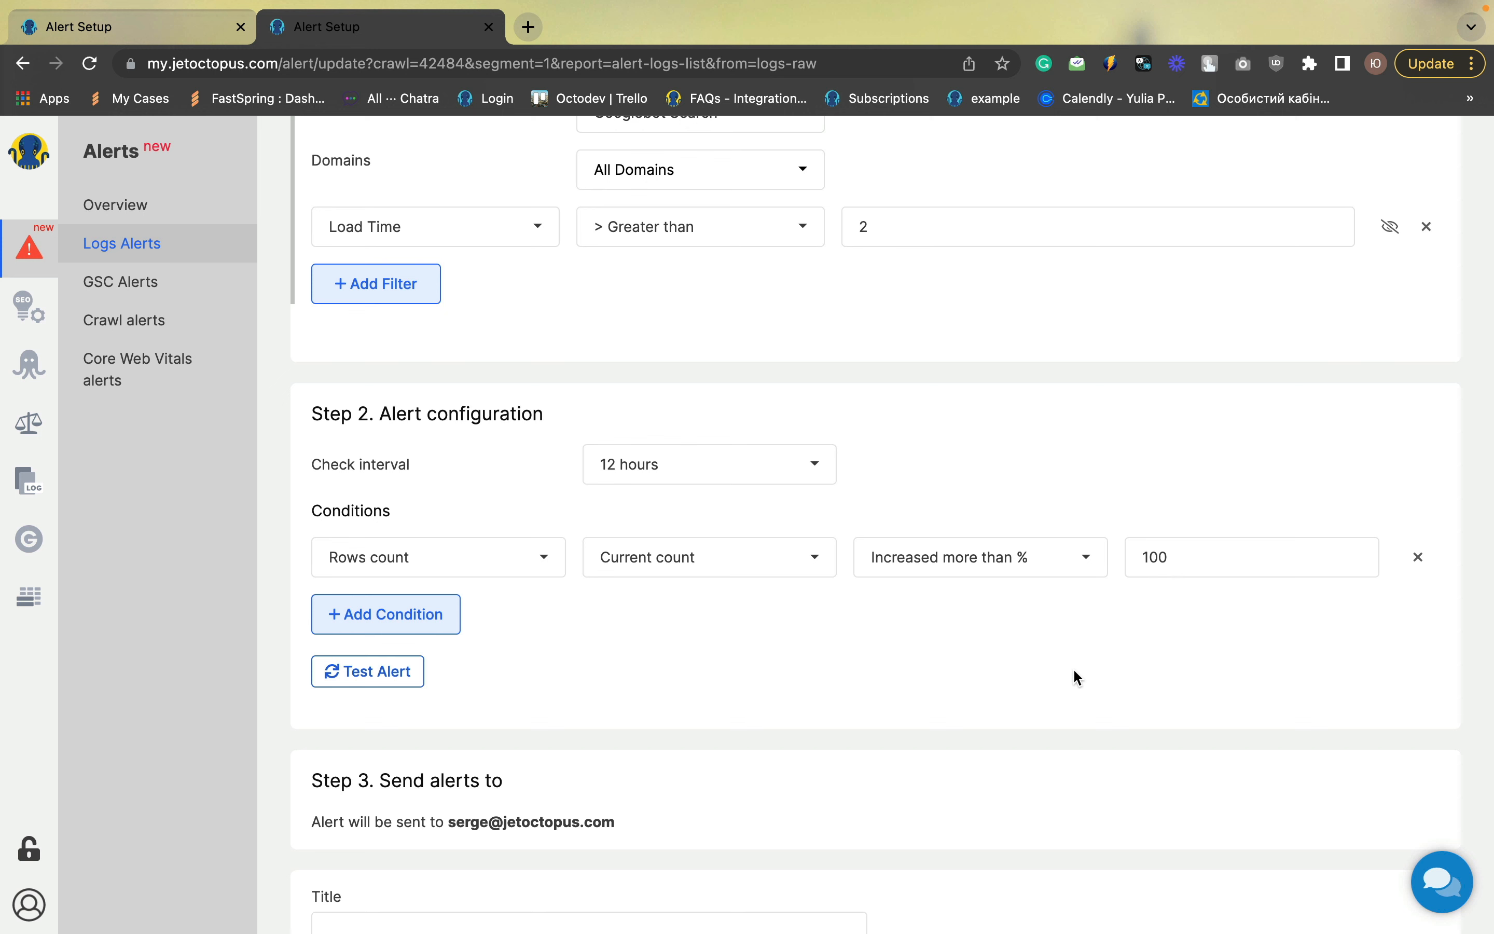
Title the alert "Amount of the extra slow pages (>2 sec) increased" and save it
scroll(1078, 677, "down", 3)
left_click(383, 733)
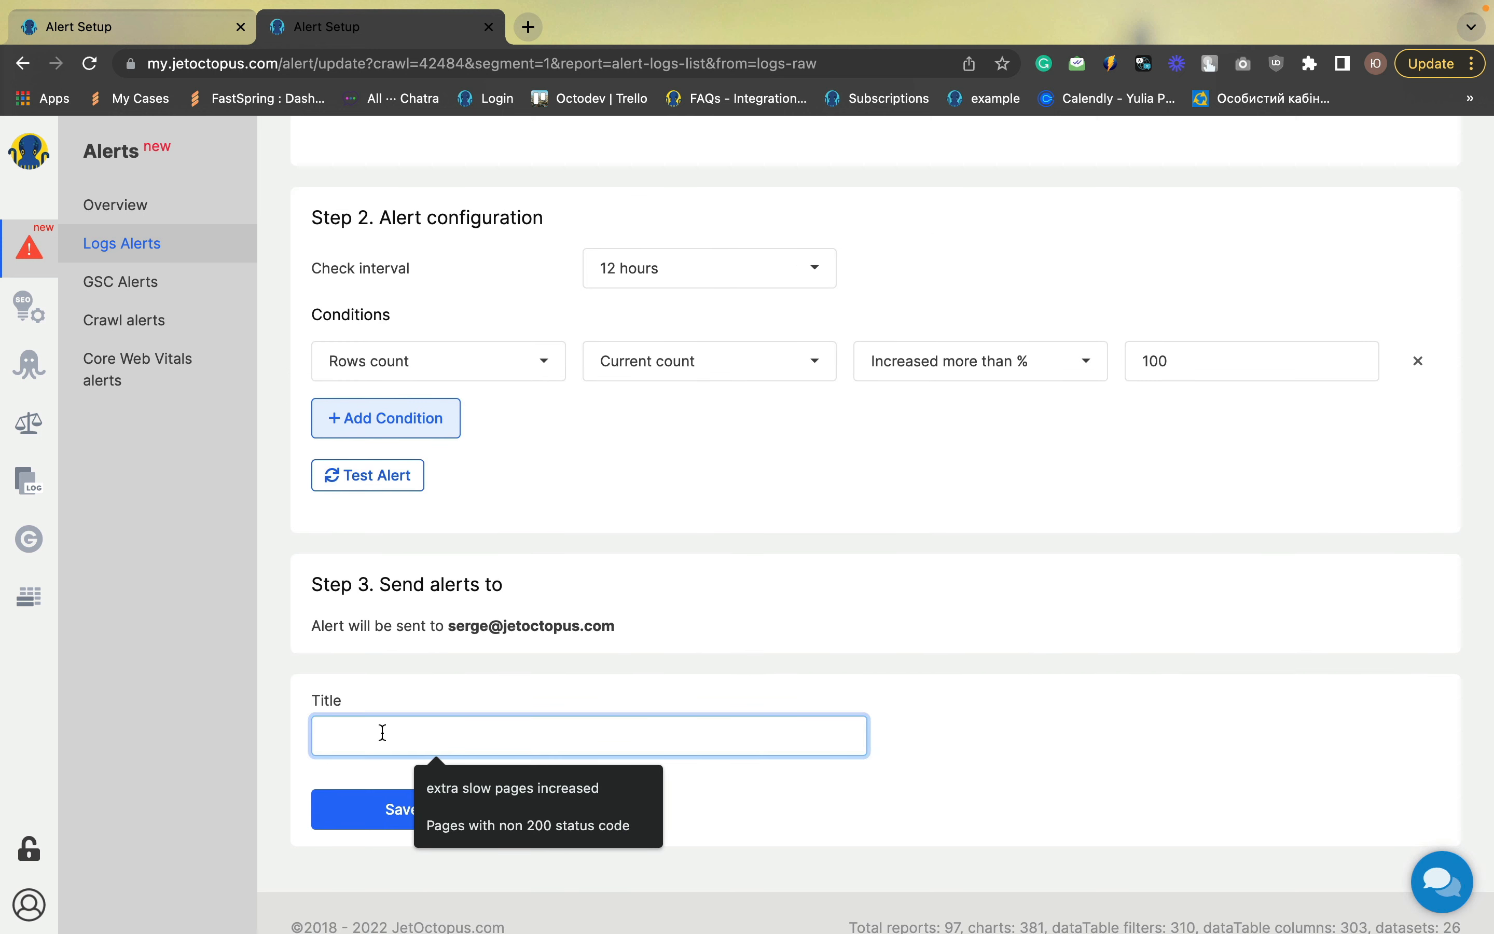
type("Amoun")
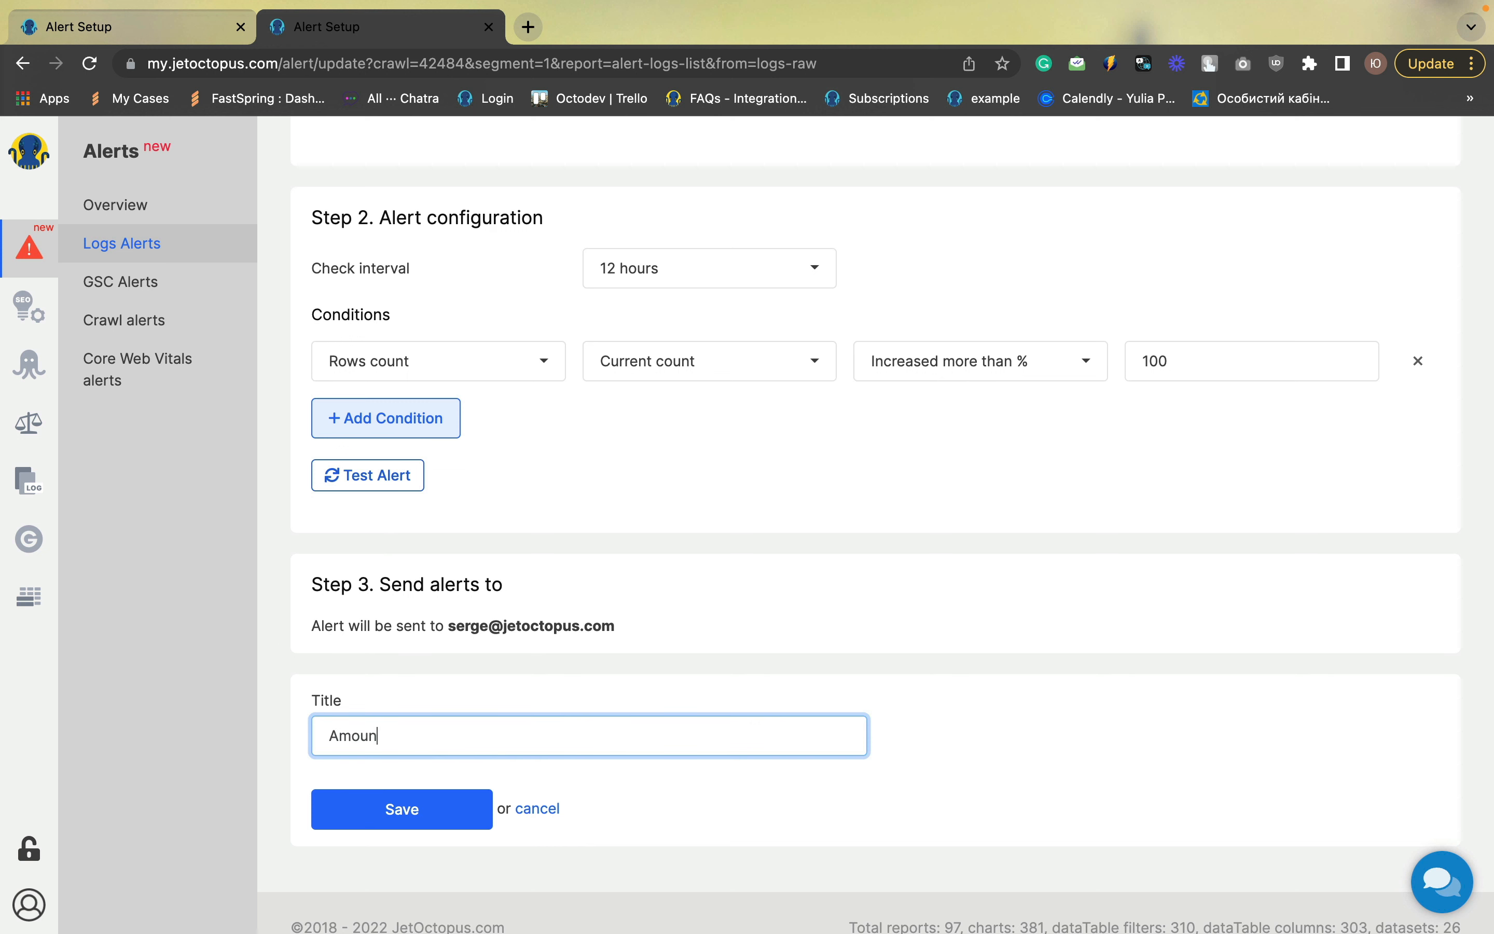
type("t of the extra slow pages ()")
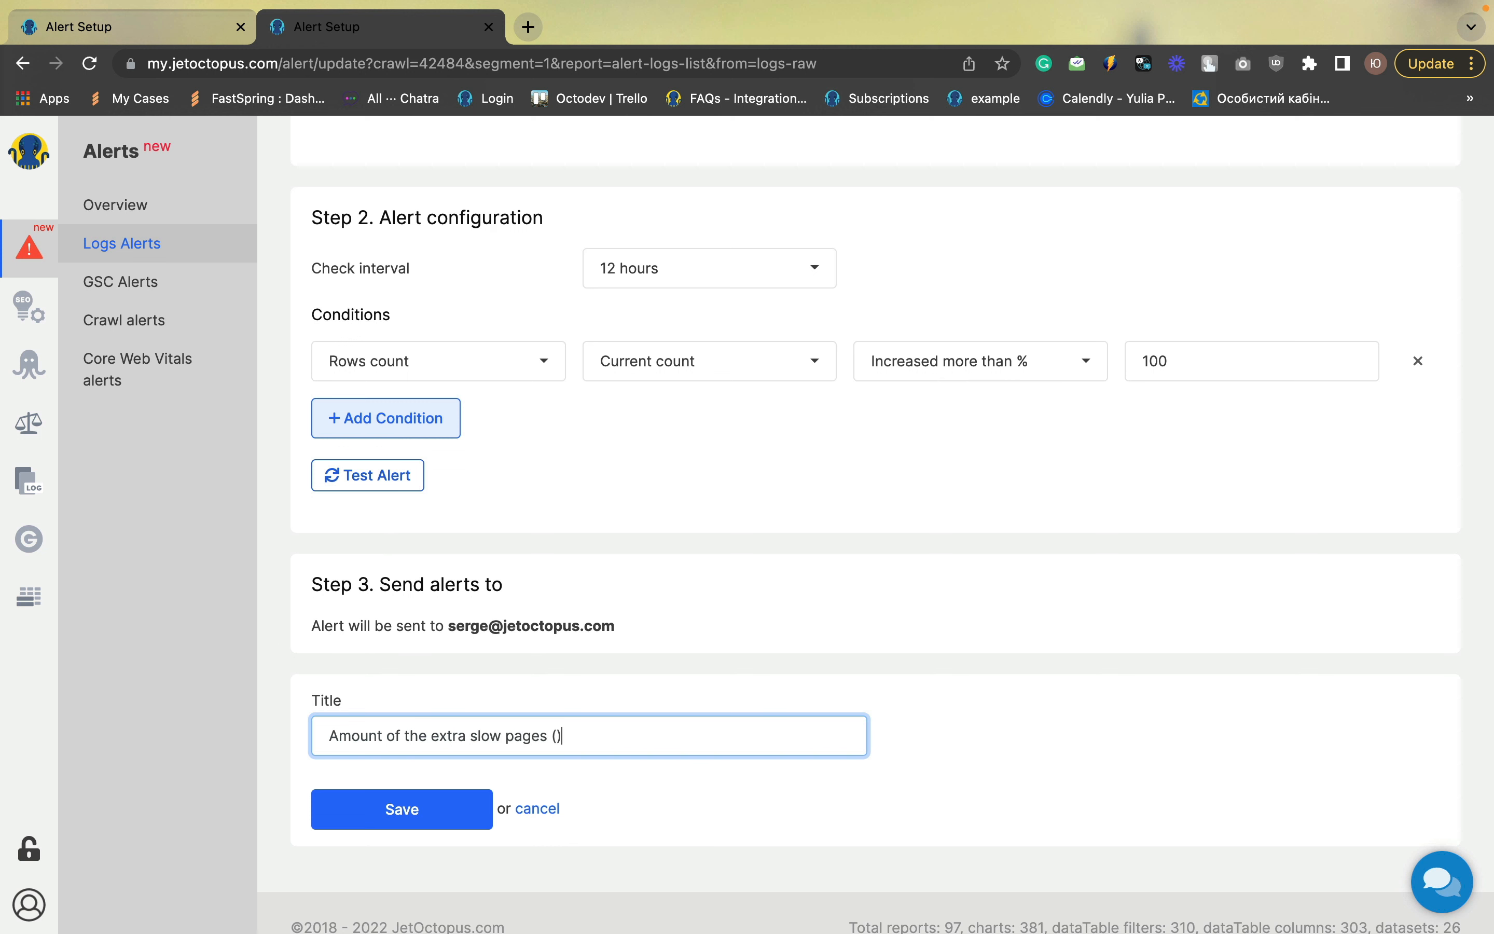
type(">2 sec")
key("Right")
type("increased")
left_click(471, 811)
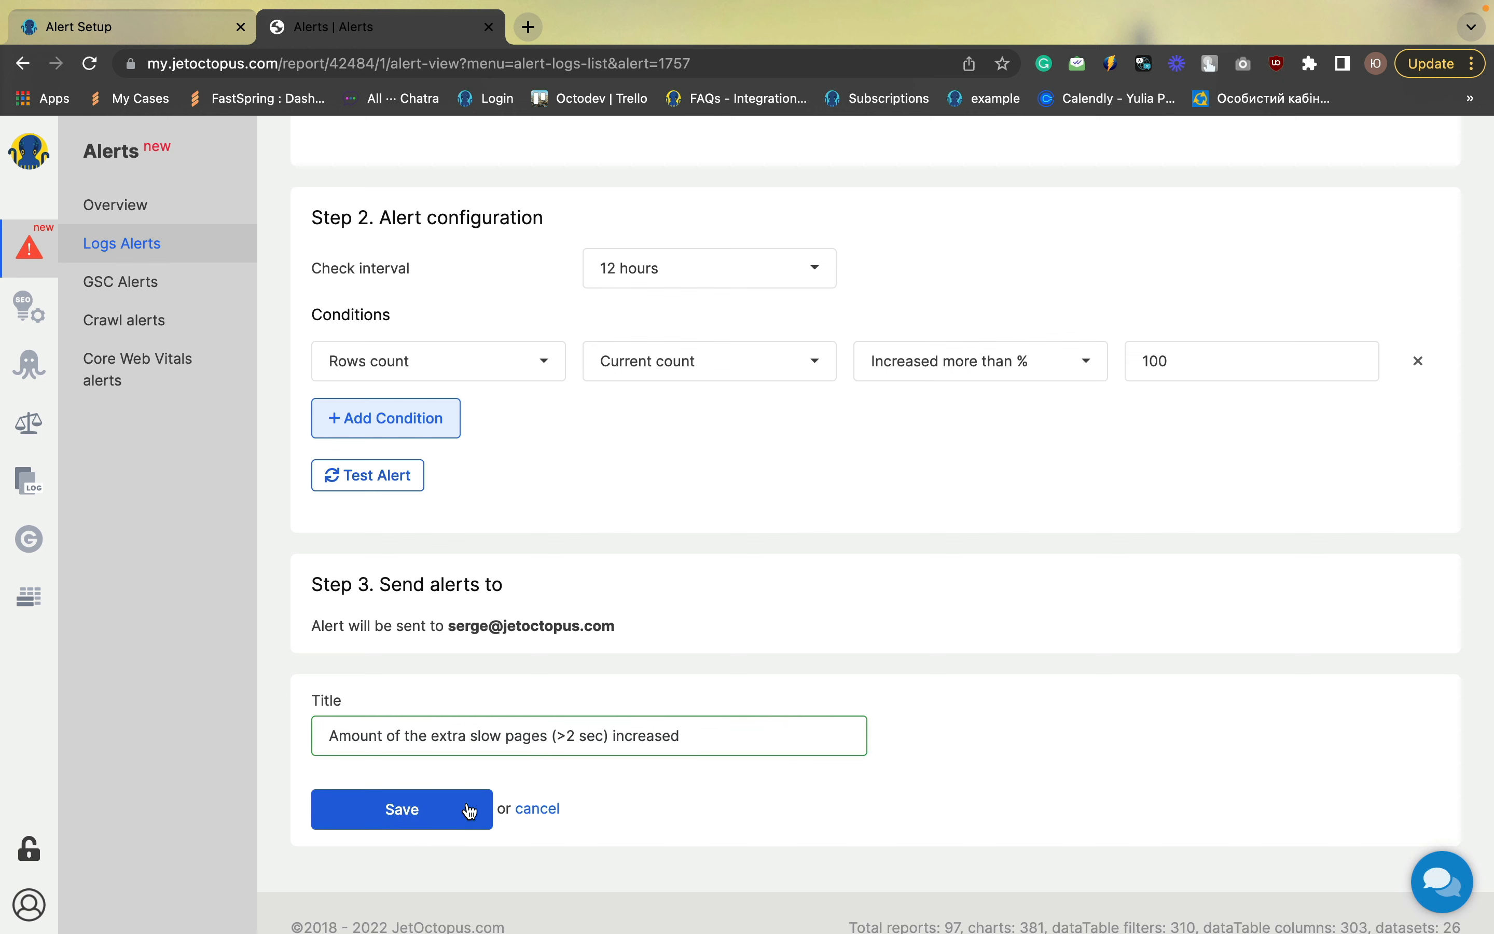
Return to the Logs Alerts list and start creating a new Raw logs alert
scroll(841, 593, "down", 4)
scroll(842, 593, "down", 8)
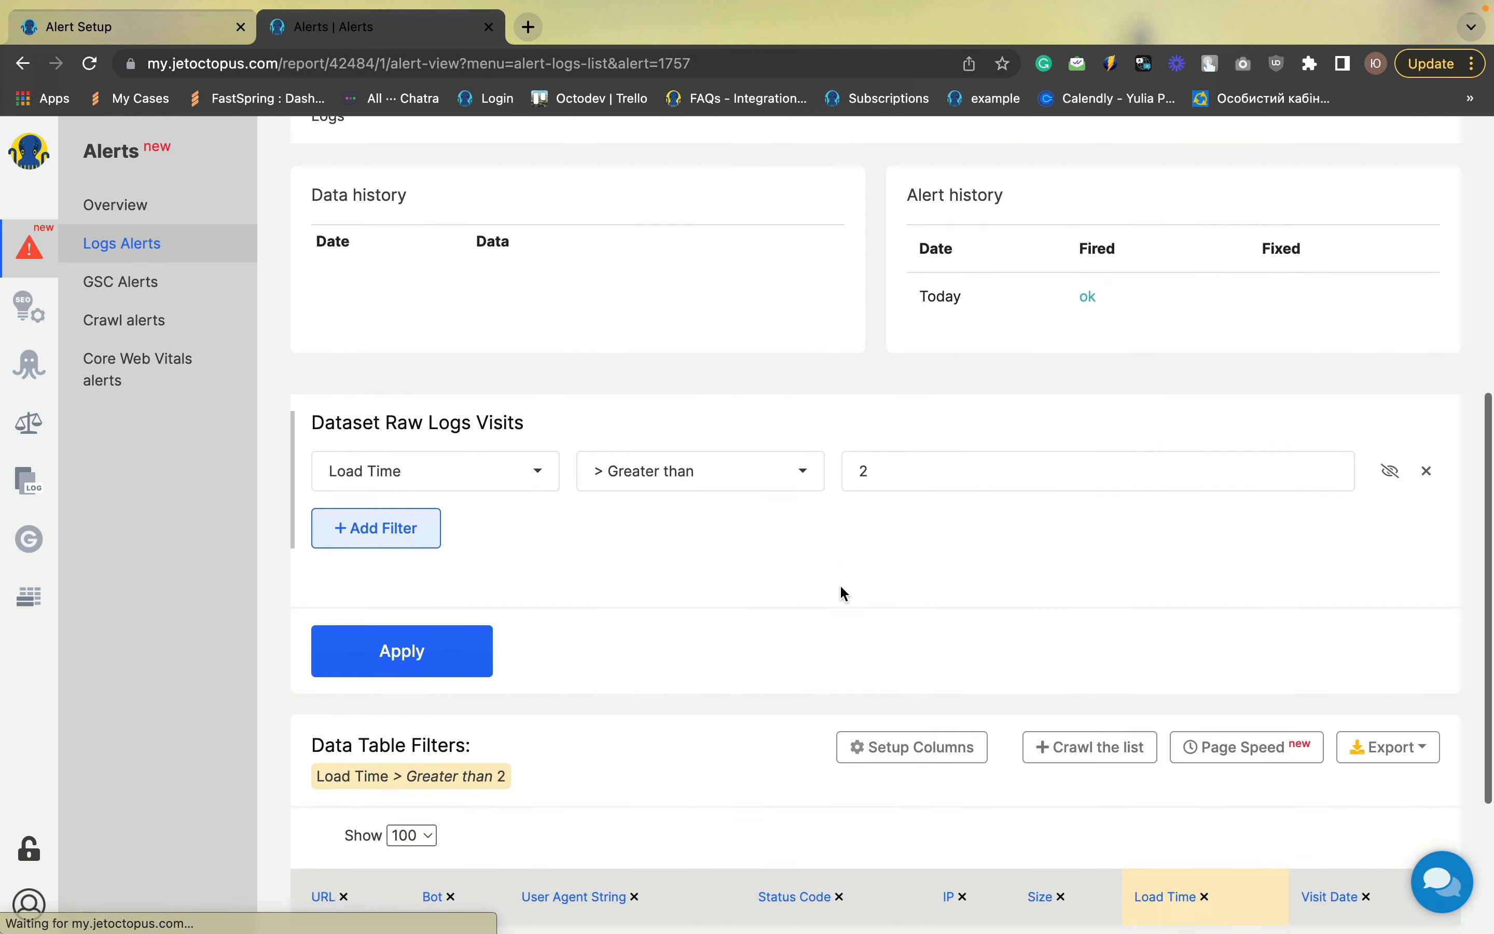
scroll(842, 593, "up", 7)
scroll(842, 593, "up", 3)
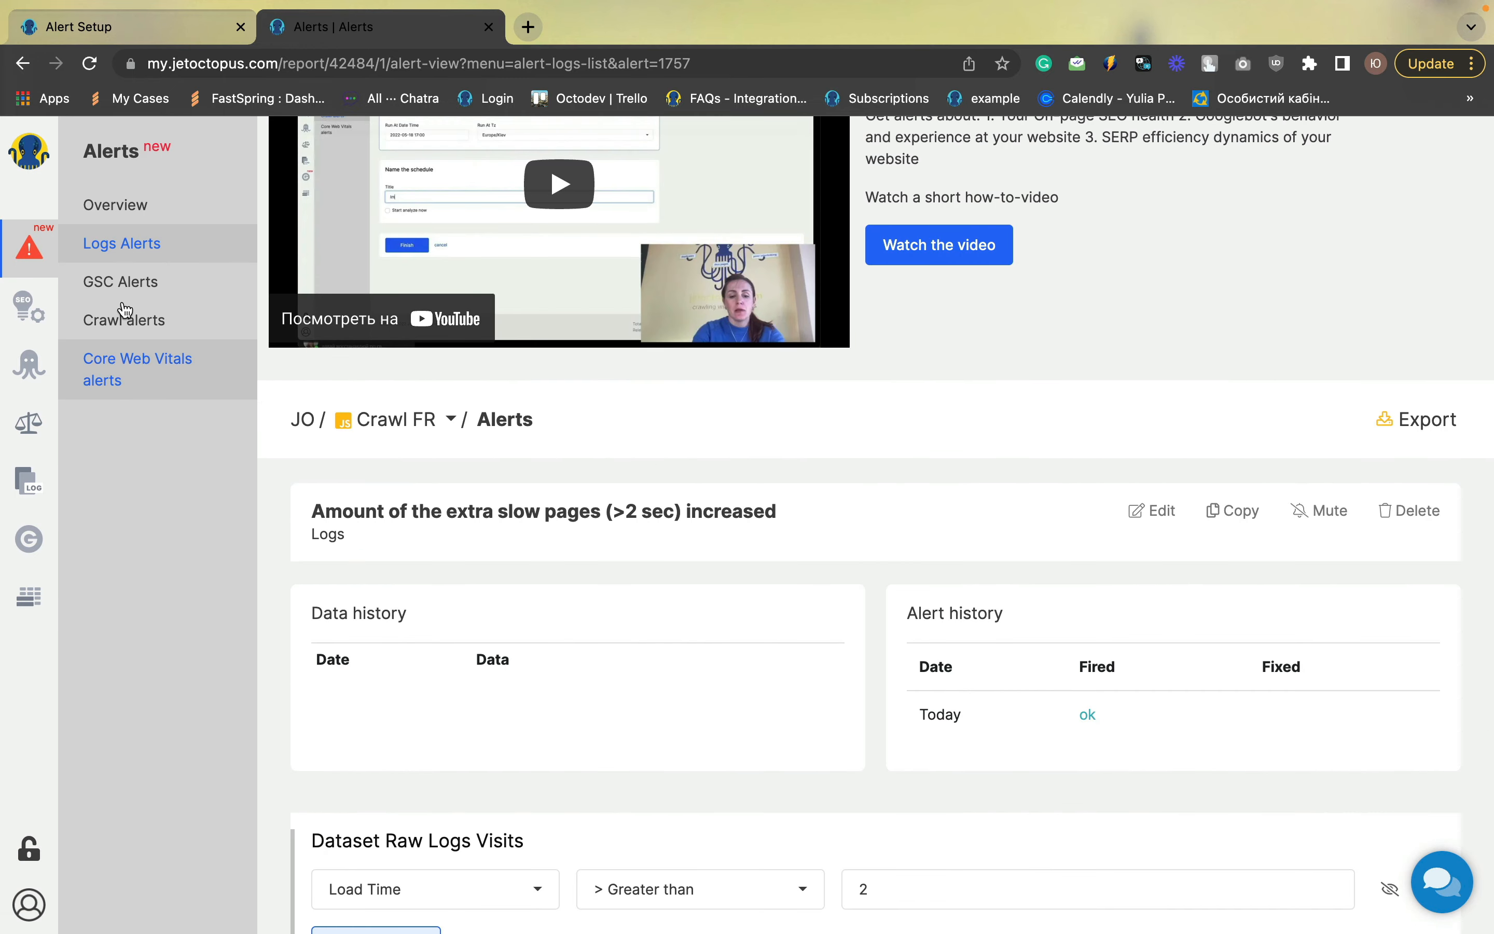
left_click(126, 246)
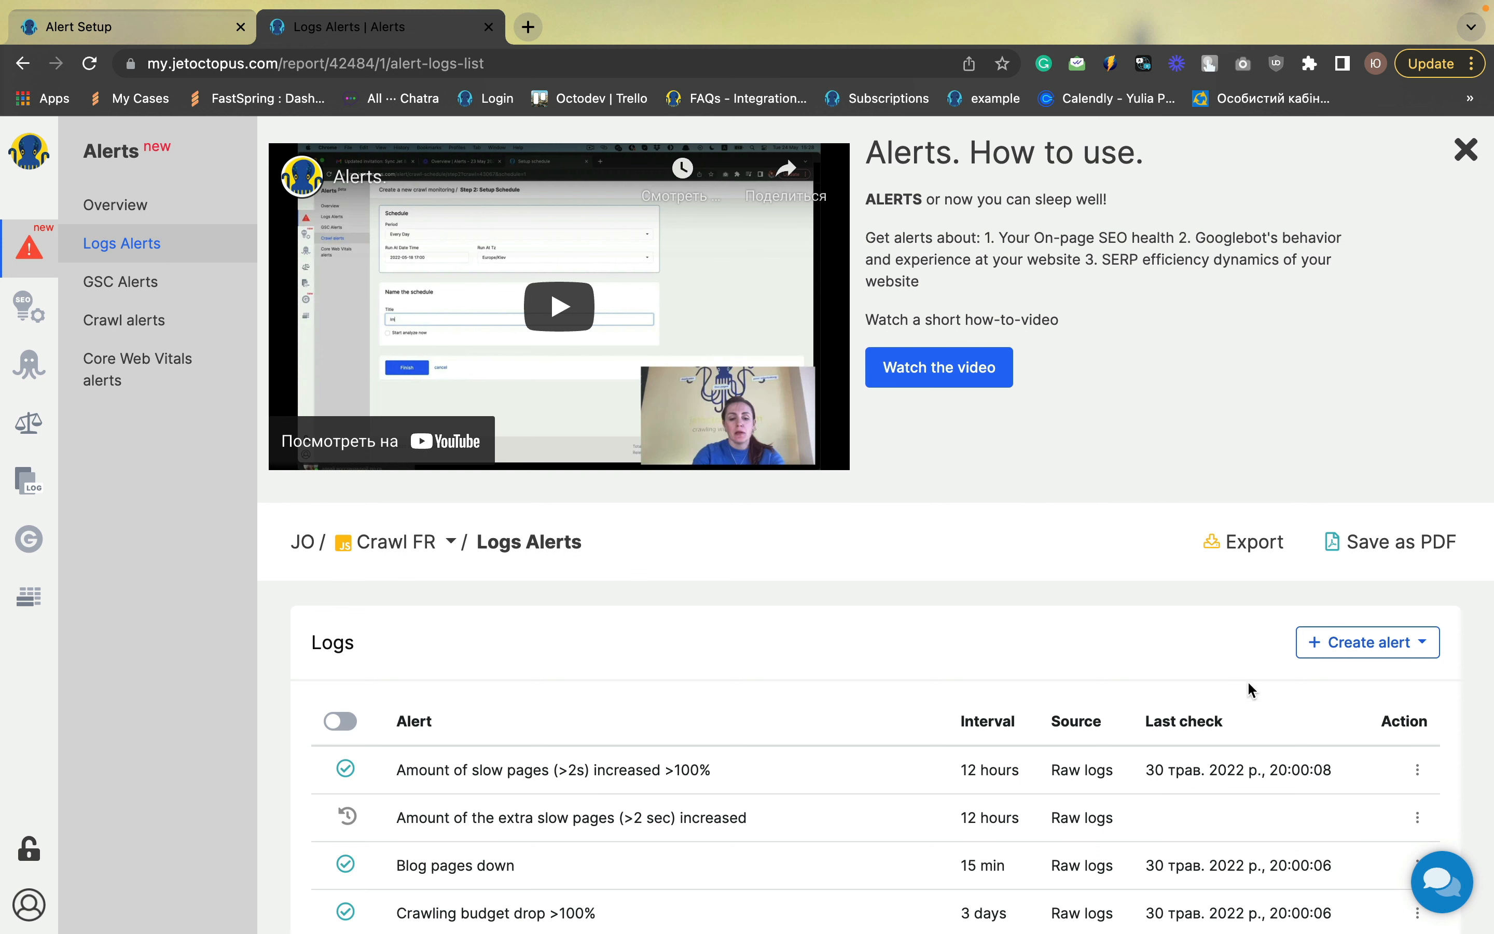
left_click(1343, 645)
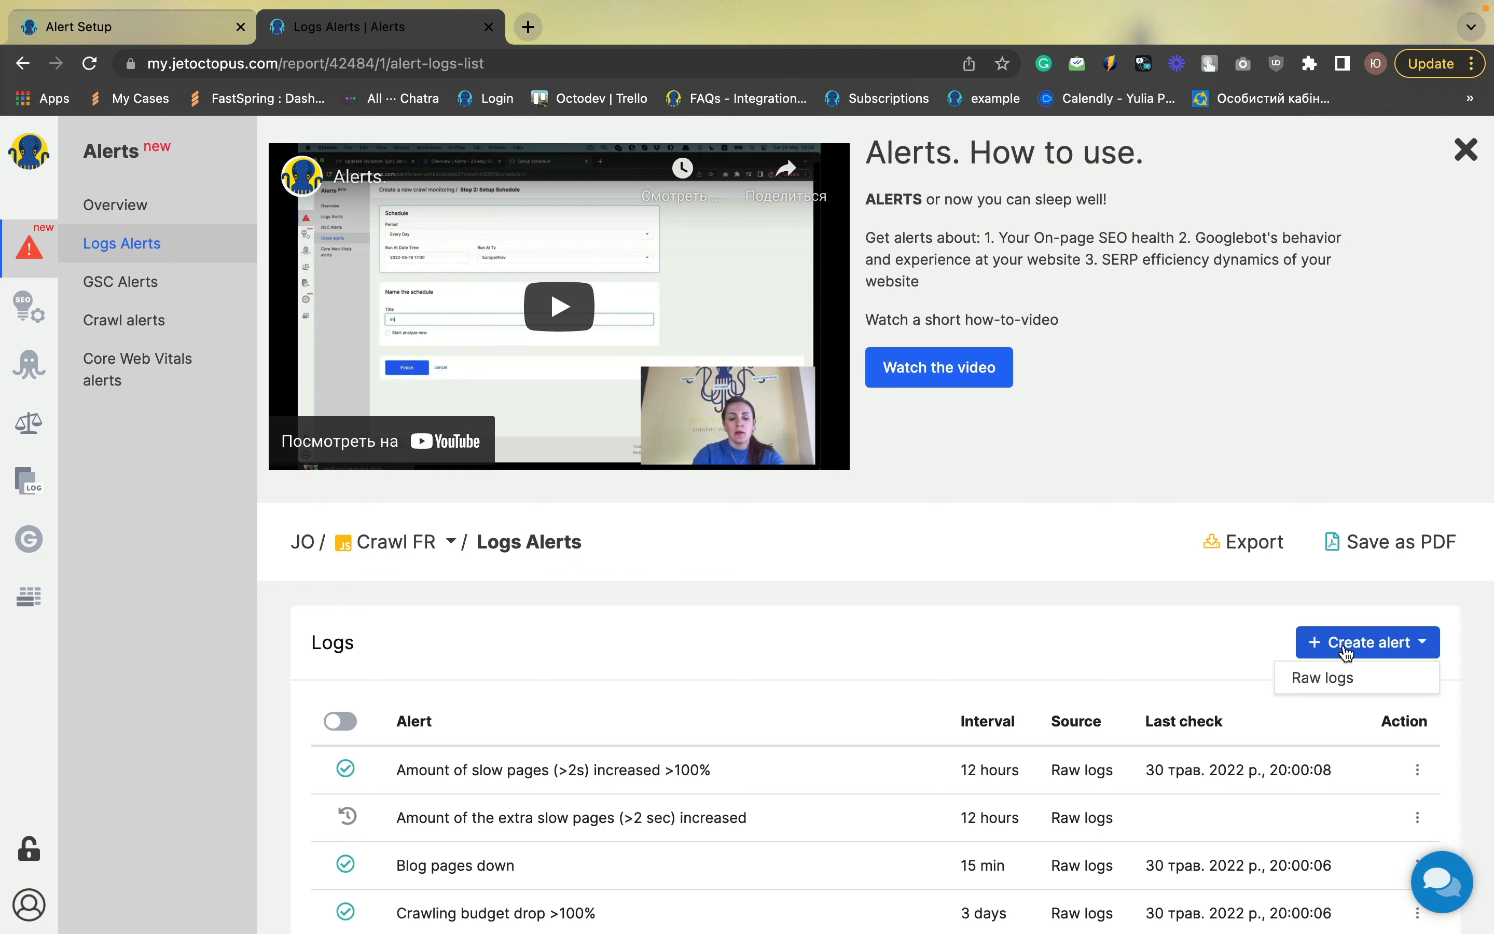
left_click(1337, 679)
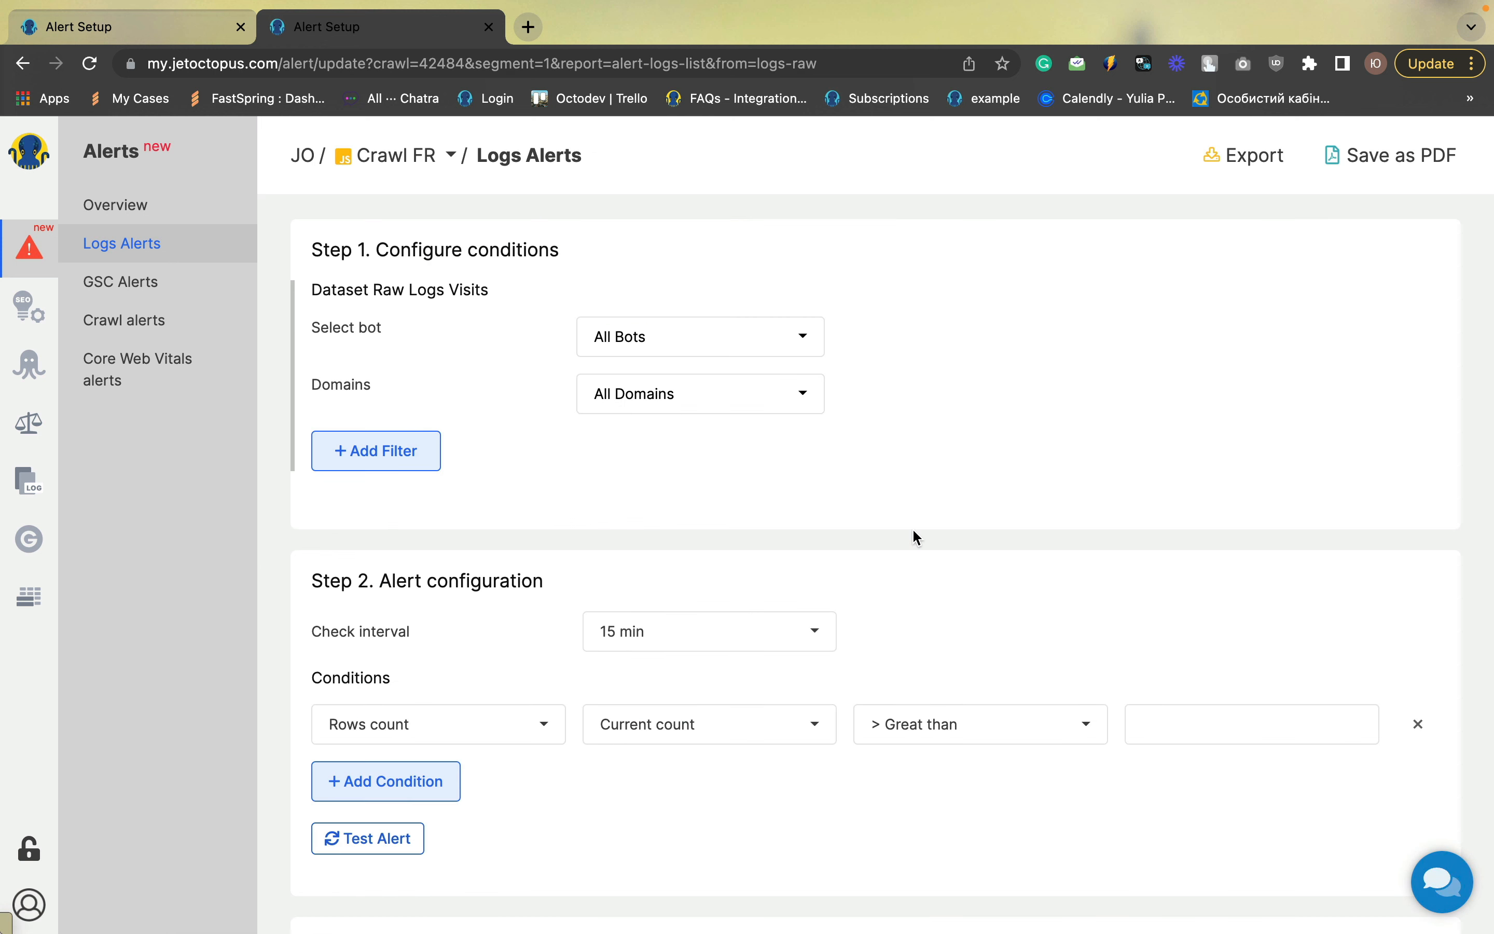
Select Googlebot Search as the bot and add a URL filter that contains /blog/
left_click(666, 340)
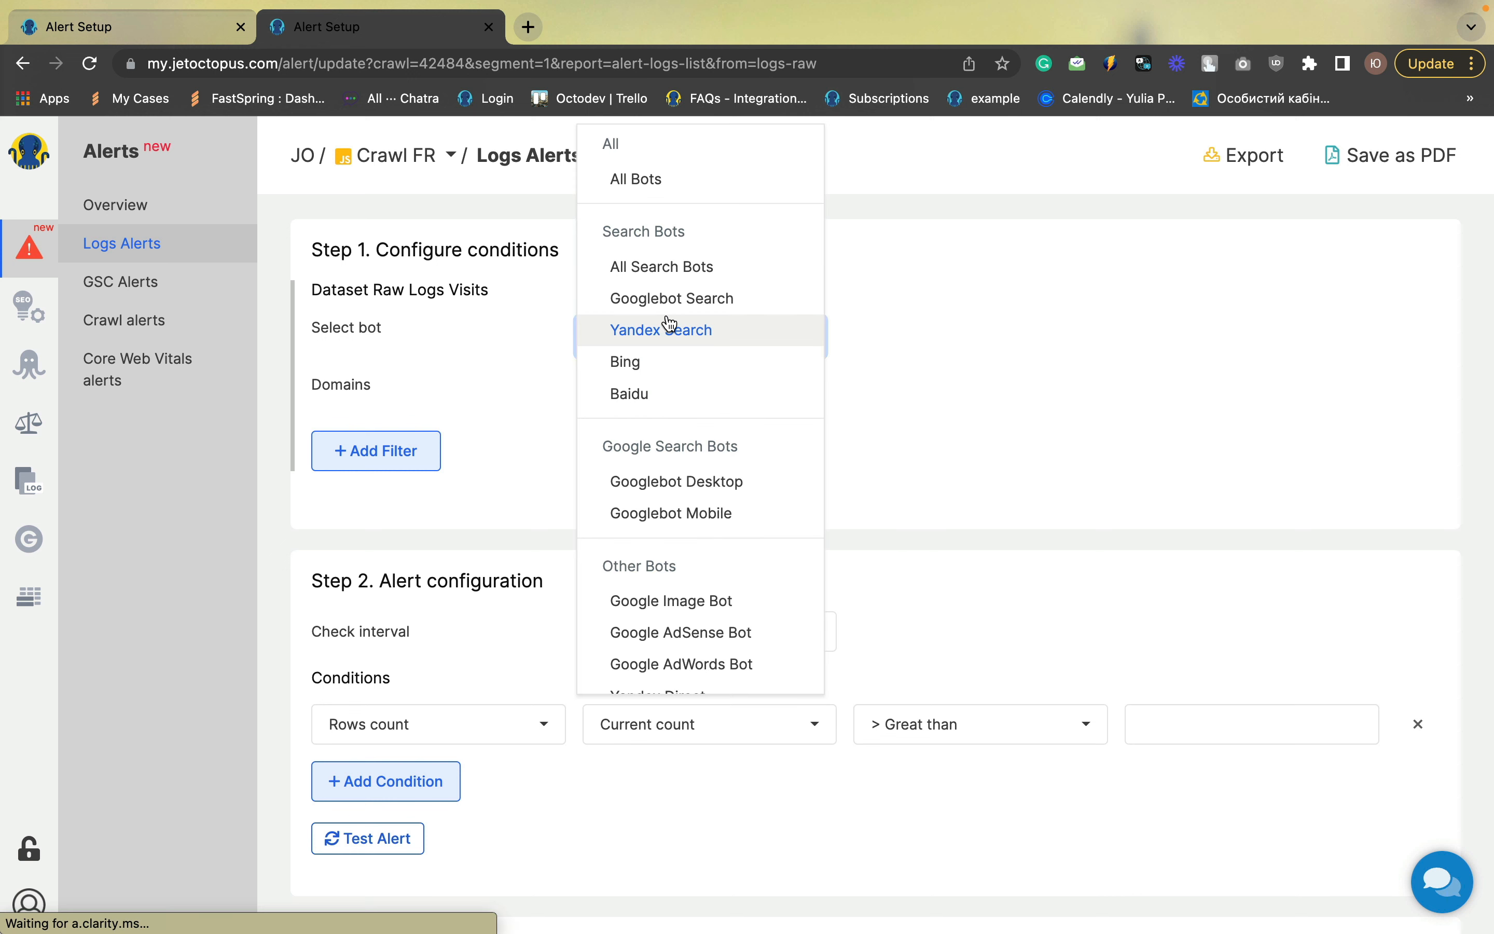
left_click(670, 301)
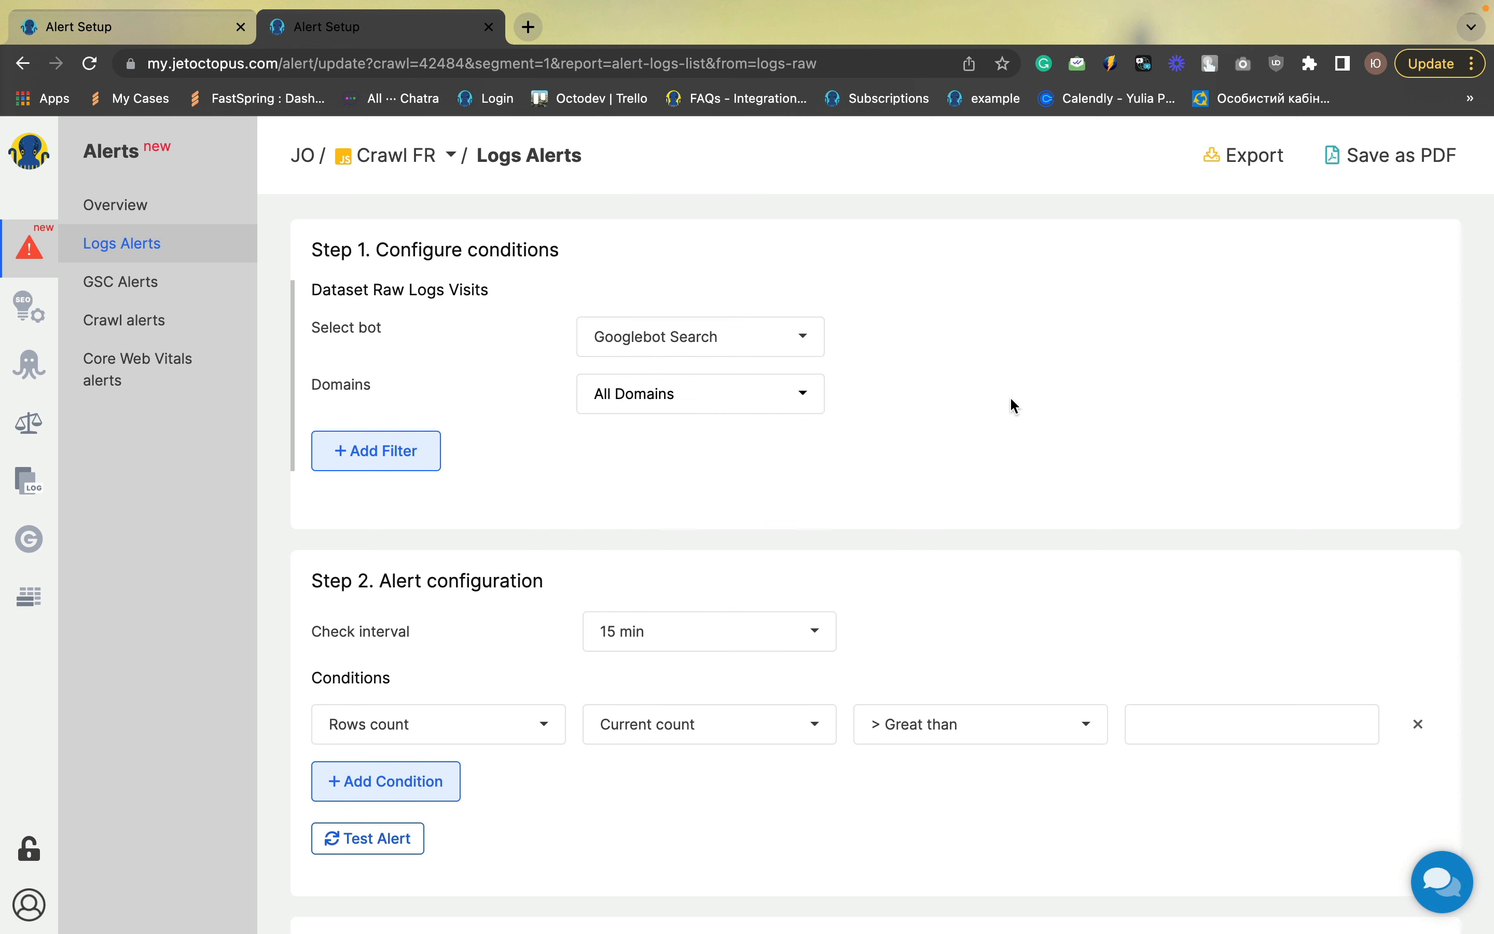
left_click(406, 447)
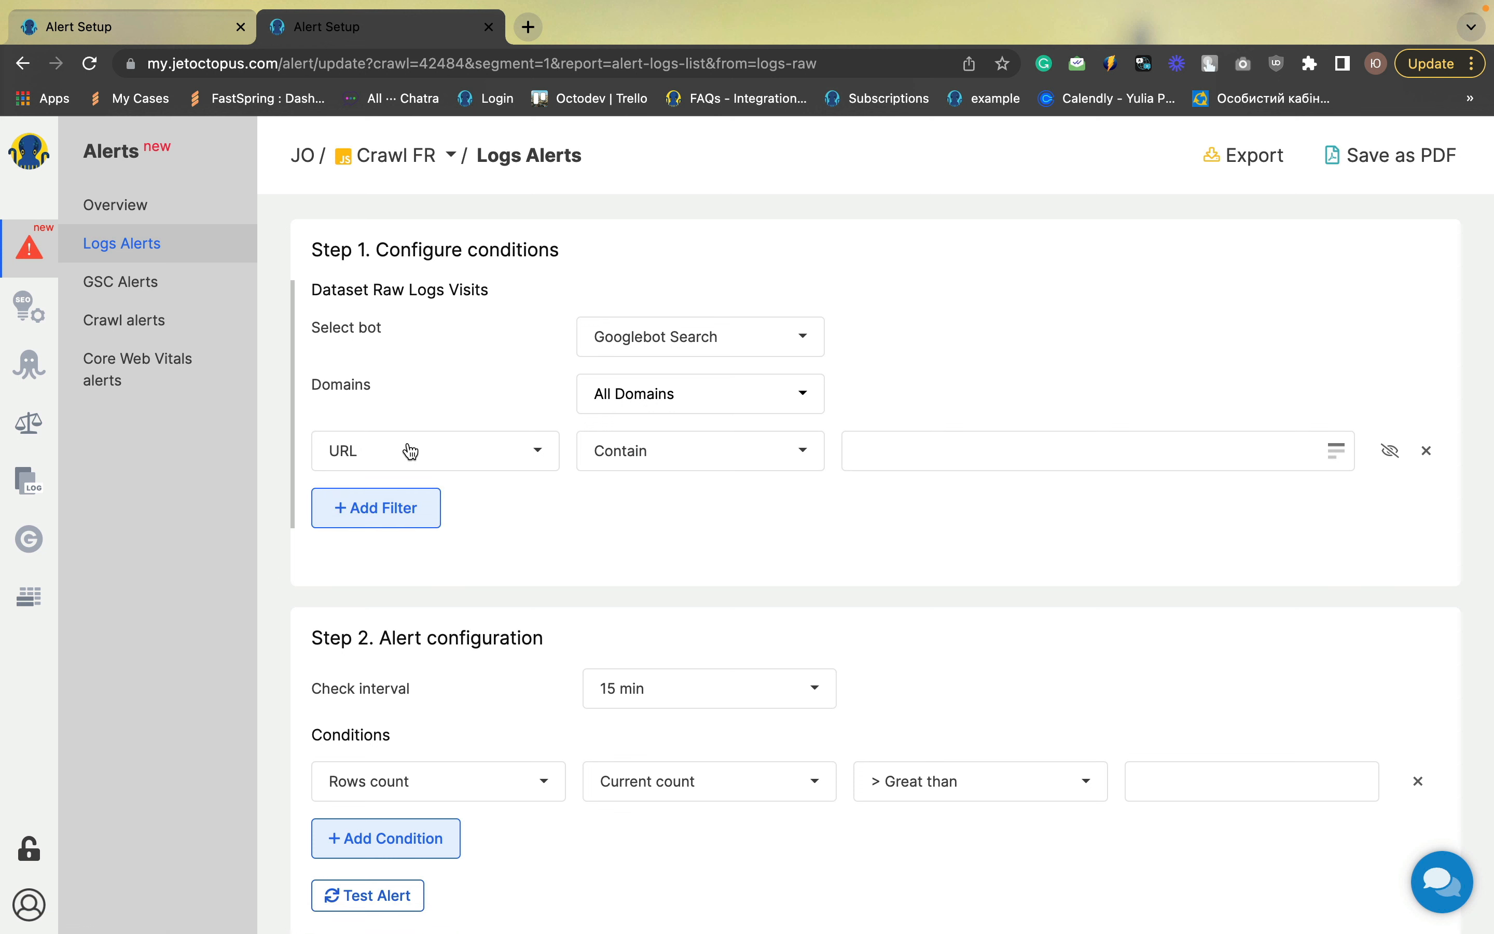
left_click(884, 451)
type("??")
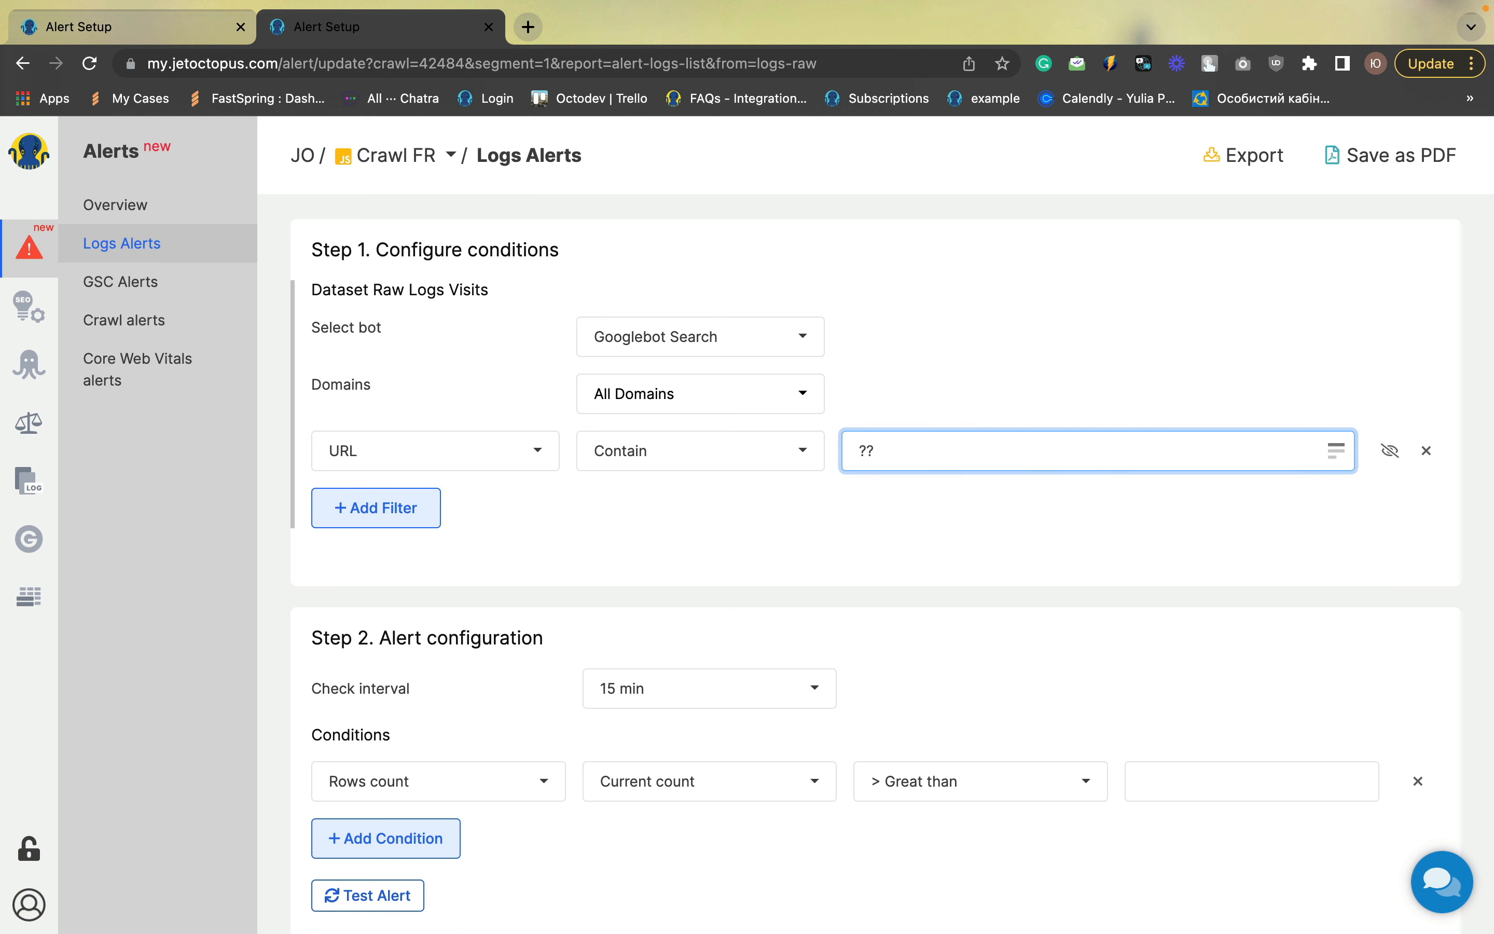
key("BackSpace")
key("BackSpace")
type("//")
type("blo")
type("g")
left_click(805, 507)
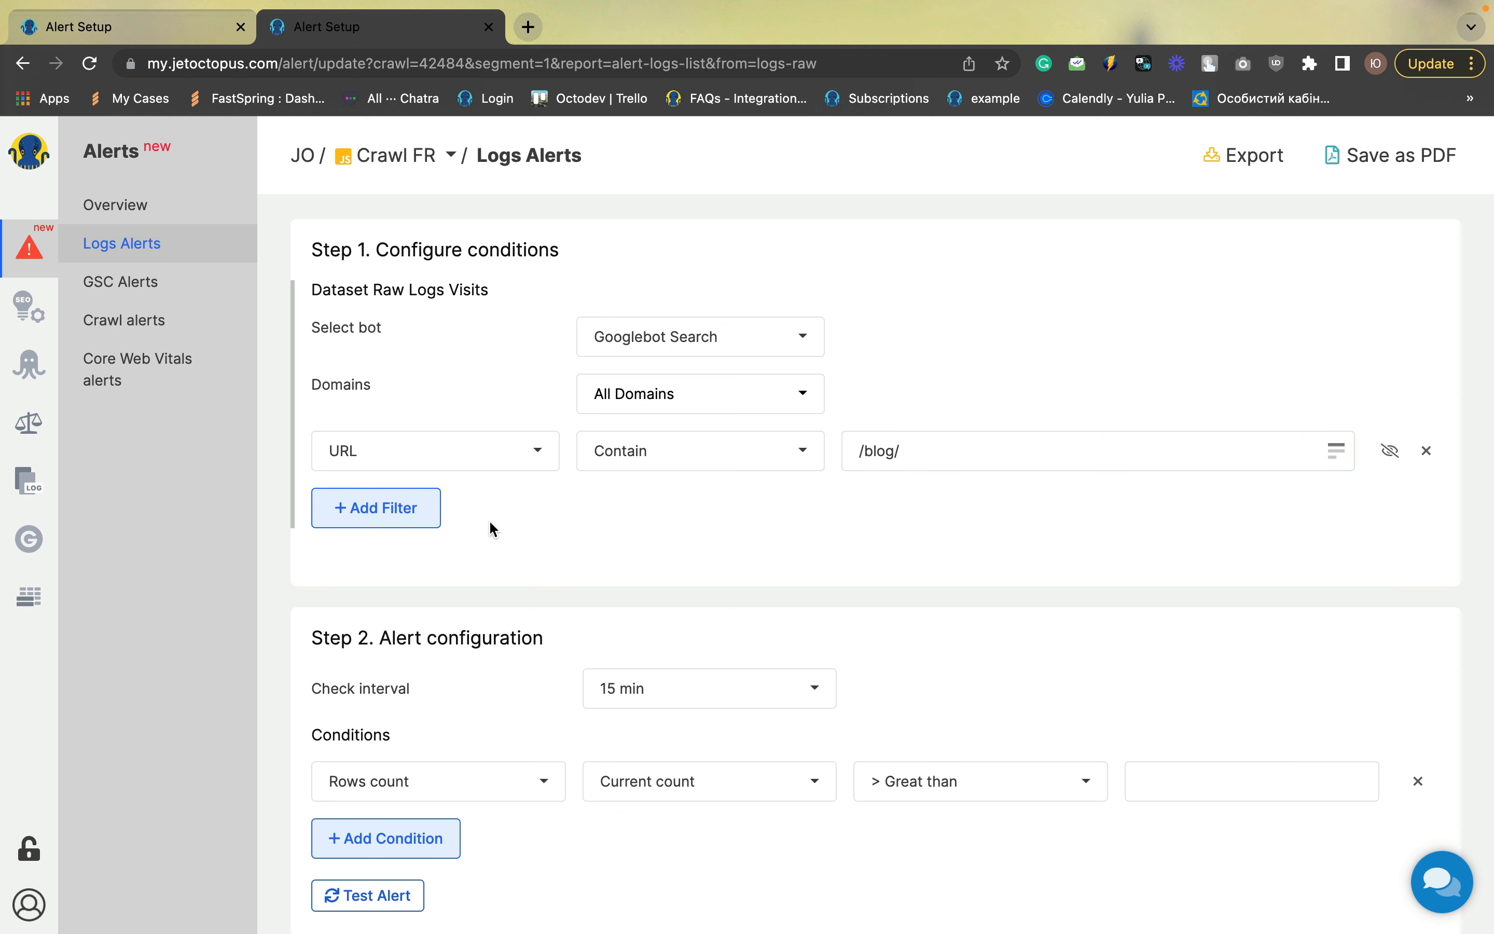
Add a second filter where Status Code is not equal to 200
left_click(391, 523)
left_click(445, 507)
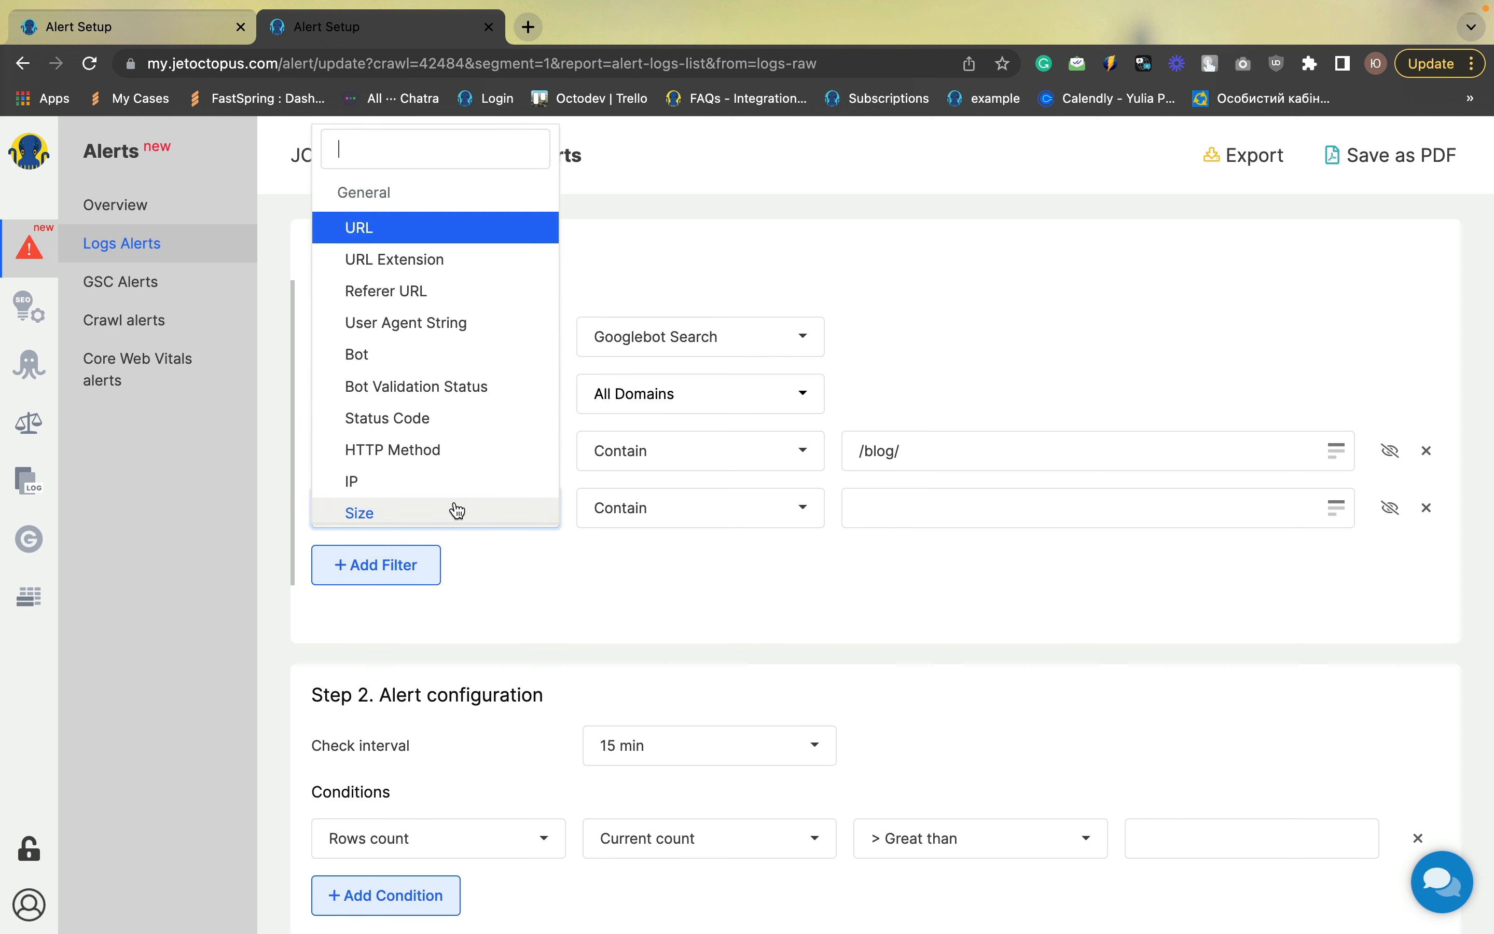
left_click(408, 418)
left_click(640, 497)
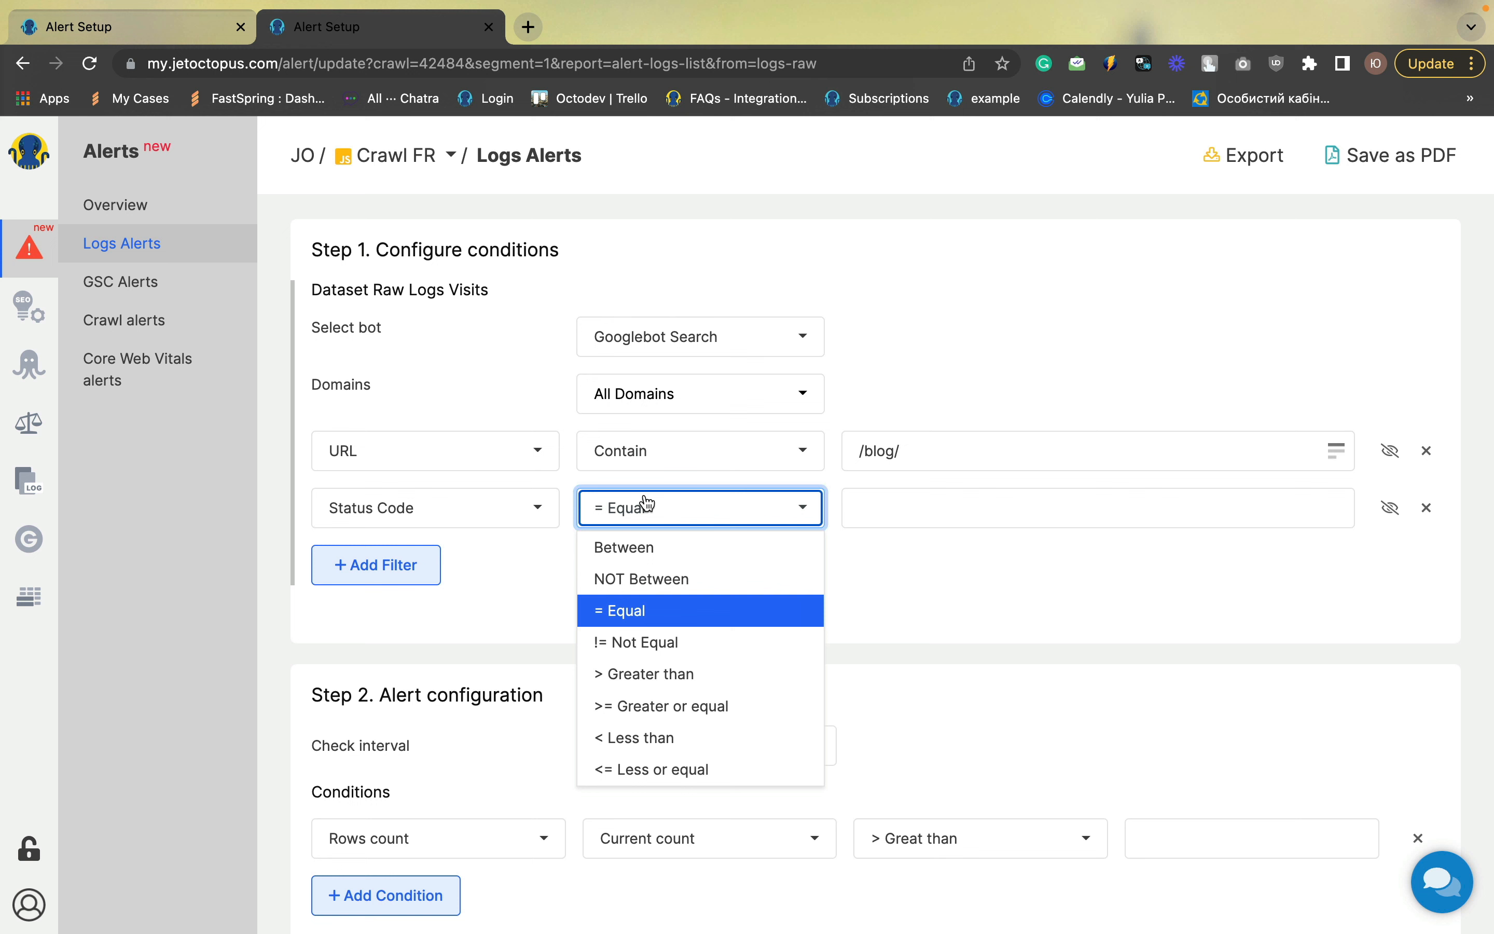
left_click(654, 633)
left_click(885, 517)
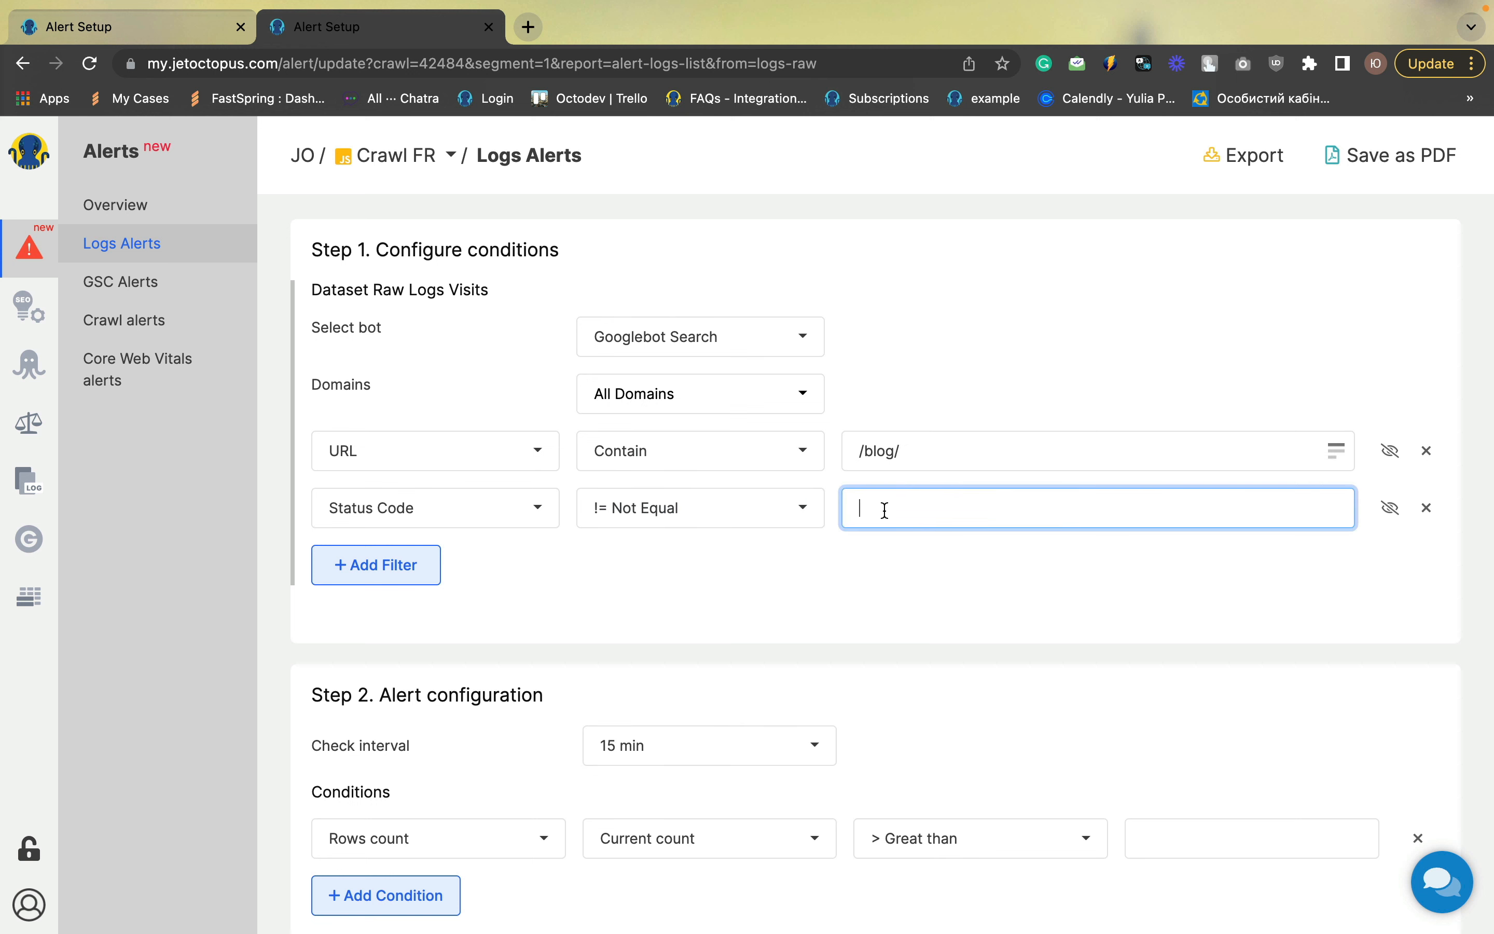
type("200")
left_click(834, 570)
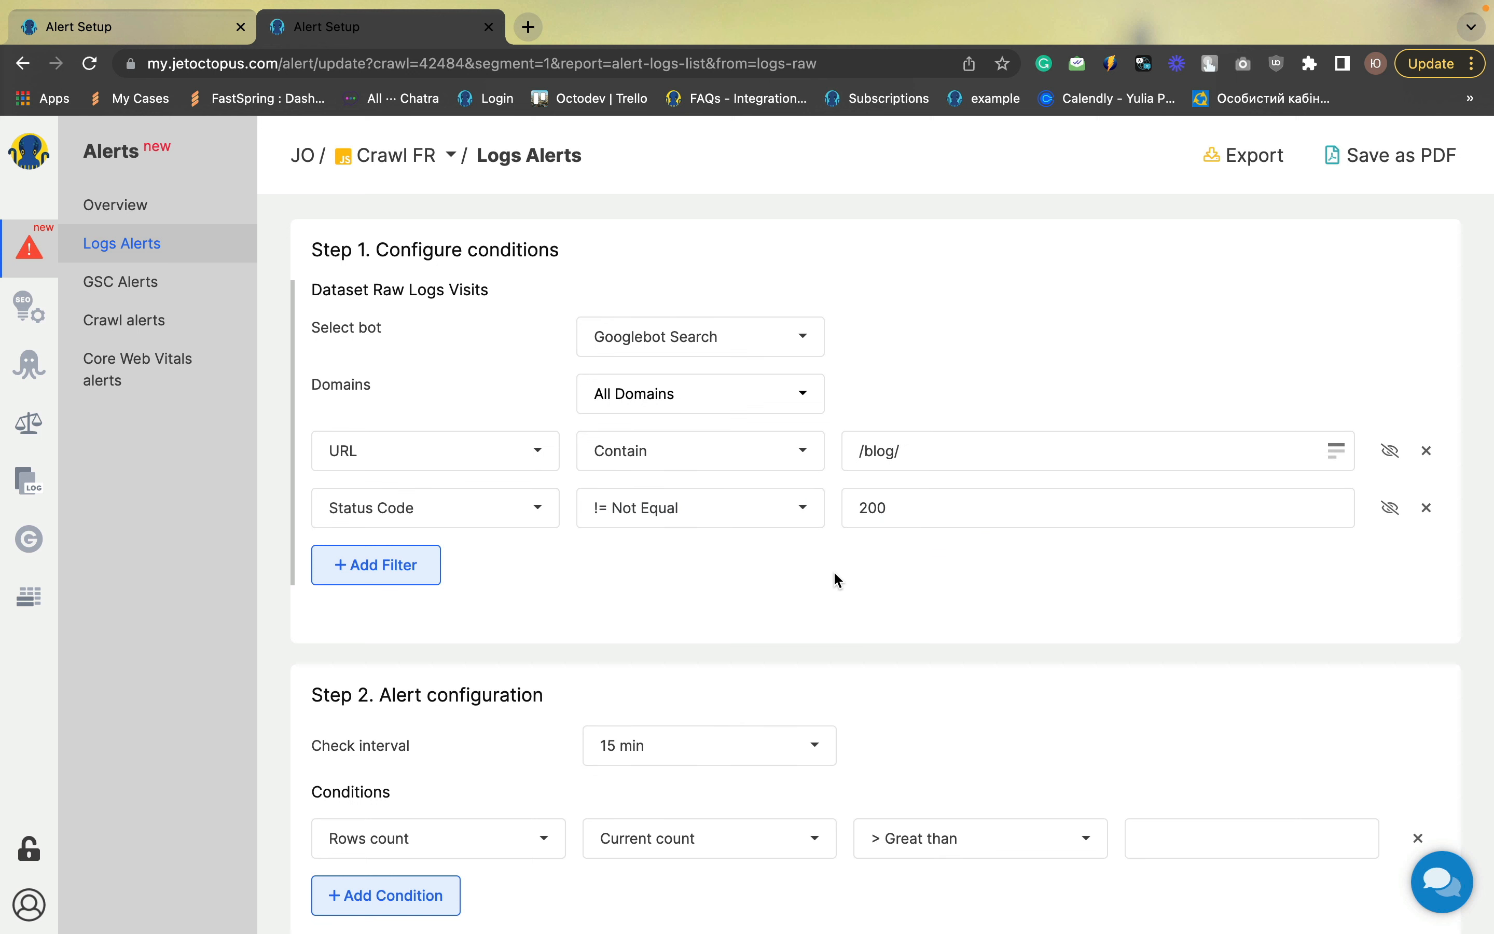
Set the alert condition's threshold to rows count greater than 2
scroll(834, 570, "down", 2)
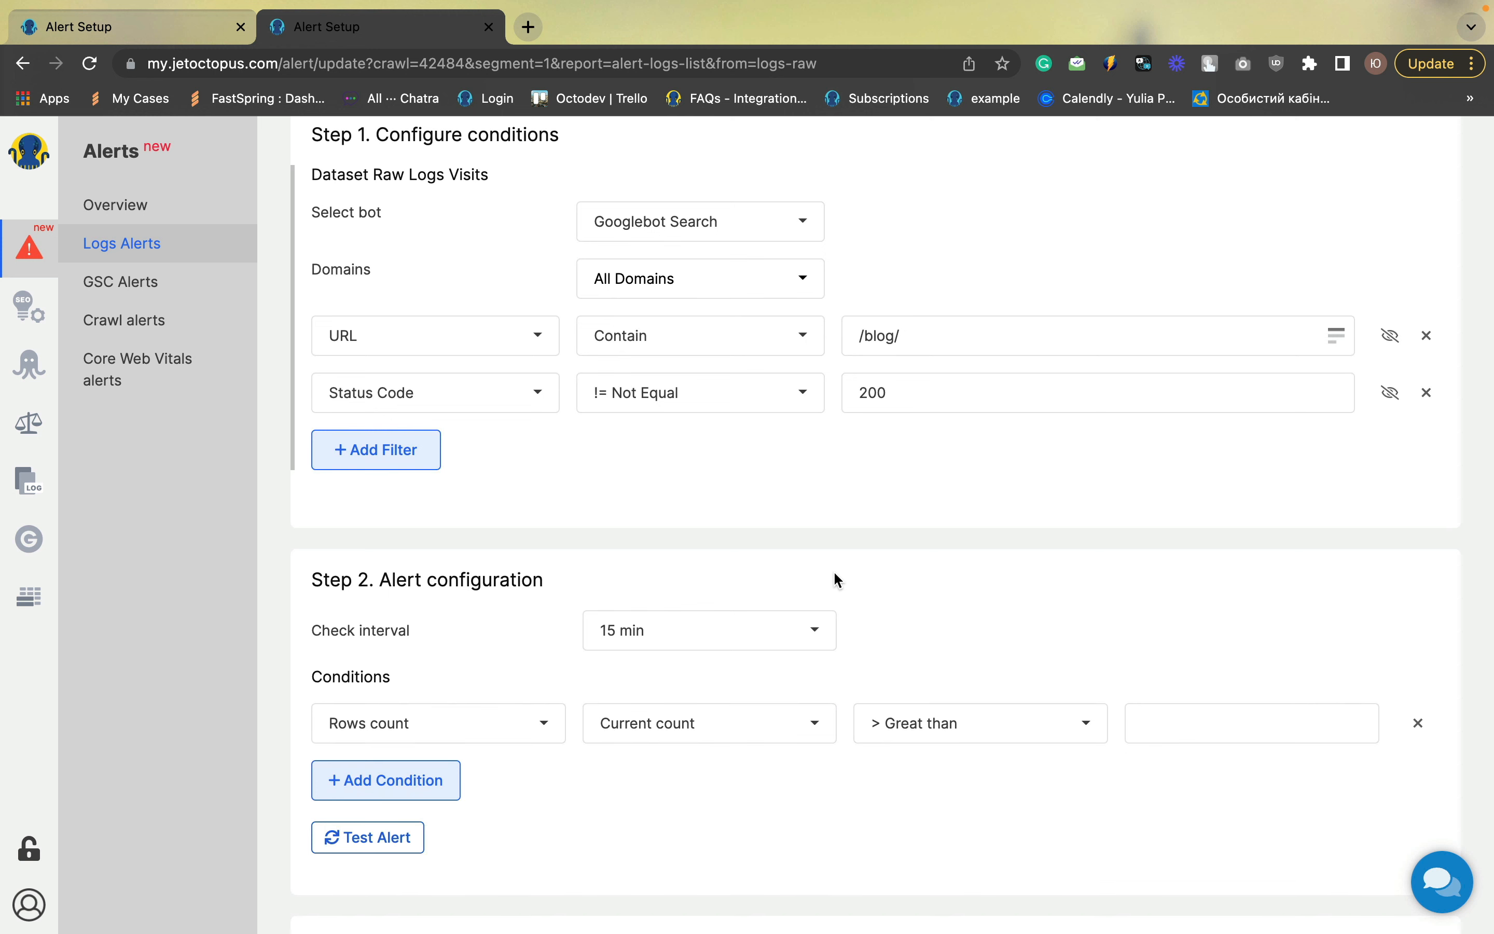
scroll(845, 505, "down", 3)
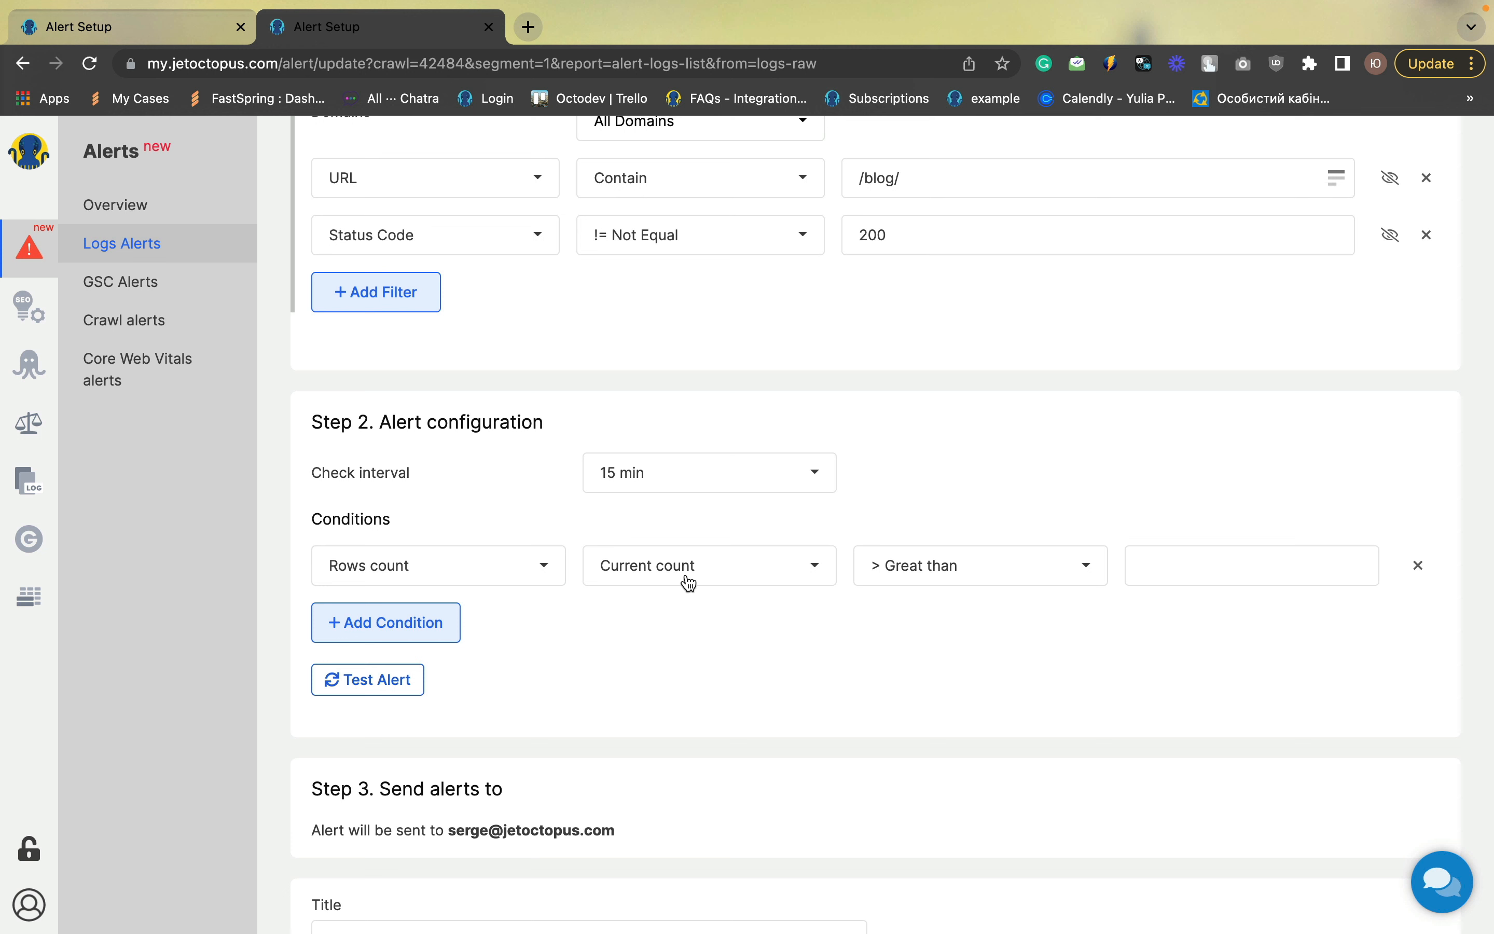
left_click(1199, 571)
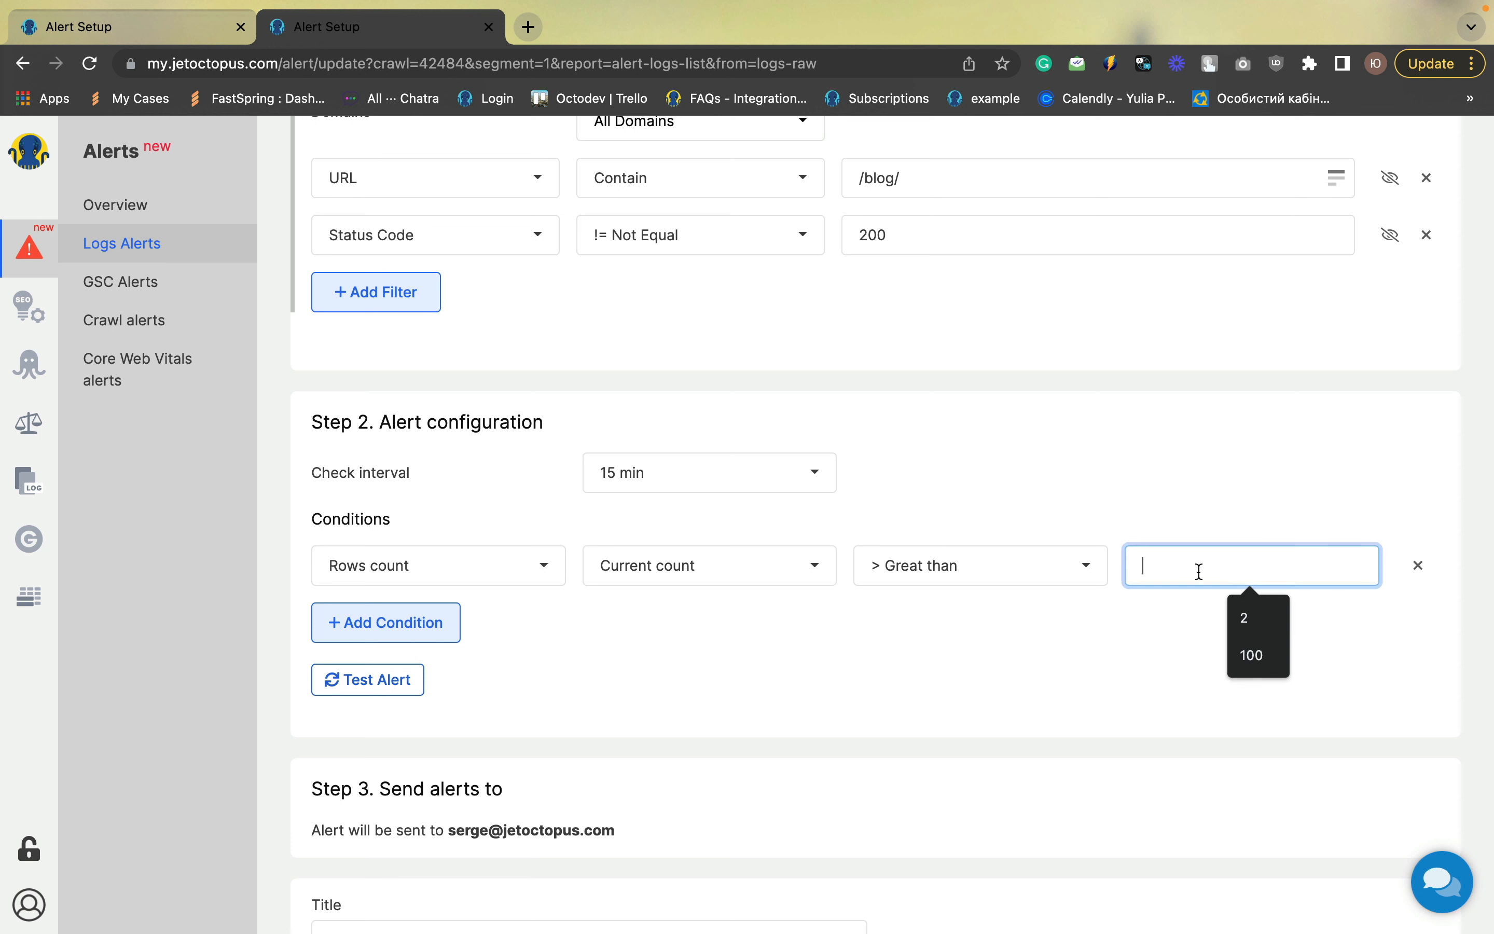
type("2")
left_click(1109, 664)
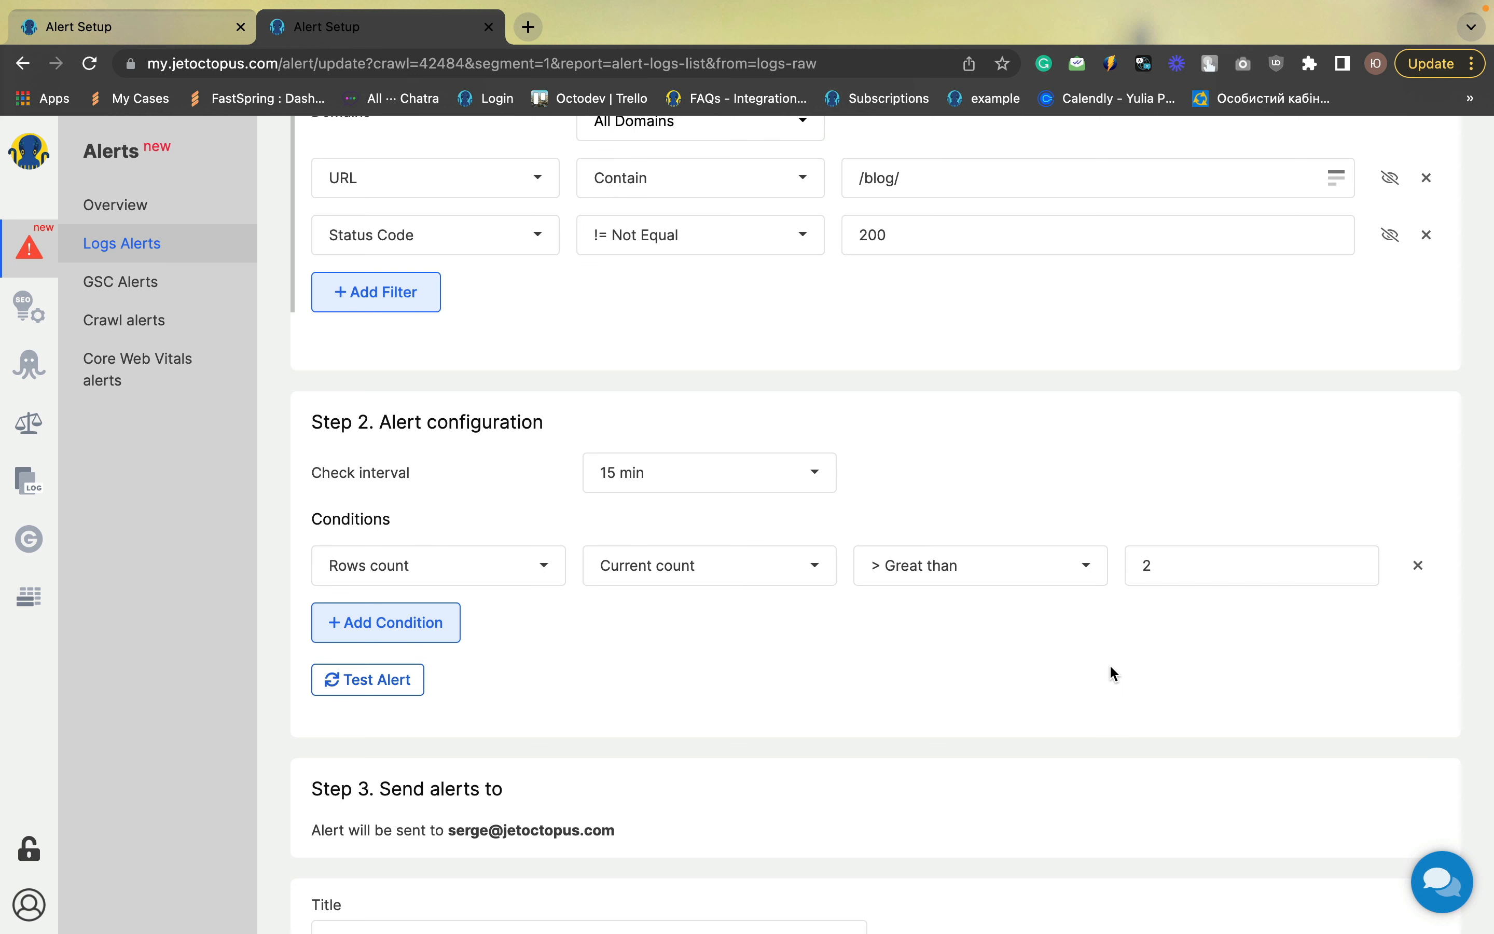
Title the alert "Blog pages with non 200 status code" and save it
scroll(1109, 664, "down", 3)
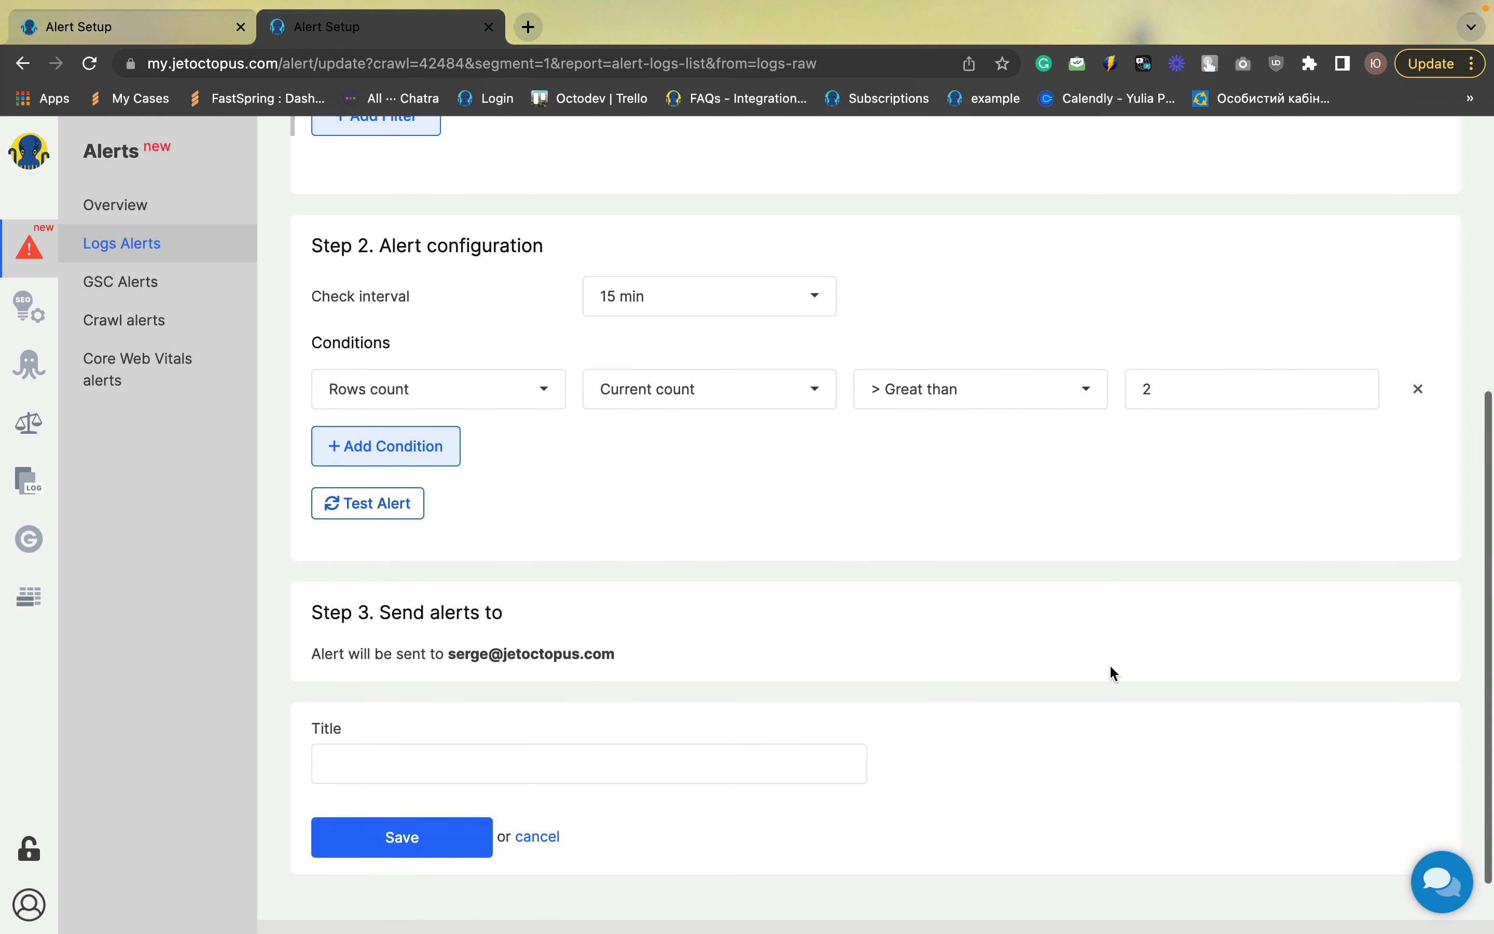
left_click(505, 760)
type("Blo")
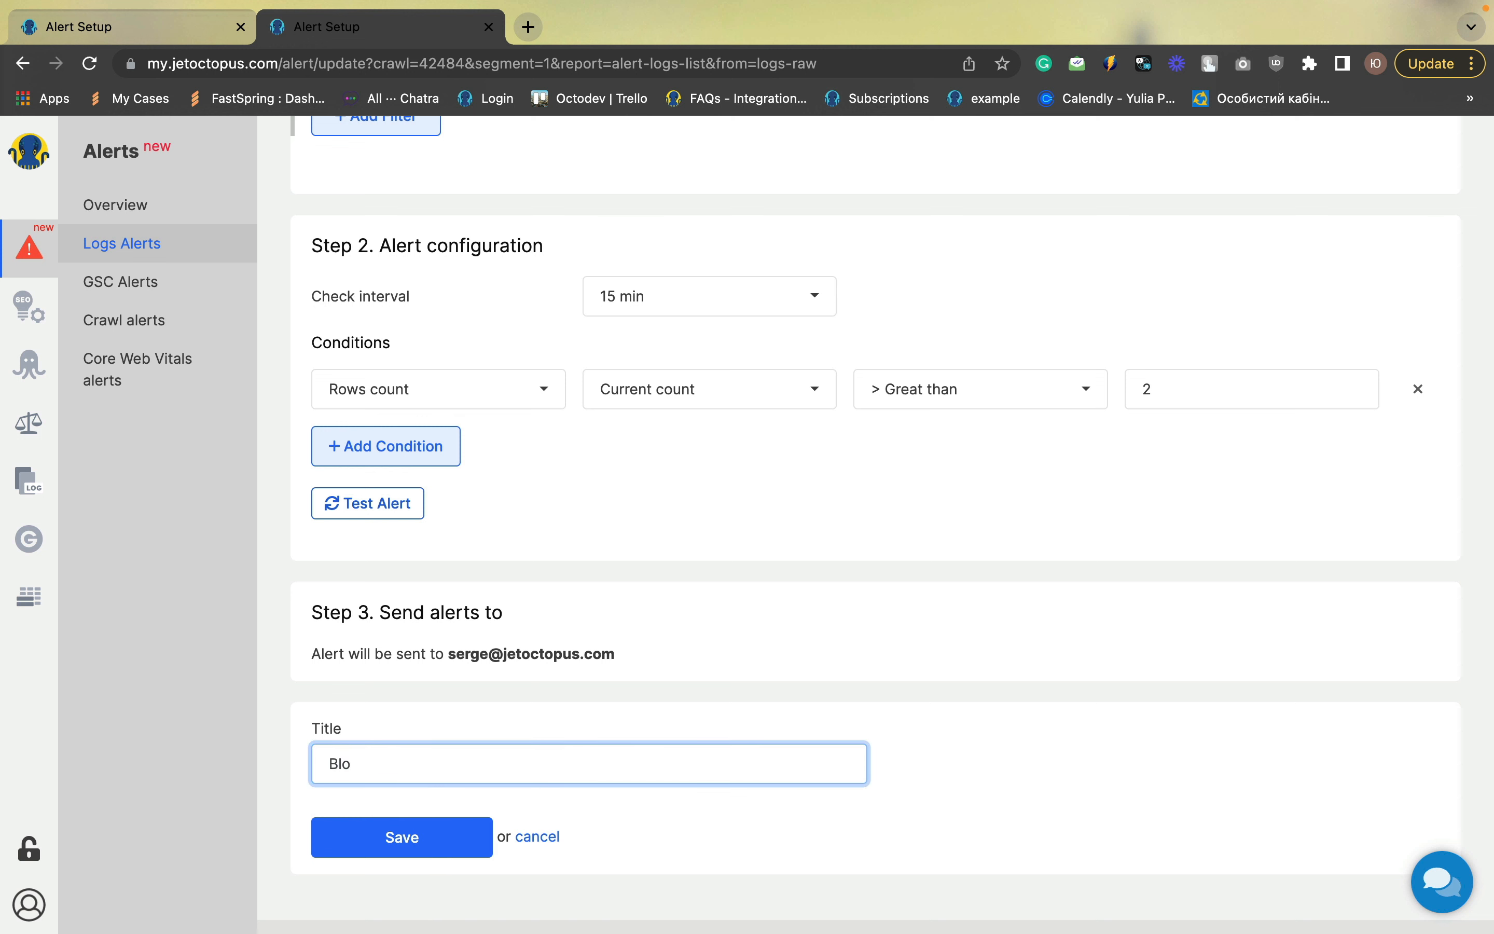
type("g pages with non 200 st")
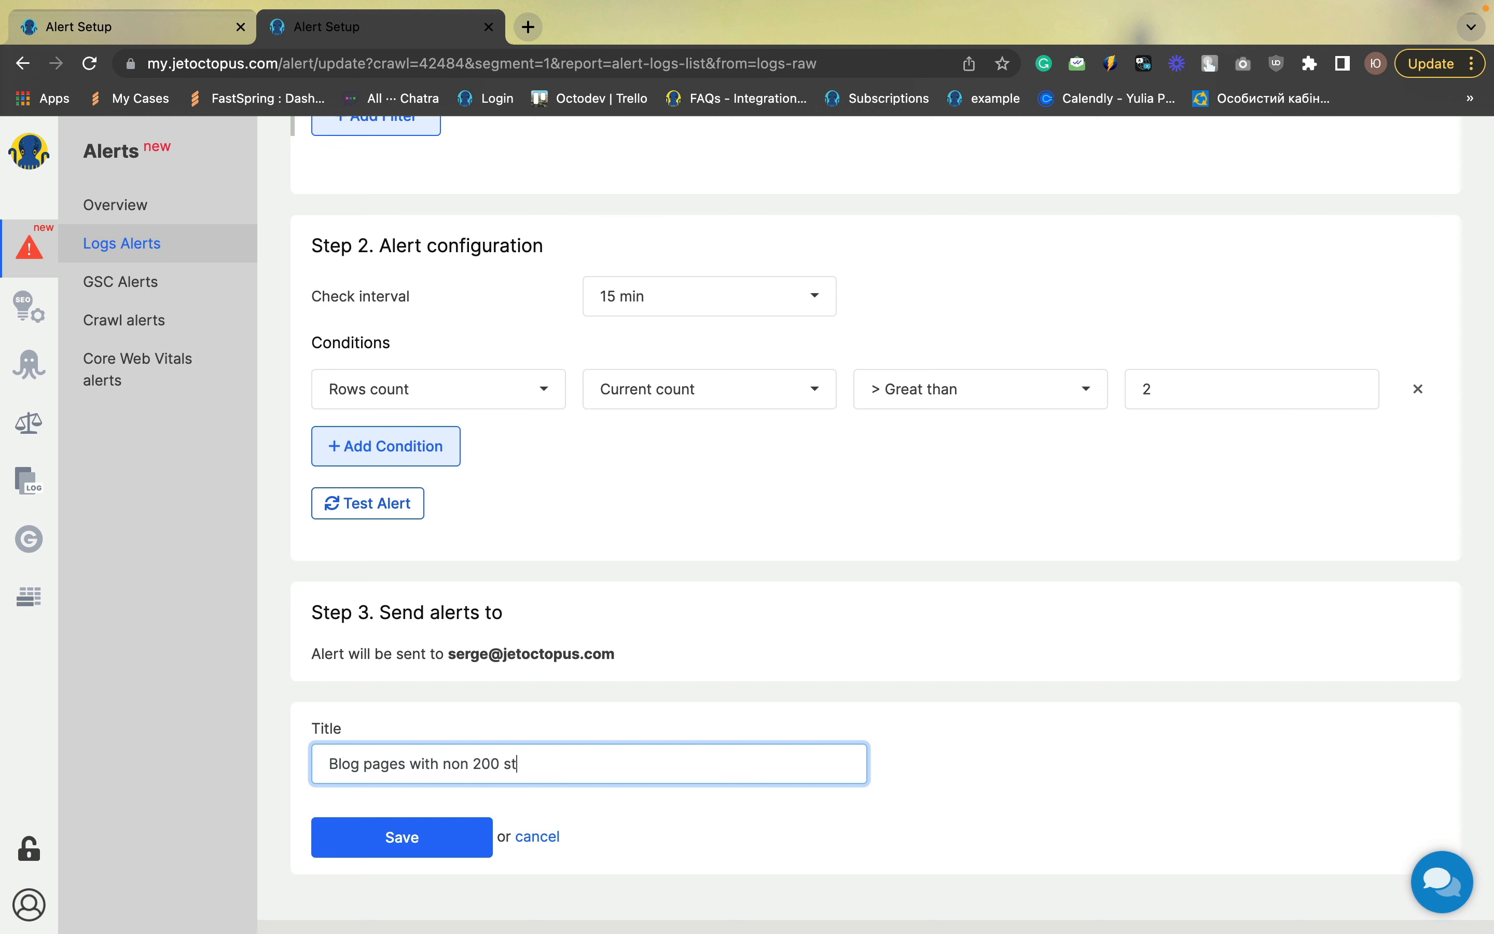
type("atus code")
left_click(442, 830)
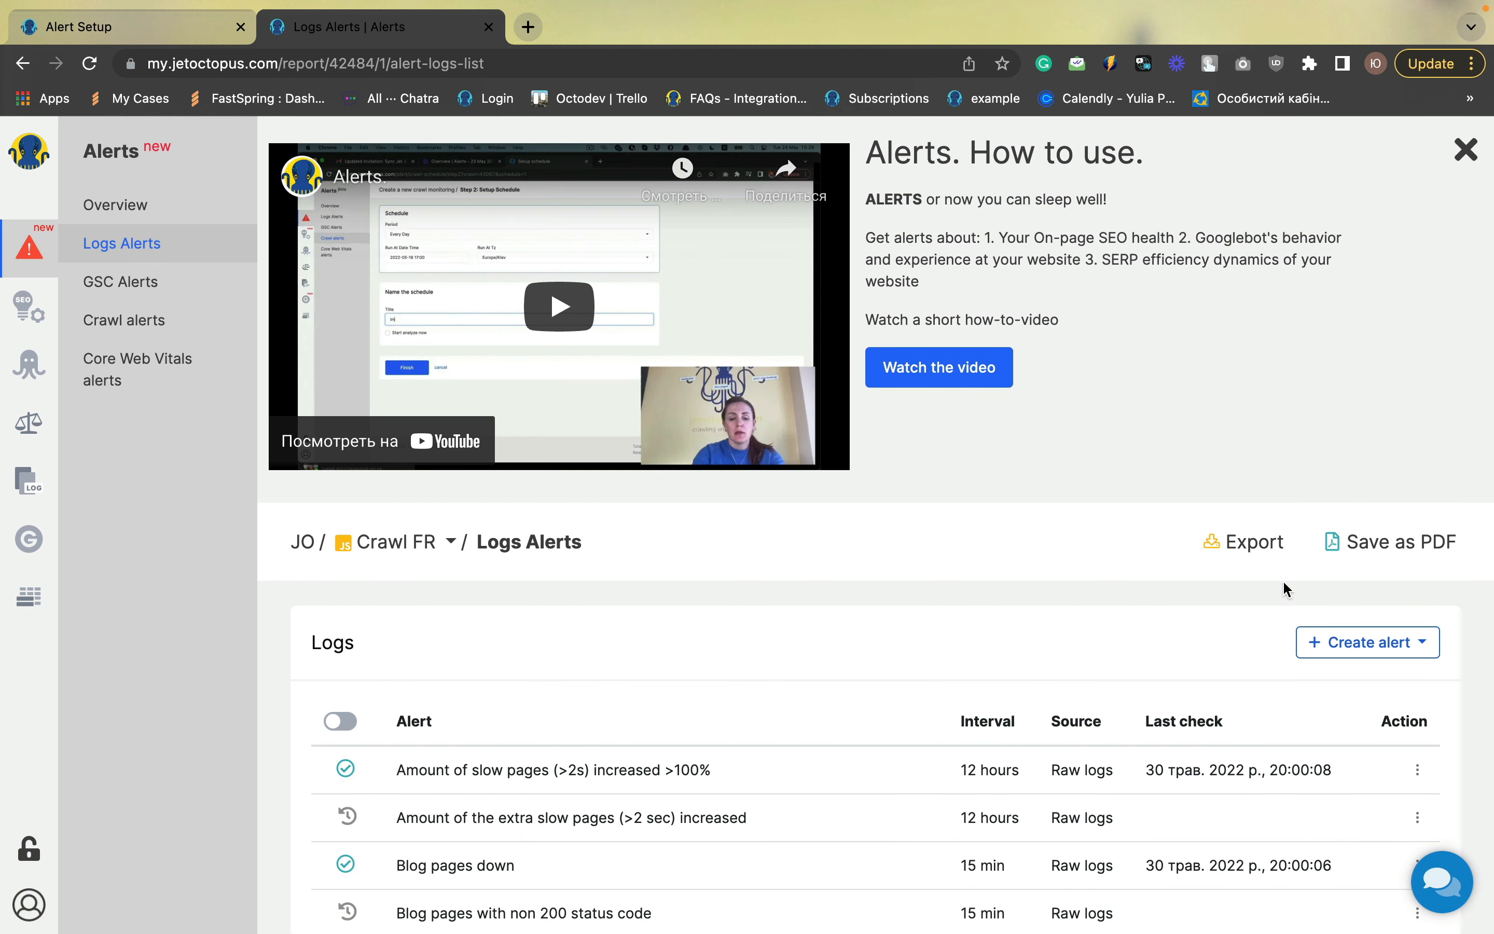
Create another Raw logs alert and select Googlebot Search as its bot
left_click(1324, 642)
left_click(1318, 678)
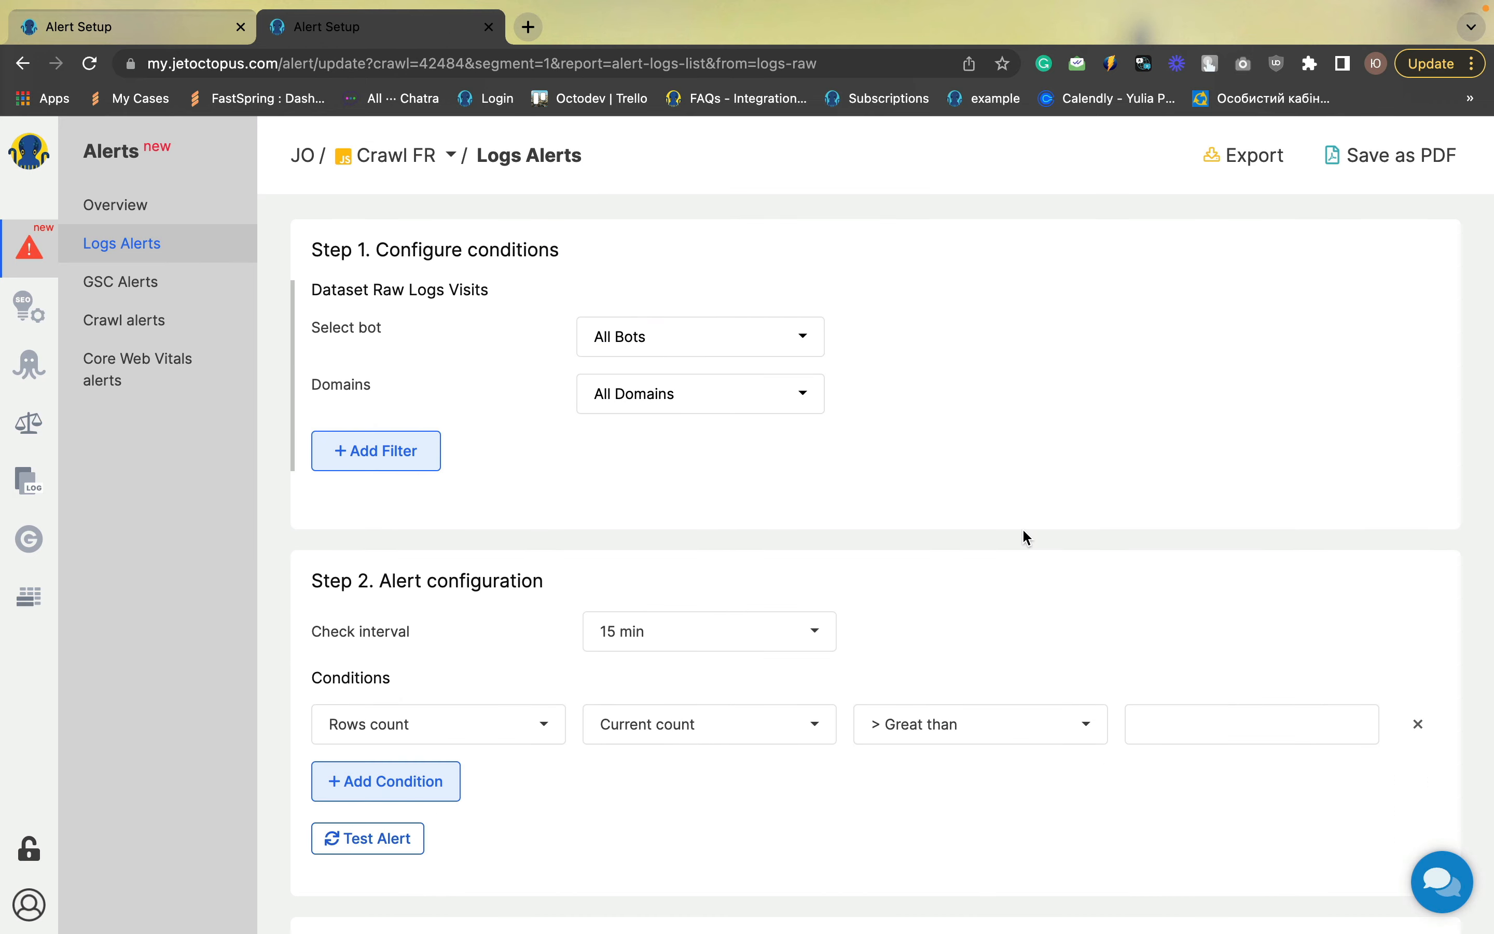
left_click(704, 337)
left_click(686, 299)
left_click(974, 450)
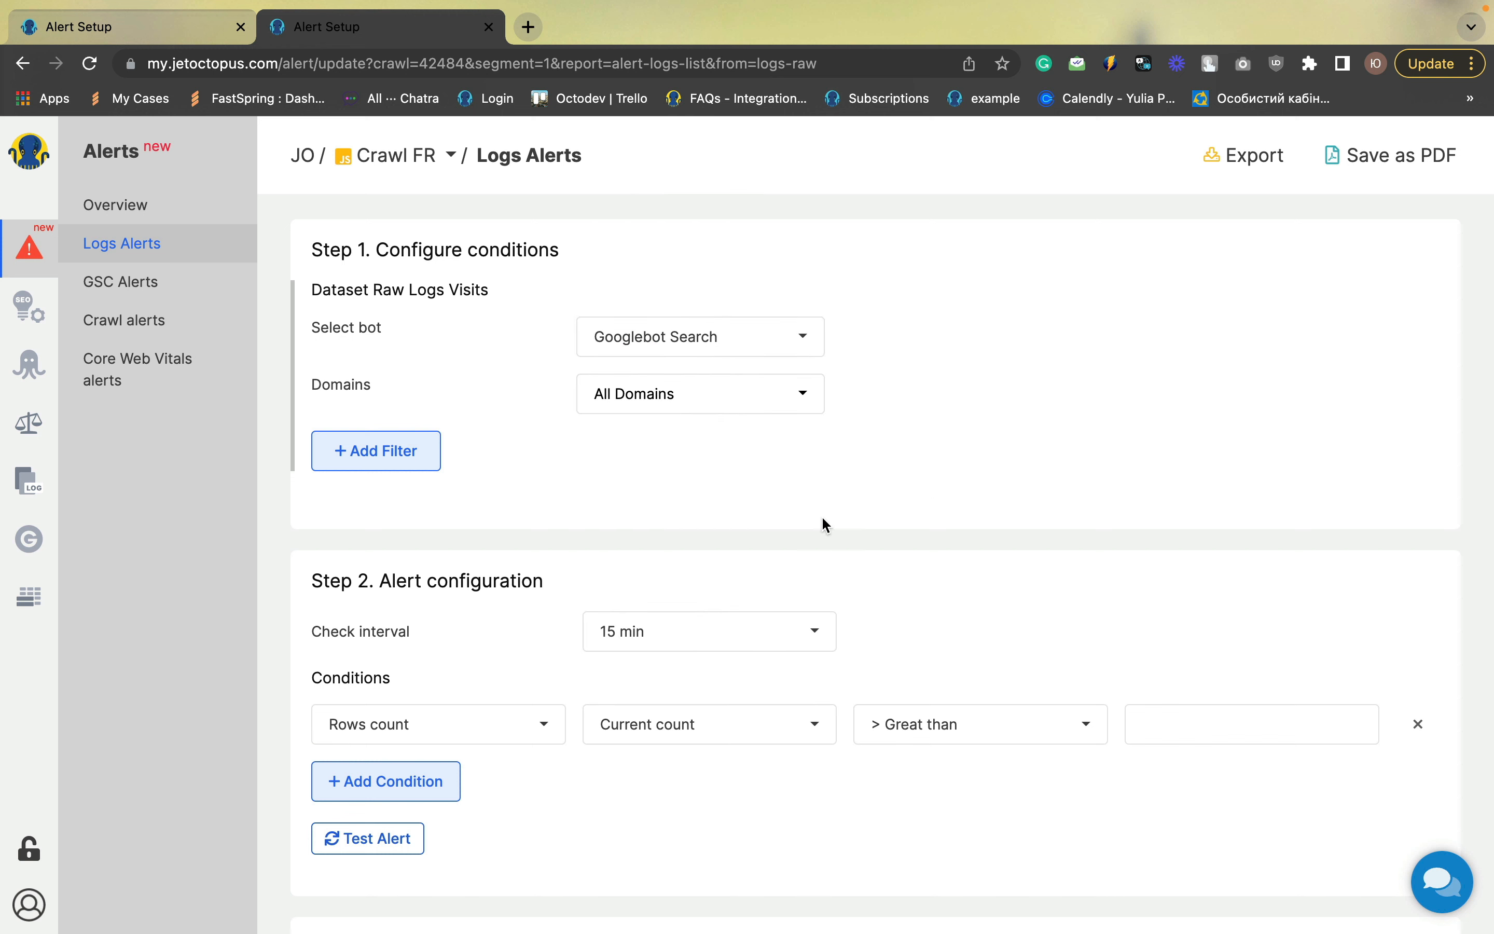
Set the check interval to 3 days and the condition to rows count decreased more than 100%
scroll(798, 576, "down", 3)
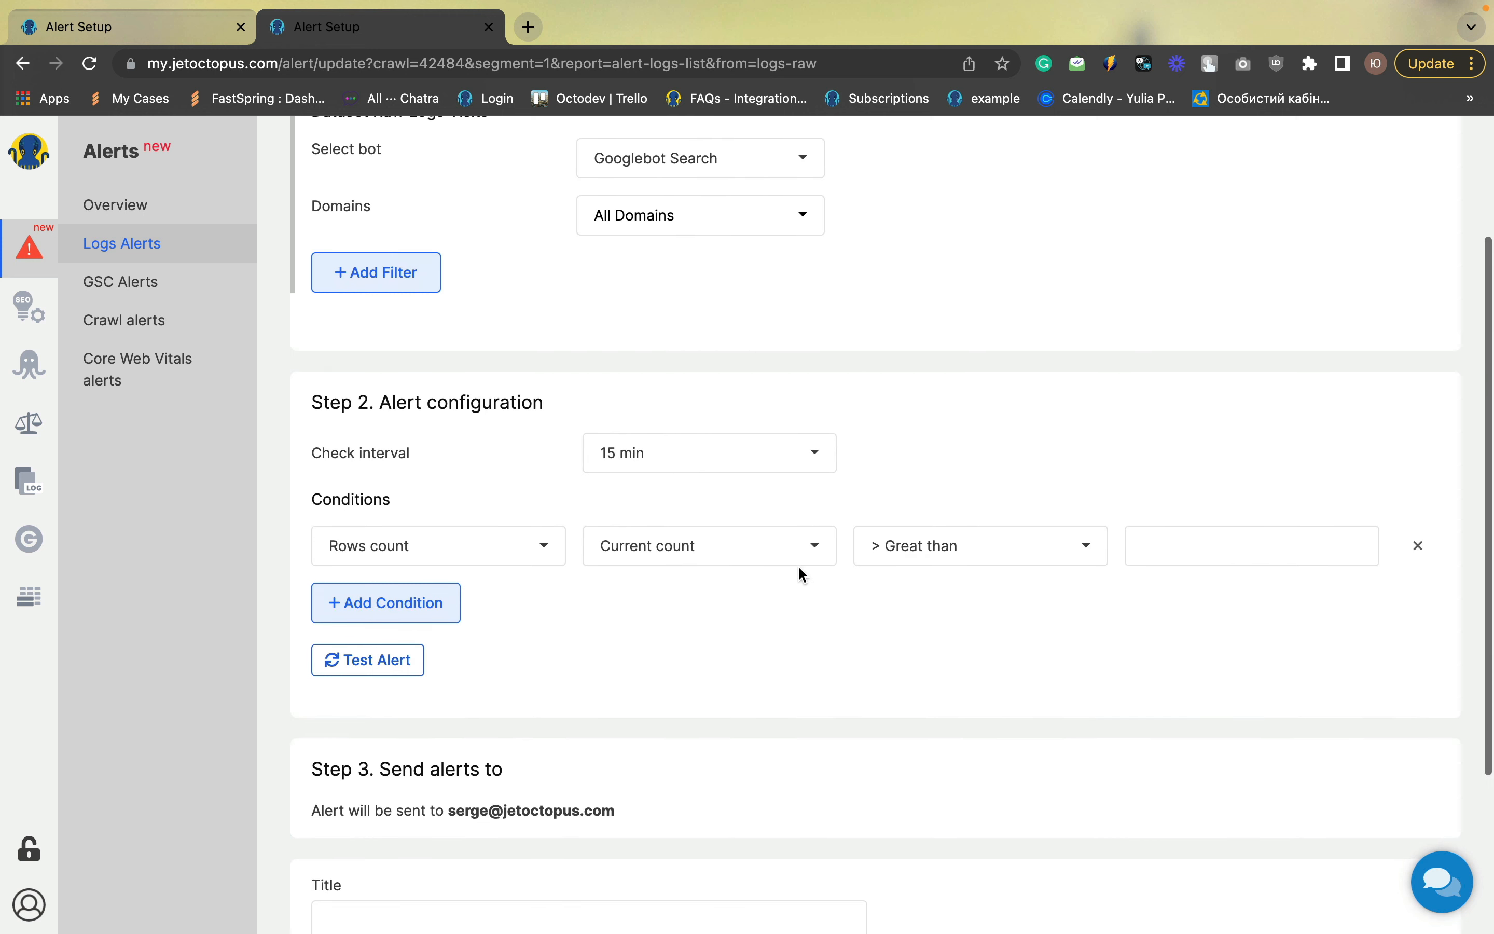
left_click(704, 460)
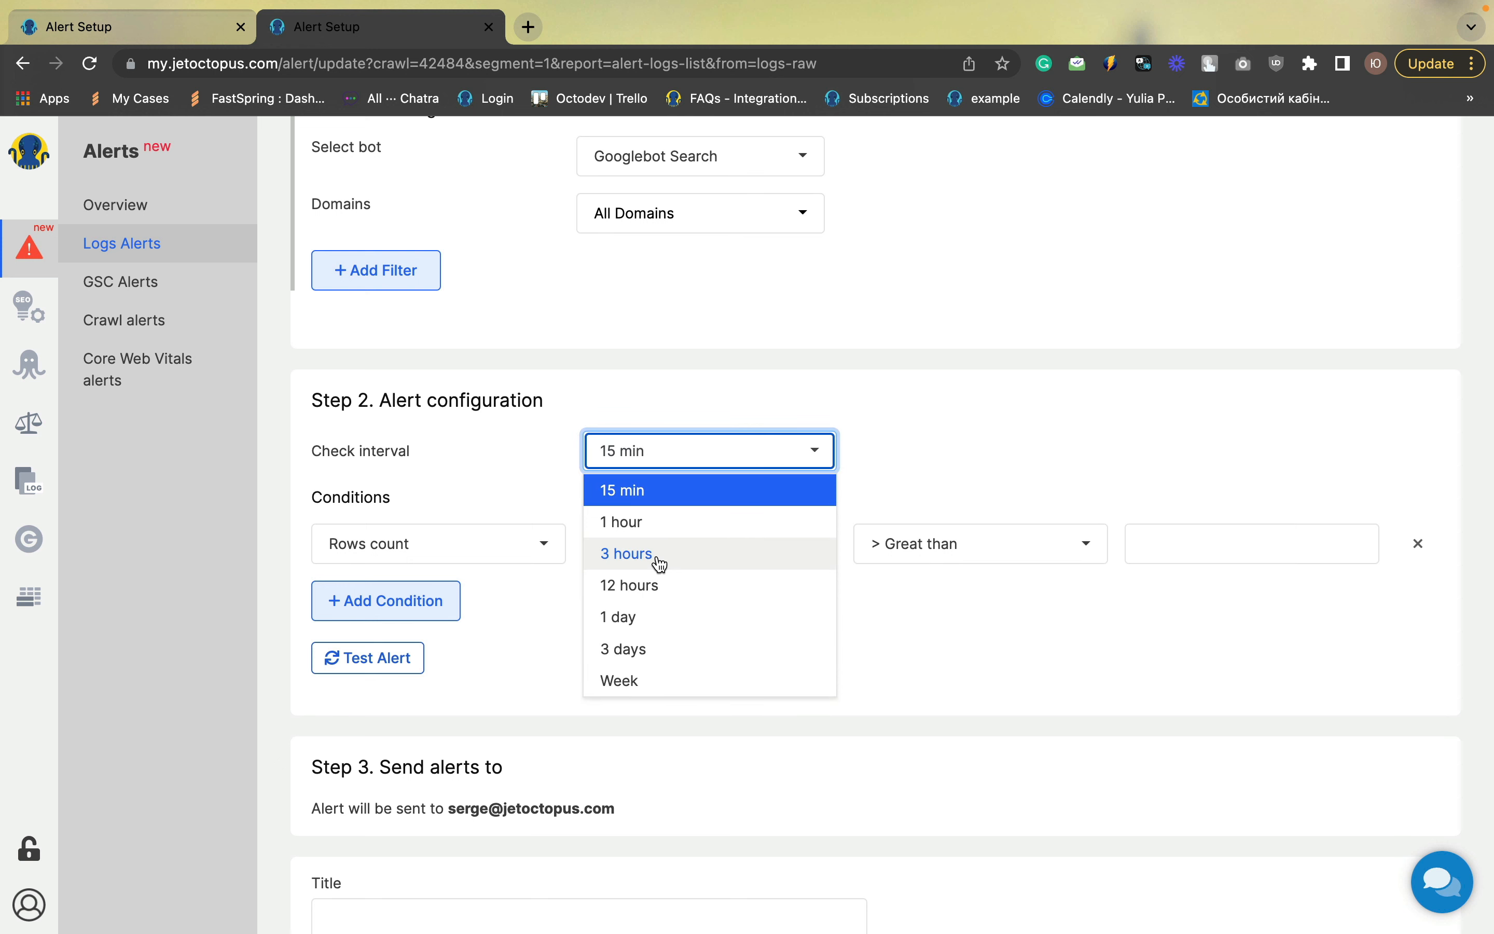
left_click(643, 652)
left_click(919, 499)
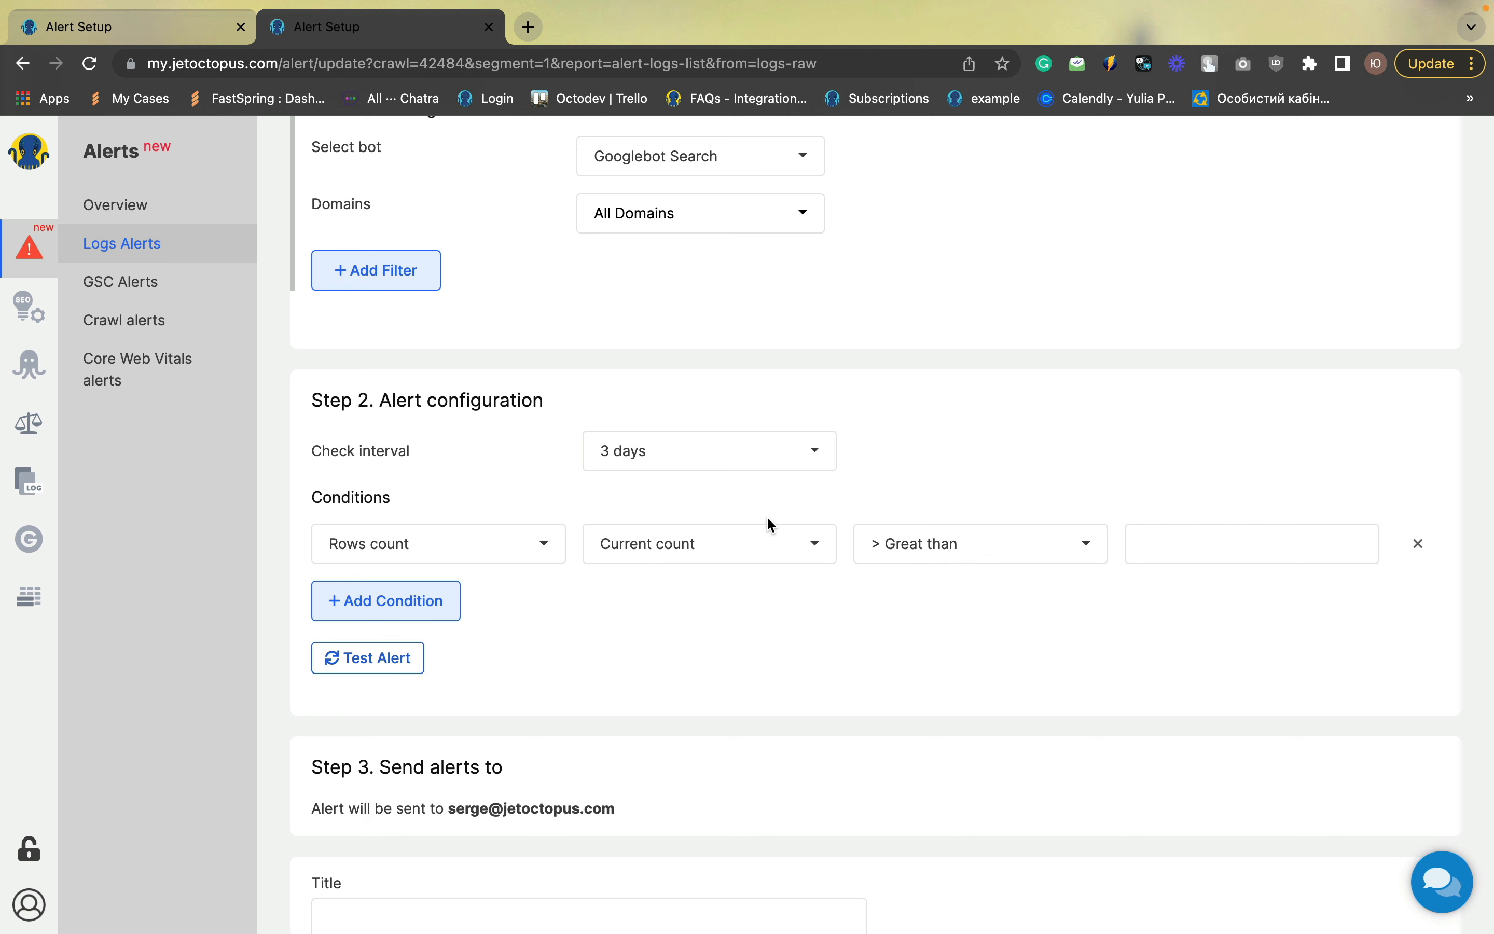
left_click(909, 548)
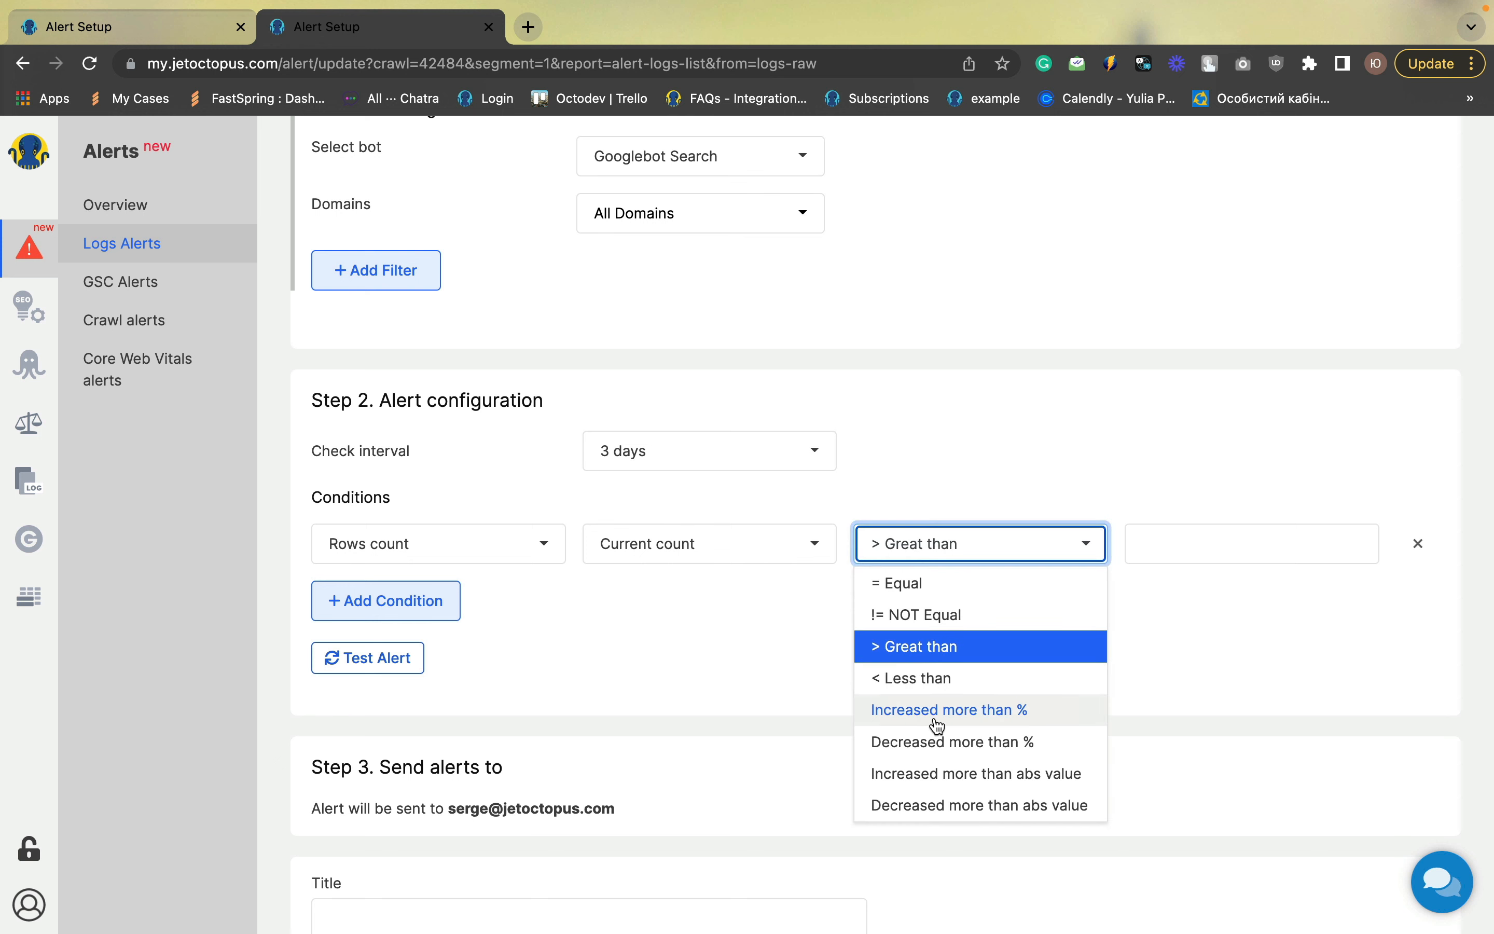
left_click(943, 760)
left_click(1161, 554)
type("10")
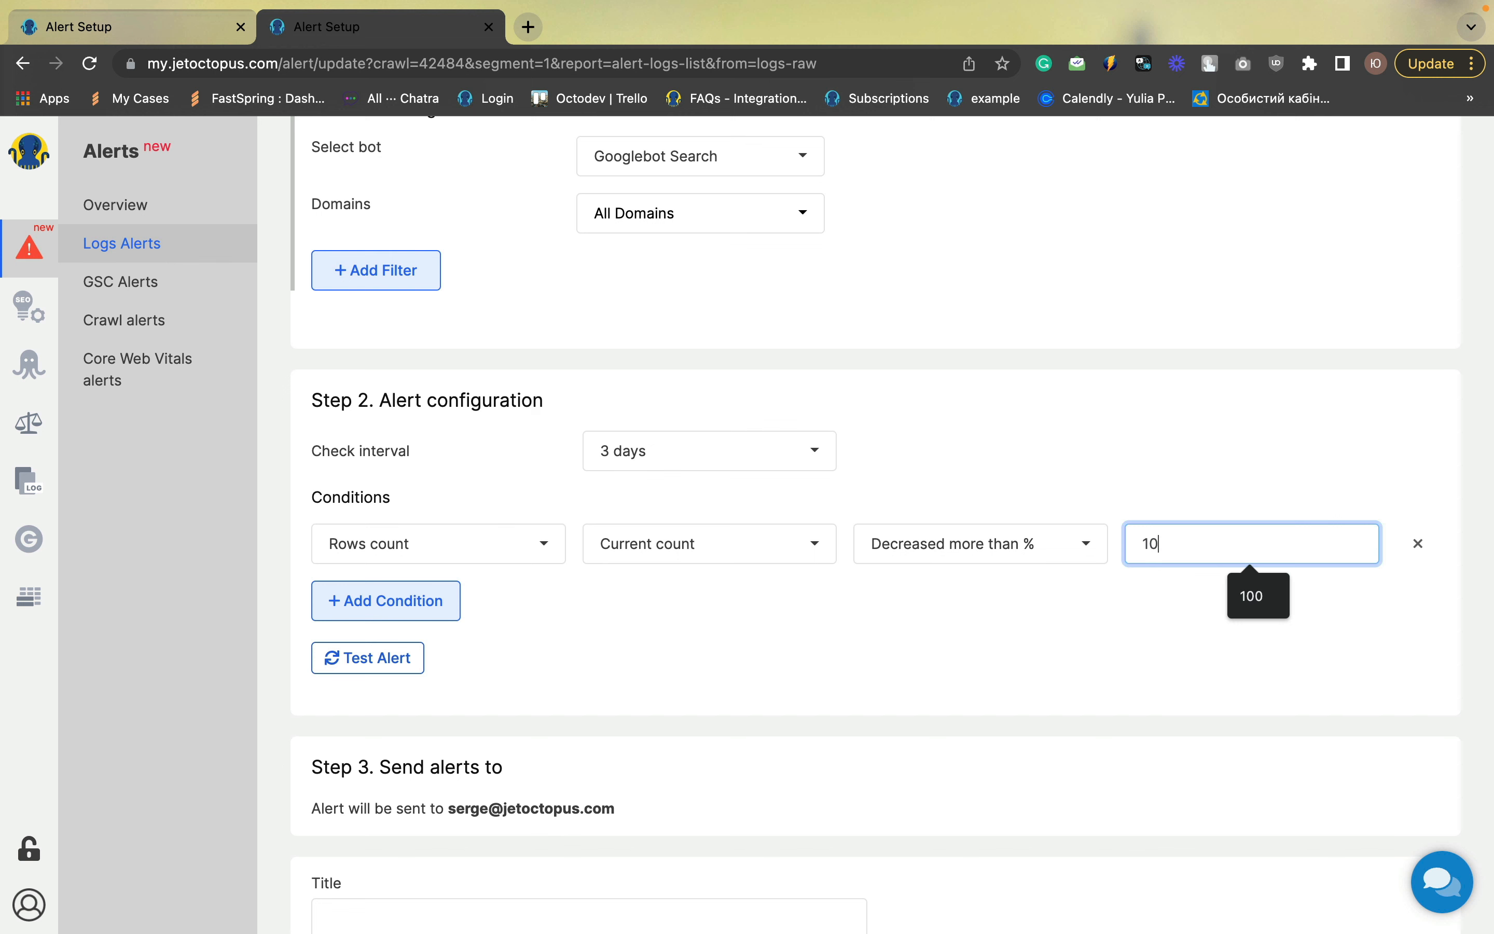
type("0")
left_click(1104, 614)
Title the alert "Crawl budget drop" and save it
scroll(1081, 609, "down", 4)
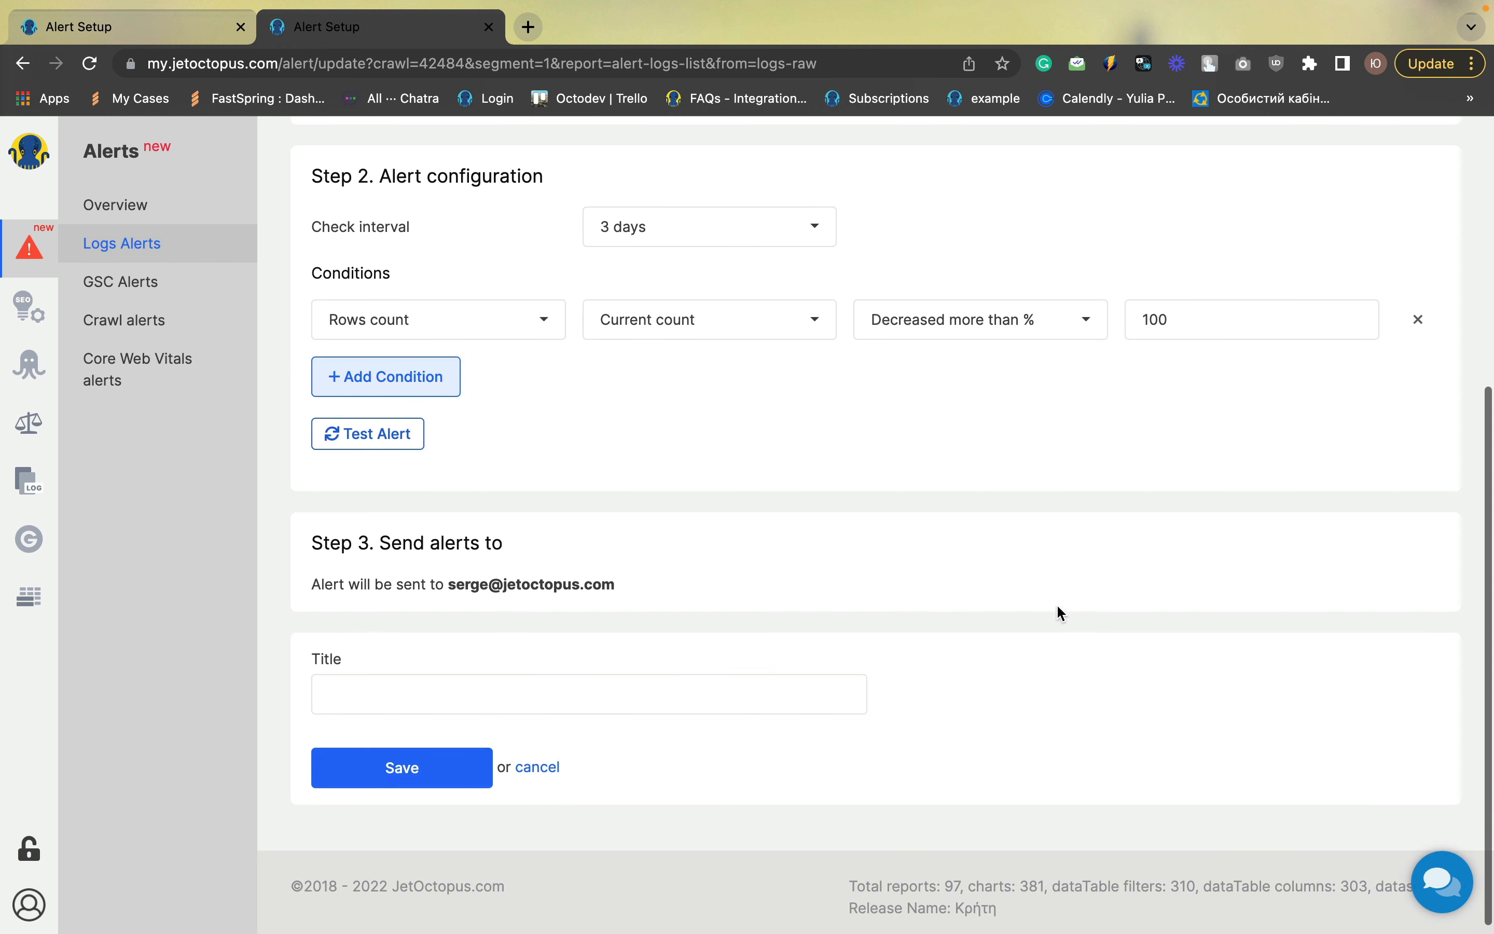
left_click(508, 691)
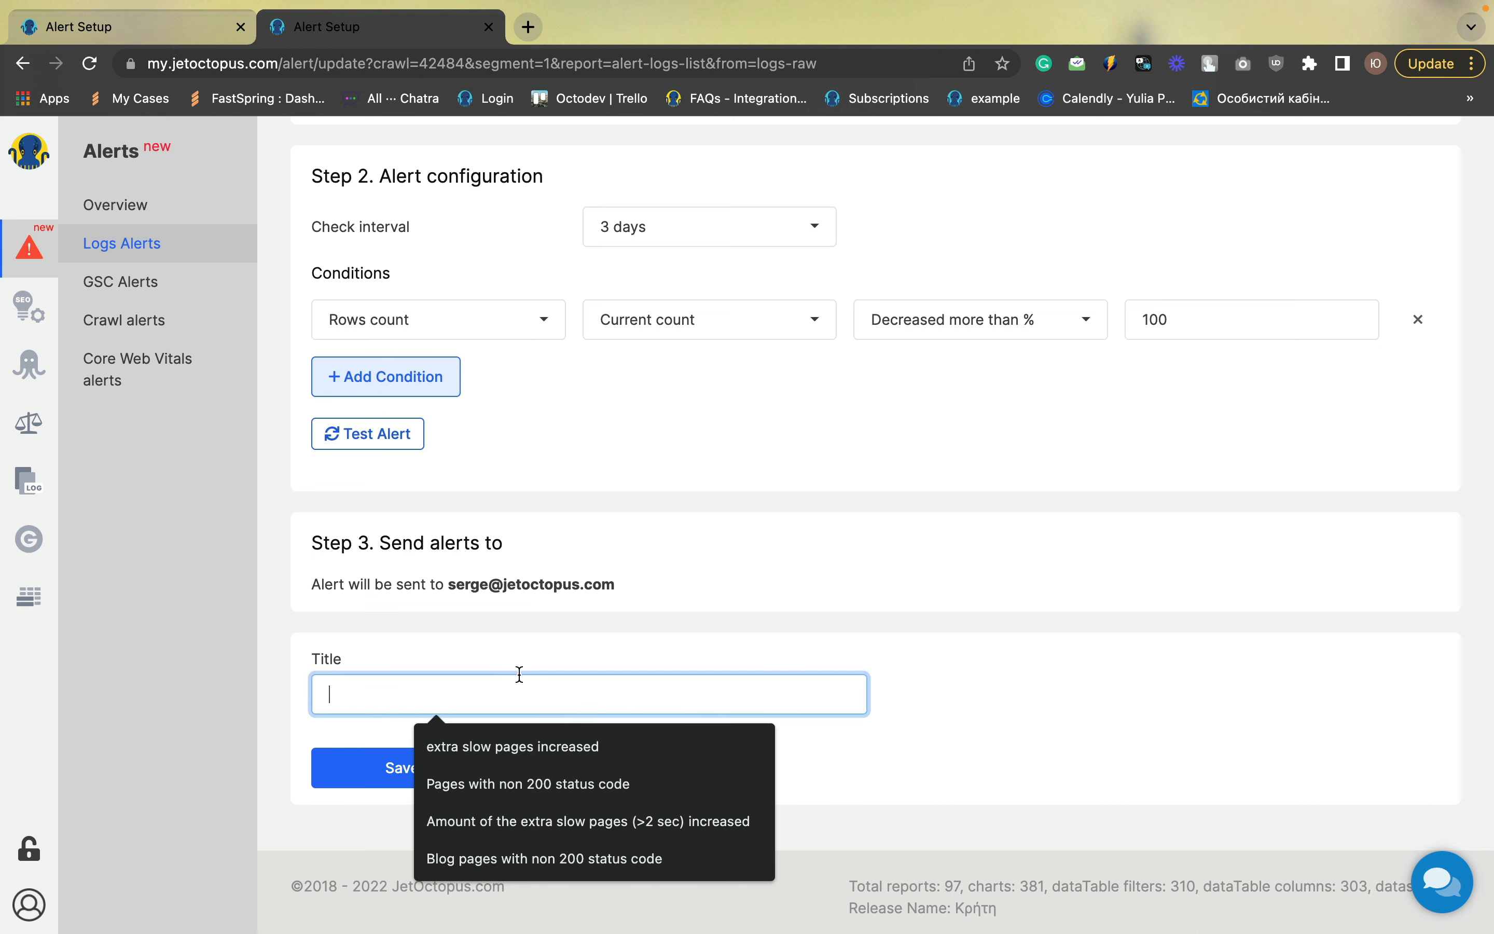
type("Crawl")
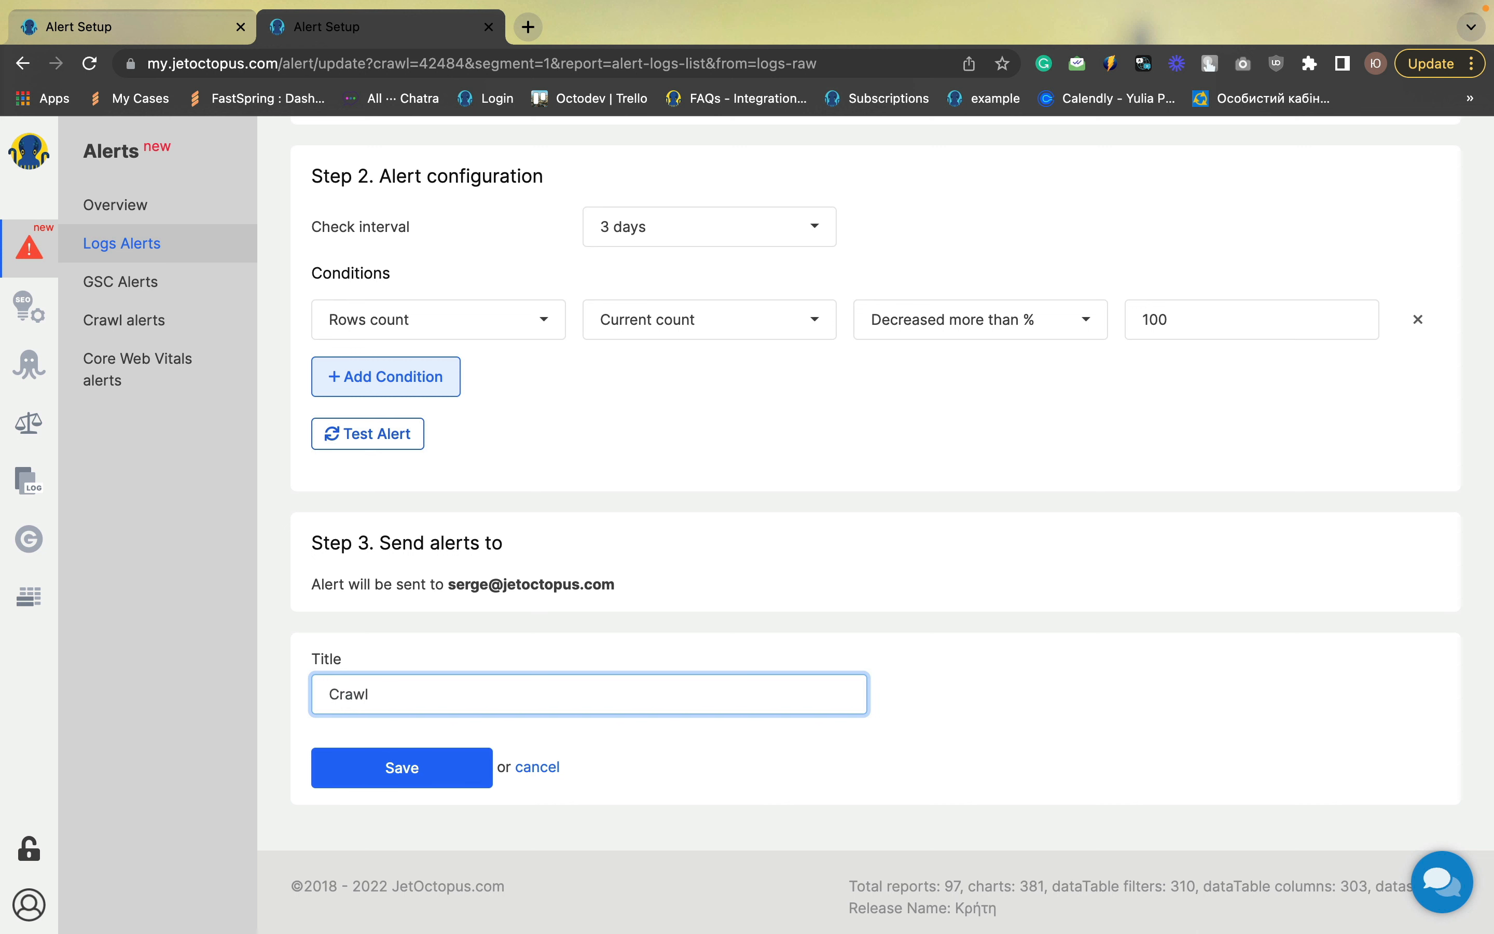
type(" budget dercreased ")
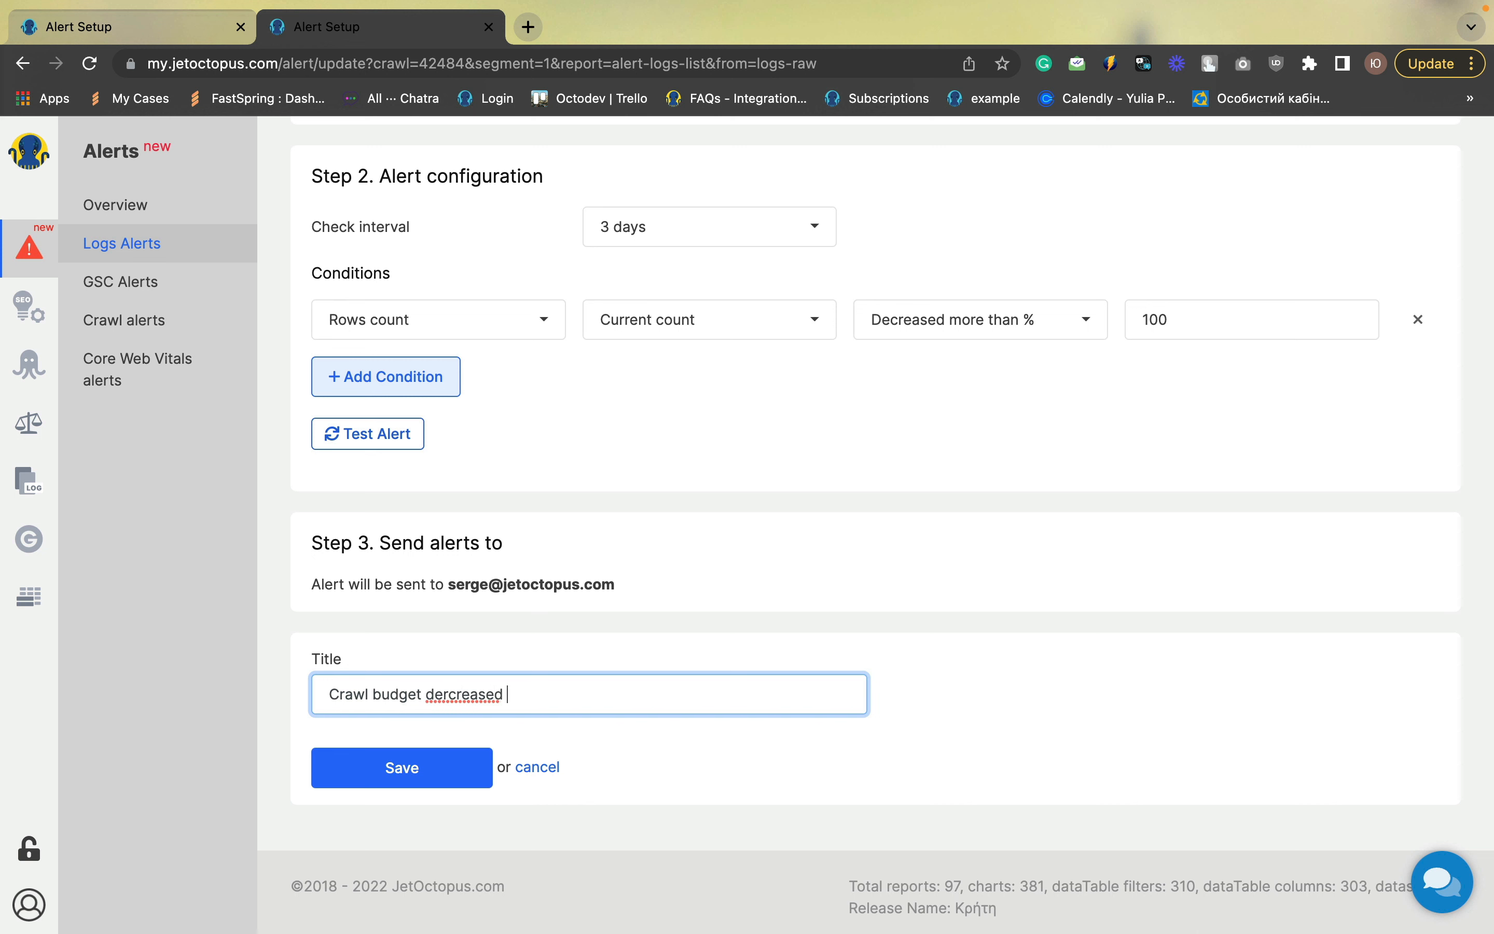
type("more")
key("BackSpace")
key("BackSpace")
key("BackSpace")
key("BackSpace")
key("BackSpace")
key("BackSpace")
key("BackSpace")
key("BackSpace")
key("BackSpace")
key("BackSpace")
key("BackSpace")
key("BackSpace")
key("BackSpace")
key("BackSpace")
type("rop")
left_click(464, 769)
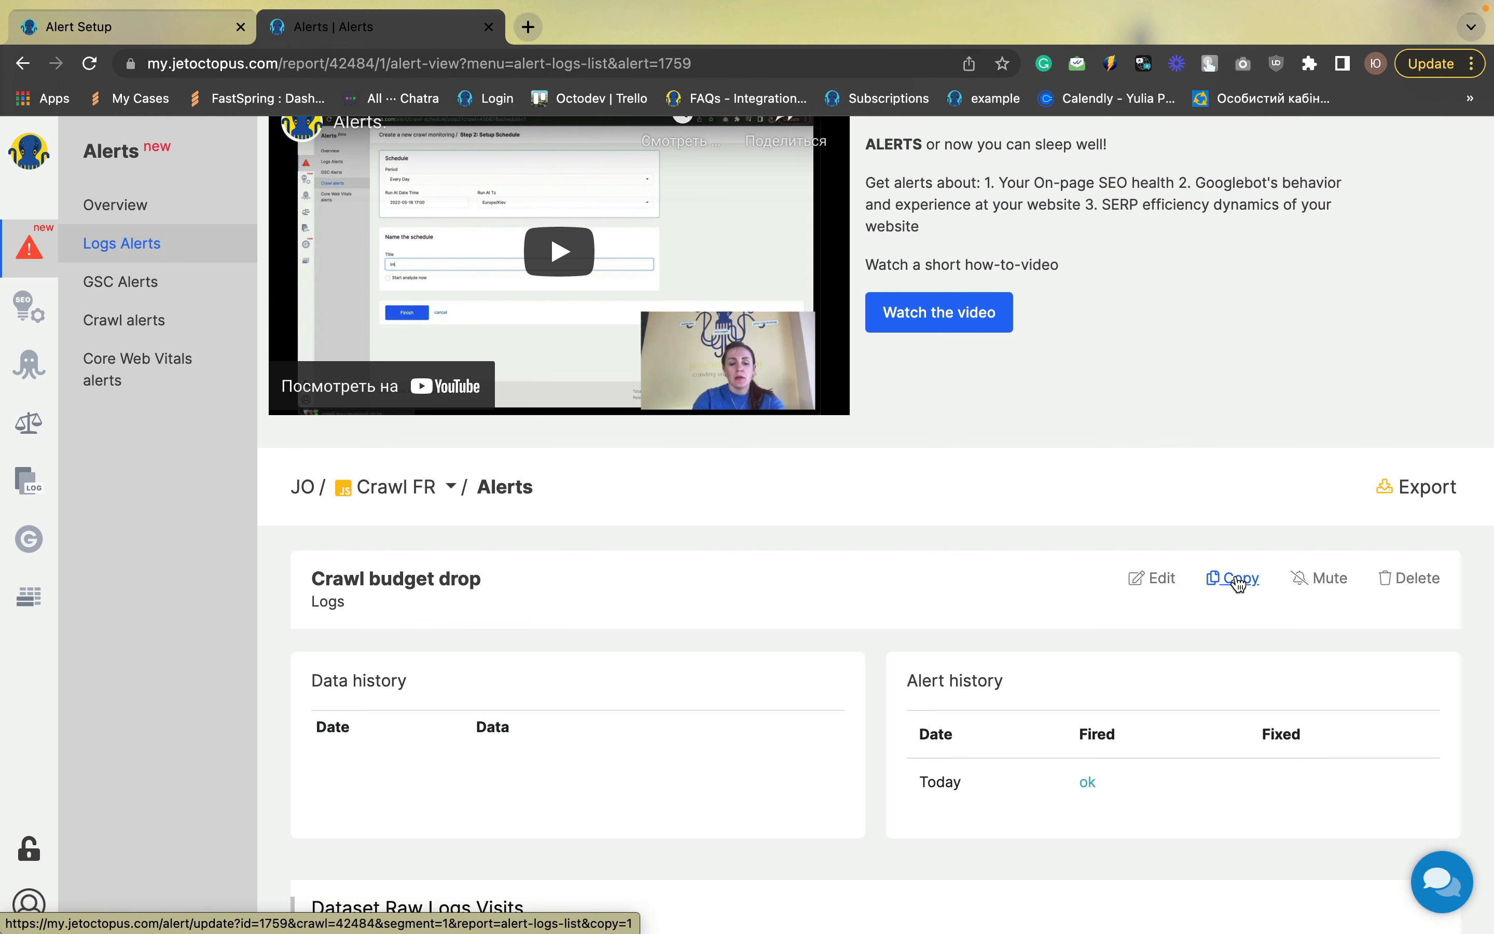
Copy the saved alert and change its condition to rows count increased more than 50%
left_click(1238, 581)
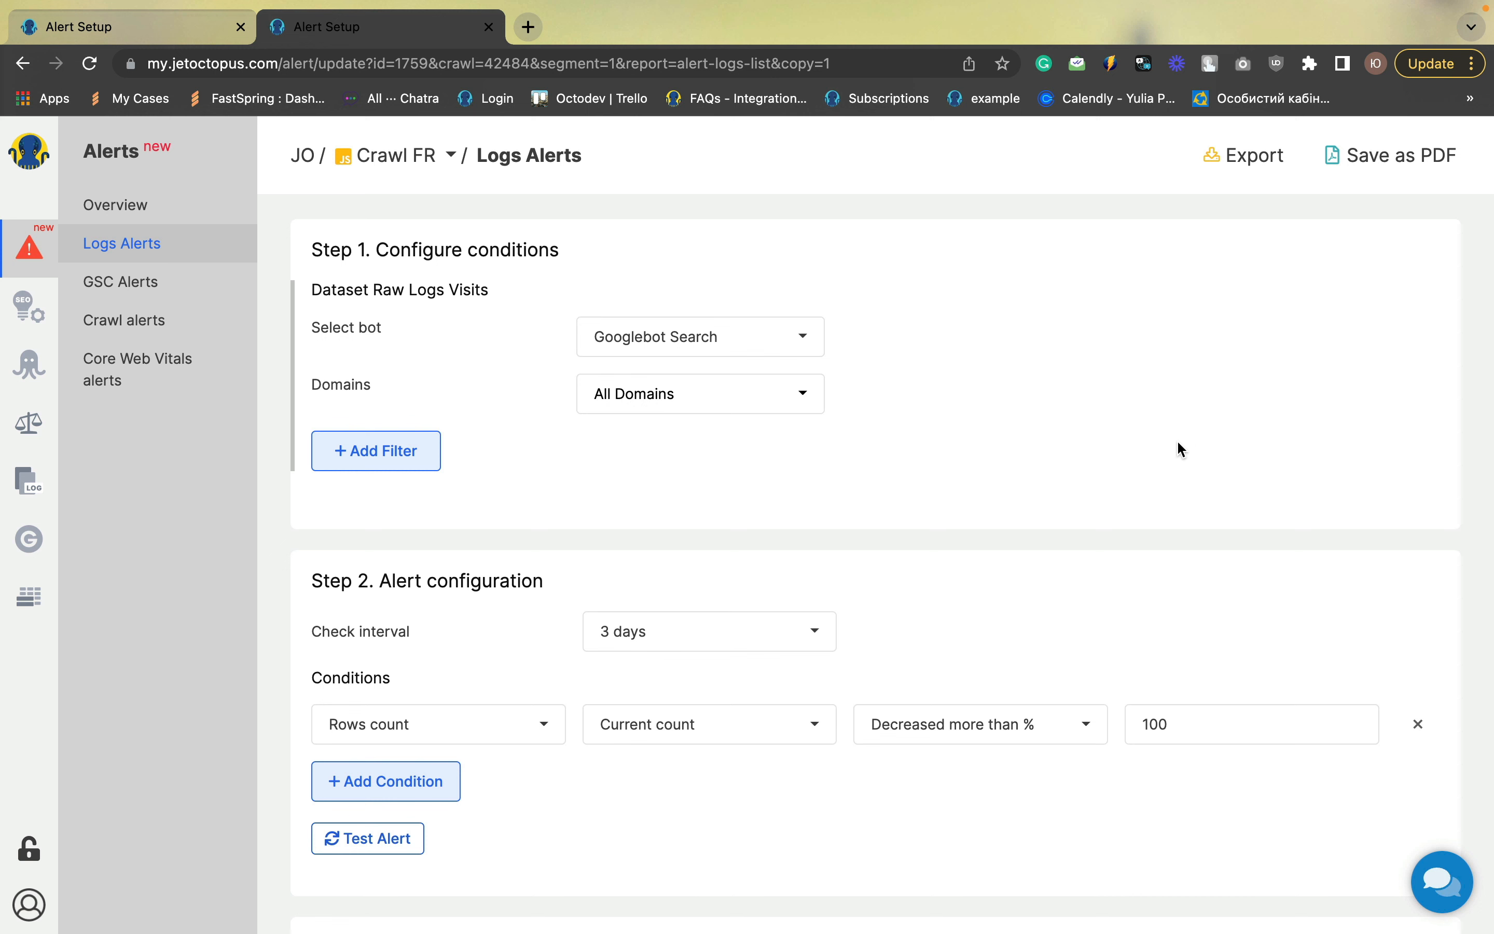
scroll(1178, 443, "down", 2)
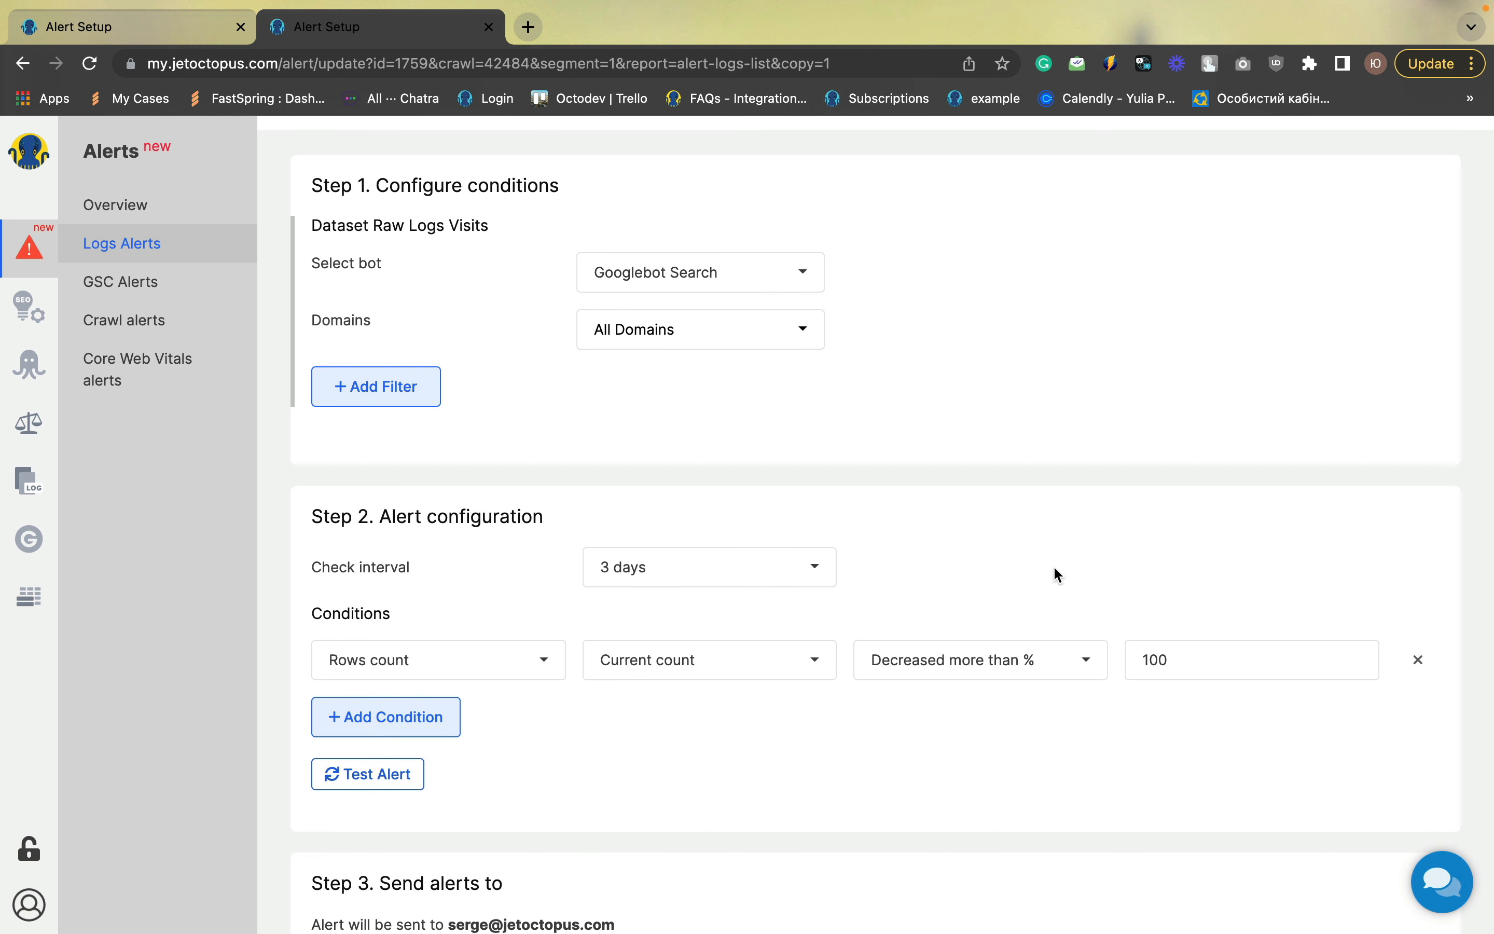
left_click(933, 673)
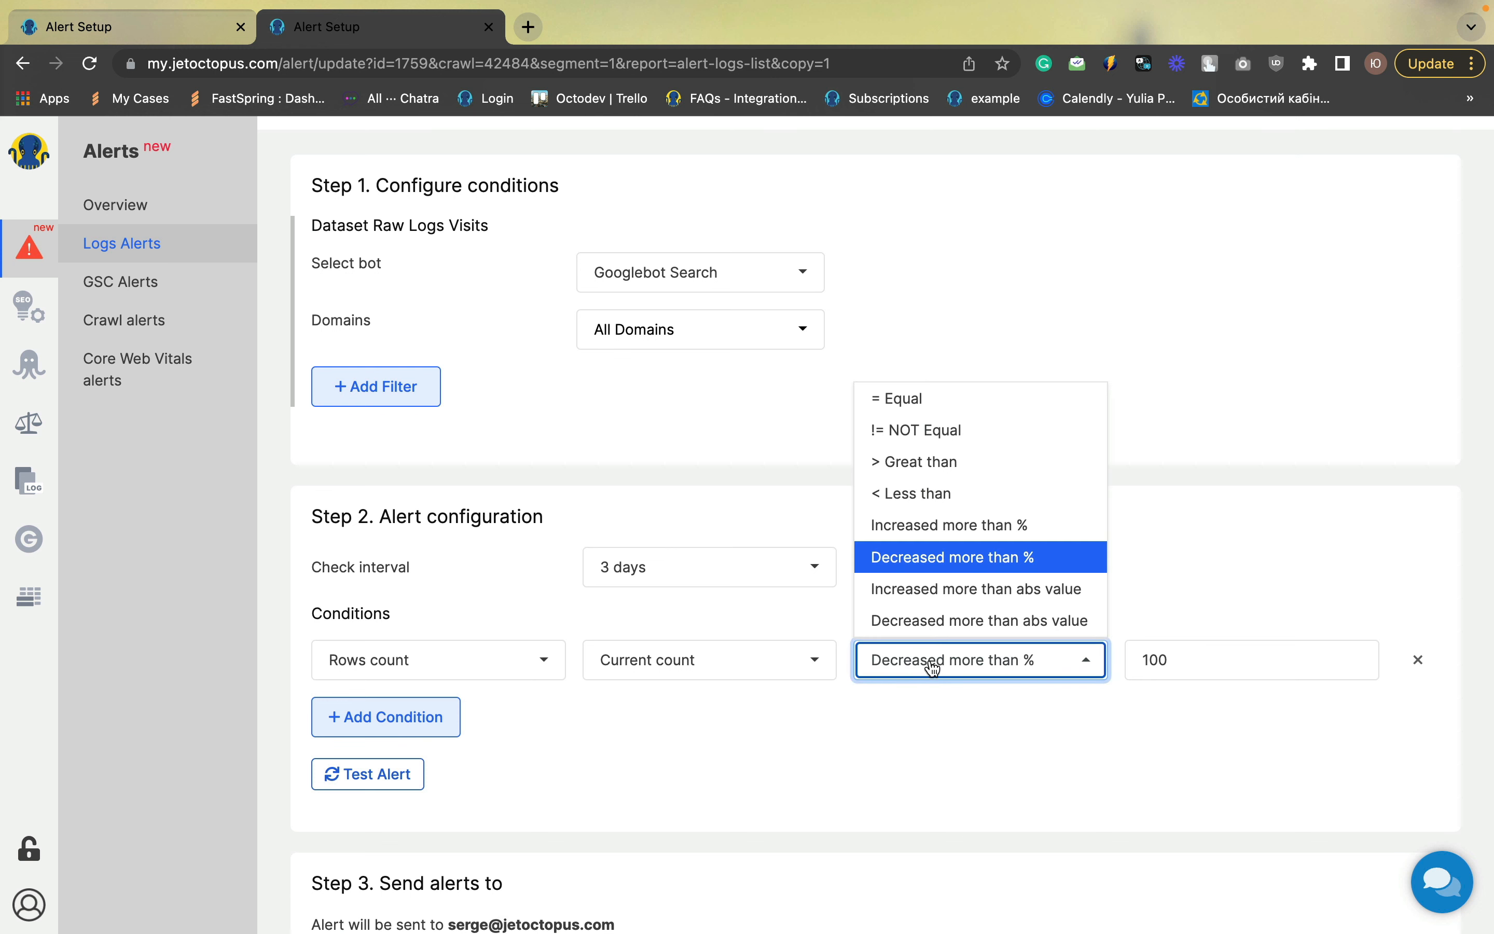
left_click(935, 528)
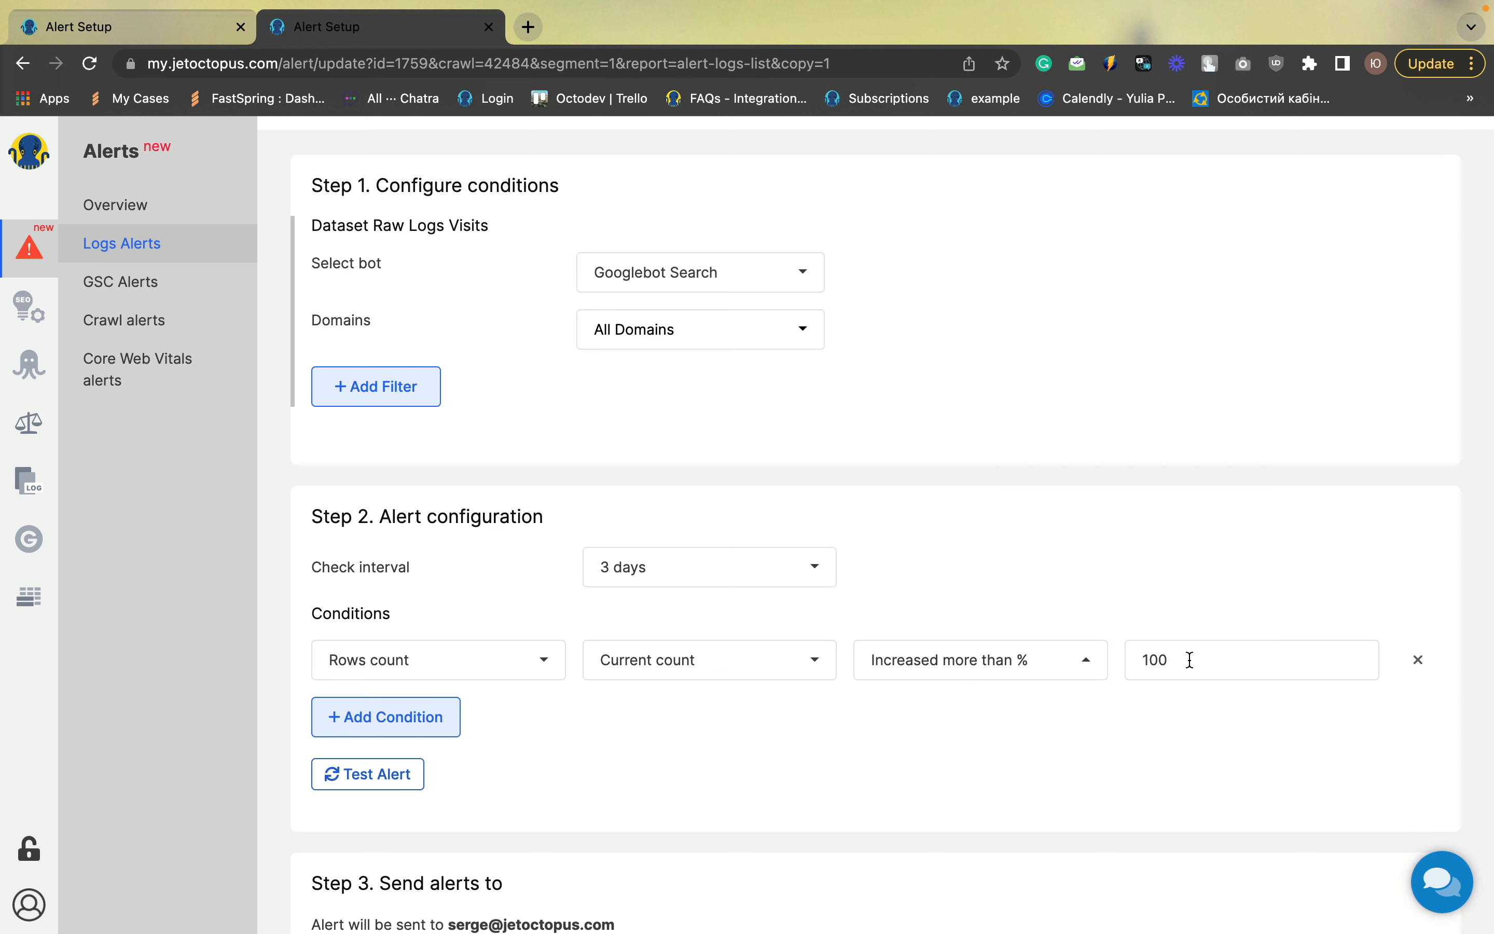
left_click_drag(1191, 660, 1131, 653)
type("50")
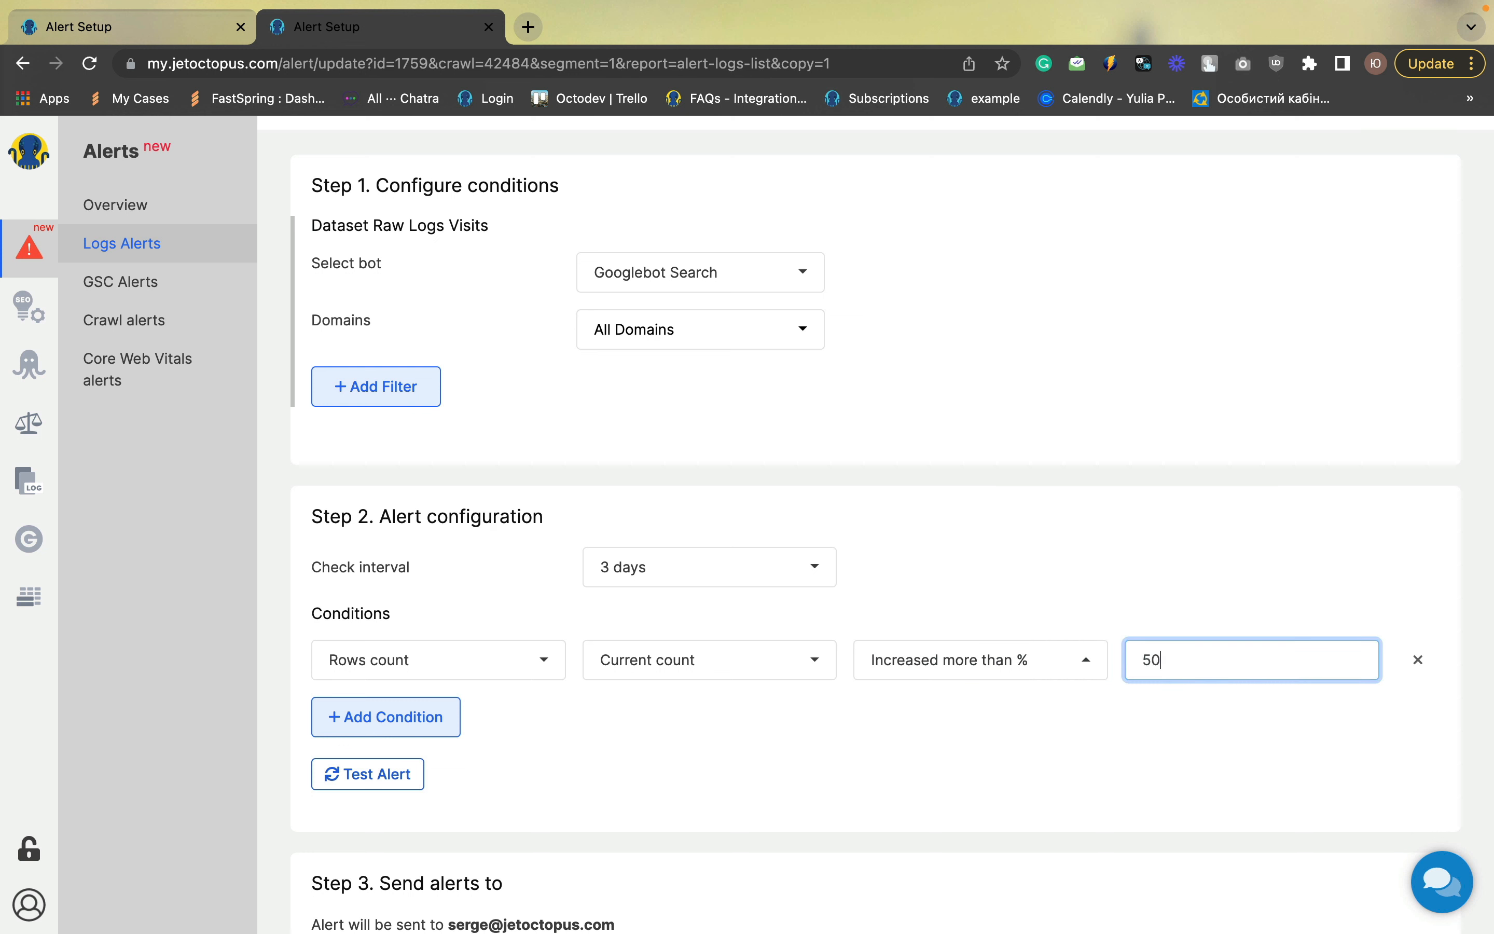
left_click(1056, 740)
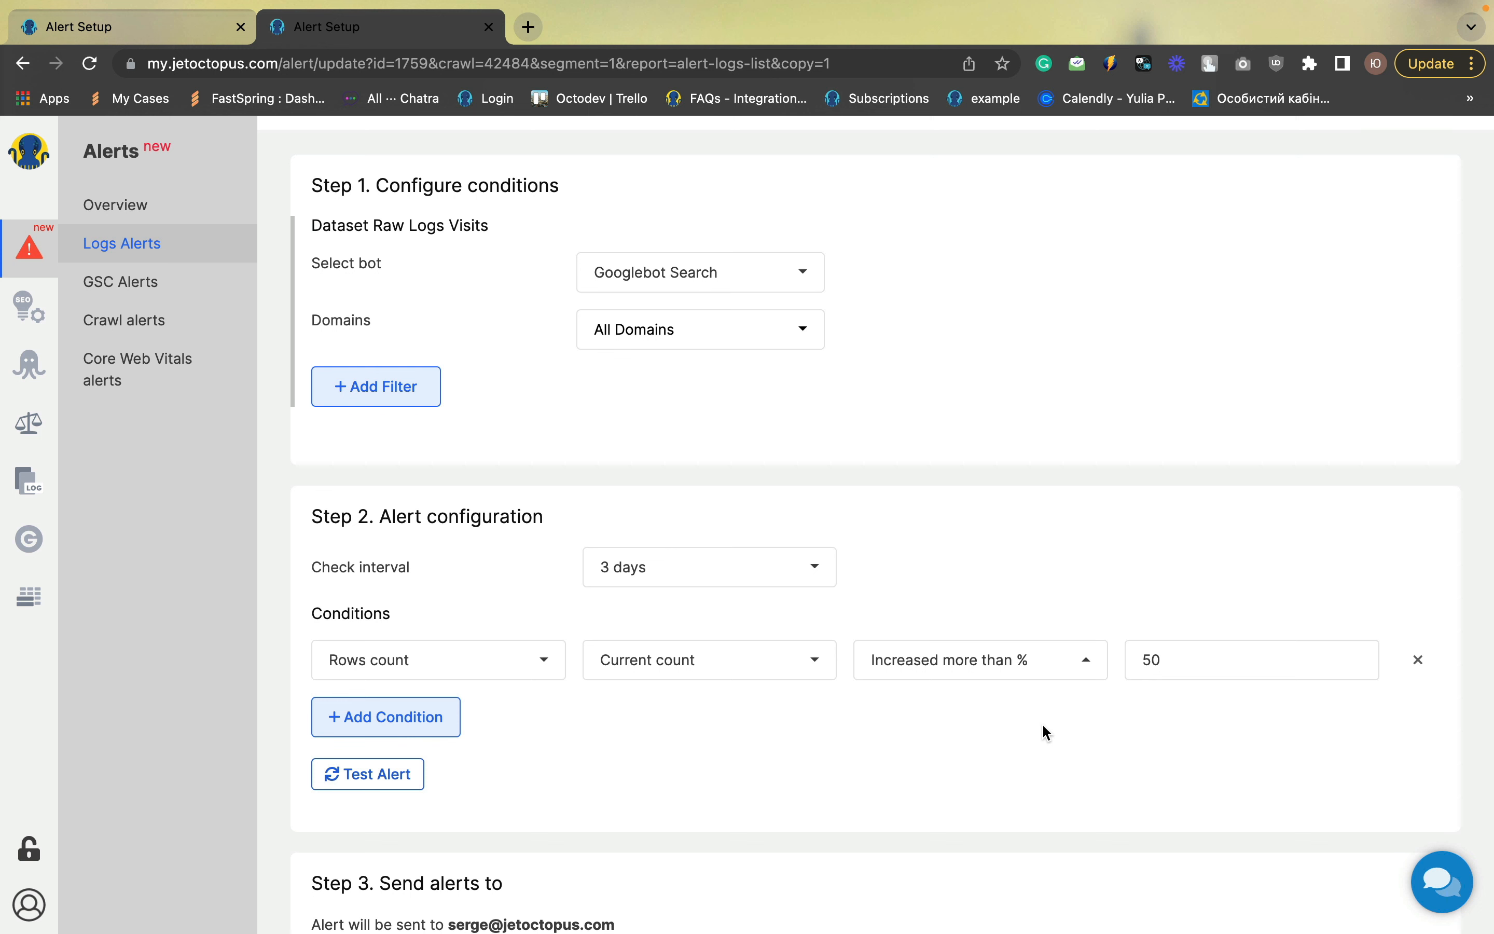
Retitle the copied alert "Crawl budget growth" and save it
scroll(1041, 722, "down", 3)
left_click(540, 871)
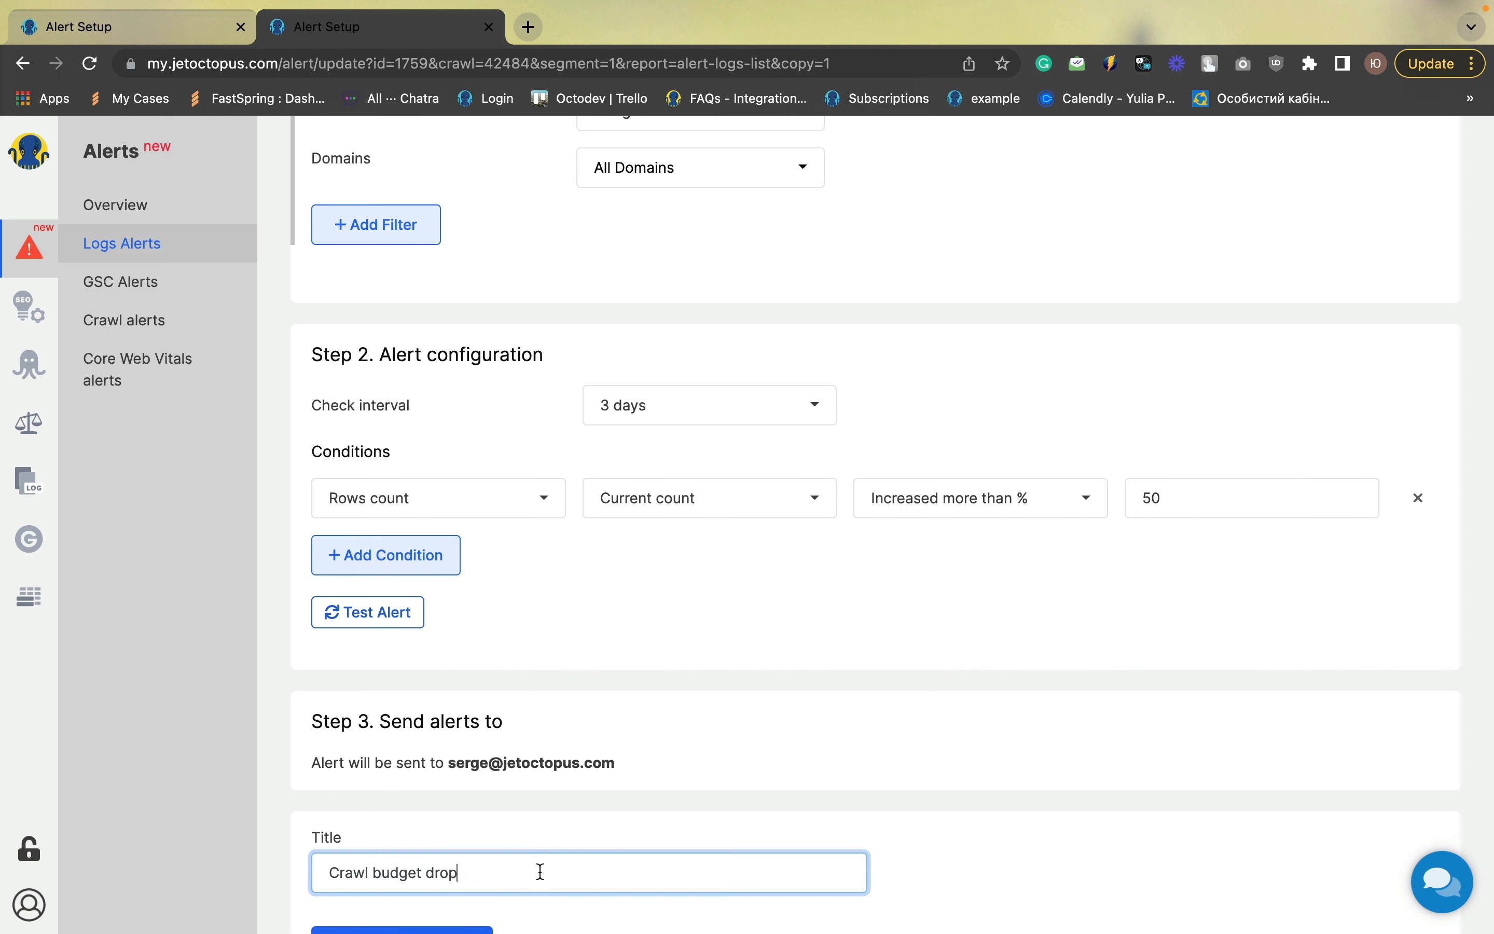
key("BackSpace")
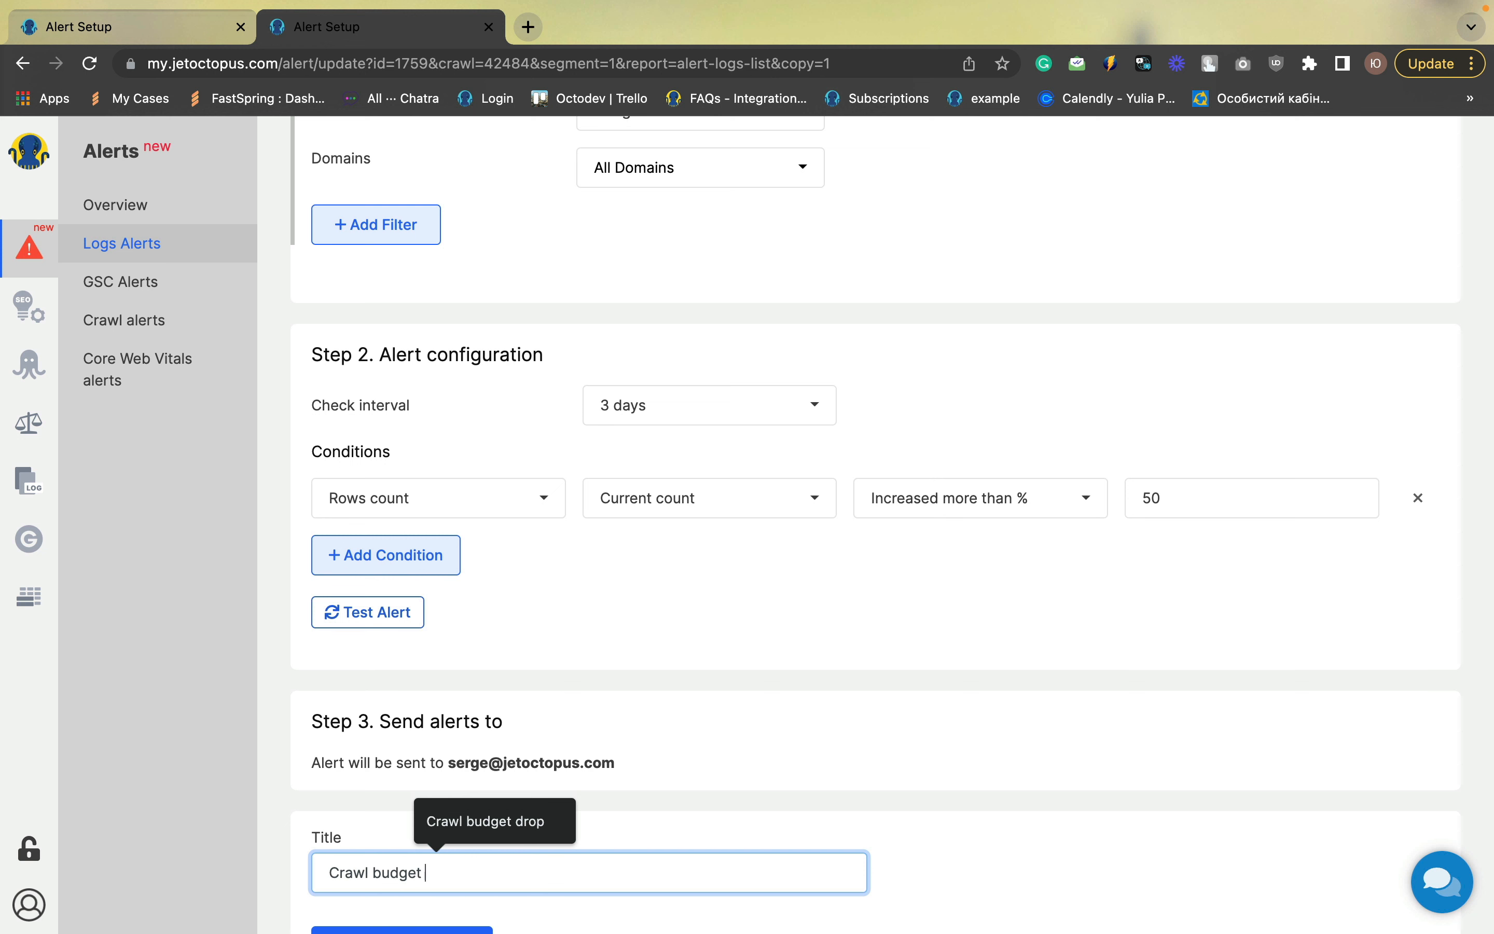
type("increase")
key("BackSpace")
key("BackSpace")
key("BackSpace")
key("BackSpace")
key("BackSpace")
key("BackSpace")
key("BackSpace")
key("BackSpace")
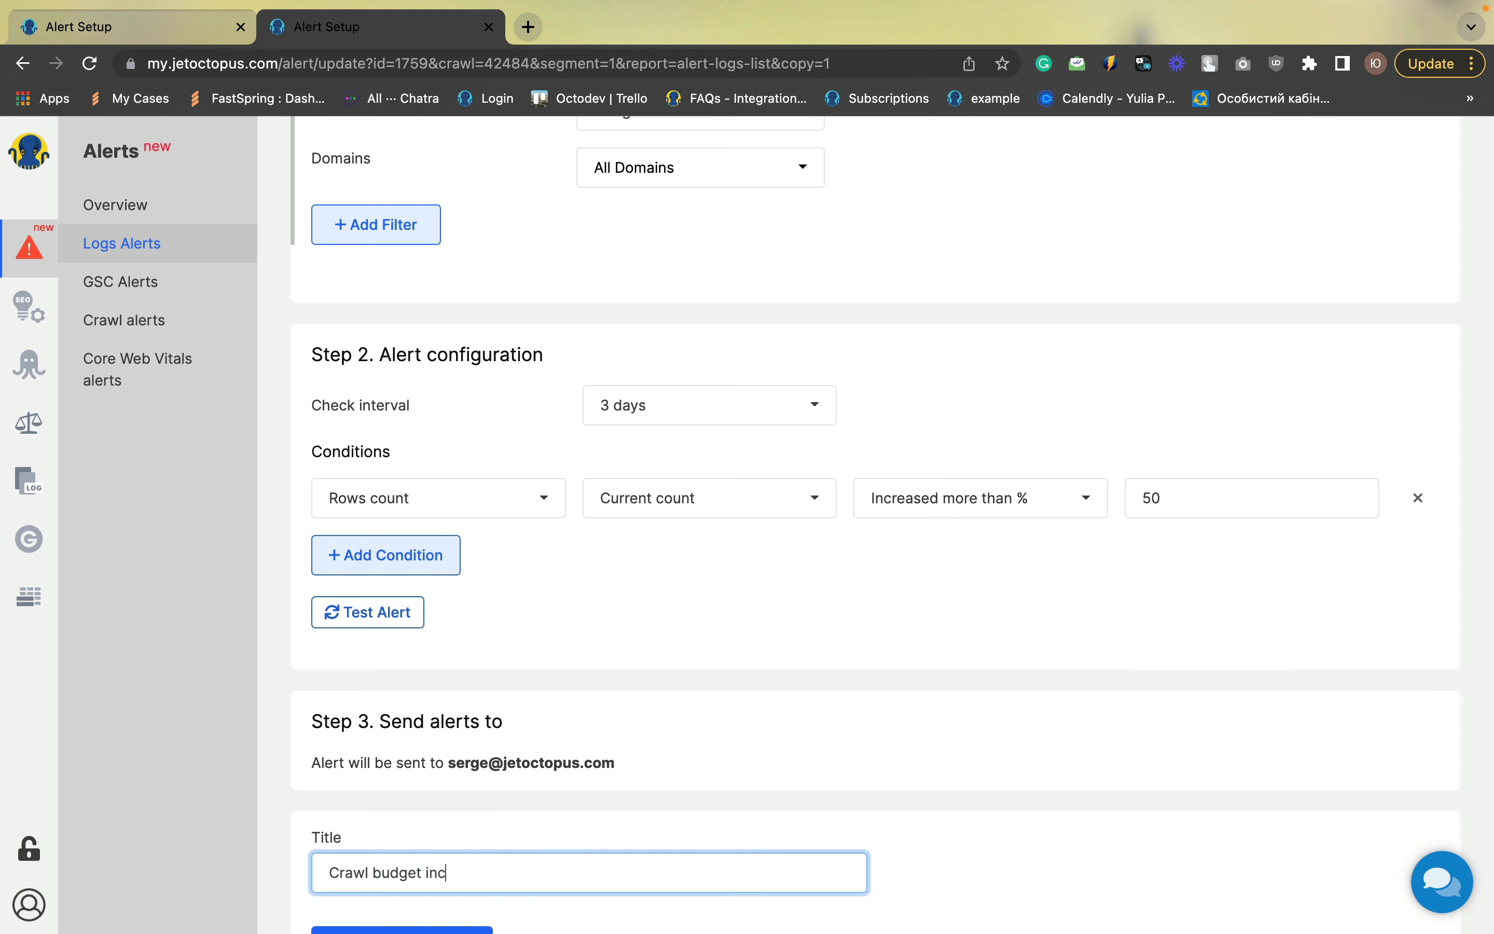
type("growth")
scroll(488, 884, "down", 3)
left_click(426, 828)
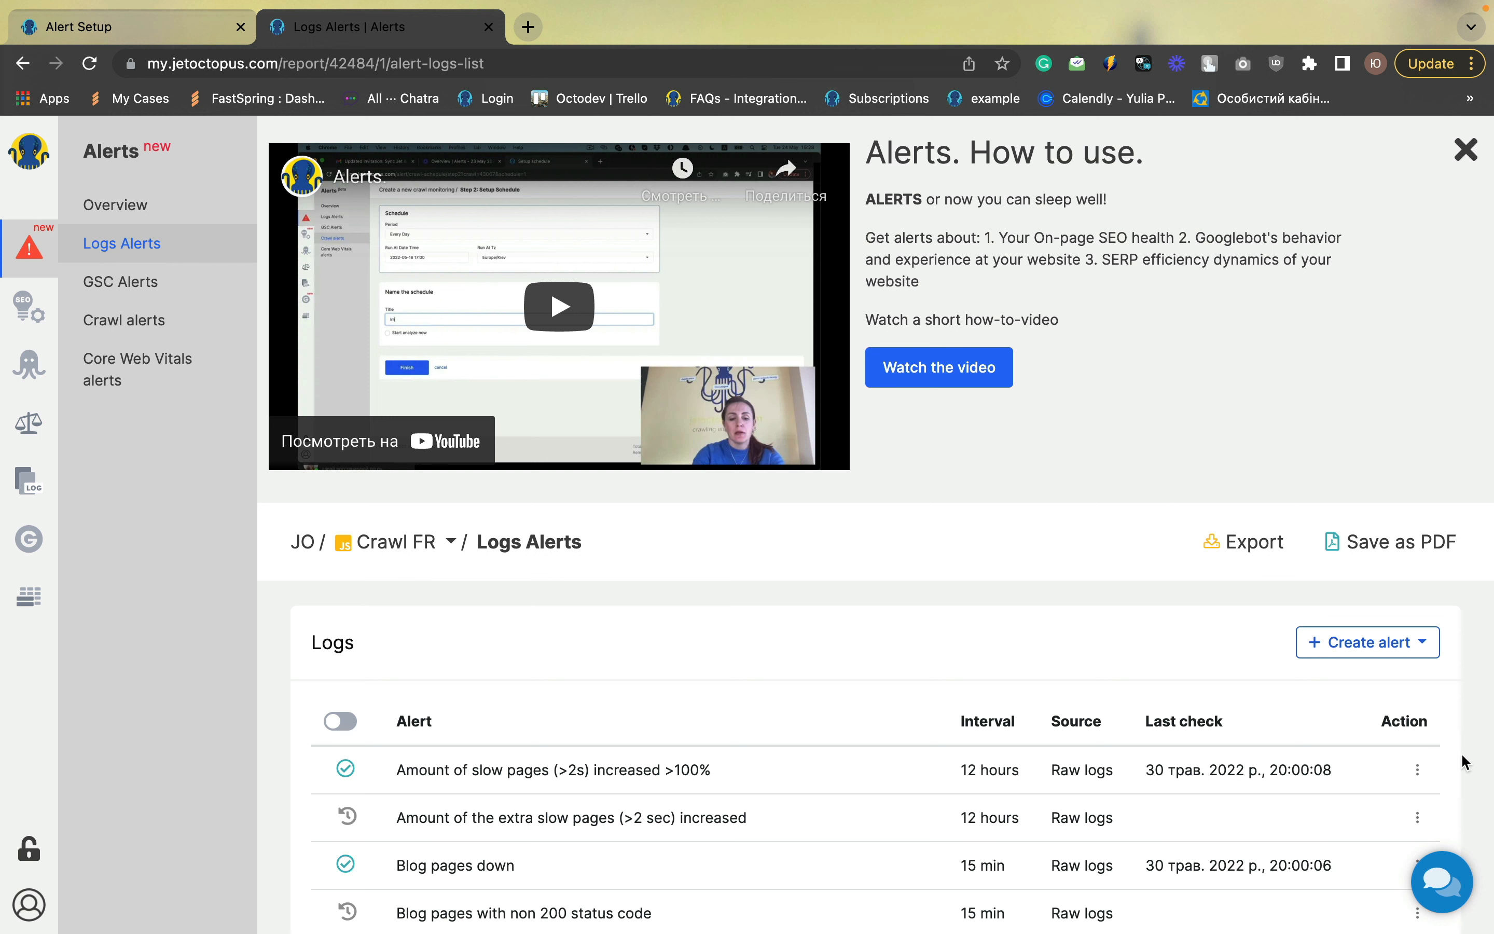
Create a new Raw logs alert and select Googlebot Search as its bot
left_click(1346, 645)
left_click(1328, 676)
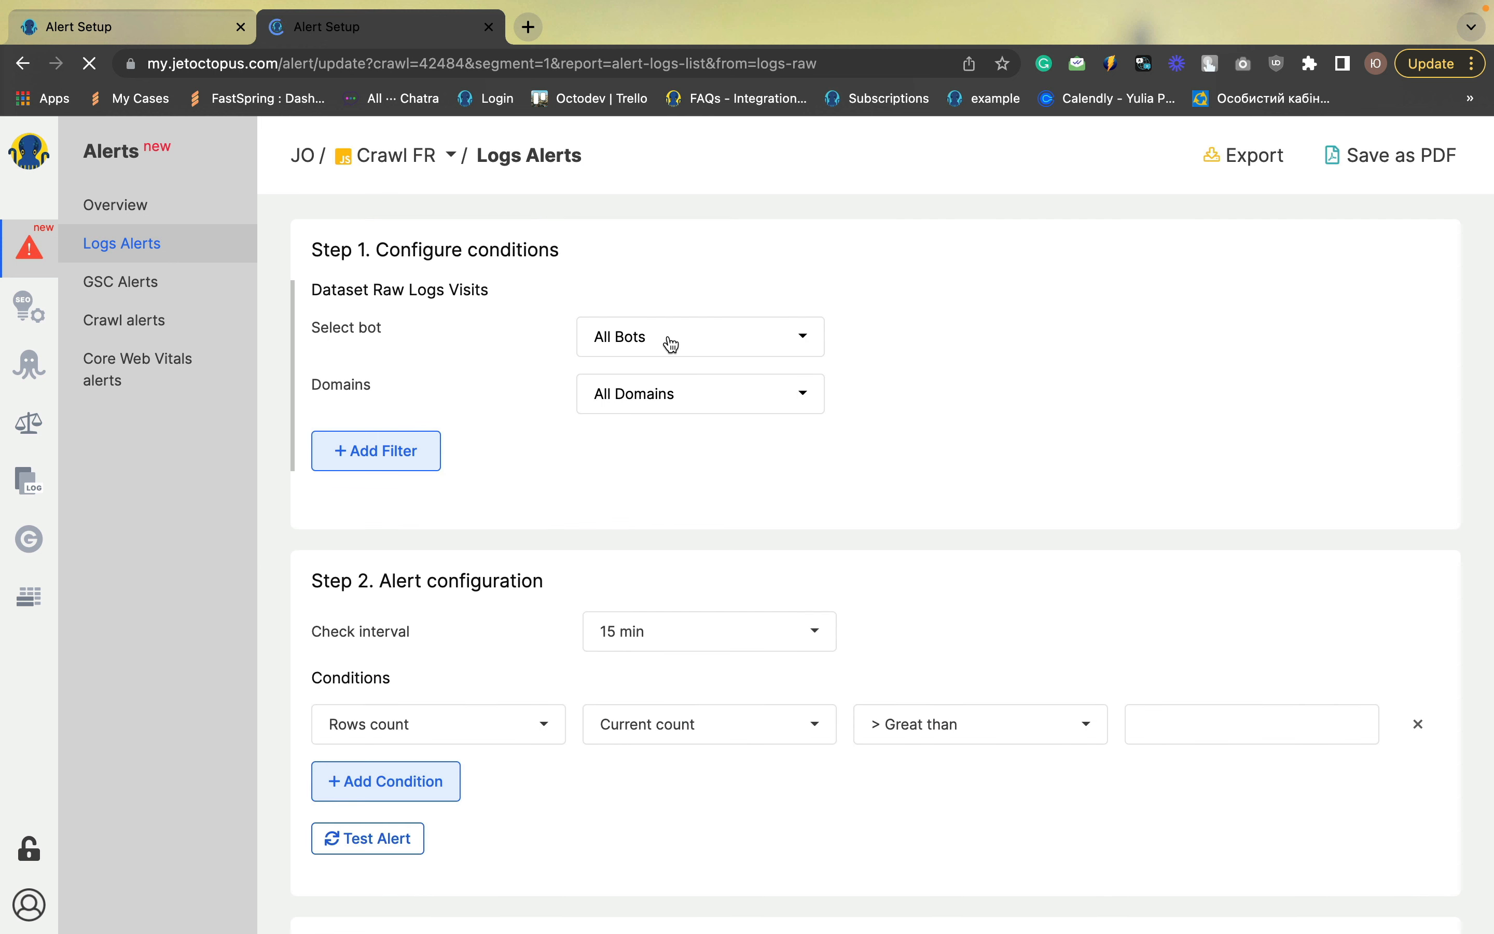
left_click(670, 343)
left_click(657, 297)
left_click(960, 423)
scroll(781, 484, "down", 3)
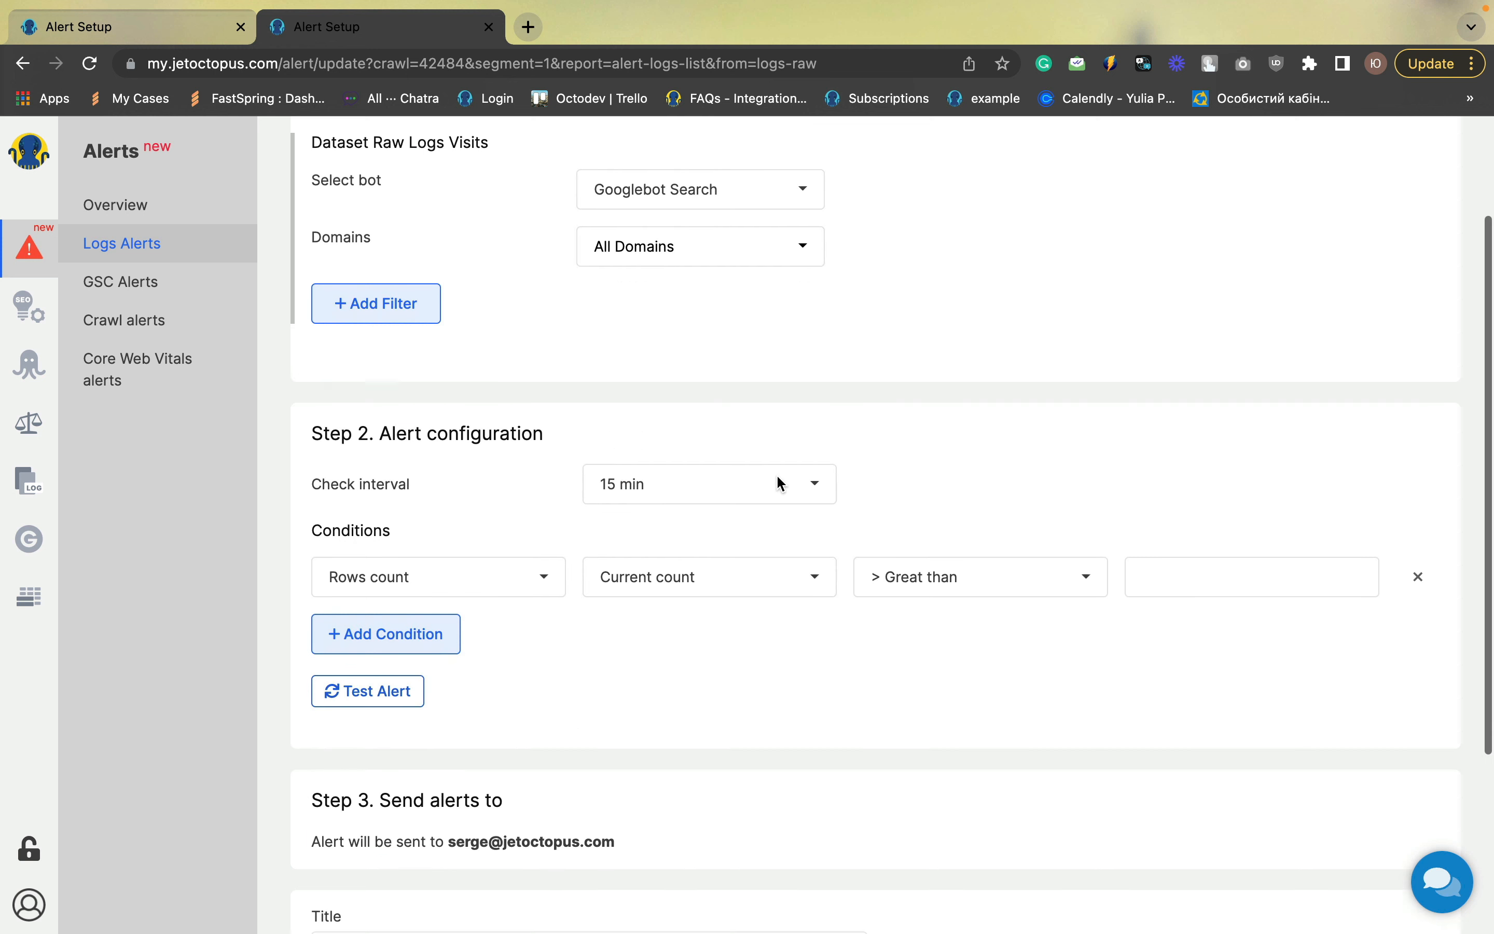
Add a URL filter with the URL Path = condition set to robots.txt
left_click(392, 291)
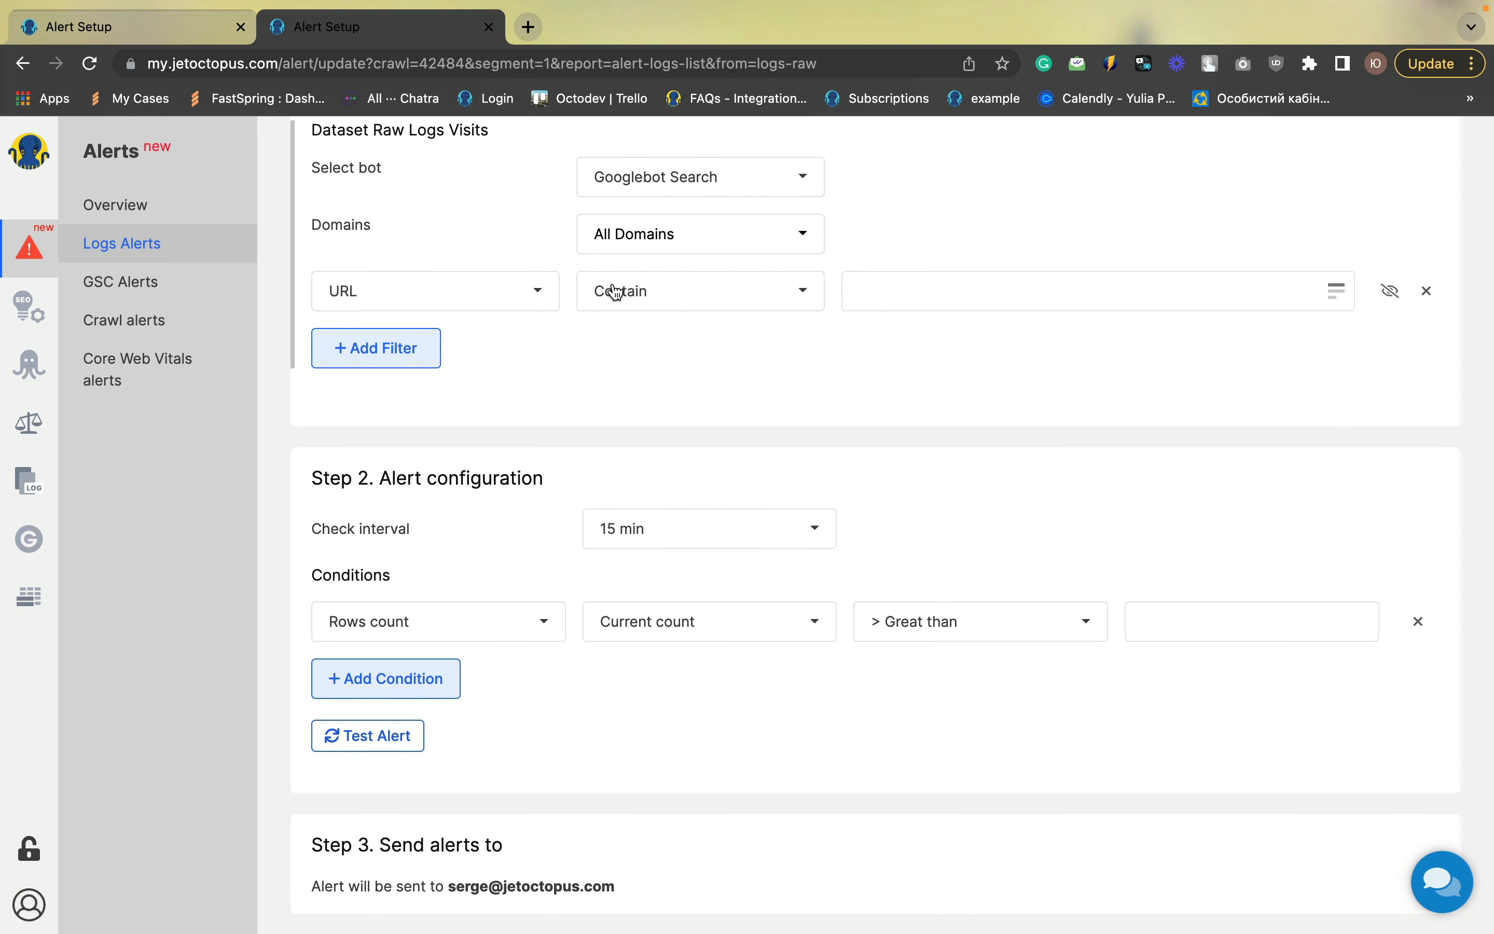
left_click(666, 292)
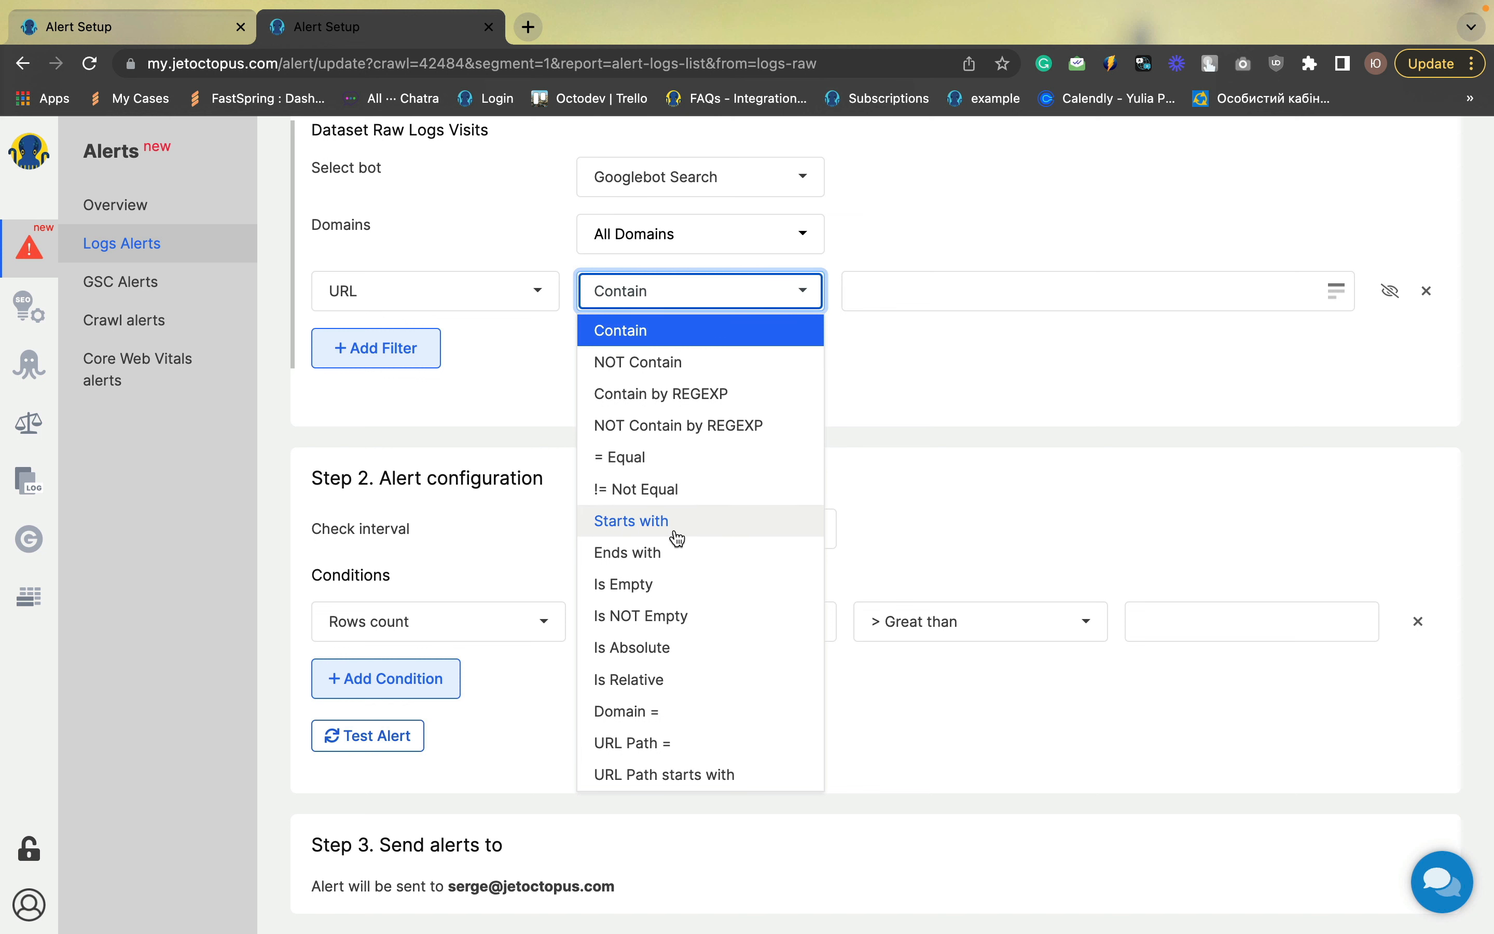
left_click(654, 743)
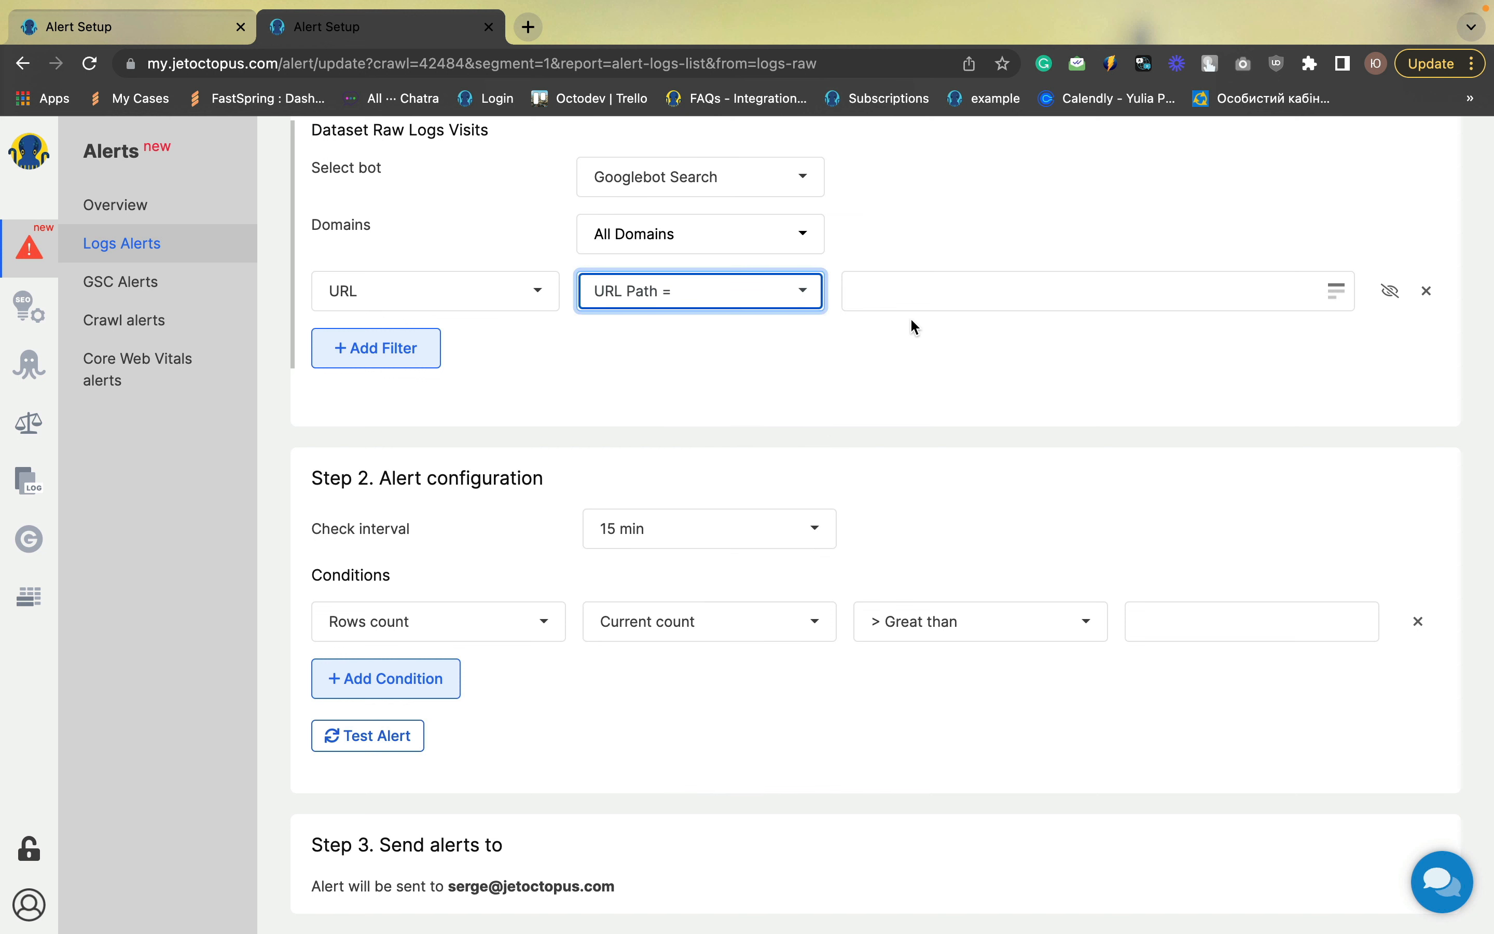
left_click(904, 293)
type("r")
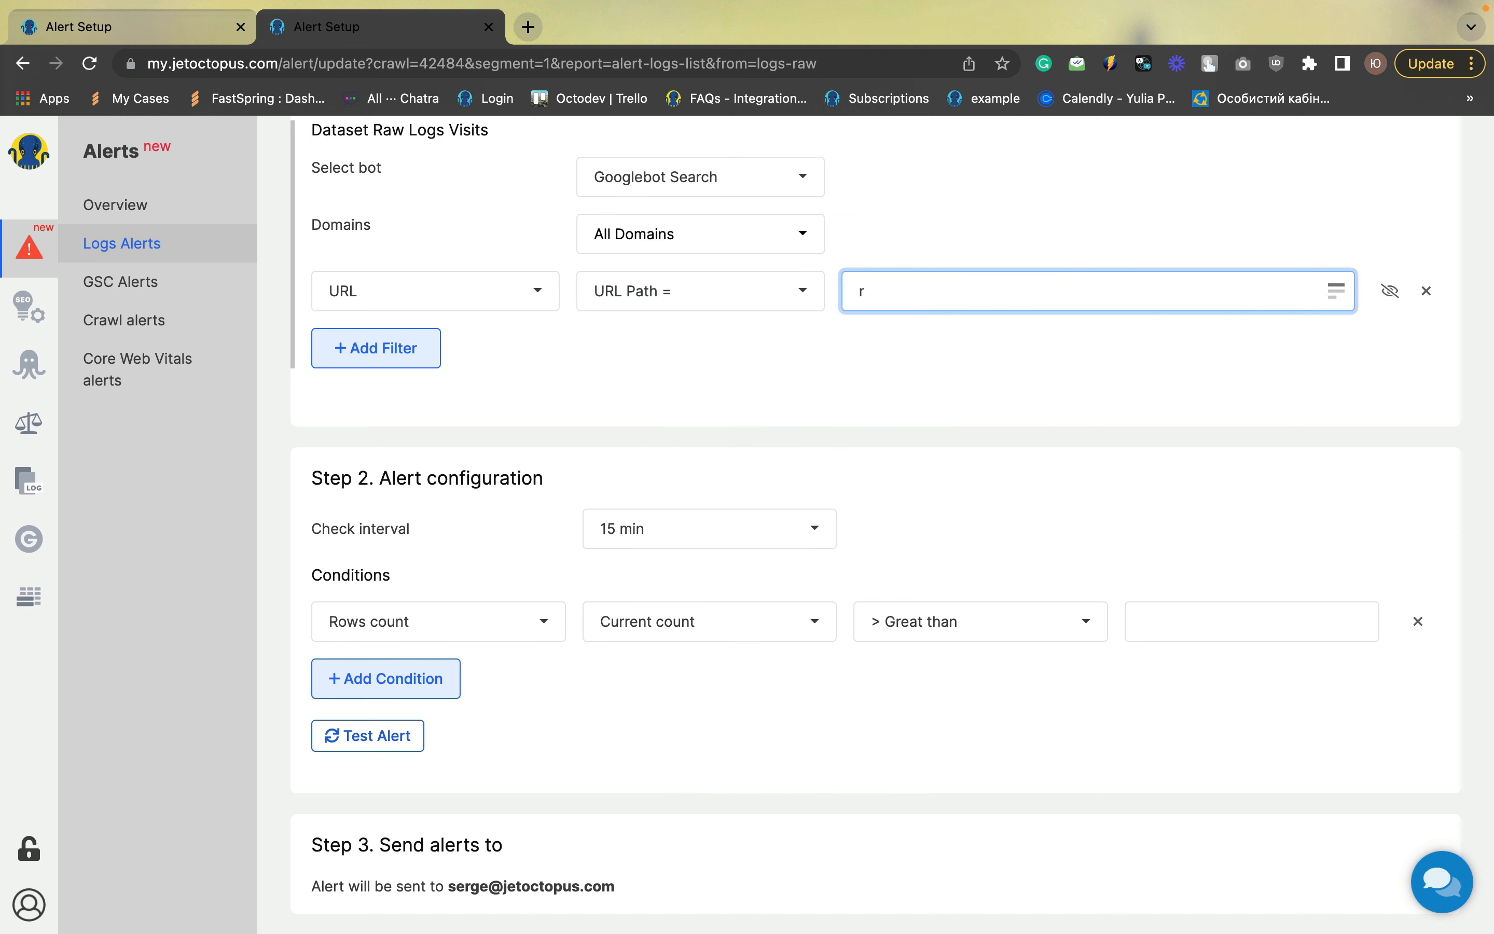
type("obots.txt")
Set the alert condition's threshold to rows count greater than 1
scroll(727, 400, "down", 2)
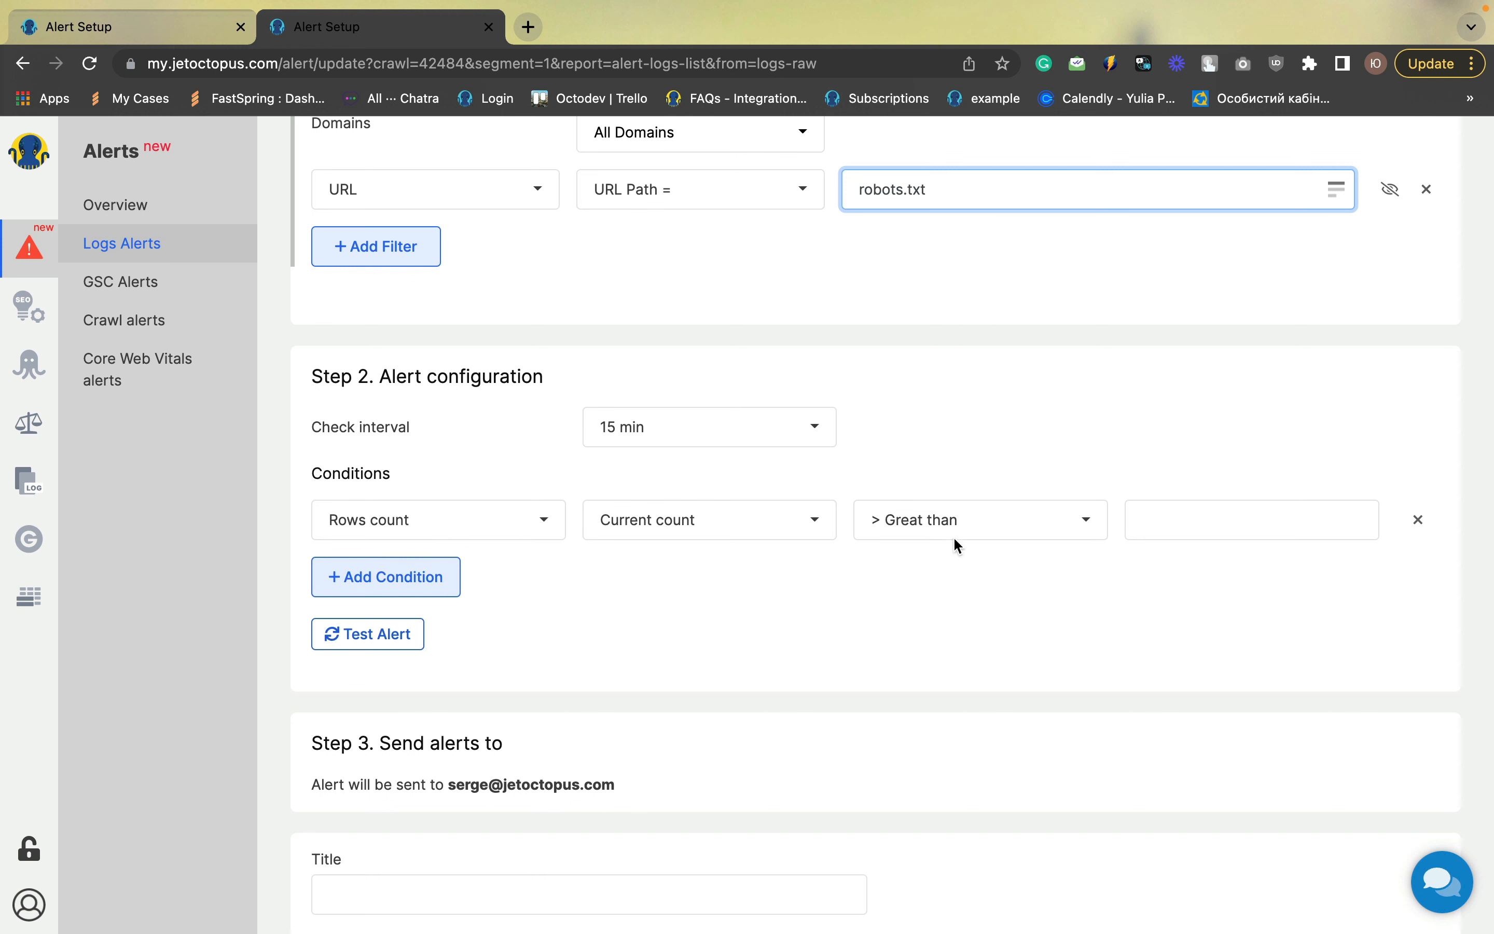
left_click(1167, 533)
type("1")
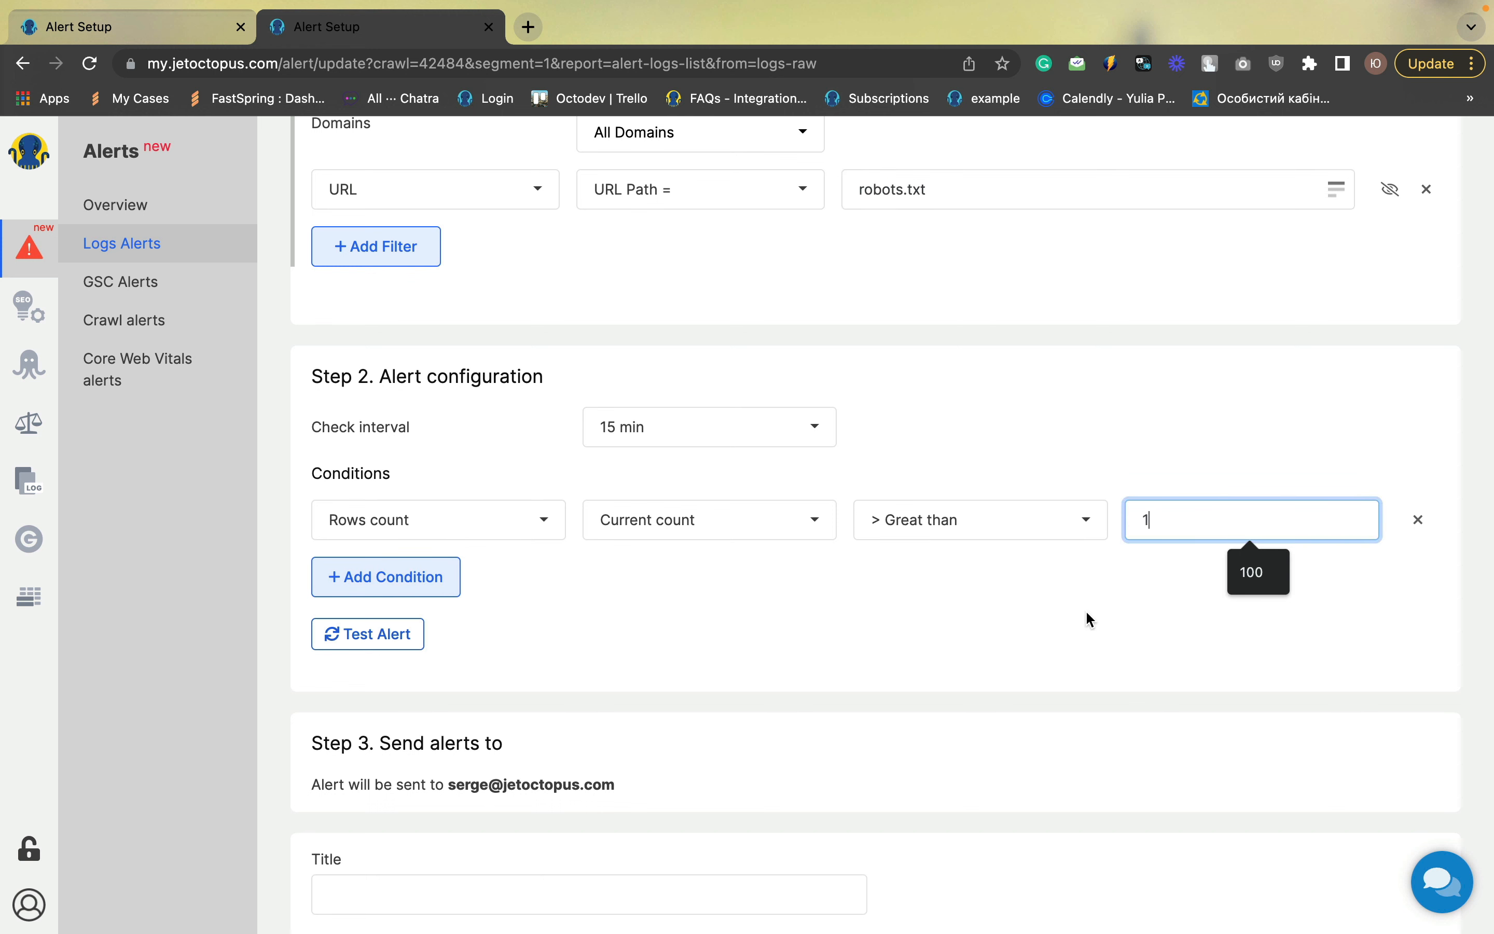
left_click(1085, 617)
Title the alert "Robots.txt with bot visits" and save it
scroll(1084, 617, "down", 3)
left_click(455, 749)
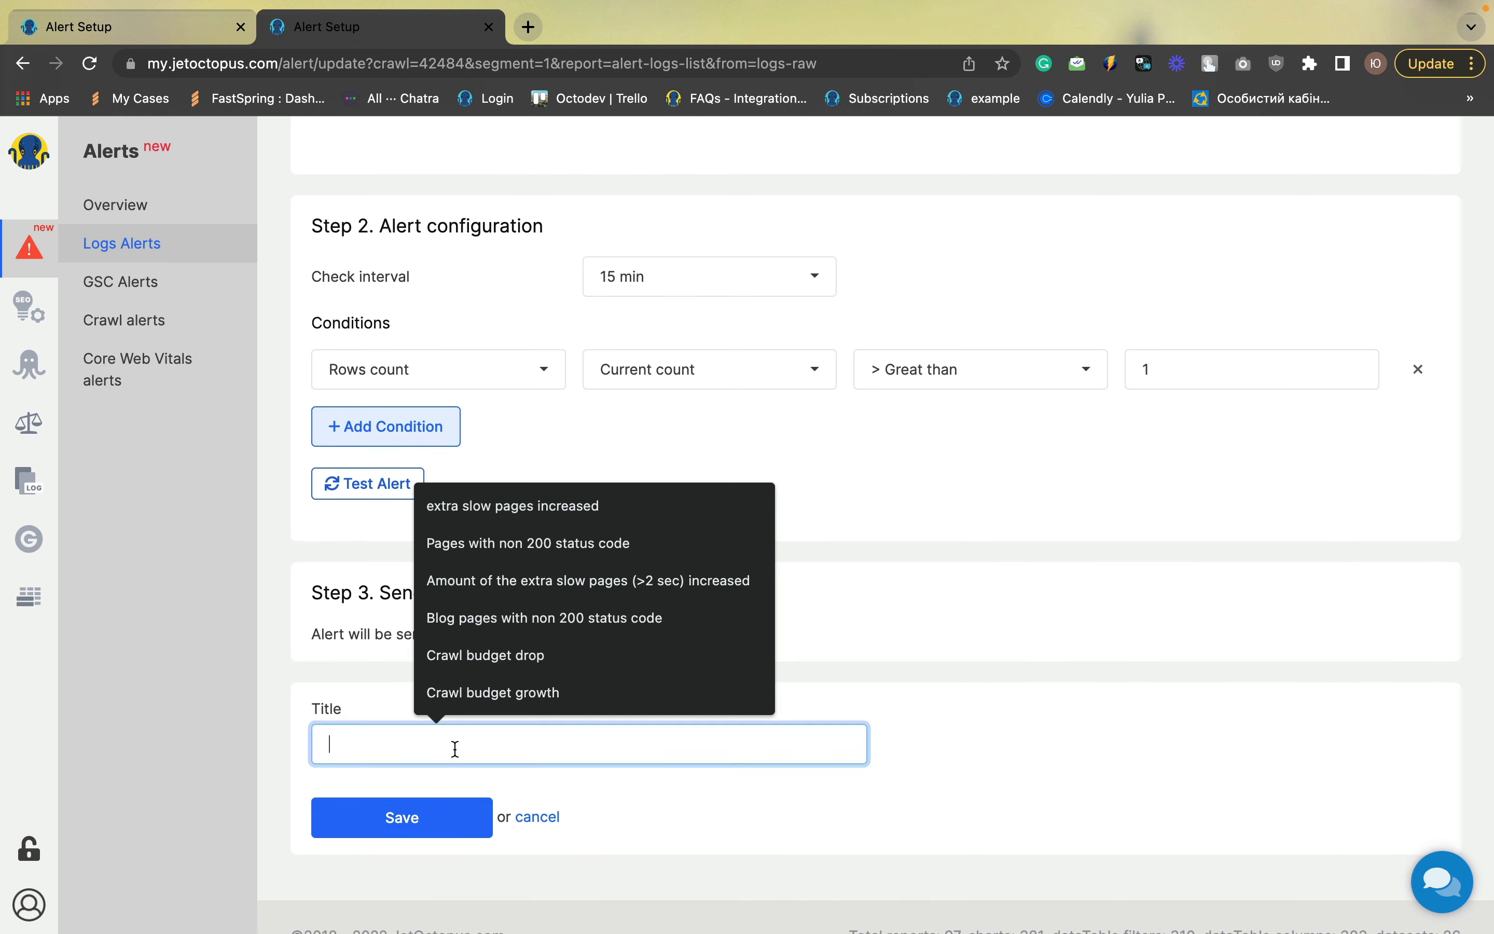
type("Ro")
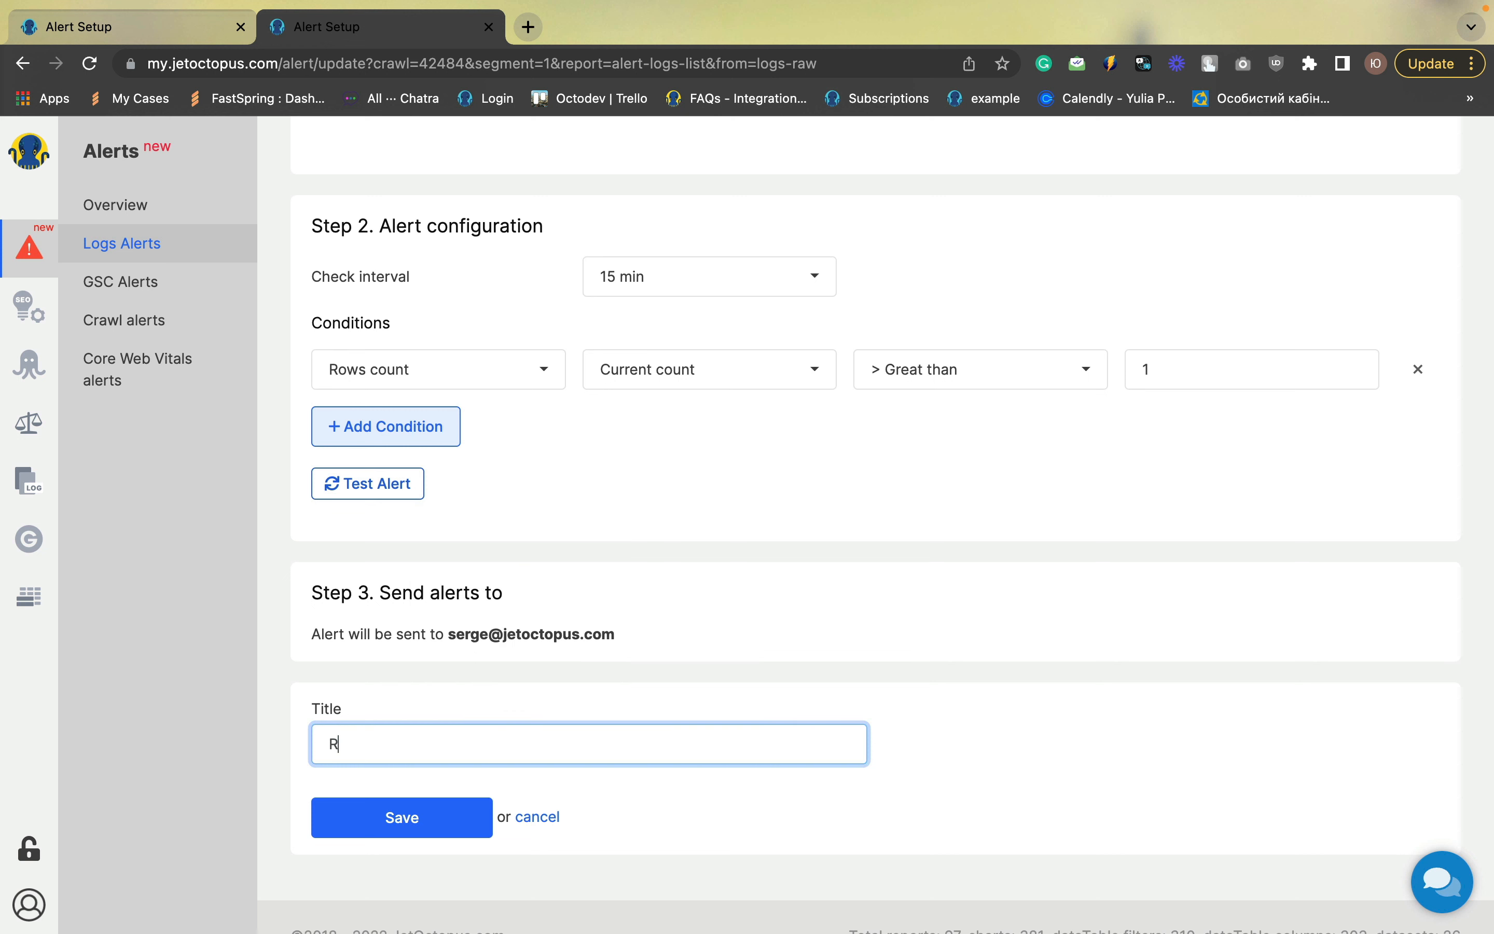
type("bots.txt with boyt visits")
left_click(410, 819)
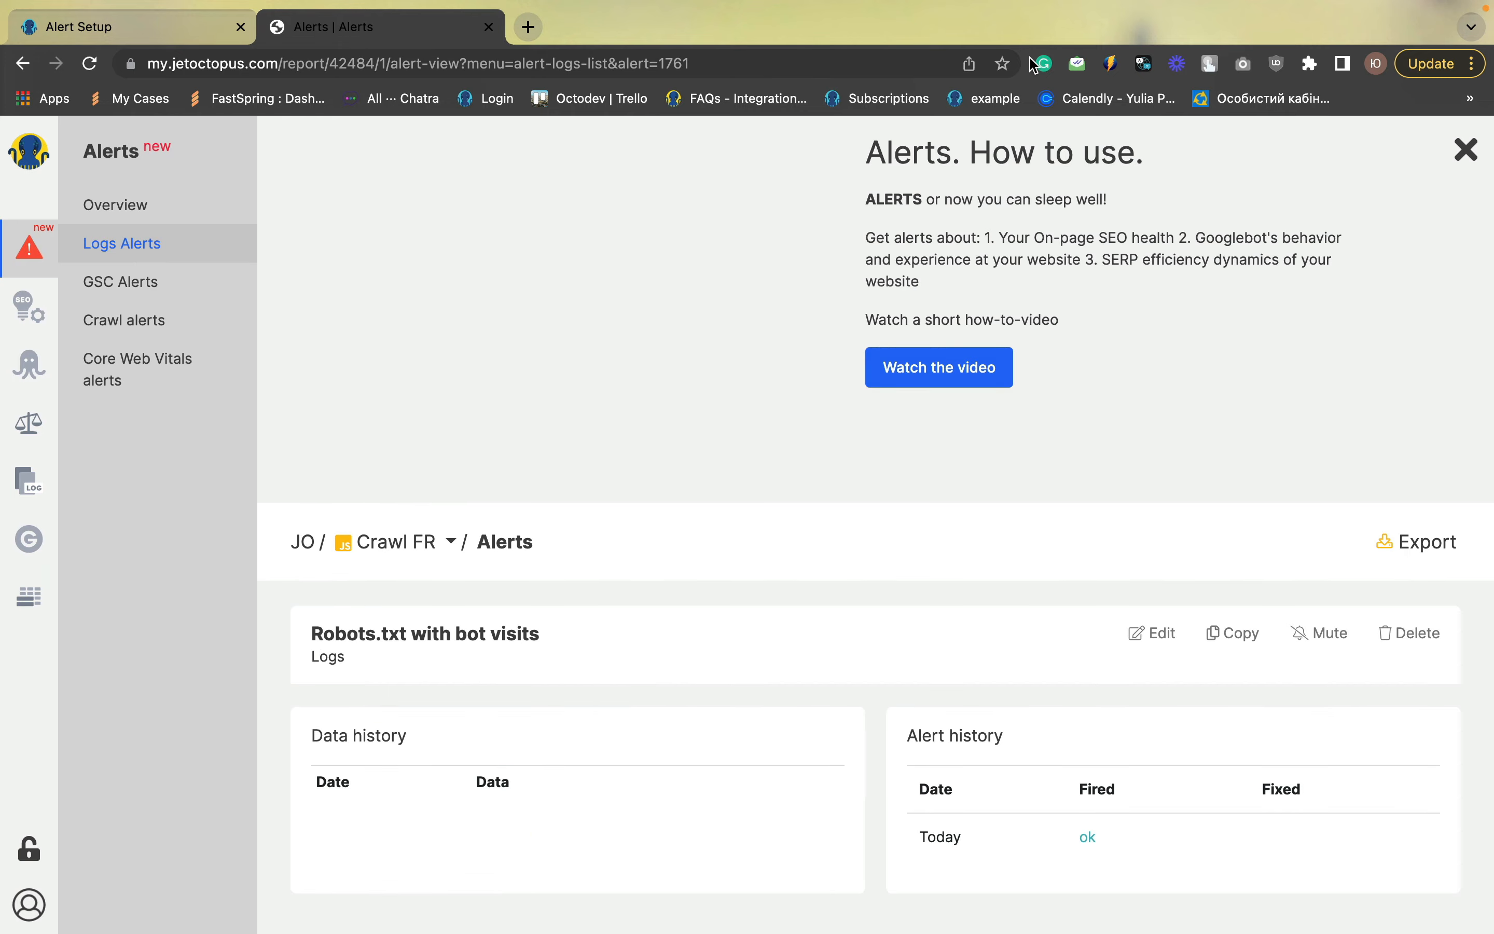
Create another Raw logs alert and select Googlebot Search as its bot
scroll(877, 345, "down", 5)
scroll(877, 344, "up", 3)
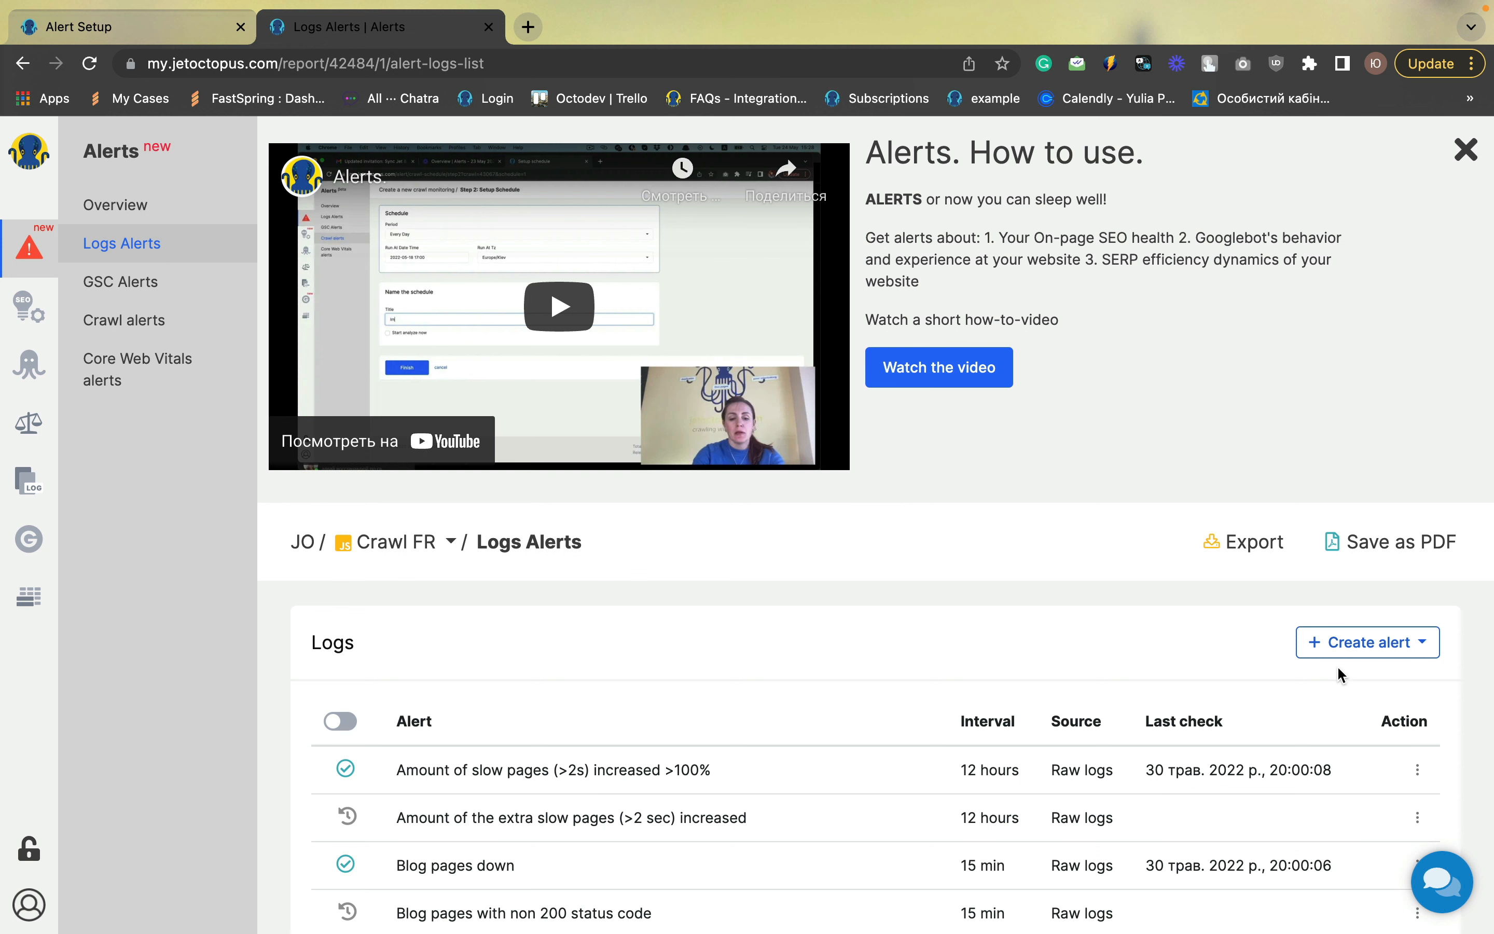
left_click(1352, 643)
left_click(1324, 679)
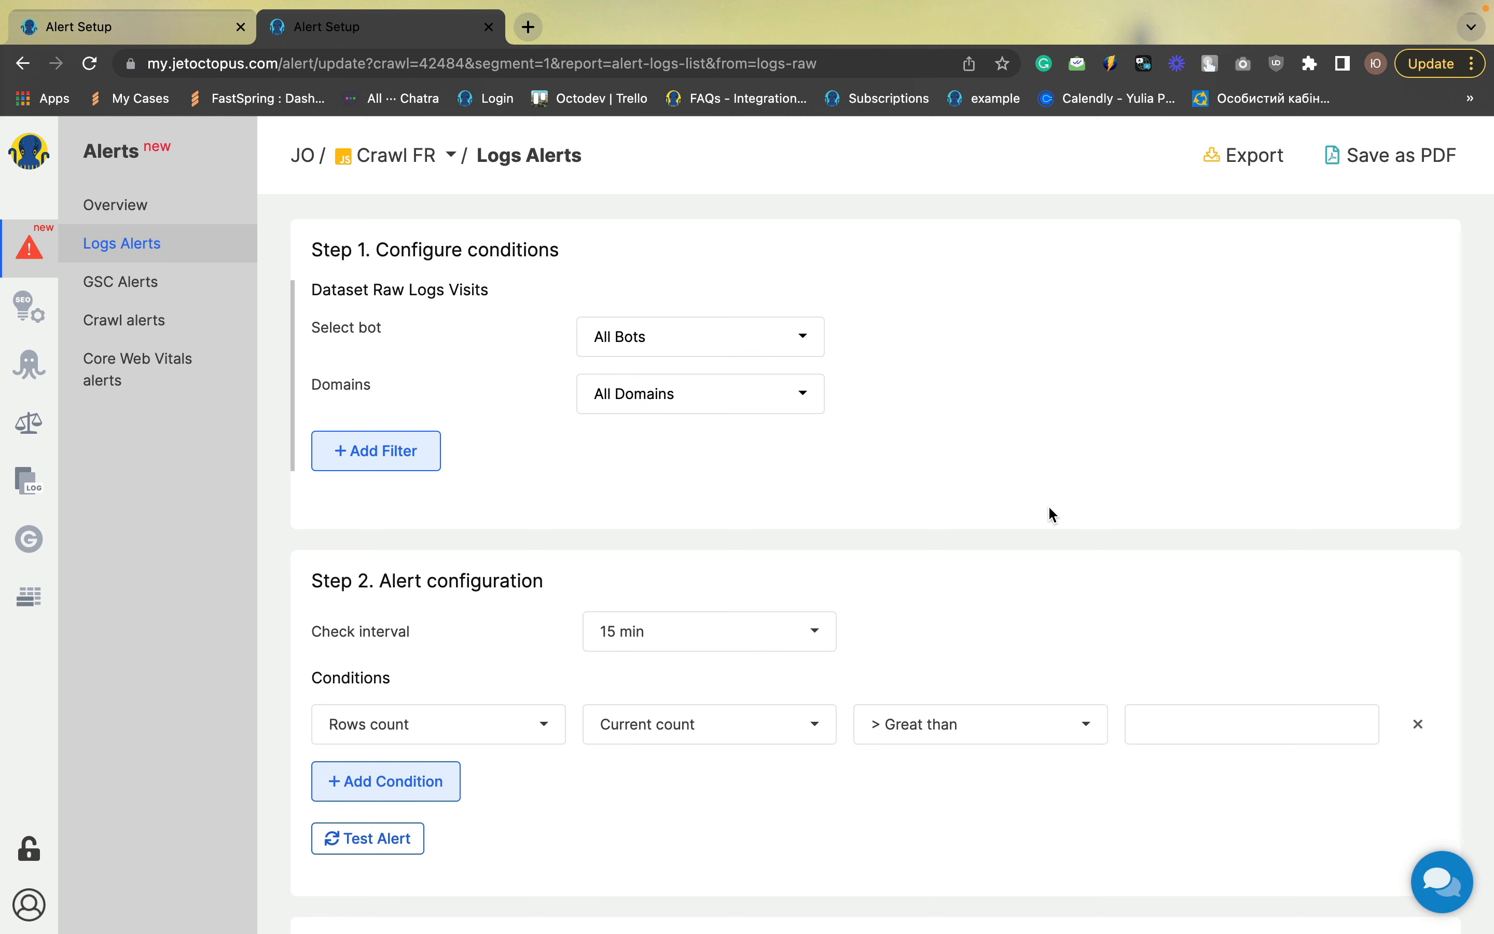
left_click(754, 335)
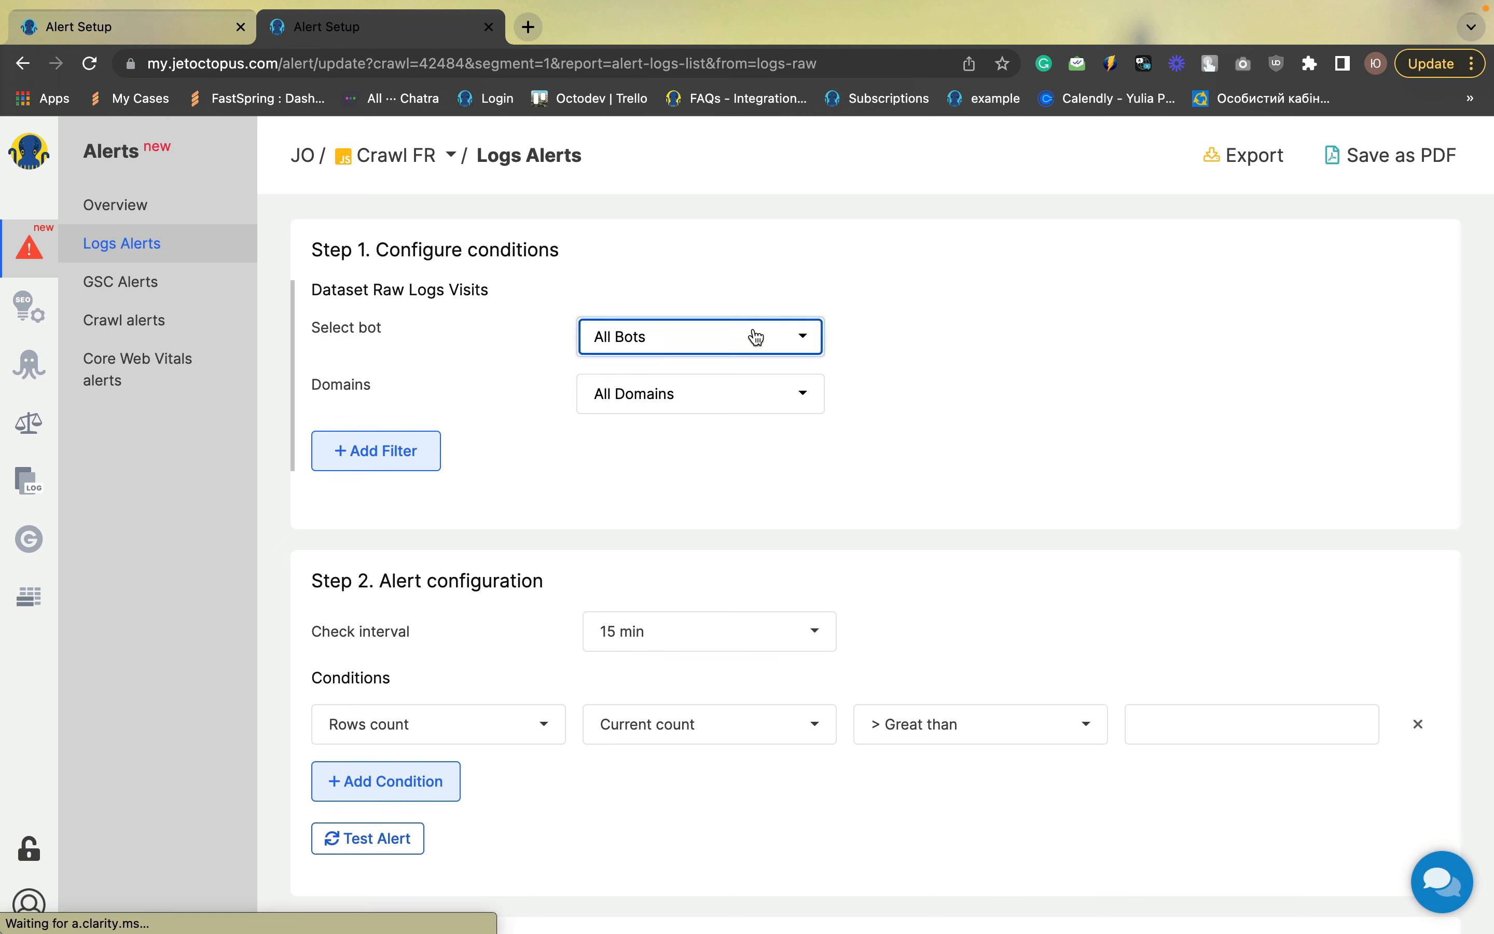
left_click(682, 301)
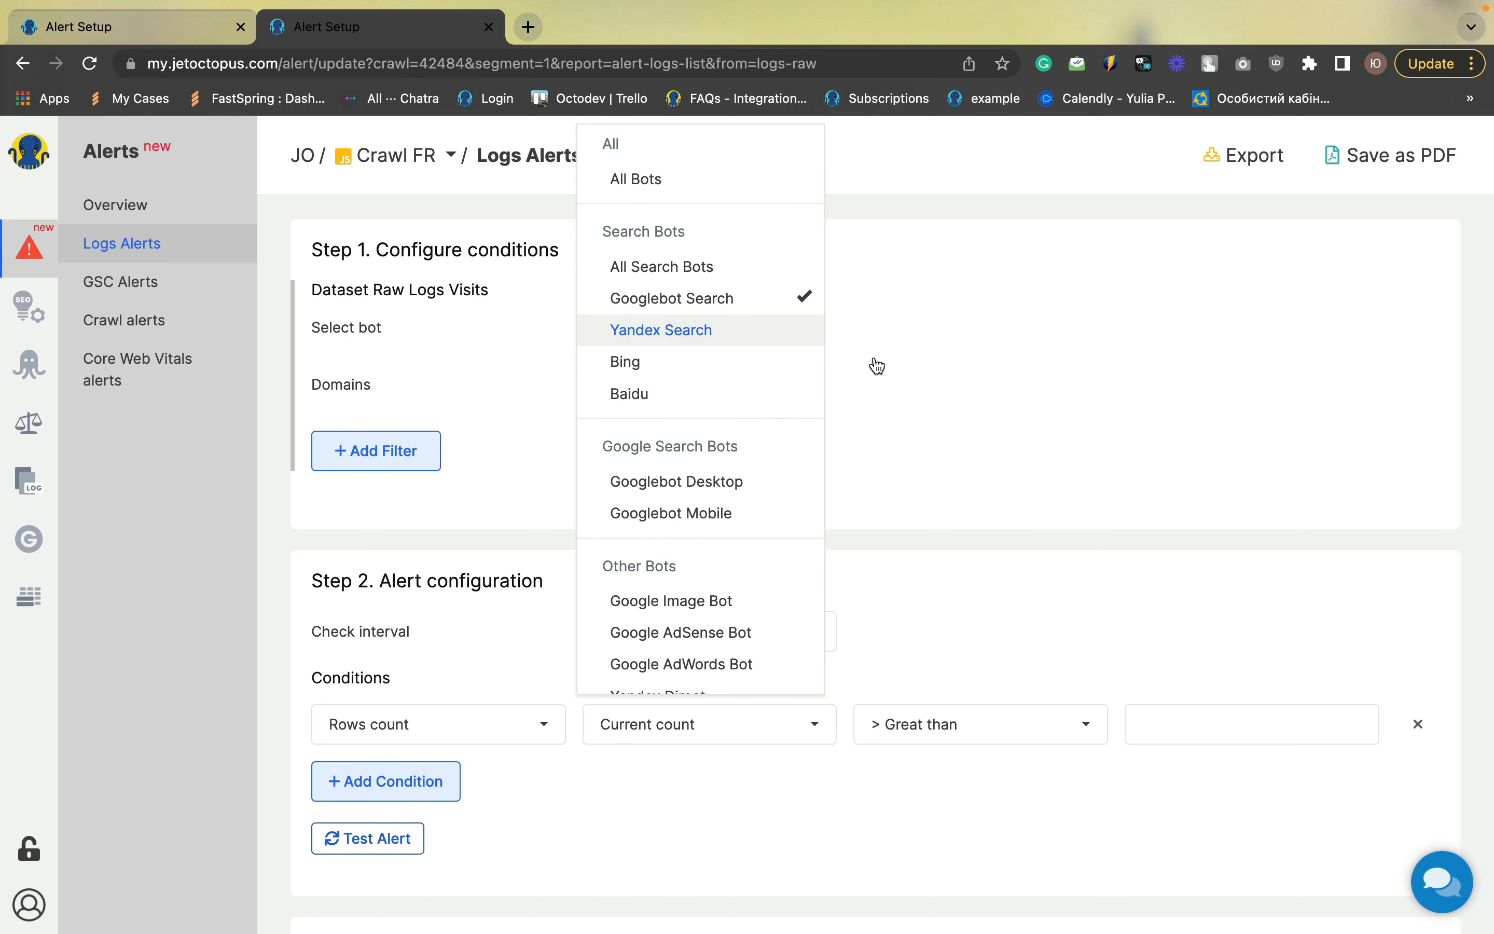
Add a URL filter with the URL Path = condition set to /
left_click(394, 449)
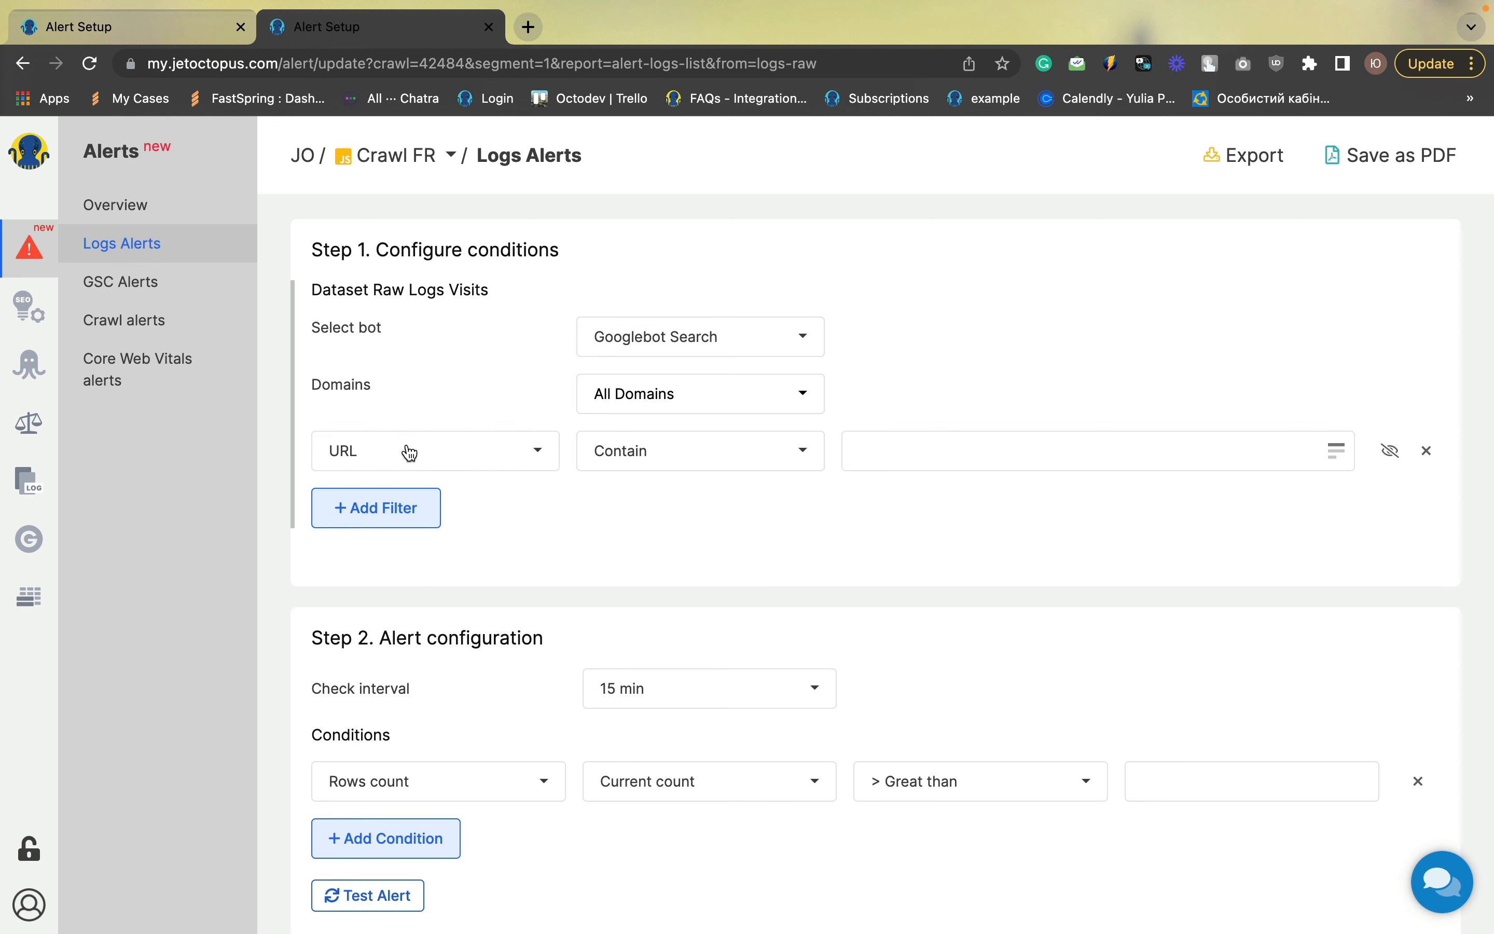
left_click(675, 472)
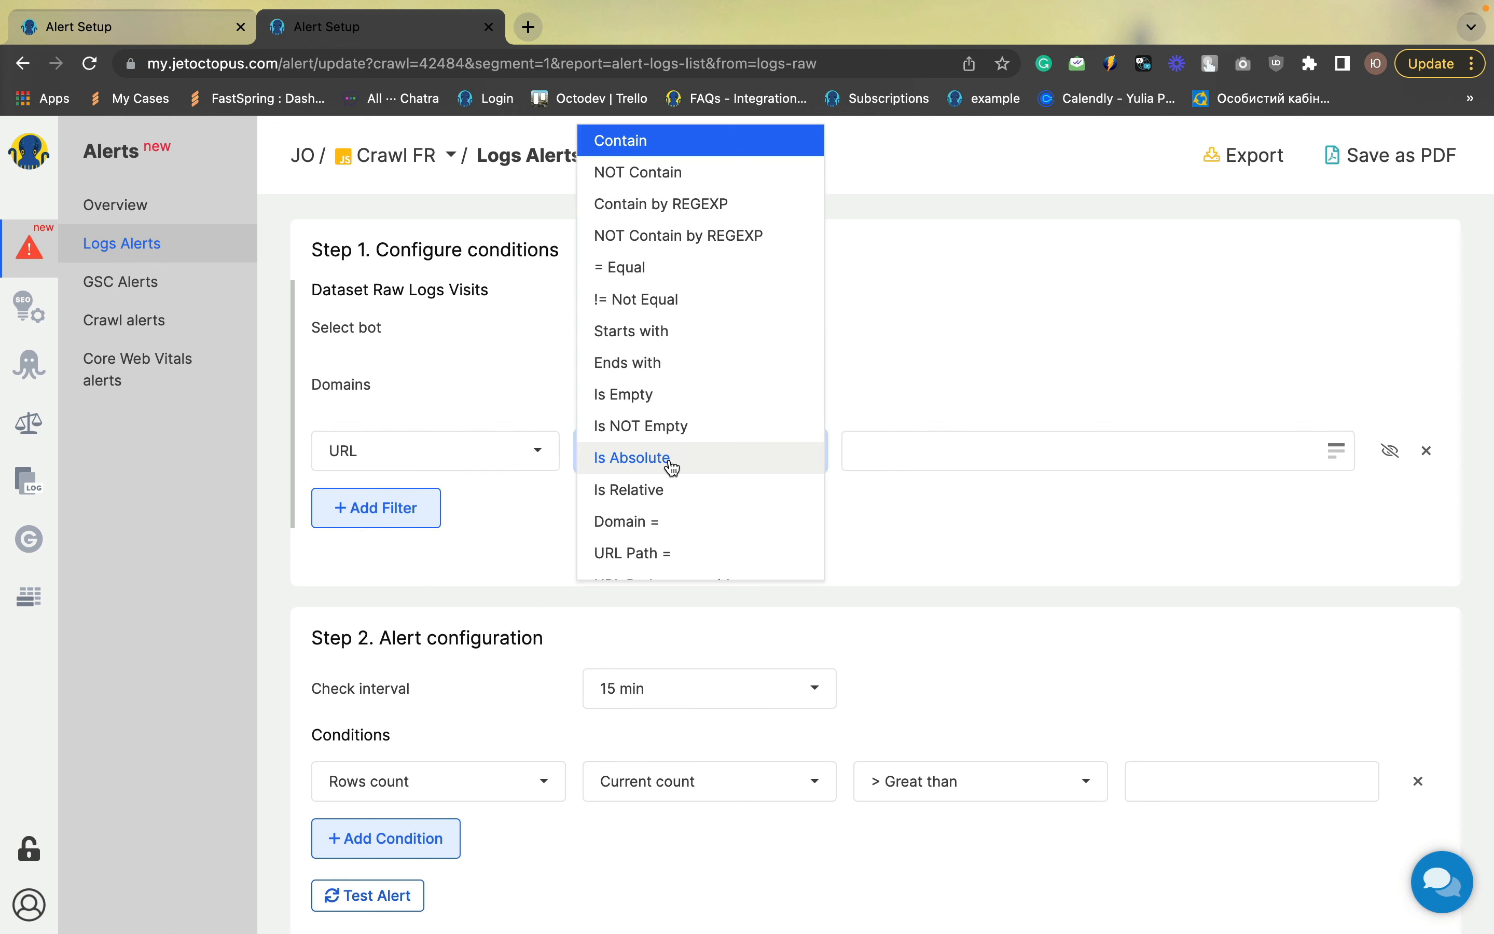
left_click(646, 554)
left_click(877, 460)
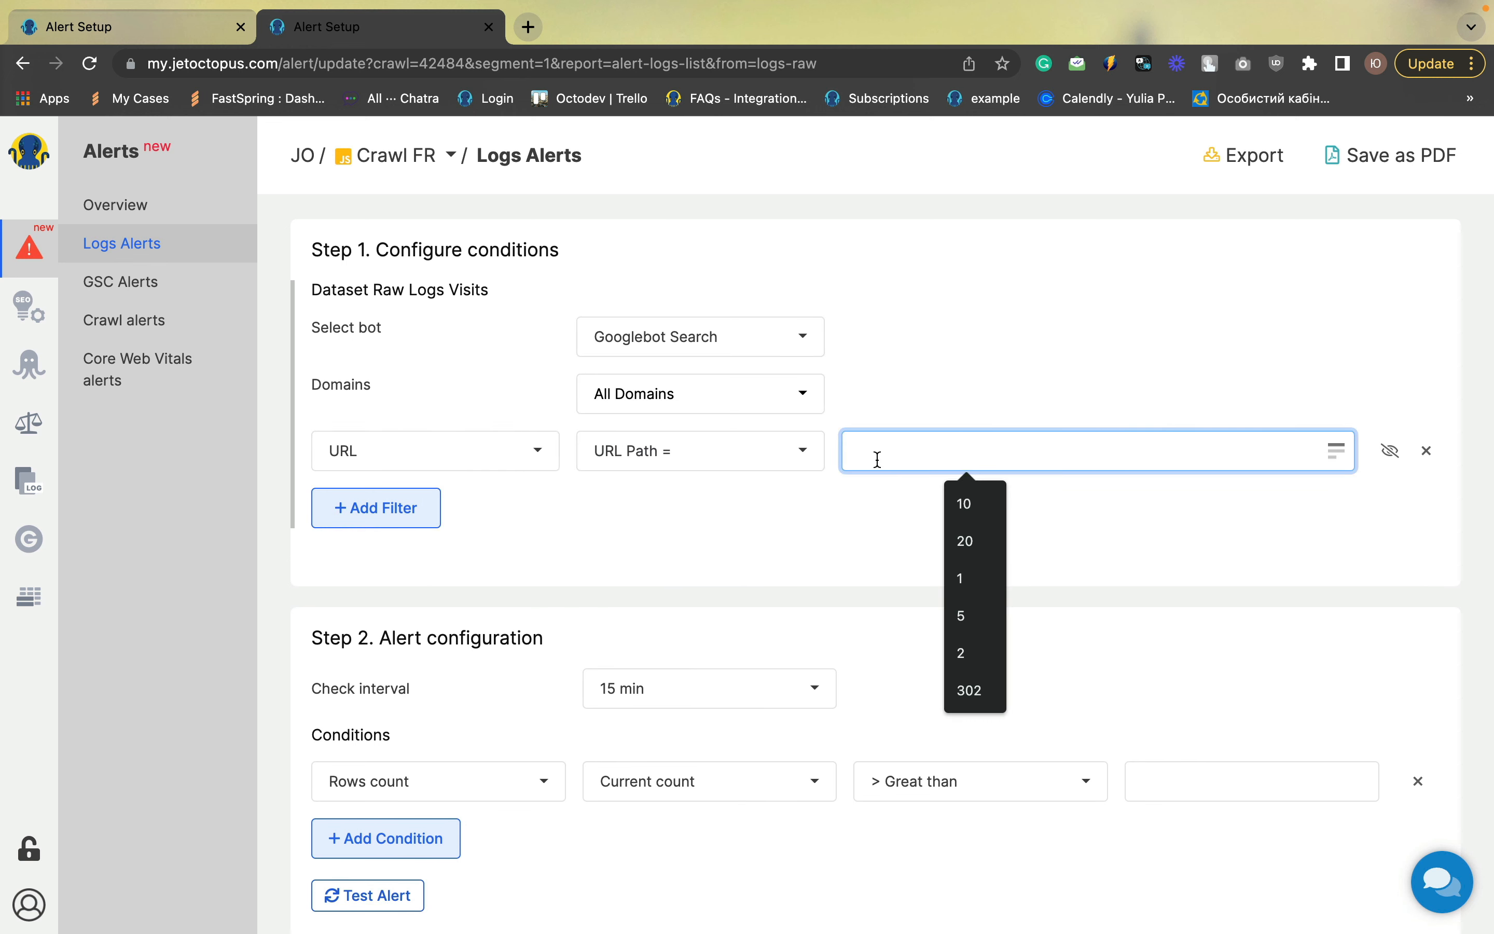
type("/")
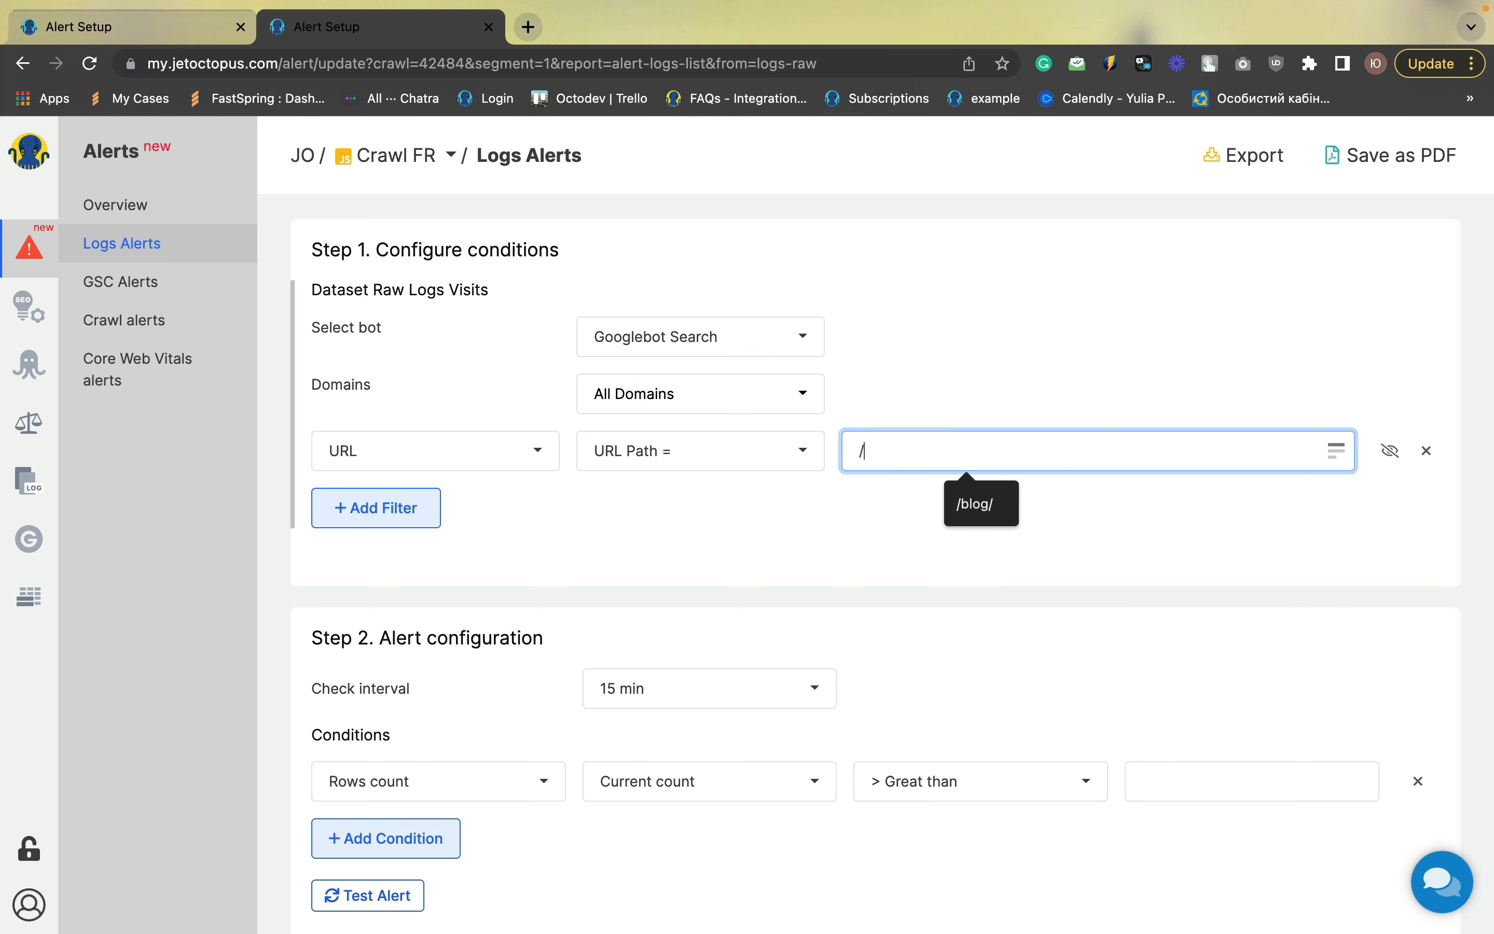
left_click(826, 516)
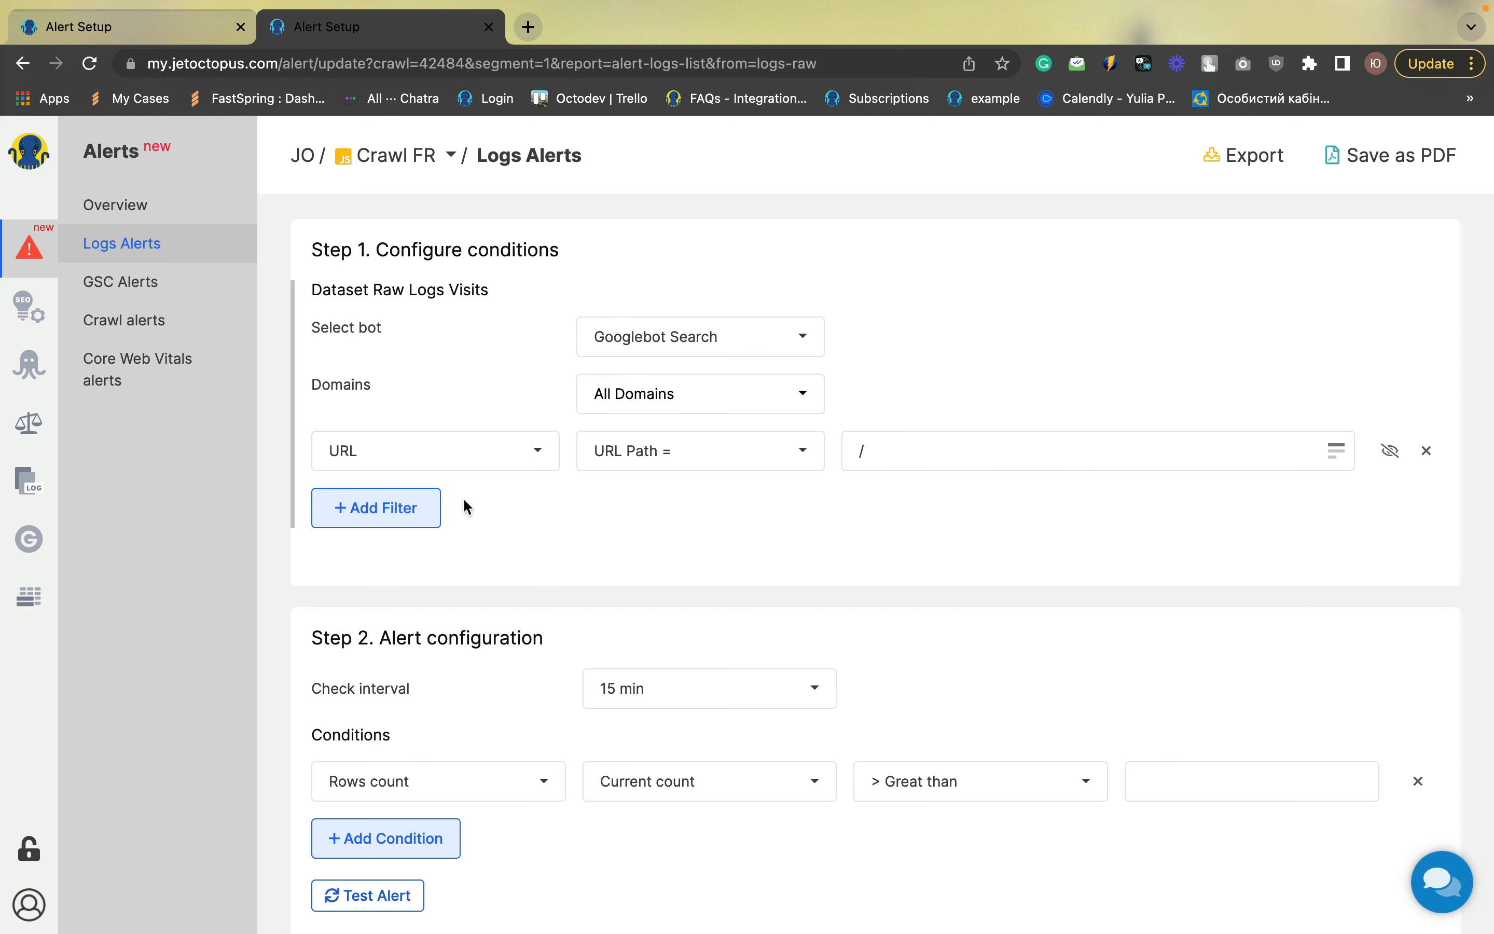
Add a Status Code filter with the != Not Equal condition set to 200
left_click(388, 518)
left_click(408, 525)
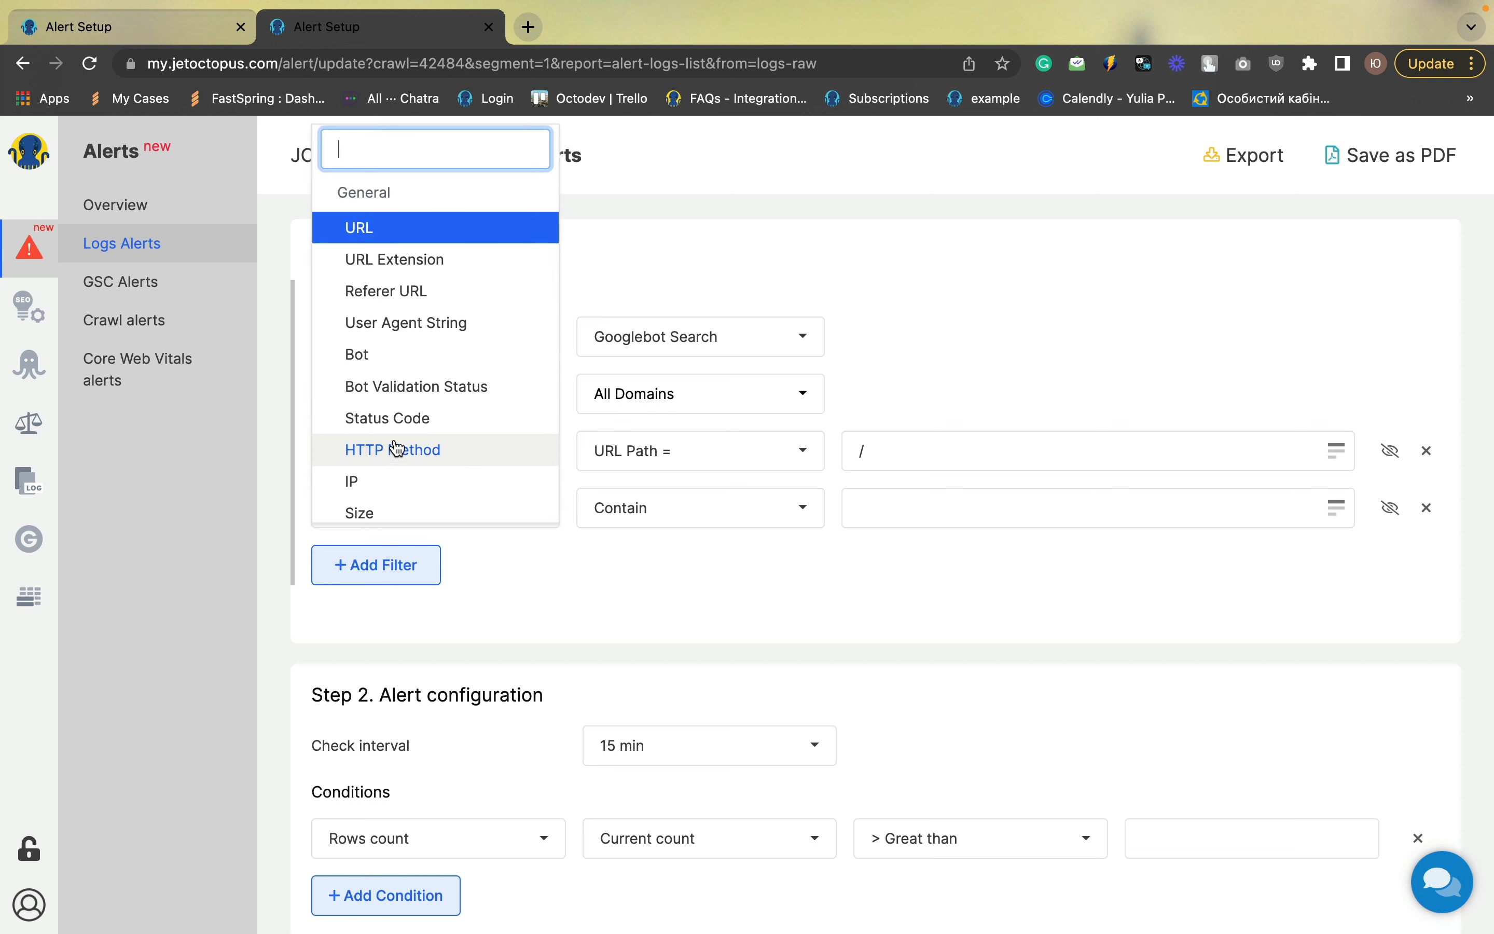
left_click(398, 420)
left_click(624, 516)
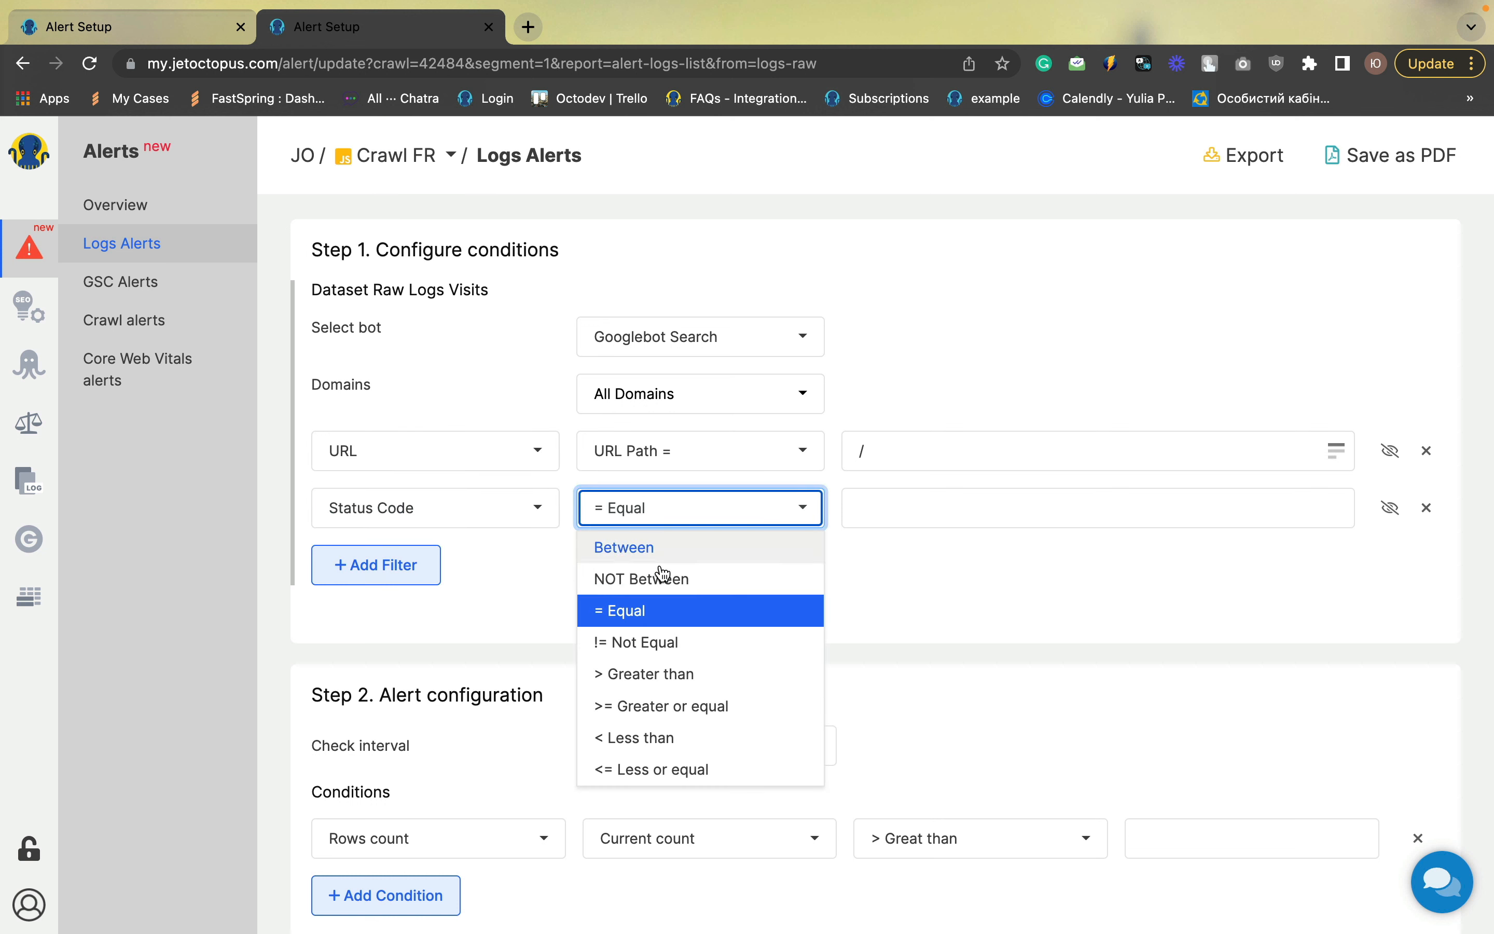
left_click(667, 642)
left_click(895, 497)
type("200")
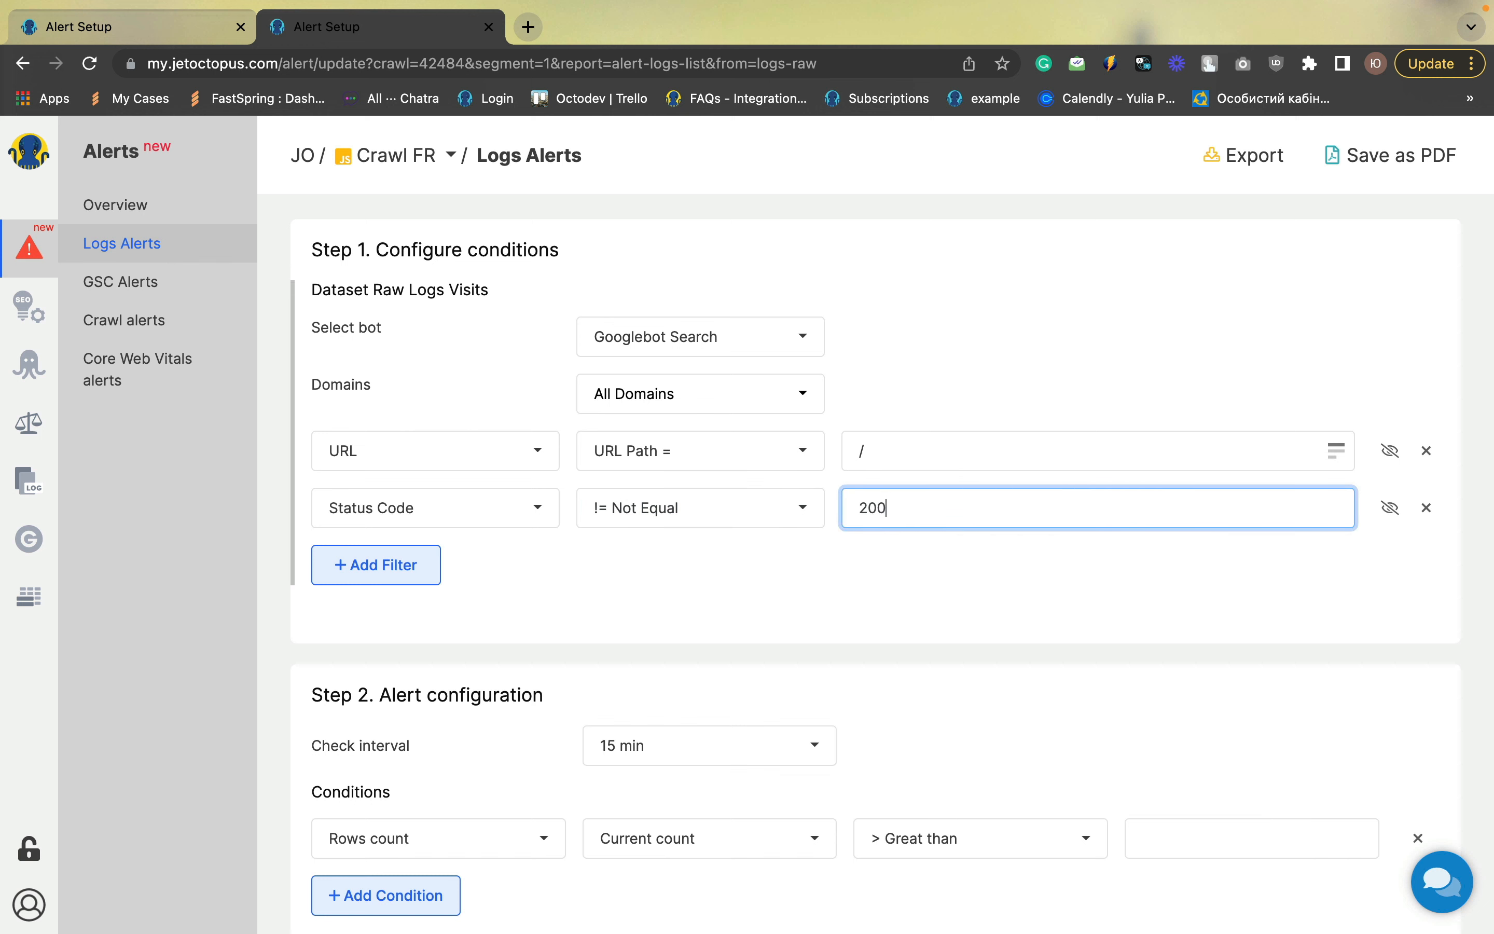
left_click(850, 568)
Set the check interval to 1 hour and the rows count threshold to greater than 10
scroll(850, 567, "down", 2)
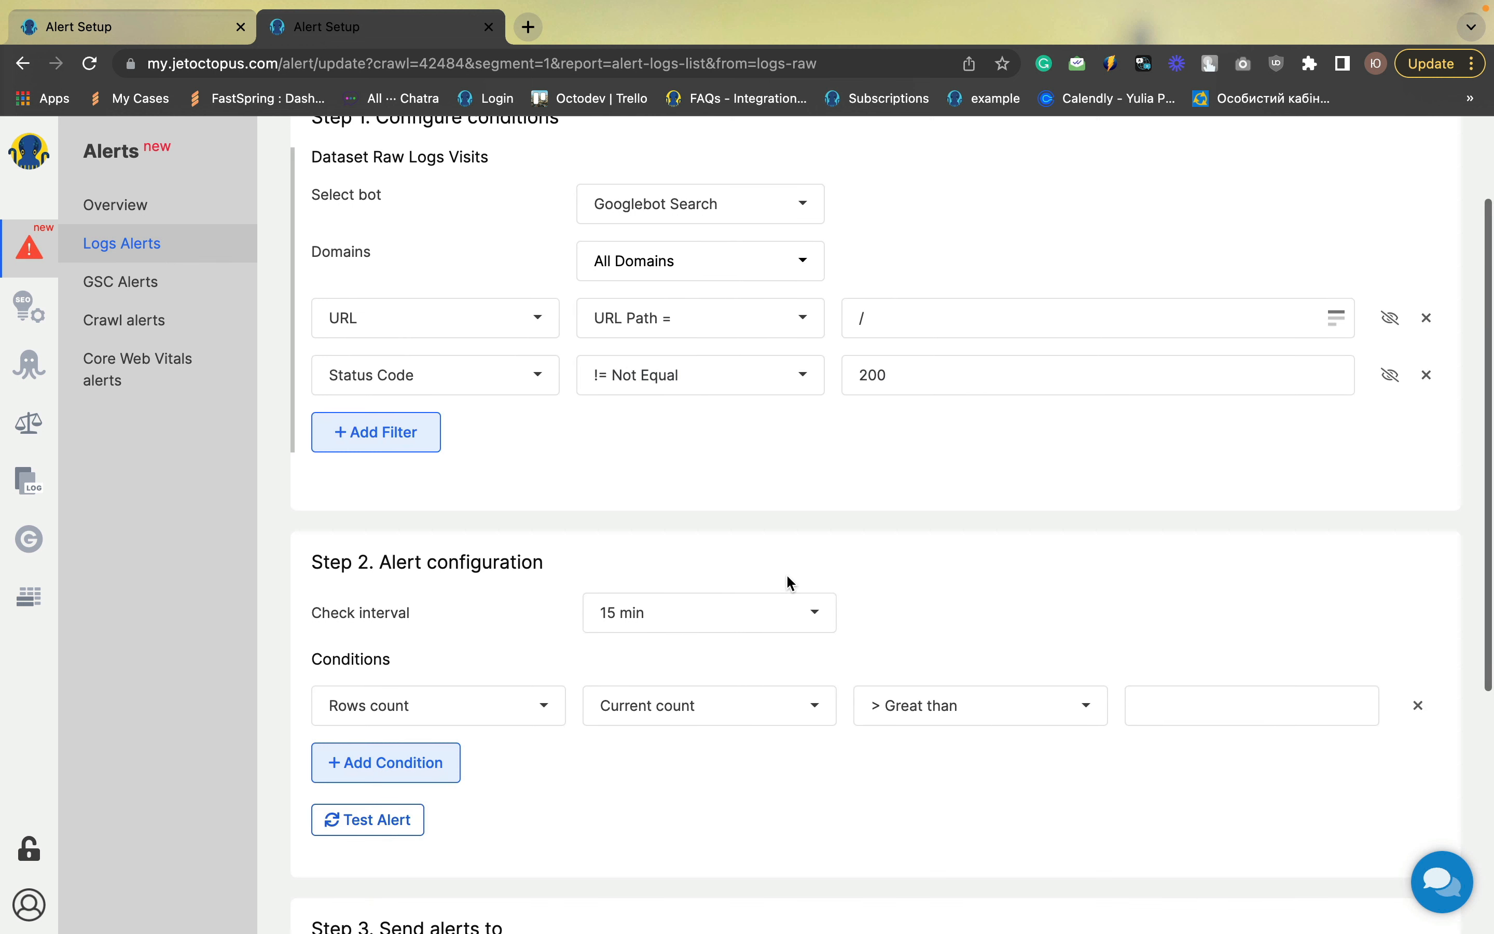
left_click(608, 616)
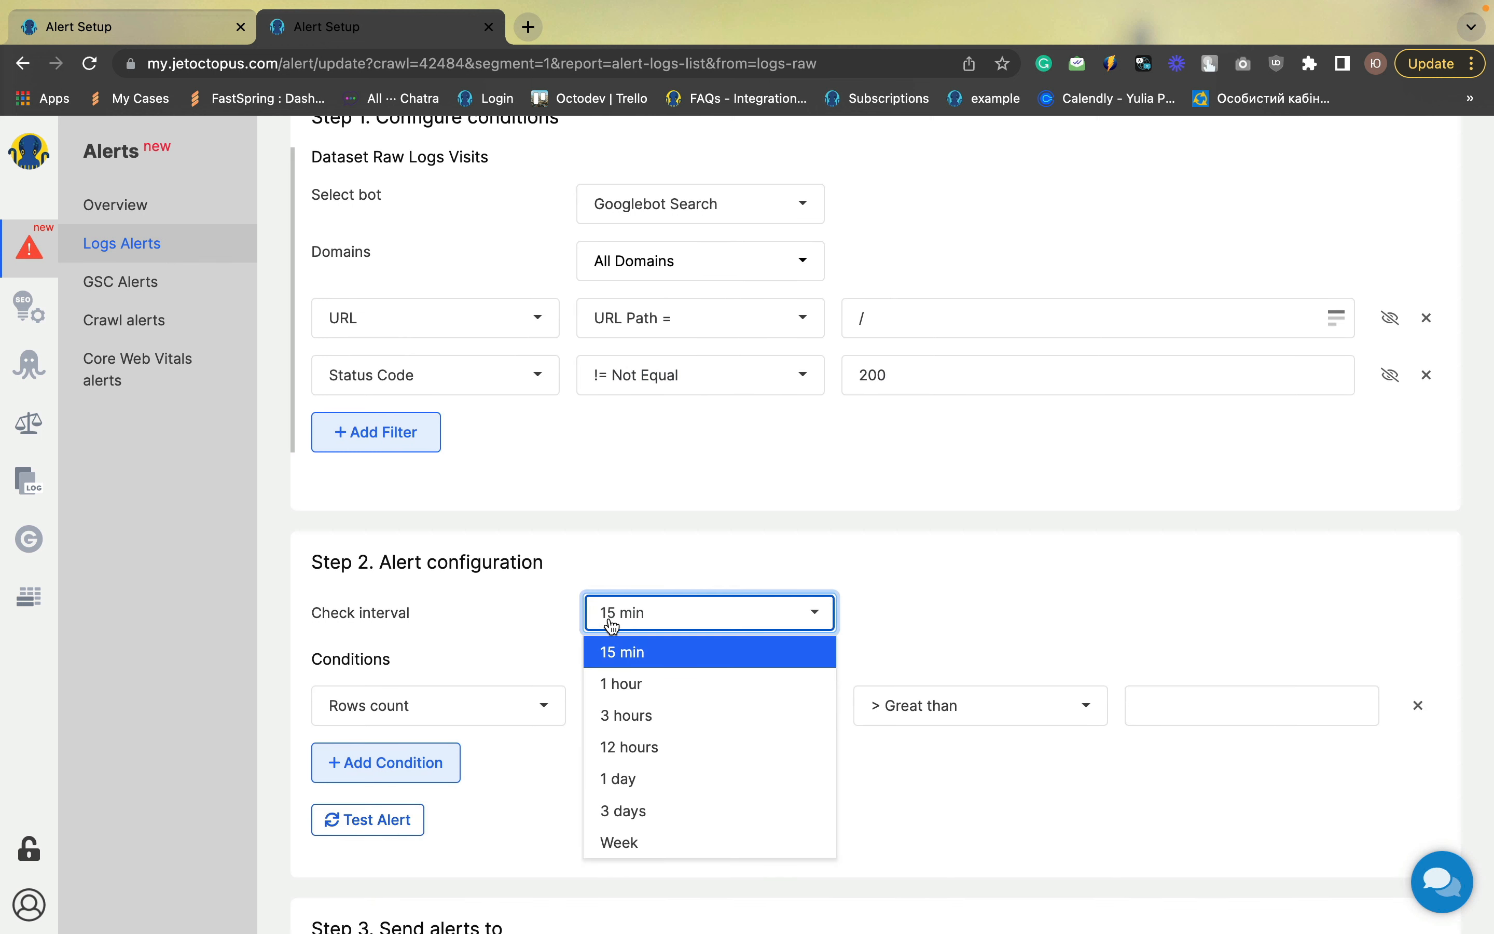
left_click(629, 693)
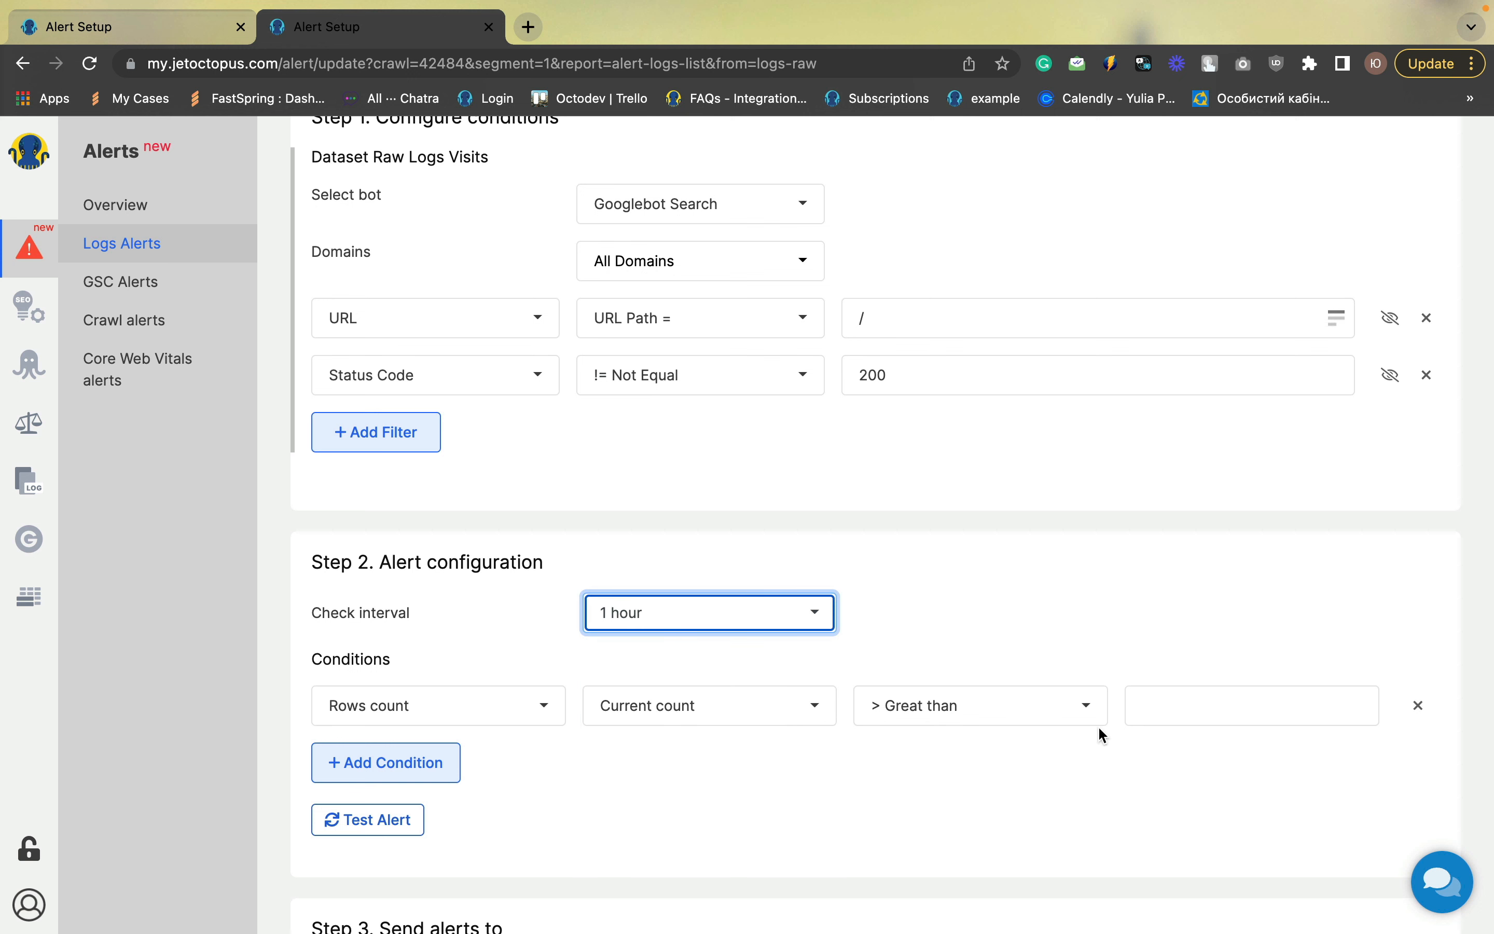
left_click(1154, 710)
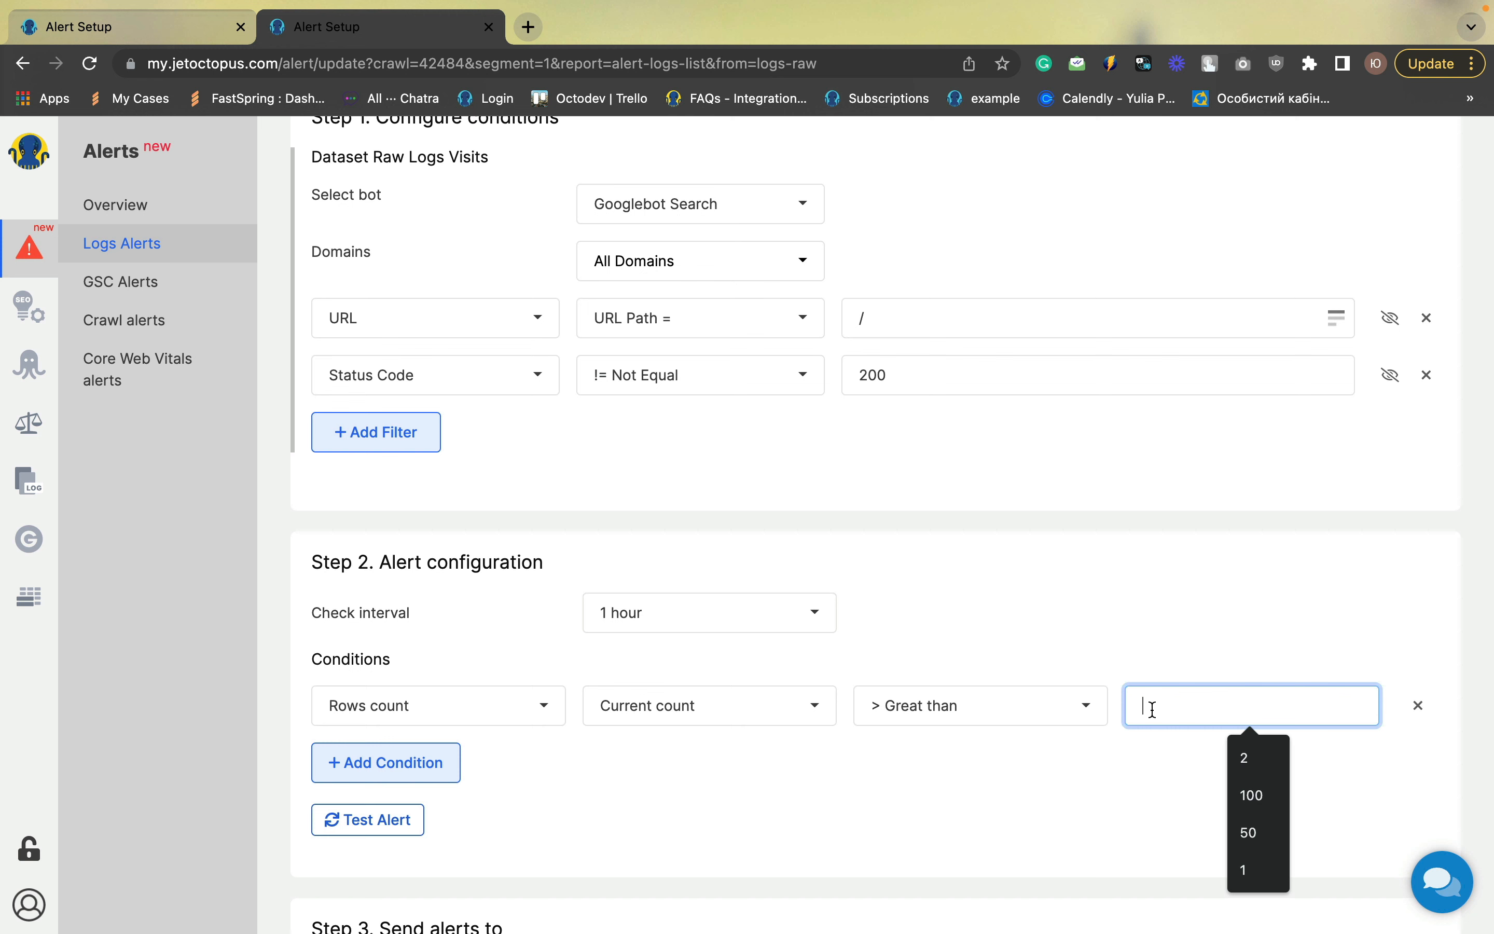
type("10")
left_click(1143, 772)
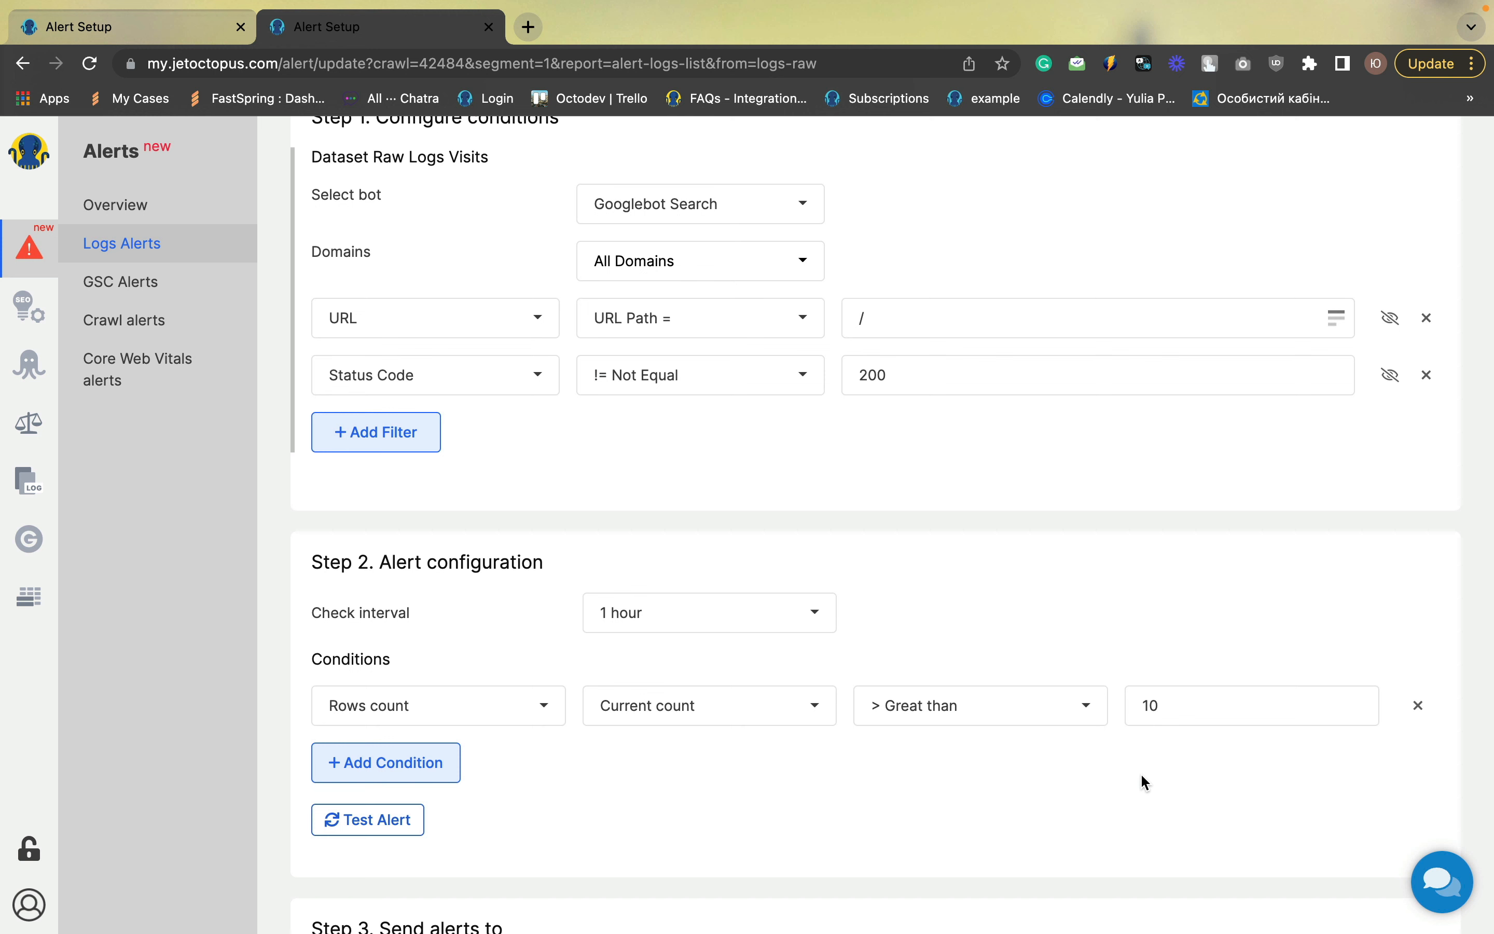
Title the alert "index page down" and save it
scroll(1143, 781, "down", 6)
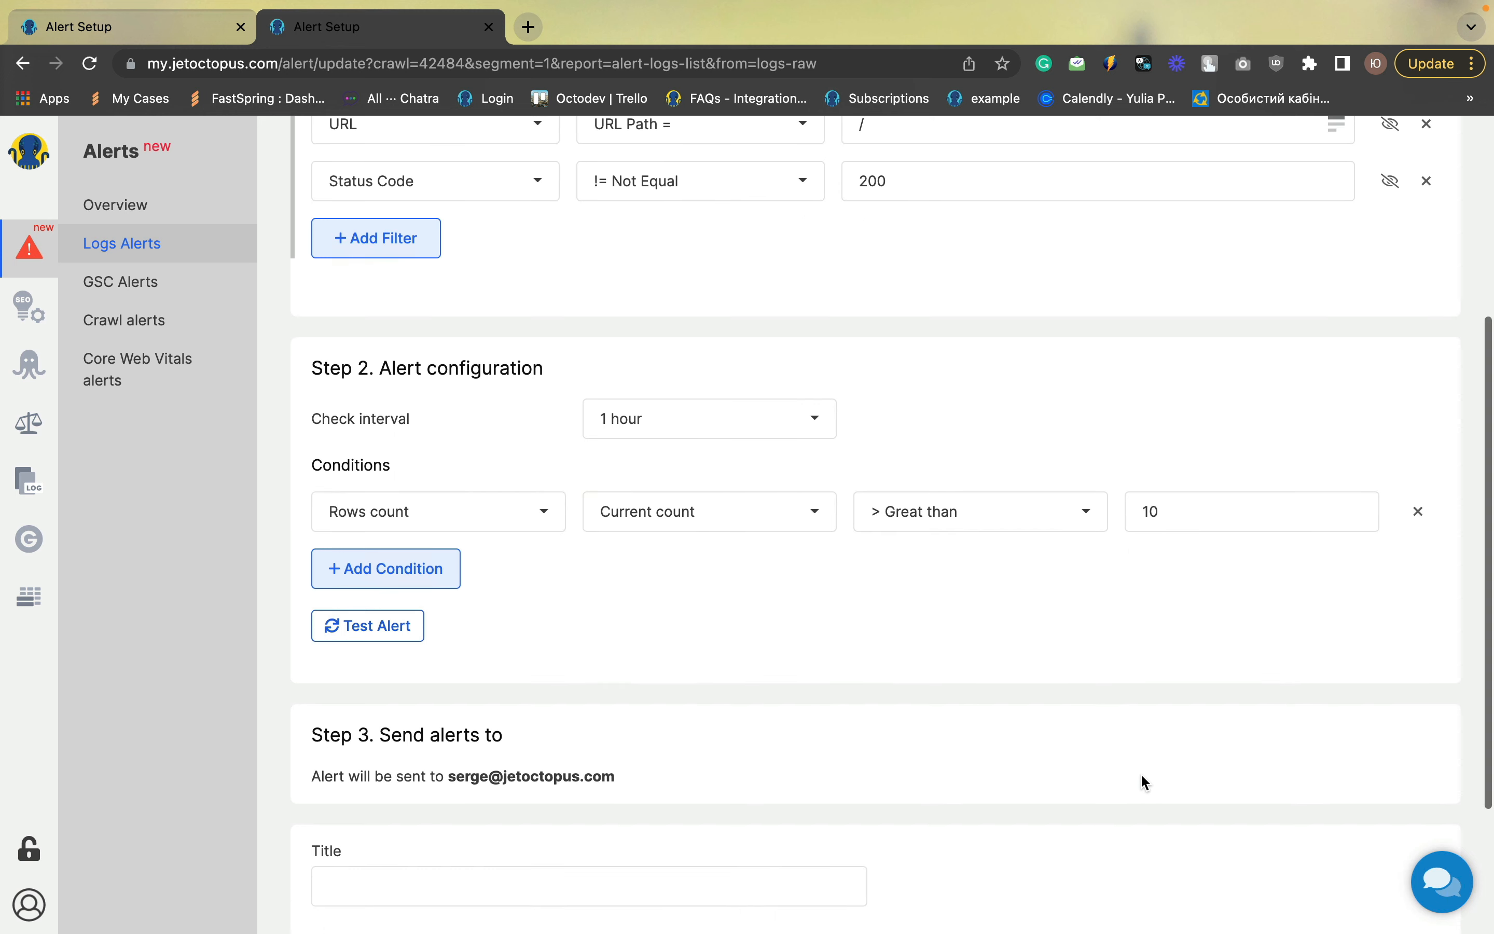
left_click(649, 691)
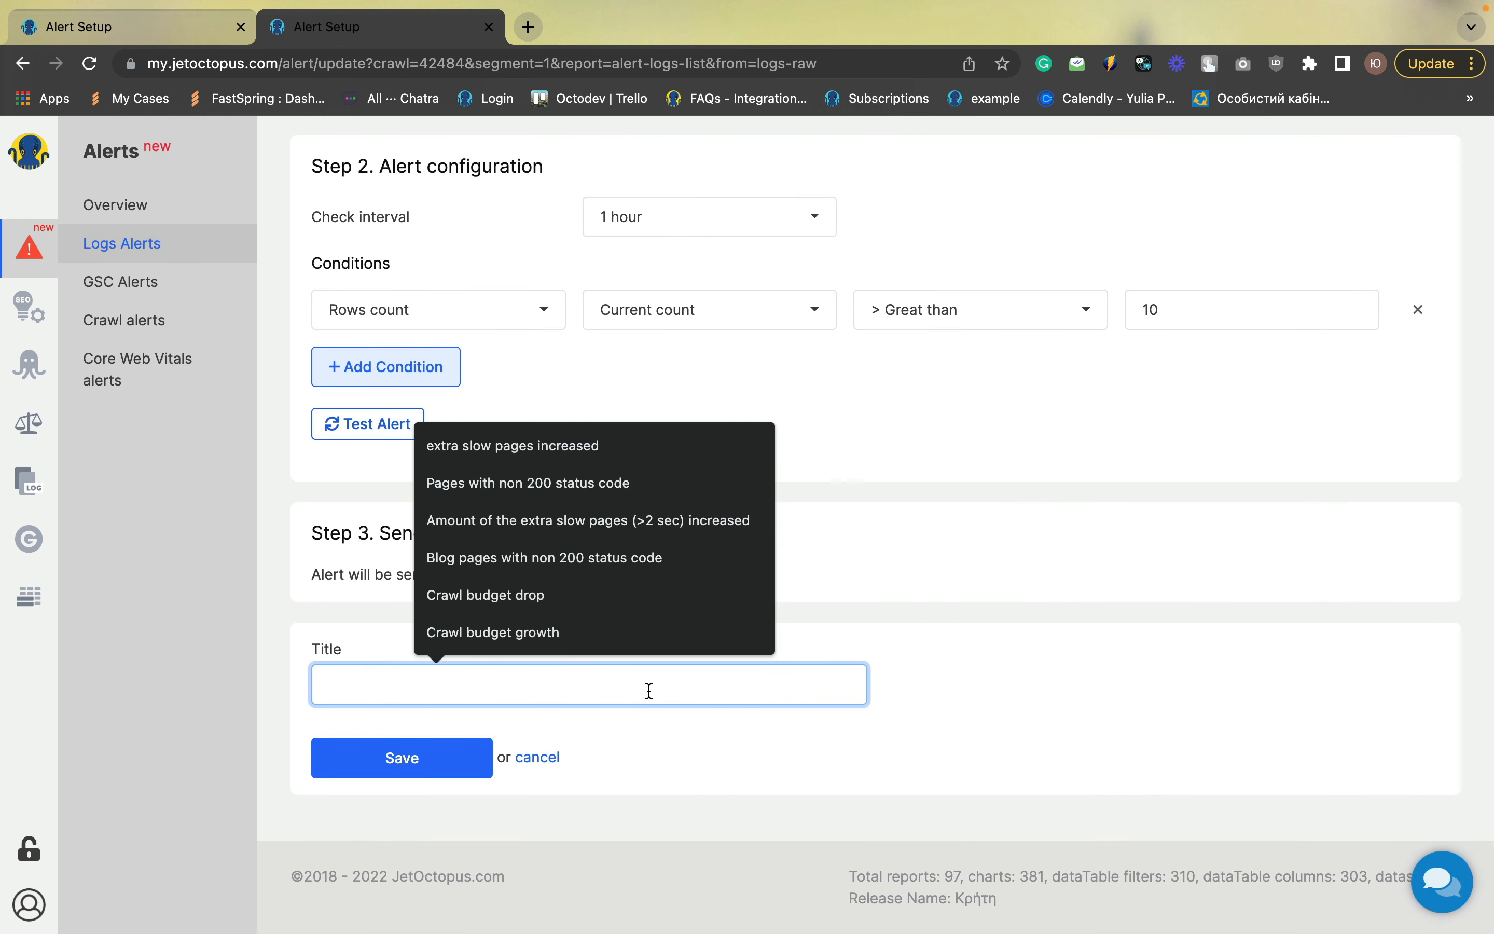
type("in")
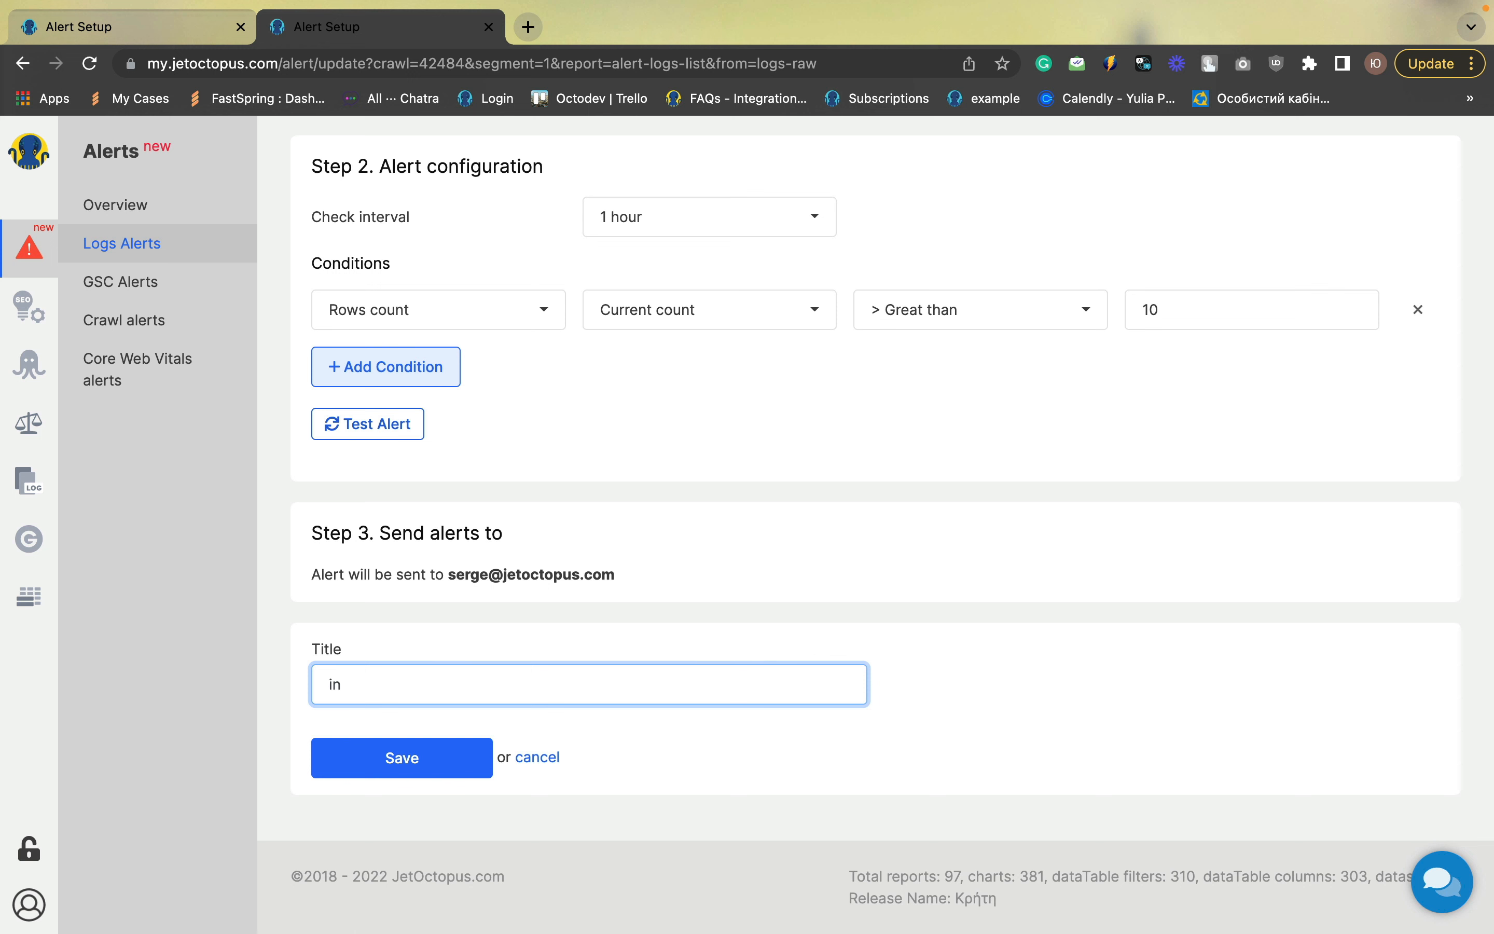
type("dex page down")
left_click(467, 763)
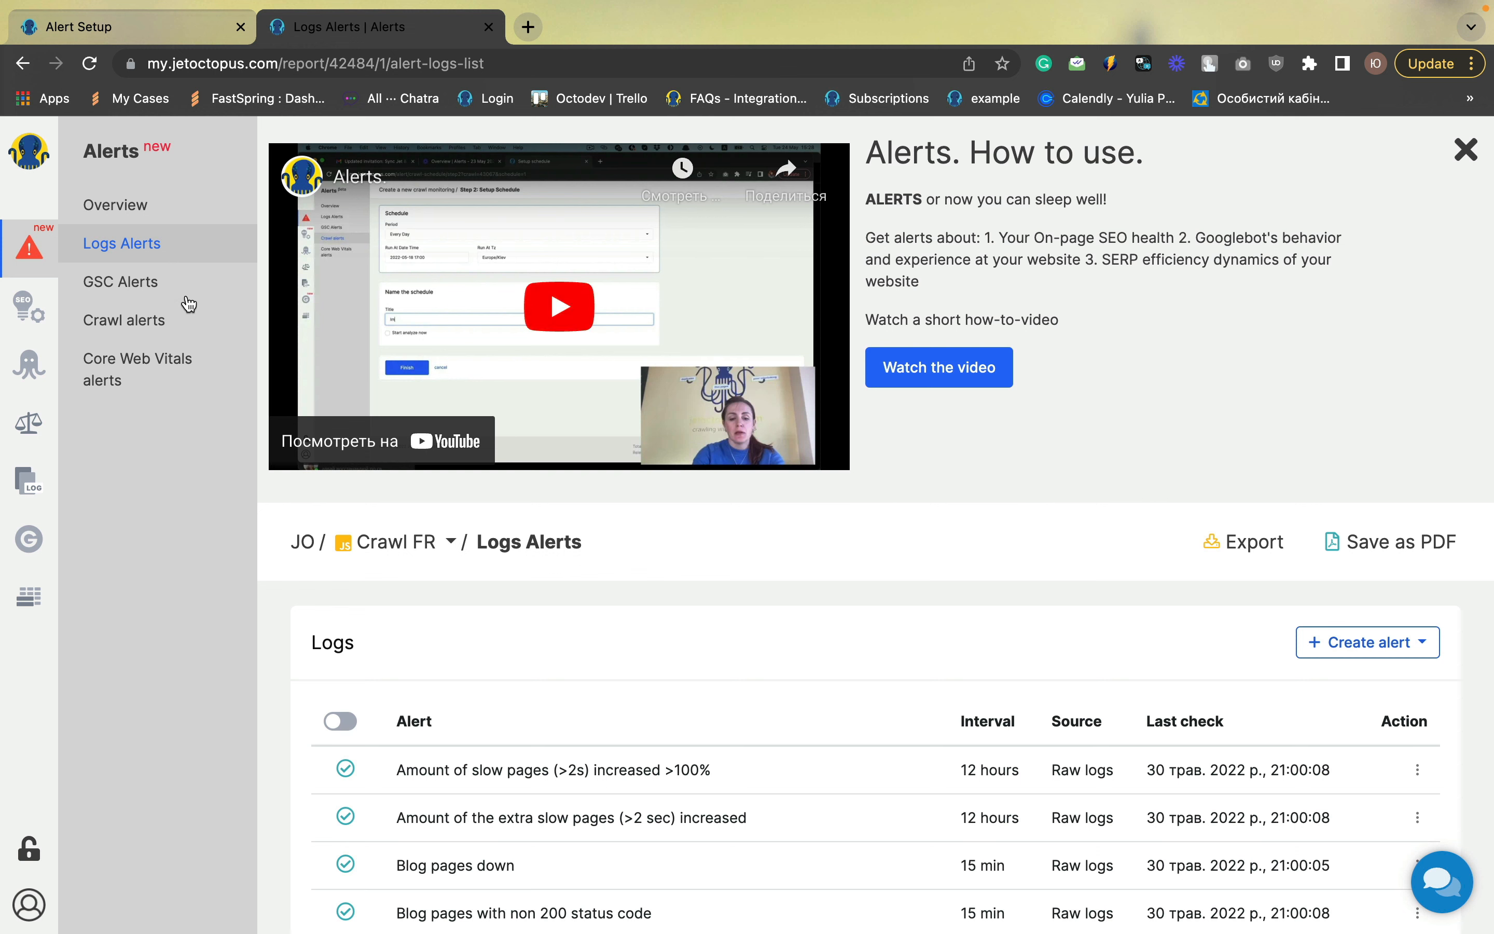
Open GSC Alerts and create a new Keywords alert
left_click(147, 290)
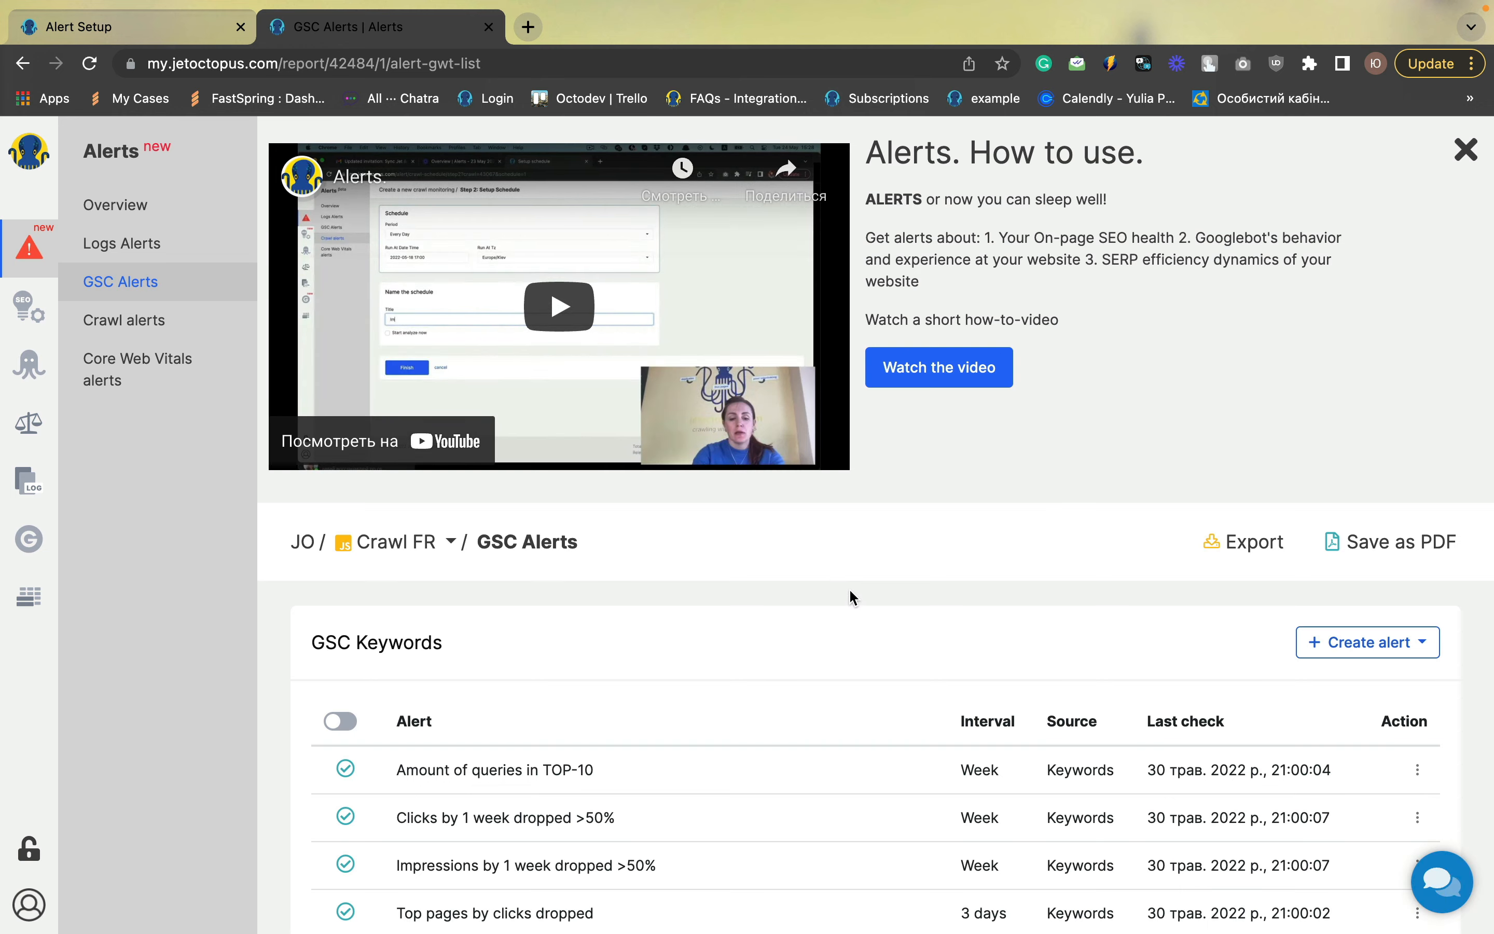
scroll(851, 597, "down", 3)
scroll(851, 597, "down", 5)
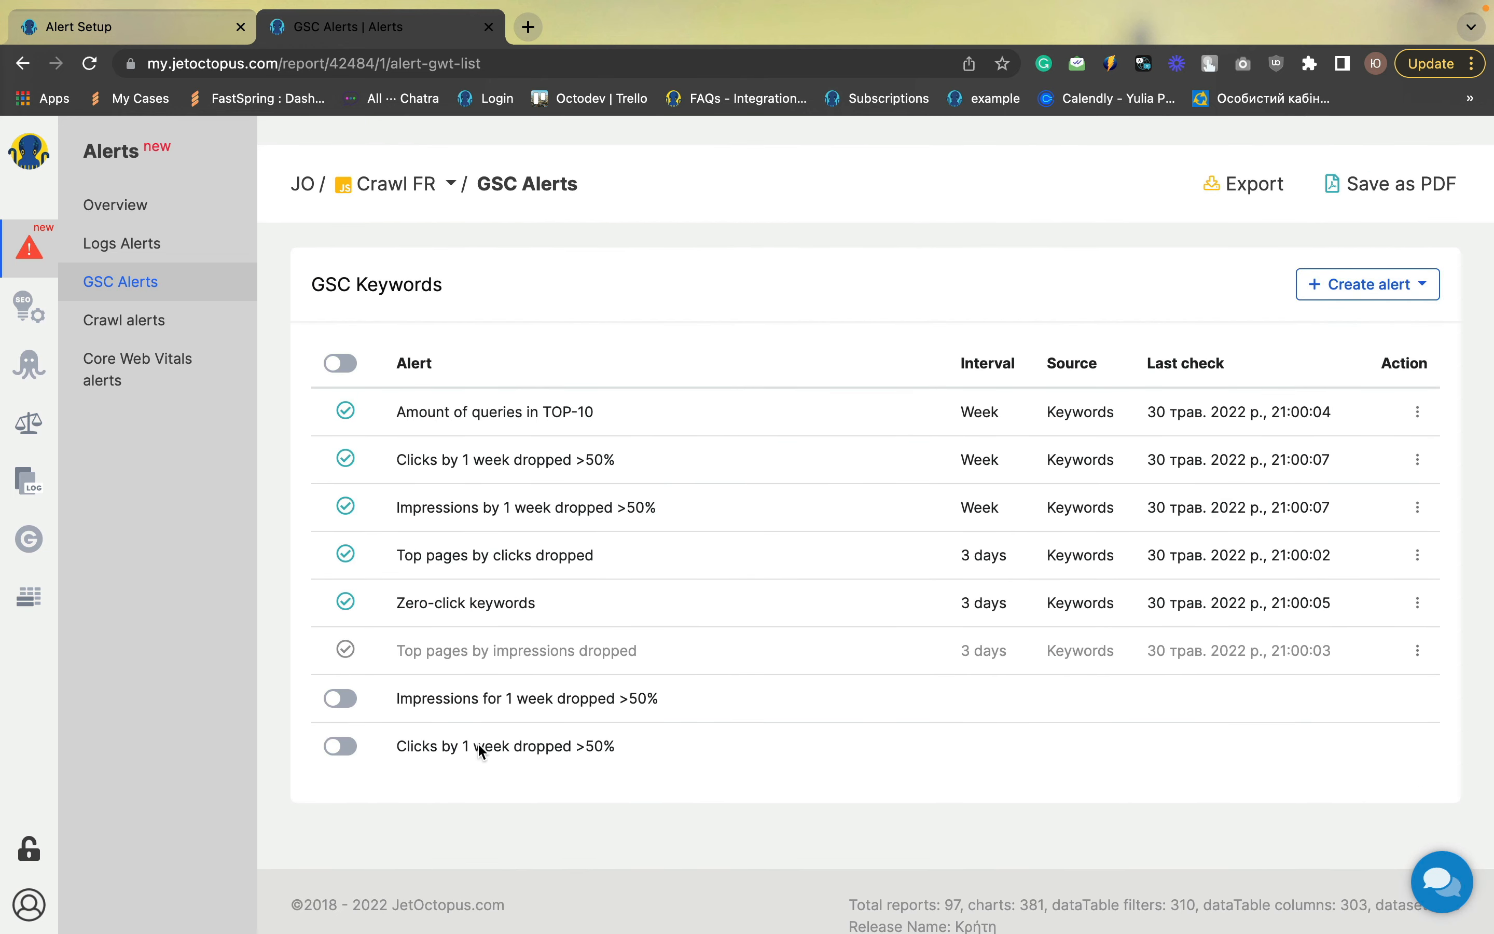
scroll(477, 771, "up", 5)
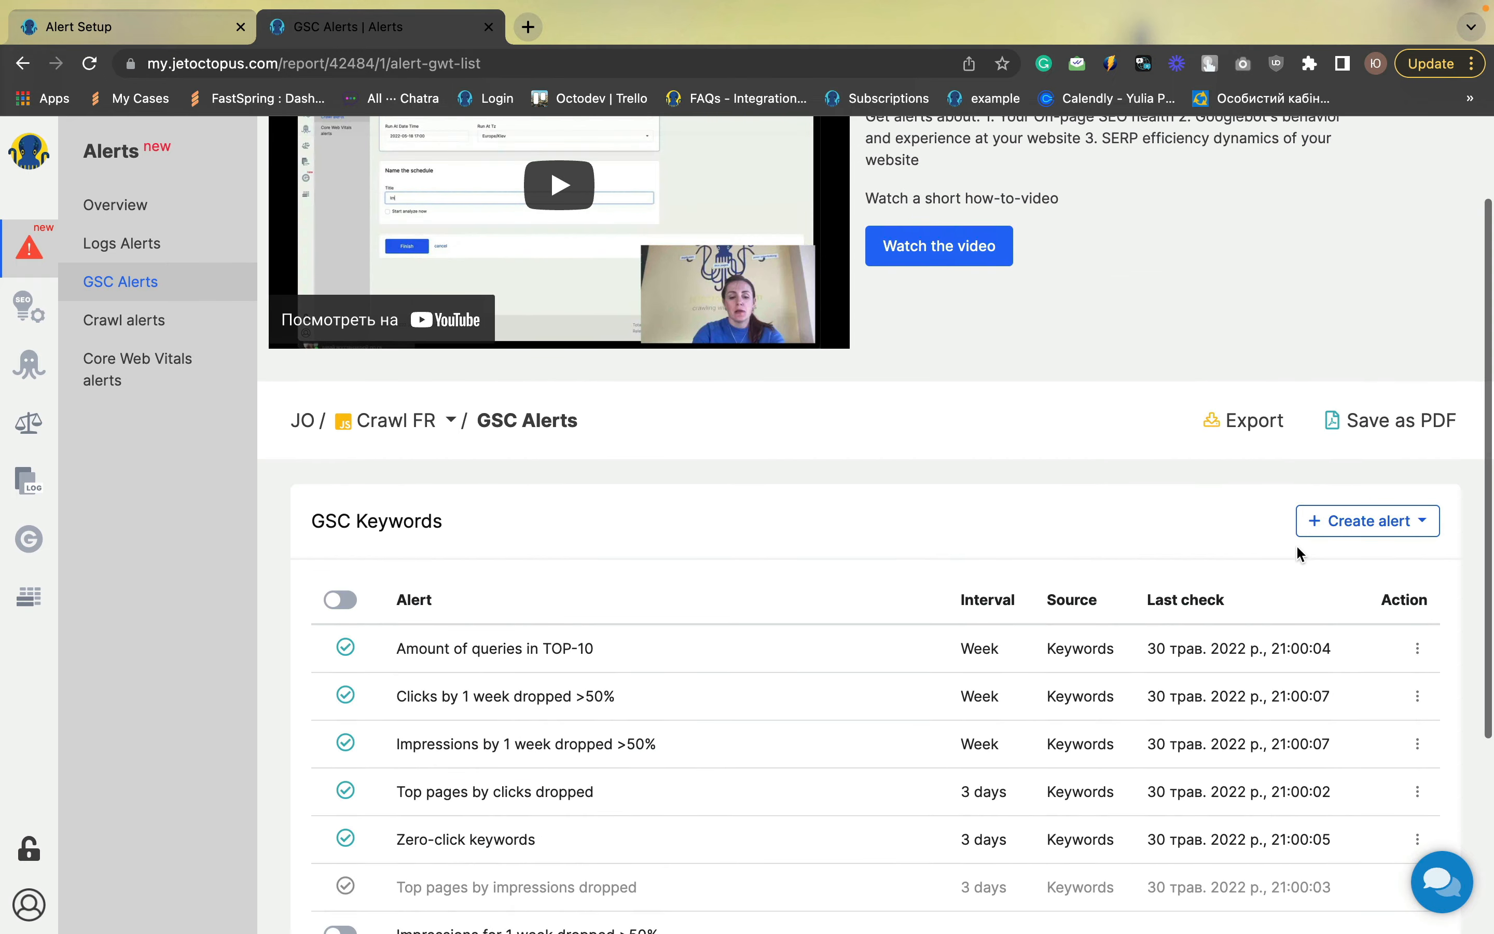
left_click(1351, 530)
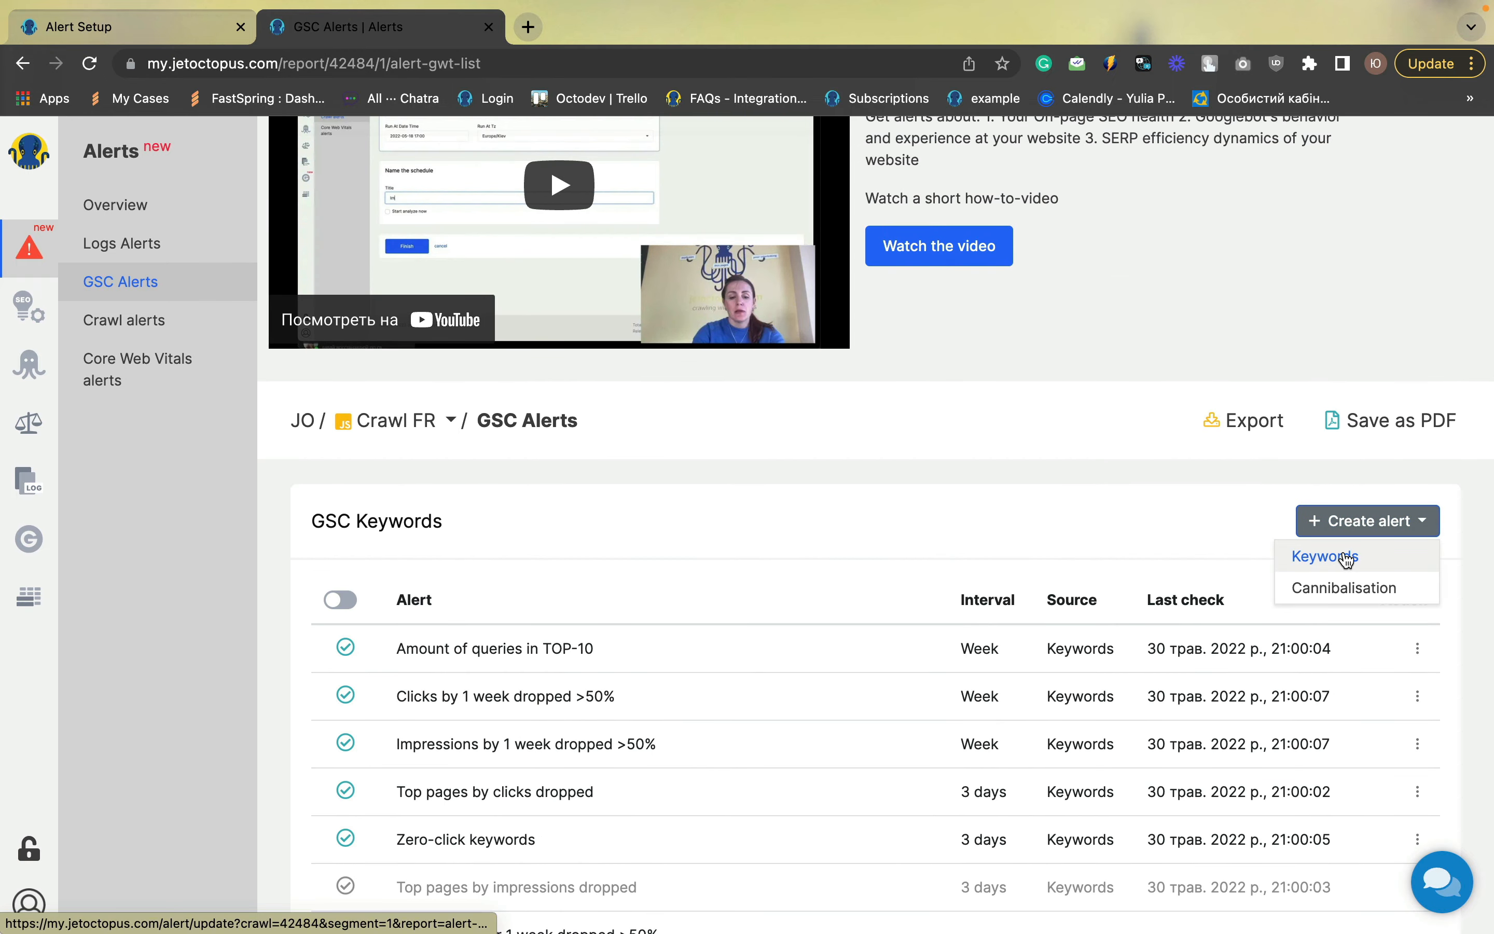
left_click(1347, 557)
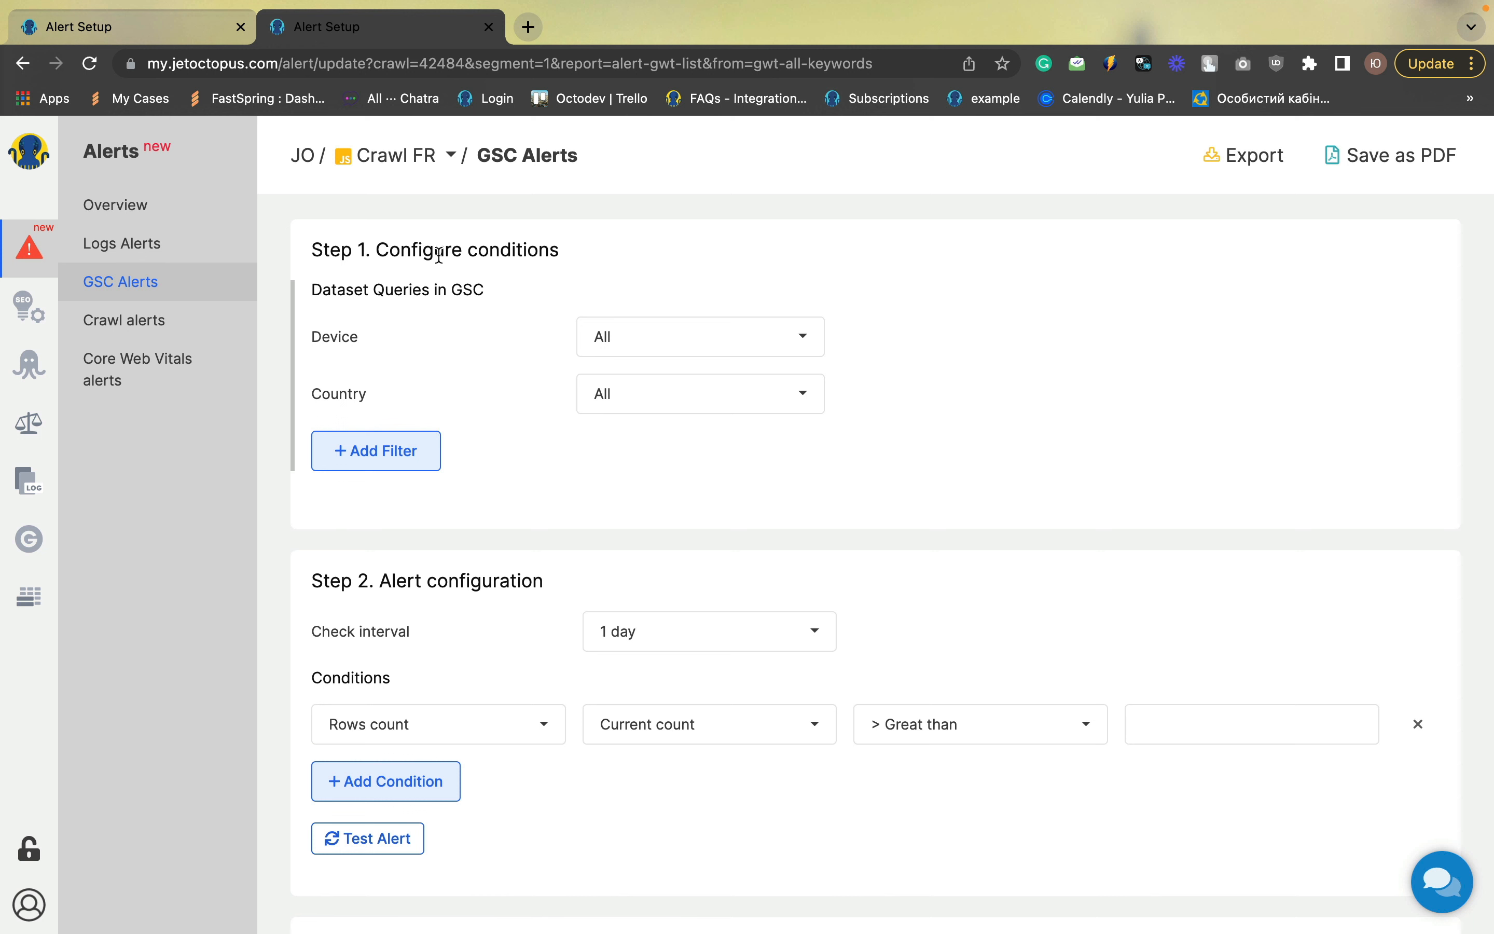
Examine the available Device and Country options for the GSC alert
left_click(776, 337)
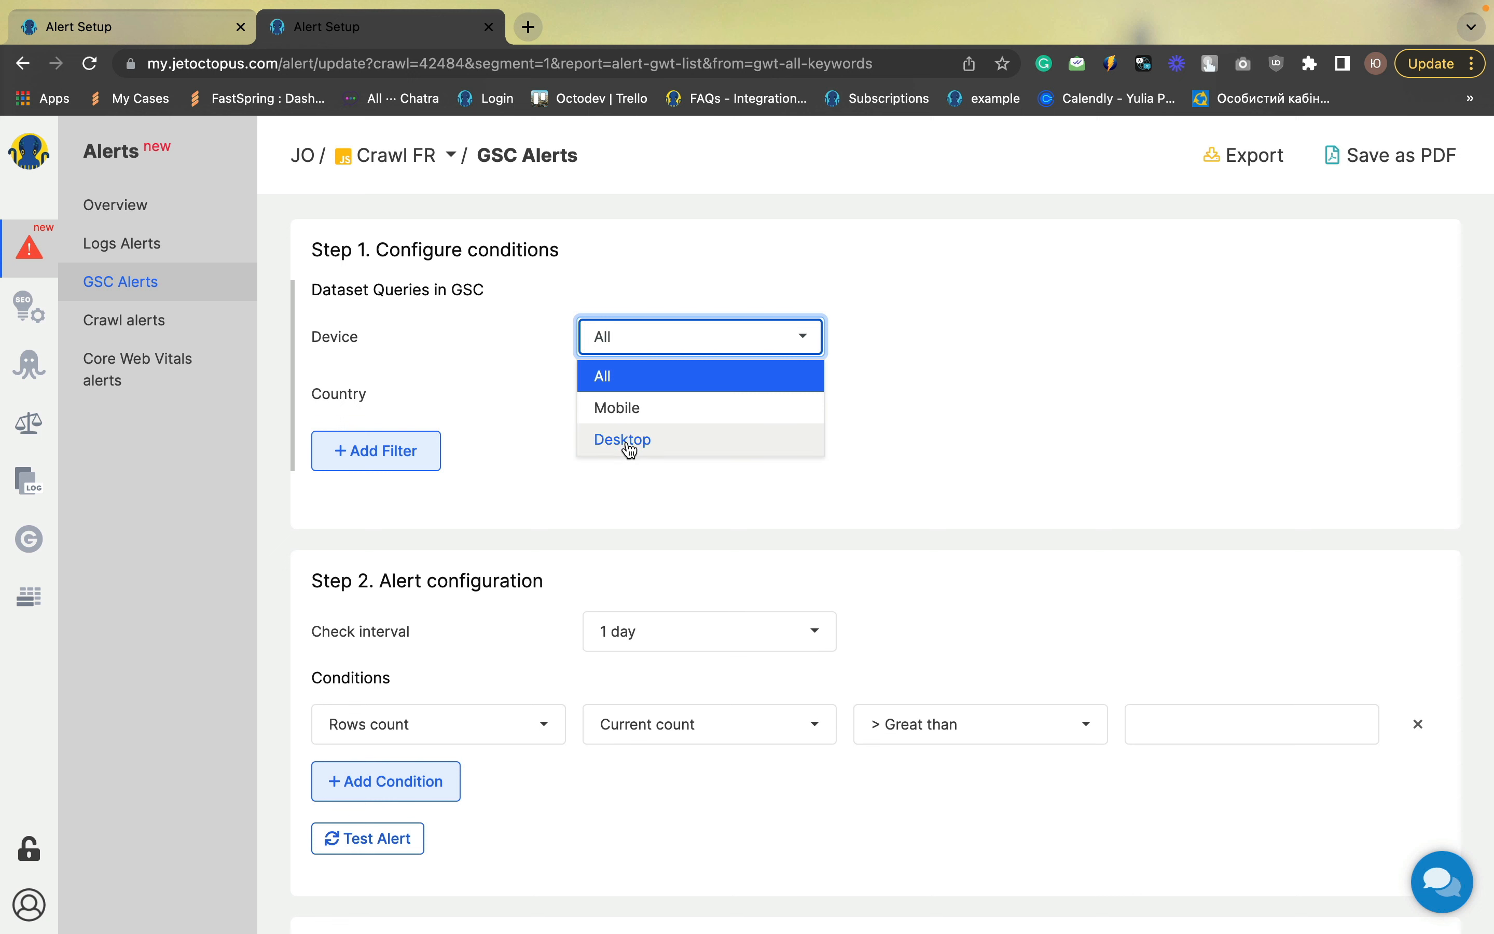
left_click(954, 367)
left_click(663, 394)
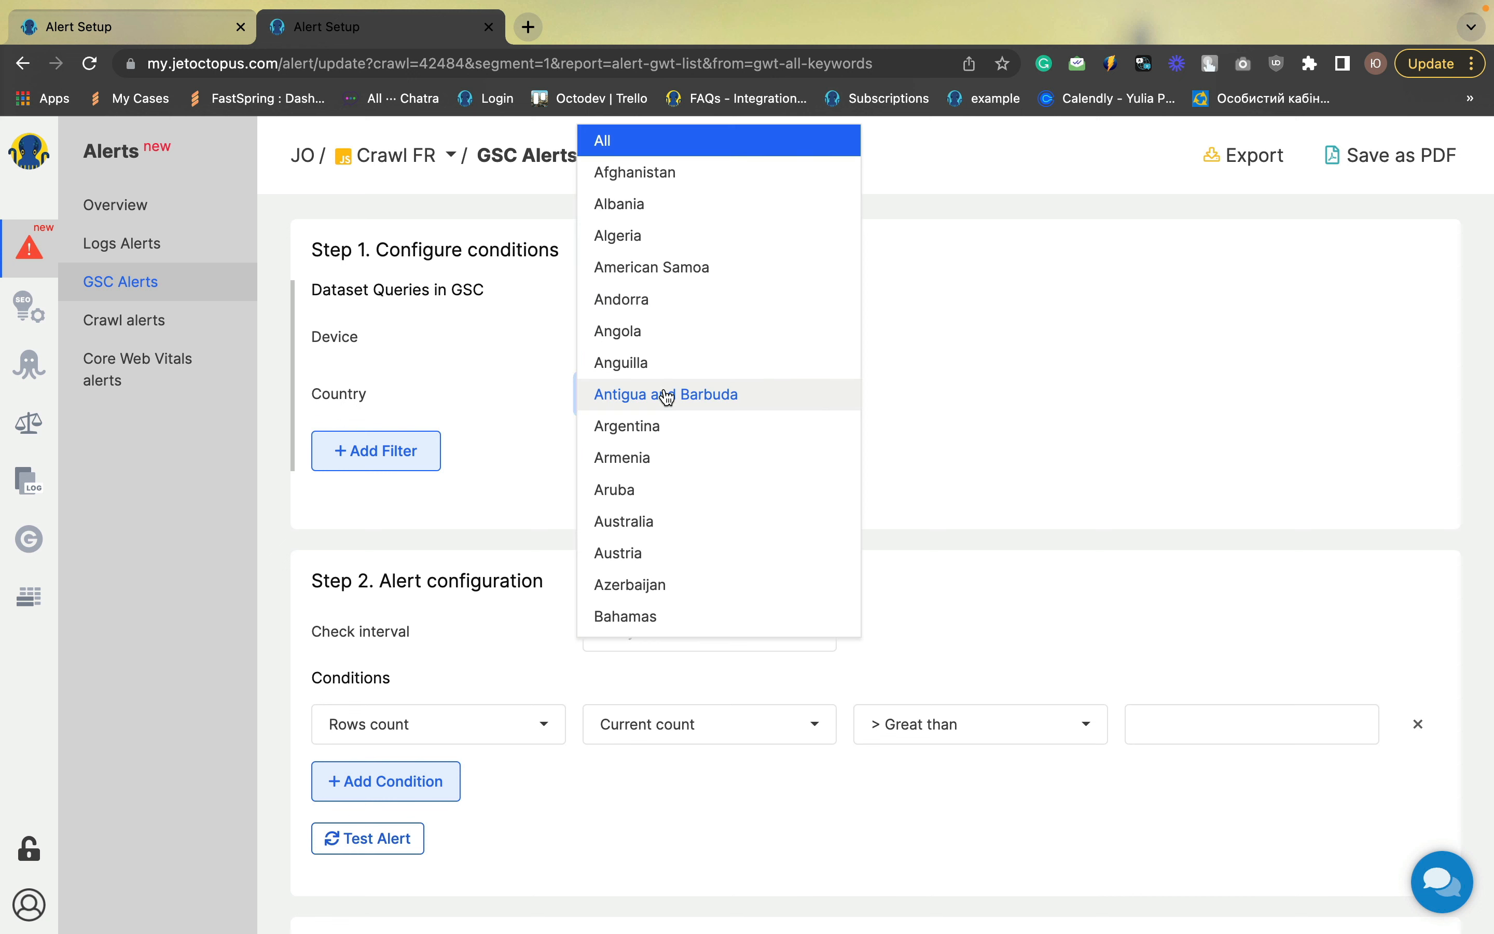
scroll(662, 396, "down", 4)
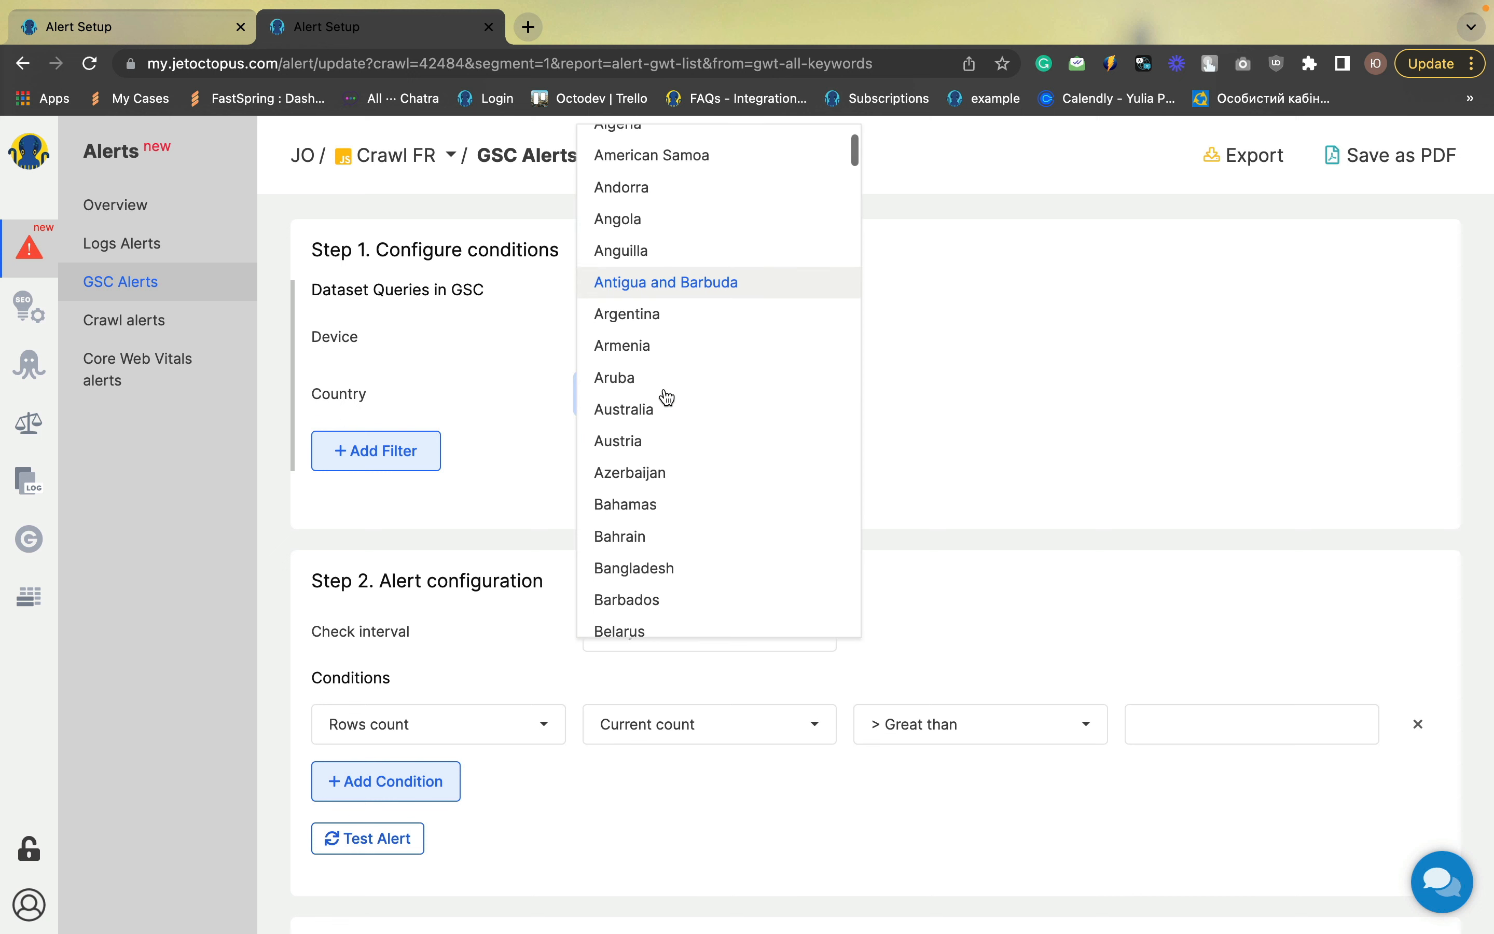
left_click(1066, 425)
scroll(1067, 425, "down", 2)
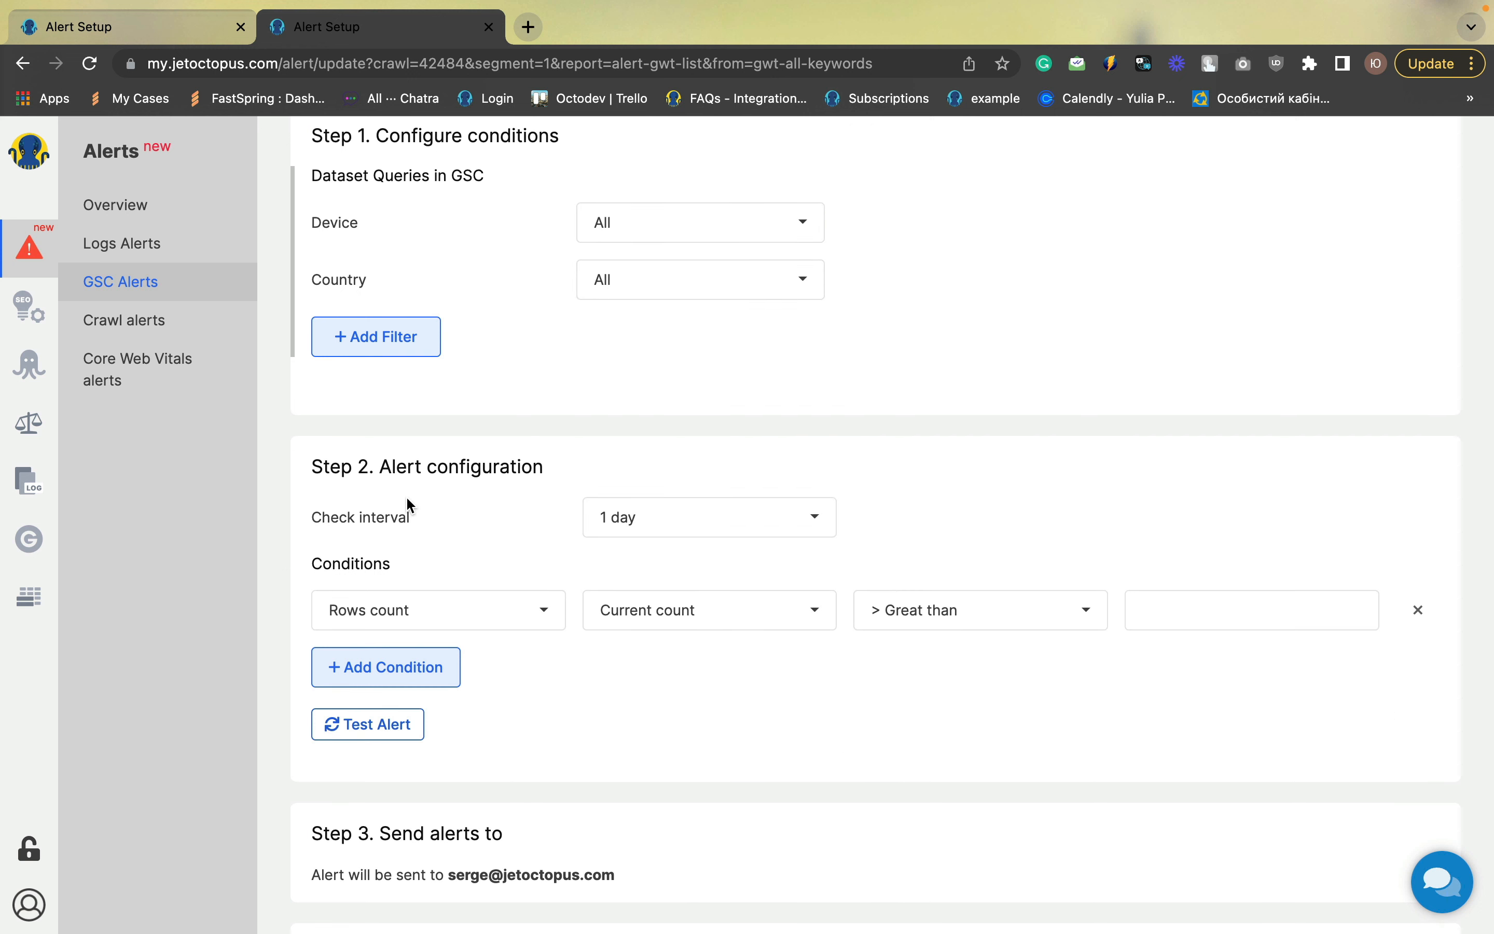
Set the check interval to Week and the condition to the Sum of All Devices Impressions
left_click(640, 519)
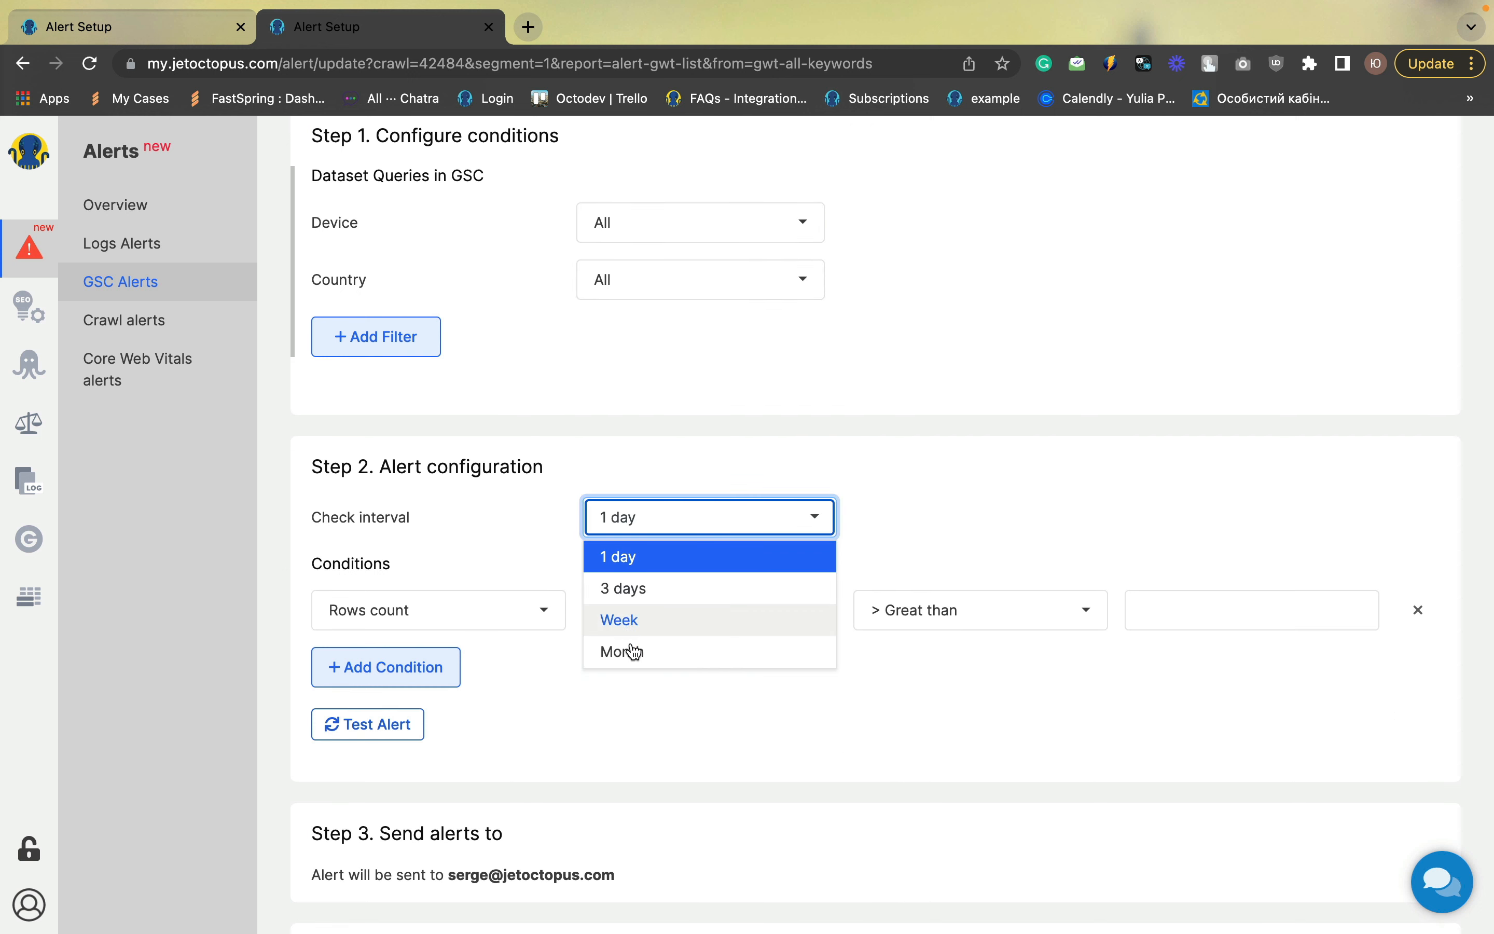
left_click(632, 629)
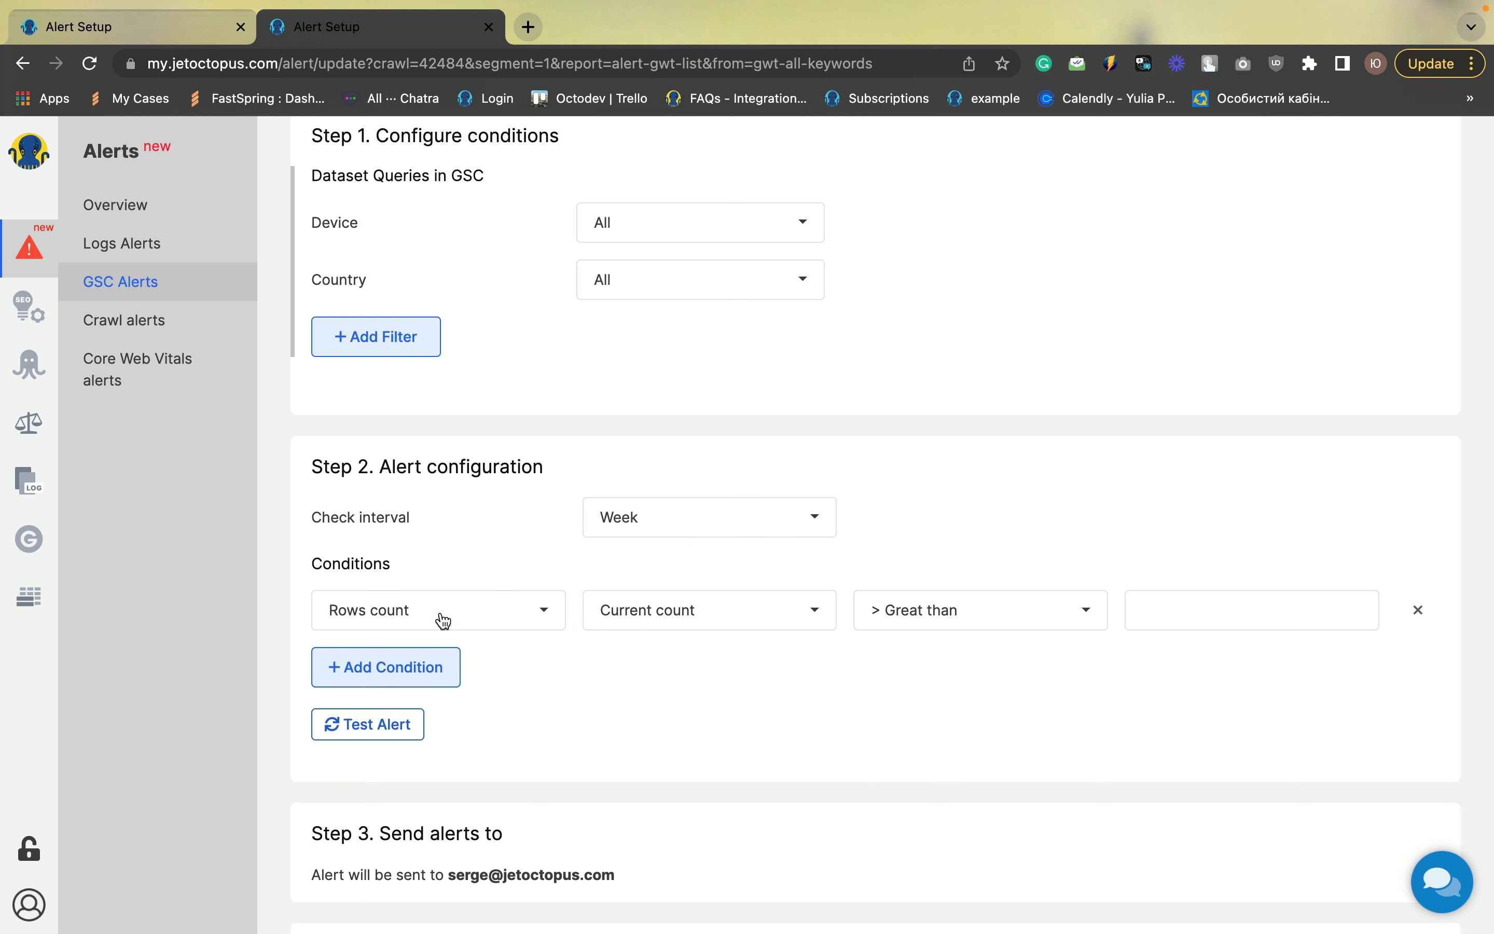
left_click(479, 611)
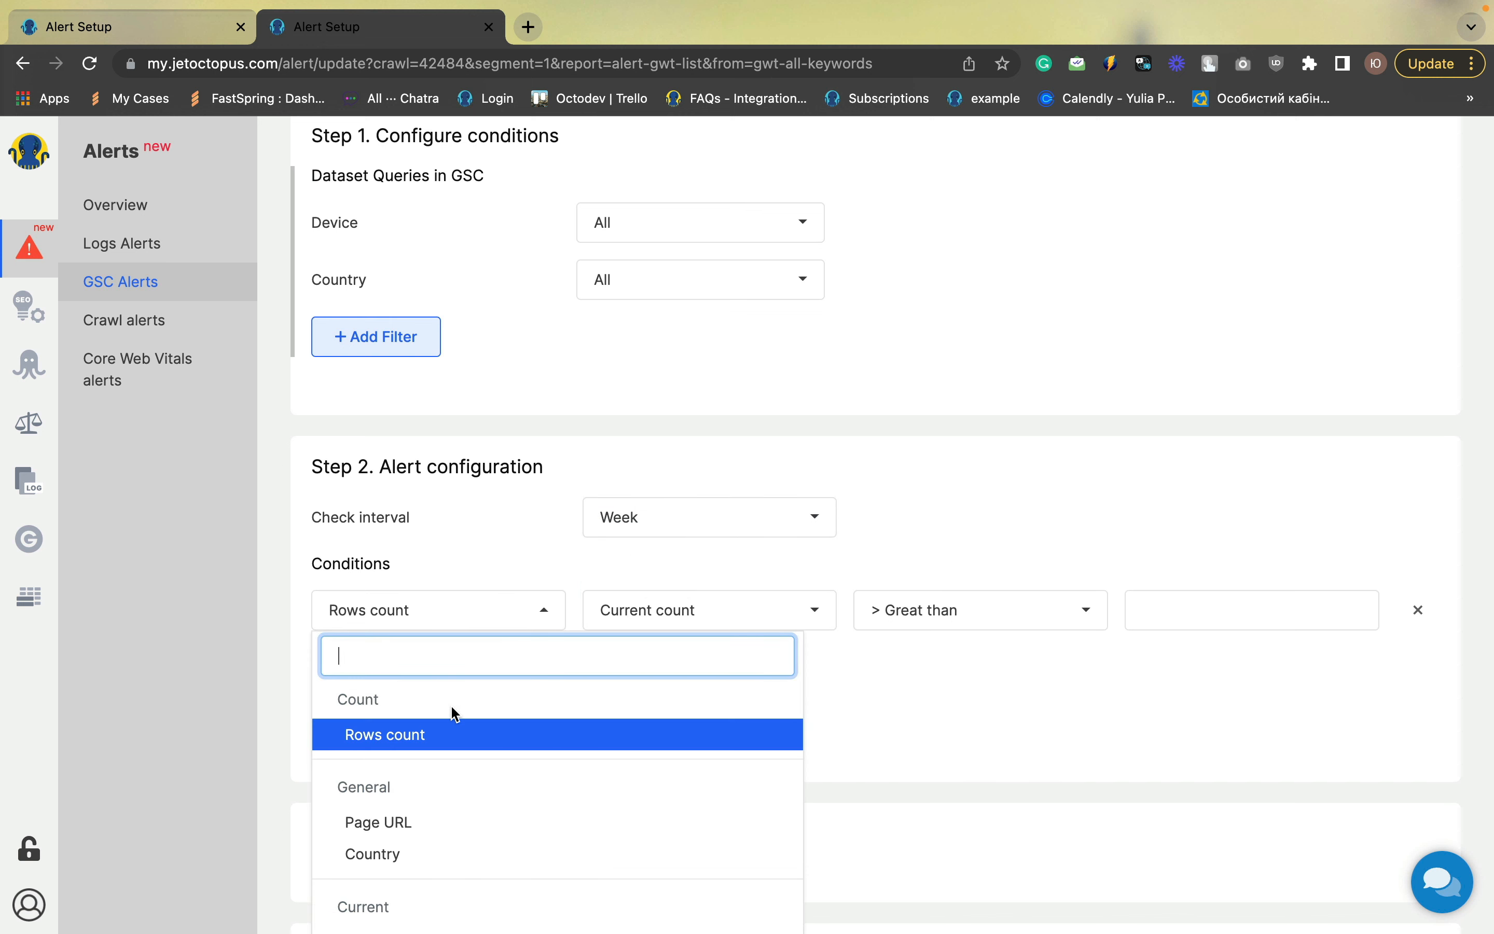
scroll(453, 711, "down", 3)
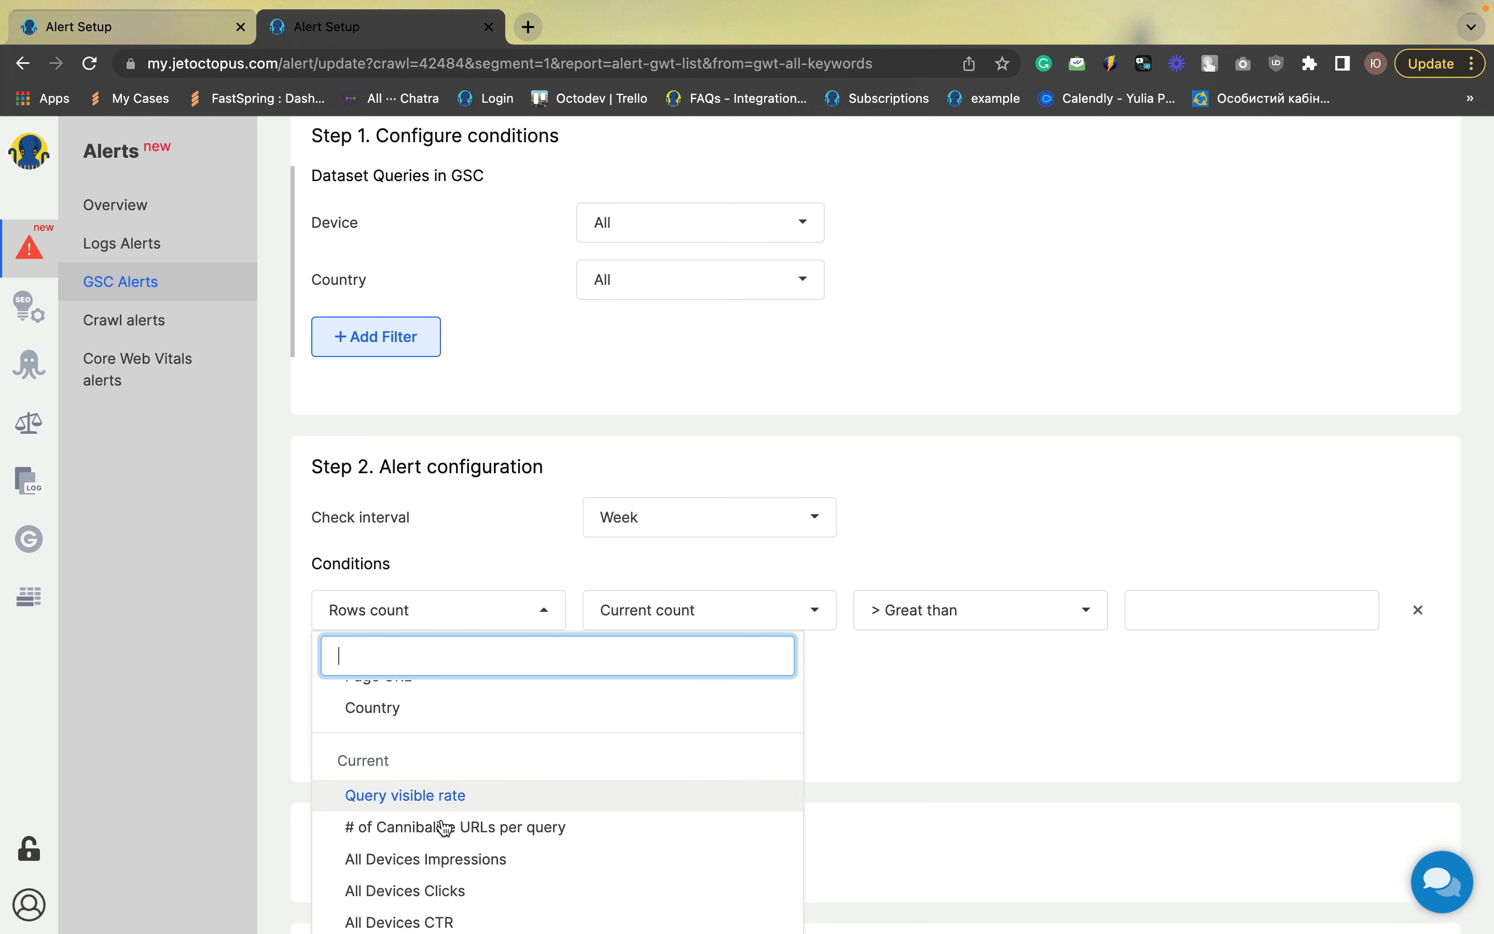
left_click(438, 860)
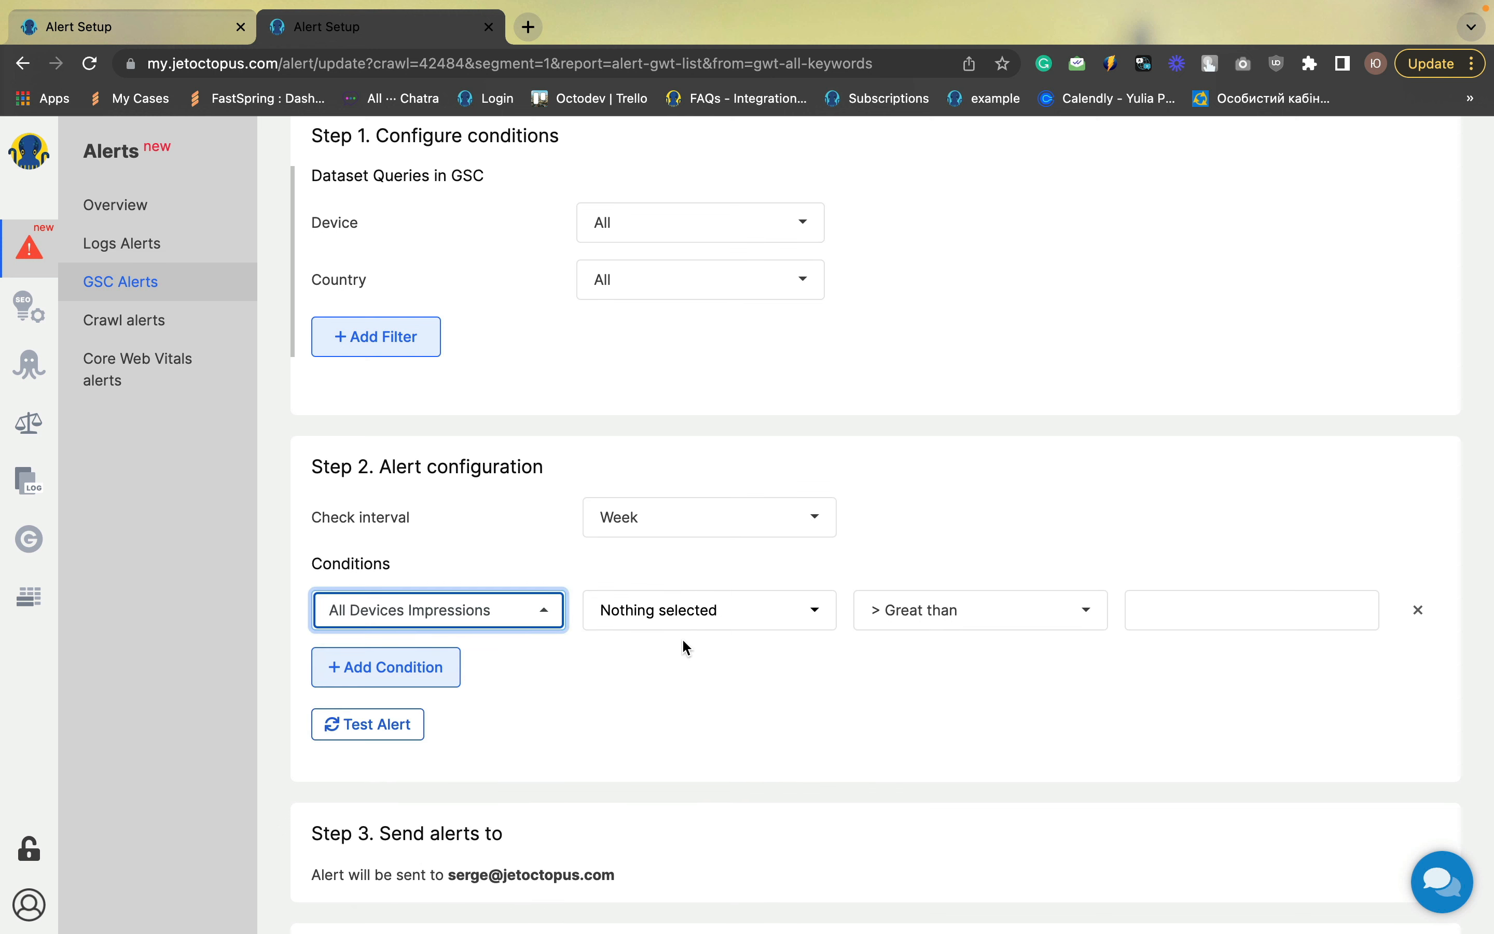
left_click(689, 618)
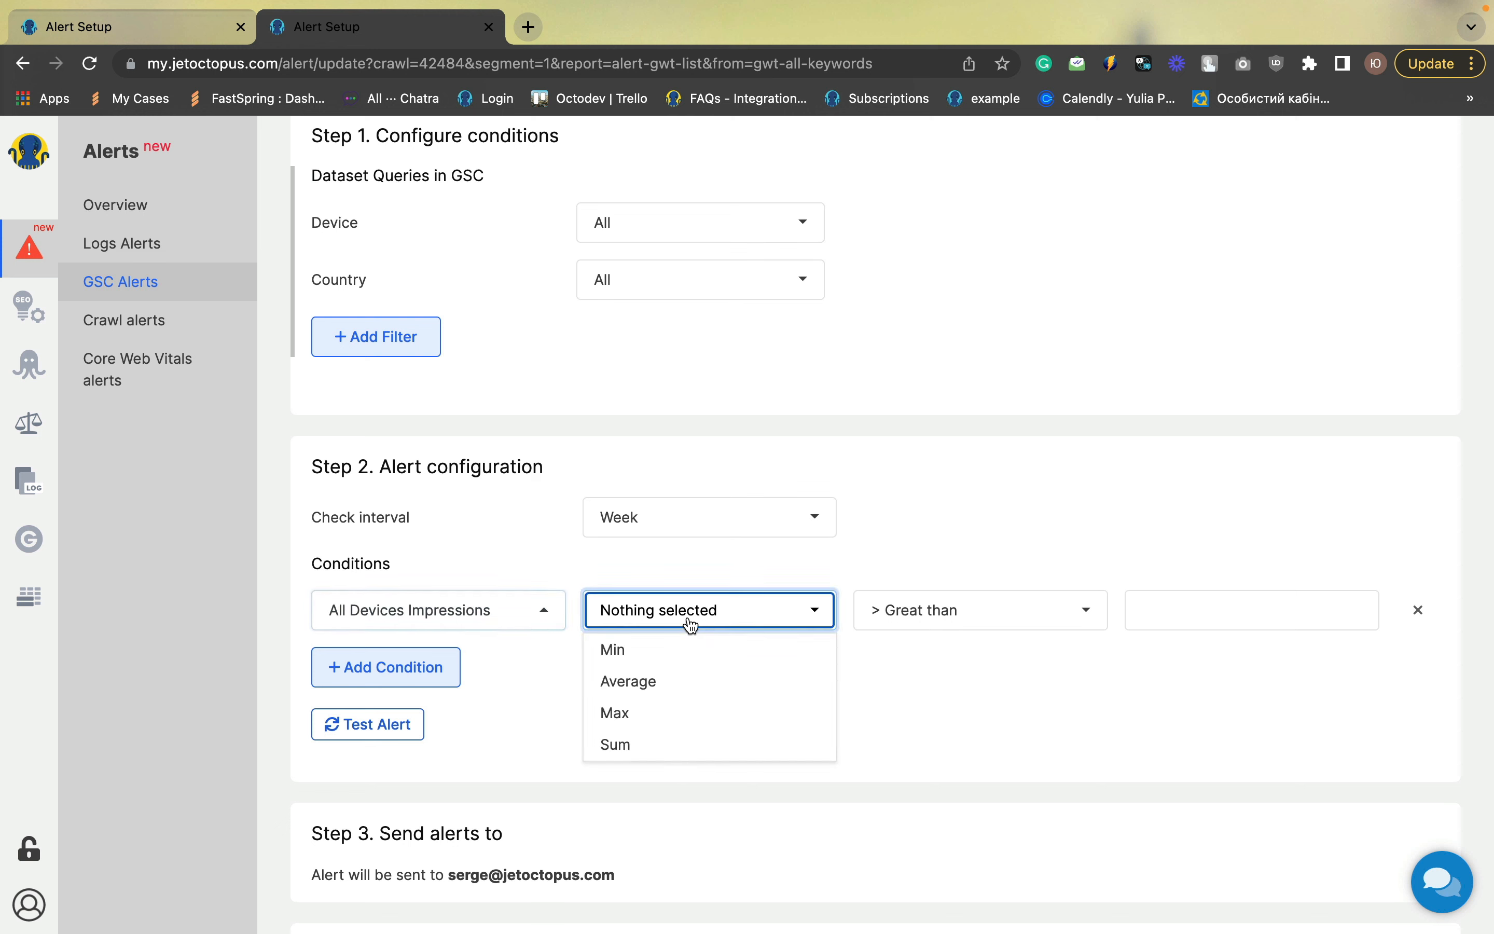
left_click(618, 747)
Set the condition's operator to Decreased more than % with a threshold of 50
left_click(920, 619)
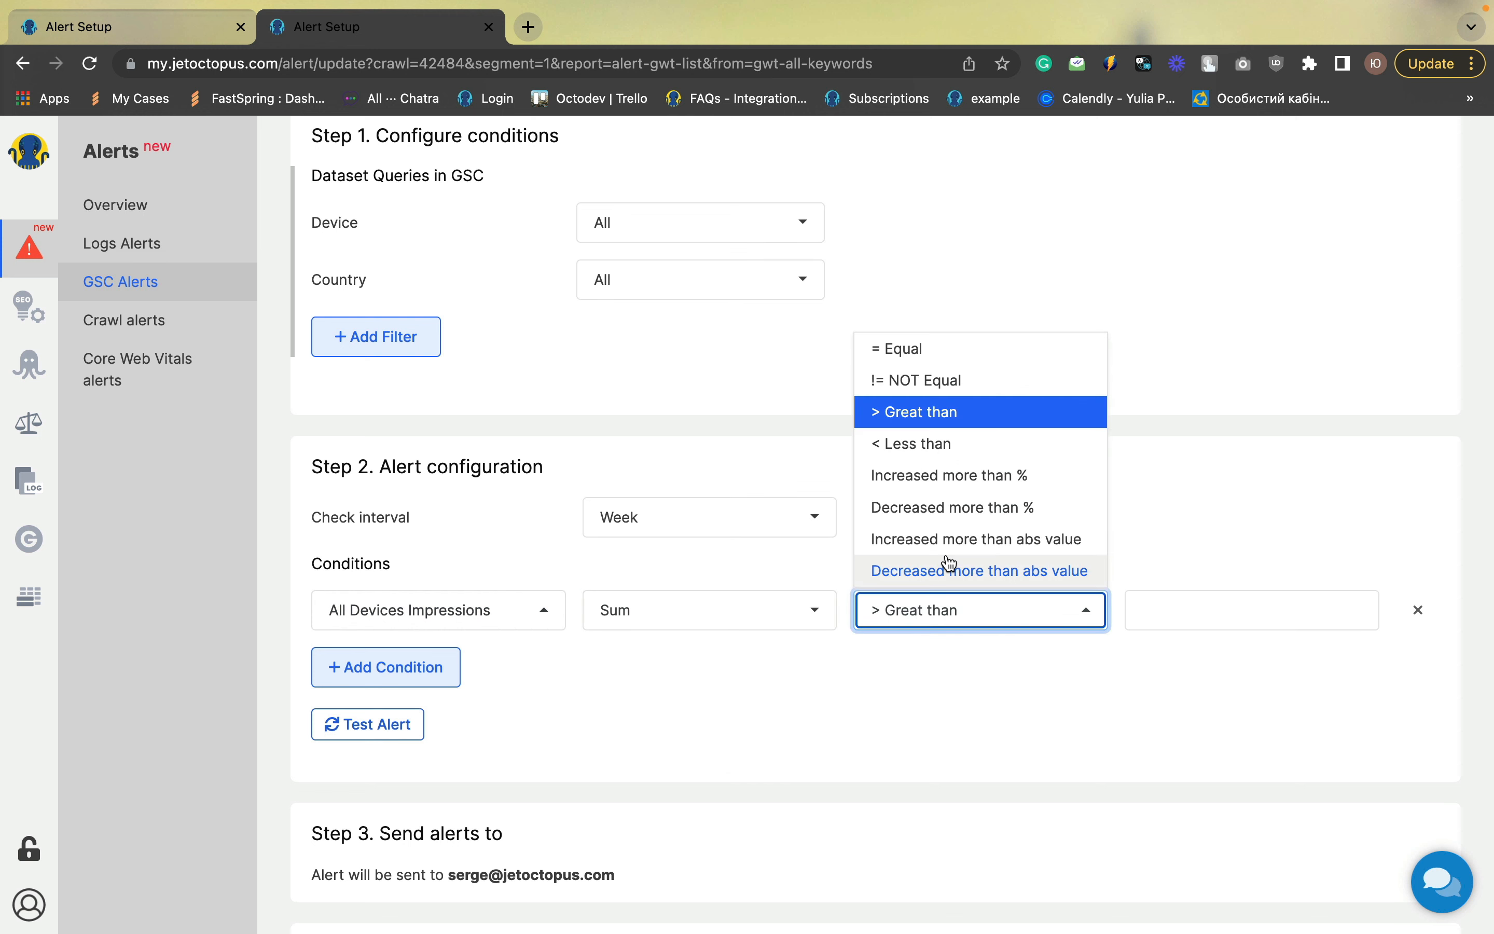
left_click(953, 508)
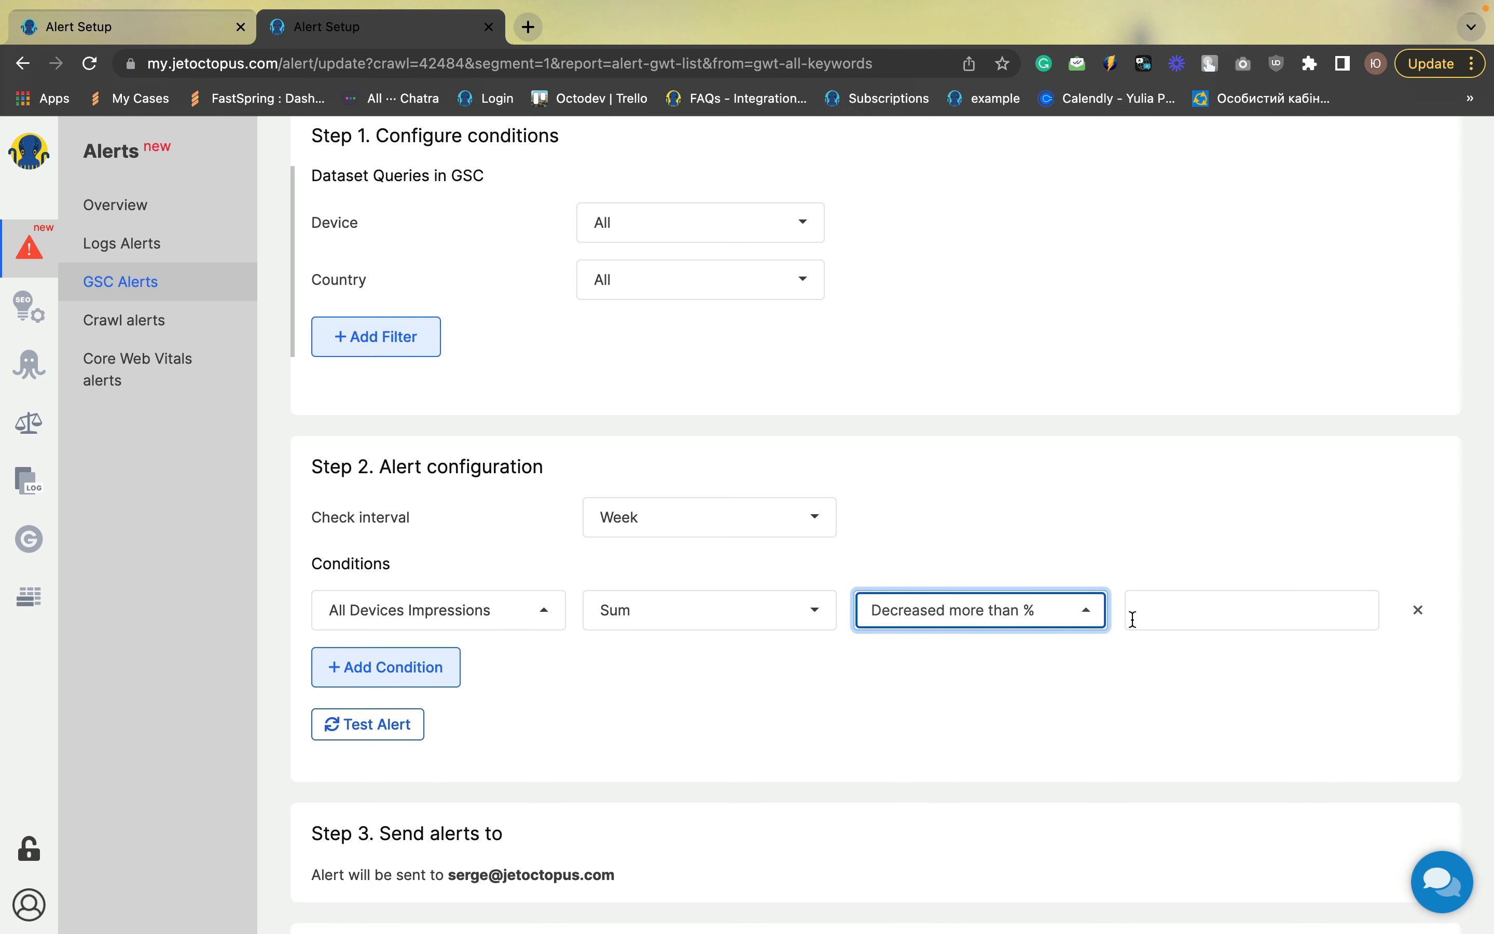
left_click(1135, 617)
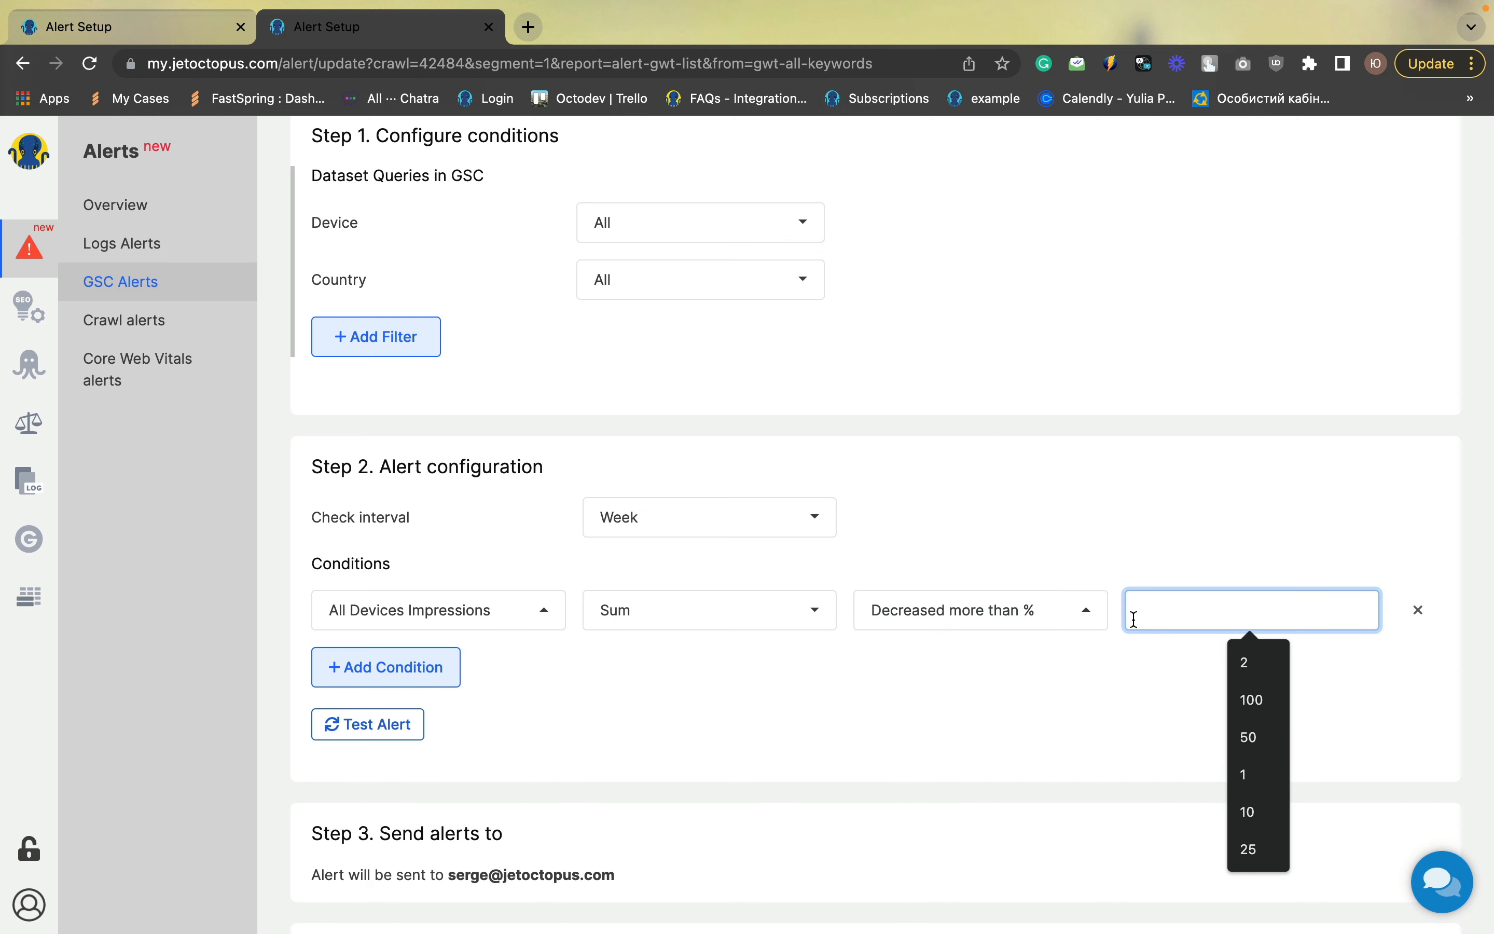
type("50")
left_click(980, 719)
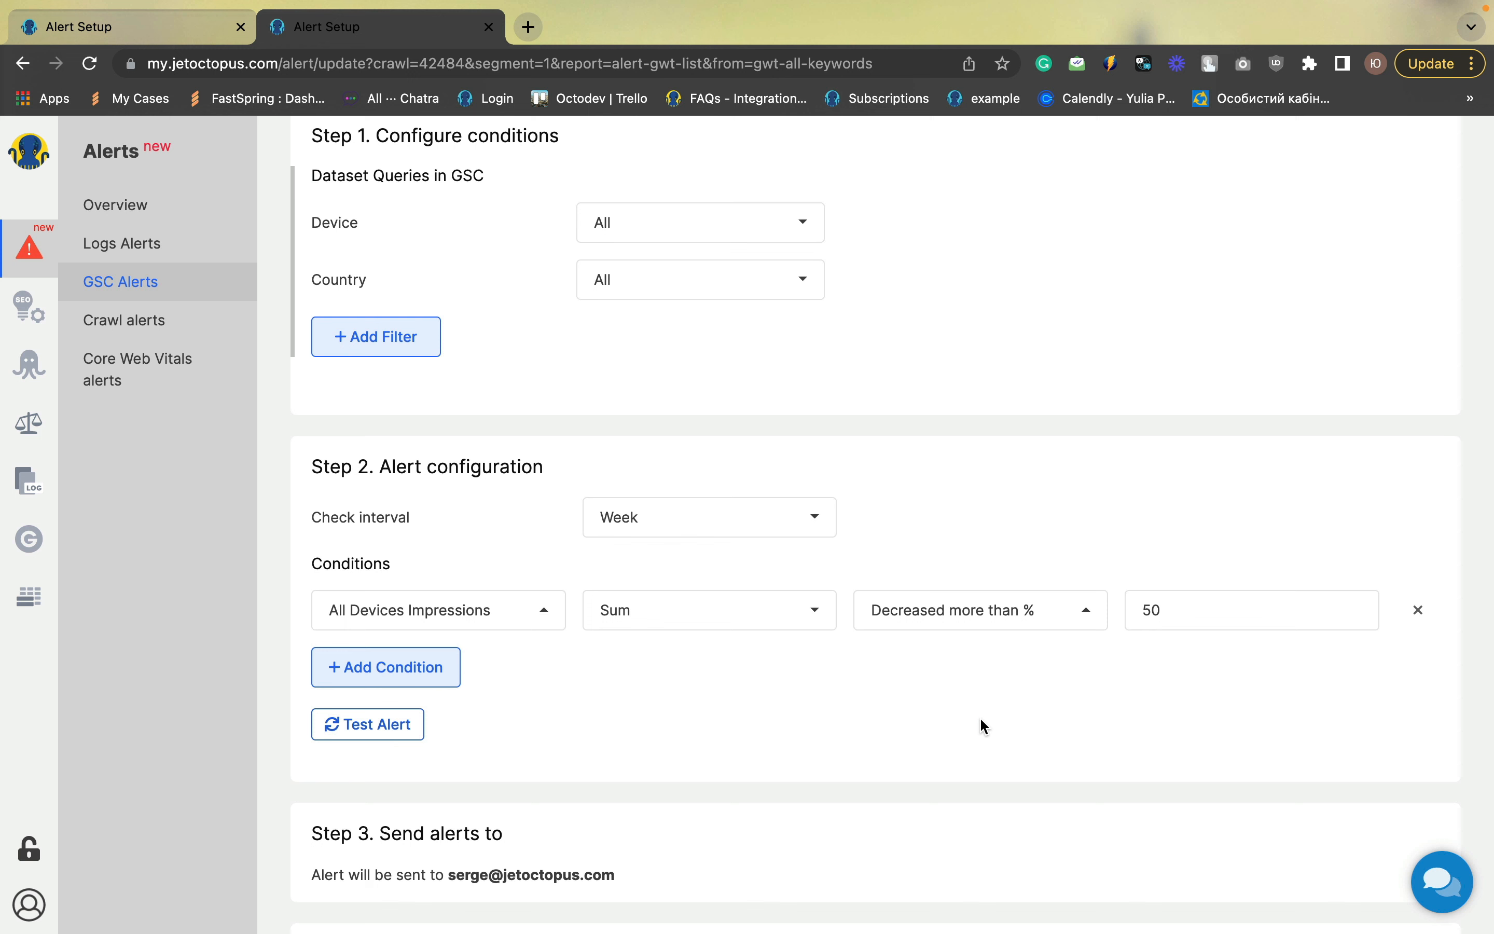
Title the alert "Impressions drop for 1 week" and save it
scroll(981, 719, "down", 5)
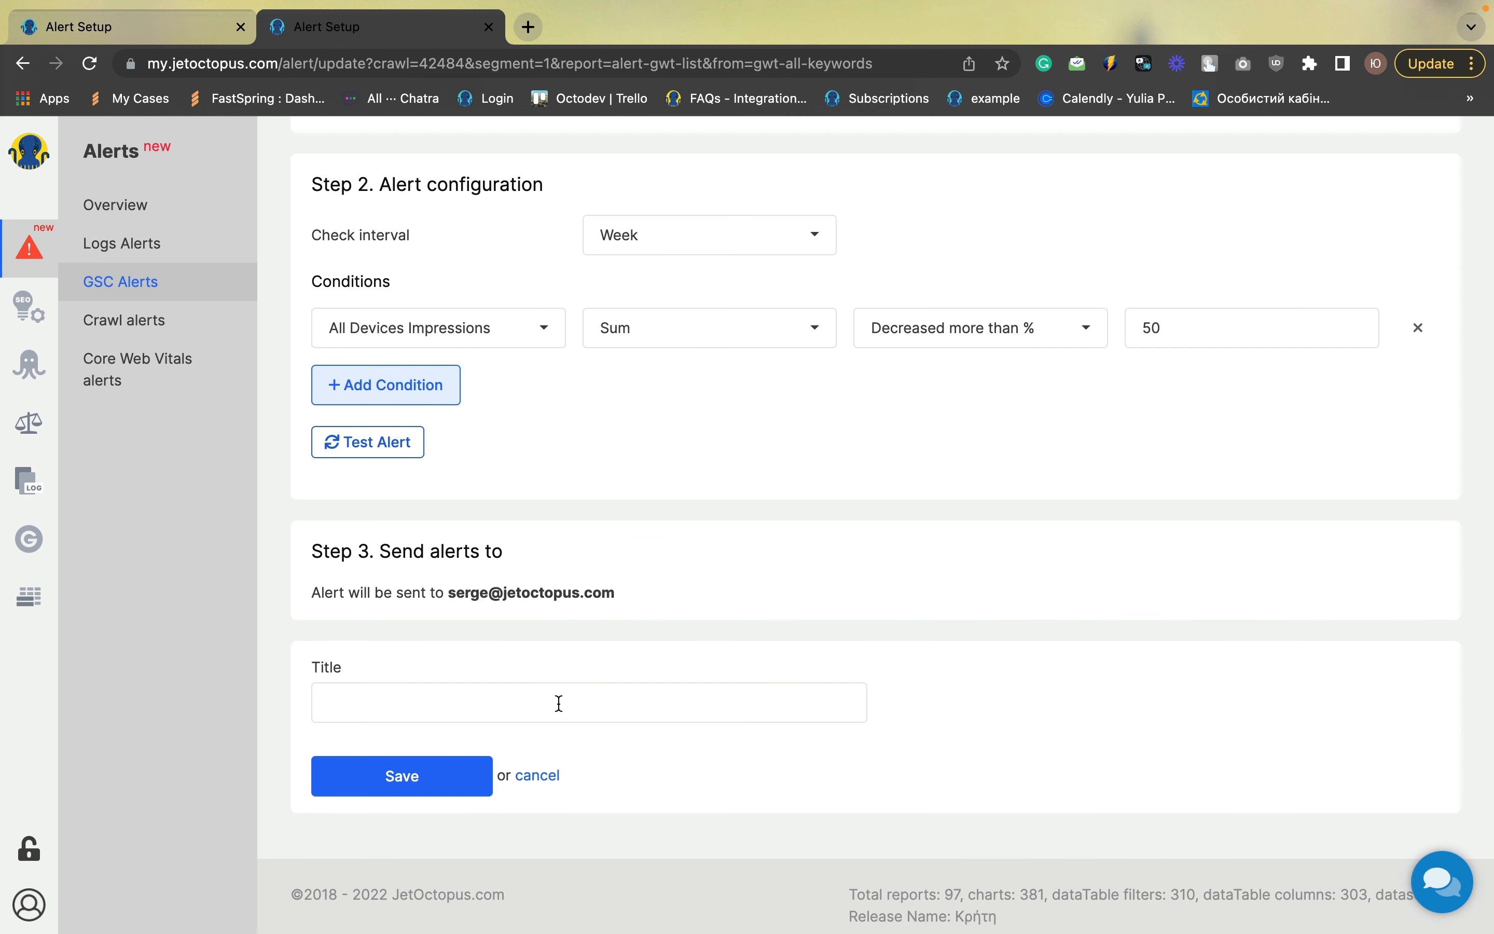
left_click(559, 704)
type("I")
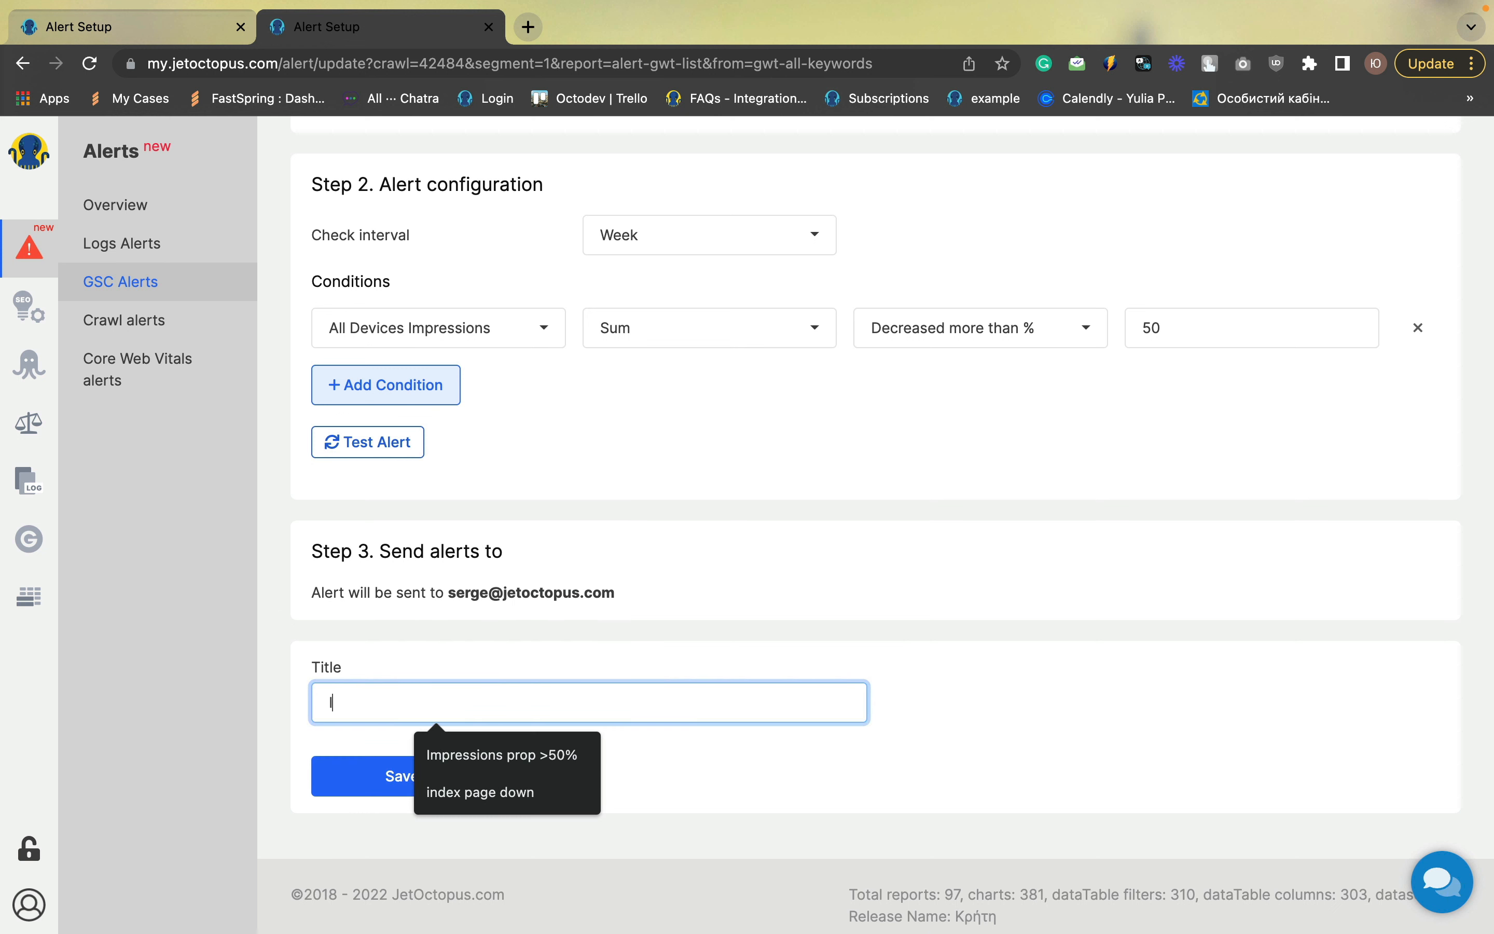
type("mpressions")
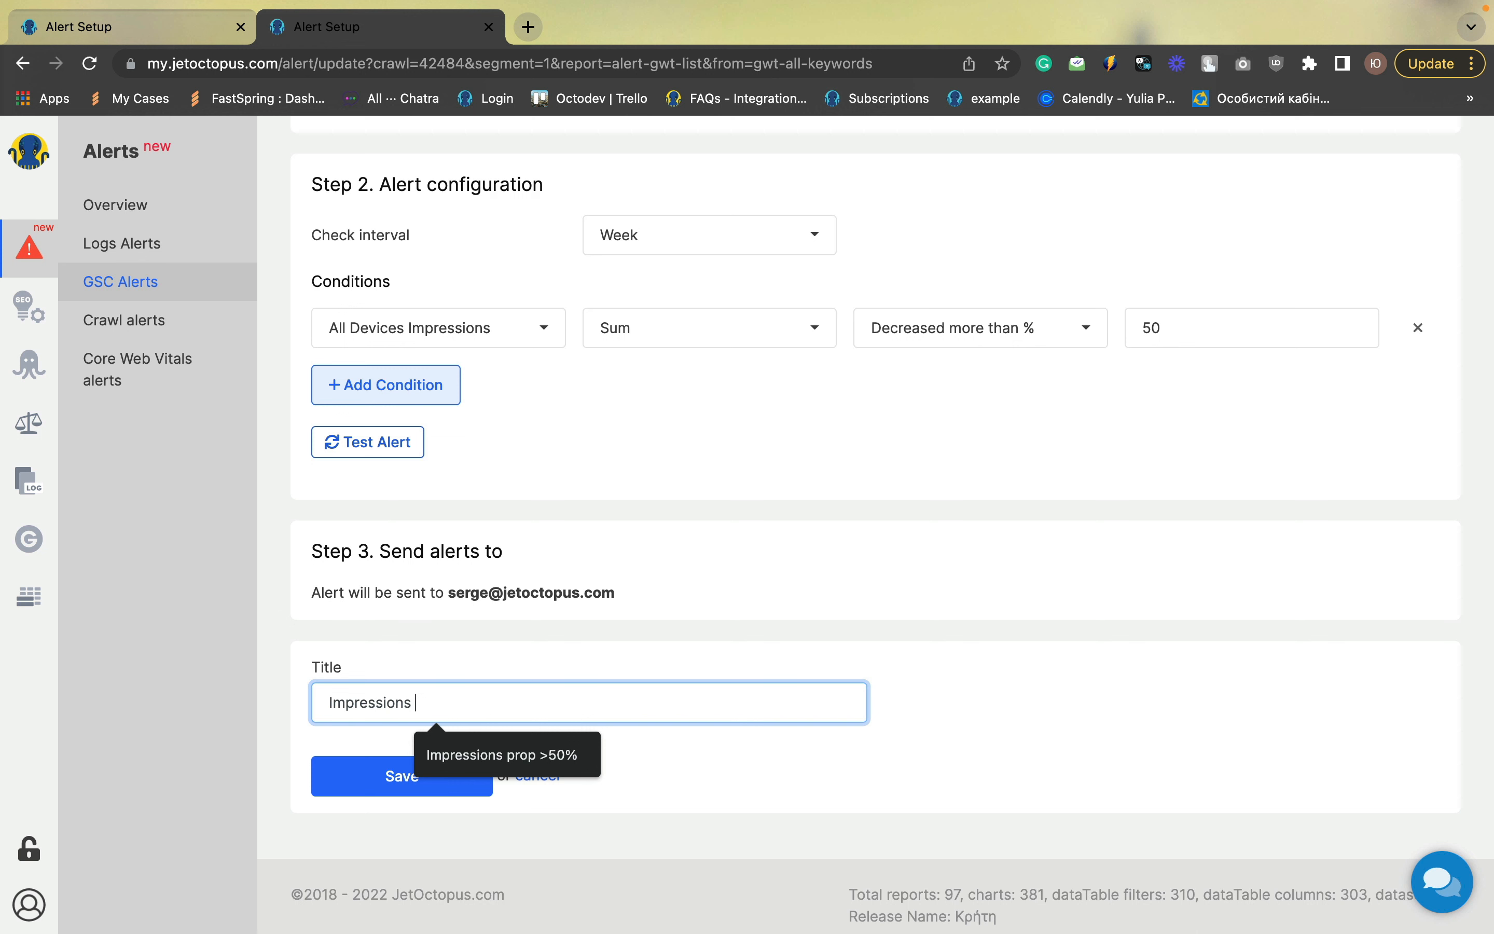
type(" drop ")
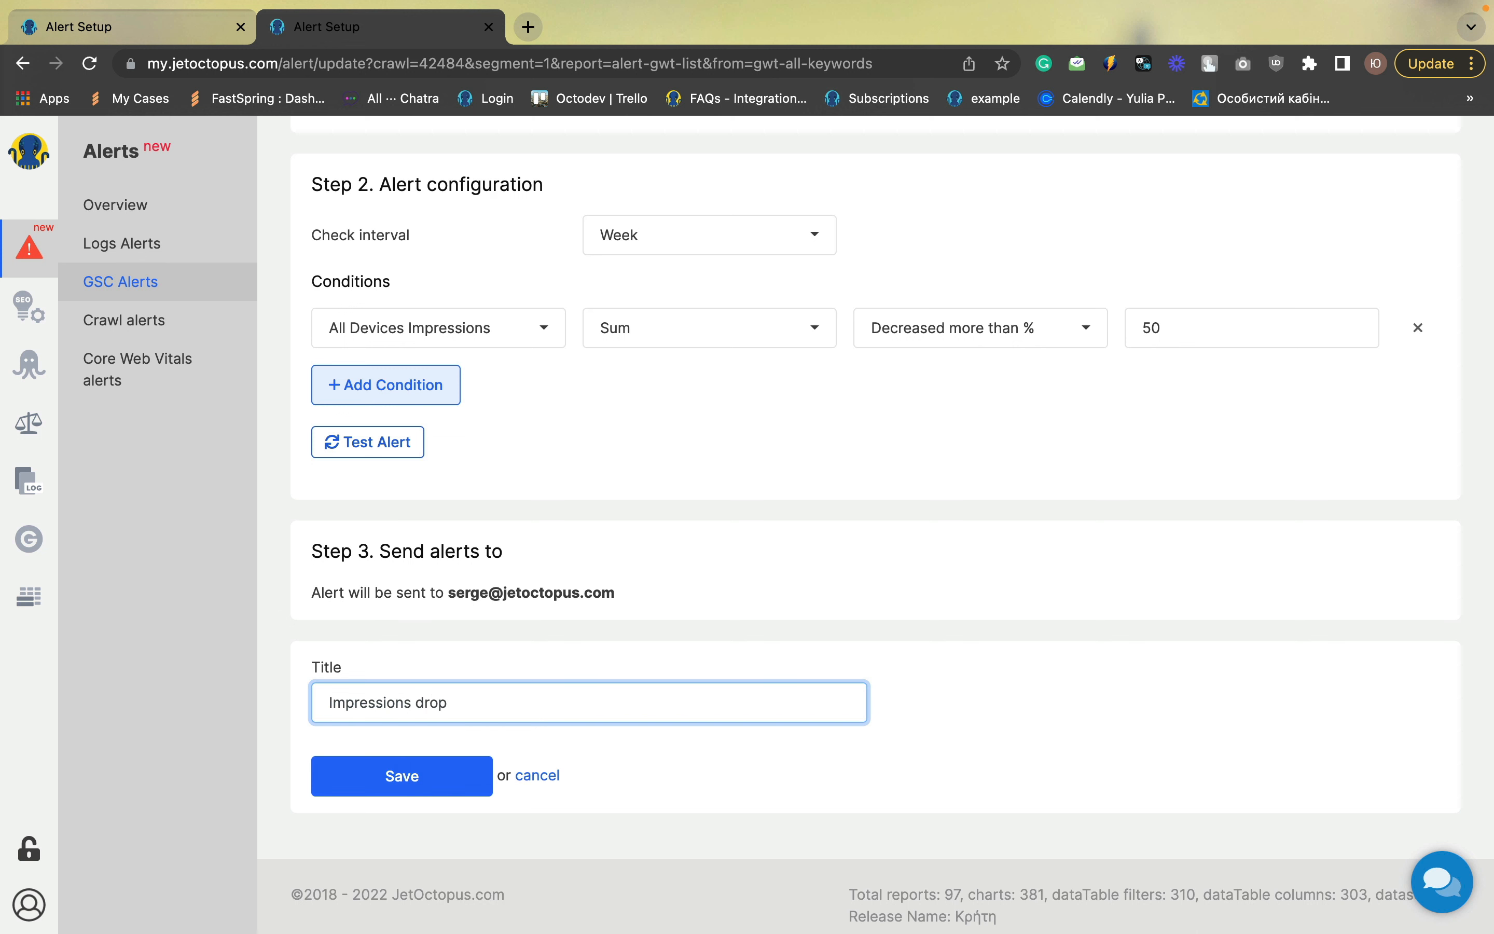
type("for 1 week")
left_click(414, 780)
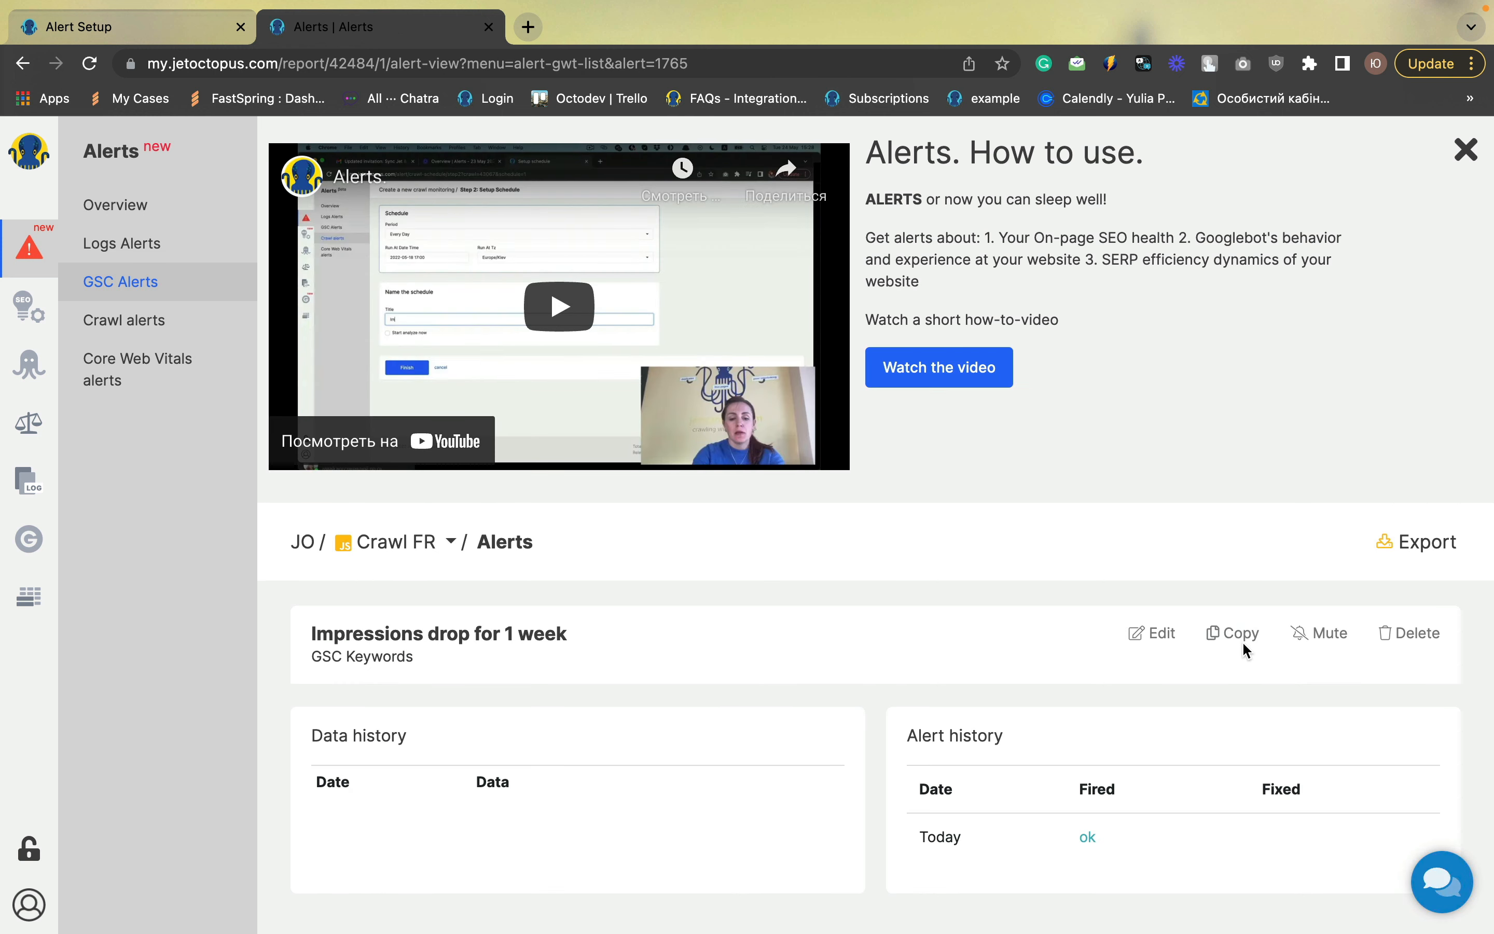
Copy the impressions alert and change its condition metric to the Sum of All Devices Clicks
left_click(1243, 638)
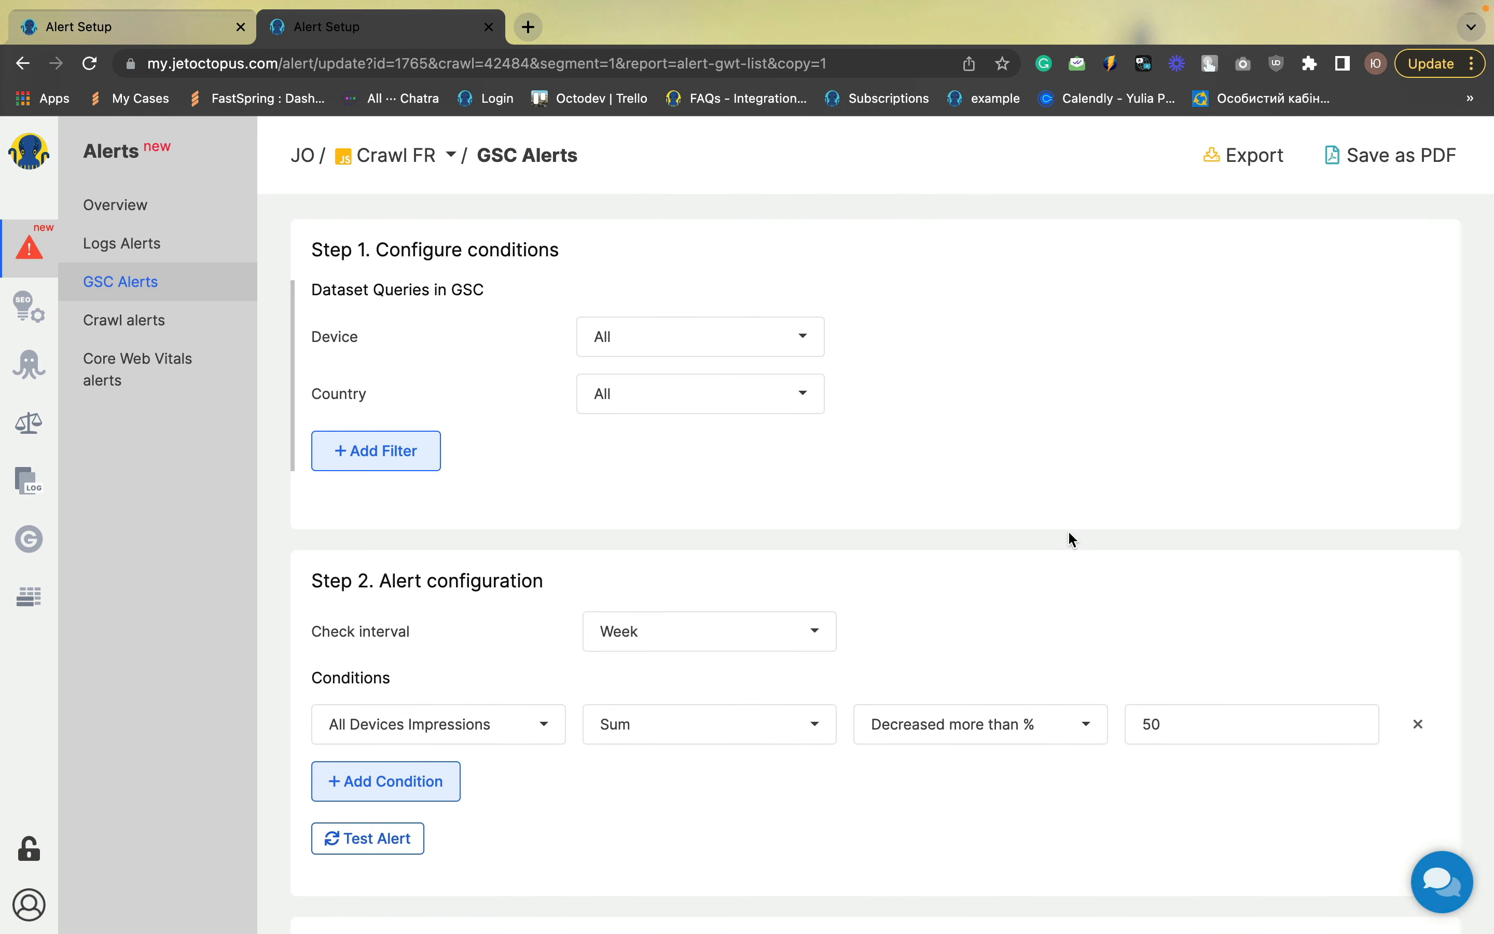
scroll(1069, 533, "down", 1)
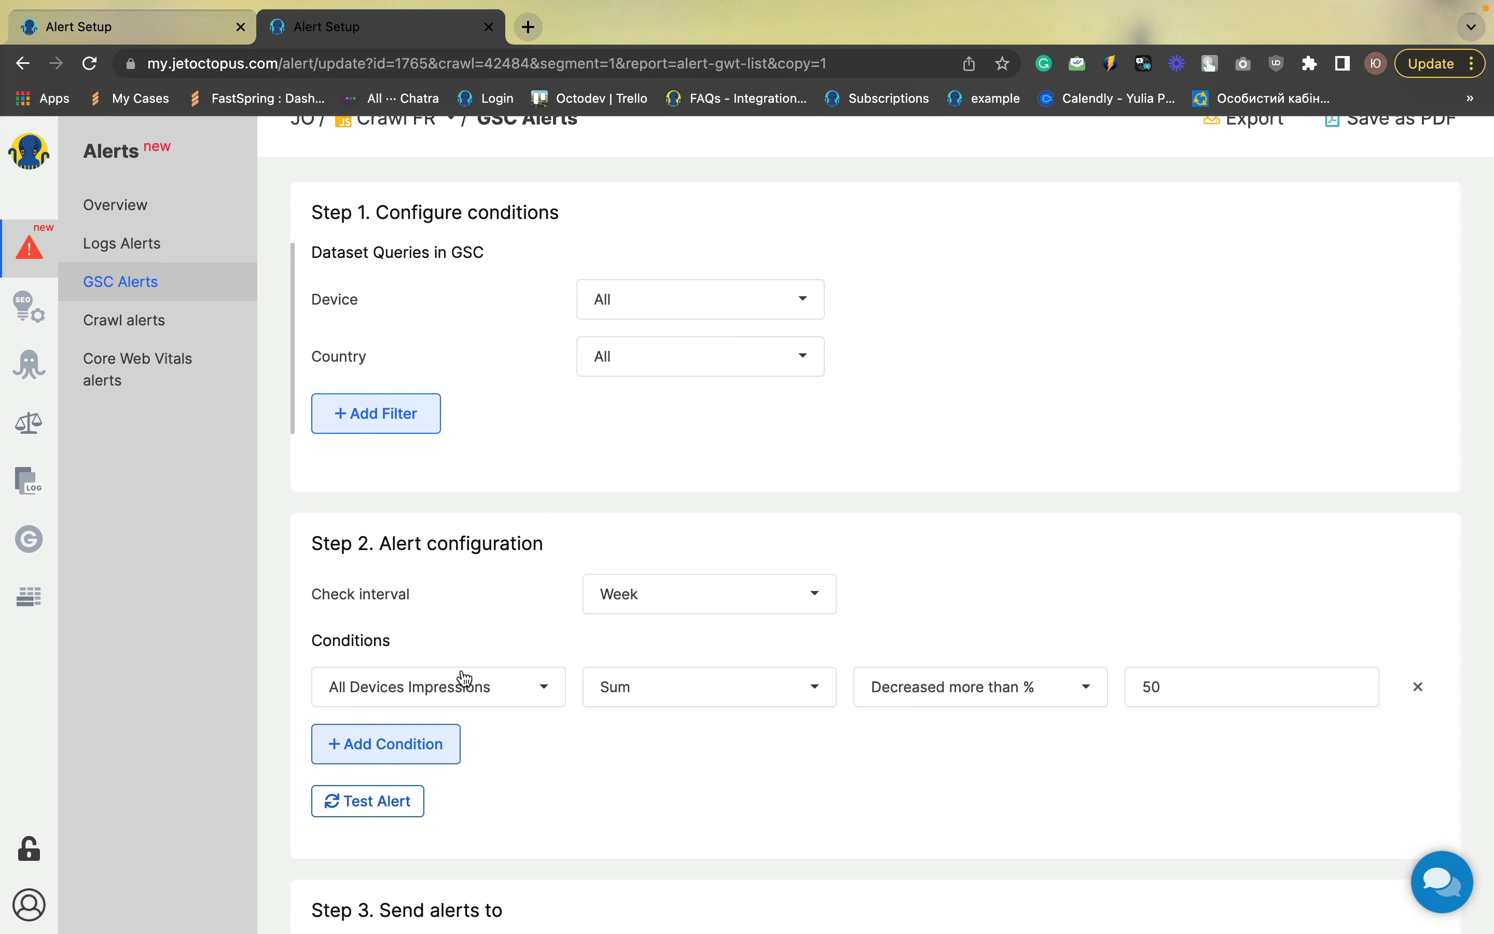
left_click(451, 687)
scroll(450, 818, "down", 4)
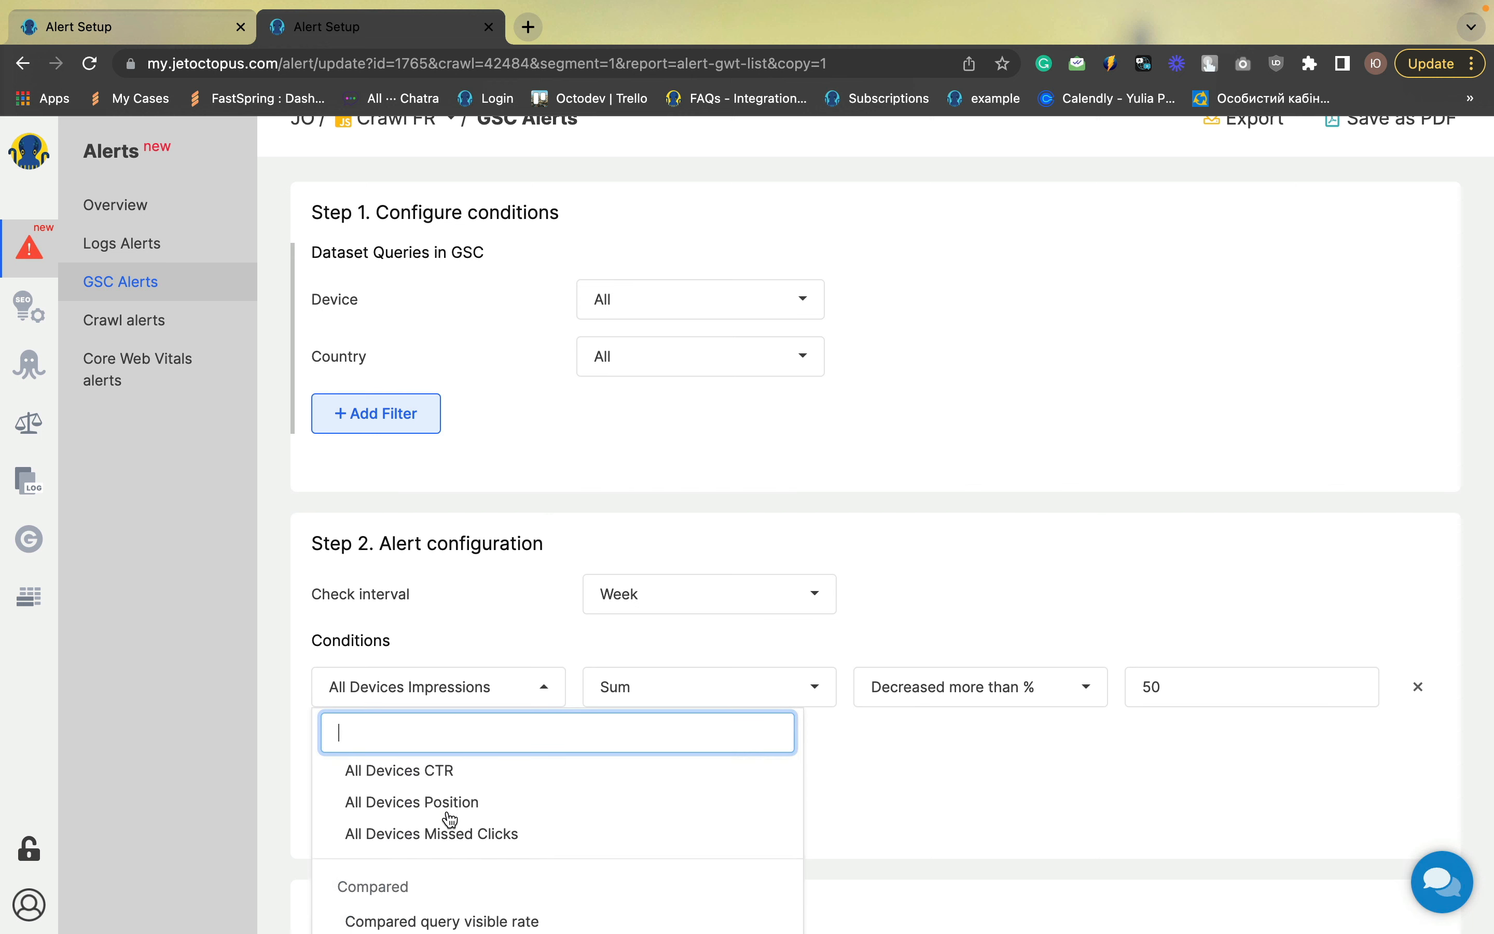
scroll(451, 818, "up", 1)
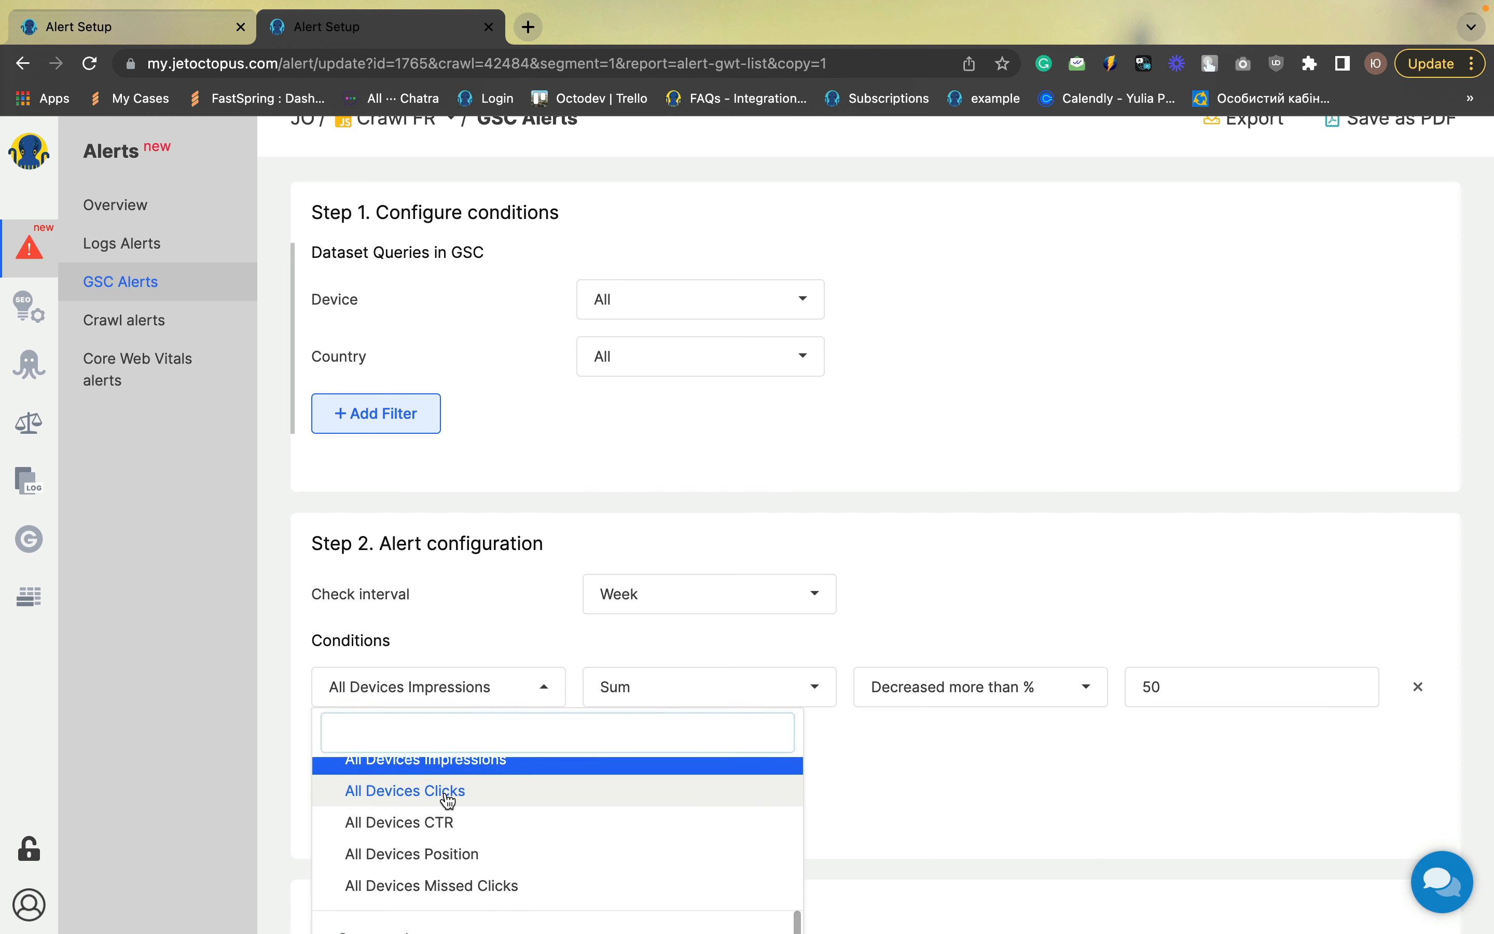
left_click(448, 791)
left_click(691, 693)
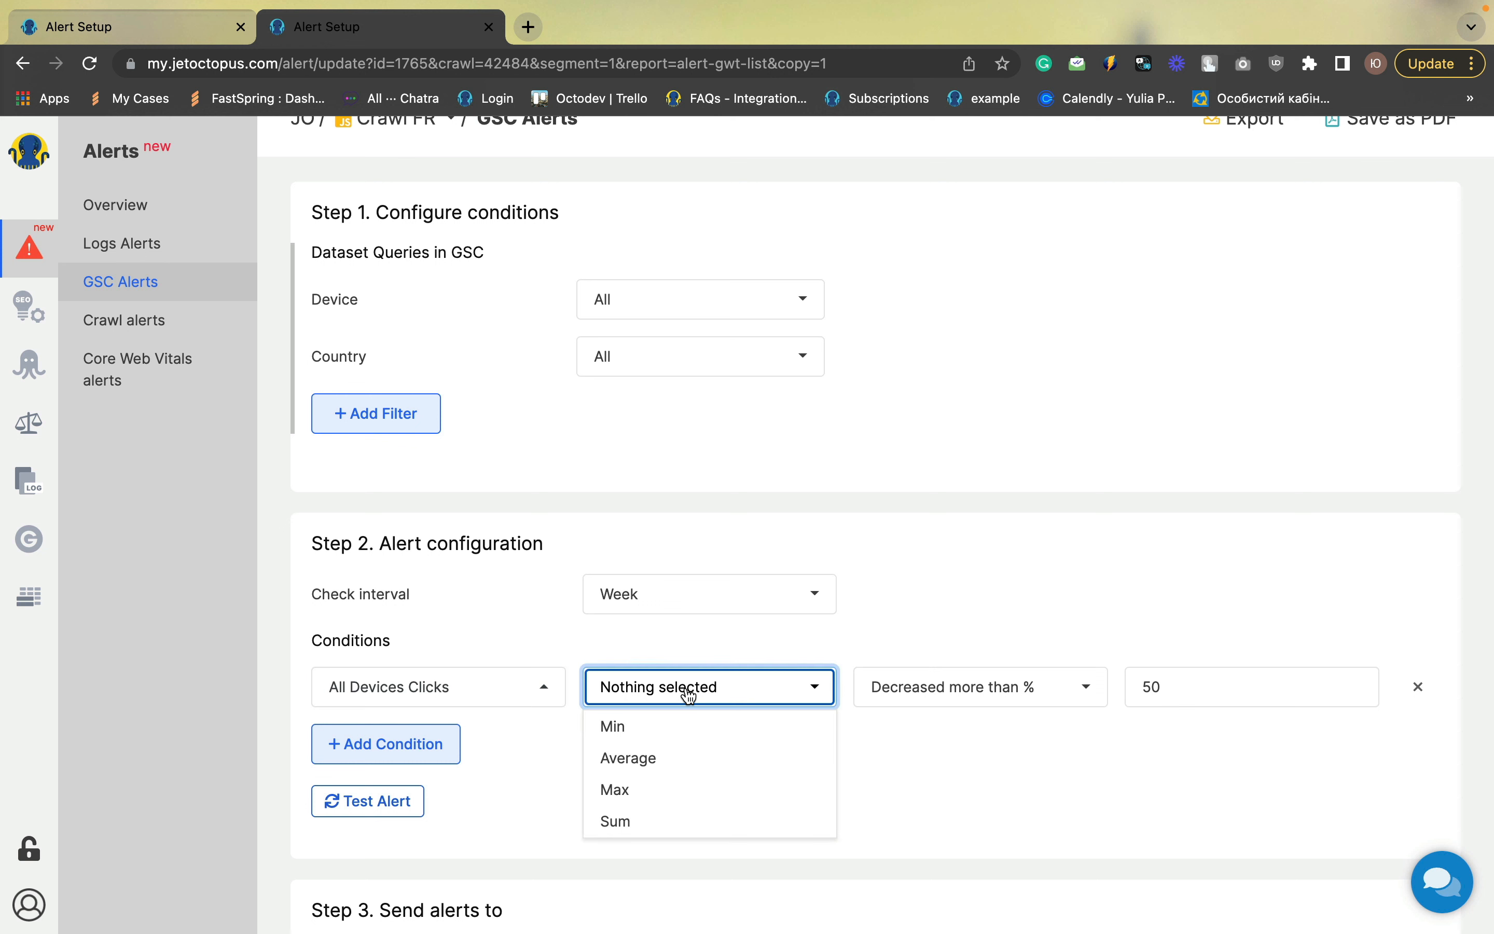
left_click(624, 821)
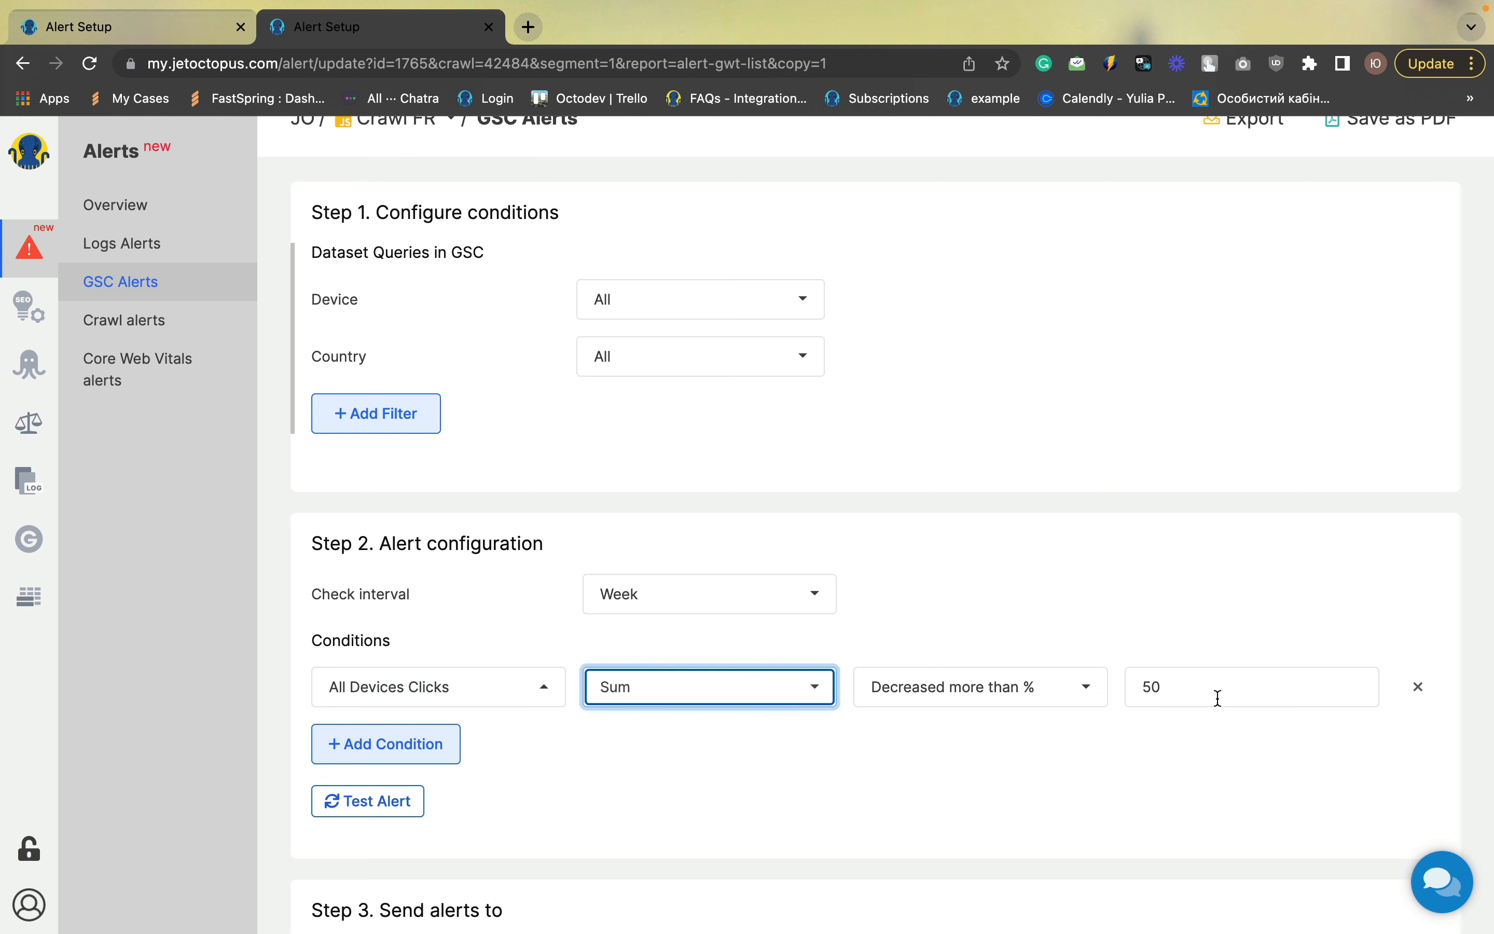
Retitle the copied alert "Clicks drop for 1 week" and save it
scroll(918, 790, "down", 2)
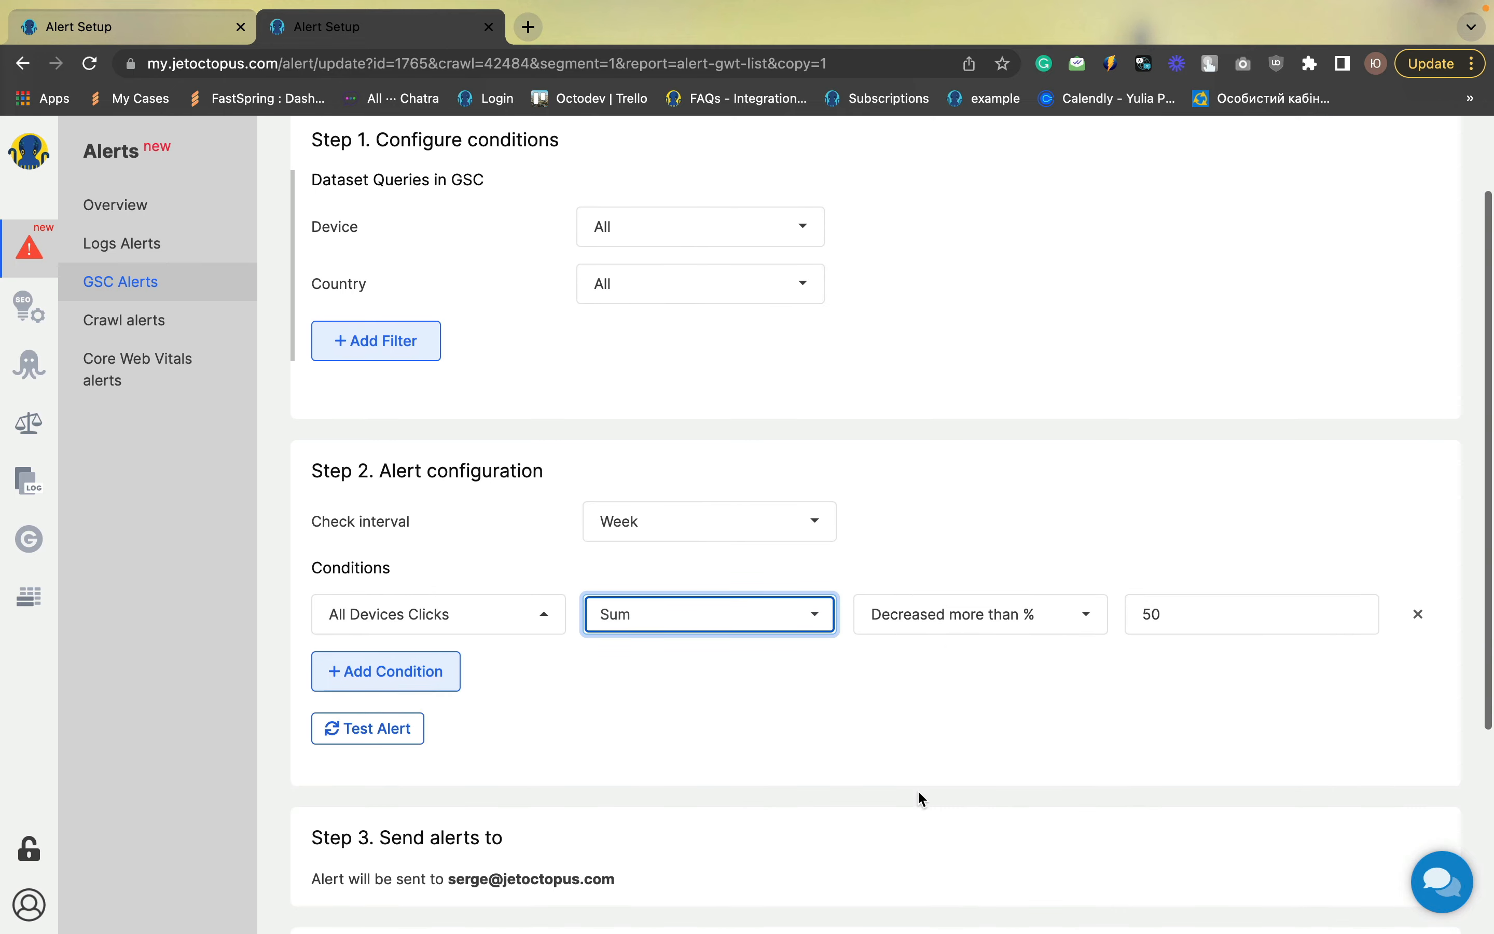
scroll(1035, 641, "down", 4)
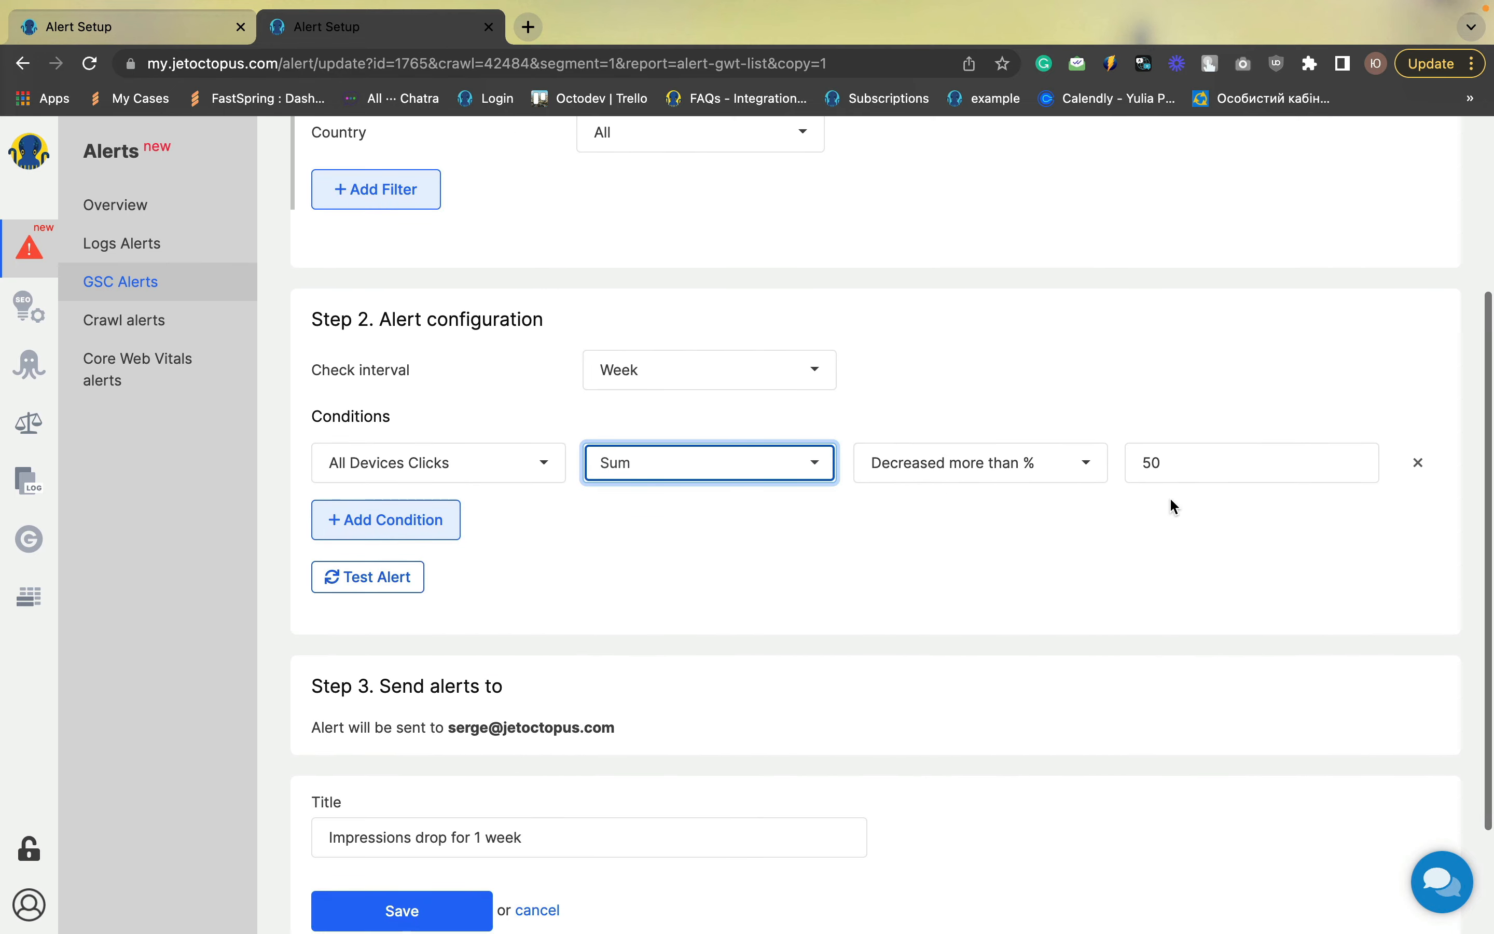
scroll(830, 636, "down", 3)
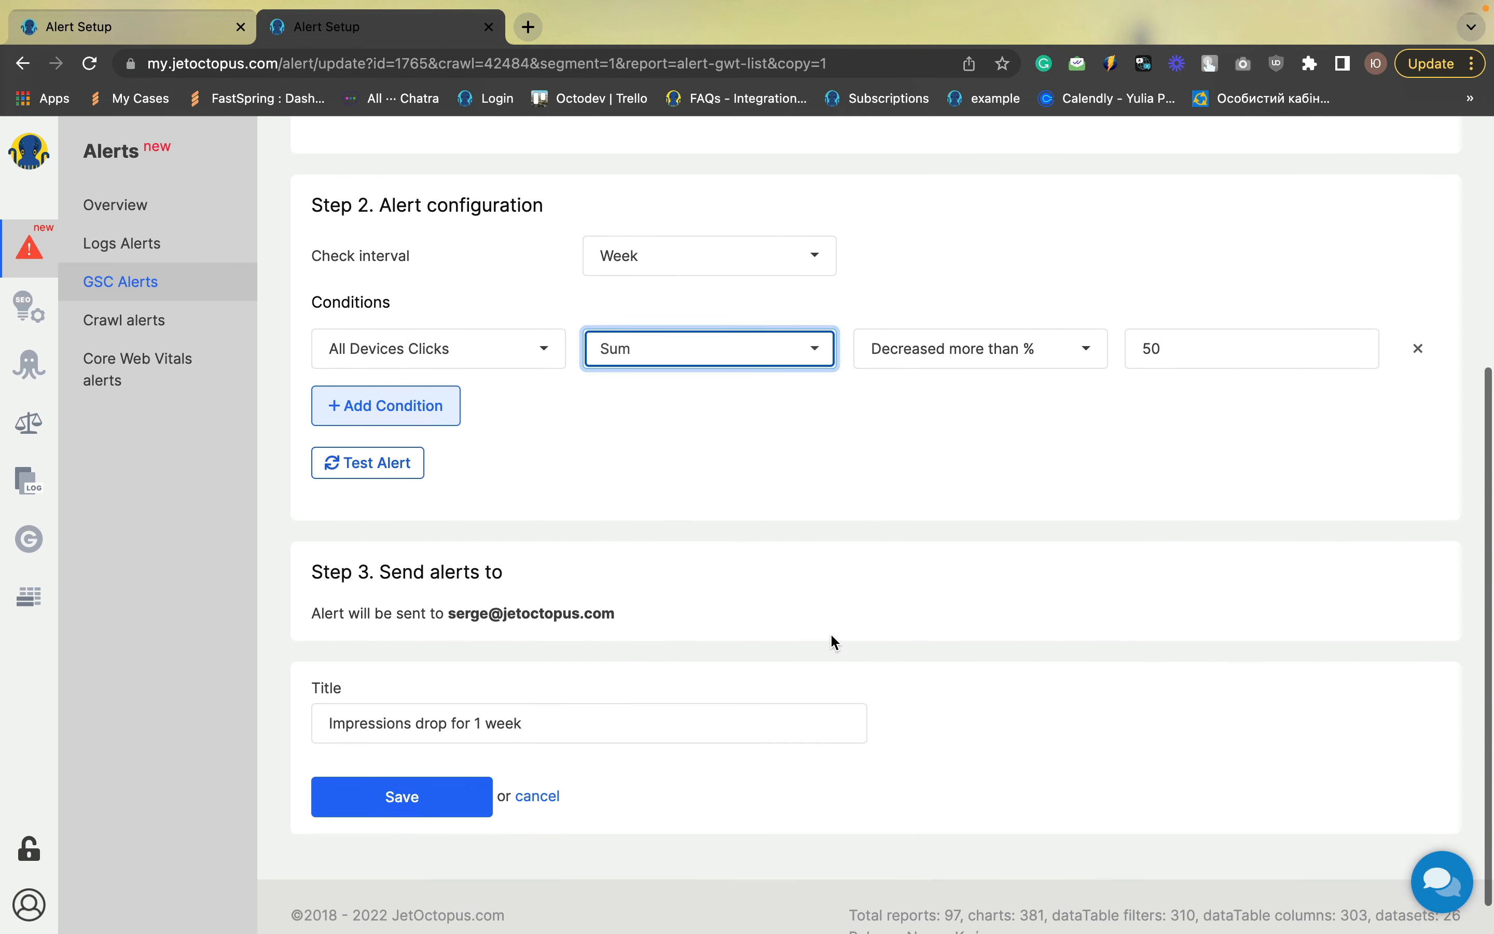
double_click(369, 704)
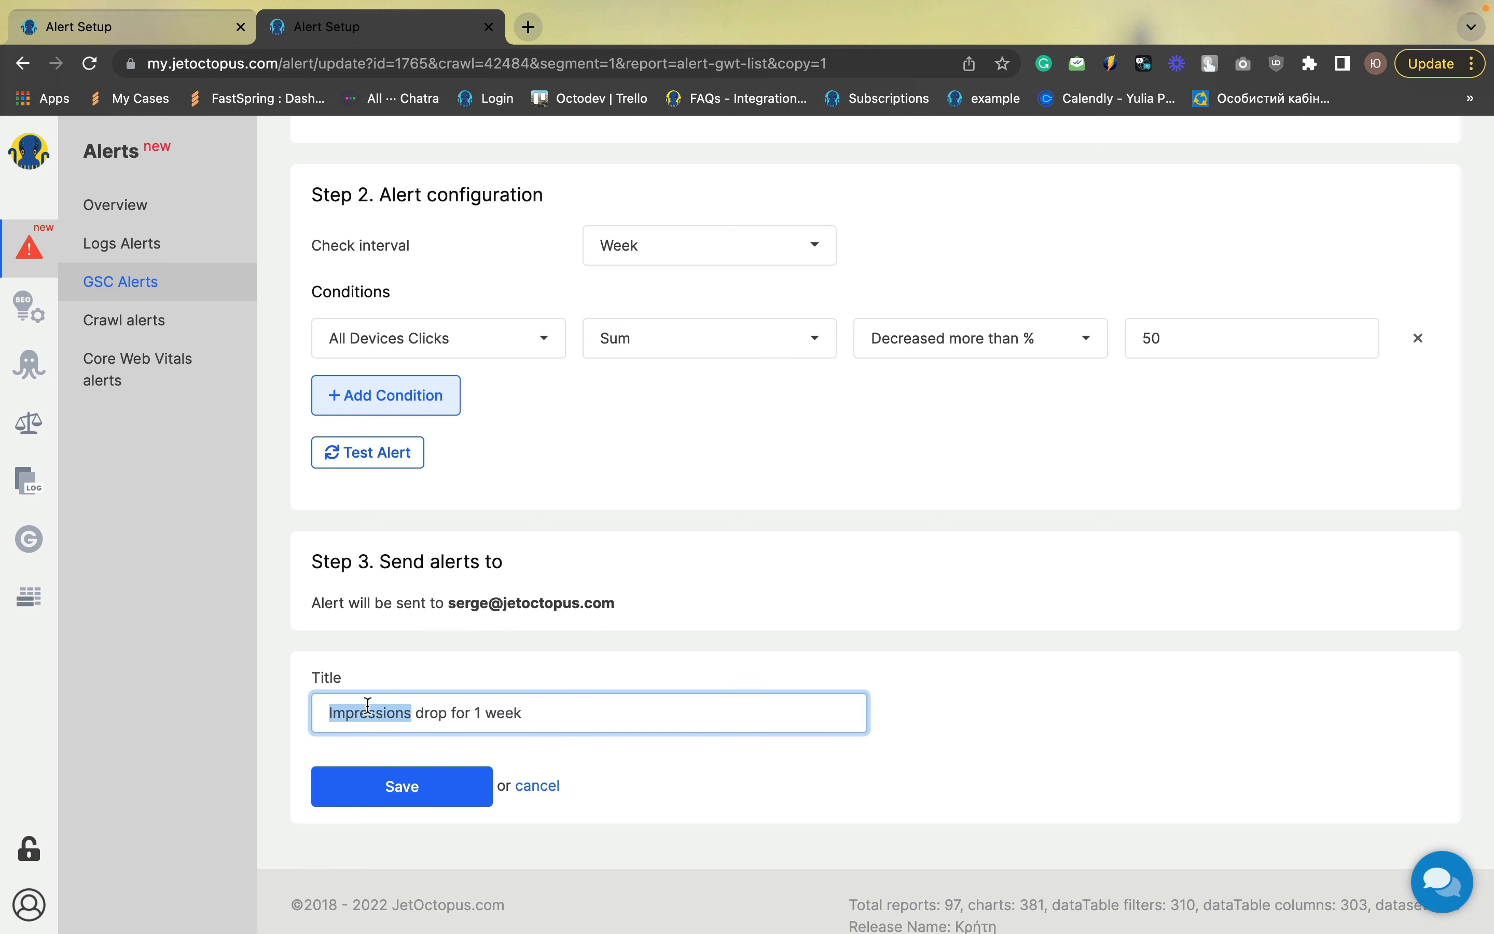
type("Clic")
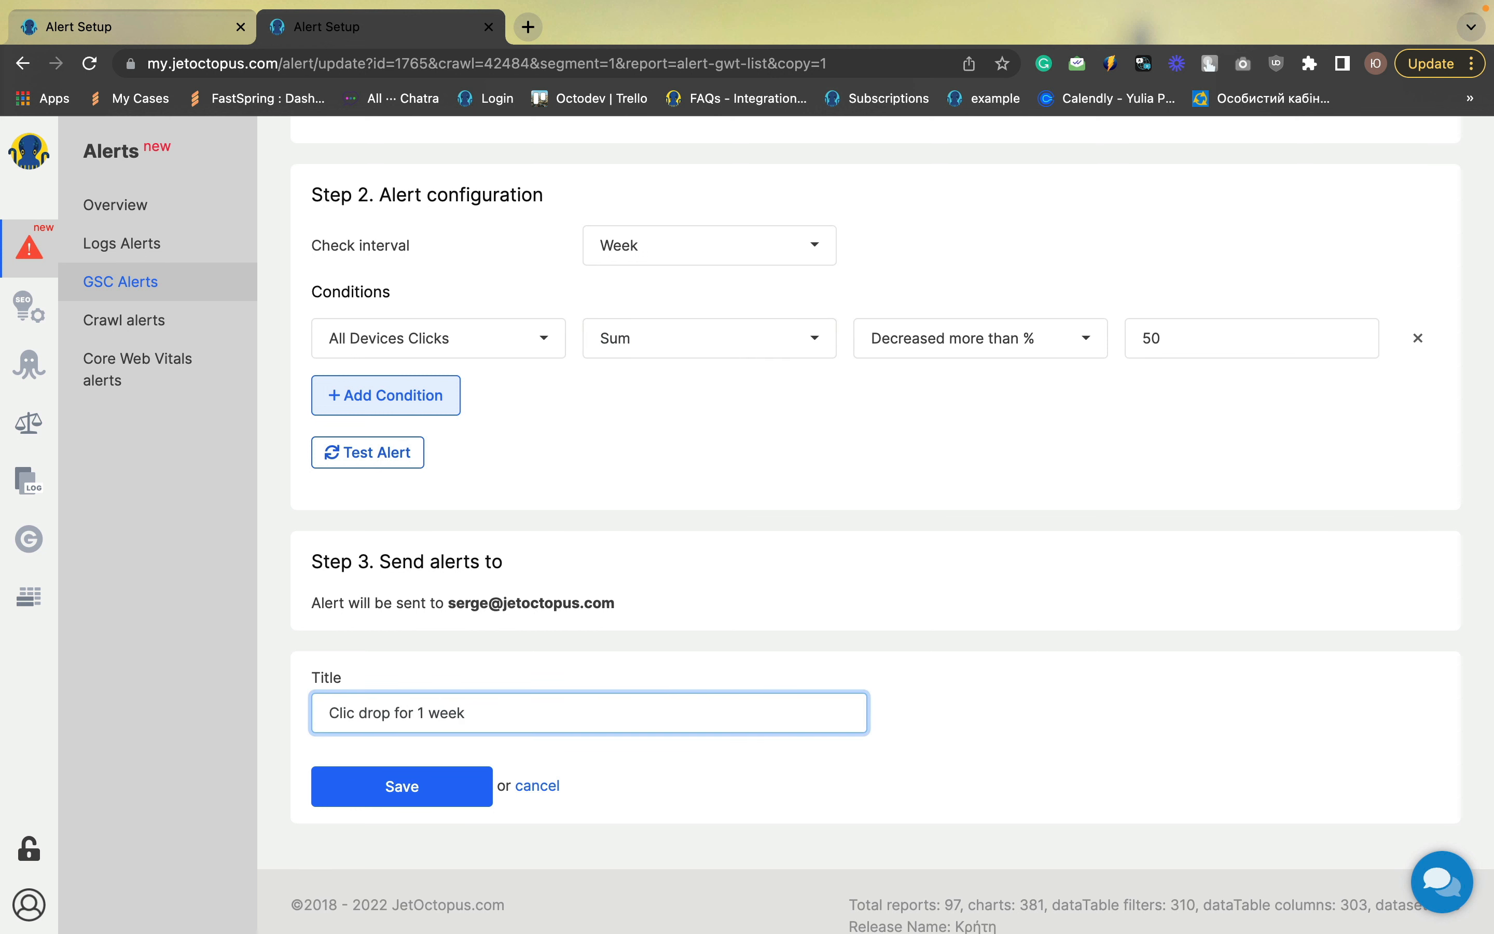
type("ks")
left_click(428, 792)
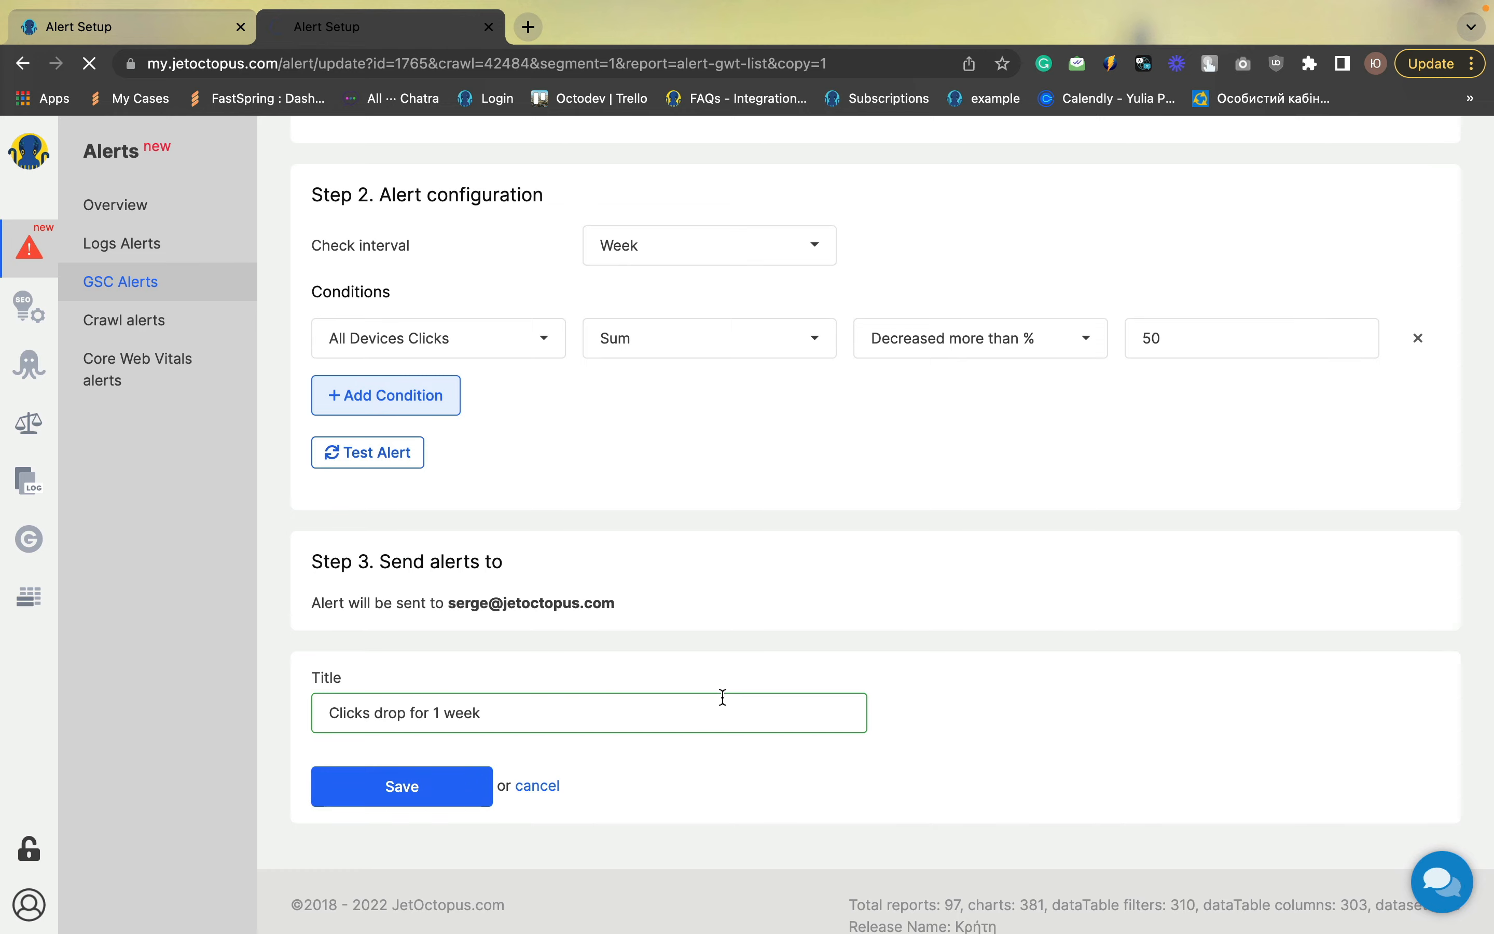
Copy the clicks alert and set its Country filter to United States
scroll(893, 584, "down", 2)
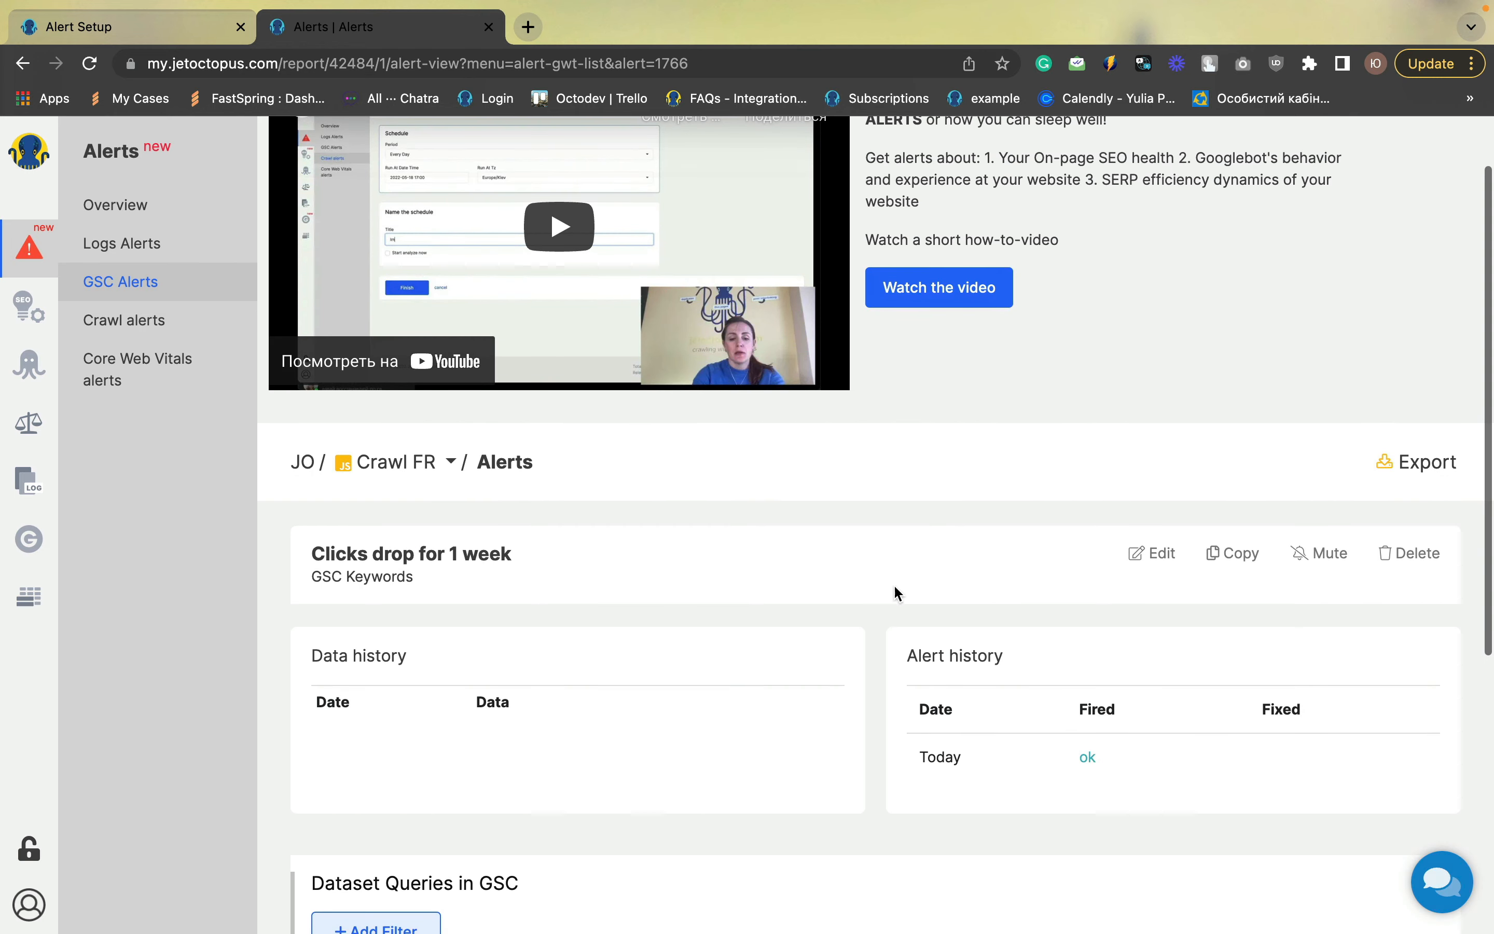
left_click(1232, 560)
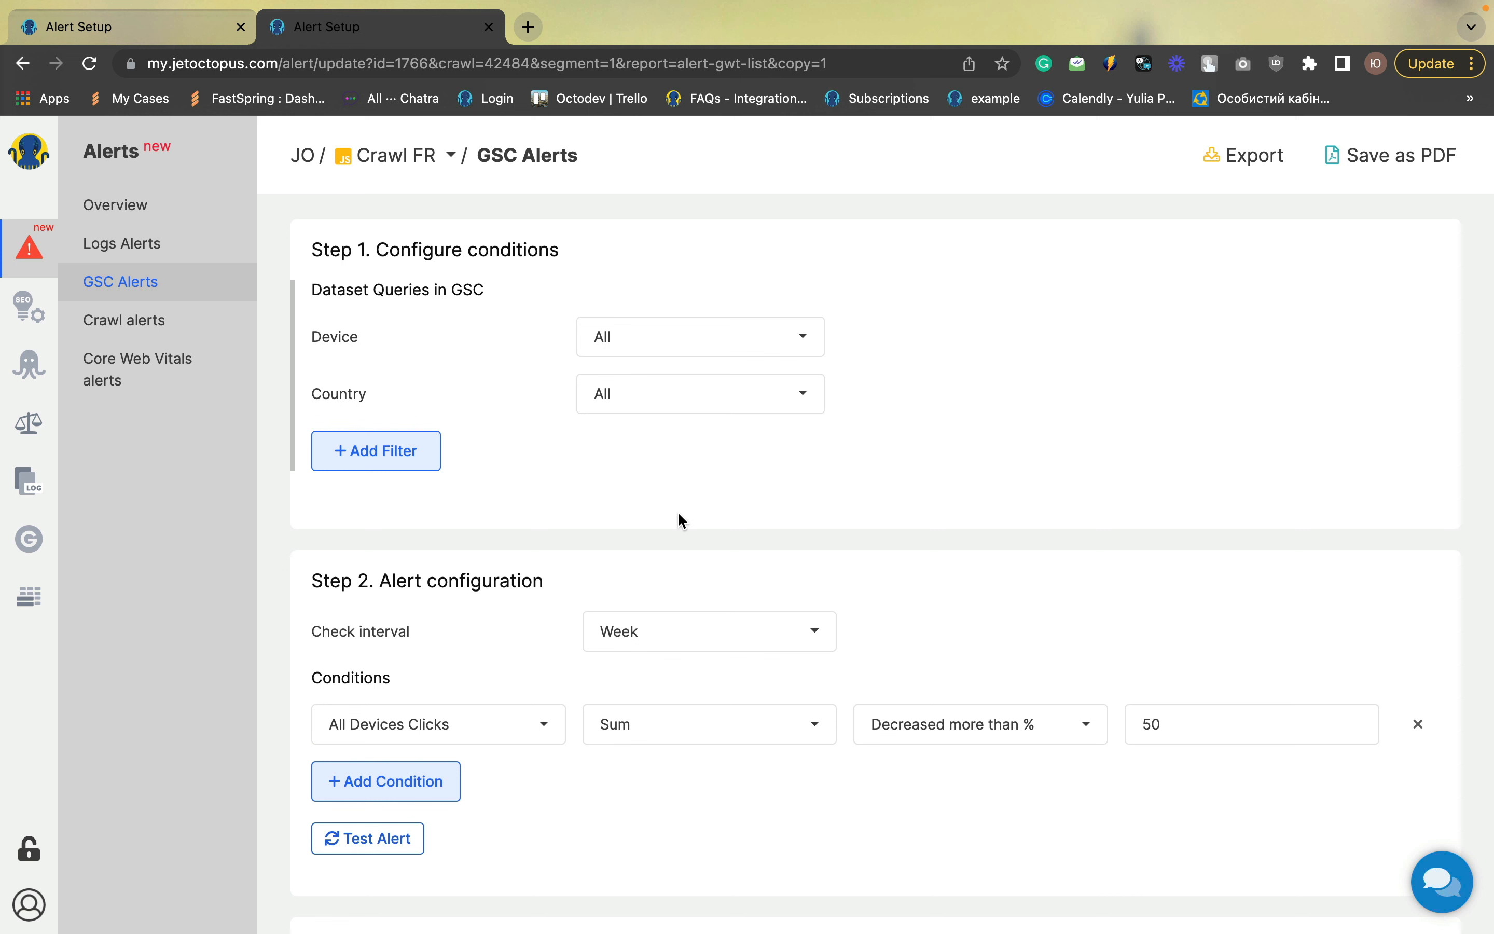
left_click(664, 400)
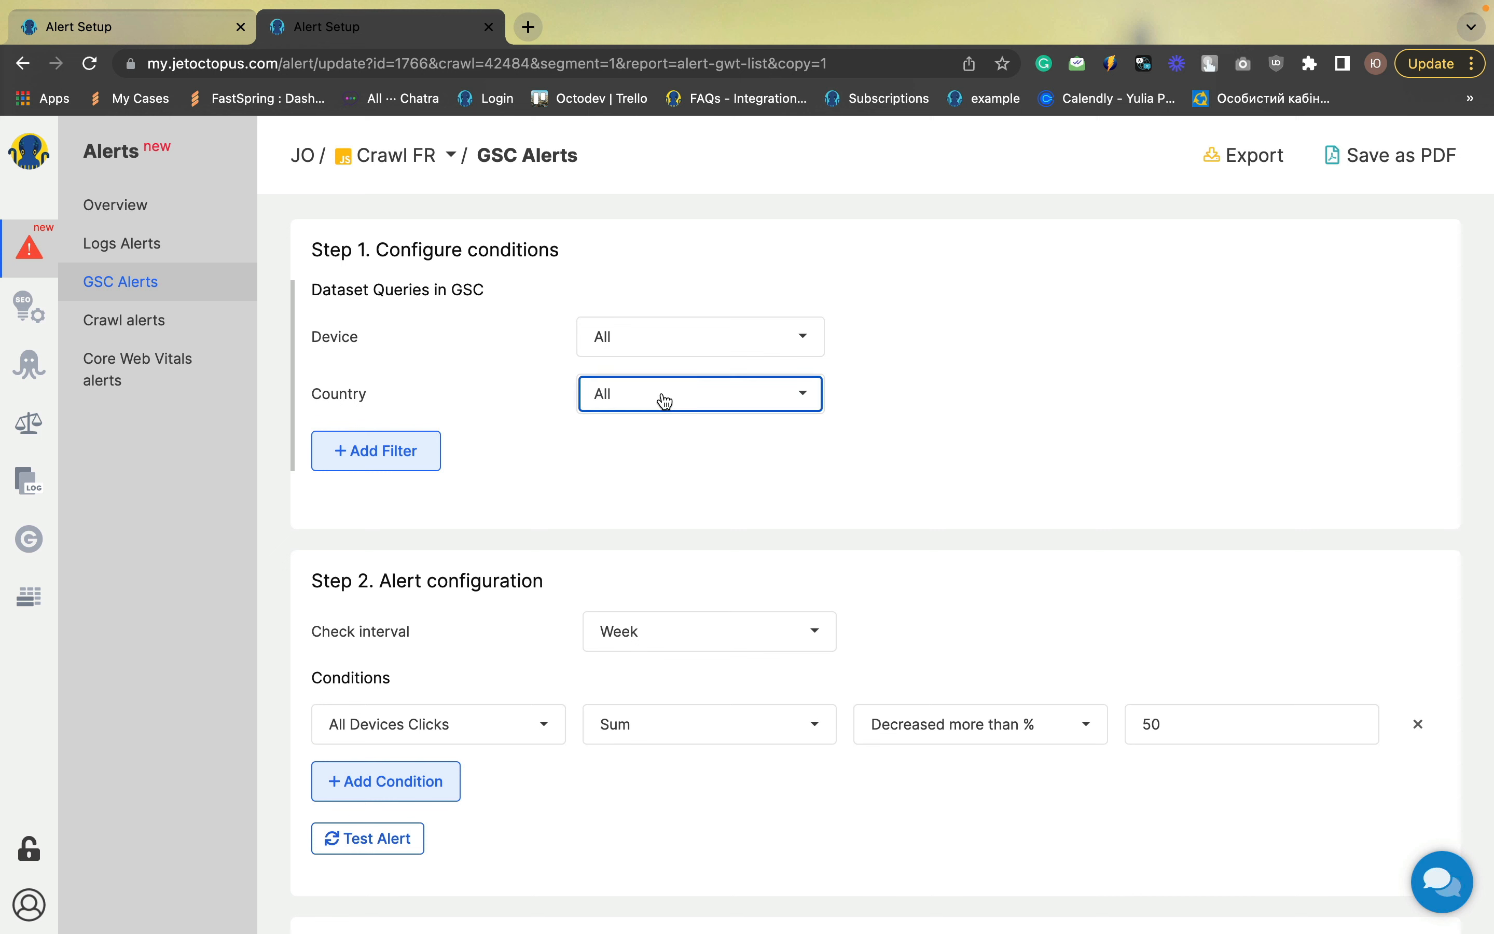
scroll(665, 401, "down", 20)
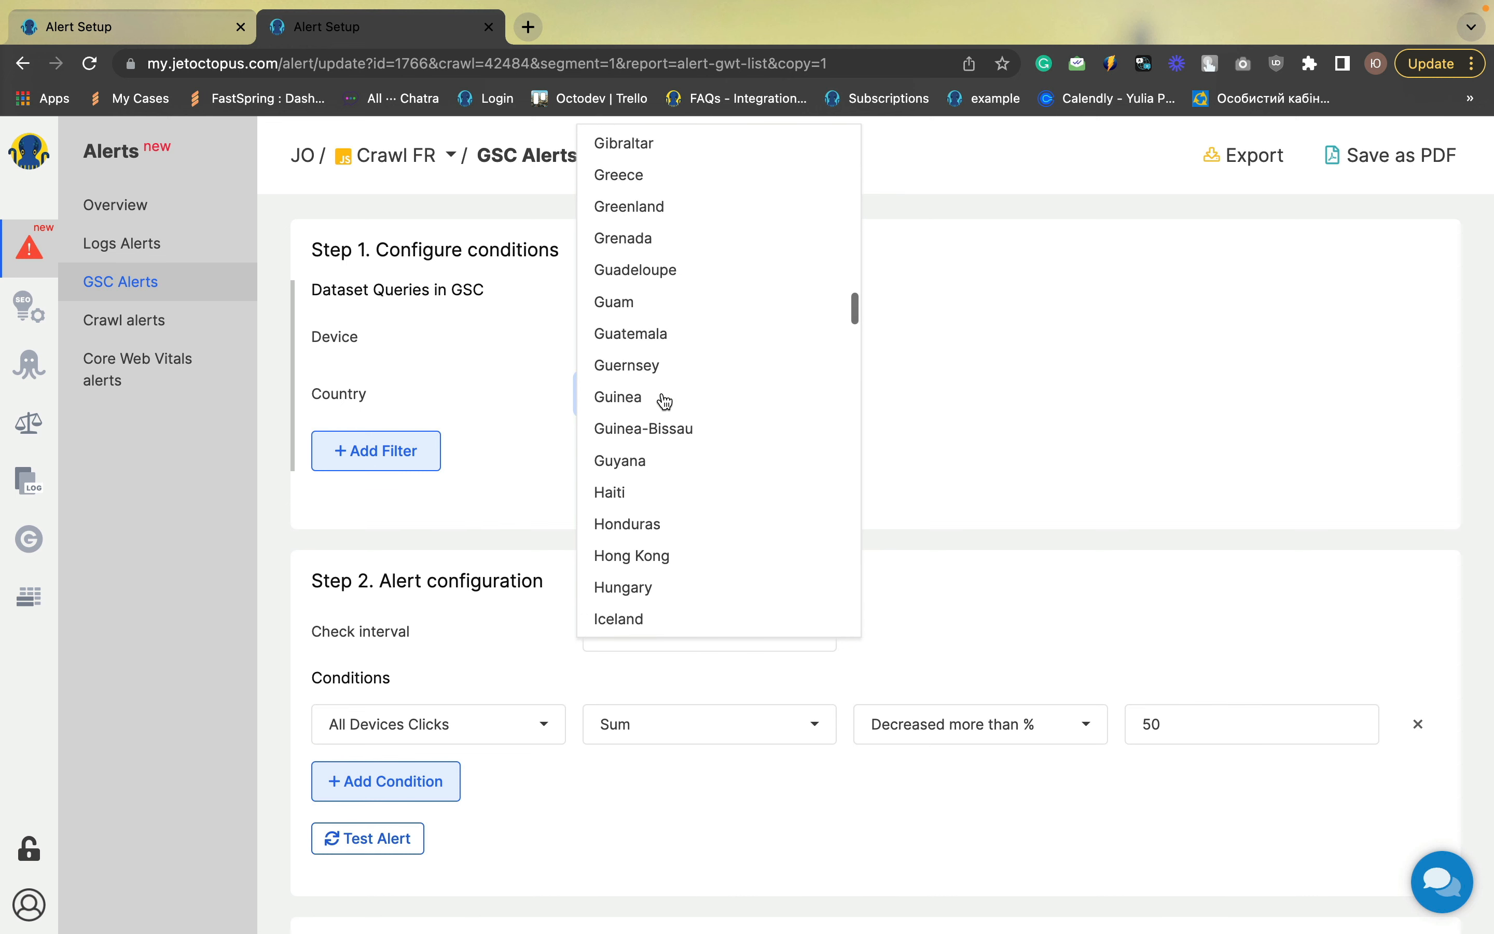
scroll(666, 401, "down", 20)
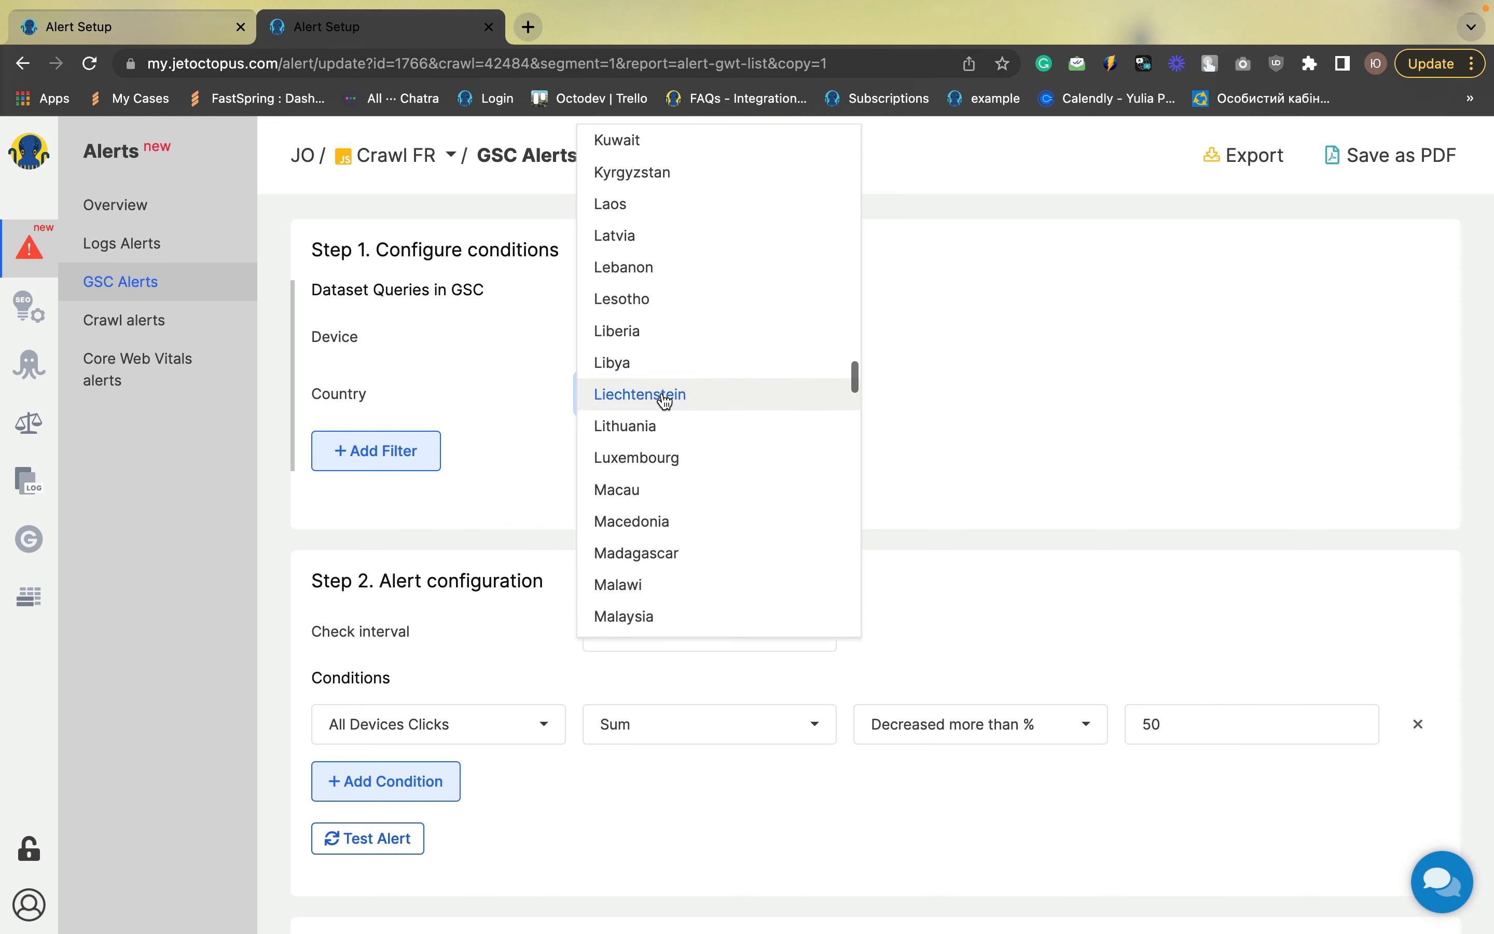
left_click(667, 234)
left_click(548, 464)
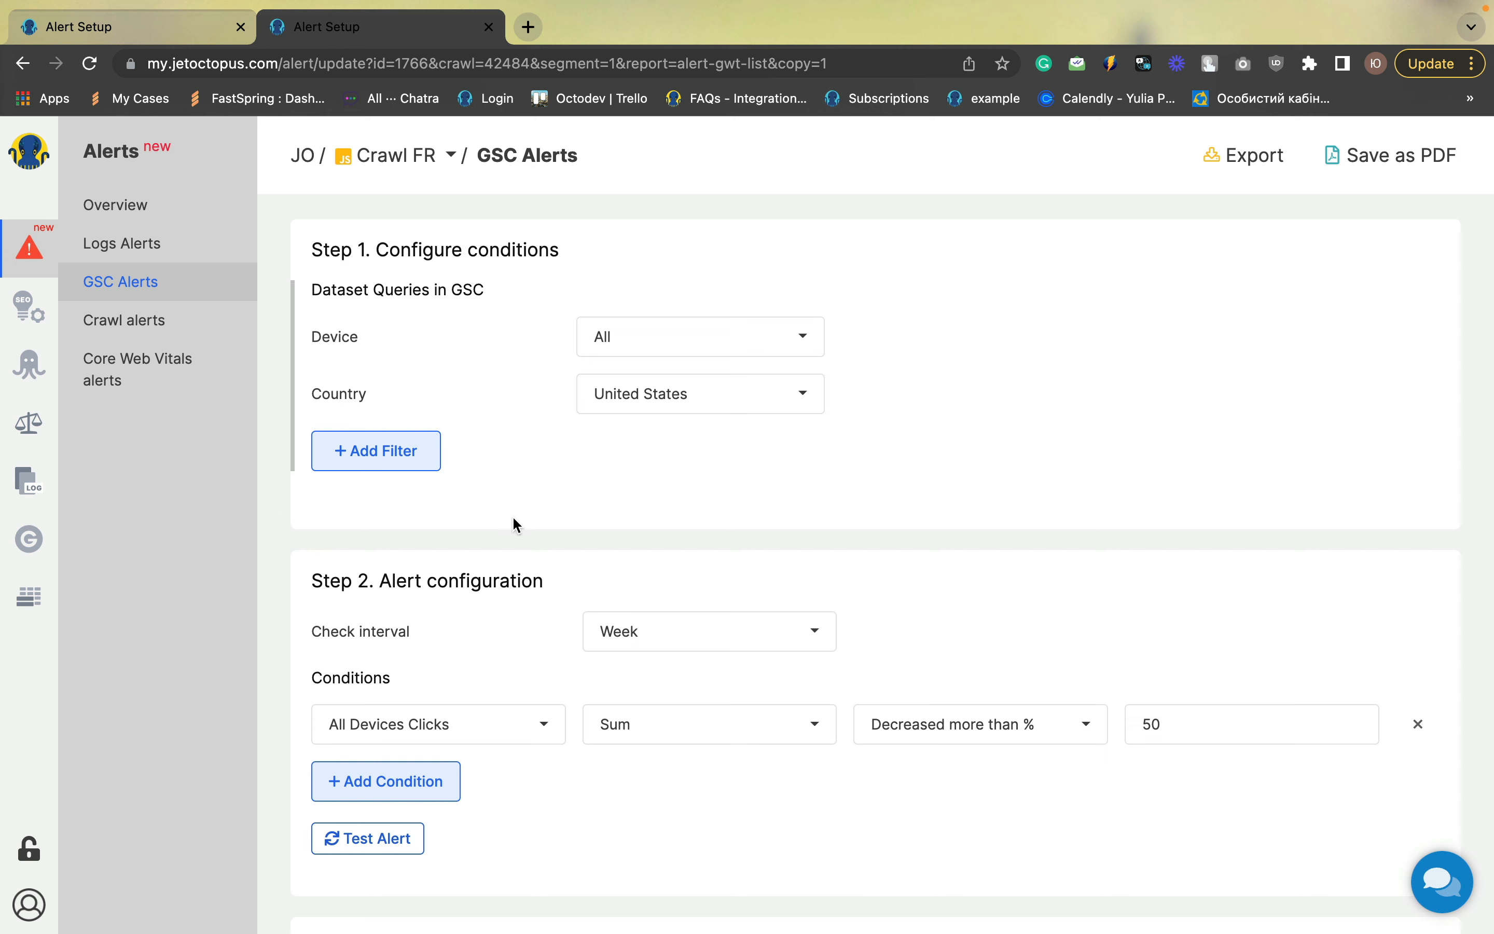
Change the condition metric to the Sum of All Devices CTR
scroll(592, 507, "down", 3)
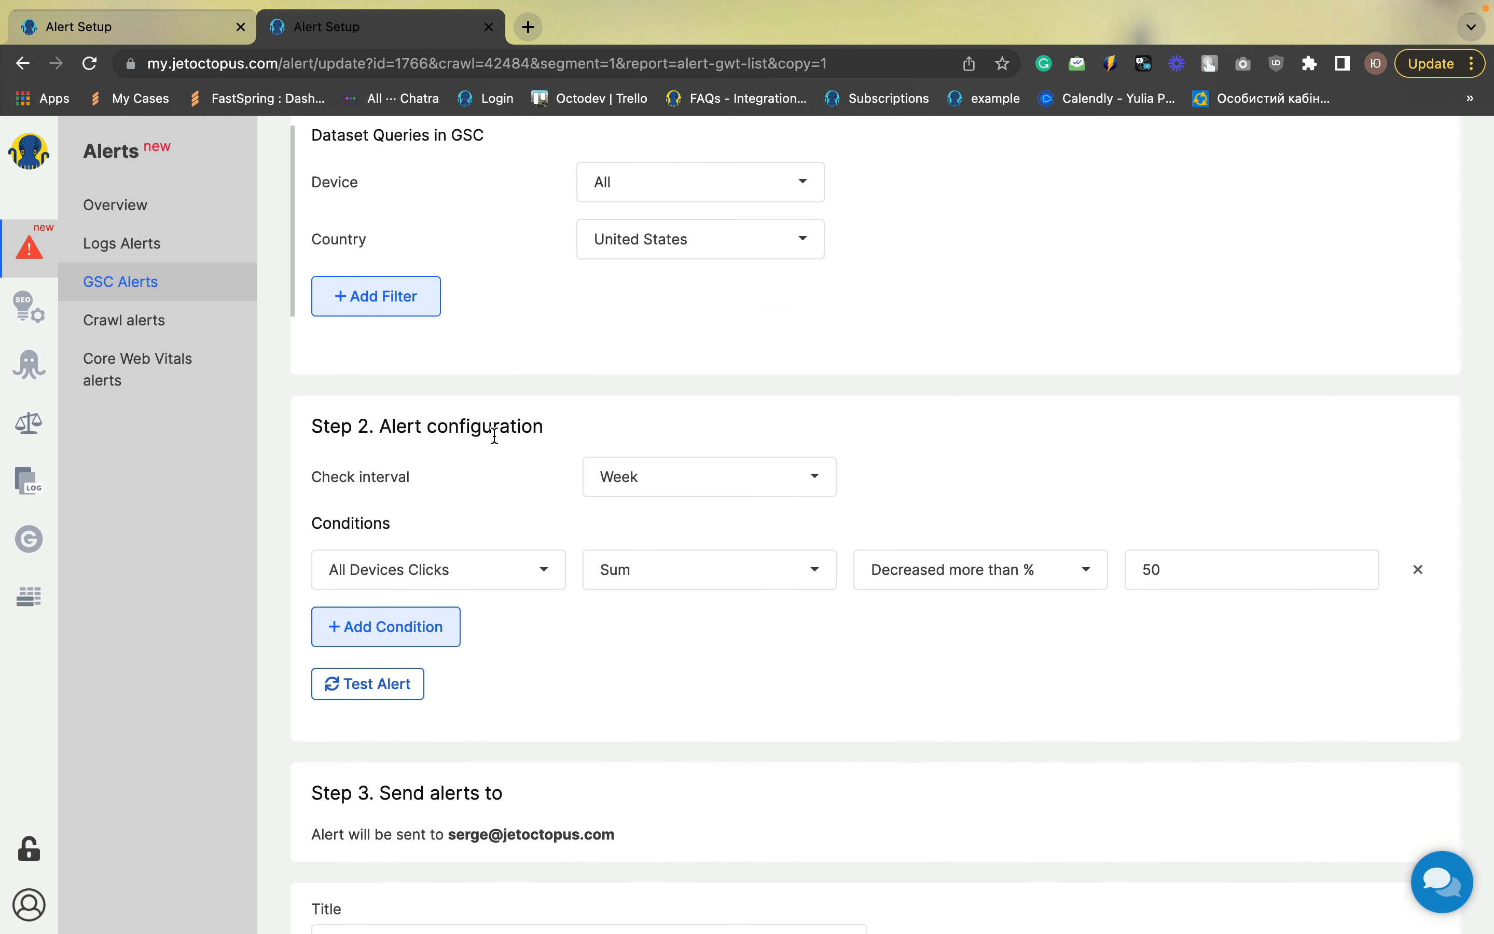
left_click(464, 570)
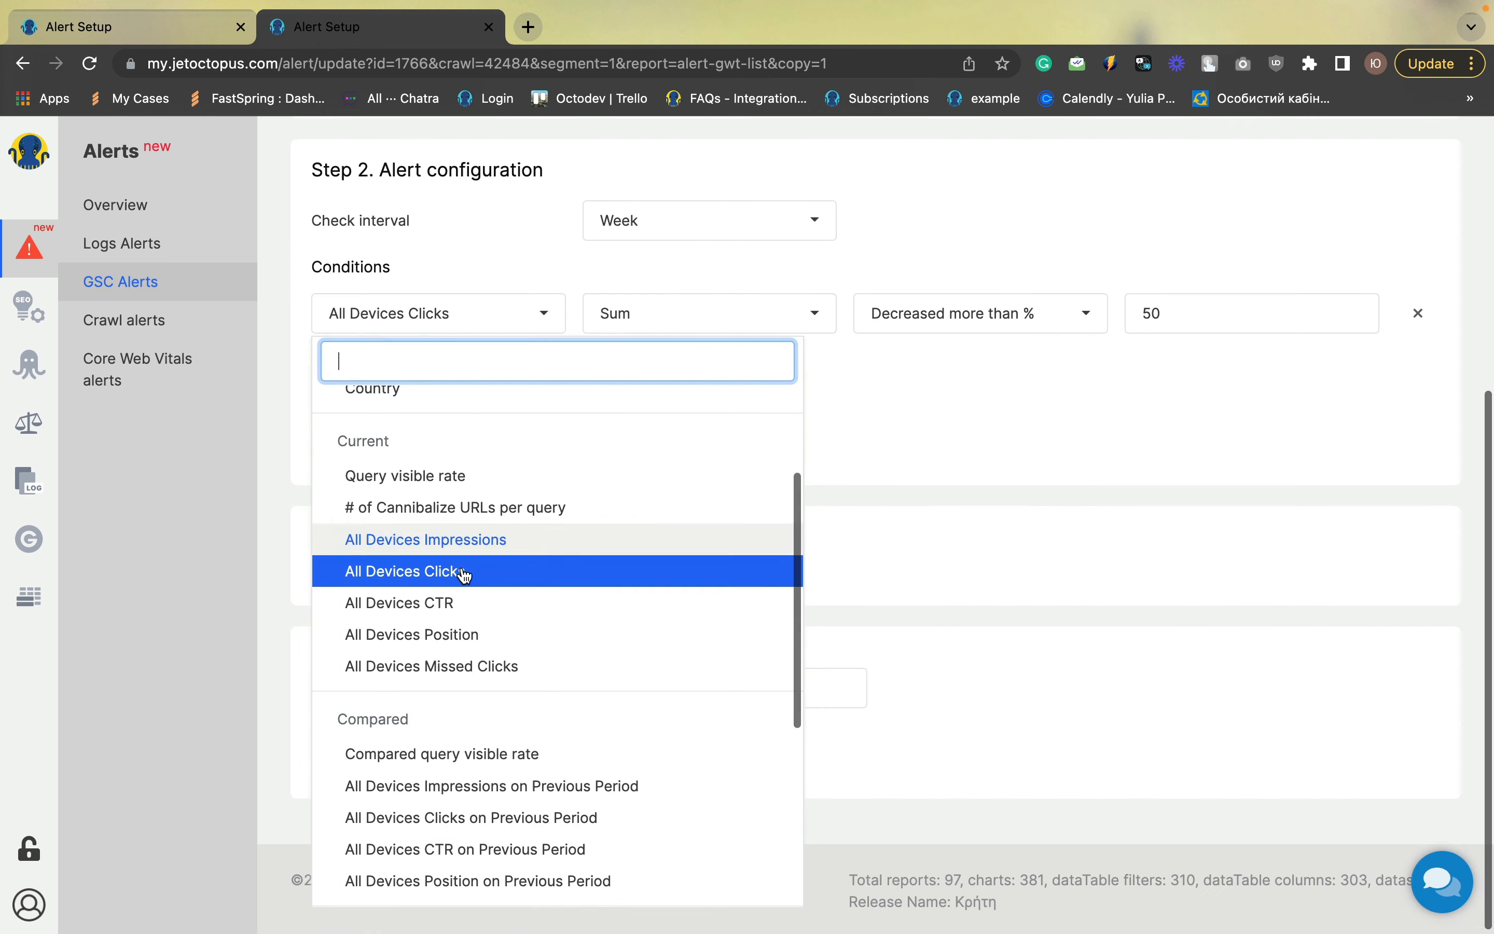
left_click(454, 597)
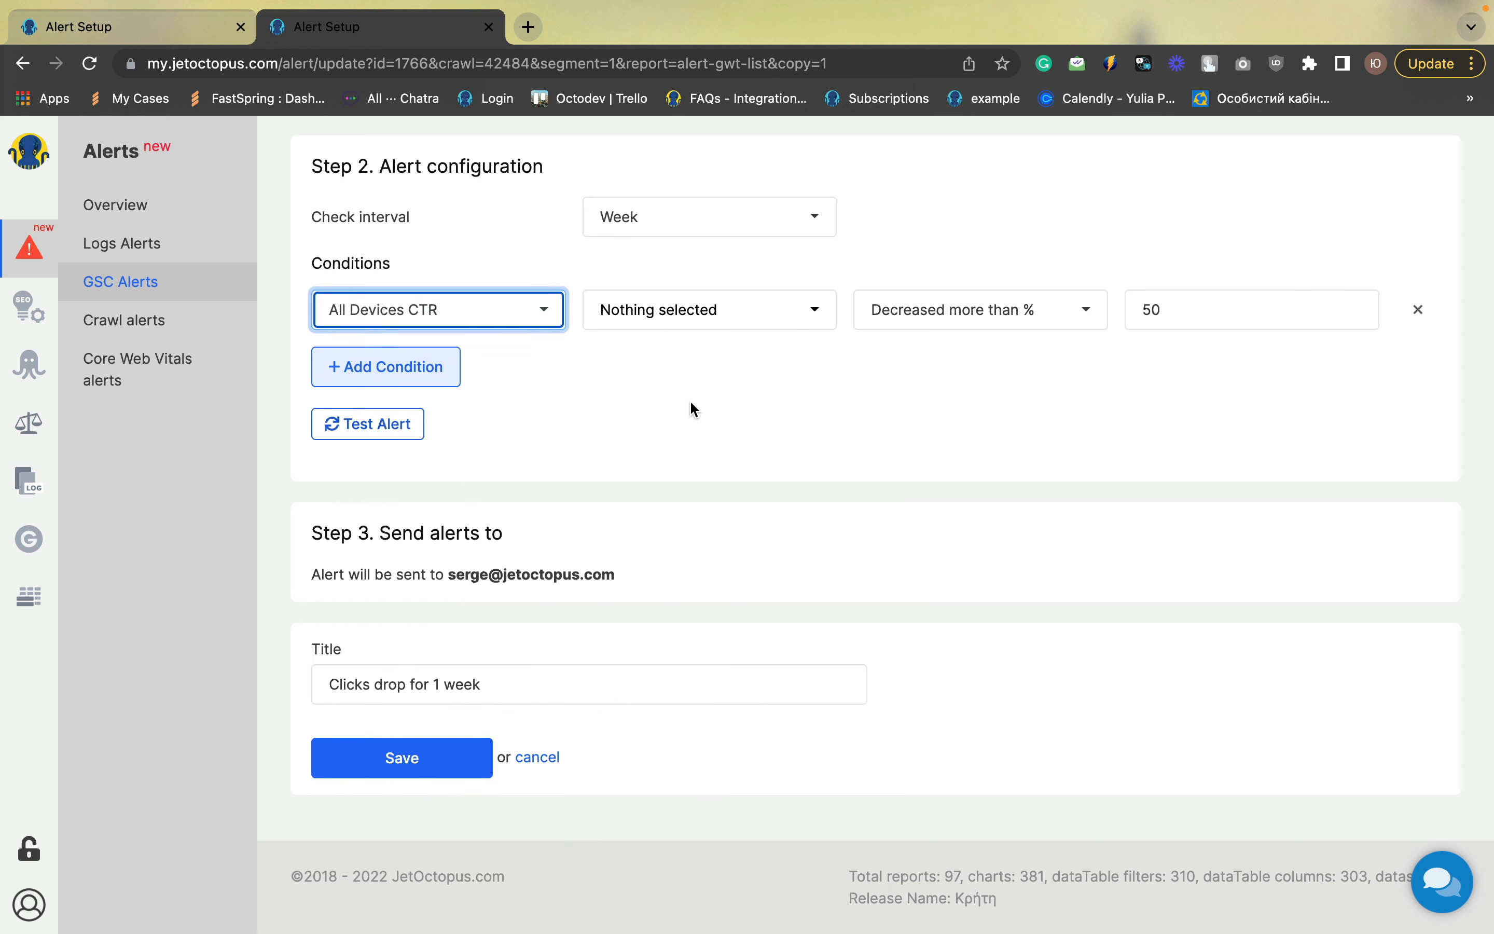
left_click(727, 322)
left_click(650, 445)
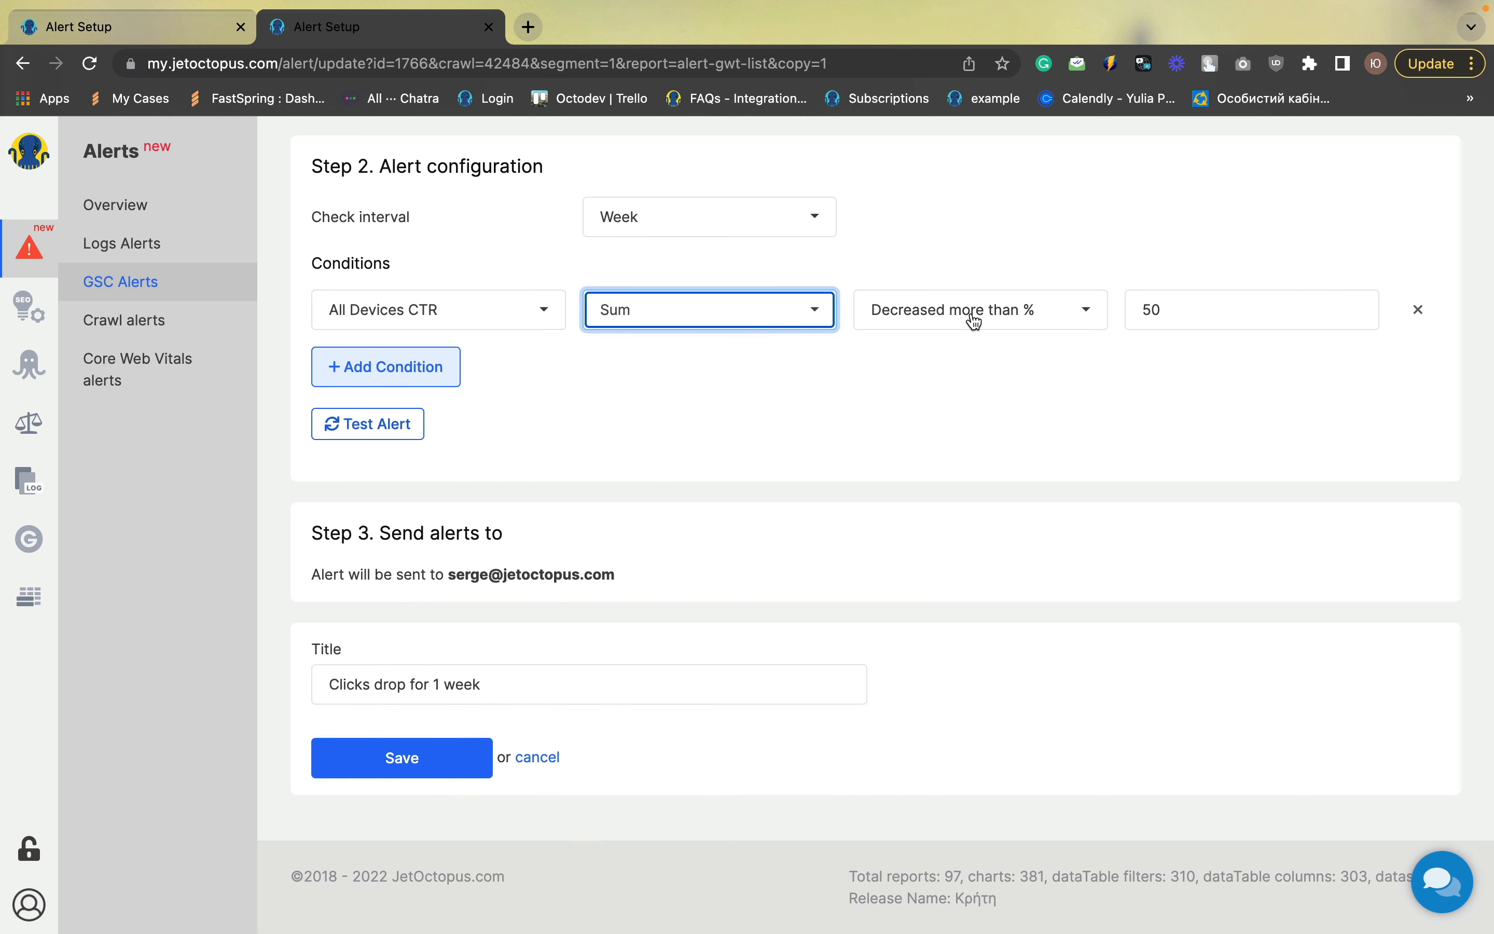
Set the CTR decrease threshold to 25 percent
left_click_drag(1192, 313, 1131, 313)
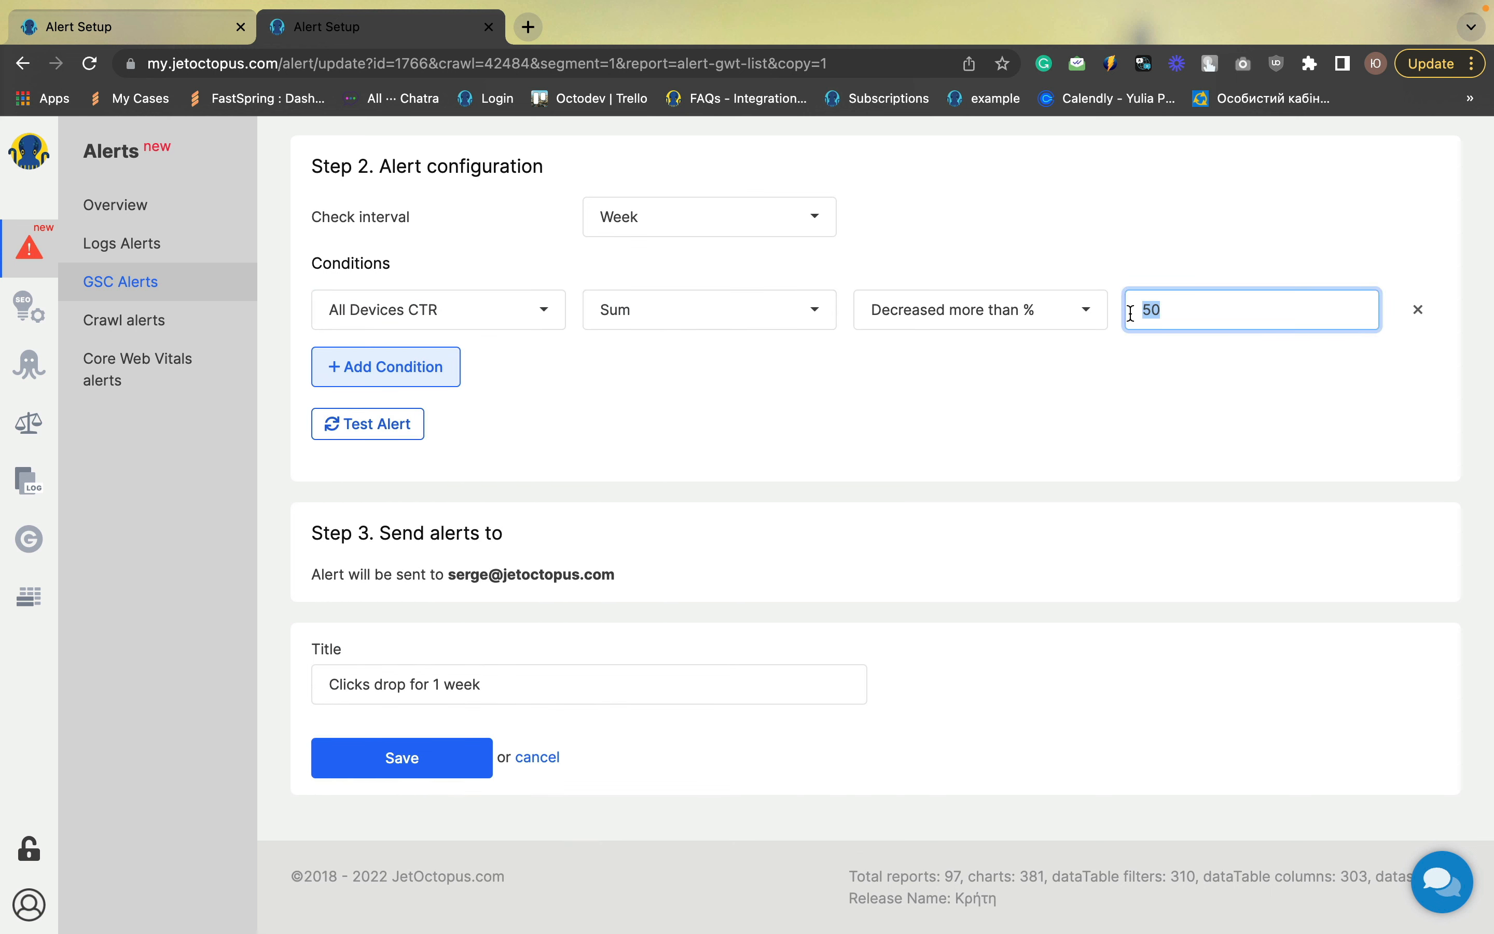
type("25")
left_click(1016, 396)
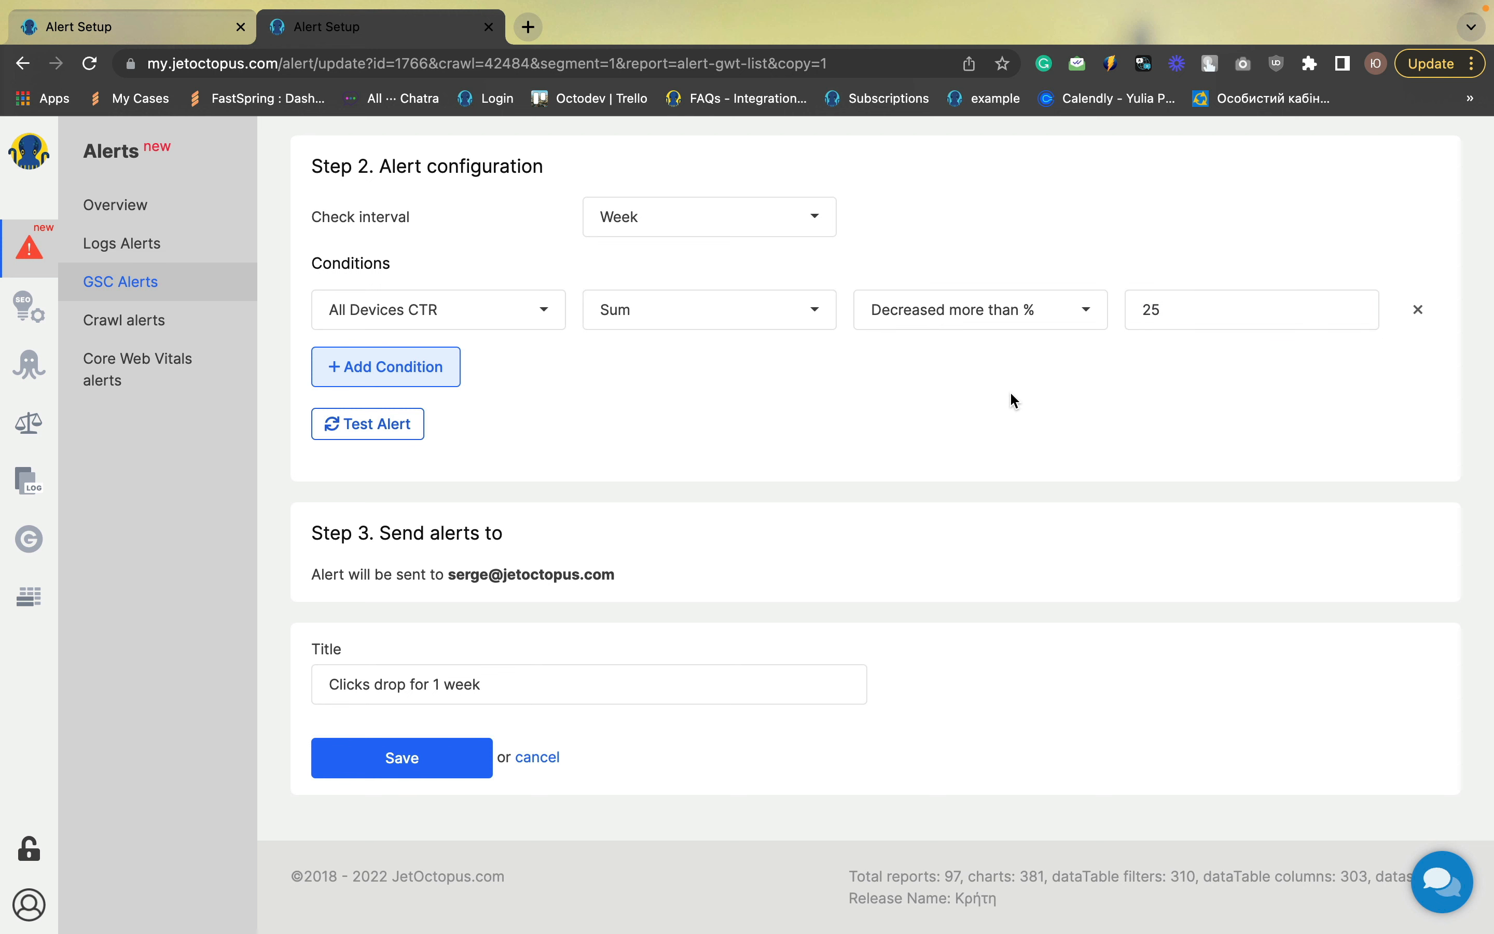
scroll(1016, 396, "up", 5)
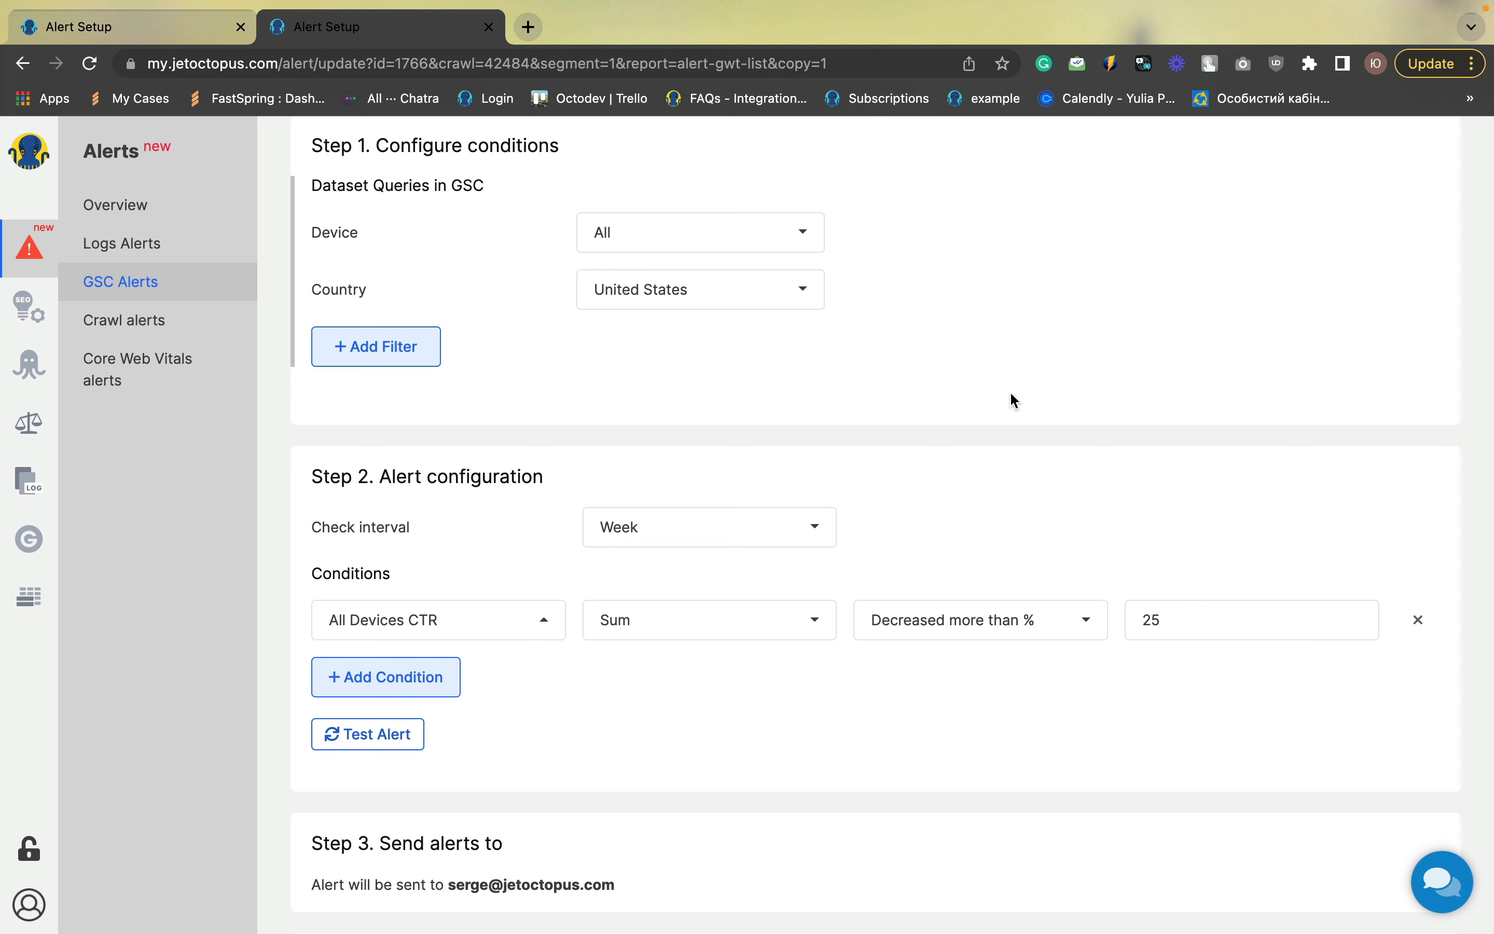
Retitle the copied alert "CTR drop for USA by 1 week" and save it
scroll(1014, 397, "down", 4)
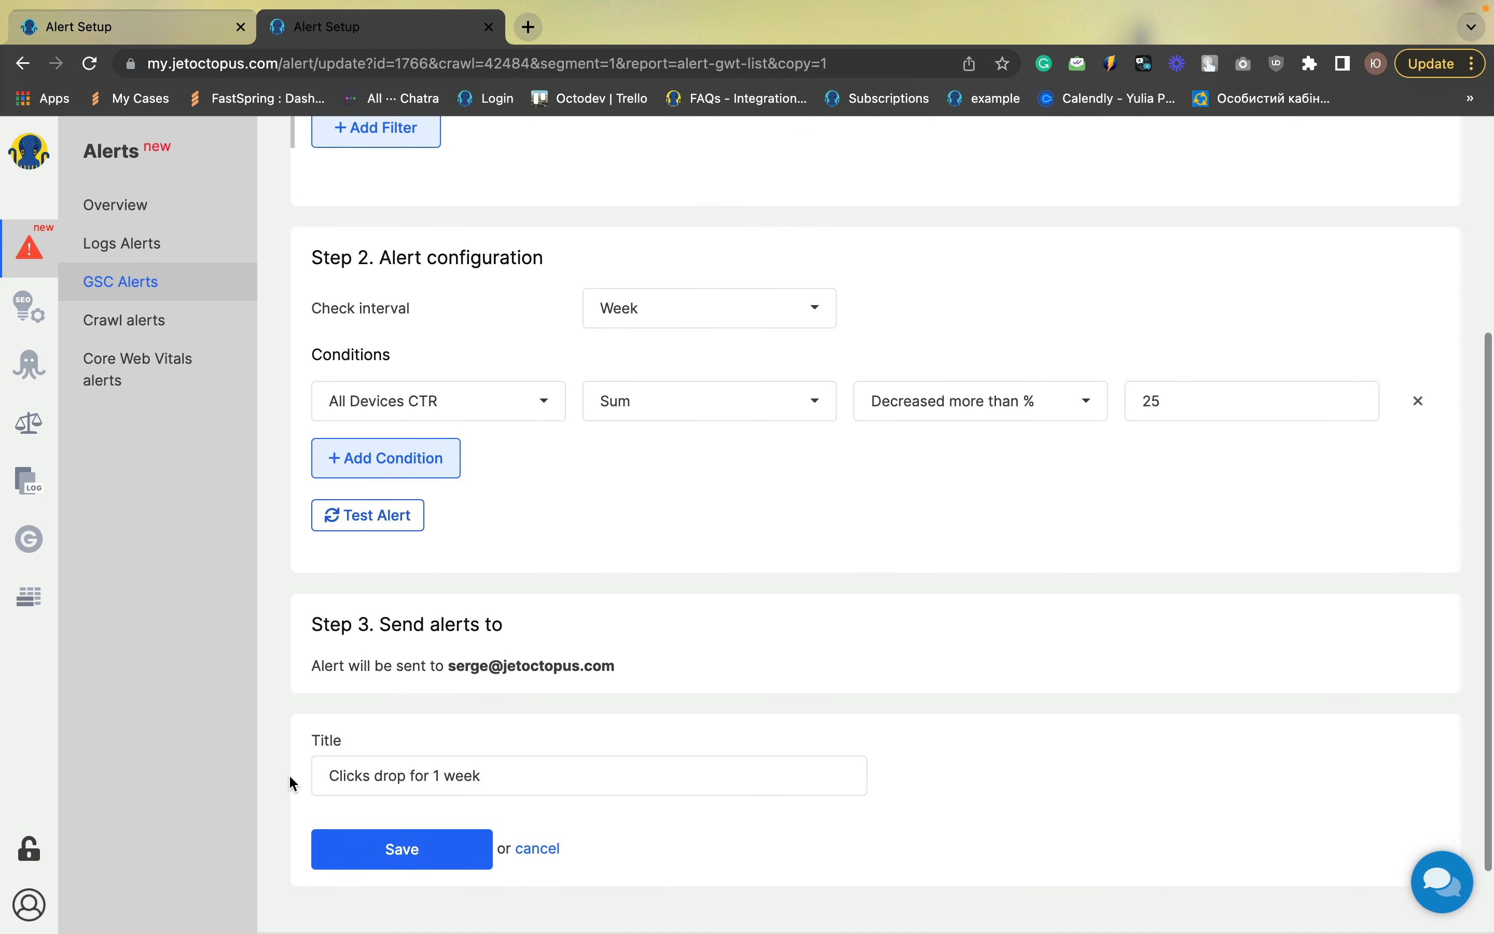
double_click(343, 776)
type("CTR")
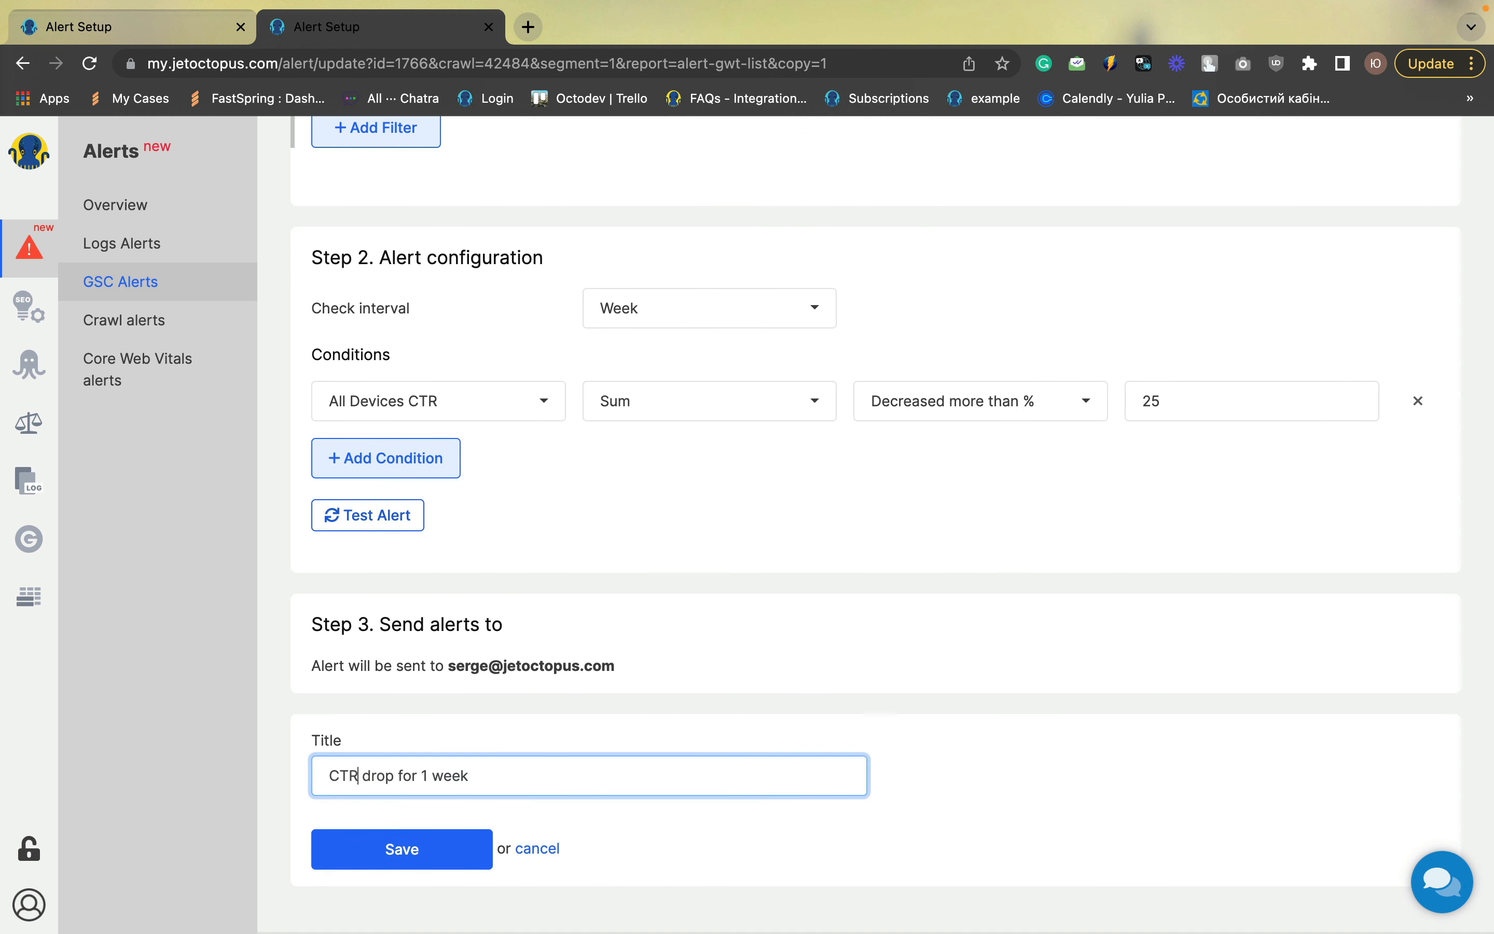
left_click(424, 775)
type("USA by")
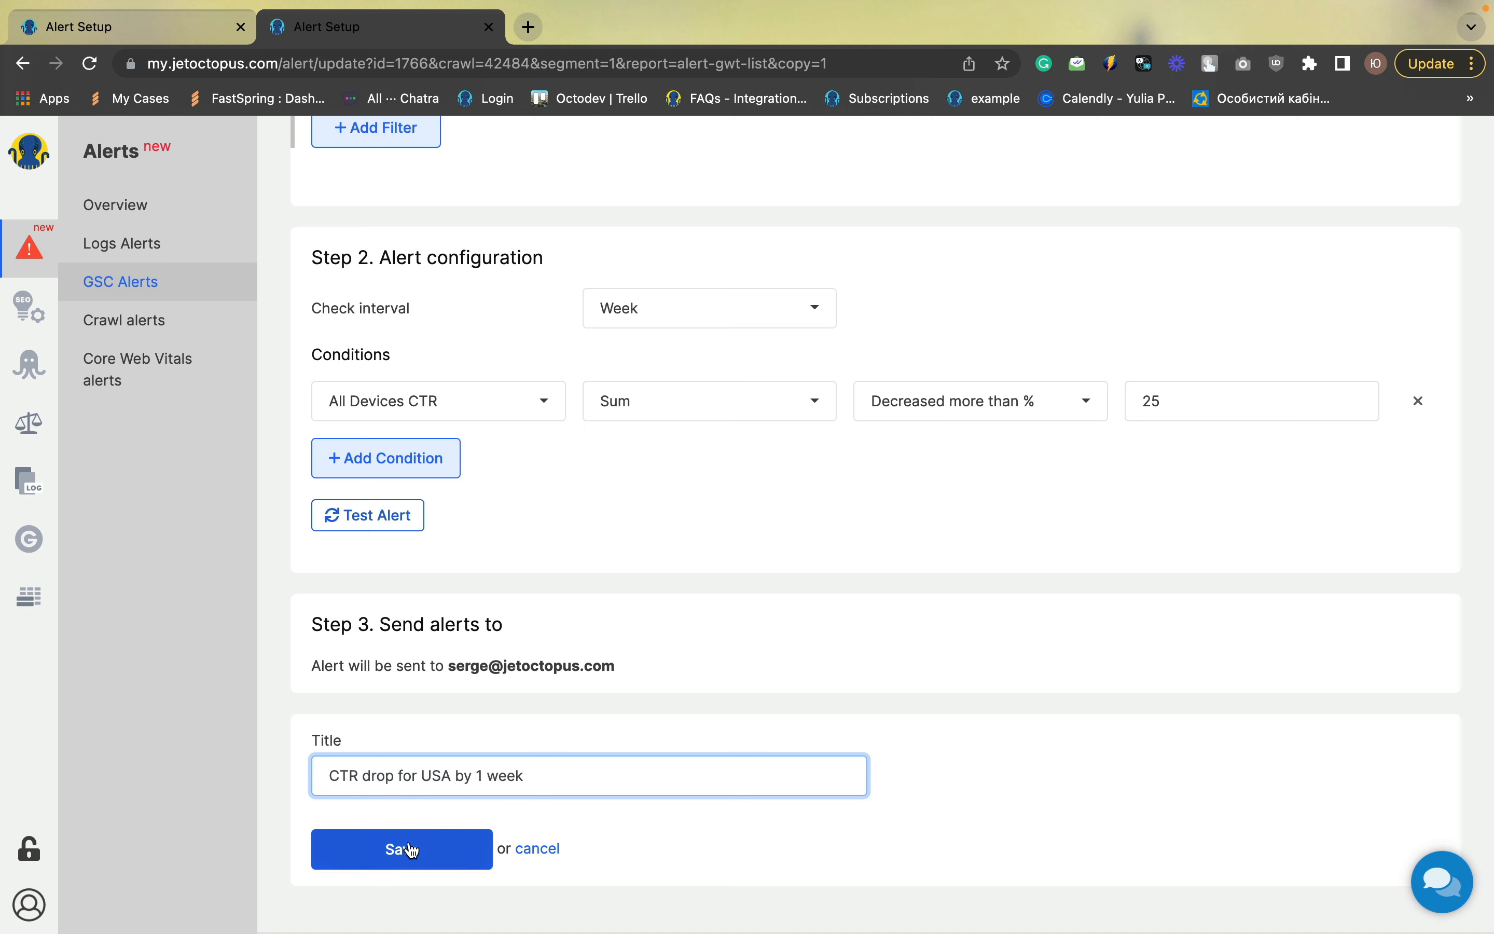
left_click(417, 856)
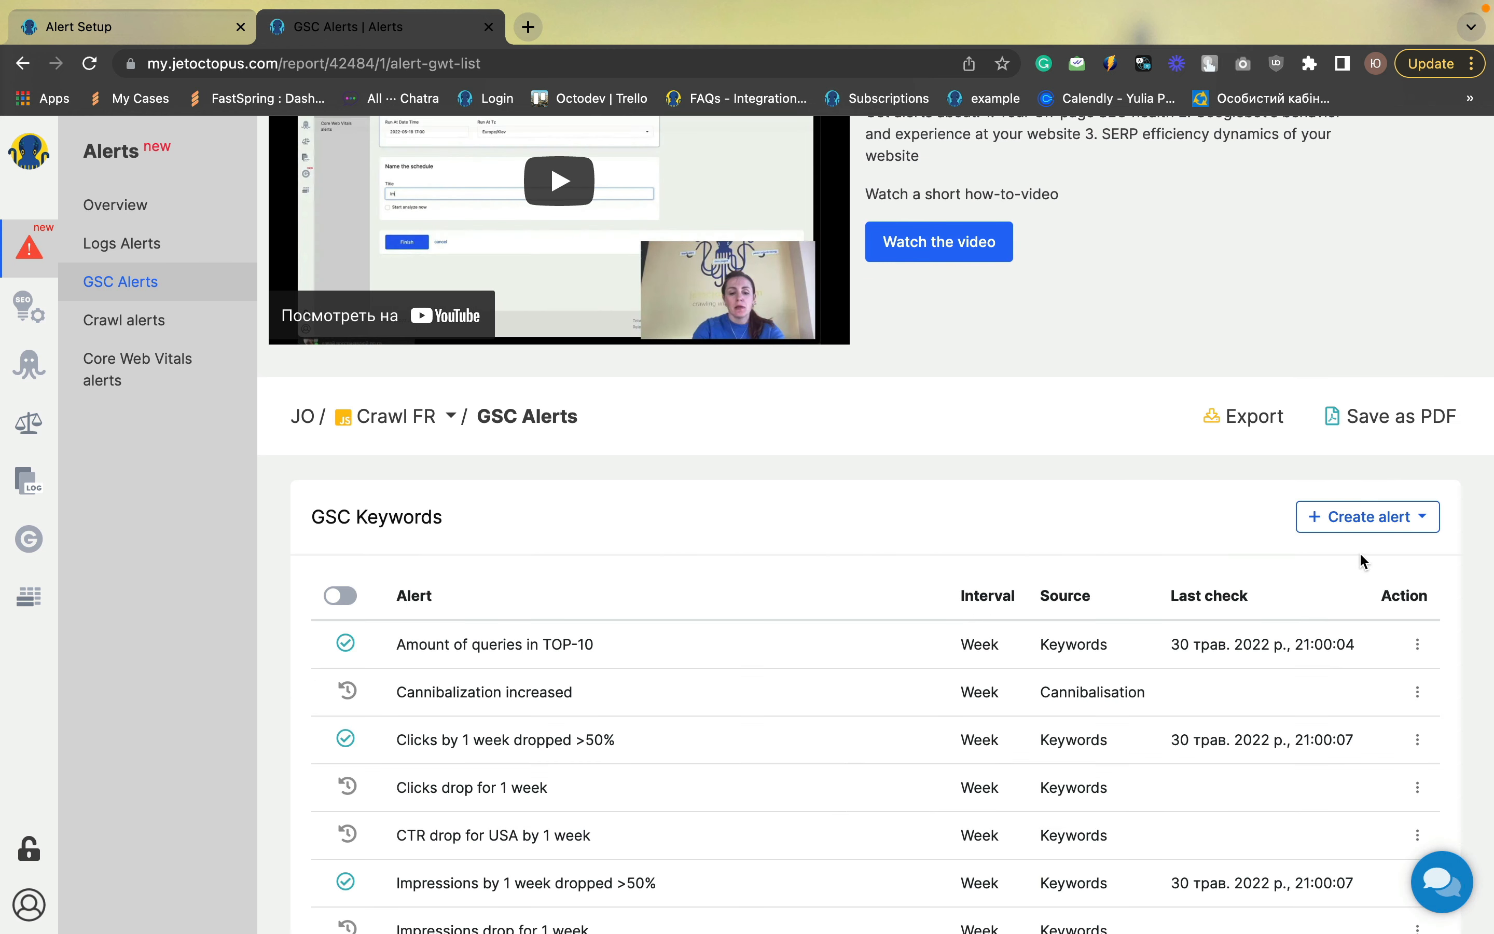
Create a new Keywords alert with a filter of All Devices Clicks equal to 0
left_click(1352, 530)
left_click(1337, 559)
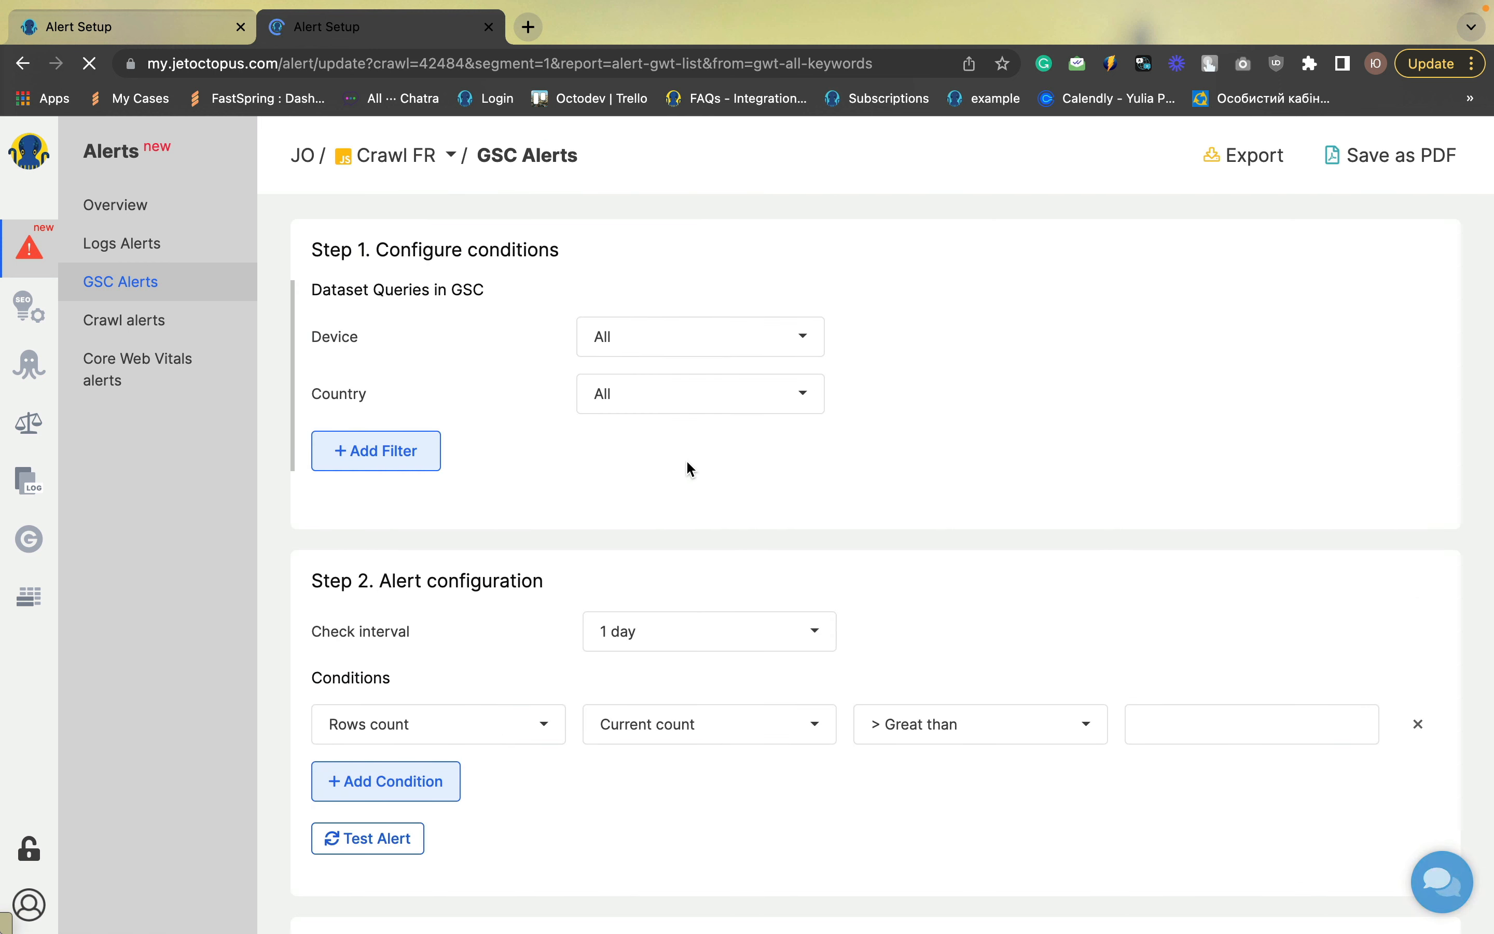
left_click(390, 451)
left_click(400, 453)
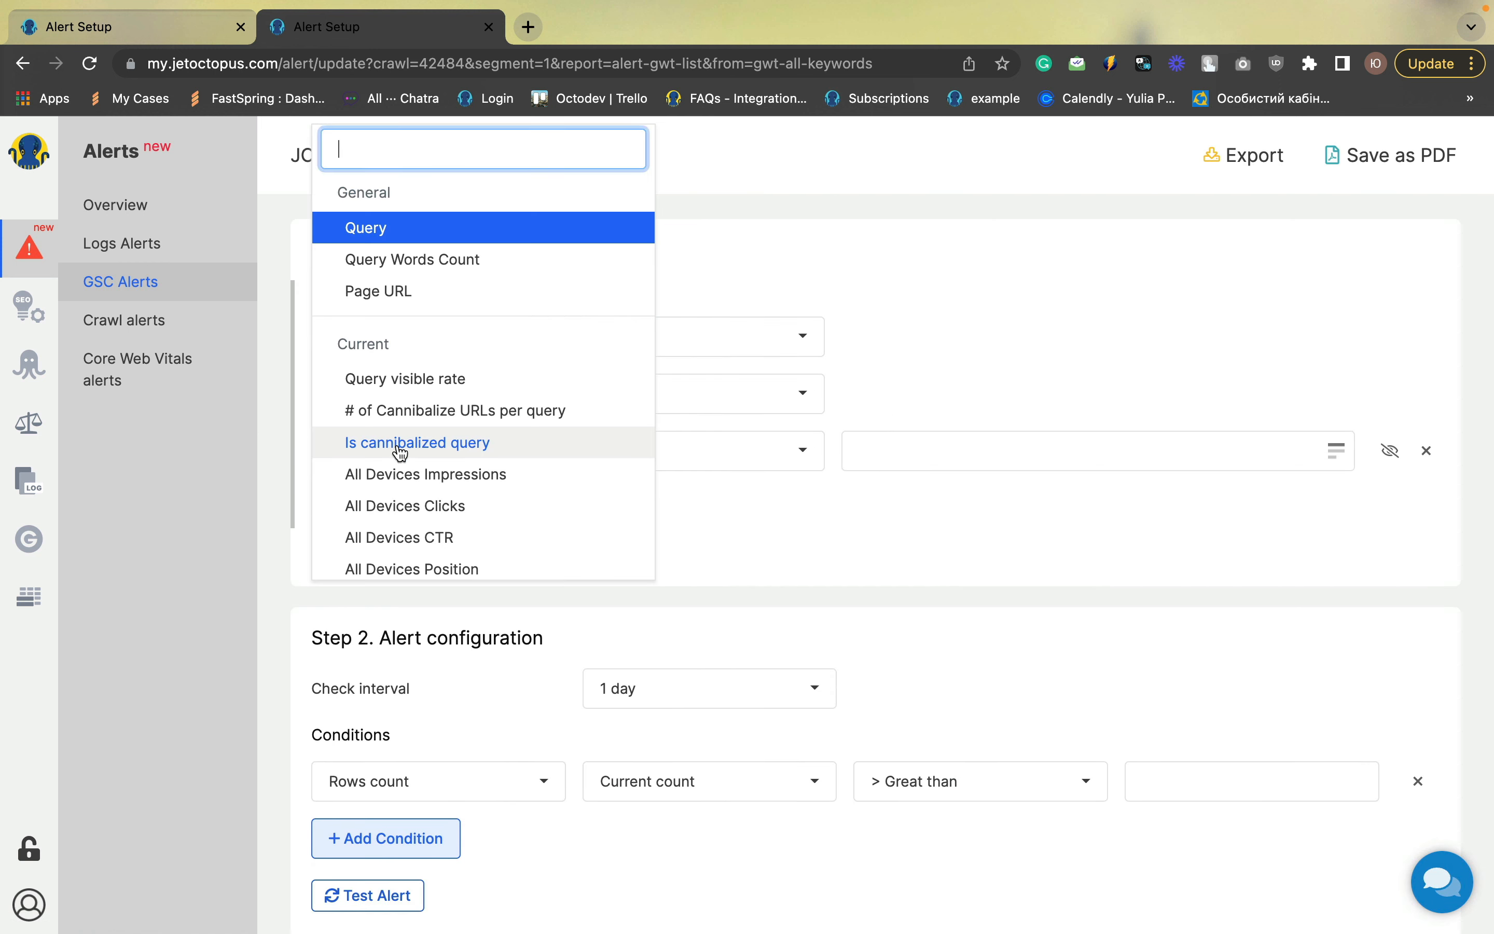
left_click(402, 504)
left_click(895, 436)
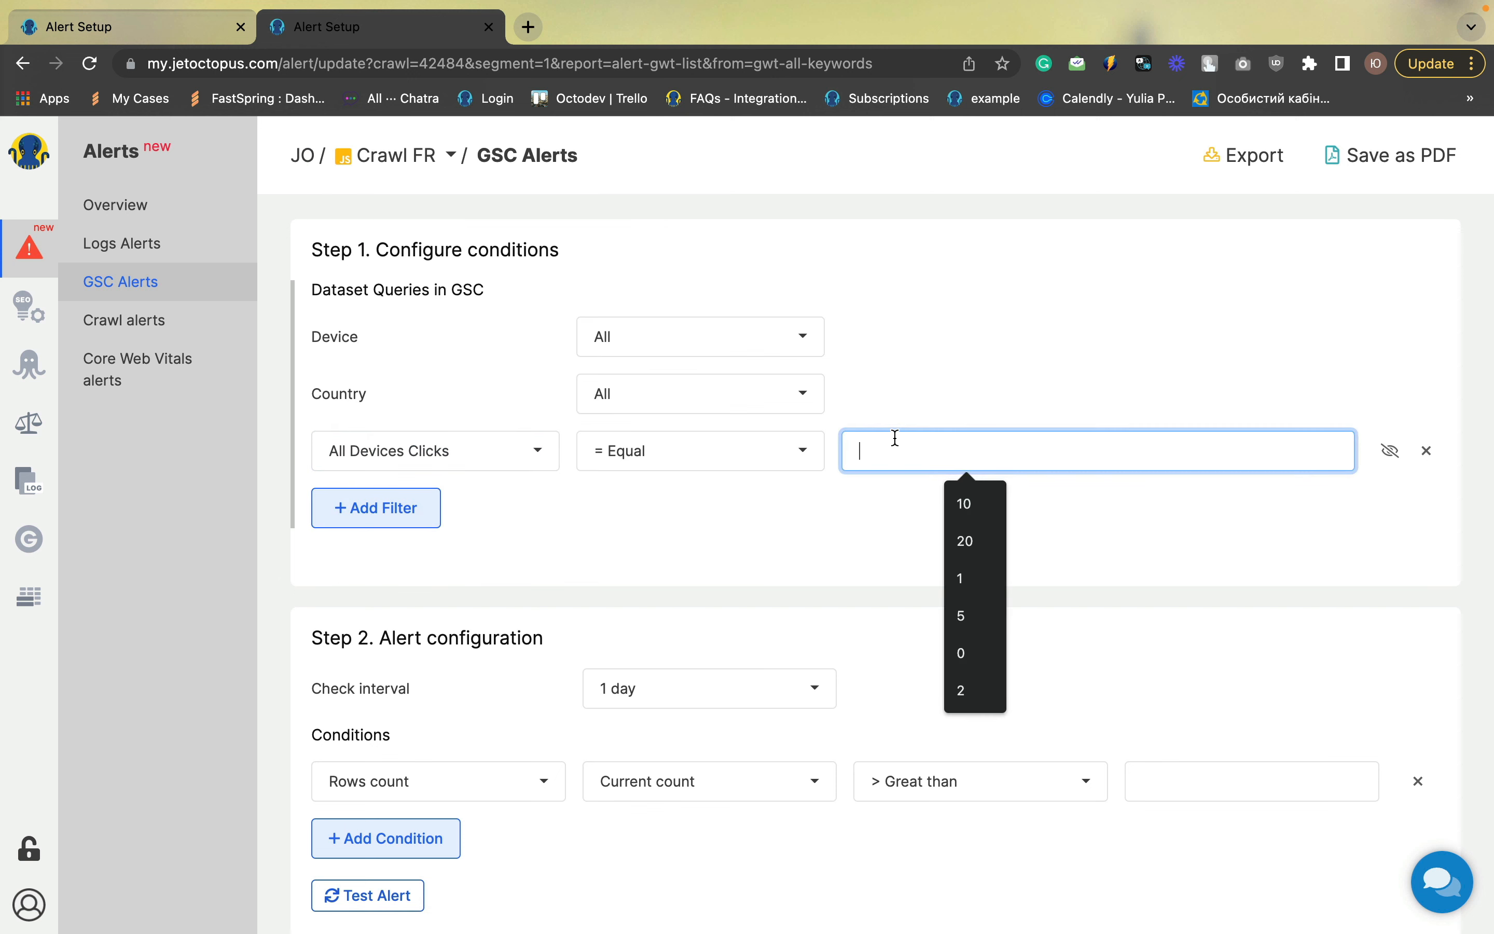
type("0")
left_click(860, 488)
Set the check interval to 3 days and the Rows count condition to increased more than 50 percent
scroll(858, 491, "down", 3)
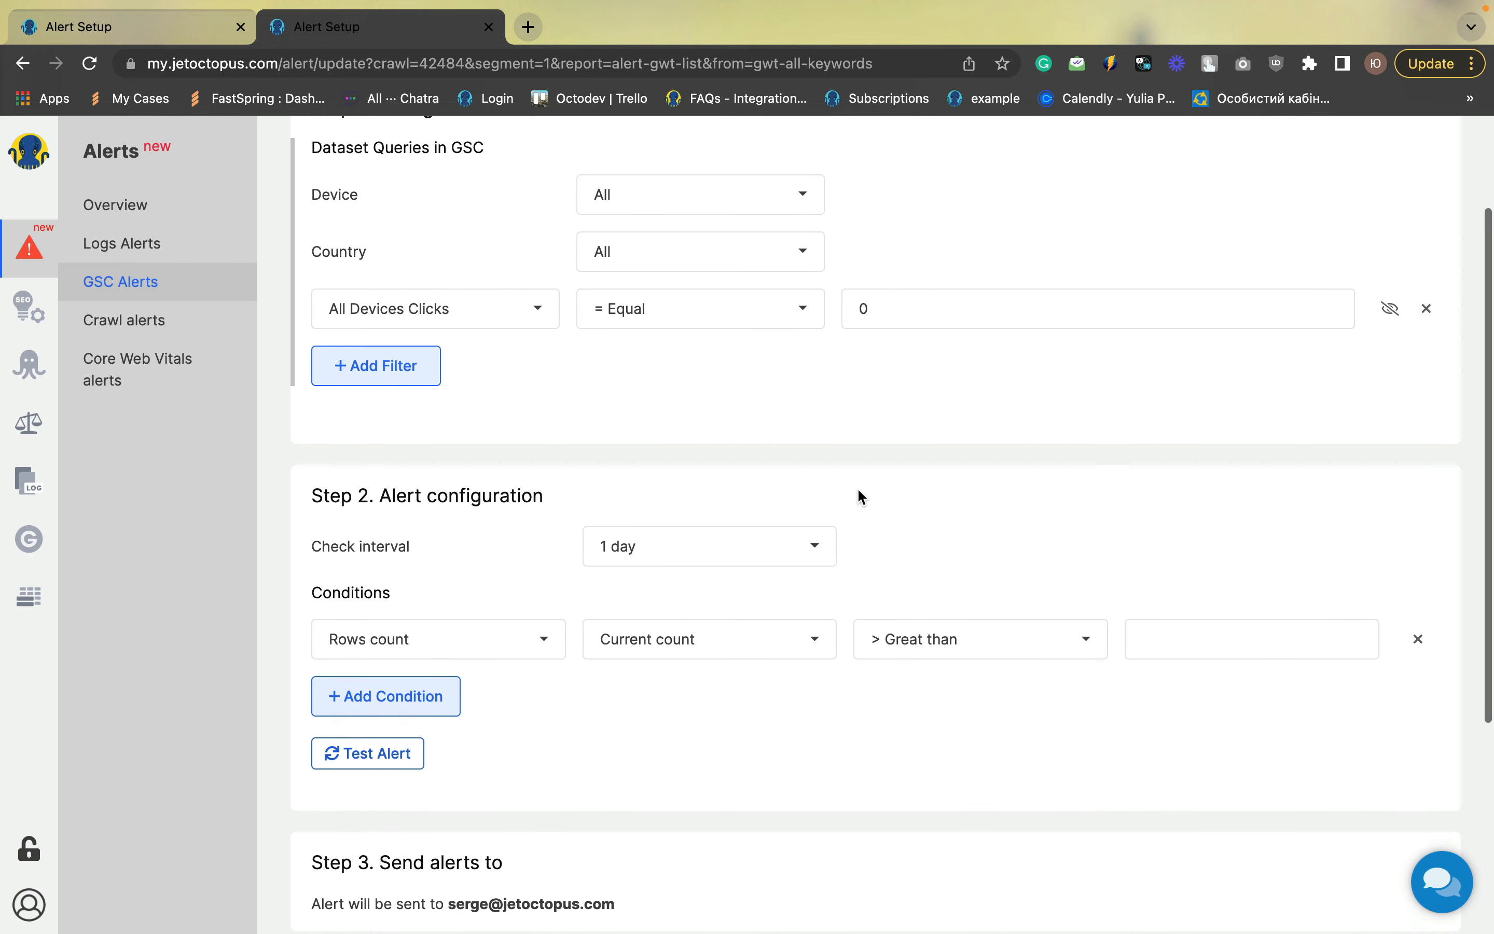
left_click(636, 545)
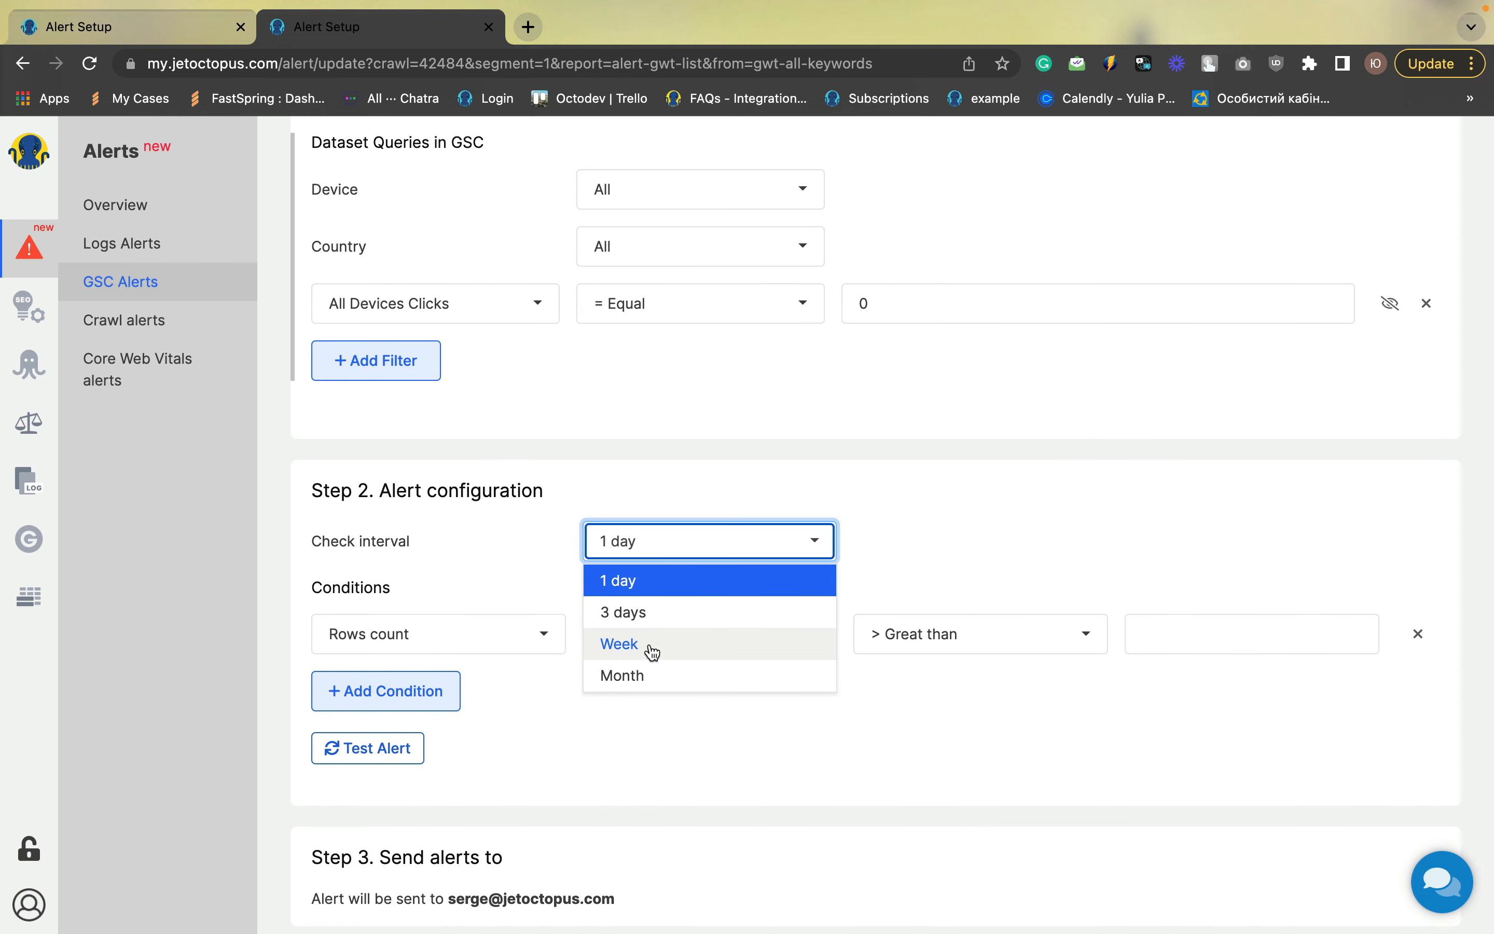
left_click(643, 615)
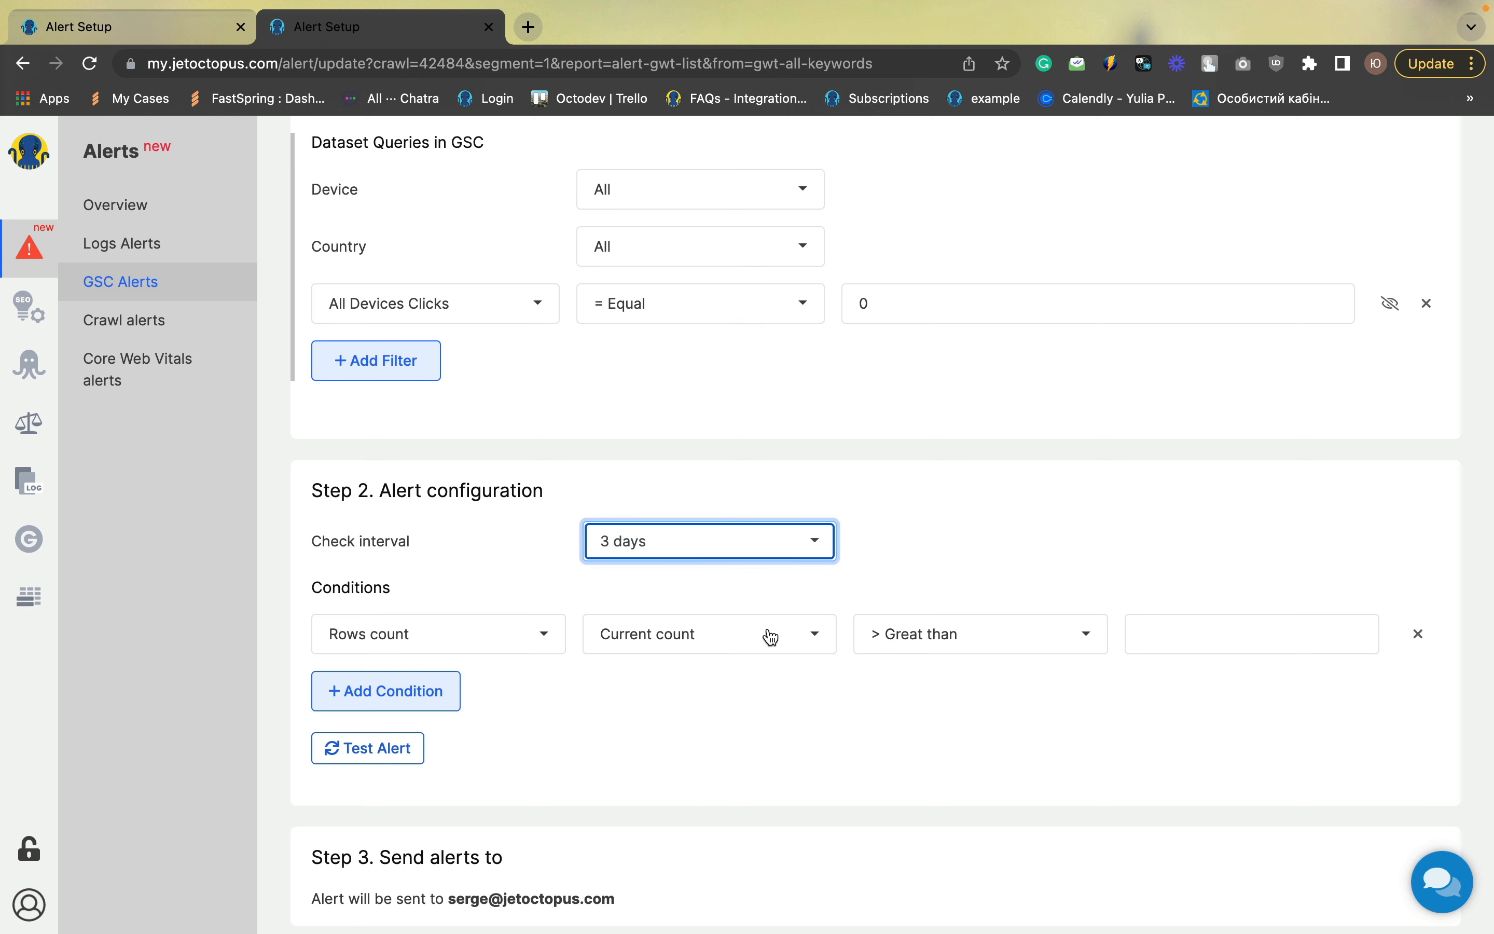
left_click(945, 651)
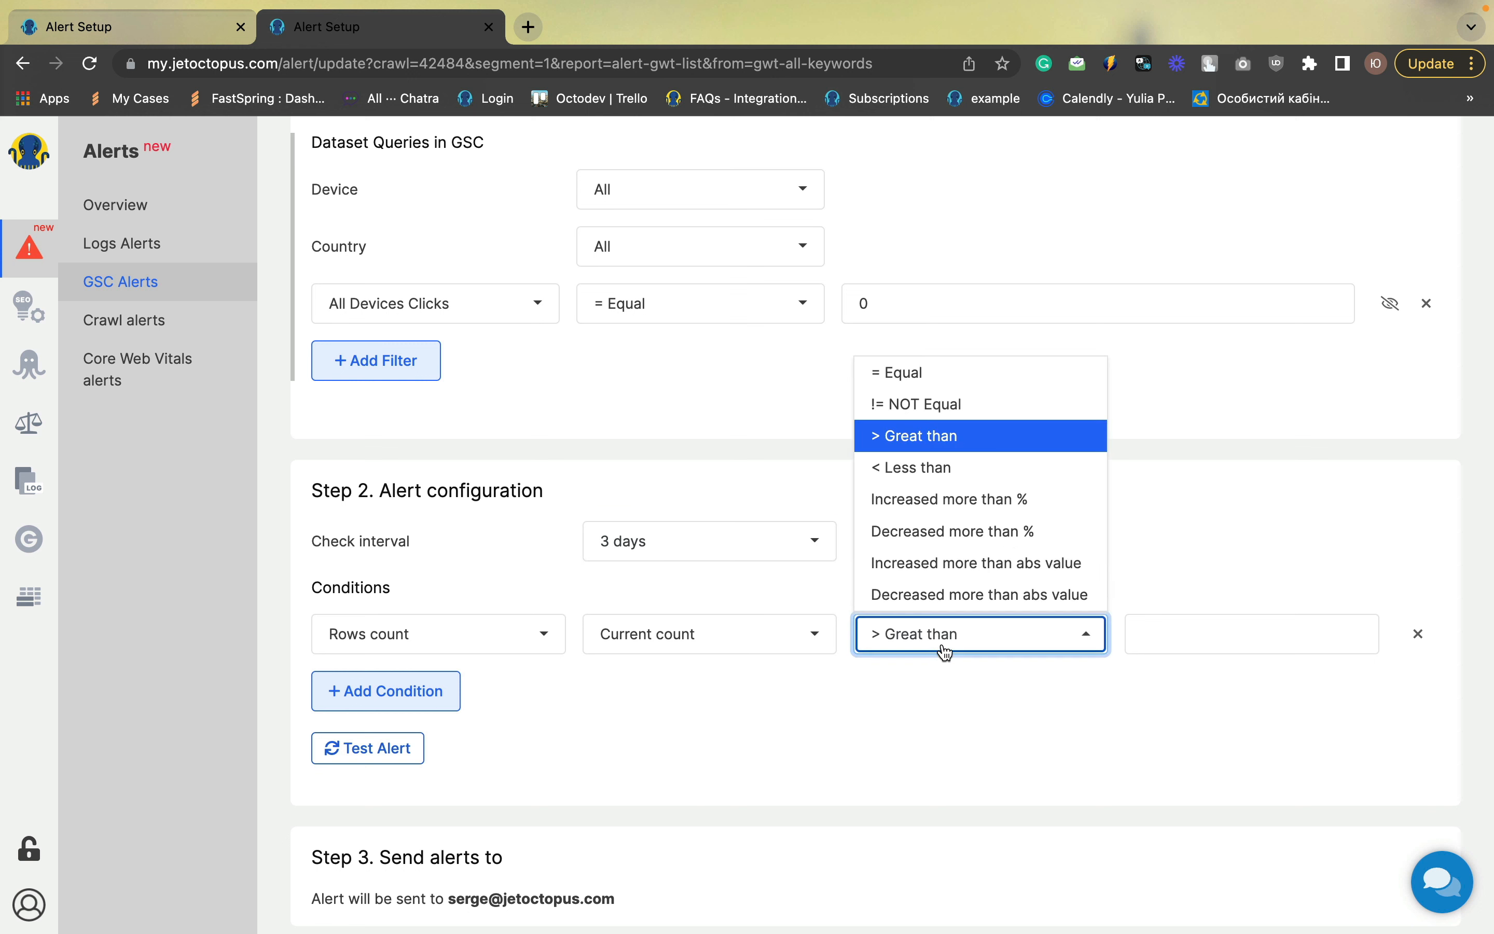
left_click(911, 509)
left_click(1147, 636)
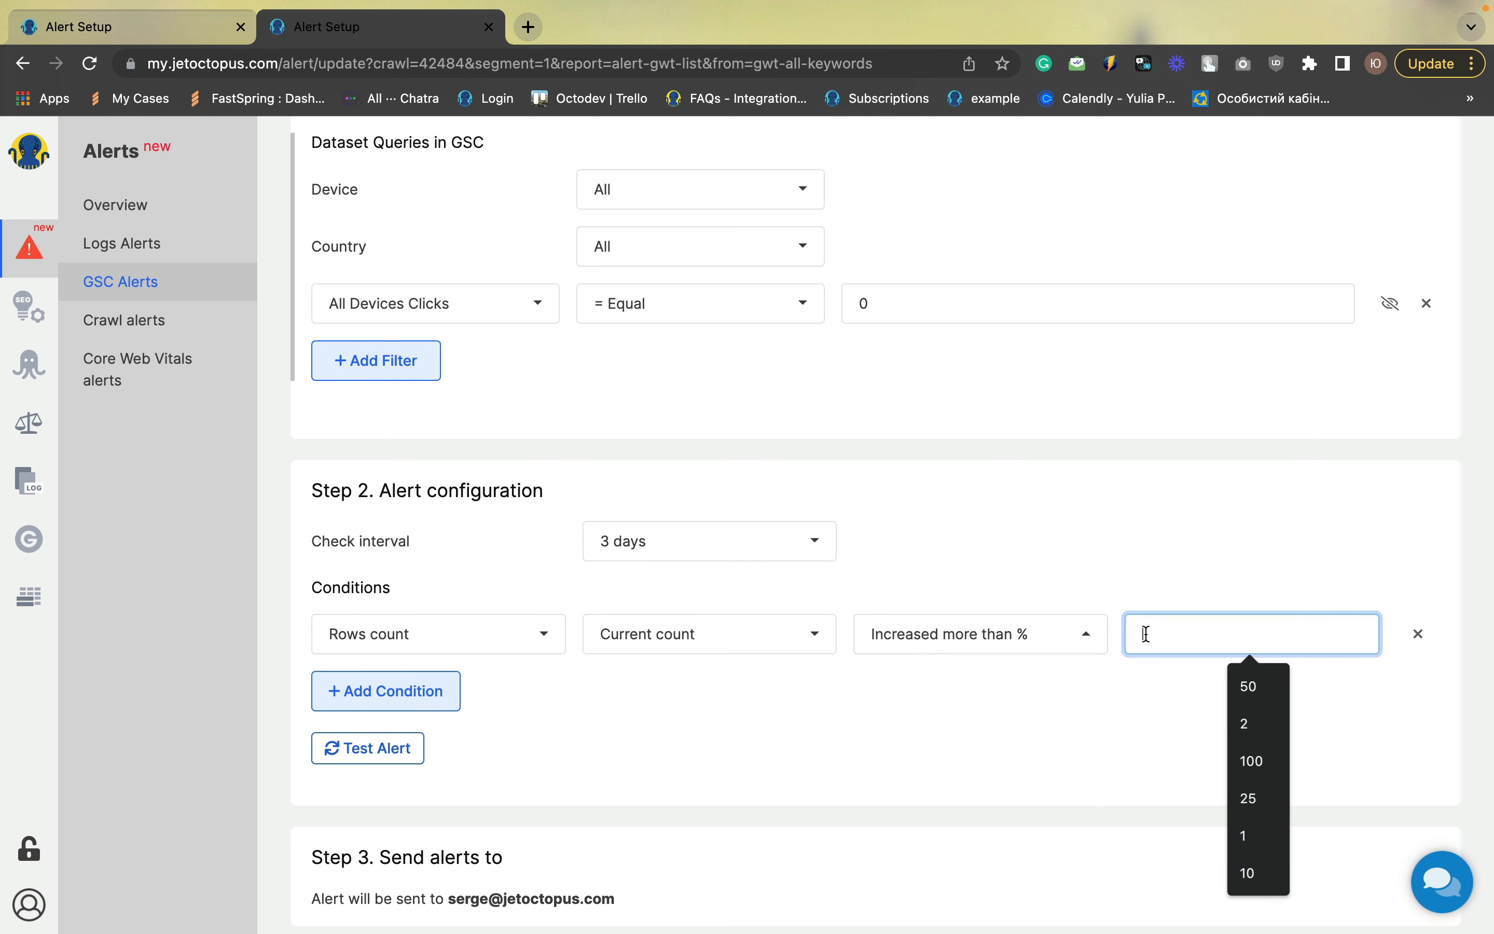
type("50")
left_click(1105, 730)
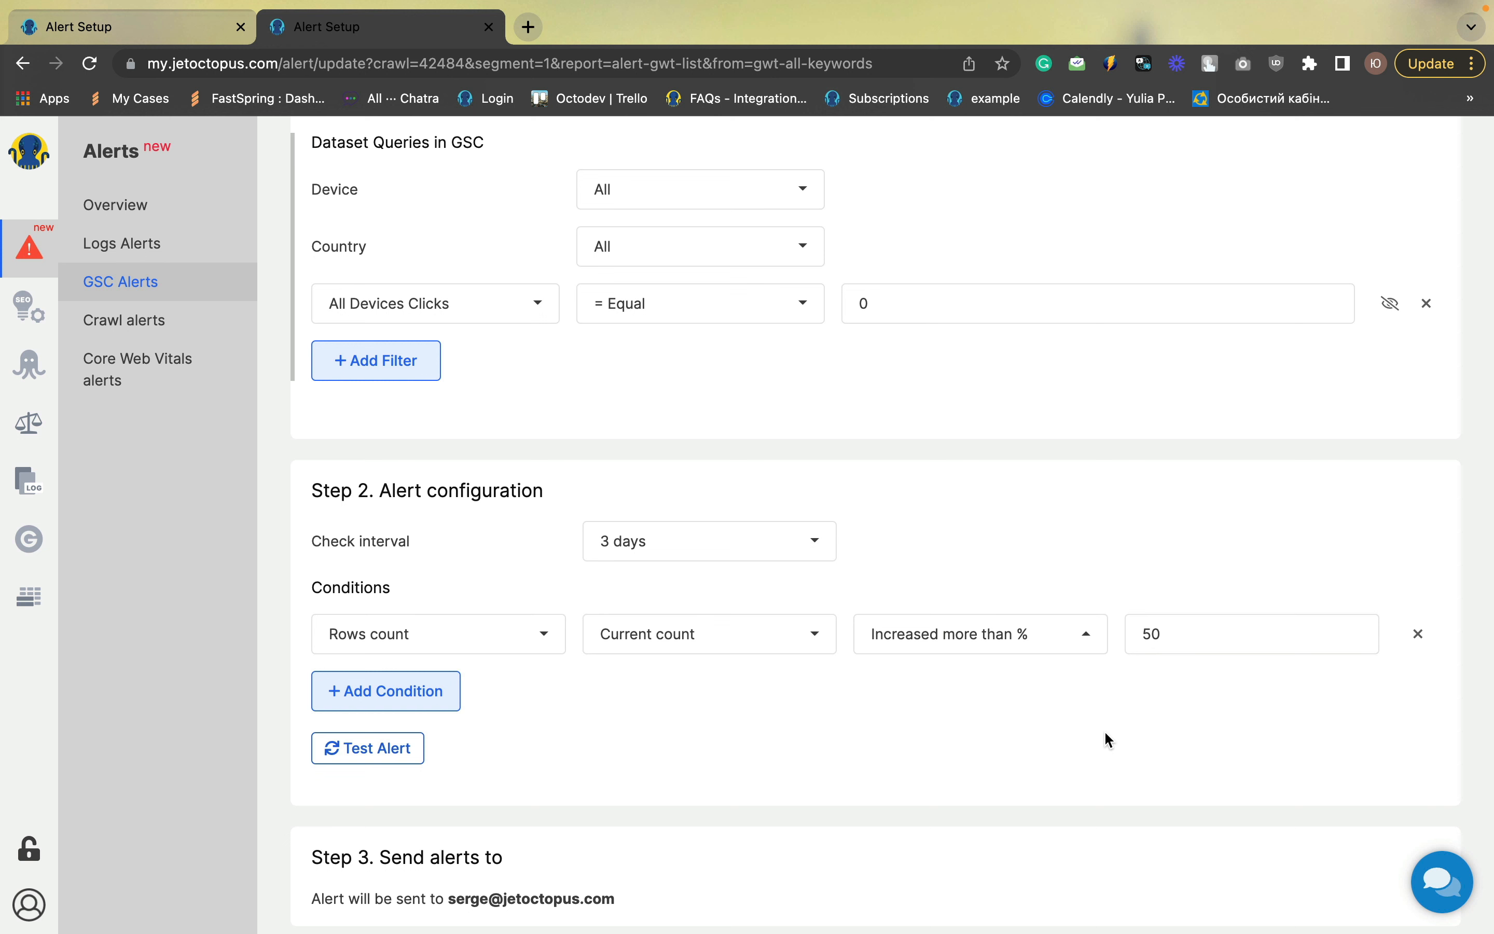
Title the alert "Zero click keywords" and save it
scroll(1104, 730, "down", 5)
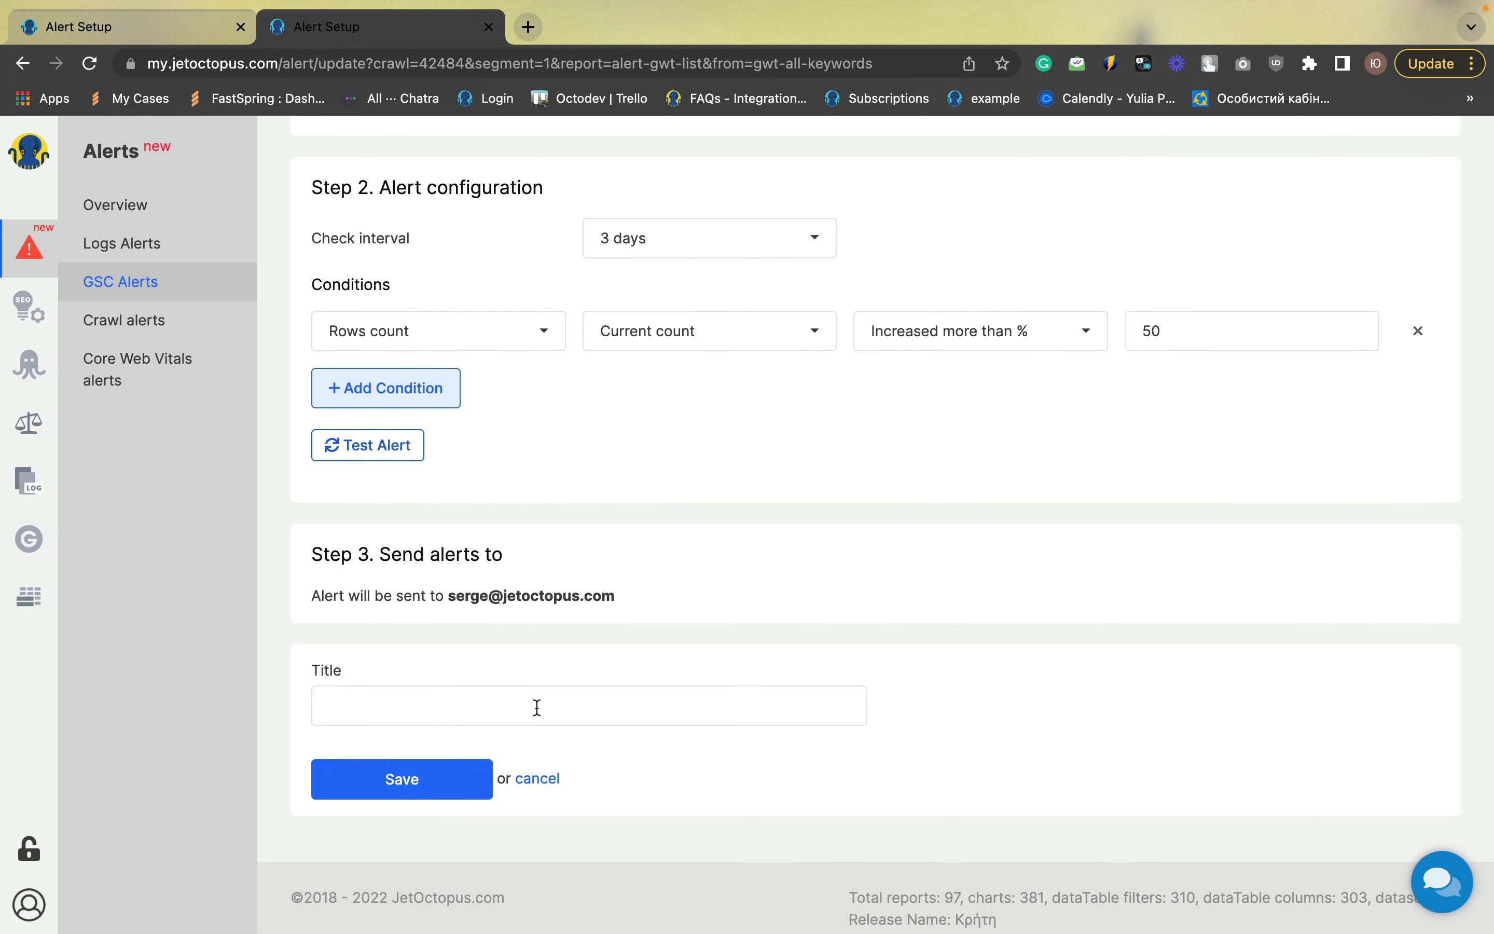
left_click(537, 707)
type("Zer")
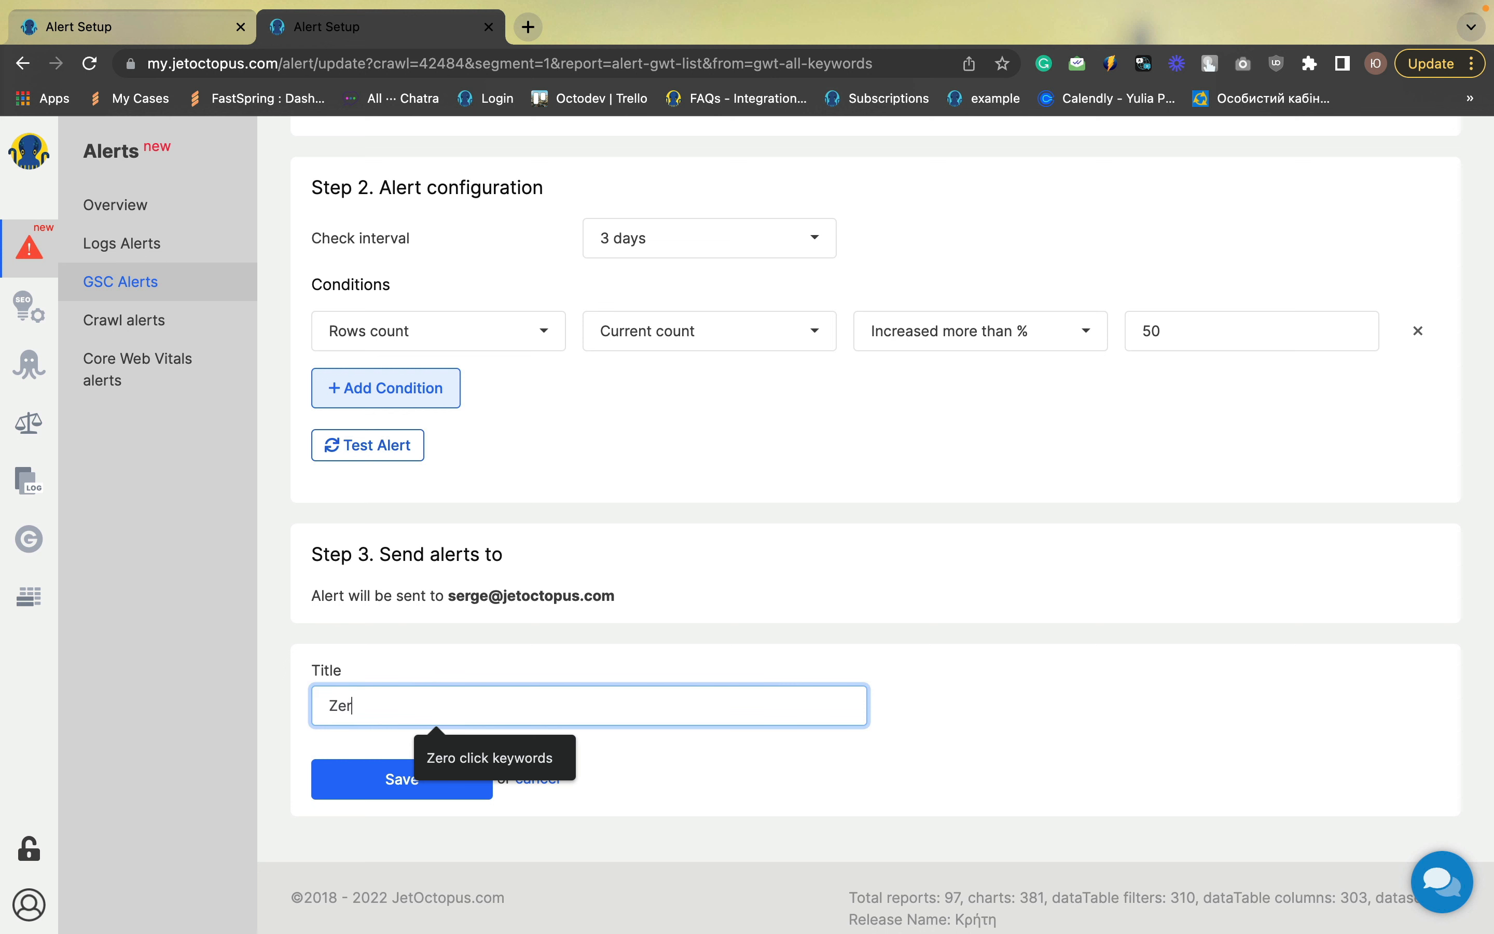
type("o click keywords")
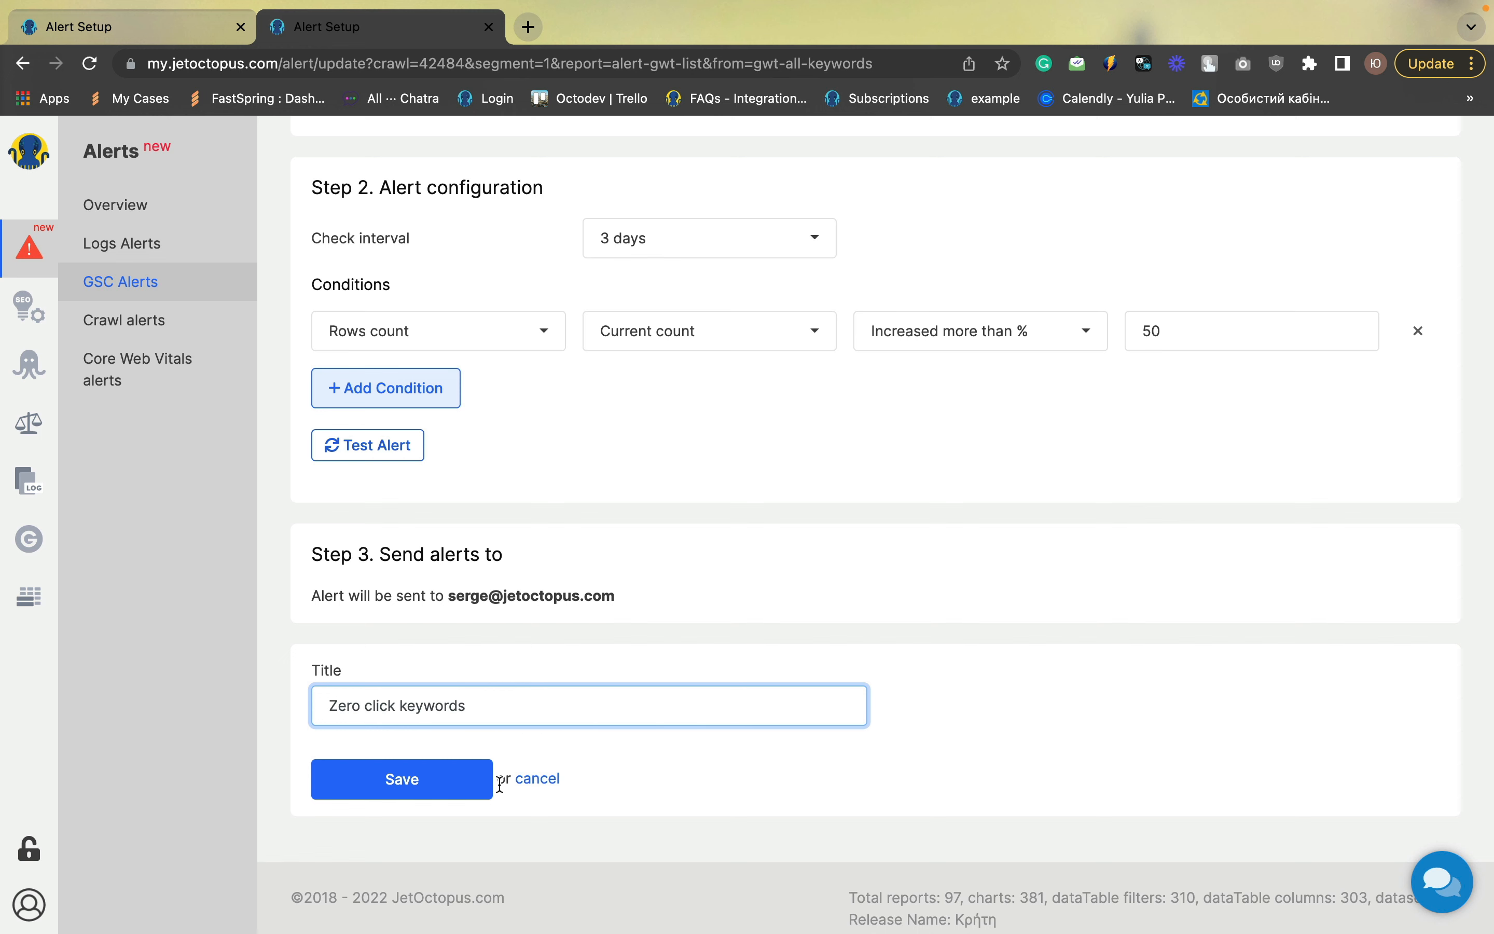
left_click(460, 793)
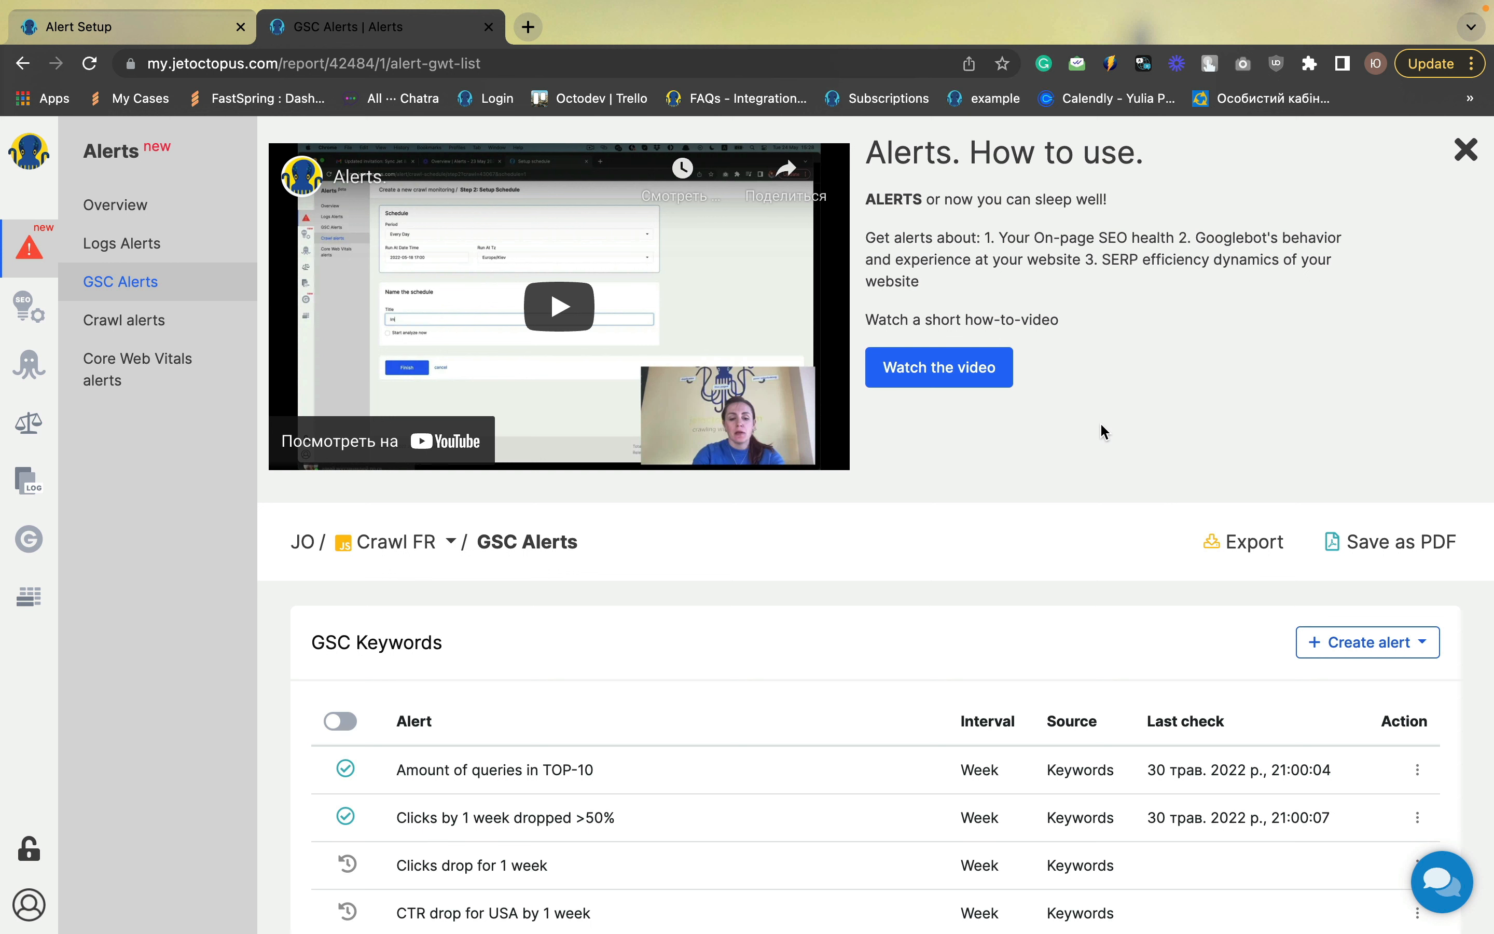
Create another Keywords alert filtered to All Devices Position less than 10
left_click(1314, 644)
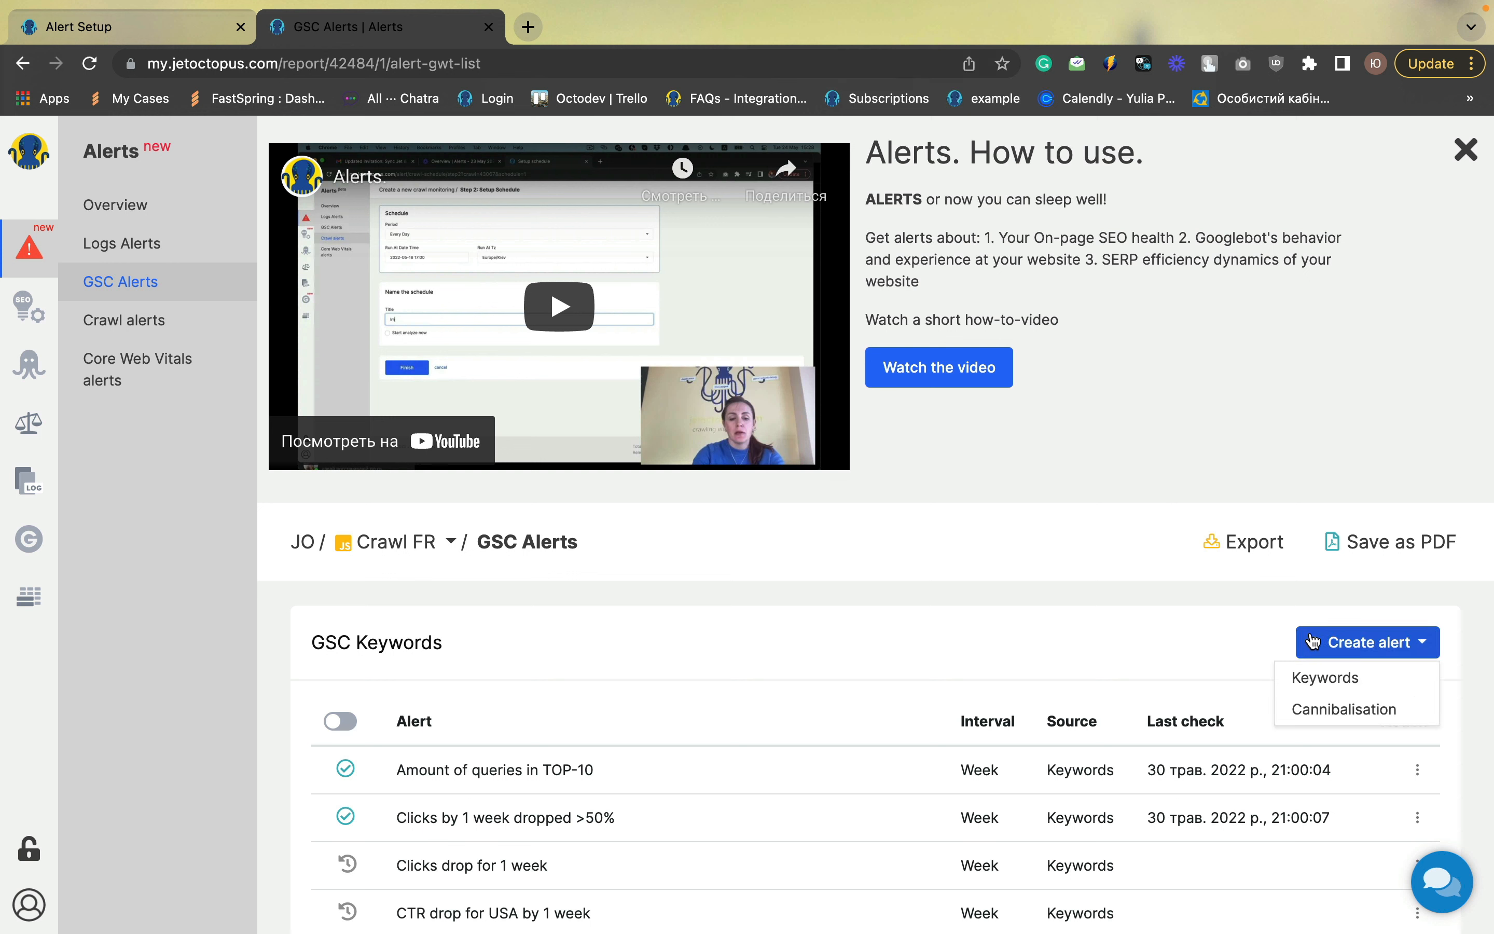
left_click(1312, 678)
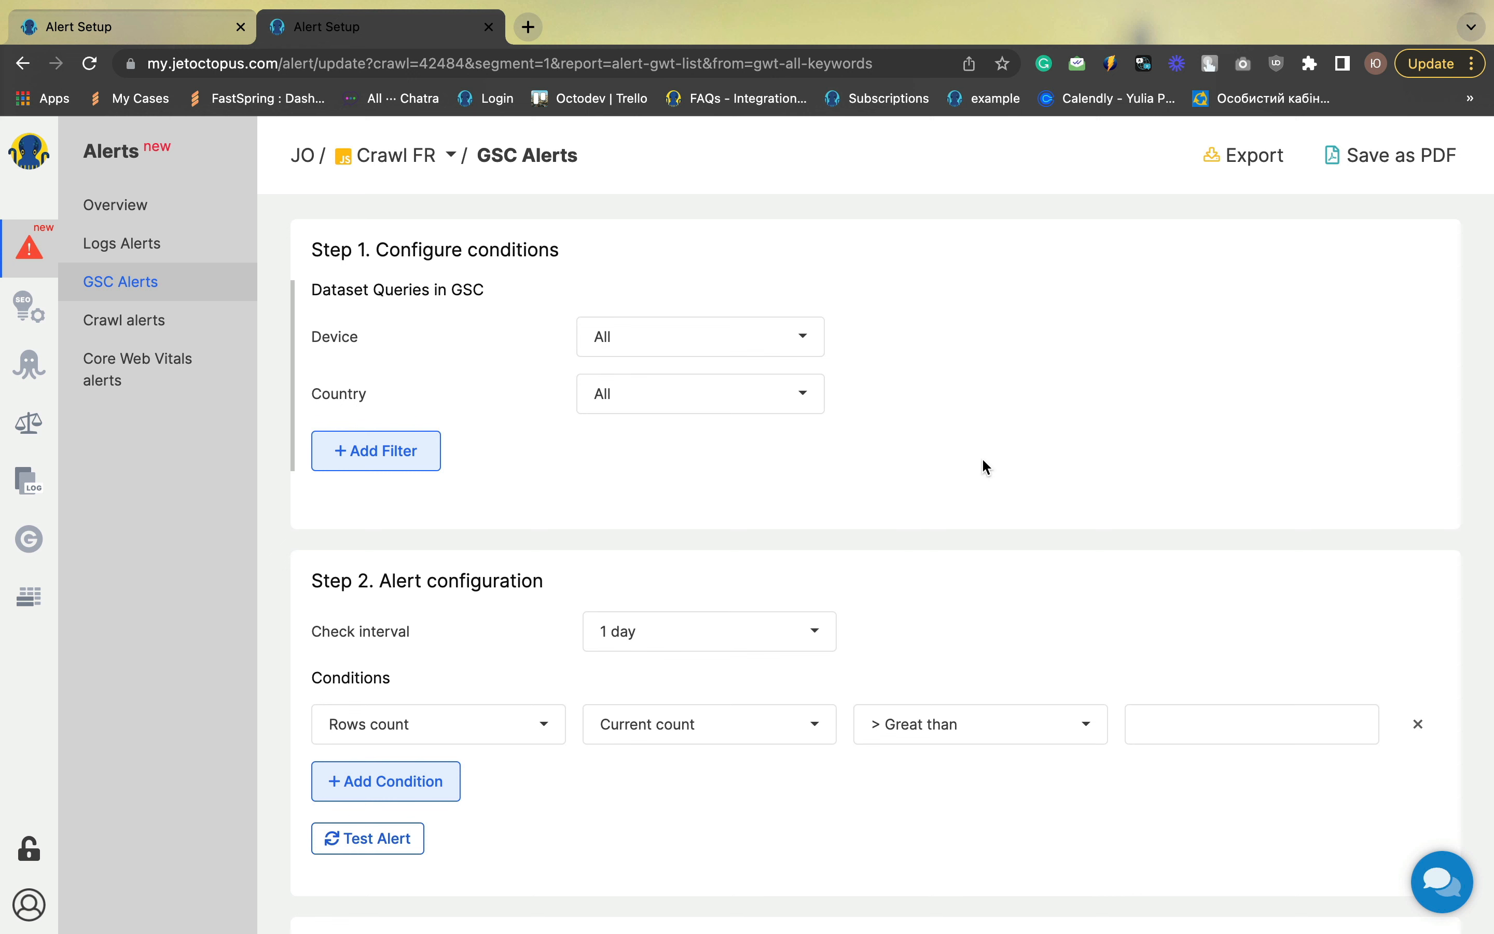
left_click(400, 460)
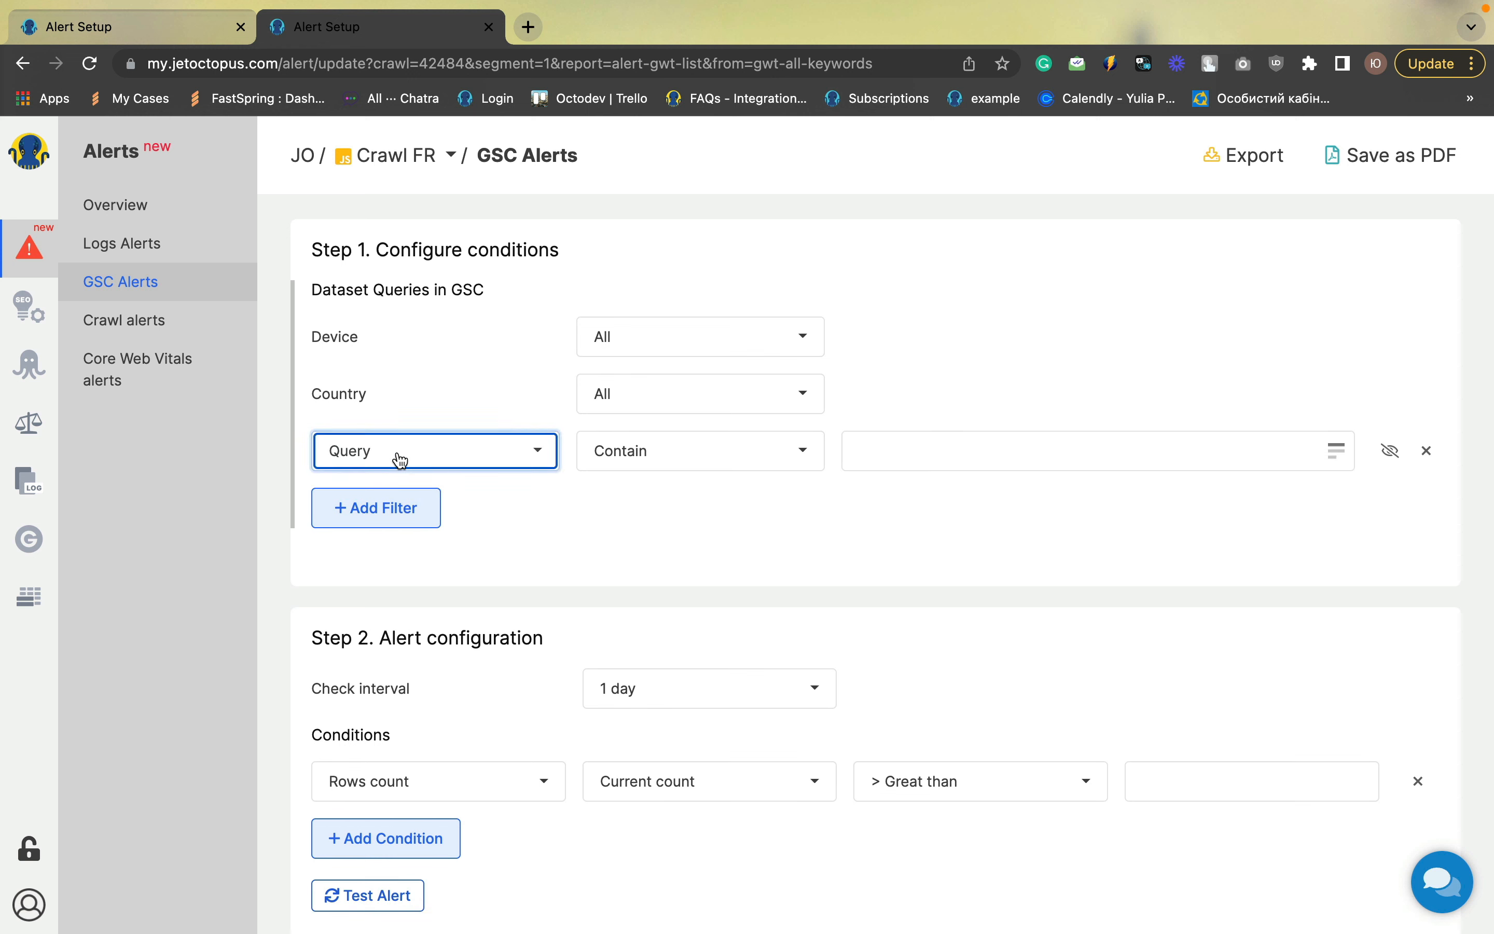
left_click(437, 571)
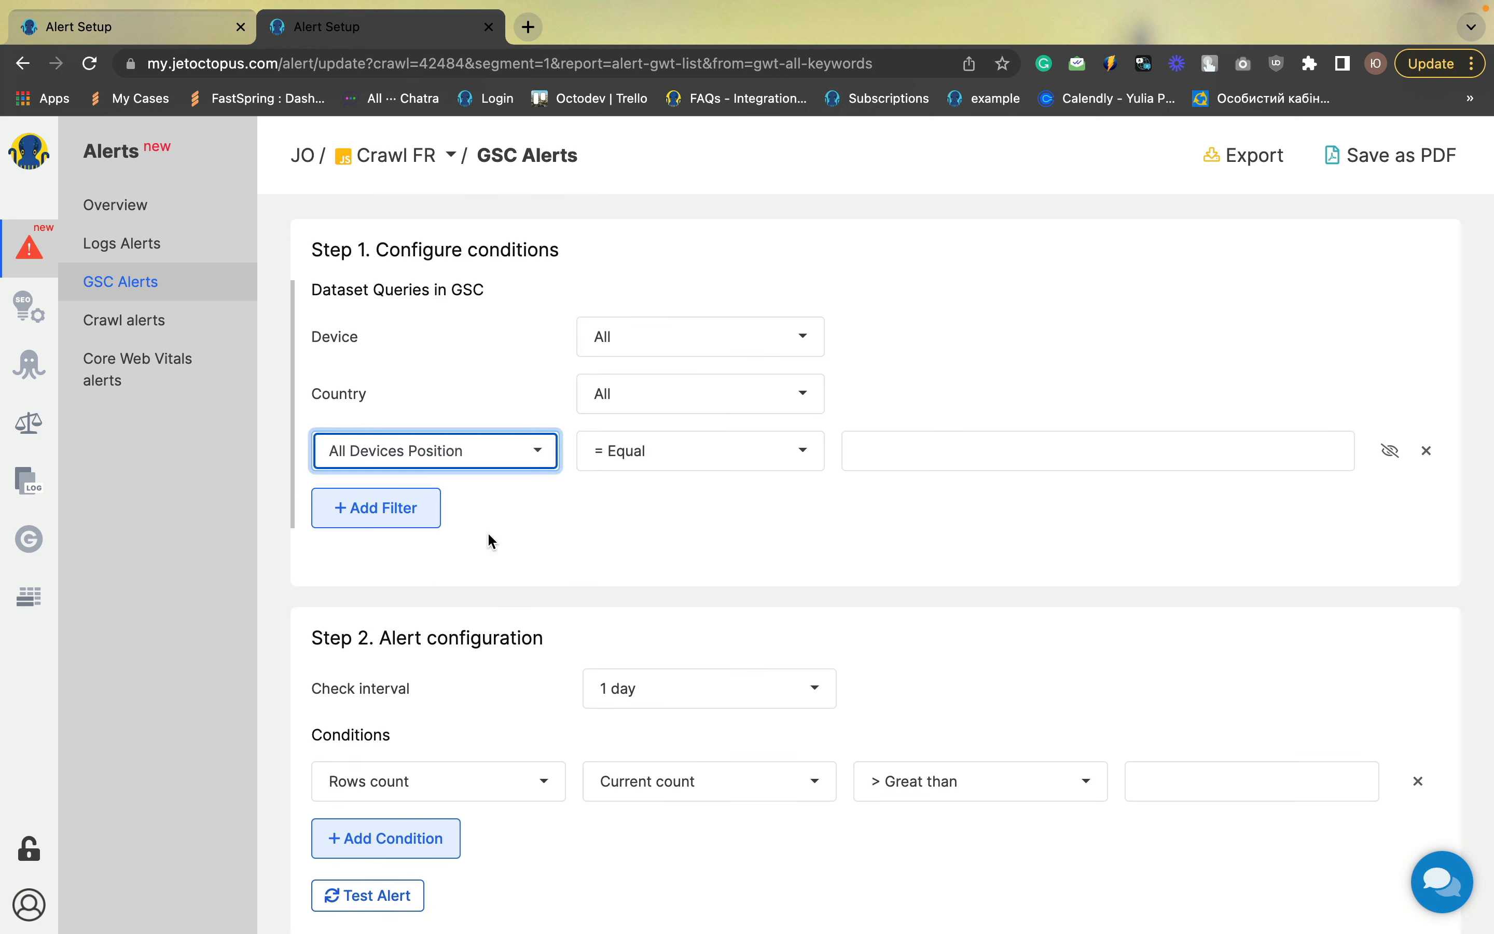
left_click(709, 448)
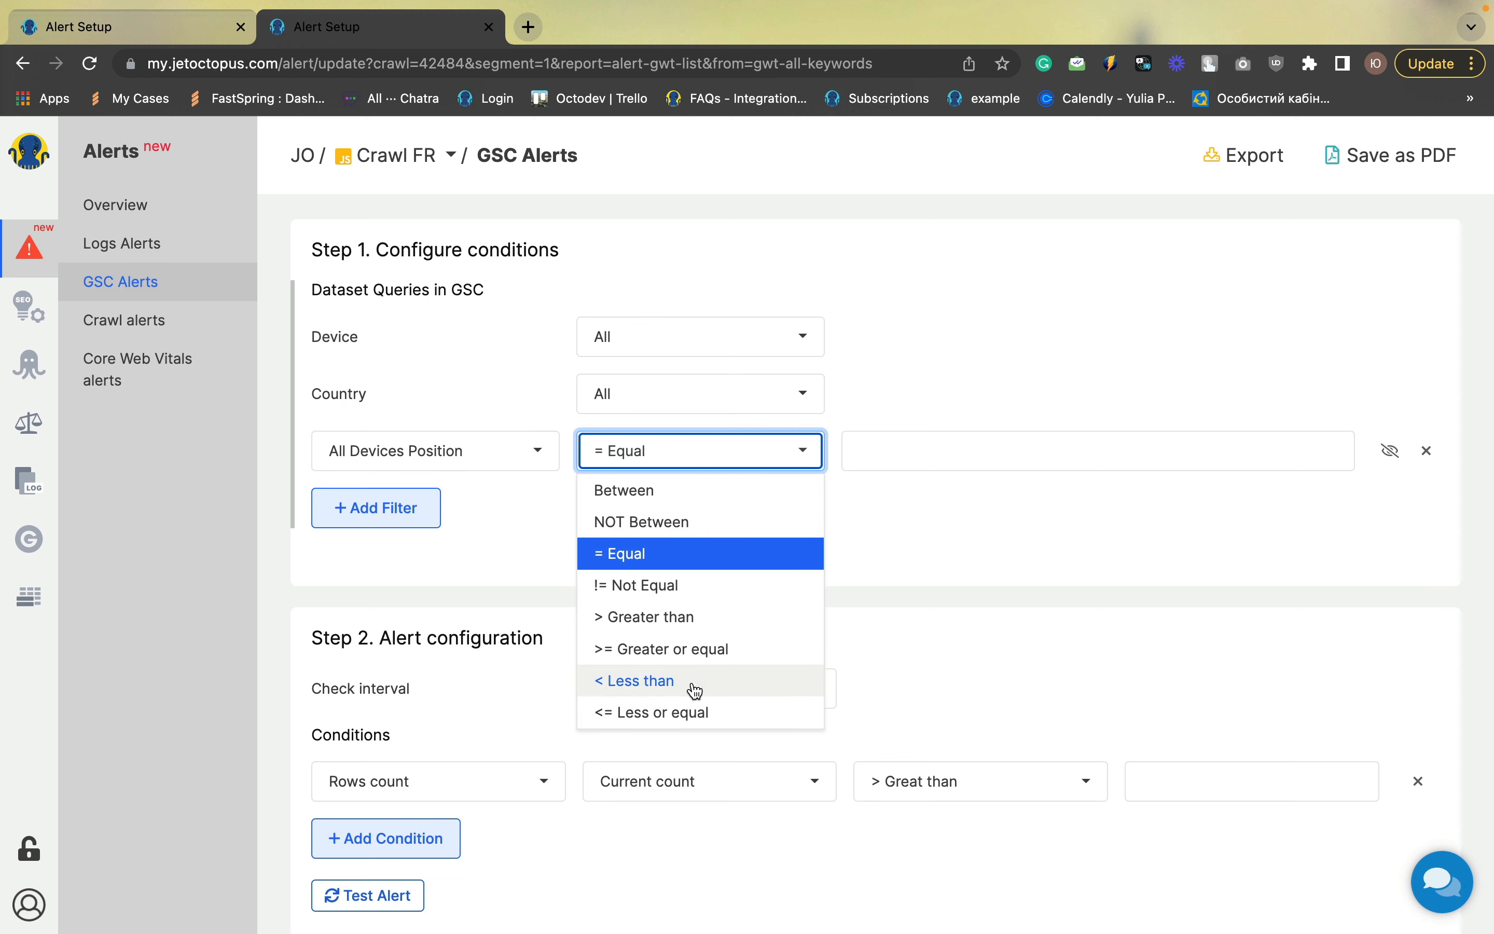
left_click(673, 682)
left_click(888, 446)
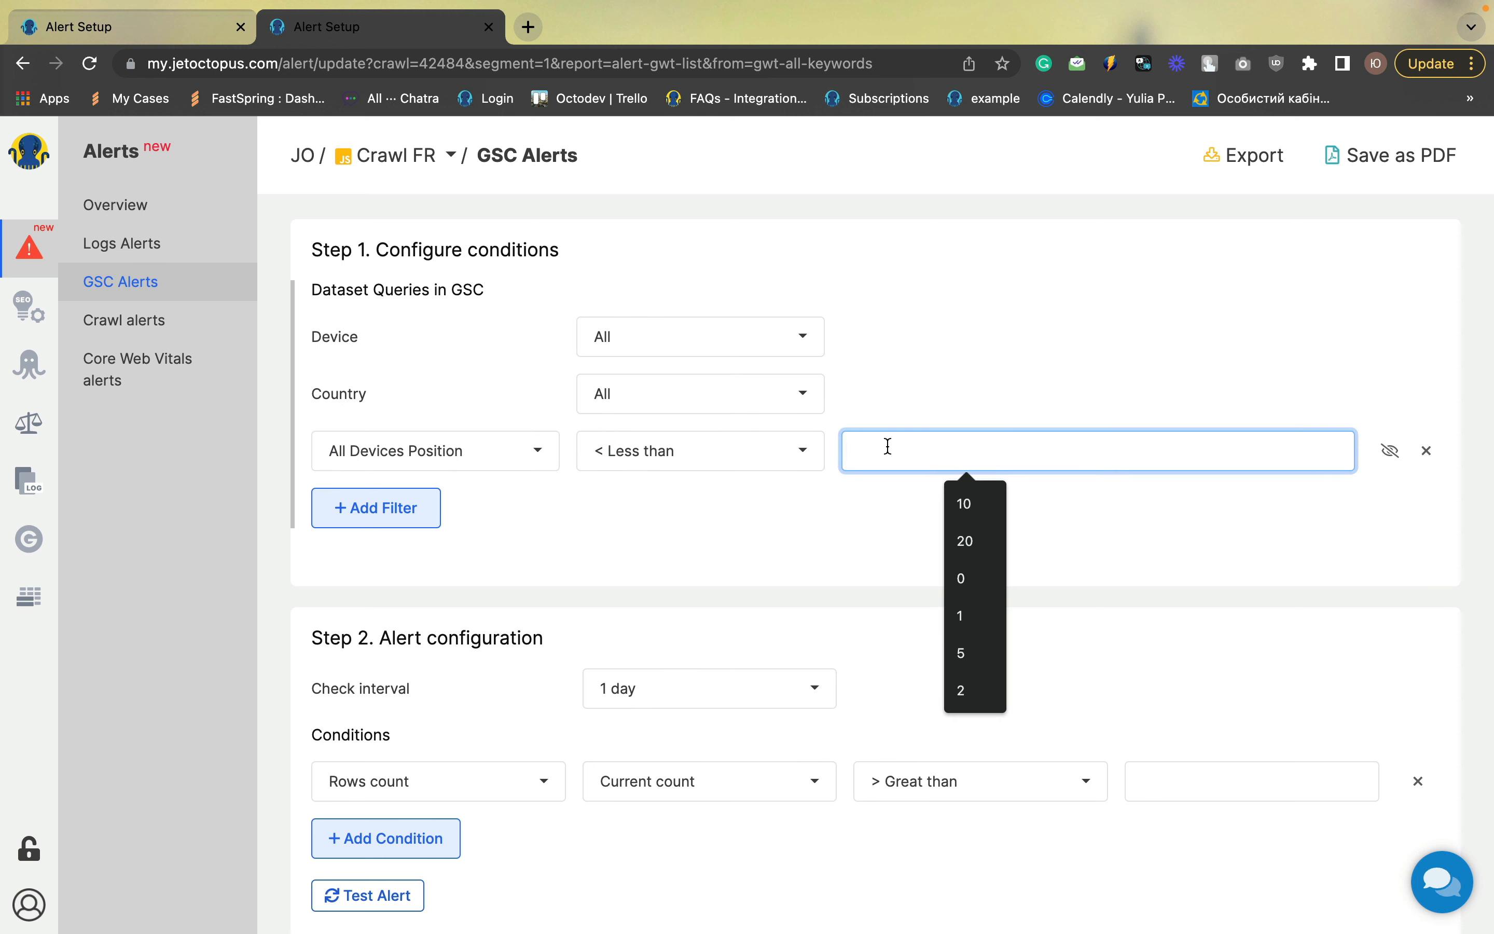
type("10")
left_click(860, 485)
Set the check interval to Week and the Rows count condition to decreased more than 50 percent
scroll(860, 485, "down", 3)
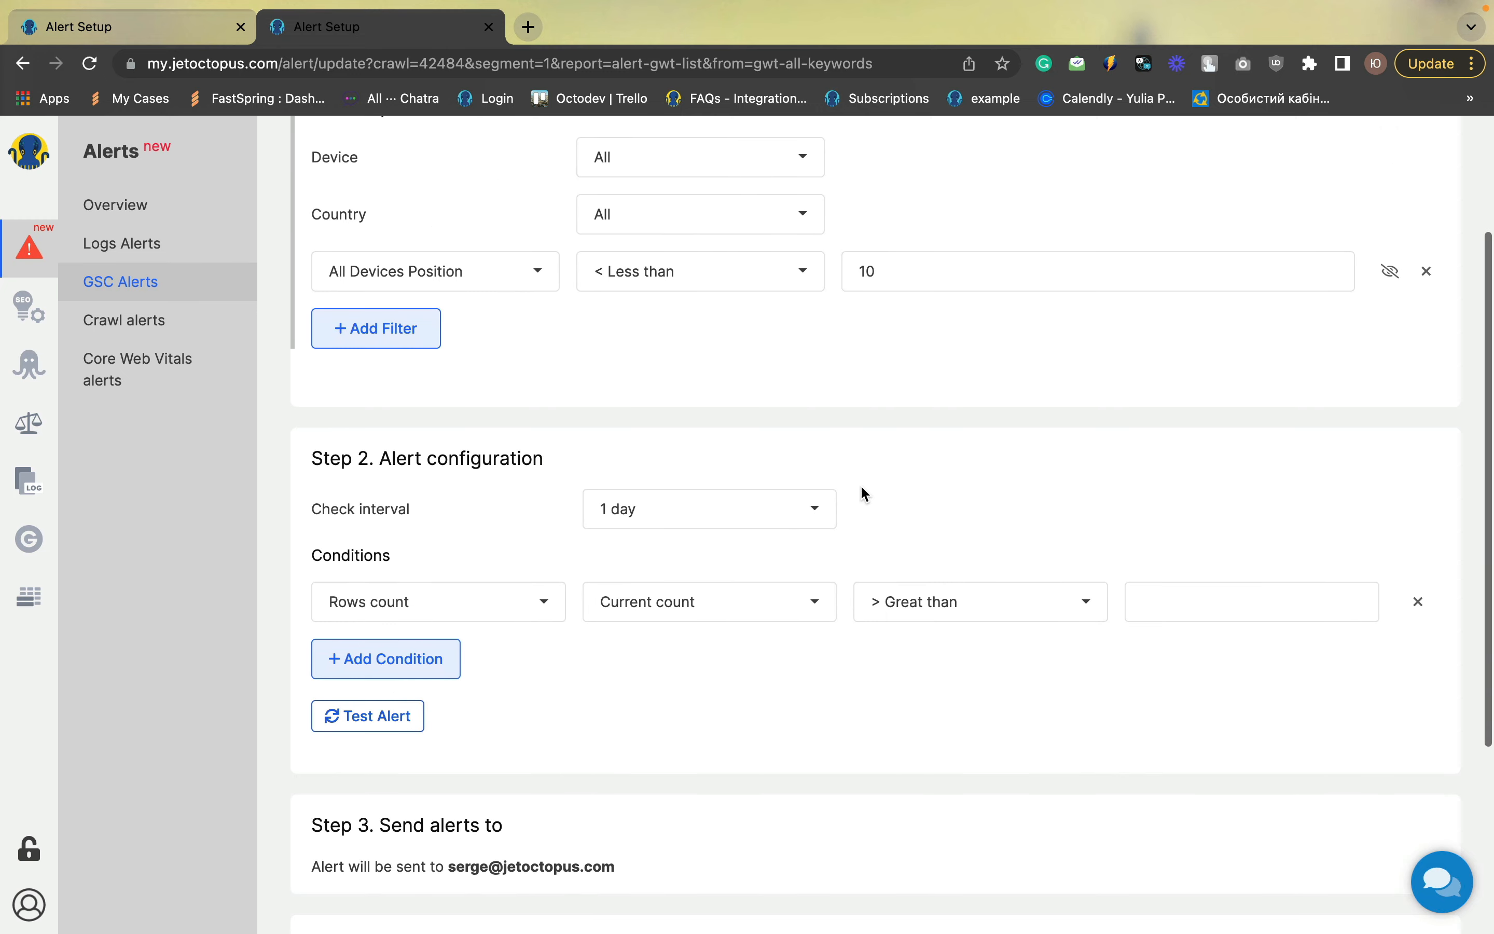
left_click(750, 509)
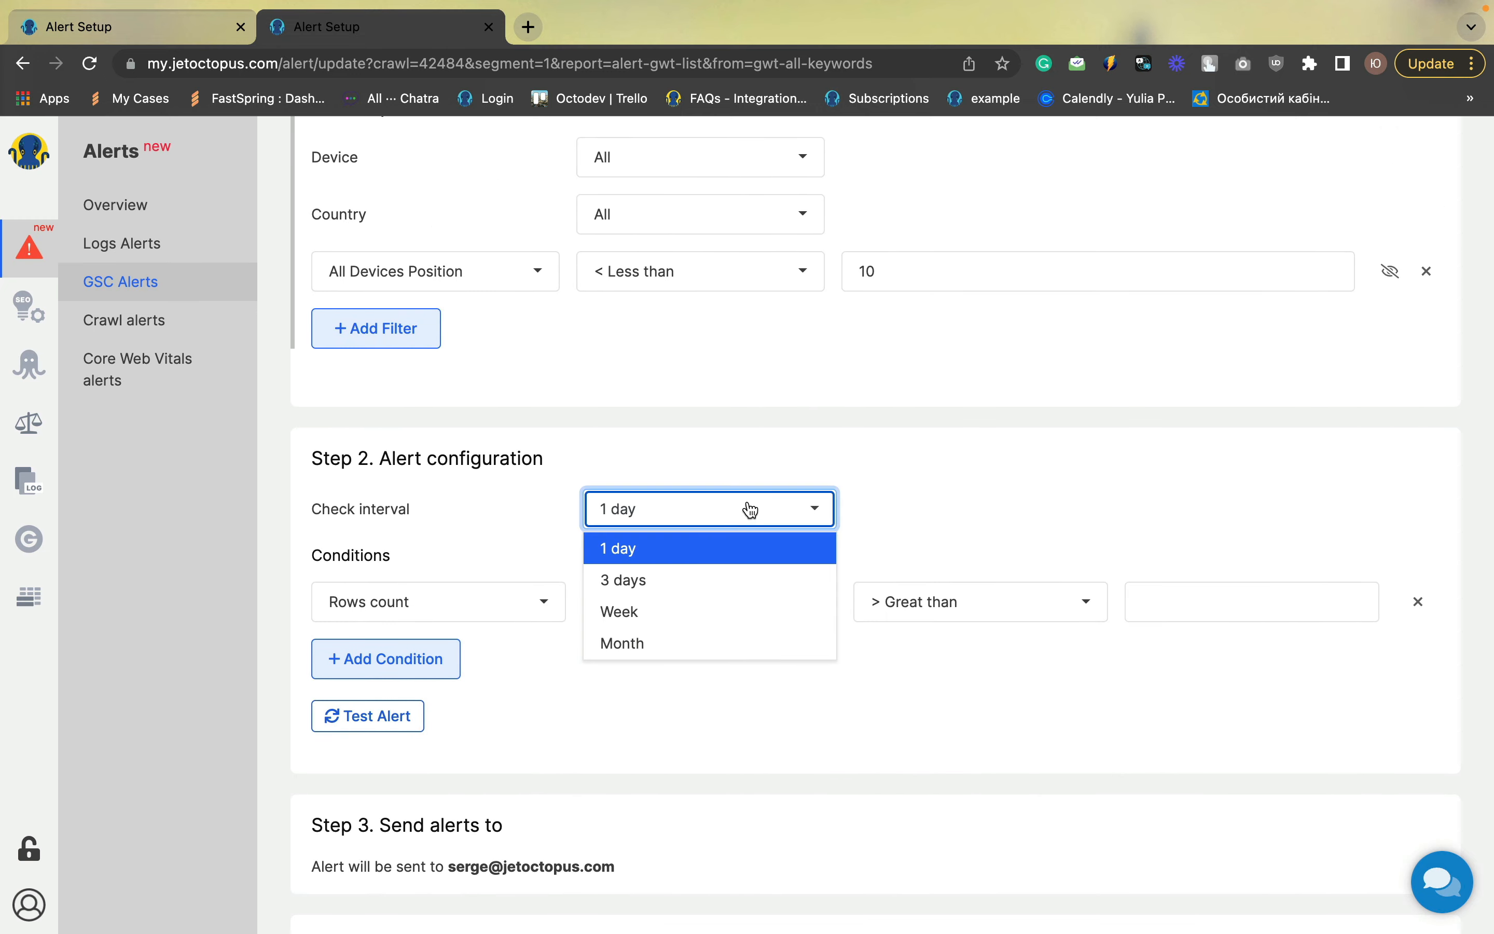
left_click(642, 613)
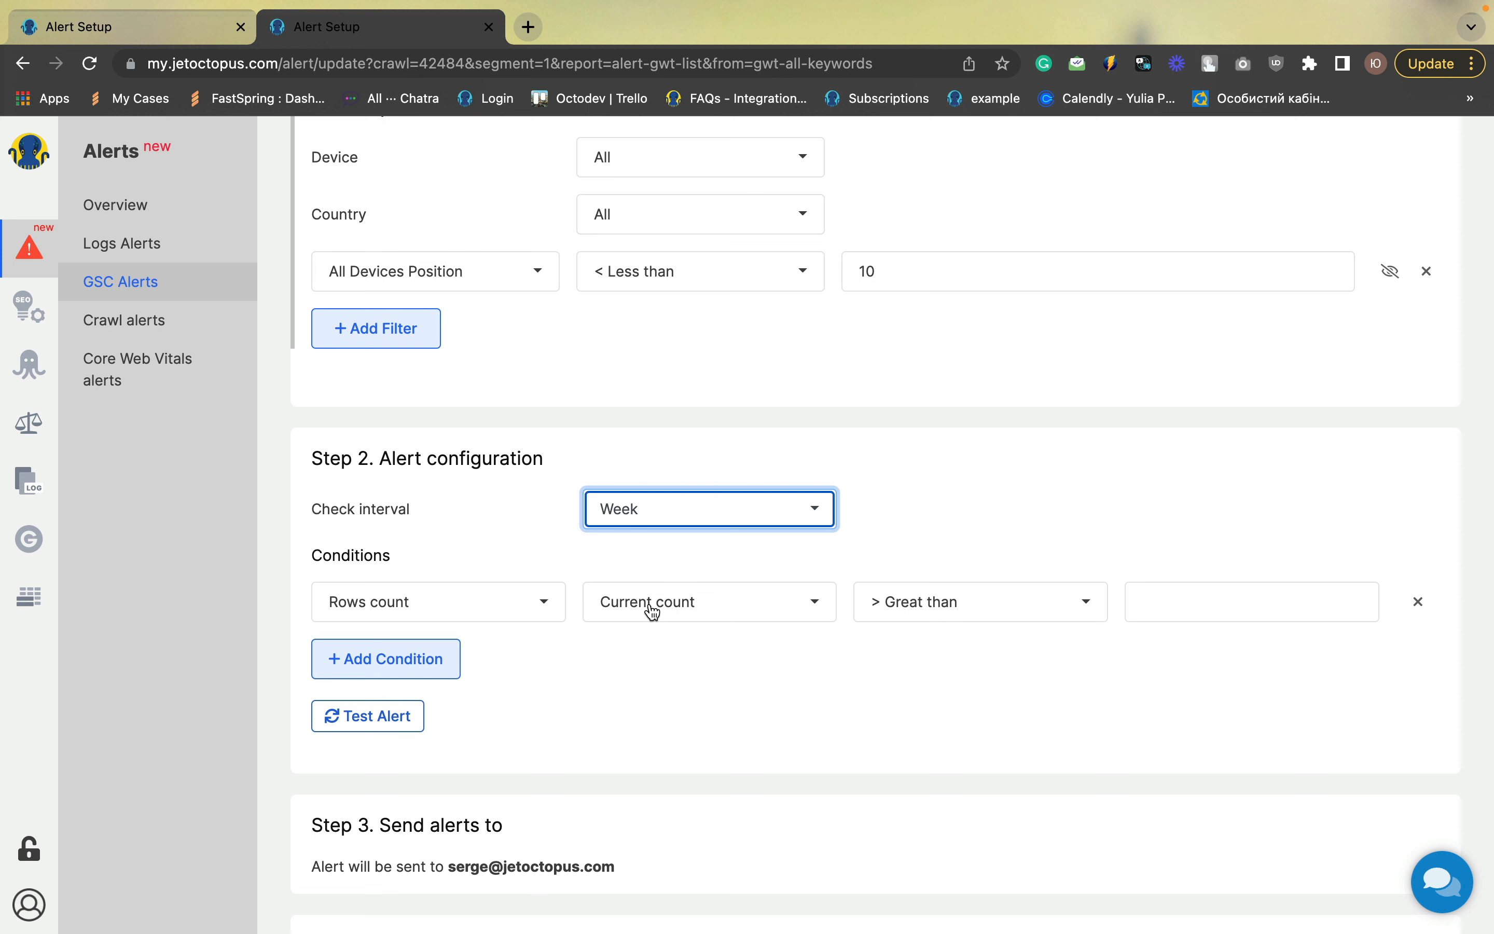
left_click(1014, 609)
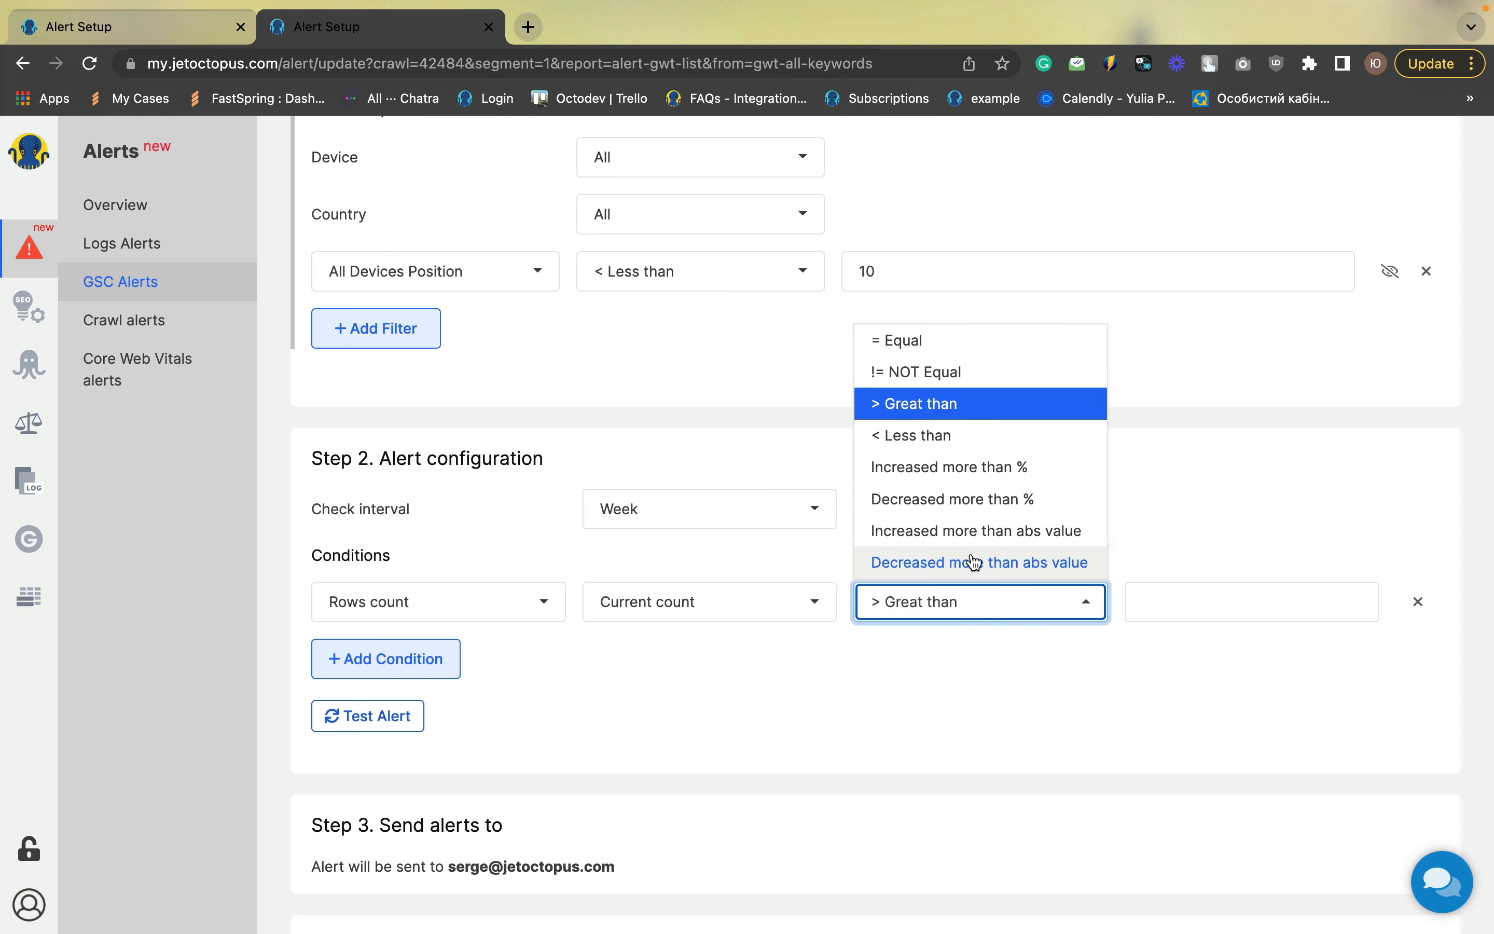
left_click(975, 499)
left_click(1152, 602)
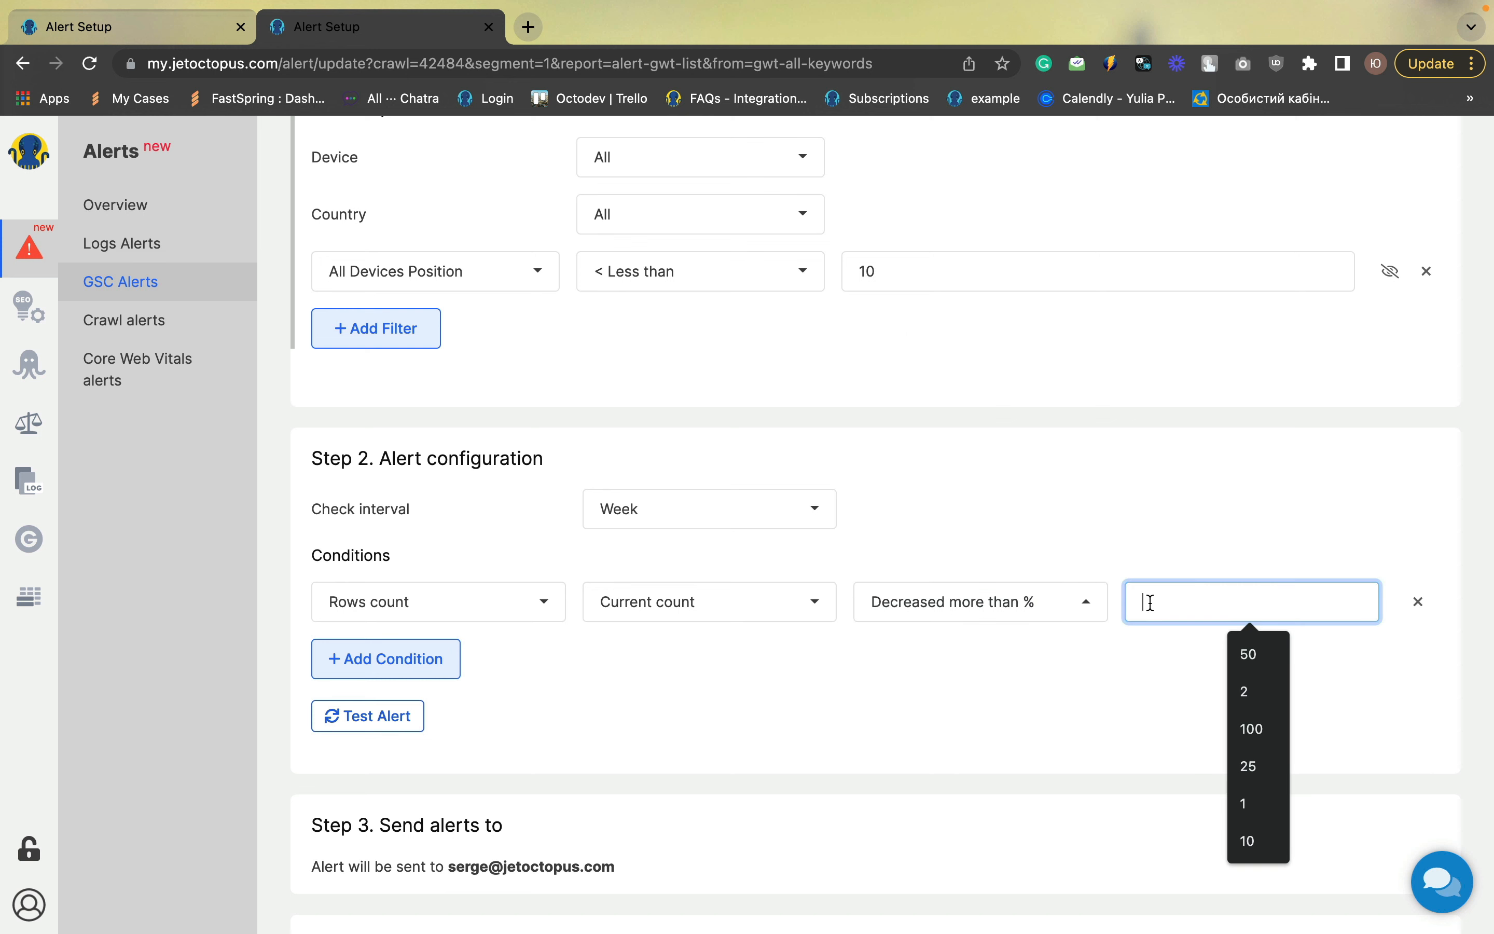
type("50")
left_click(1111, 691)
Title the alert "Amount of the TOP 10 pages" and save it
scroll(1111, 691, "down", 1)
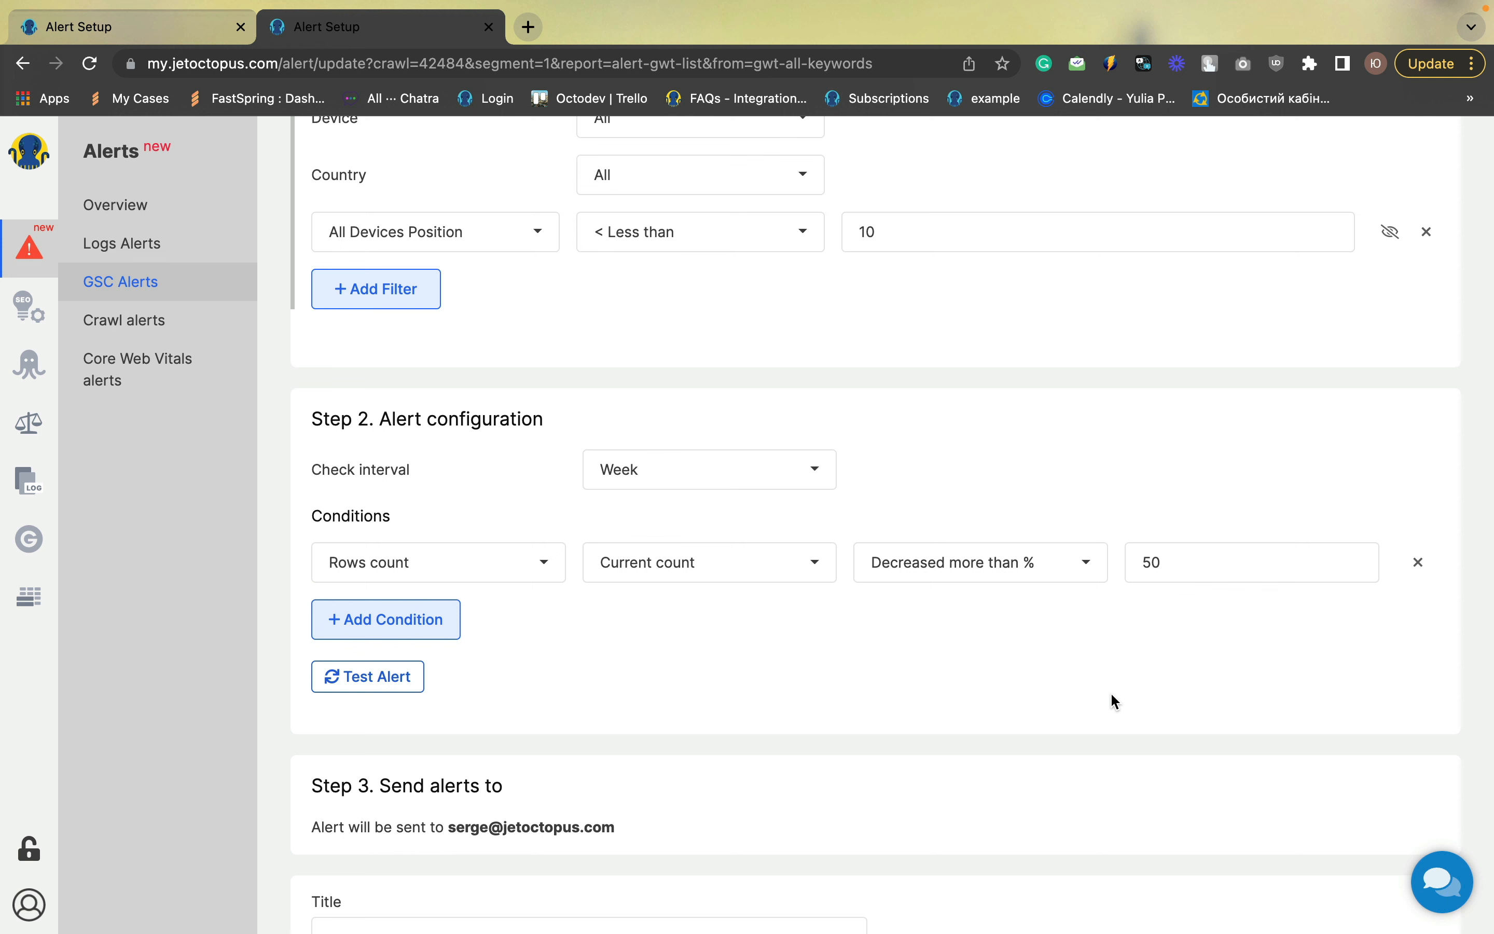
scroll(1110, 700, "down", 3)
left_click(469, 749)
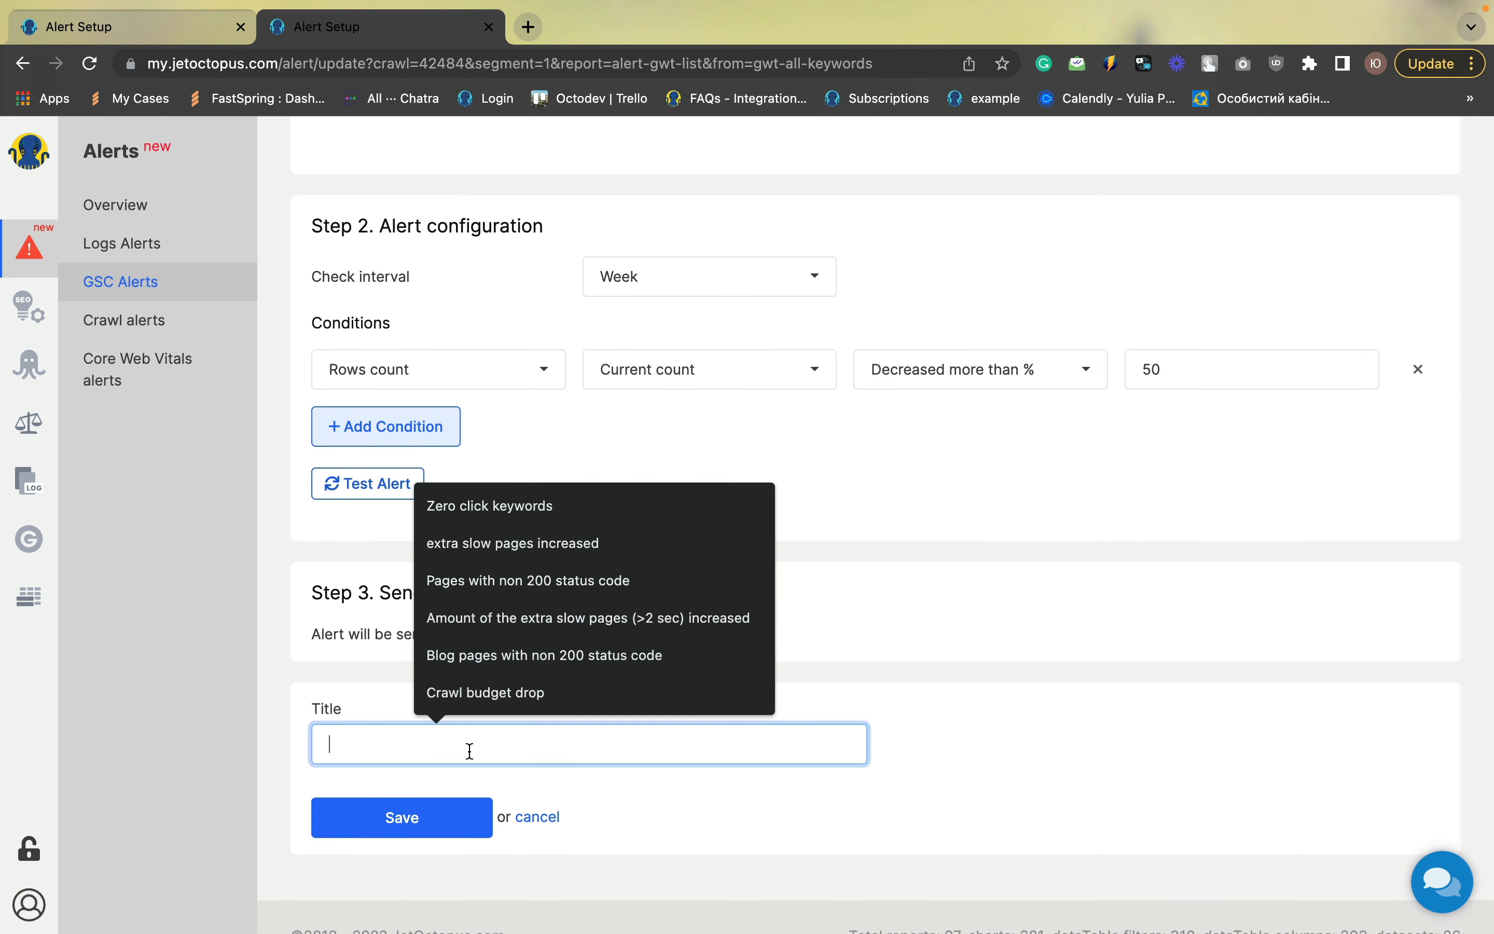
type("Am")
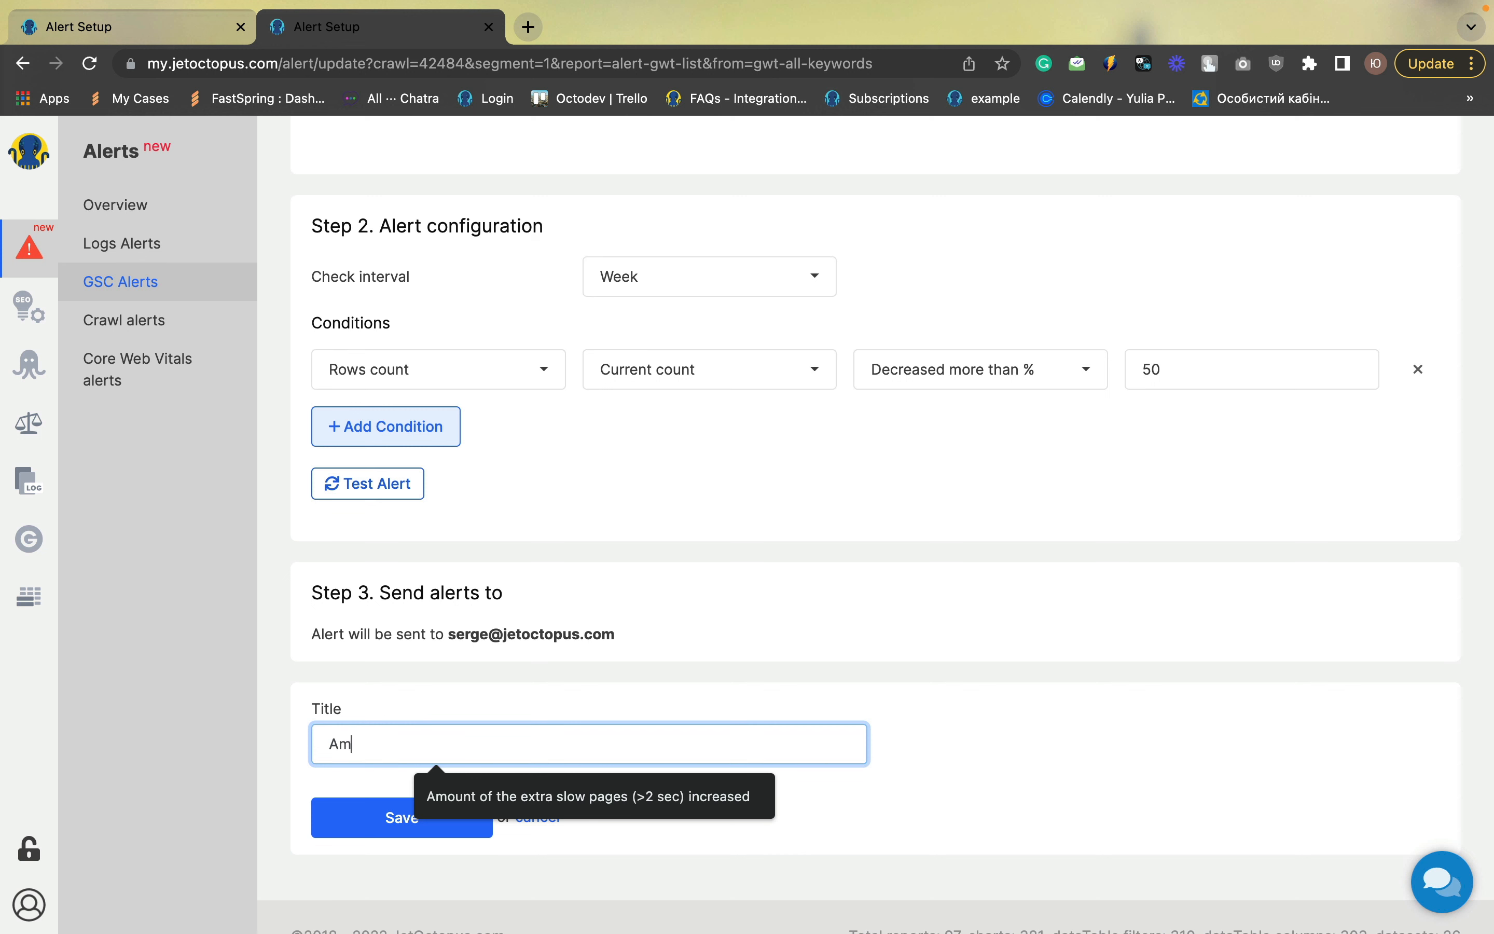
type("ount of the TOp 10 pages")
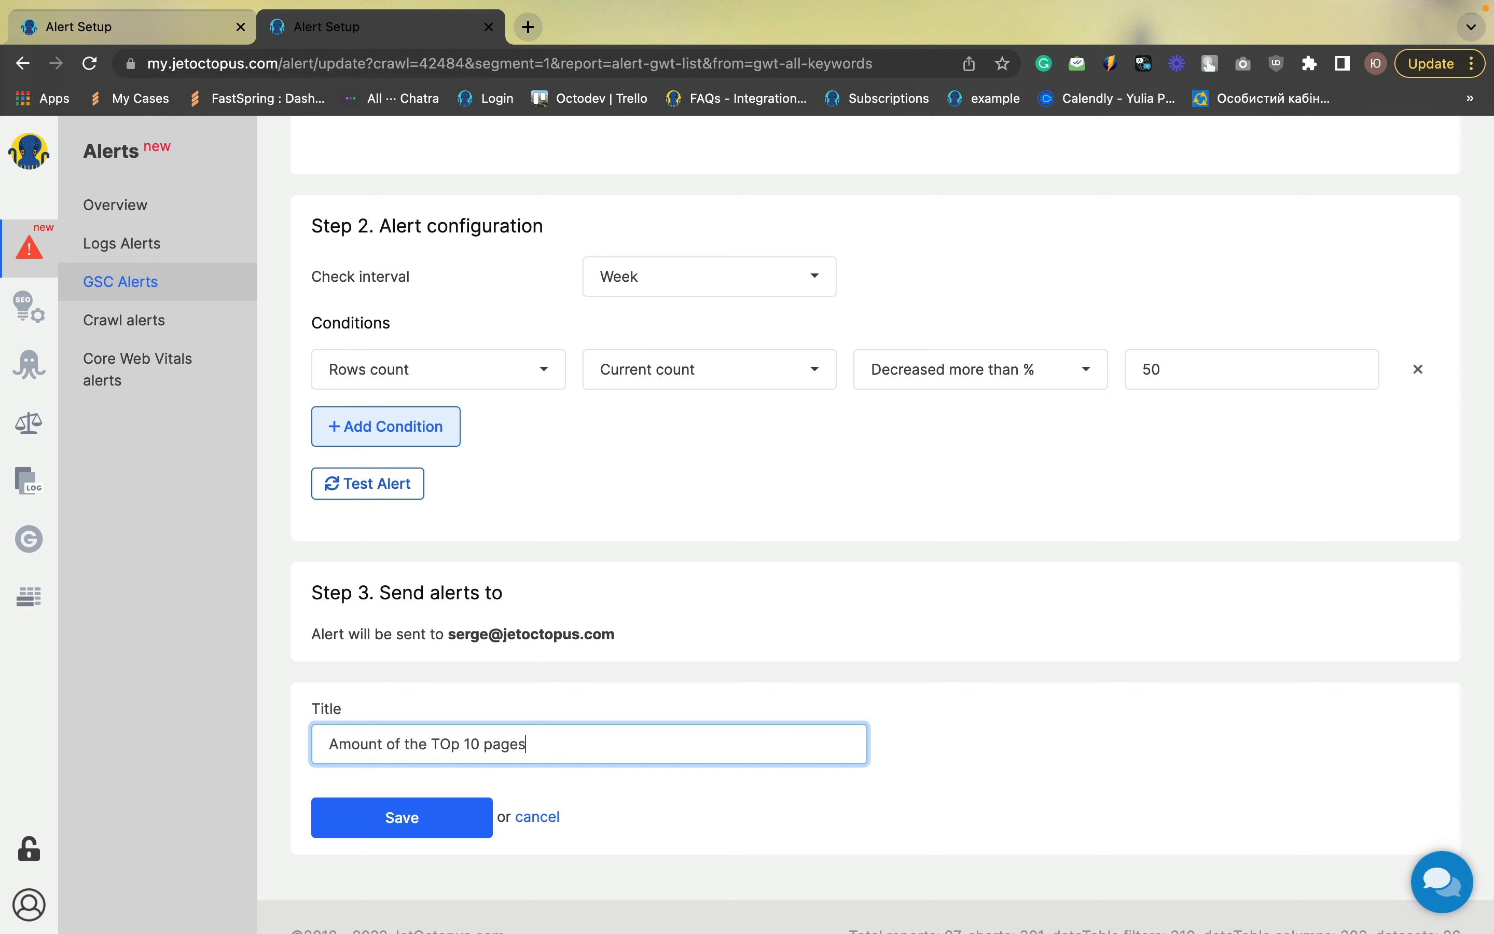
left_click(460, 743)
key("BackSpace")
type("P")
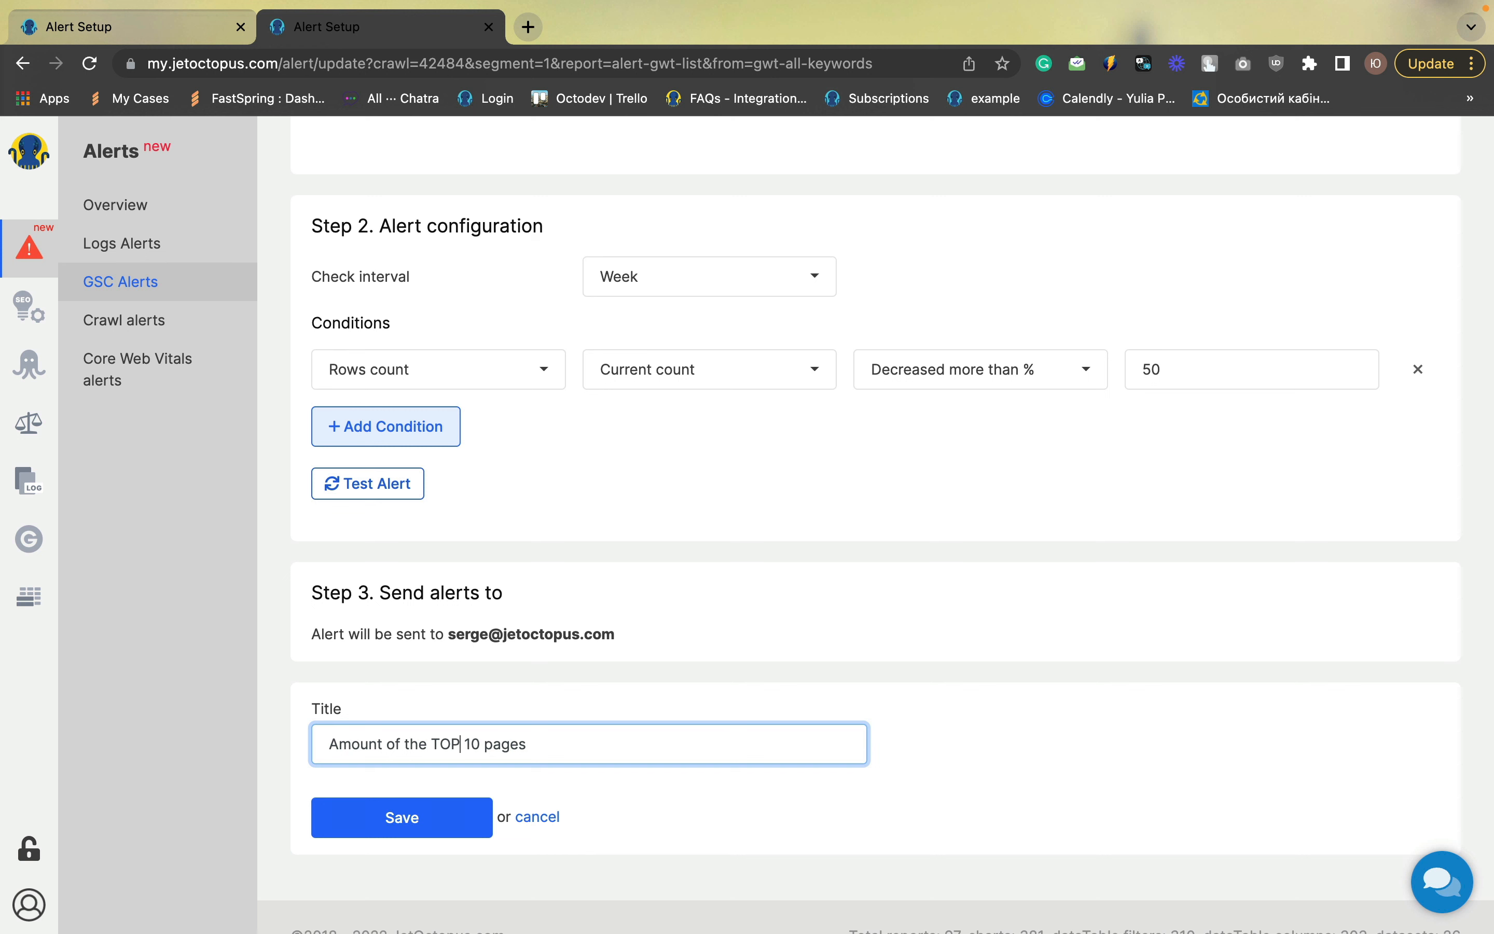
left_click(464, 828)
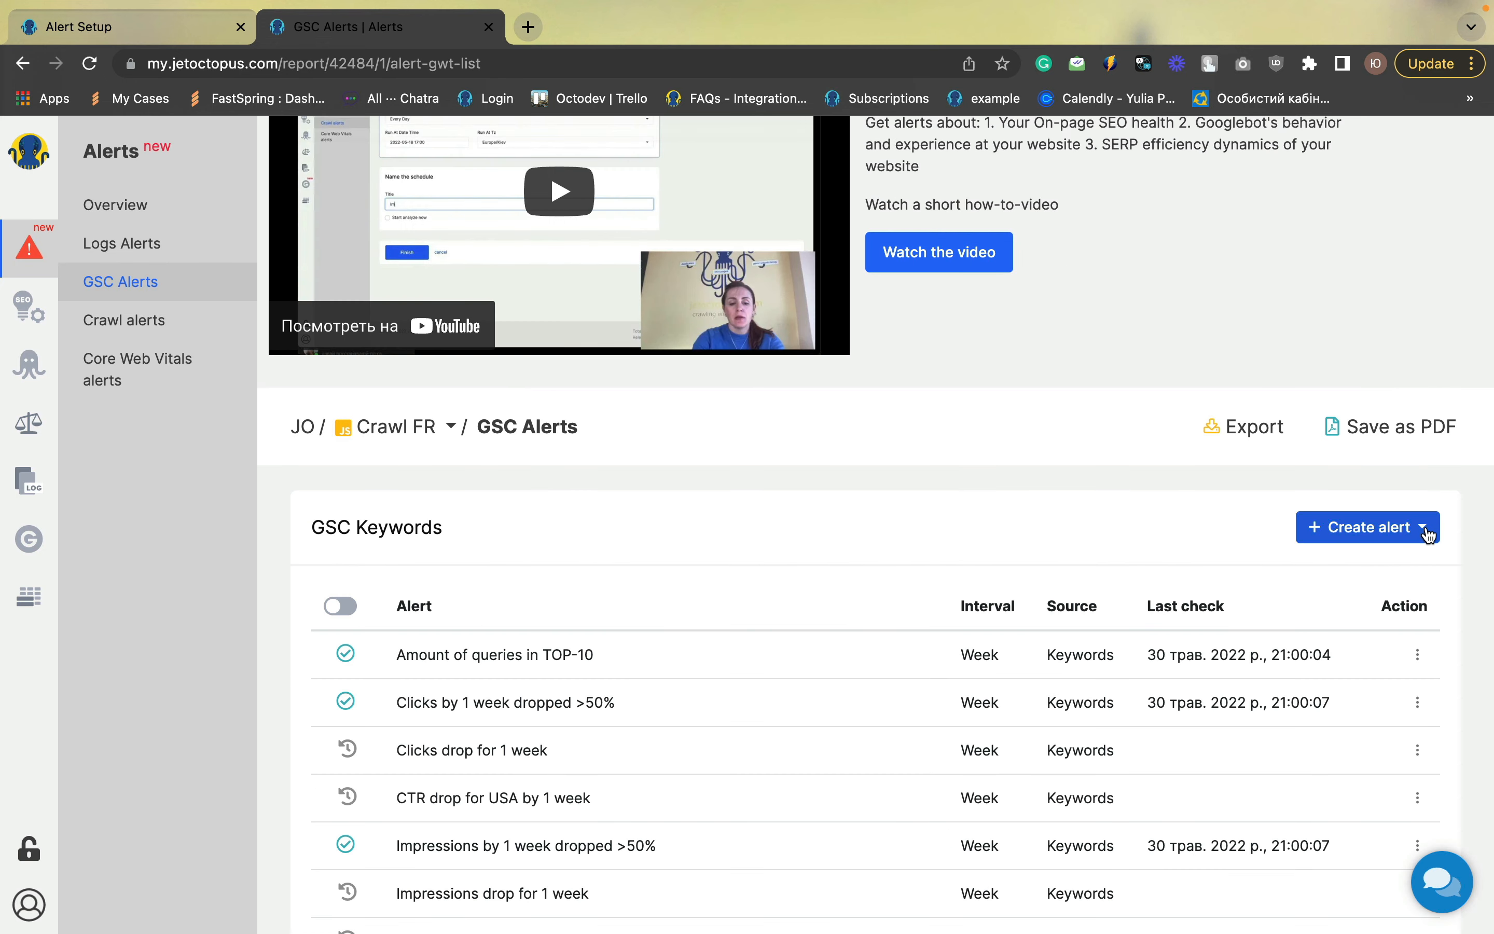
Create a Cannibalisation alert with a Rows count condition of increased more than 50 percent
left_click(1424, 529)
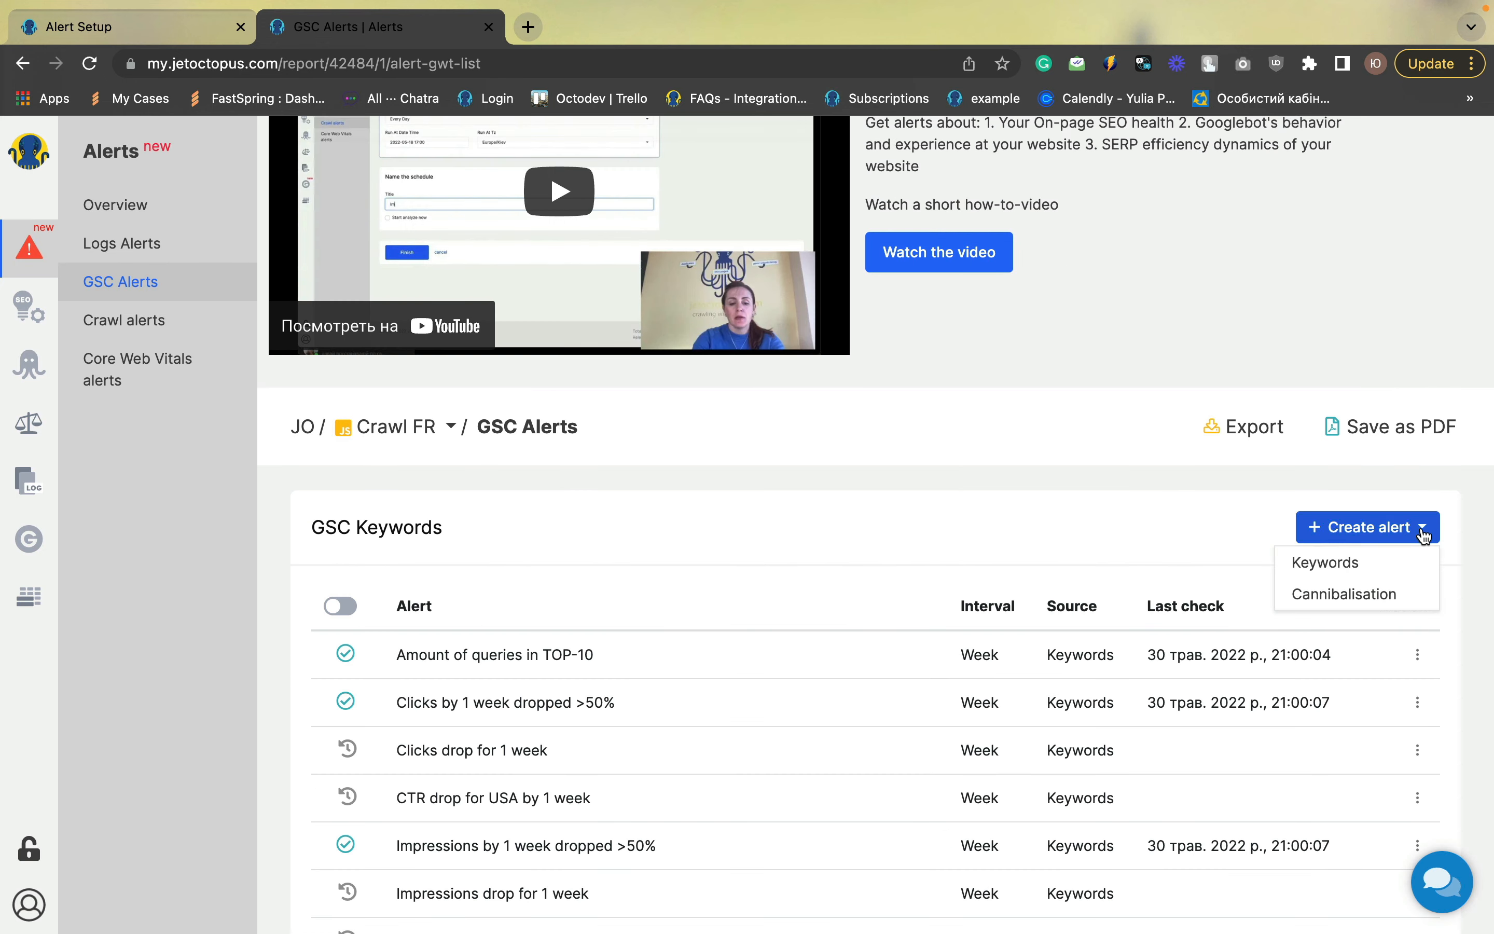
left_click(1344, 594)
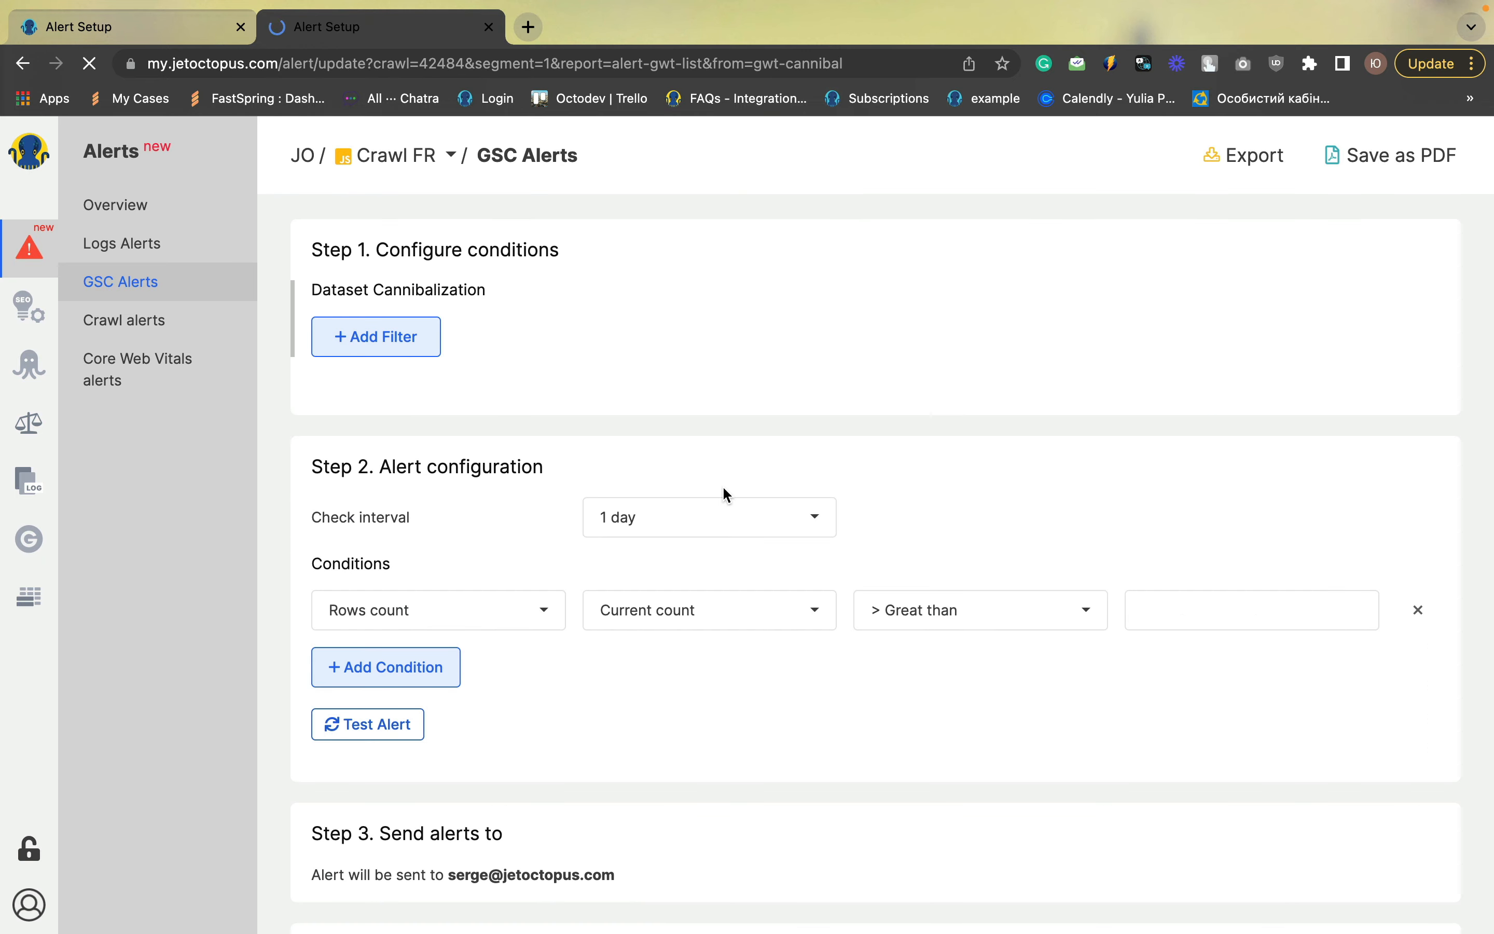
scroll(506, 294, "down", 1)
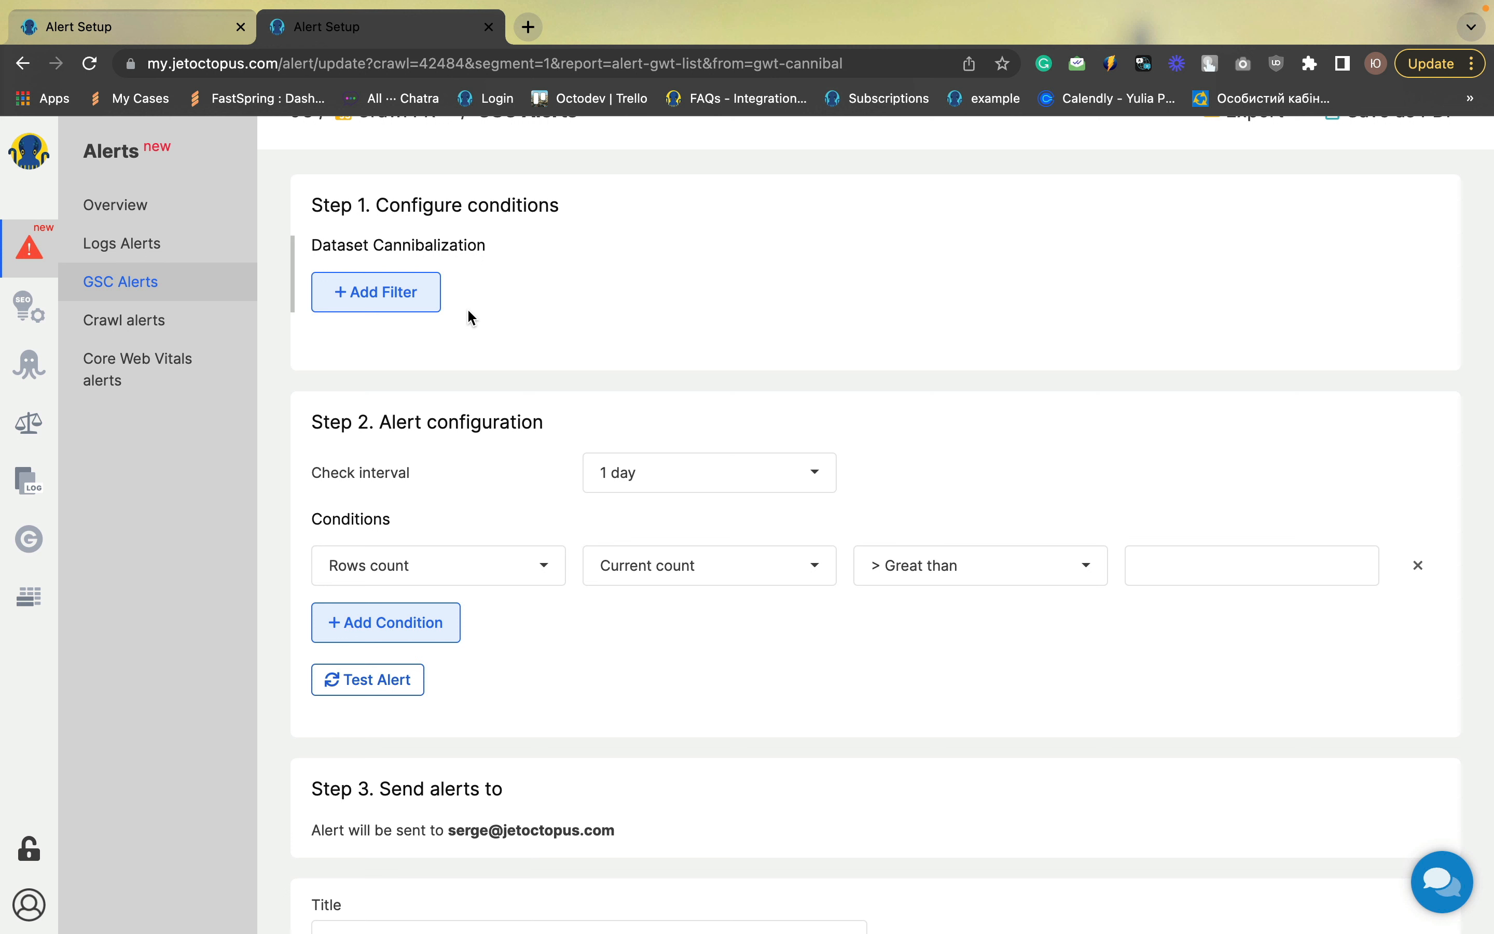
left_click(1158, 574)
type("50")
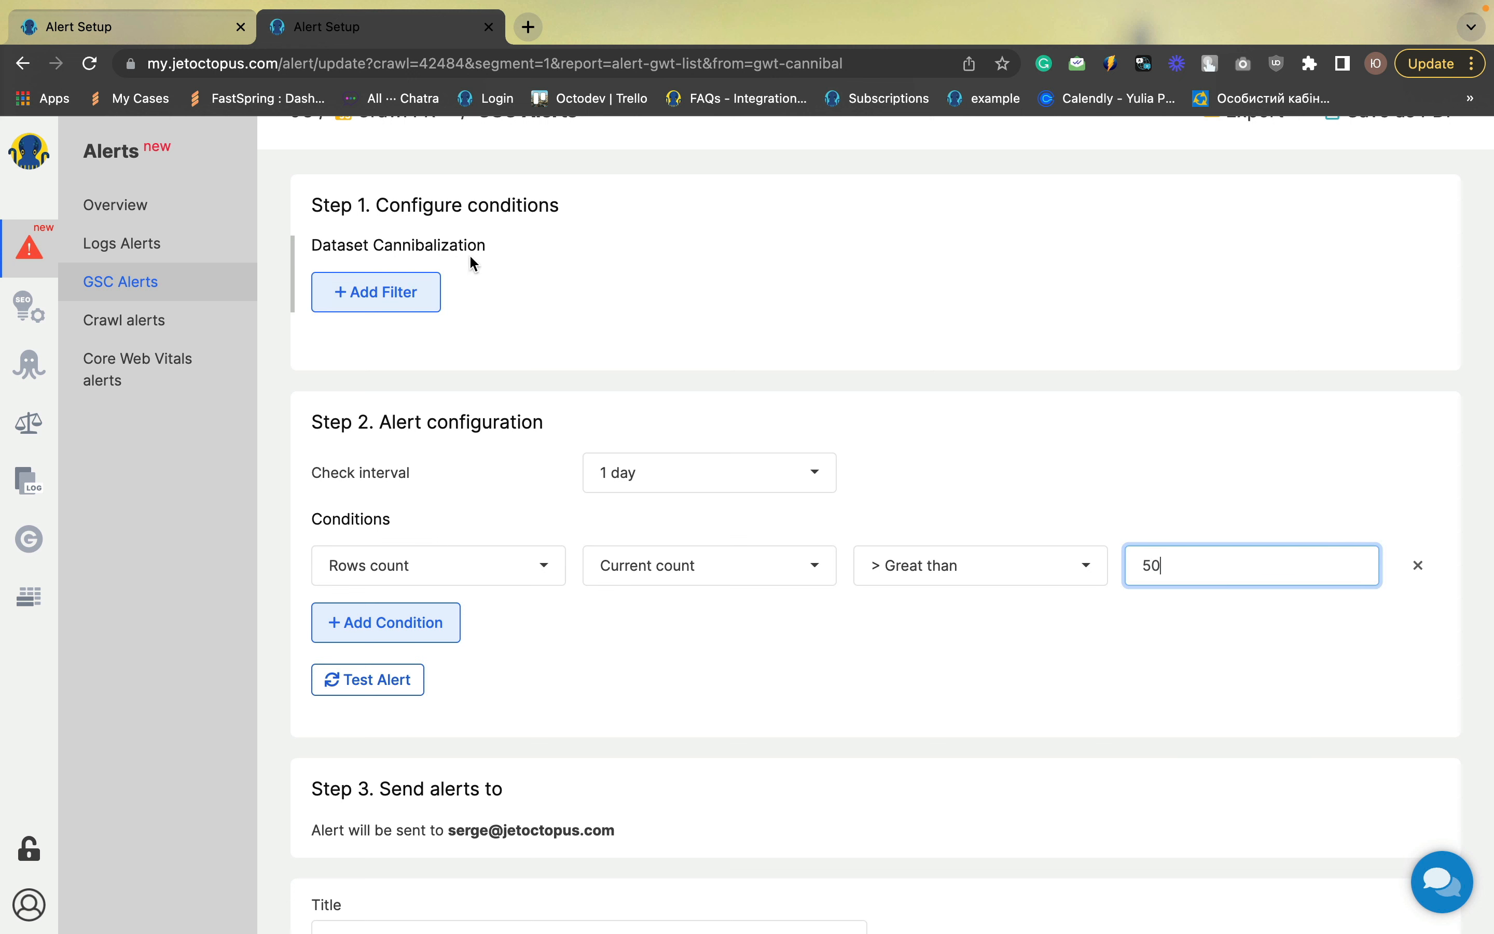
left_click(914, 578)
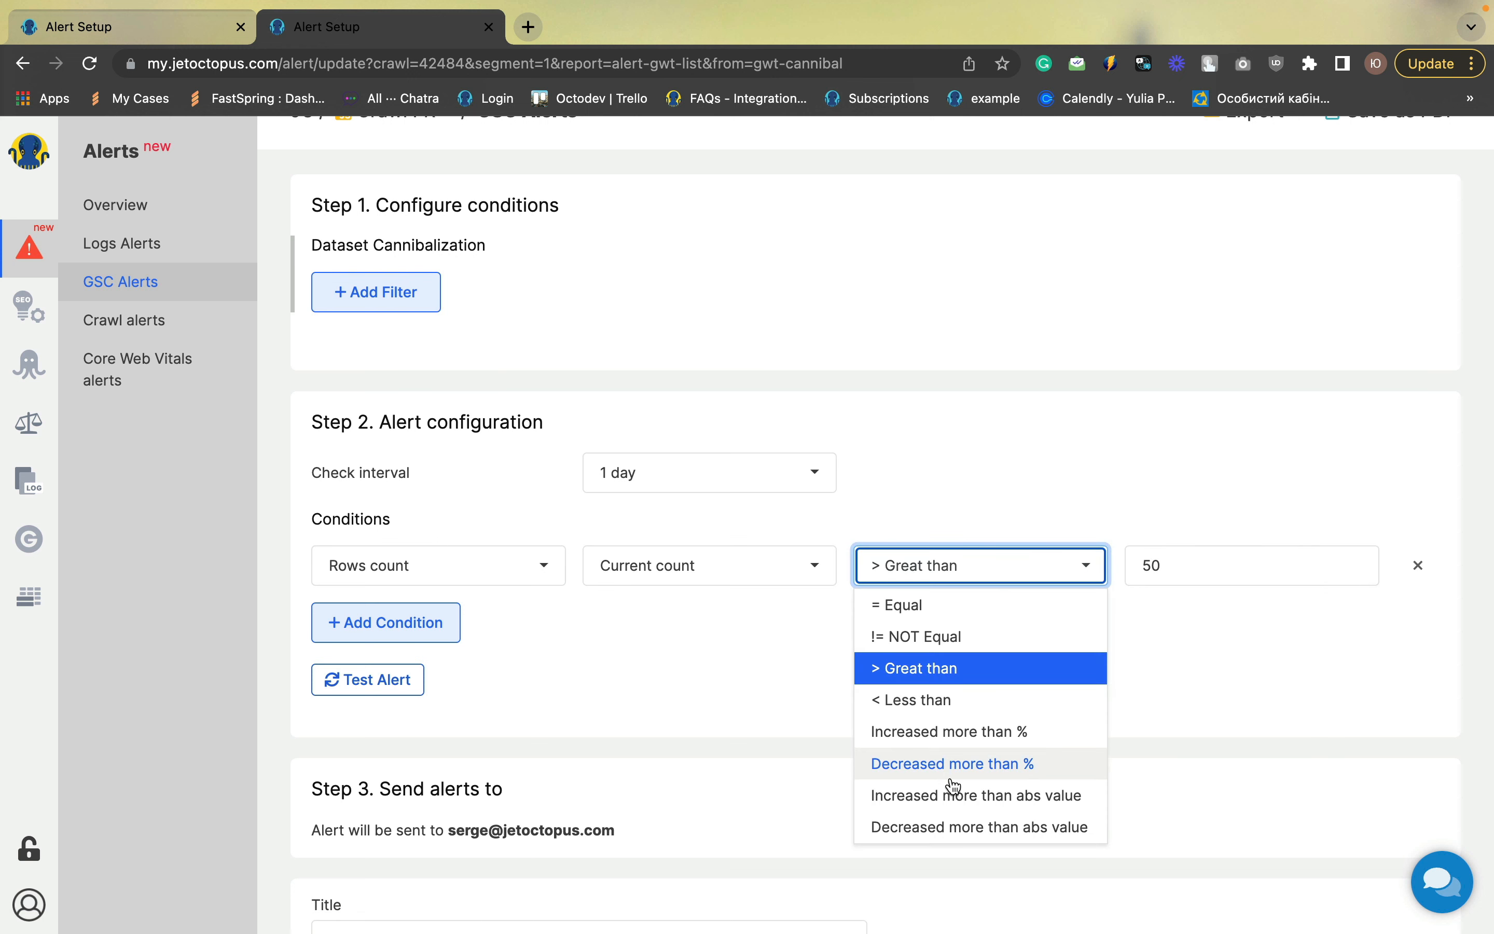
left_click(945, 732)
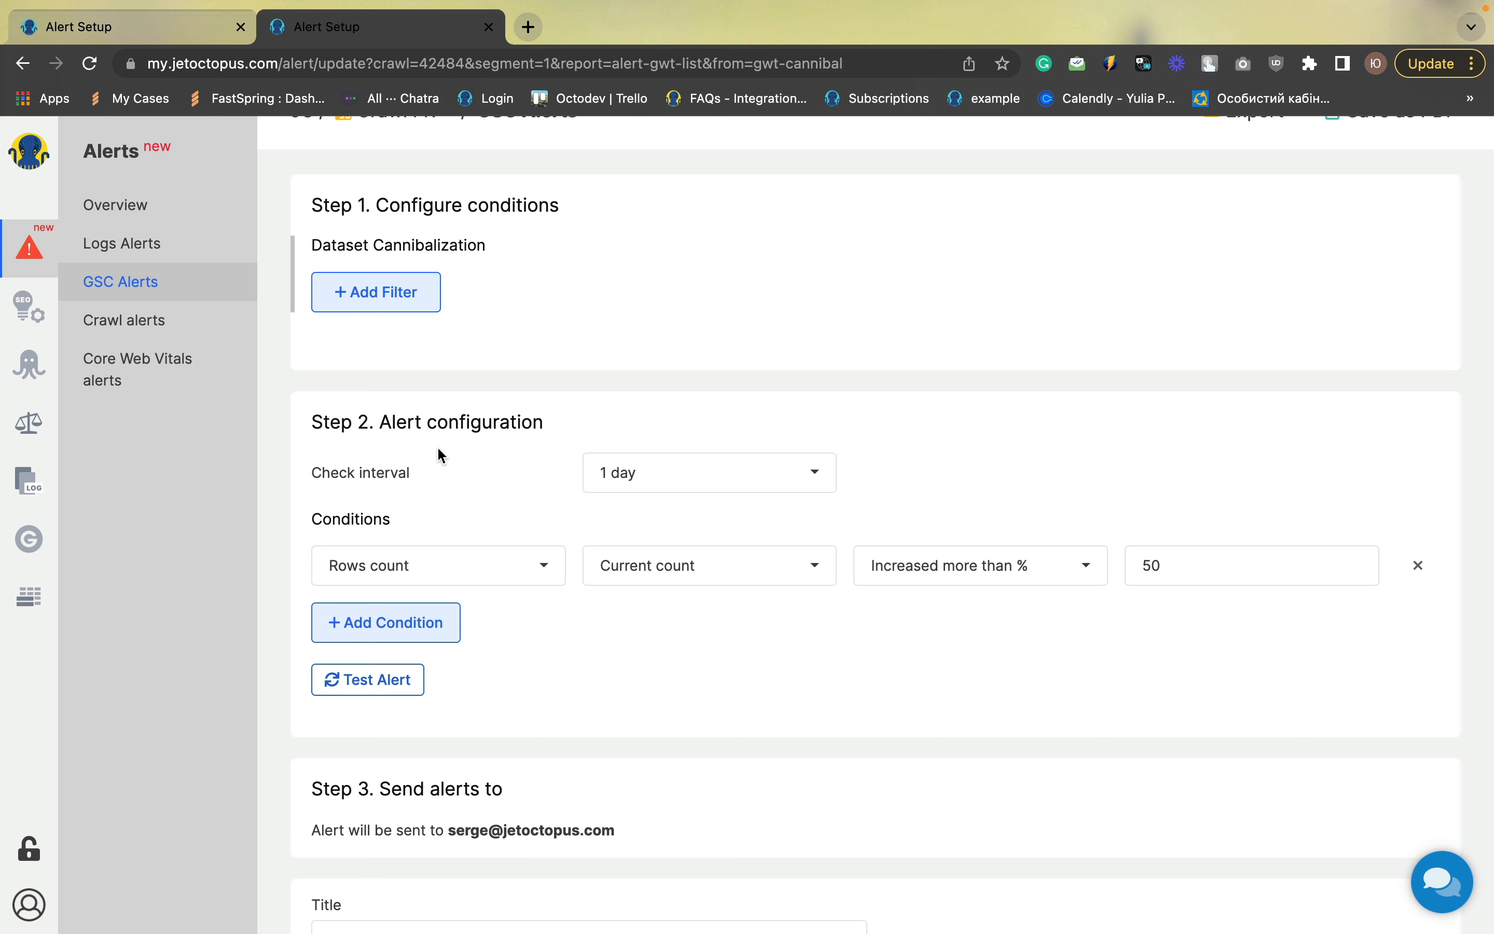
Set the alert's check interval to Week
left_click(653, 482)
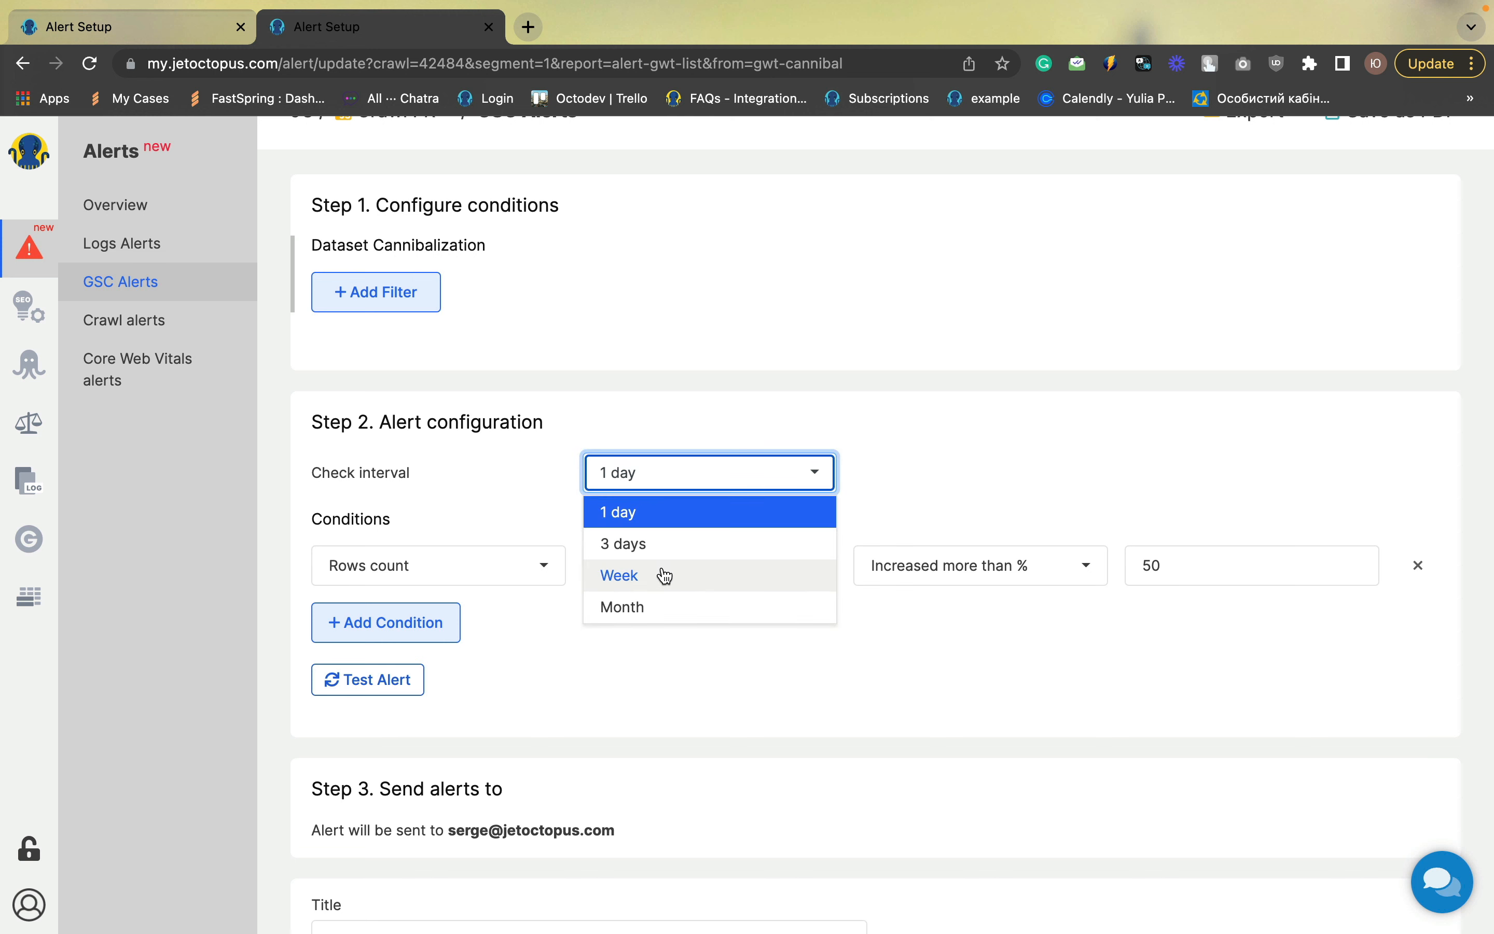
left_click(665, 577)
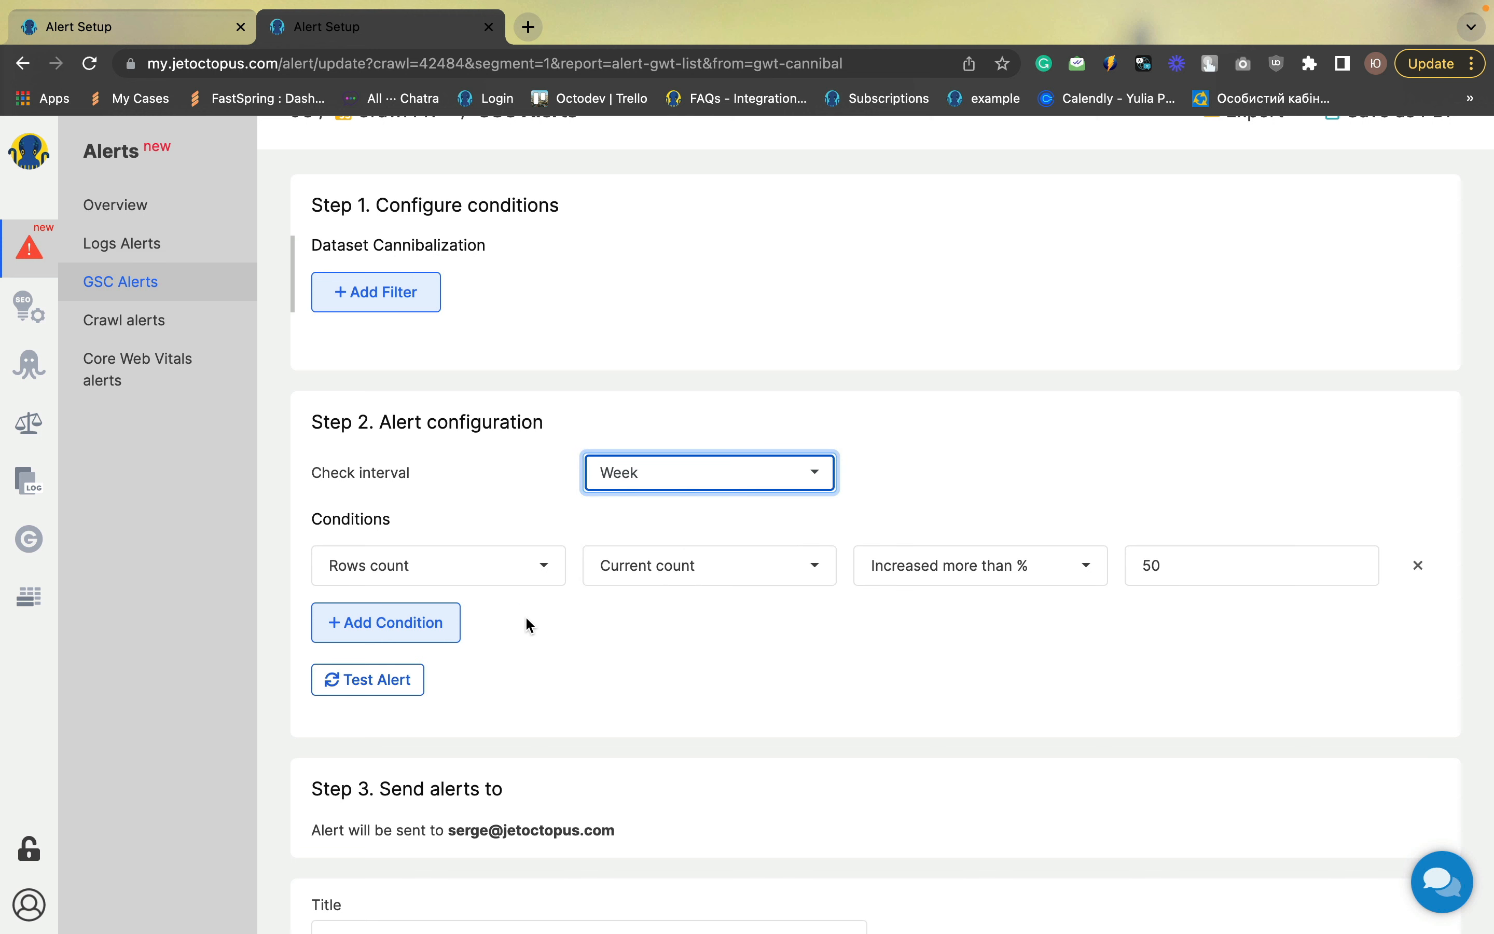
left_click(685, 639)
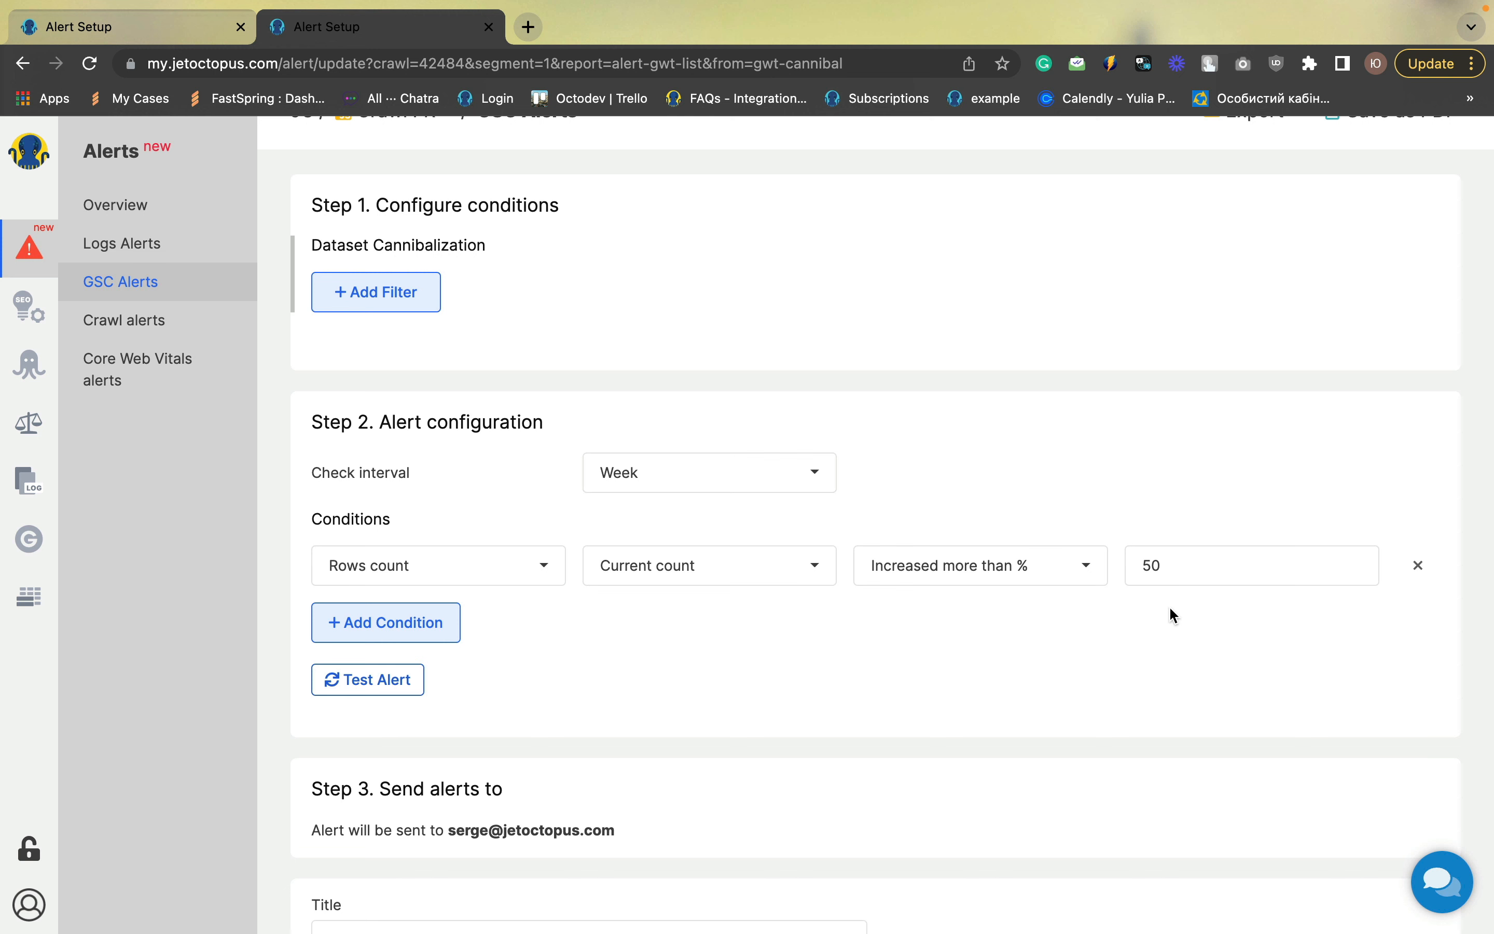
Title the alert "Cannibalization increased" and save it
scroll(765, 700, "down", 3)
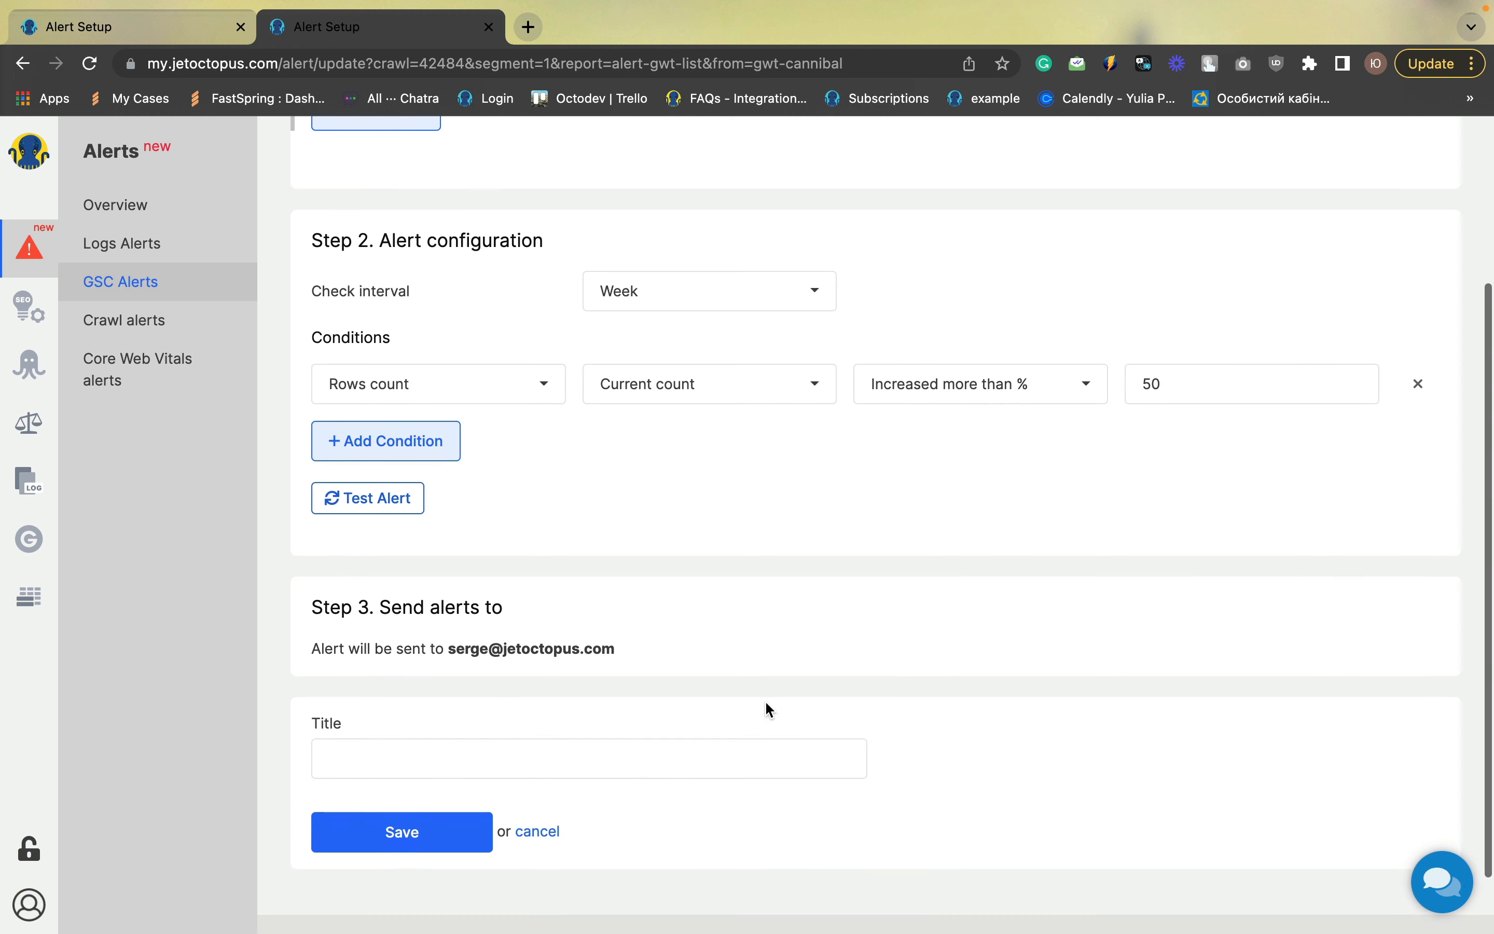
left_click(460, 764)
type("c")
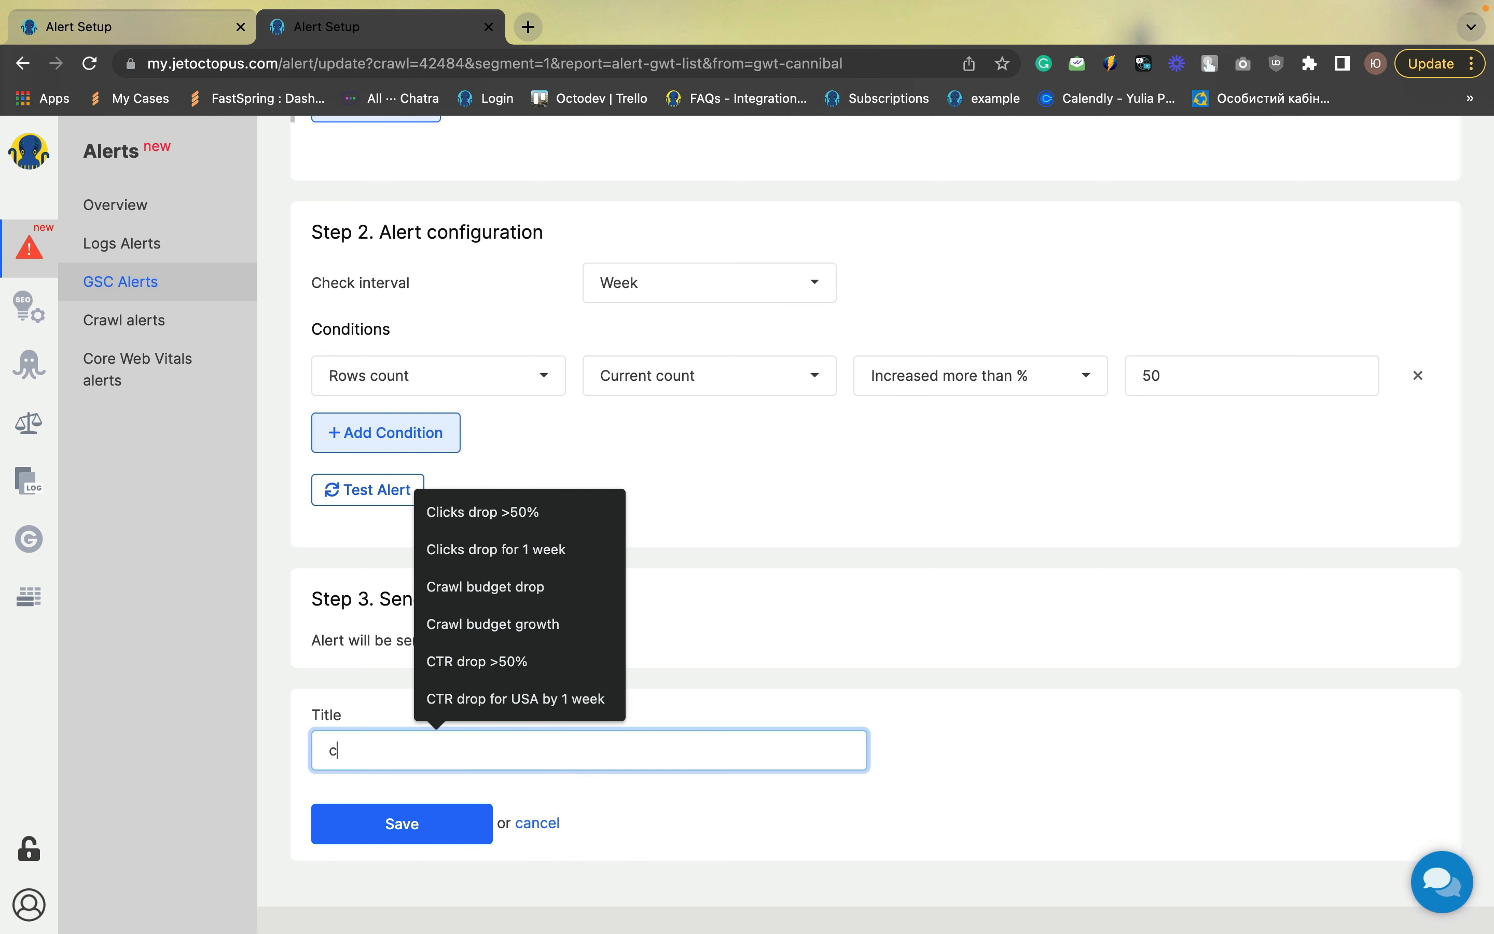
type("annibal")
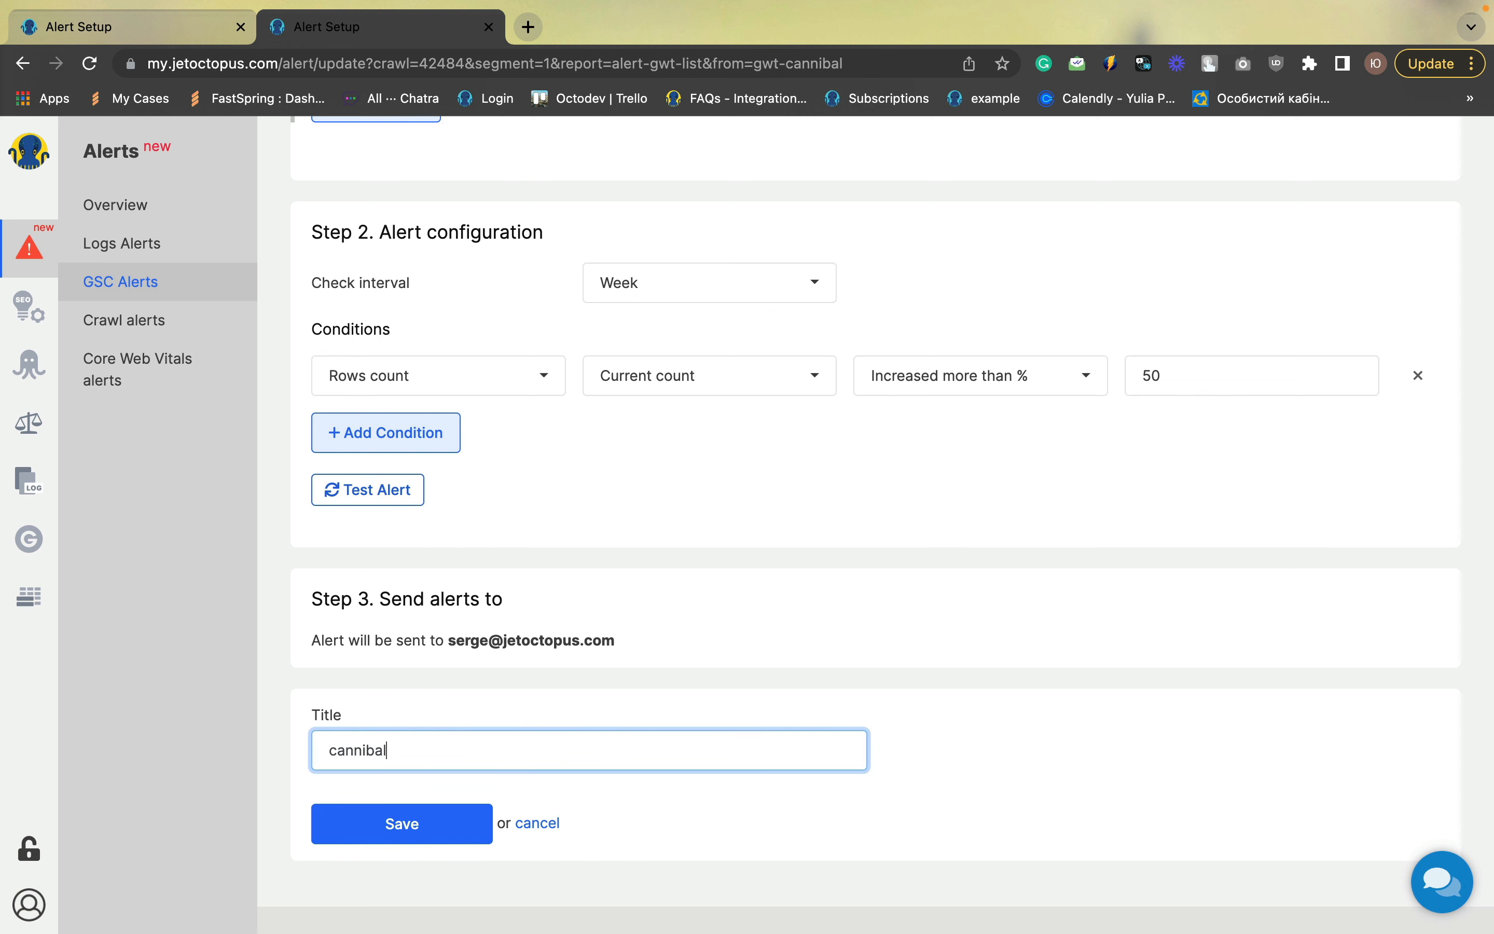
type("ization increased")
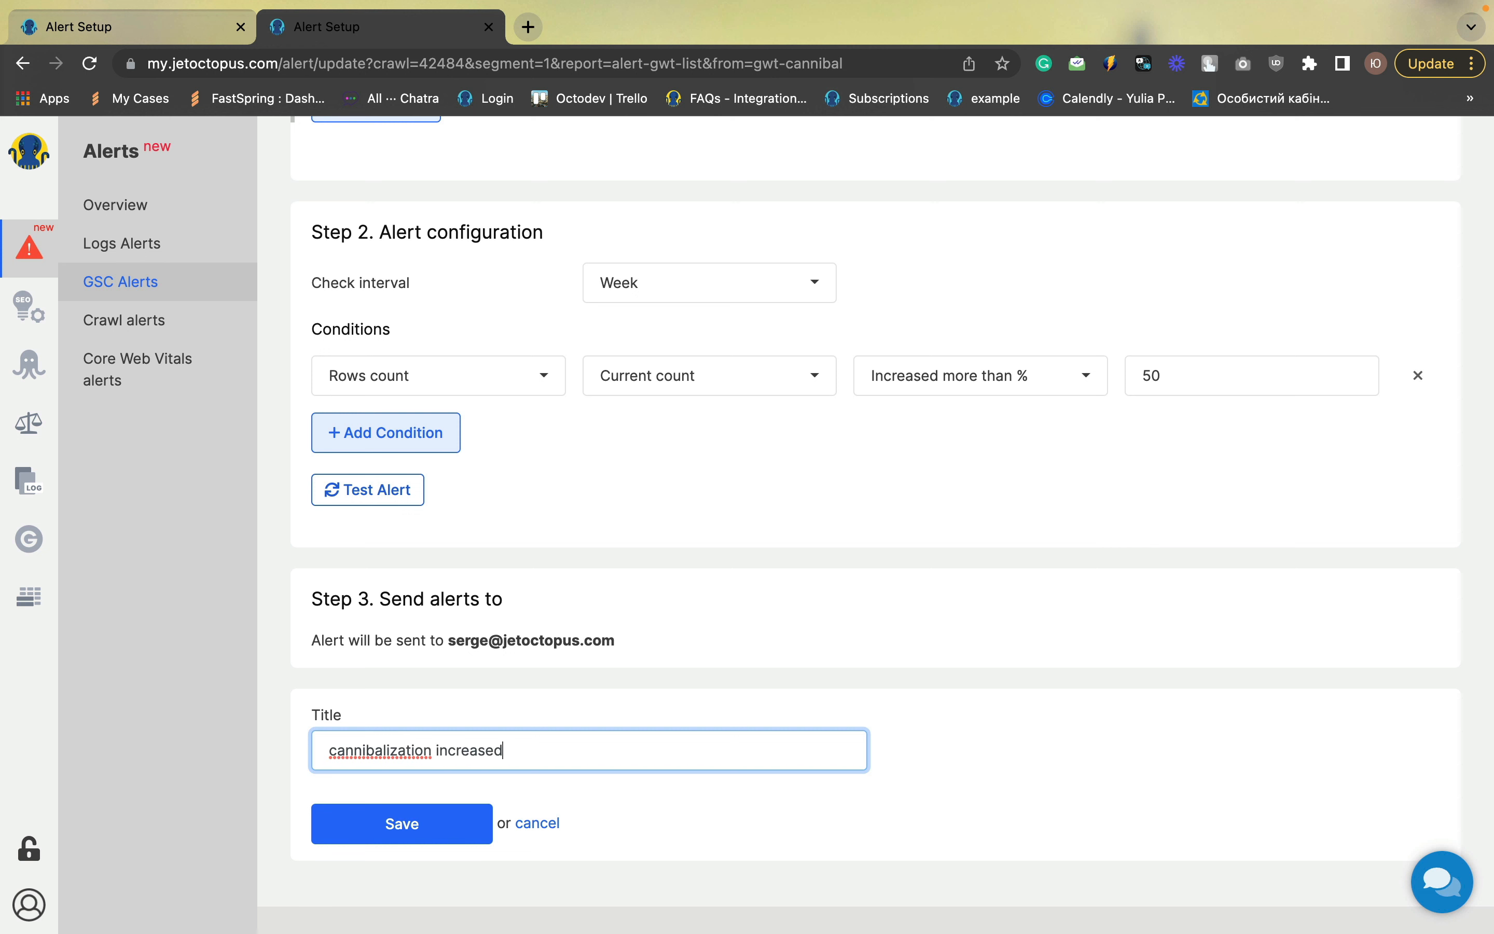
left_click(339, 750)
key("BackSpace")
type("C")
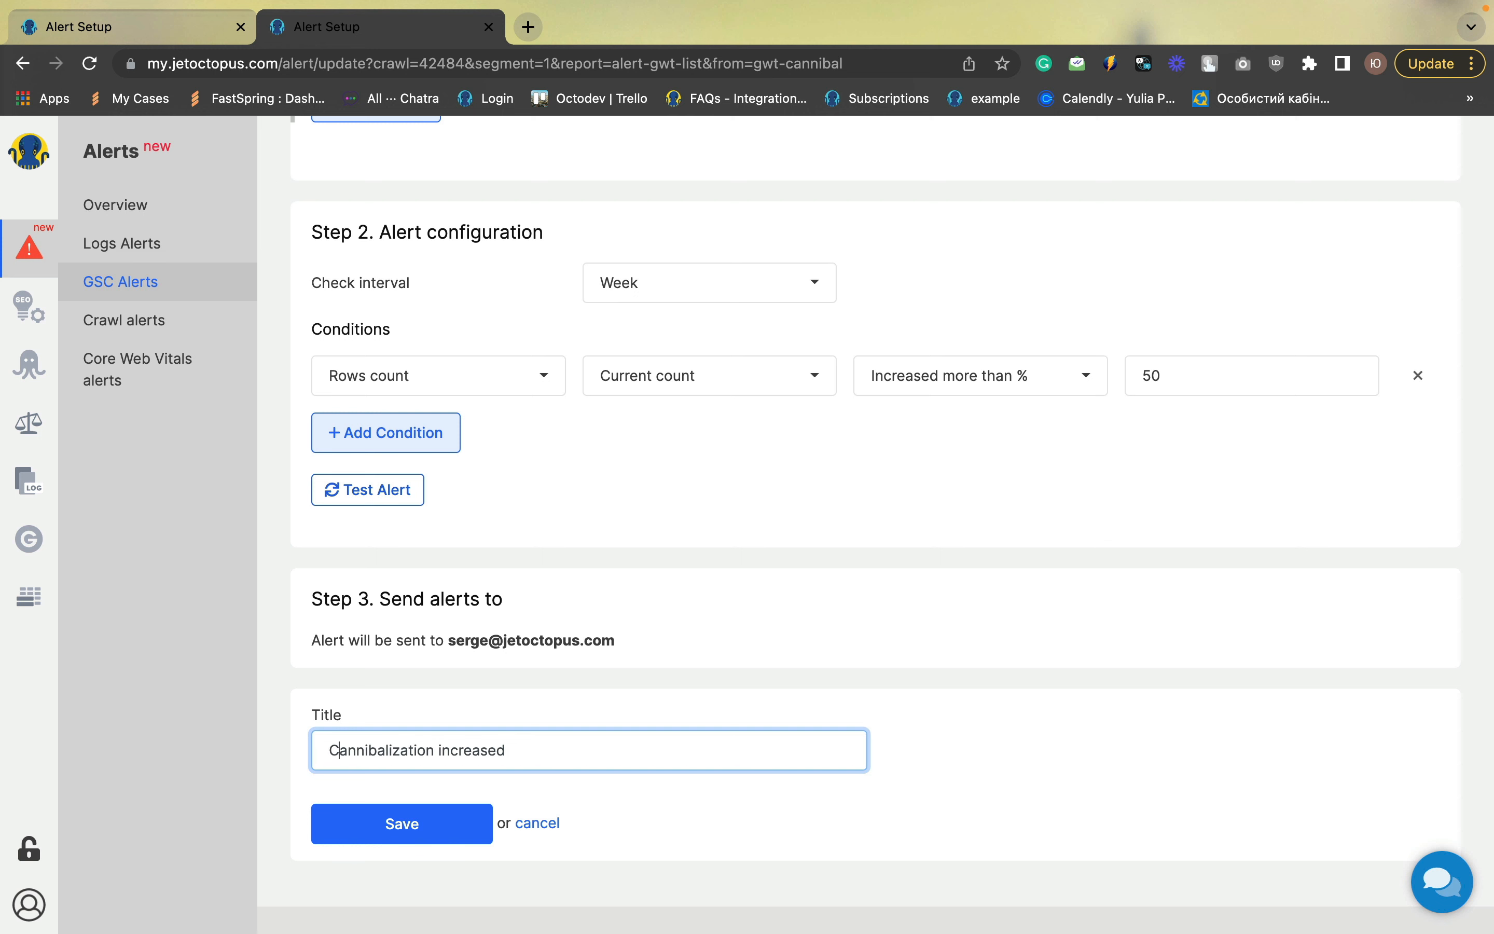
left_click(389, 831)
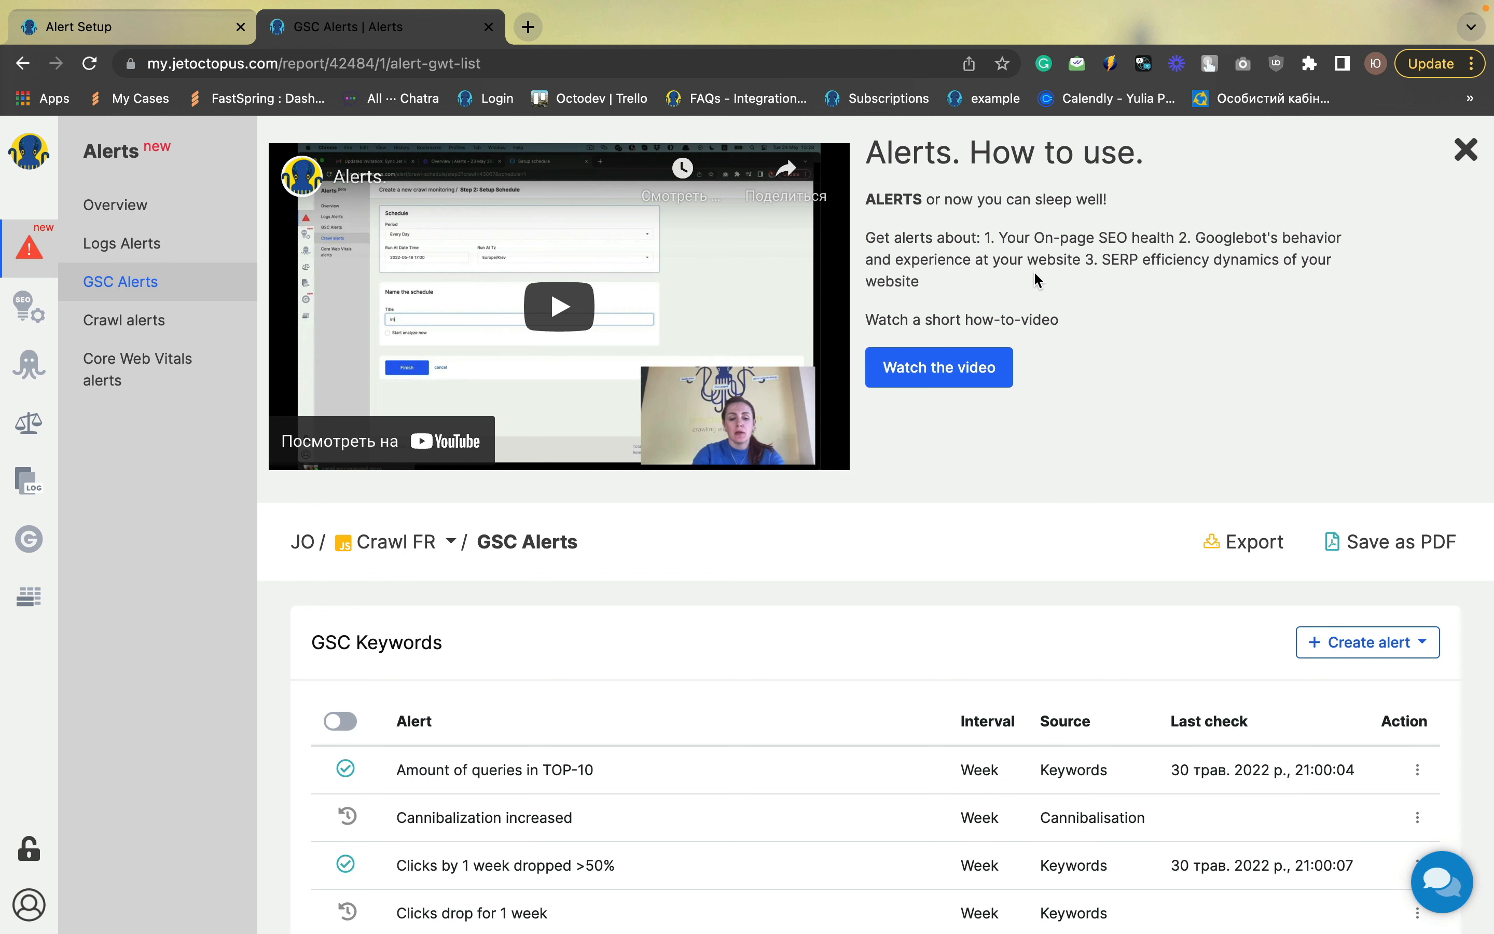
Open the Crawl alerts section and browse the existing crawl alerts for the Full schedule
left_click(111, 320)
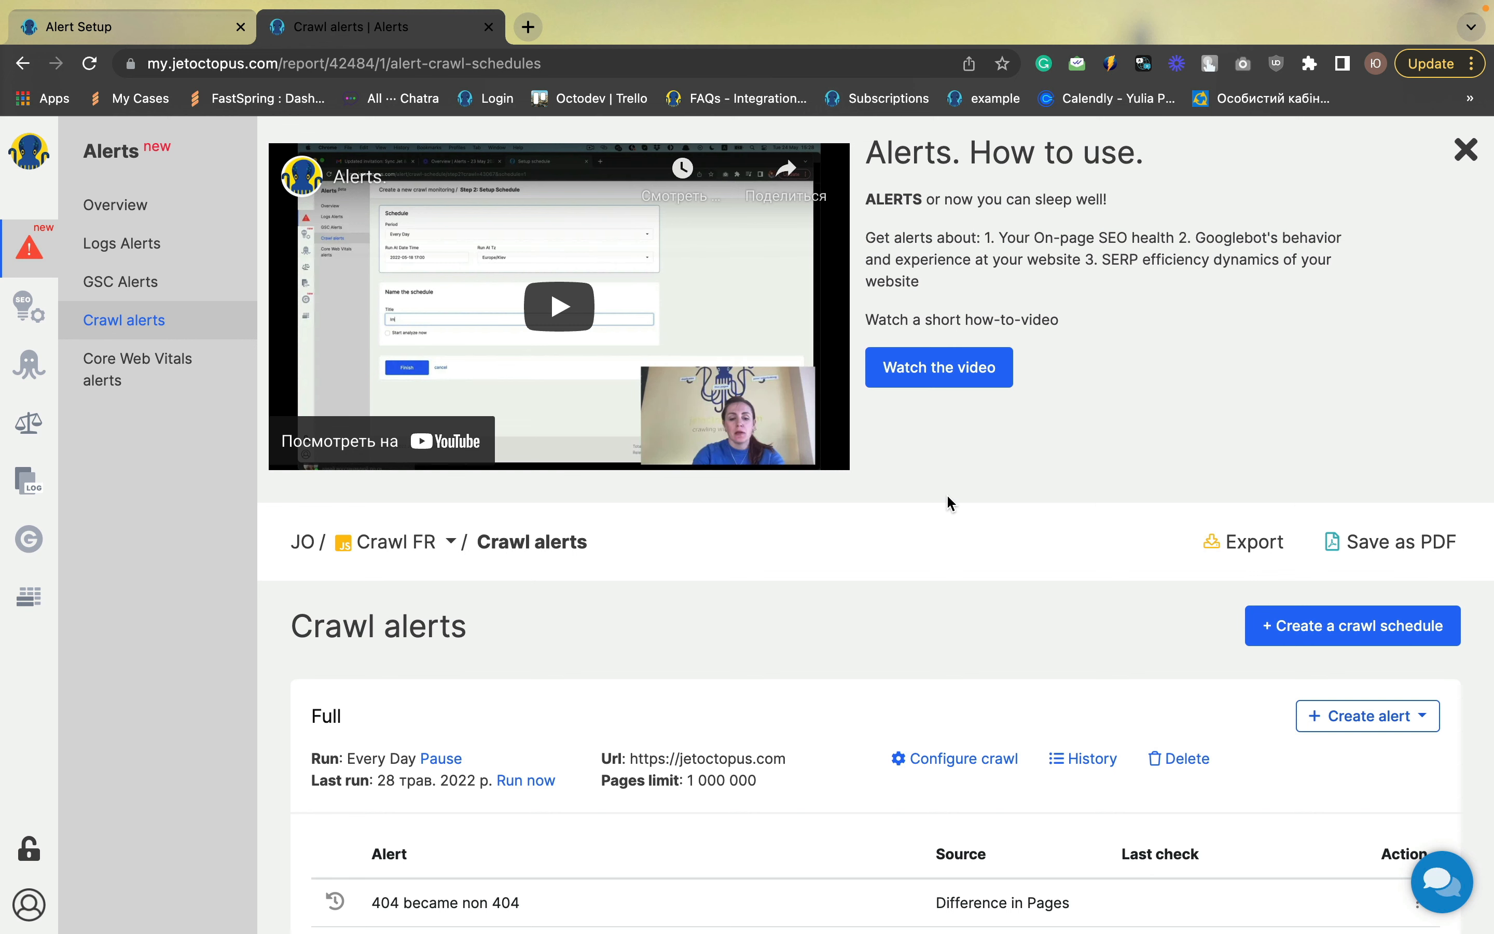
scroll(949, 498, "down", 3)
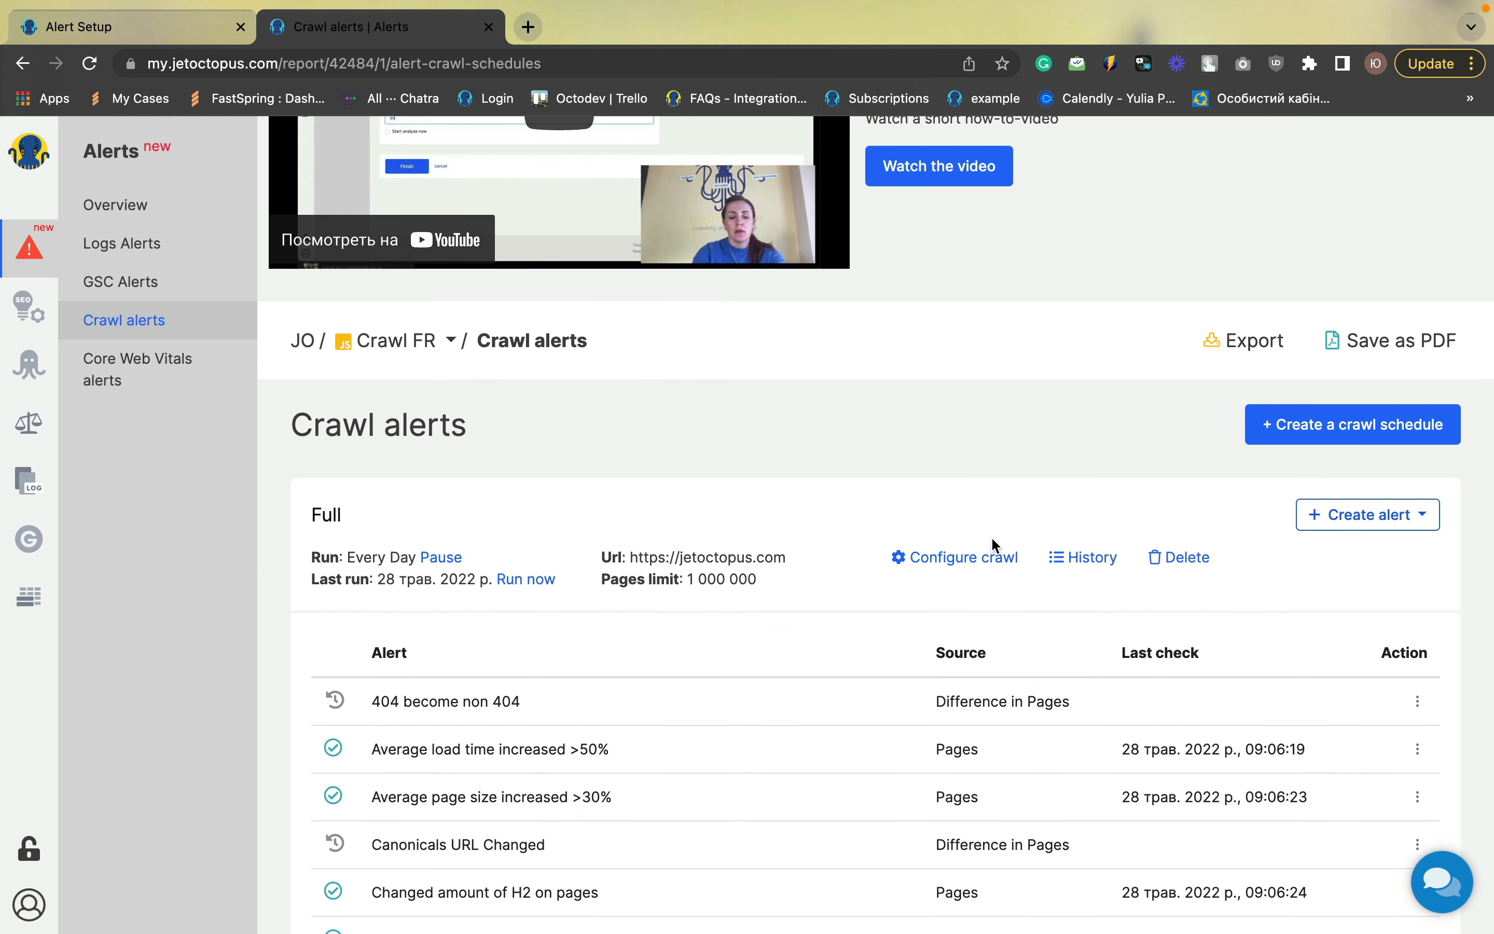
scroll(992, 544, "down", 5)
scroll(992, 538, "down", 3)
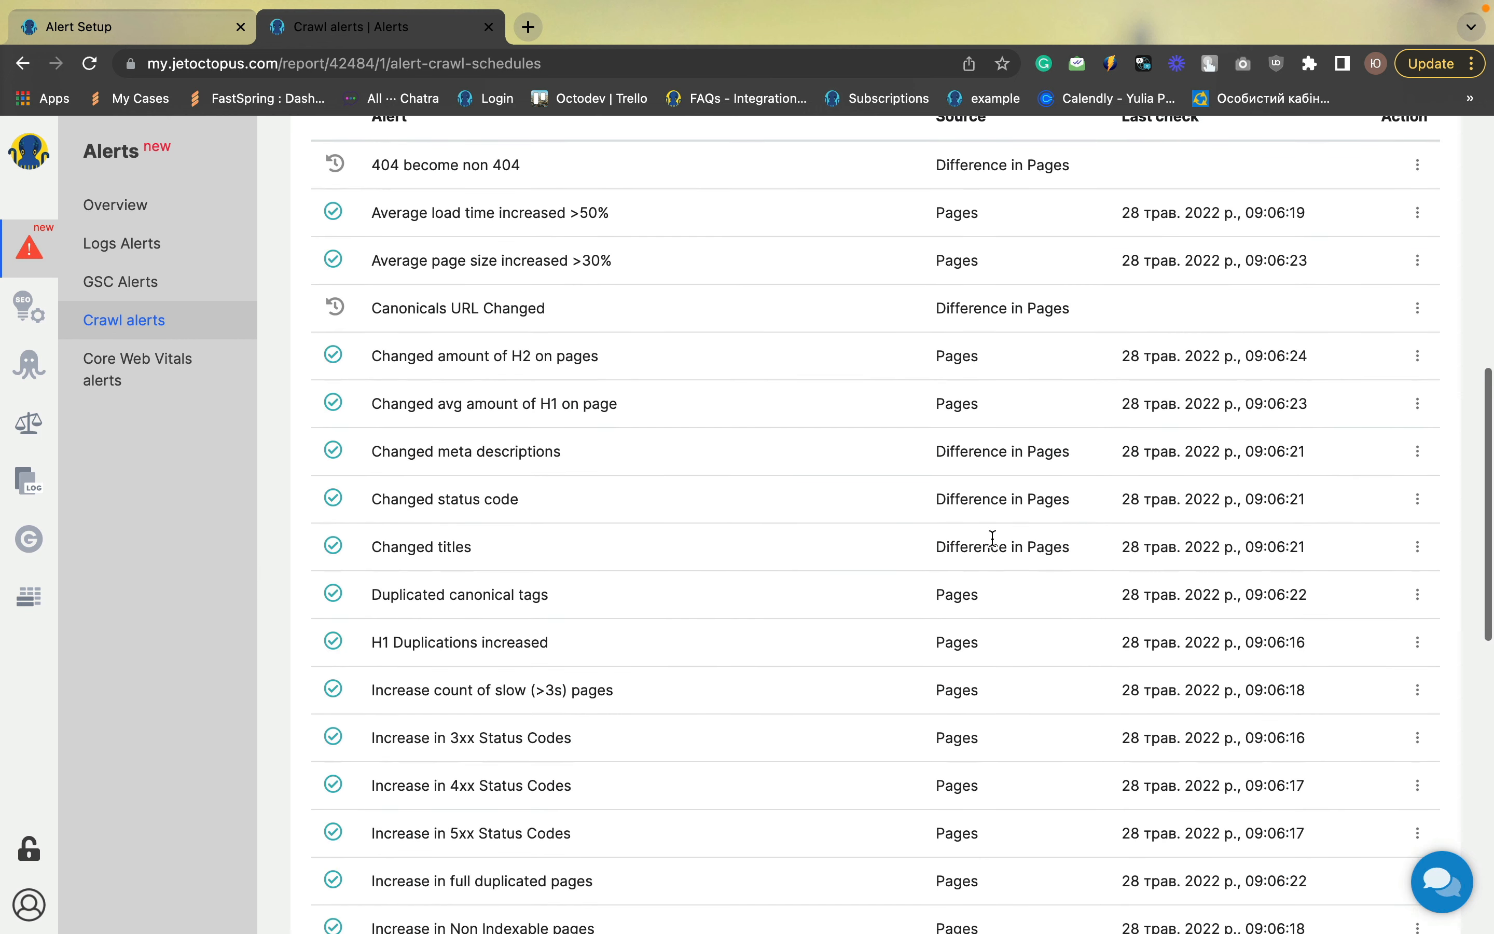
scroll(992, 538, "down", 4)
scroll(992, 539, "up", 1)
scroll(992, 539, "down", 4)
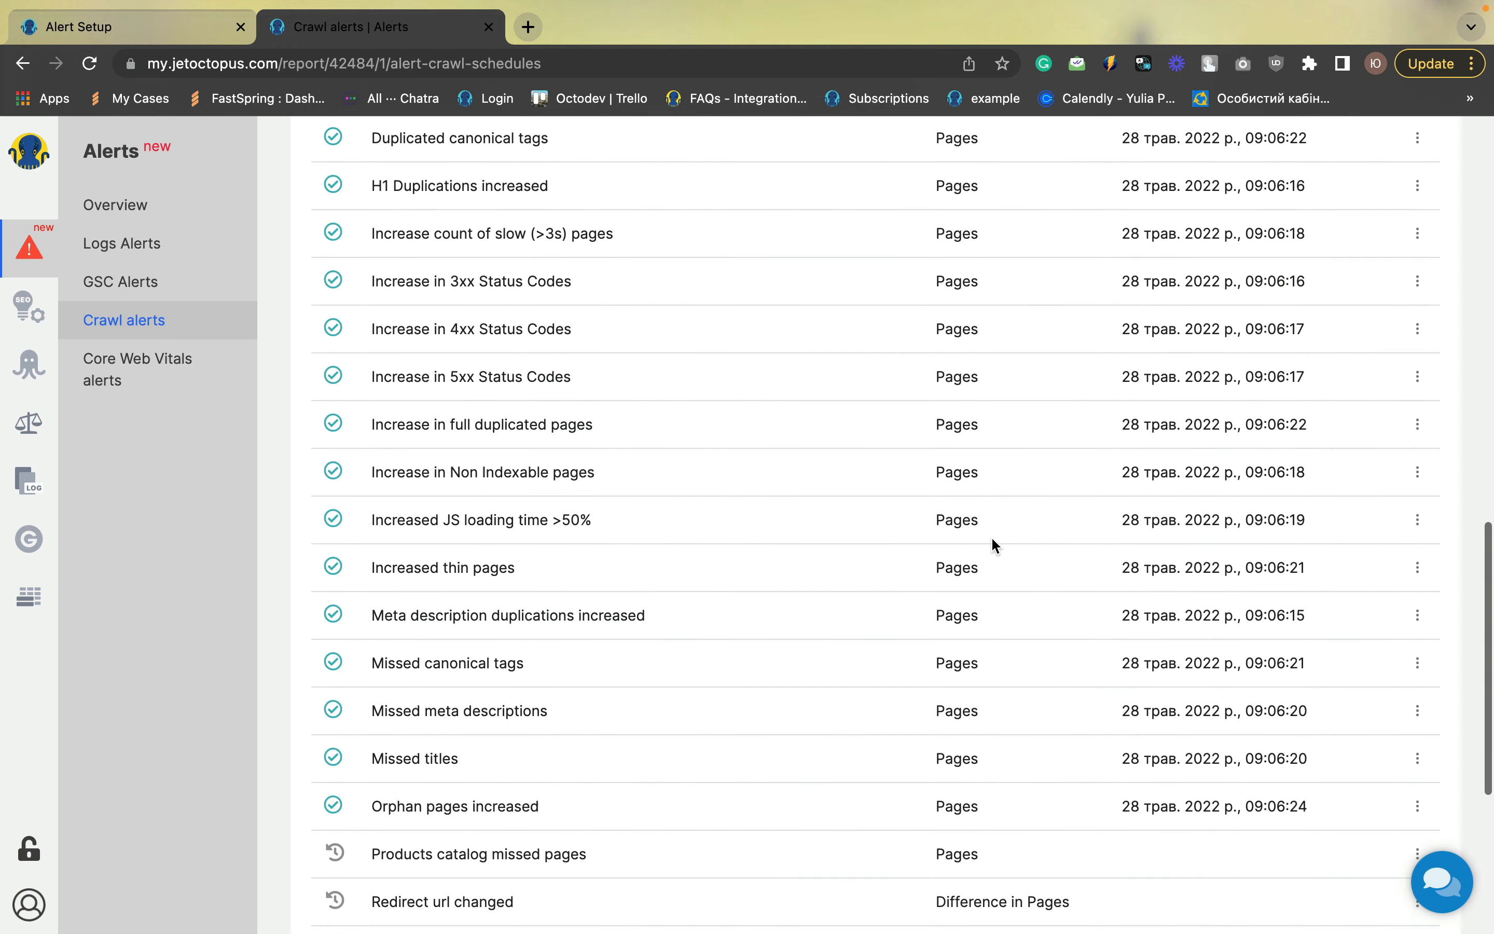
scroll(992, 542, "up", 10)
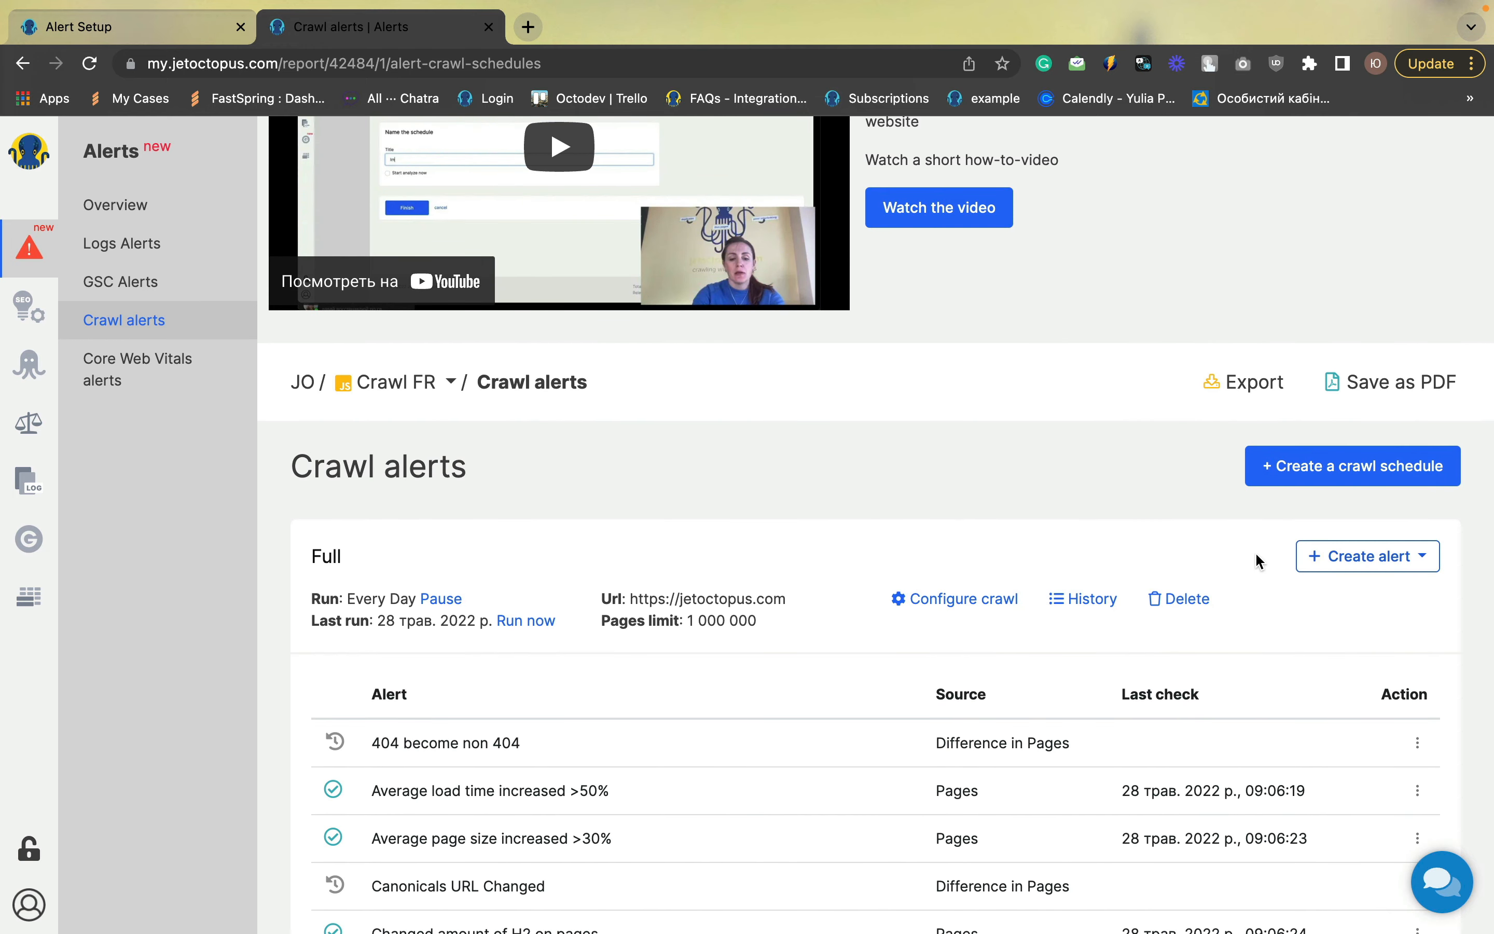
scroll(1295, 570, "down", 3)
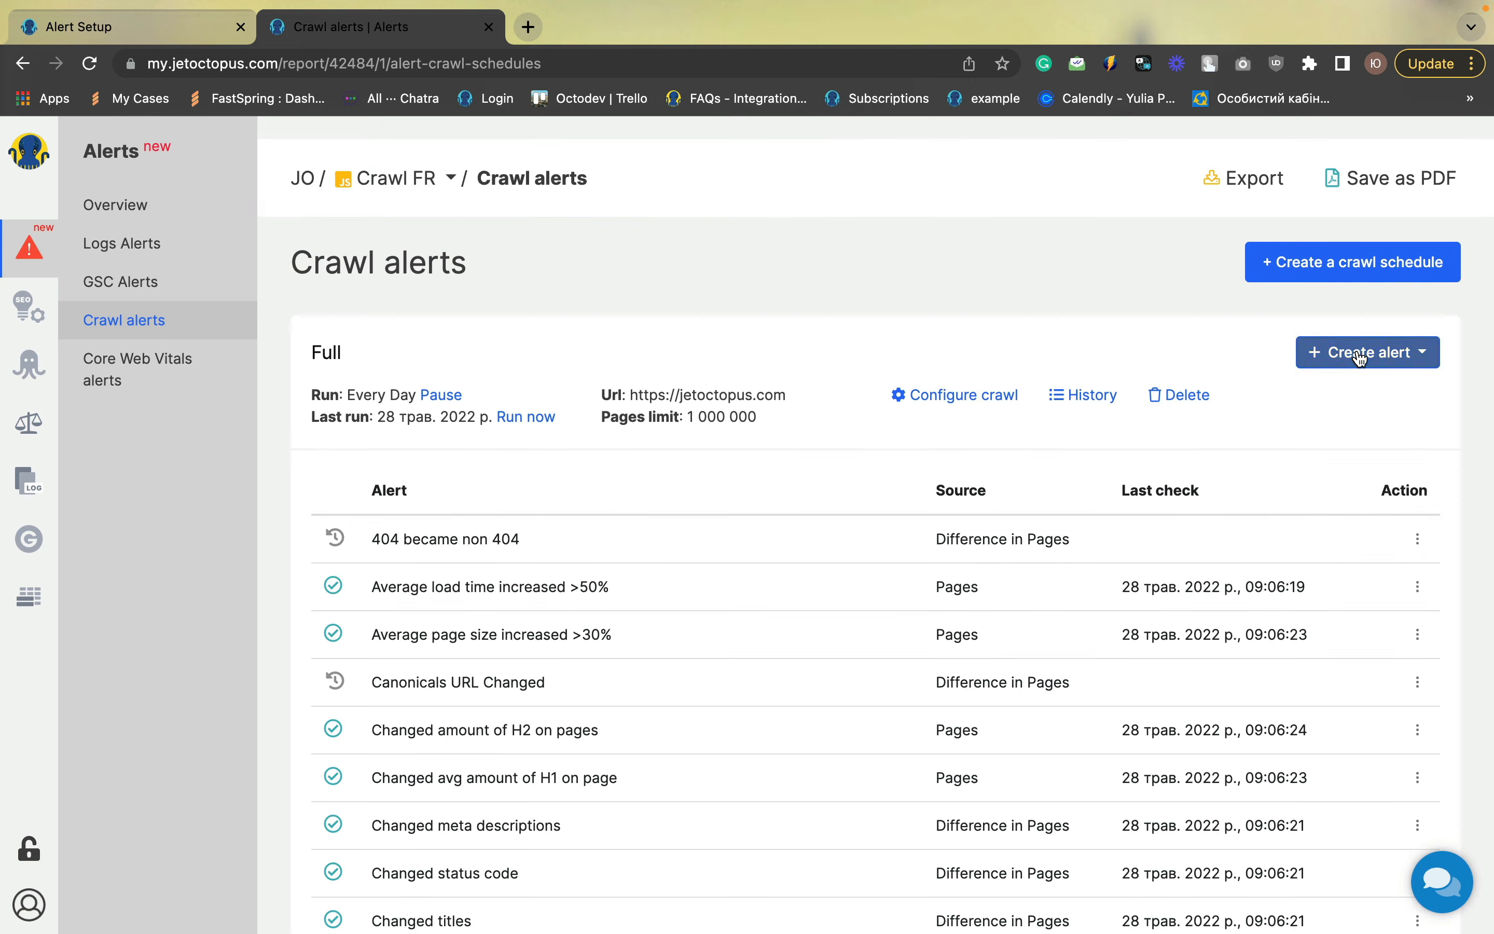
Create a Pages crawl alert filtered to Page URL containing /sofa/
left_click(1349, 354)
left_click(1345, 394)
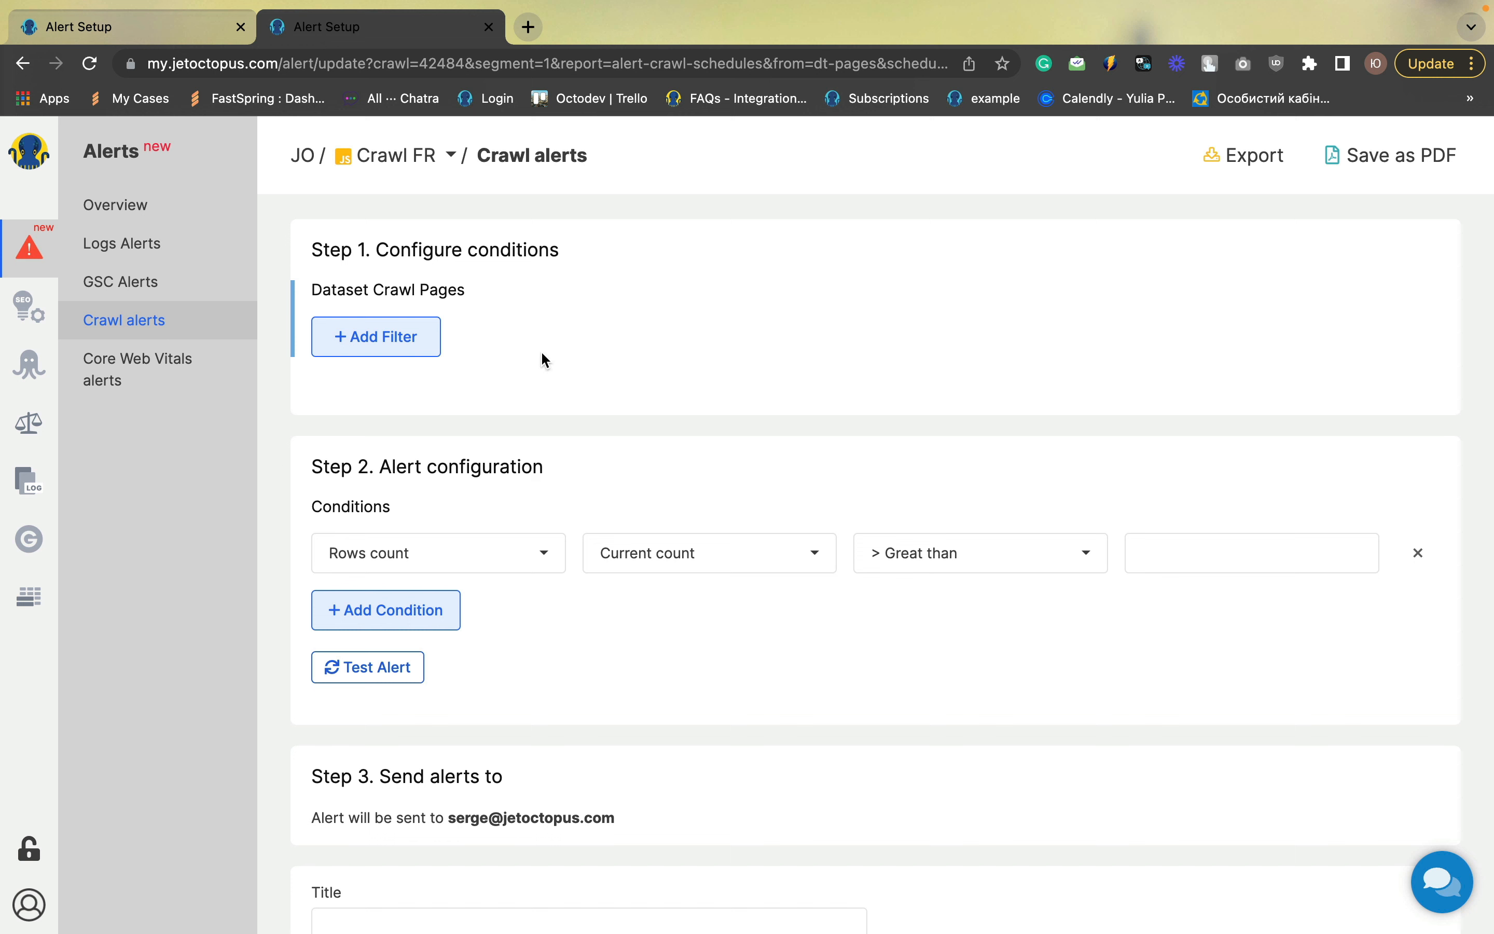
left_click(427, 339)
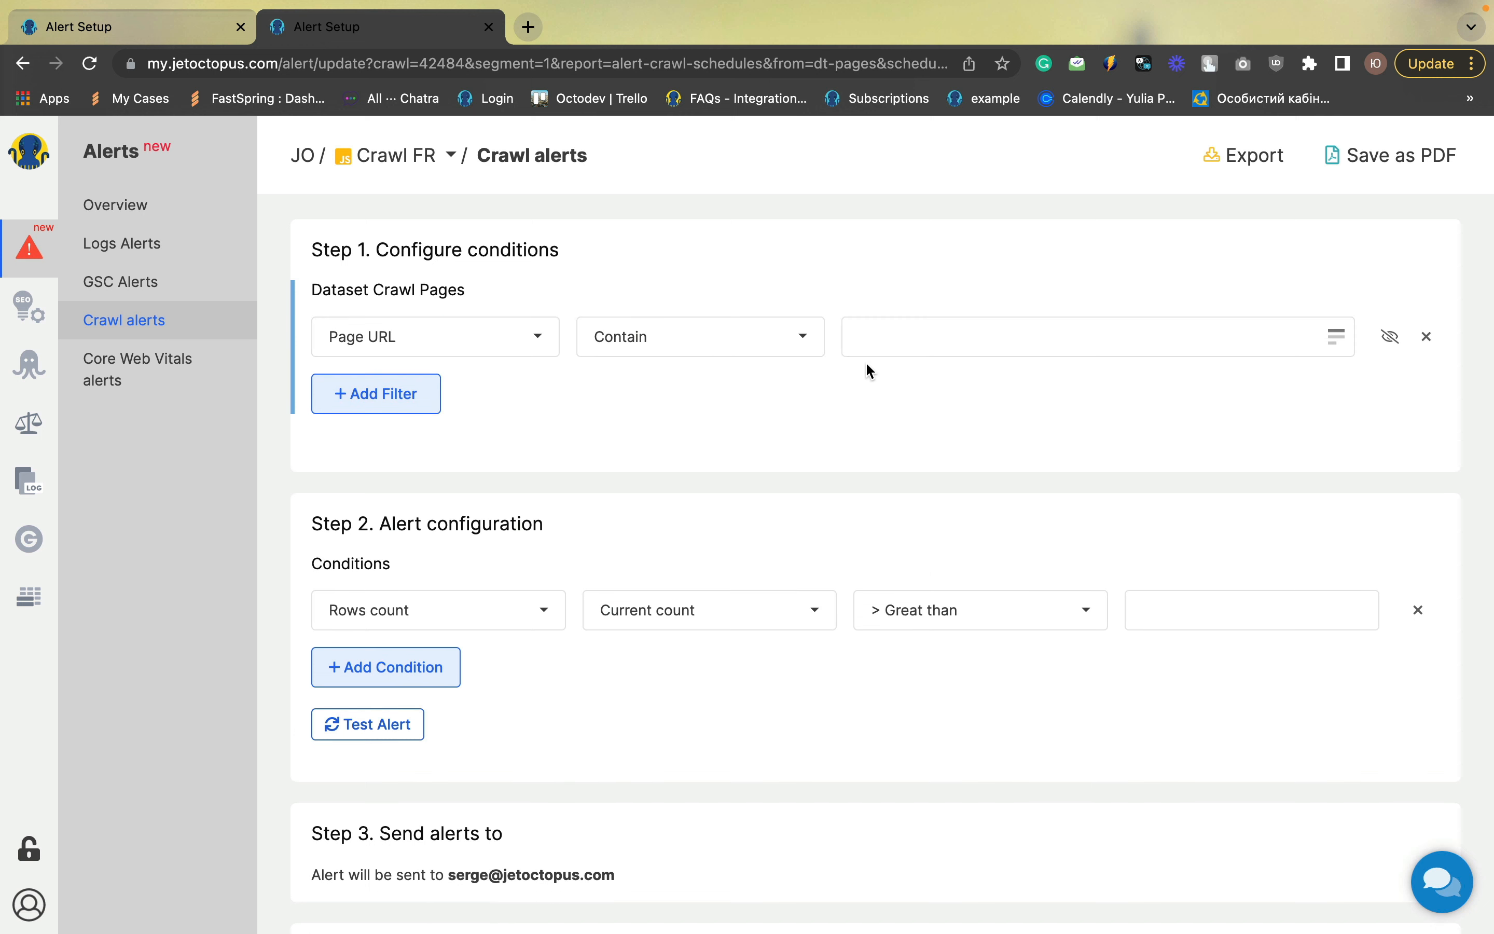
left_click(877, 339)
type("/")
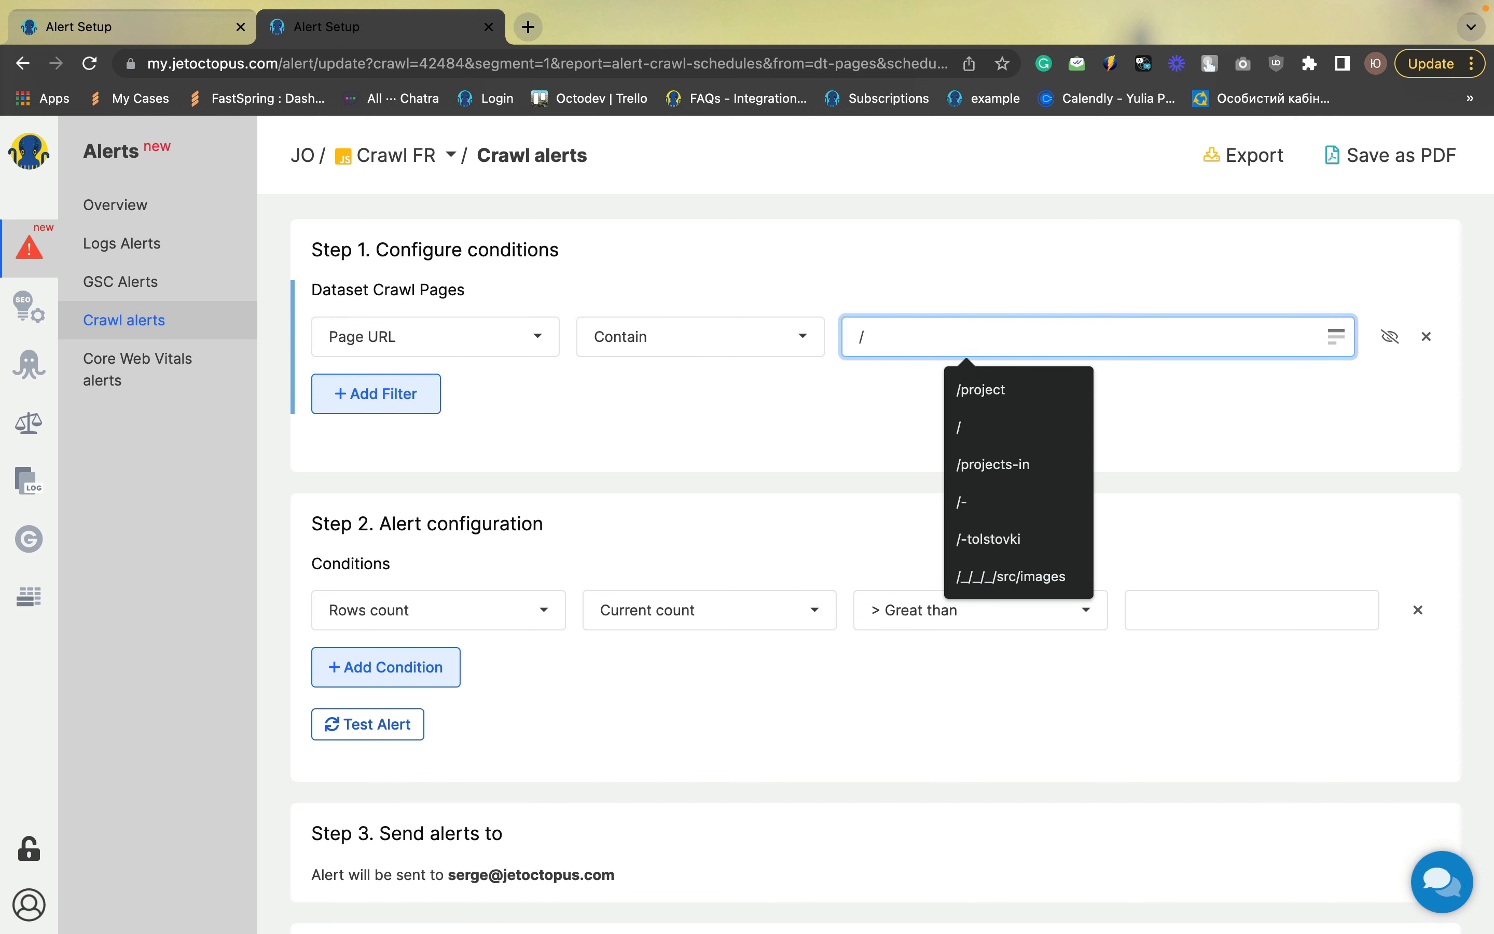
type("sofa/")
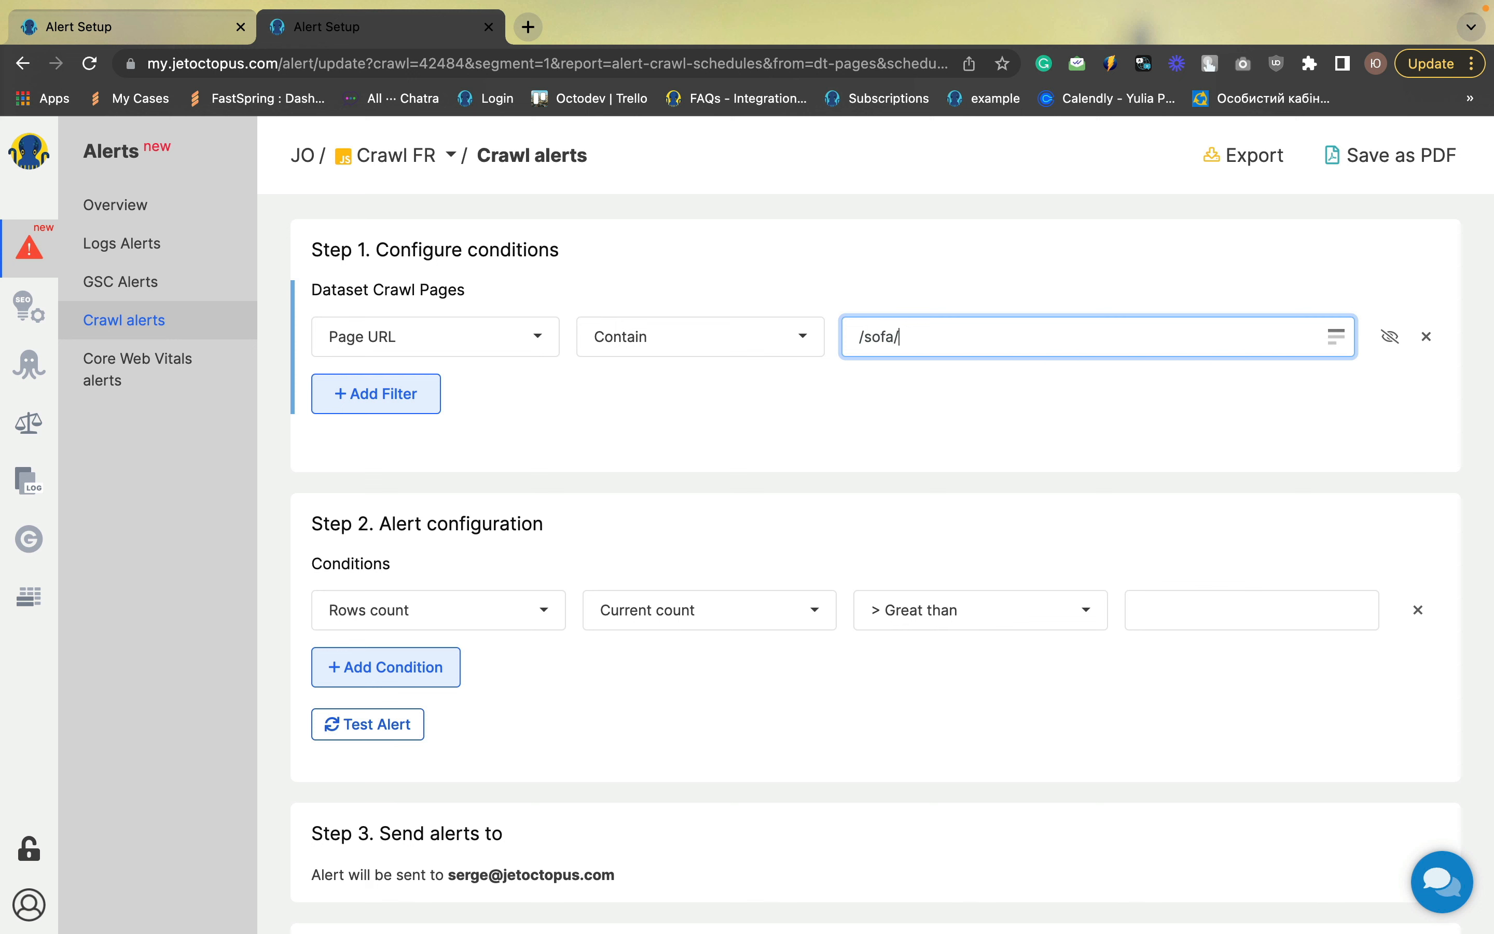
Add a second filter for Is Indexable set to Yes
left_click(371, 402)
left_click(375, 397)
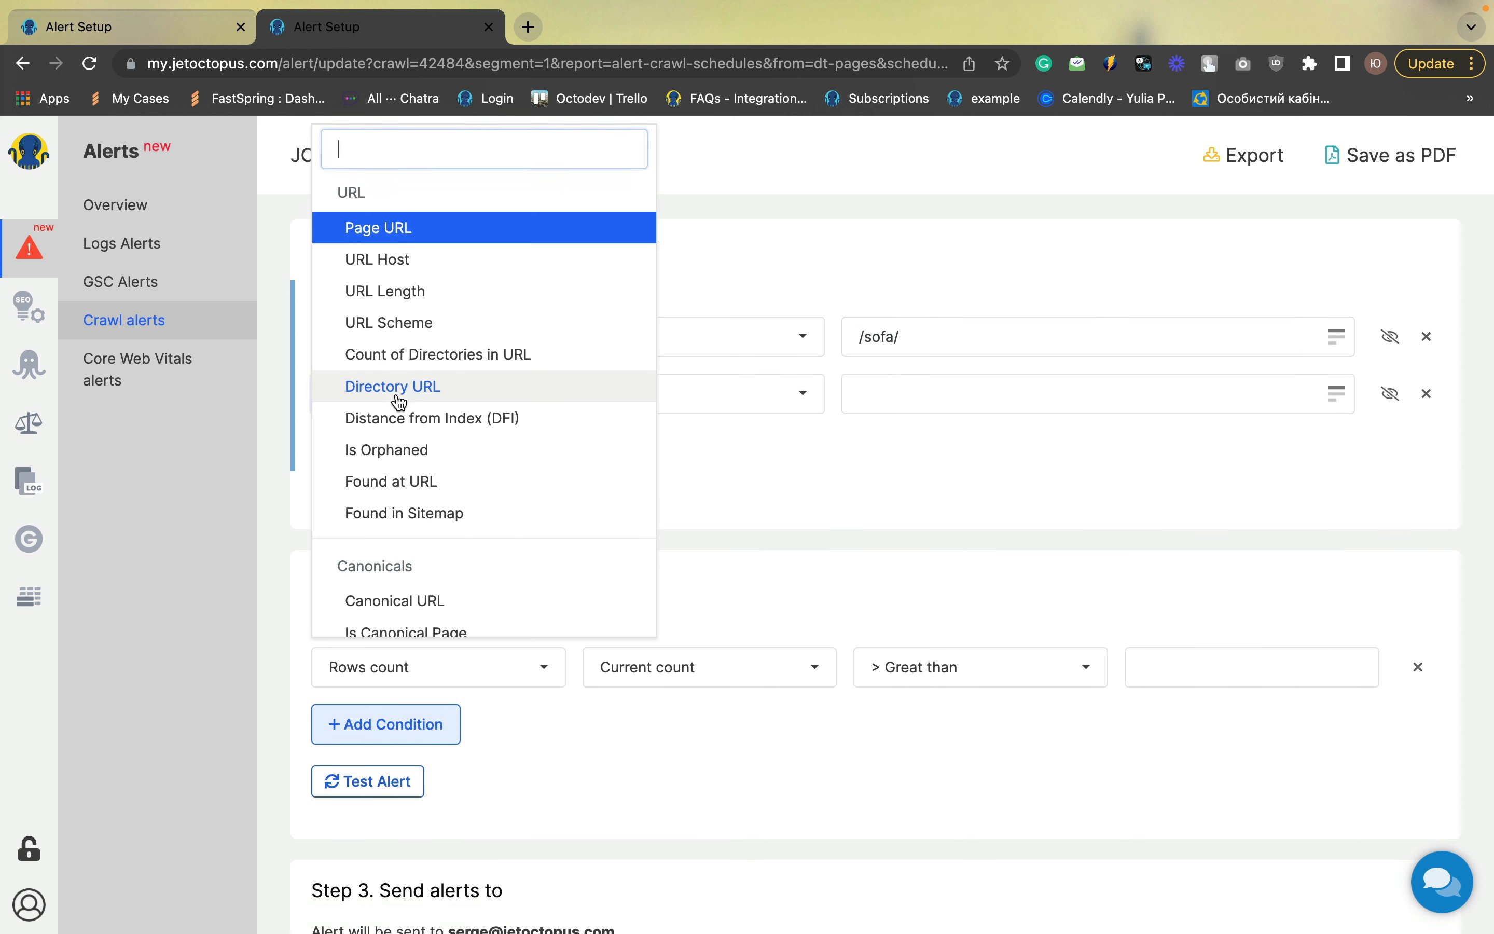
type("inde")
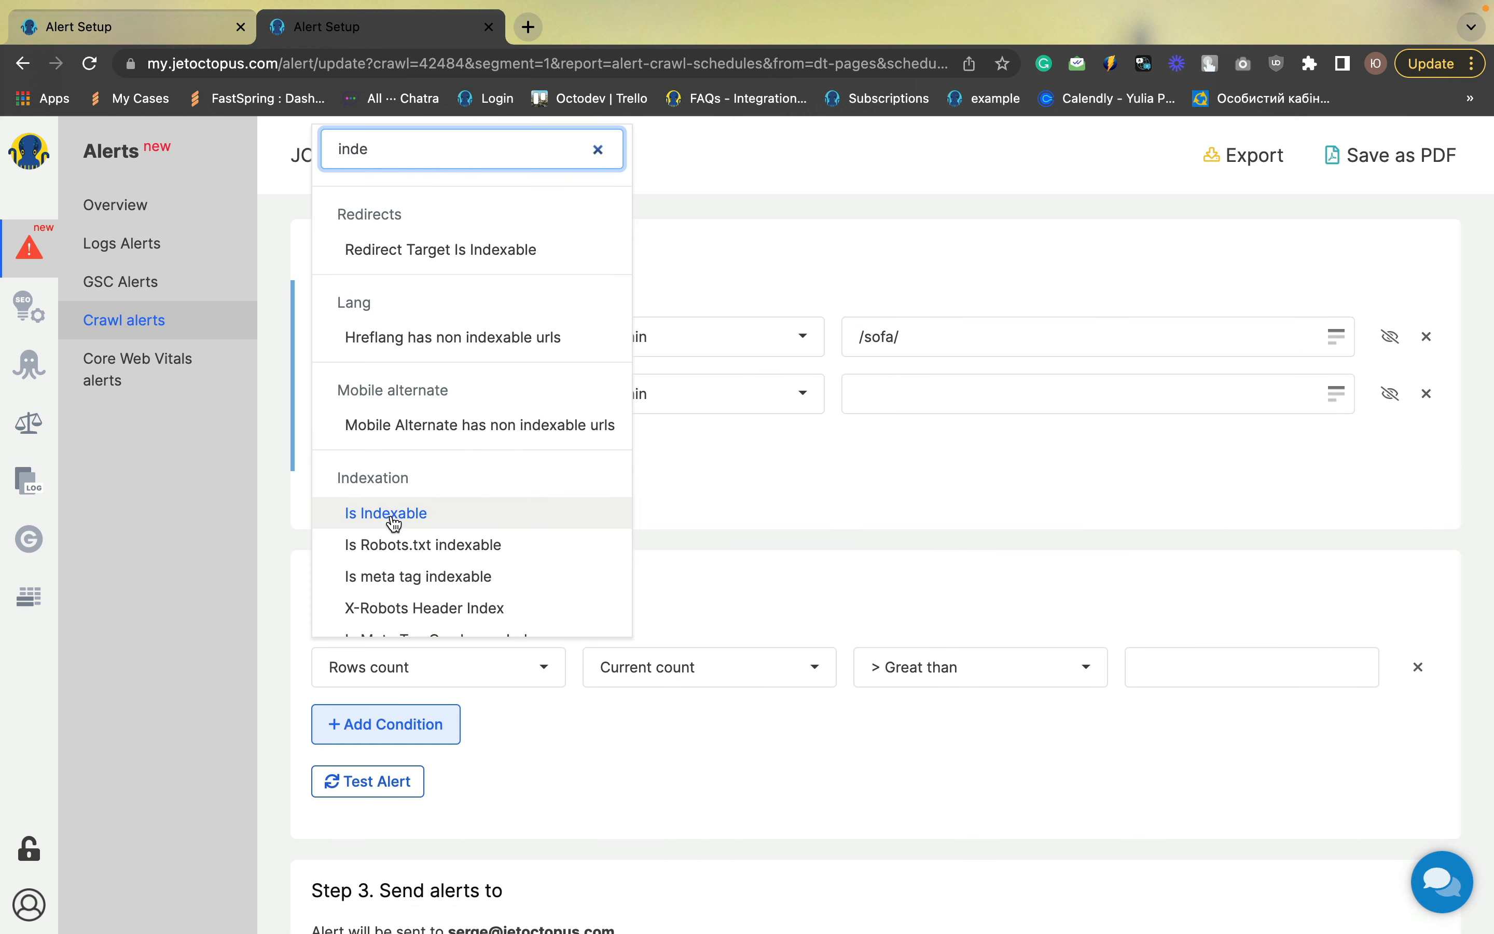
left_click(389, 514)
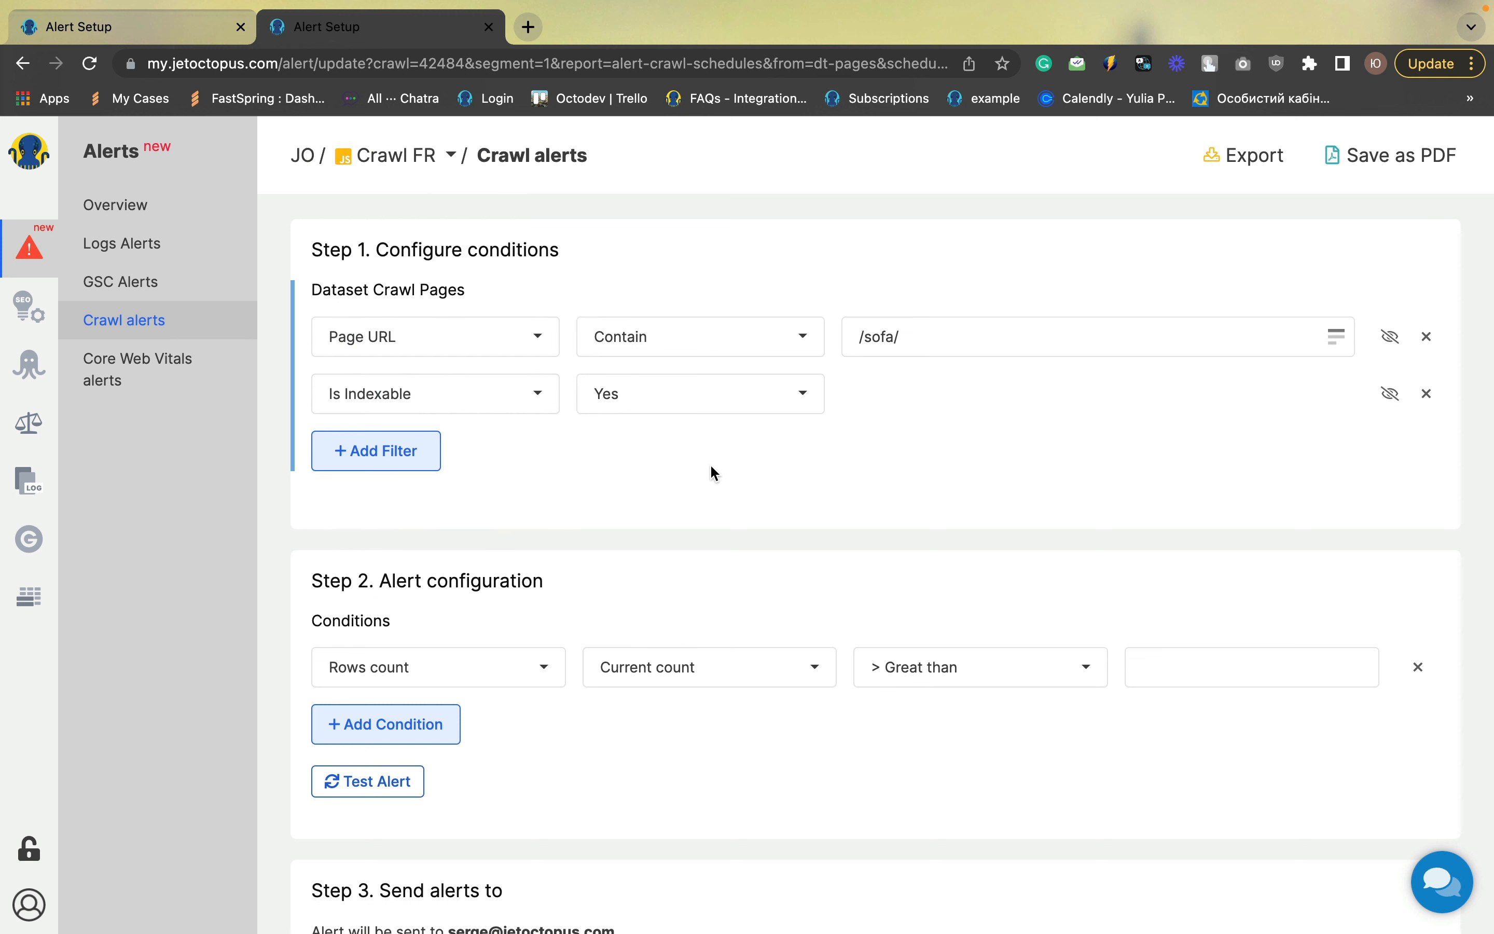
Set the Rows count condition to greater than 0
scroll(711, 469, "down", 2)
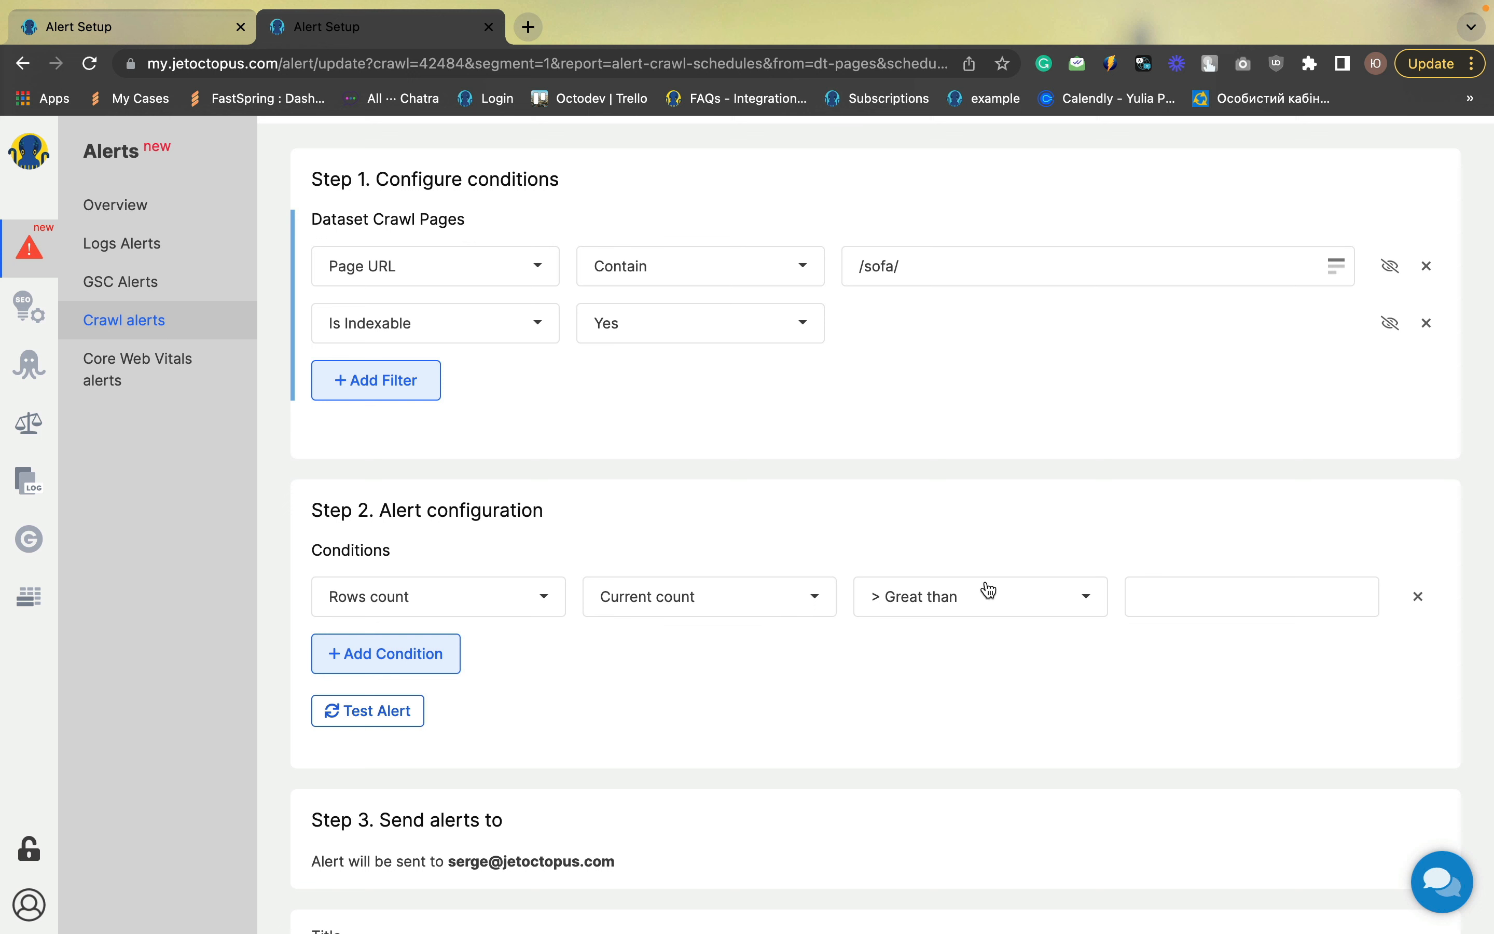
left_click(1224, 603)
type("0")
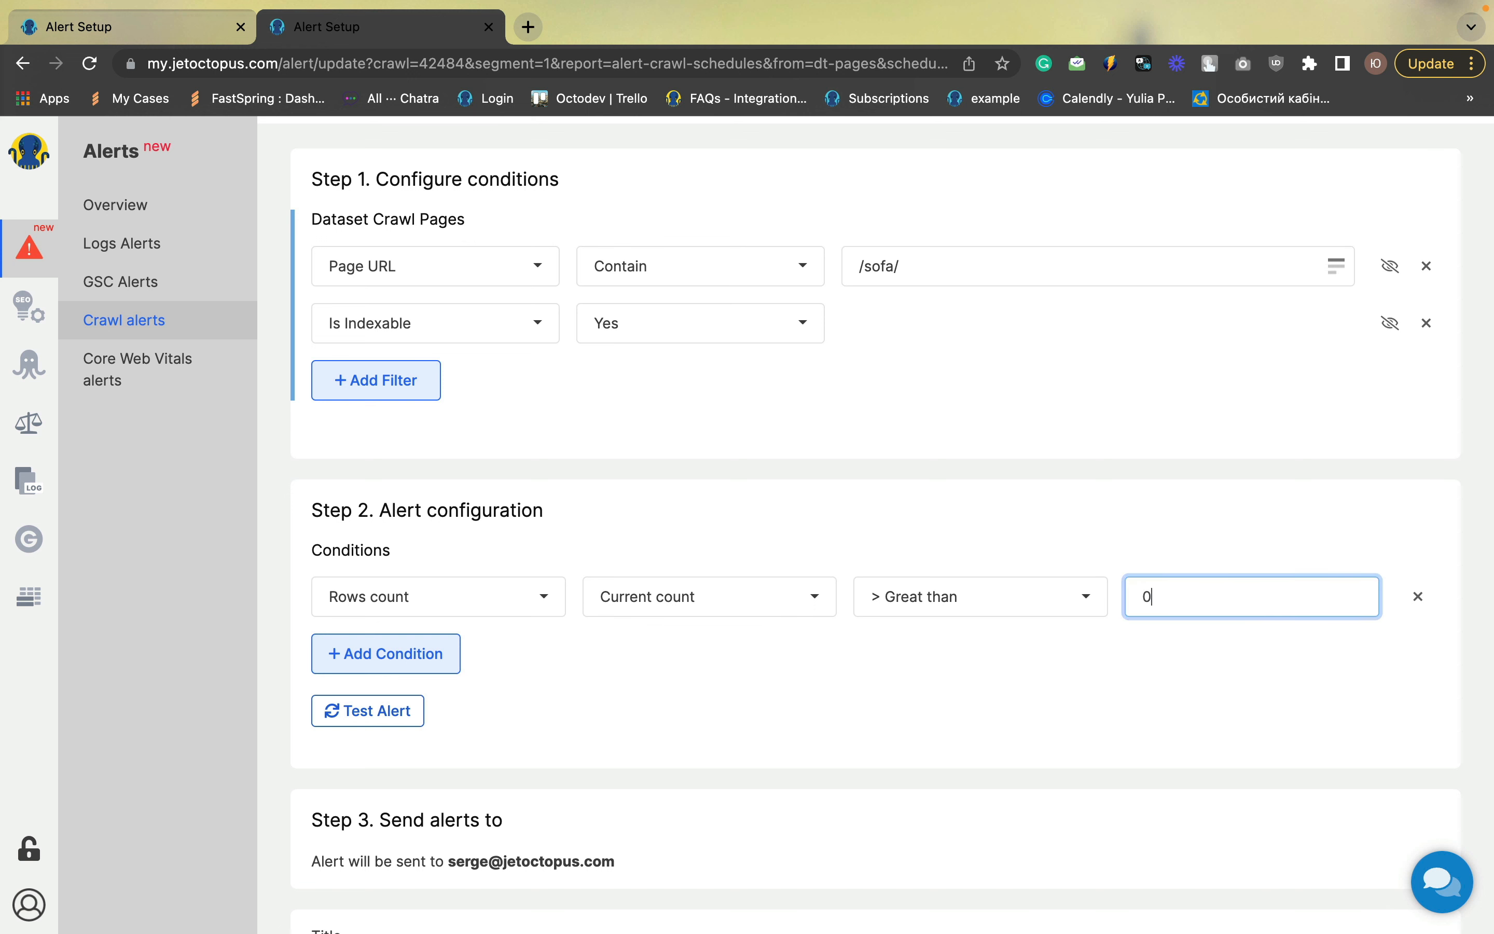
Title the alert "Sofa index pages" and save it
scroll(617, 797, "down", 3)
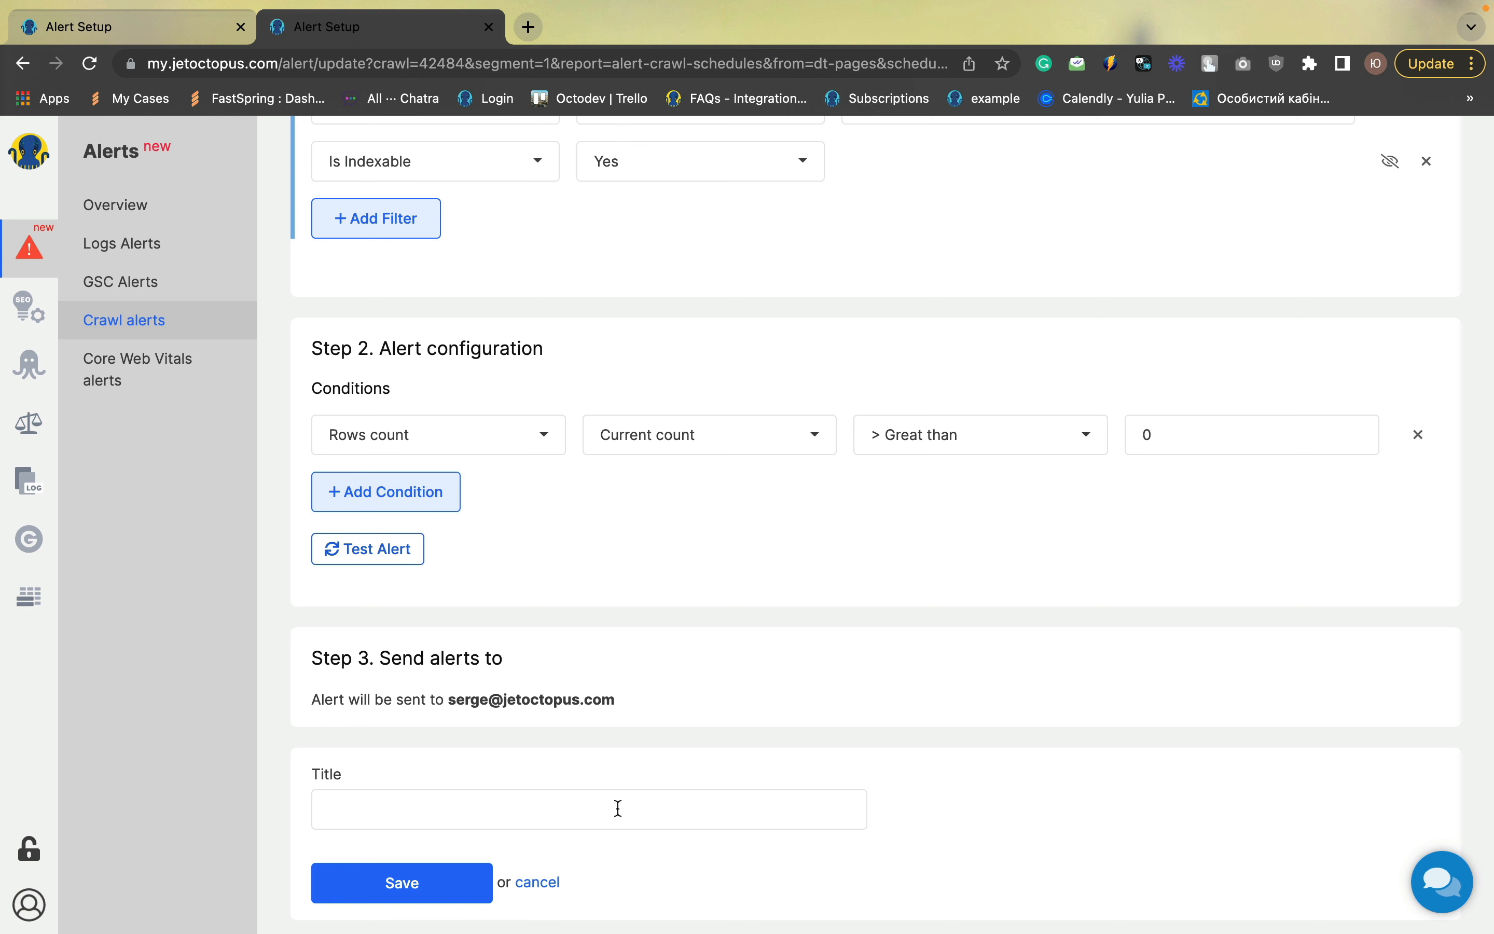
left_click(619, 808)
type("Sofa ")
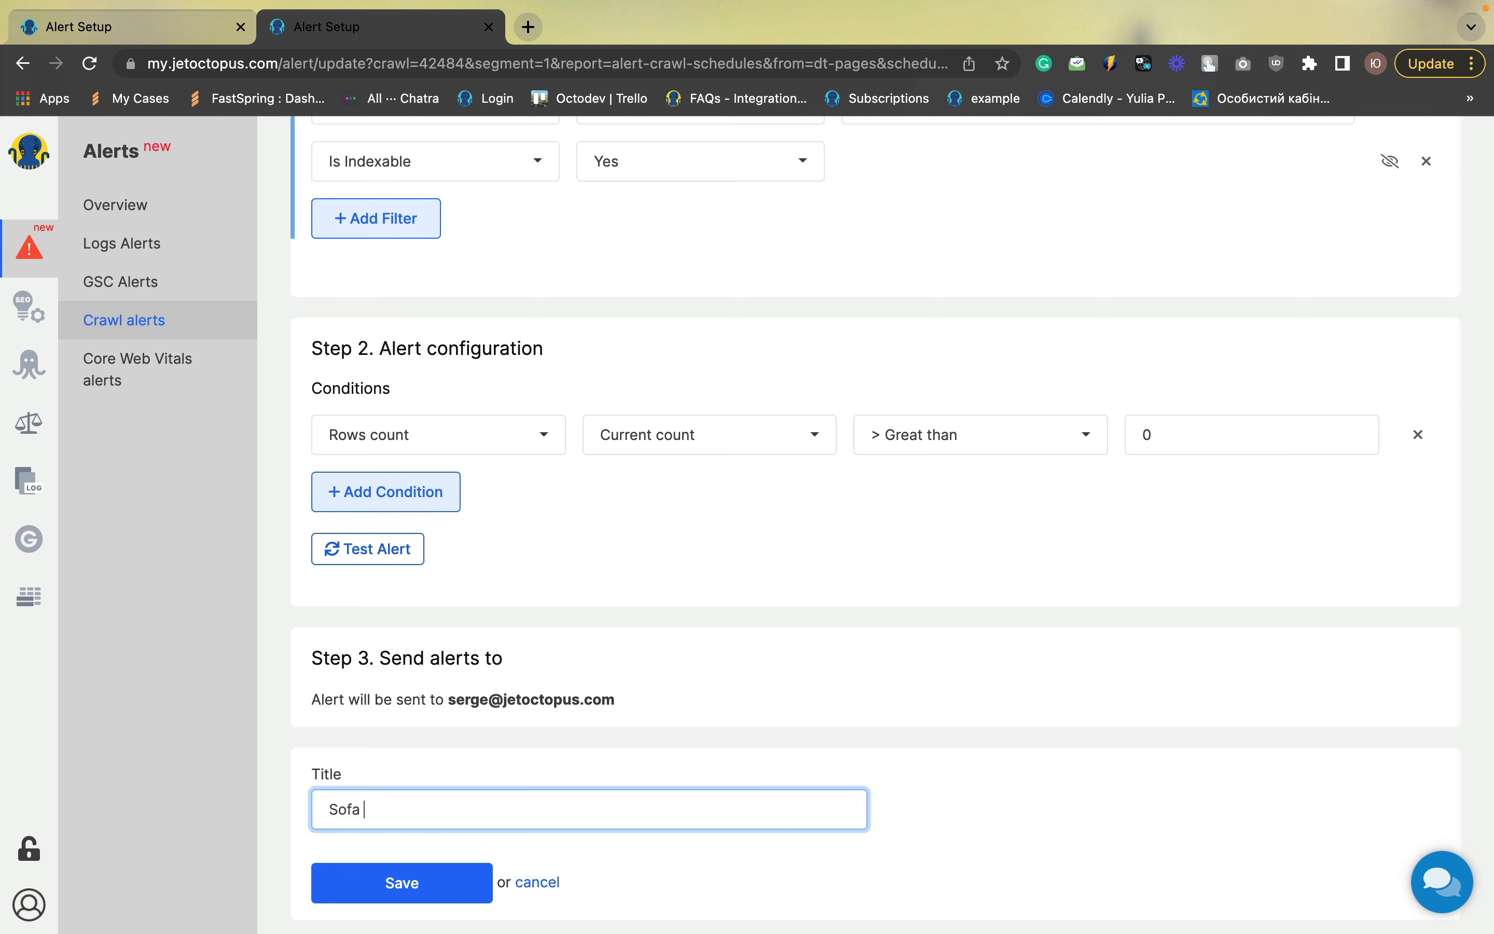
type("index pages")
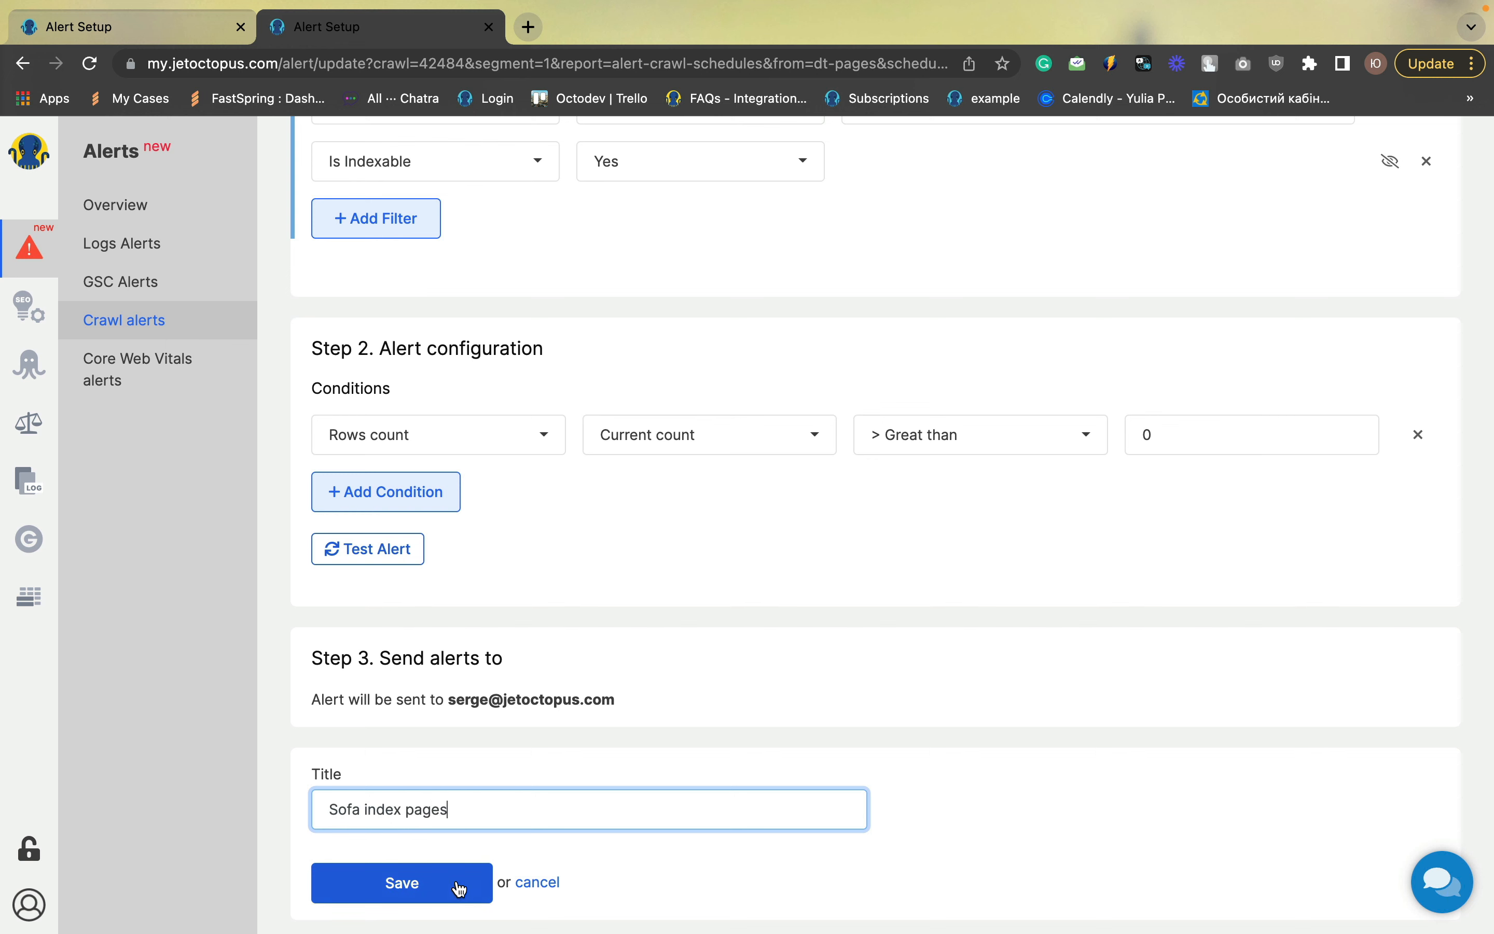
left_click(461, 889)
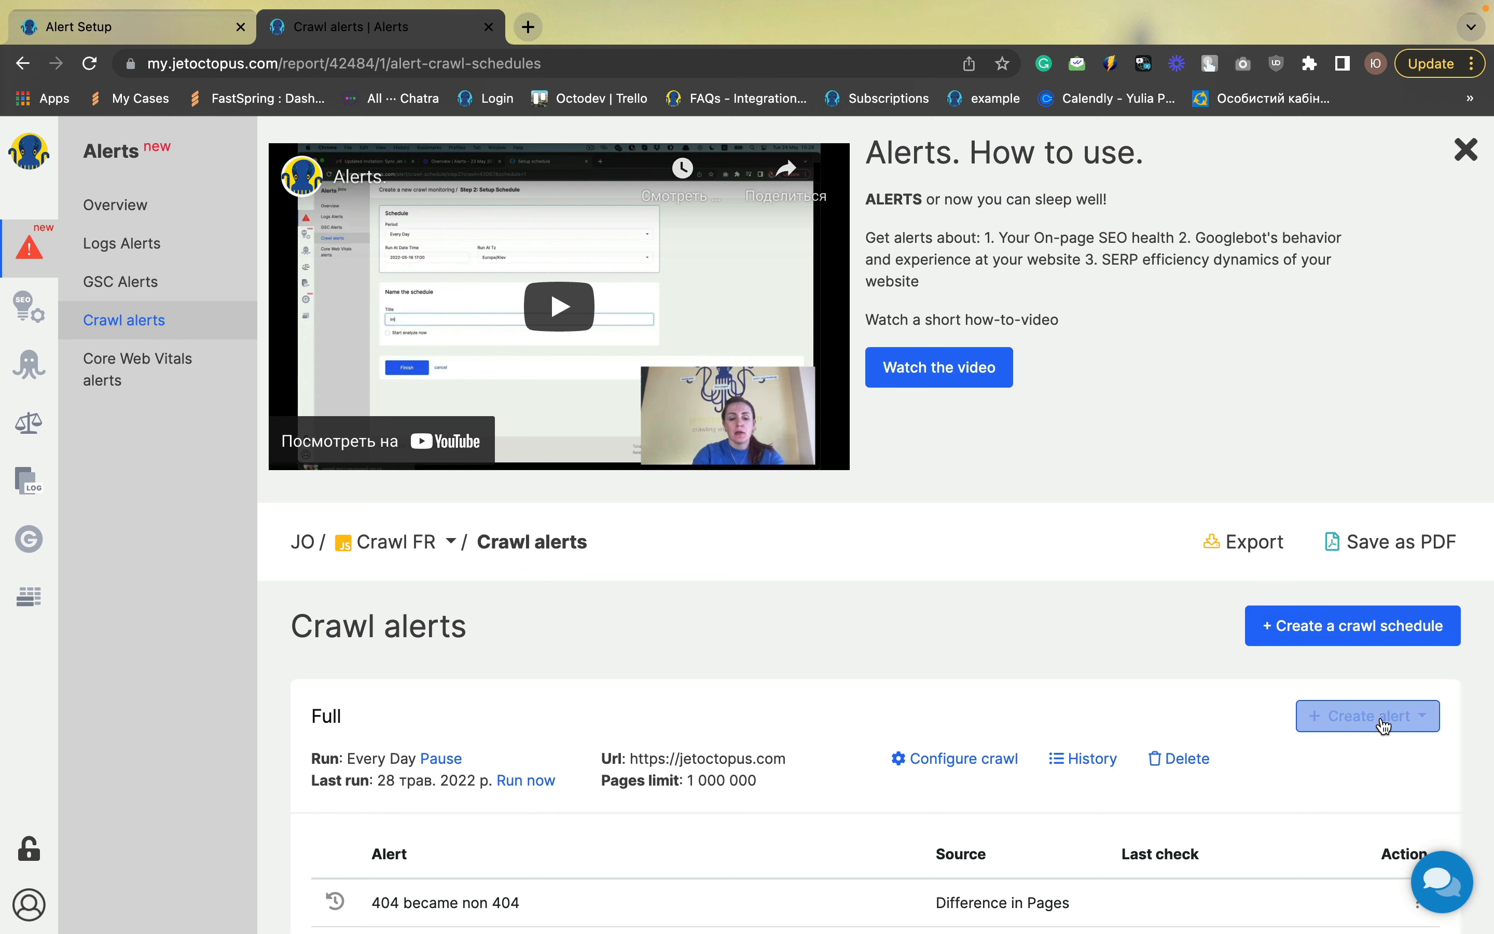
Create a Difference in Pages crawl alert with a filter for Status Code Previous equal to 404
left_click(1355, 716)
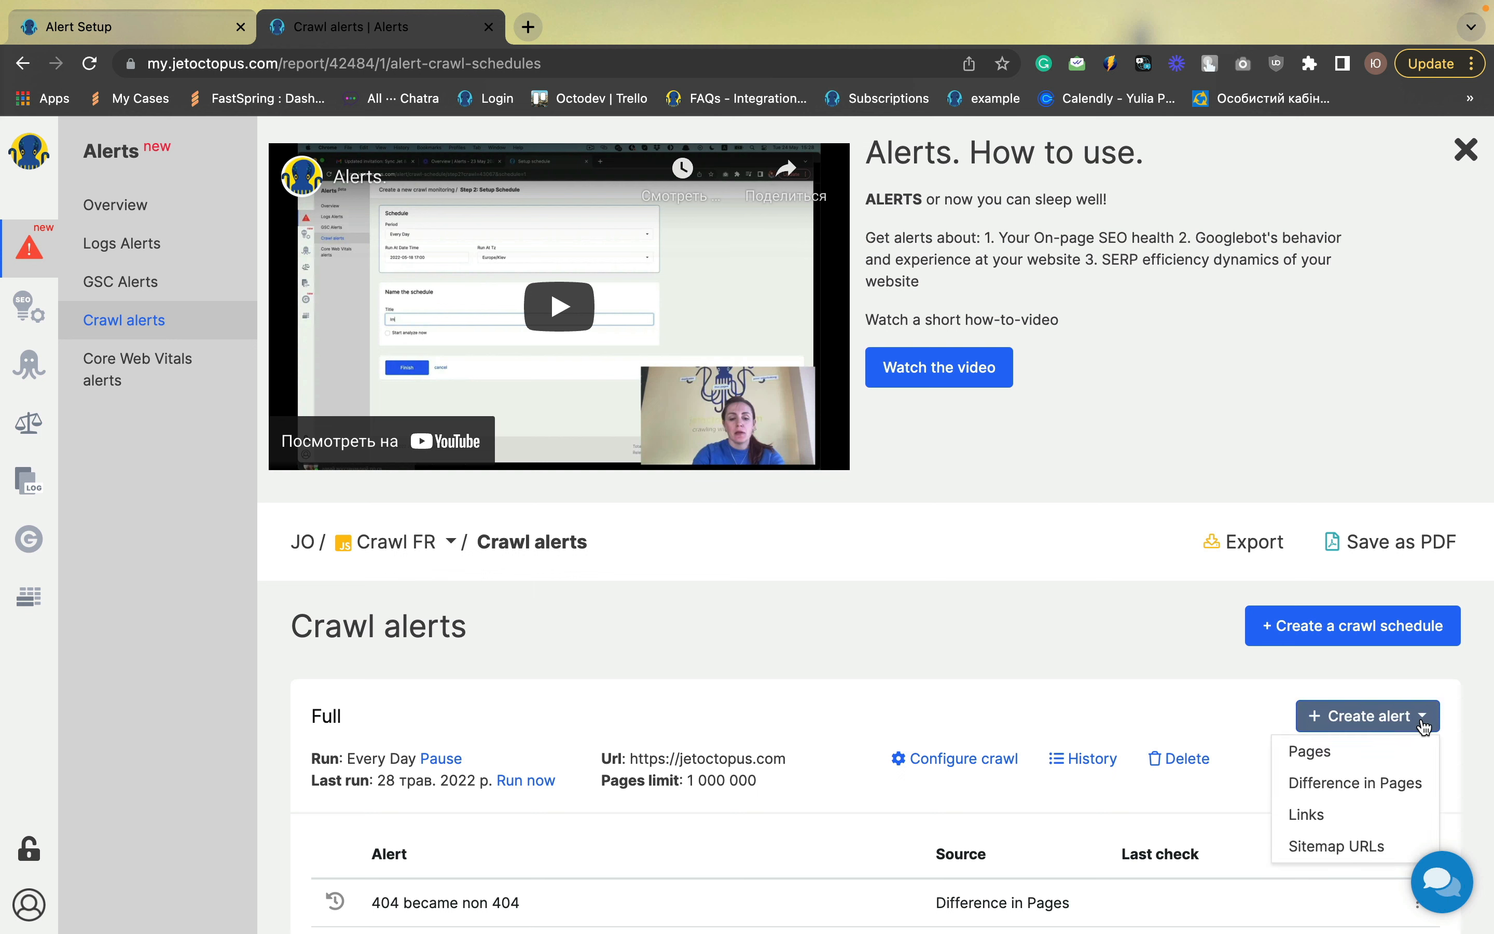
left_click(1357, 785)
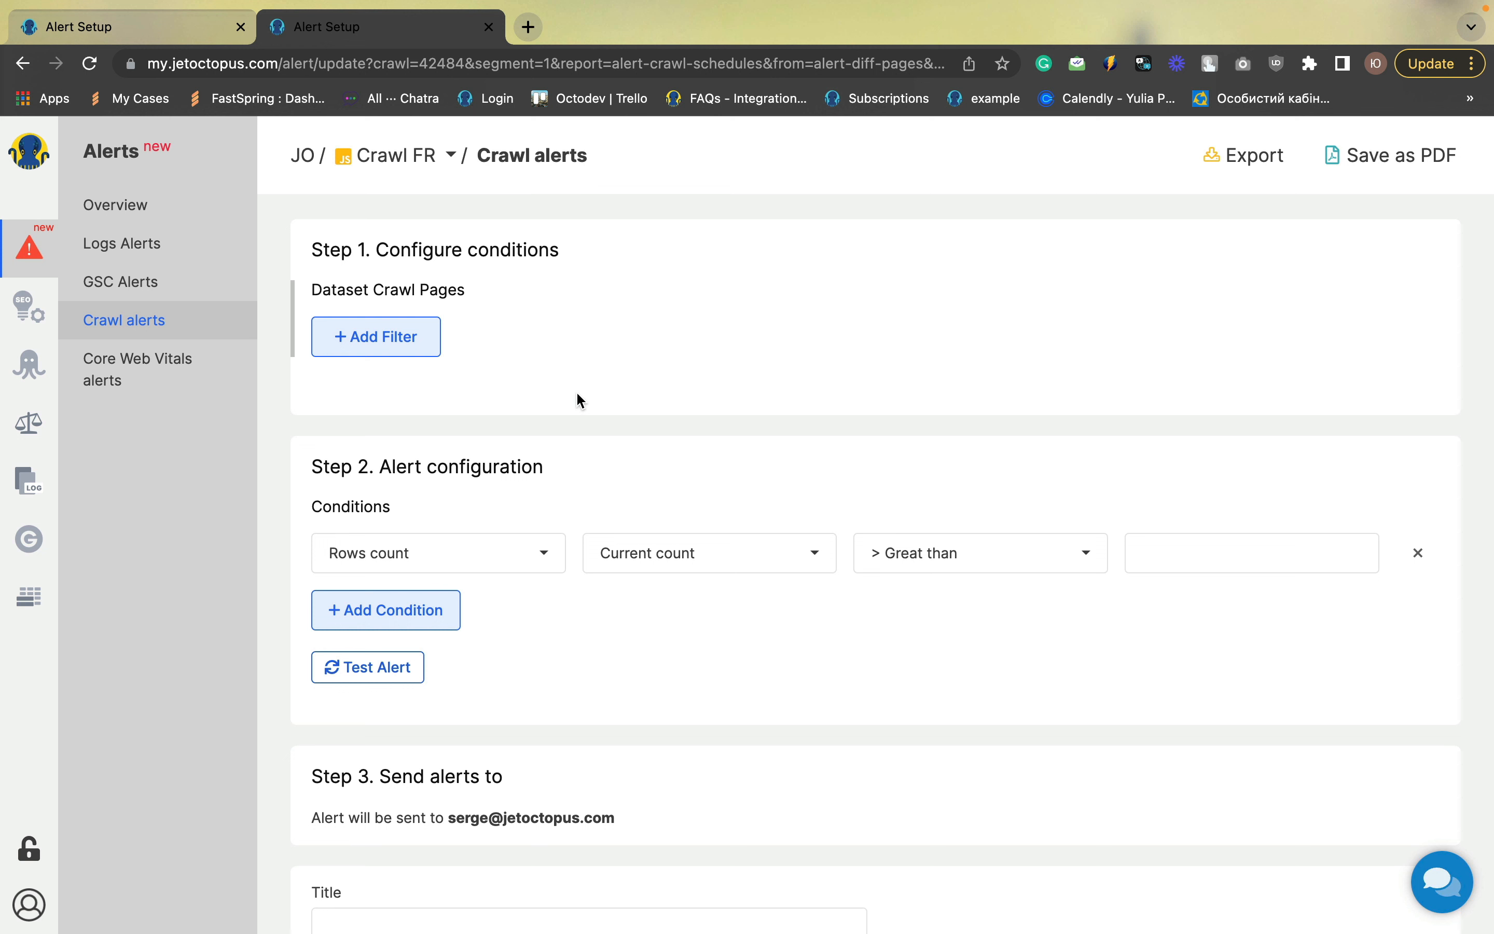
left_click(402, 347)
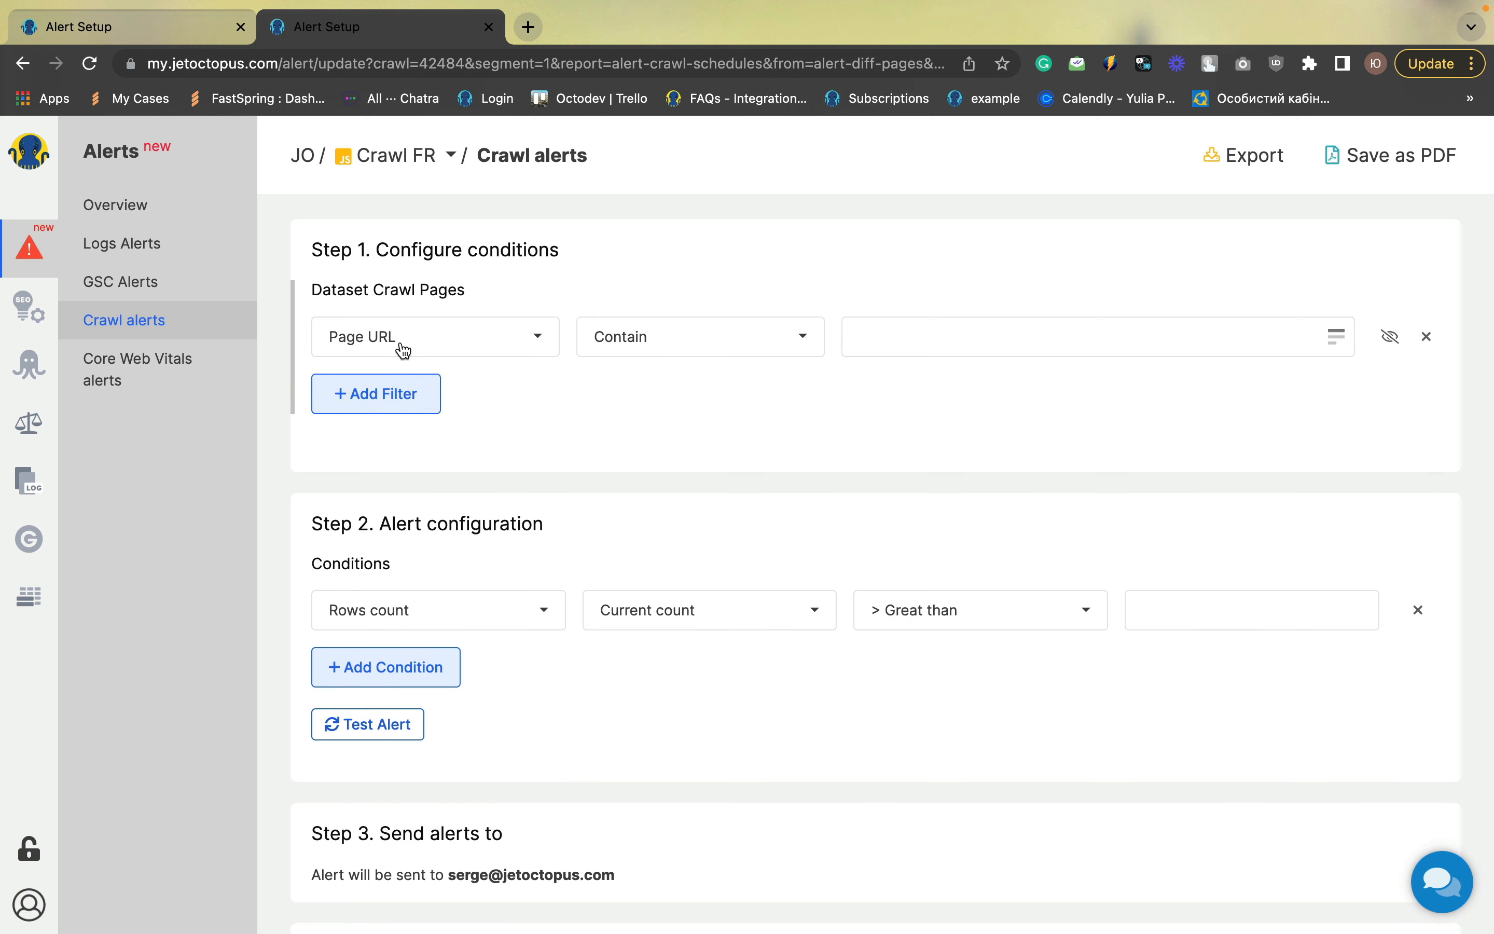
left_click(404, 350)
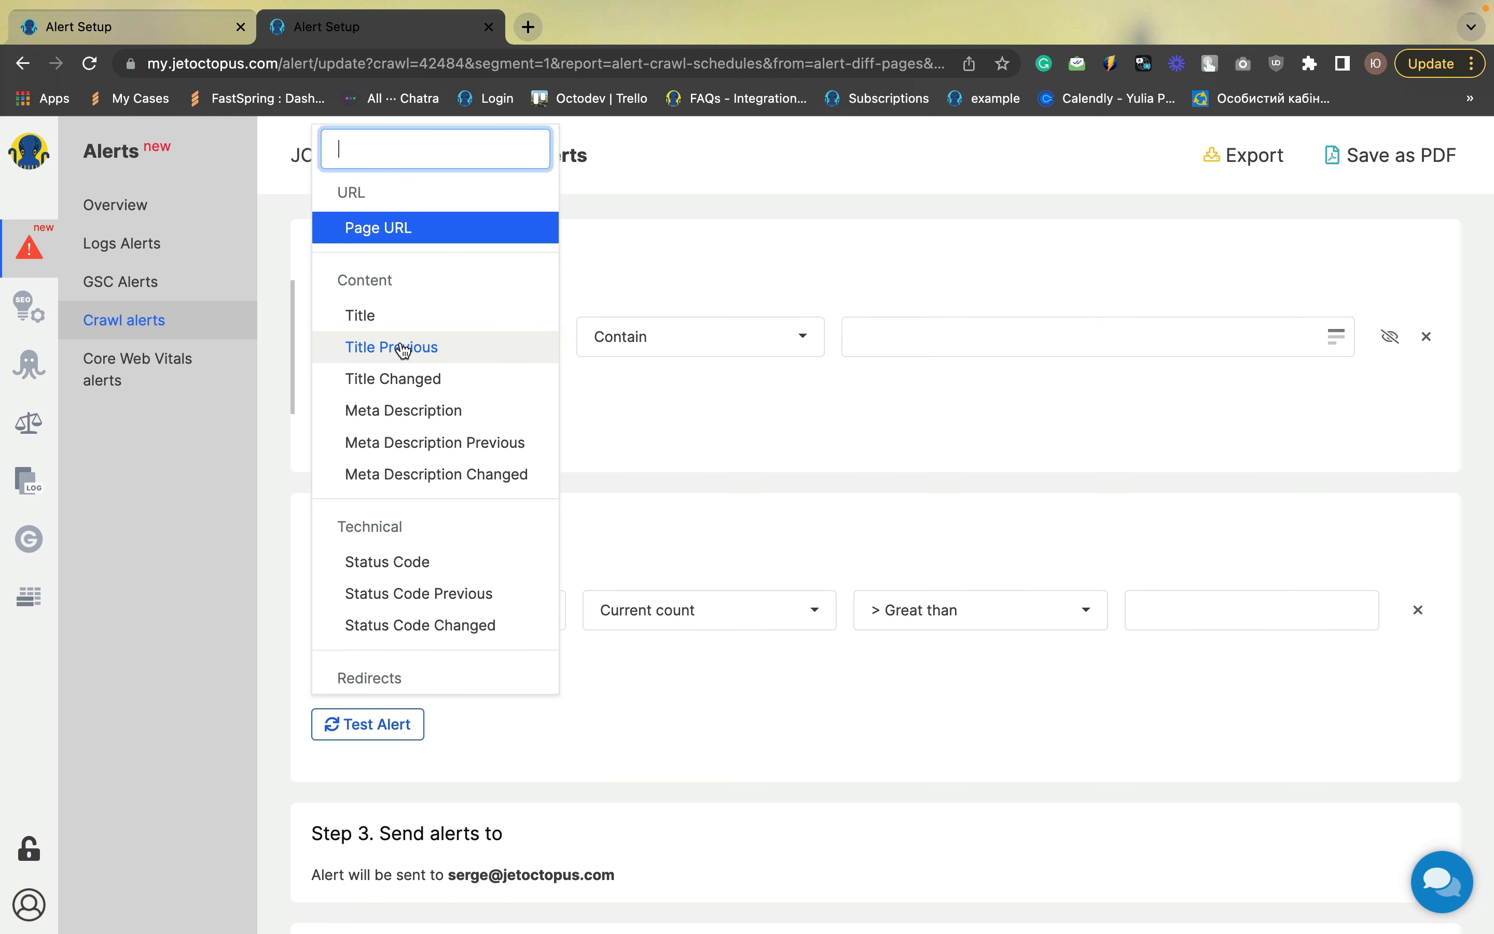
left_click(446, 603)
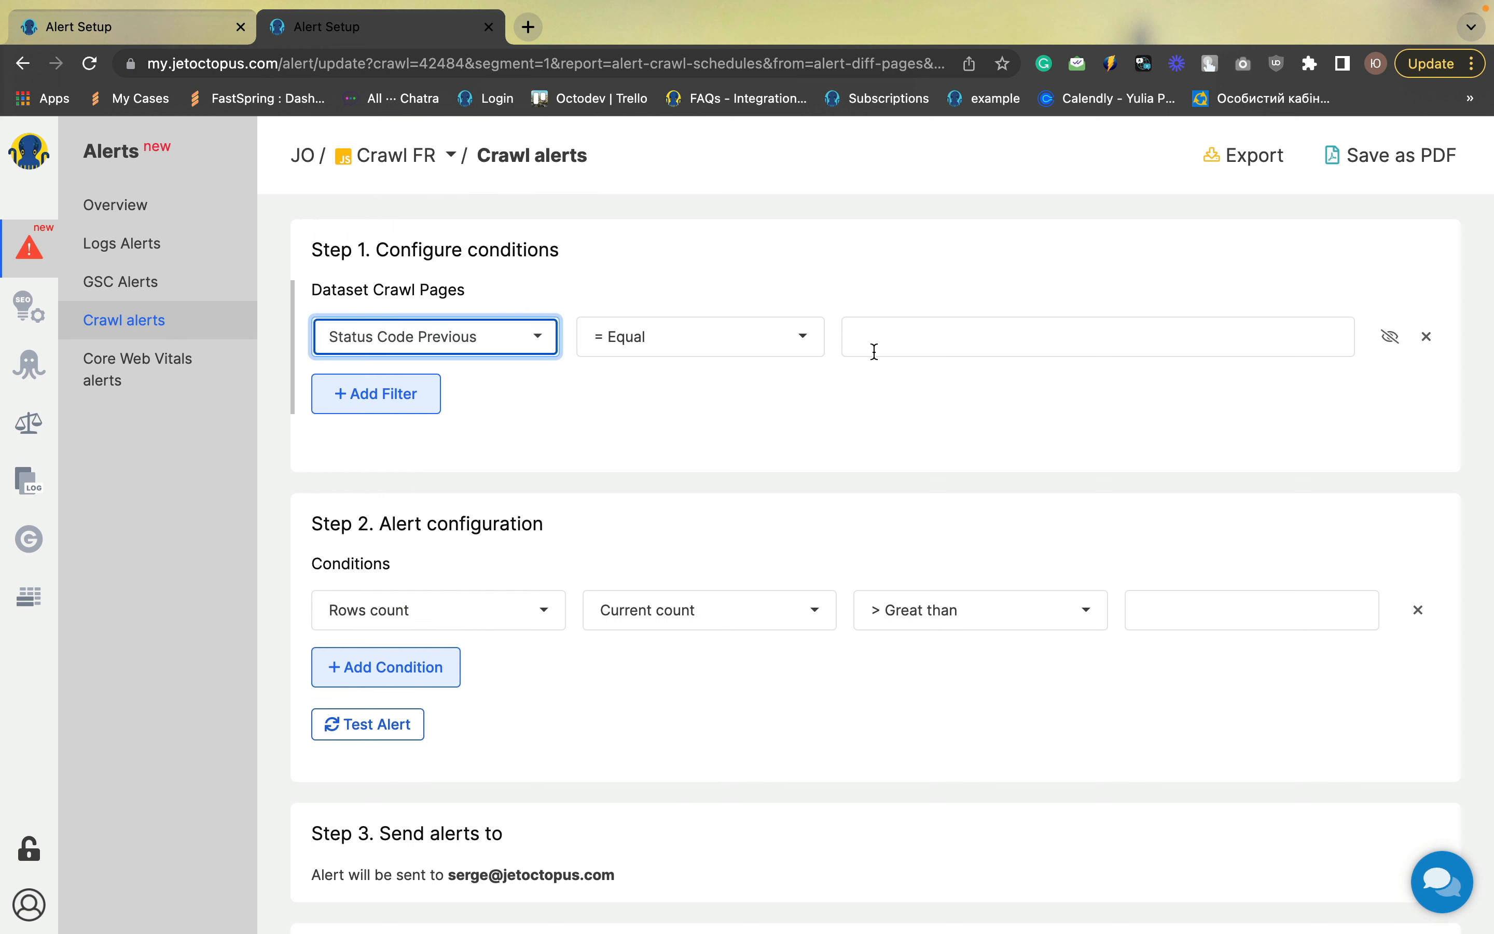
left_click(893, 344)
type("404")
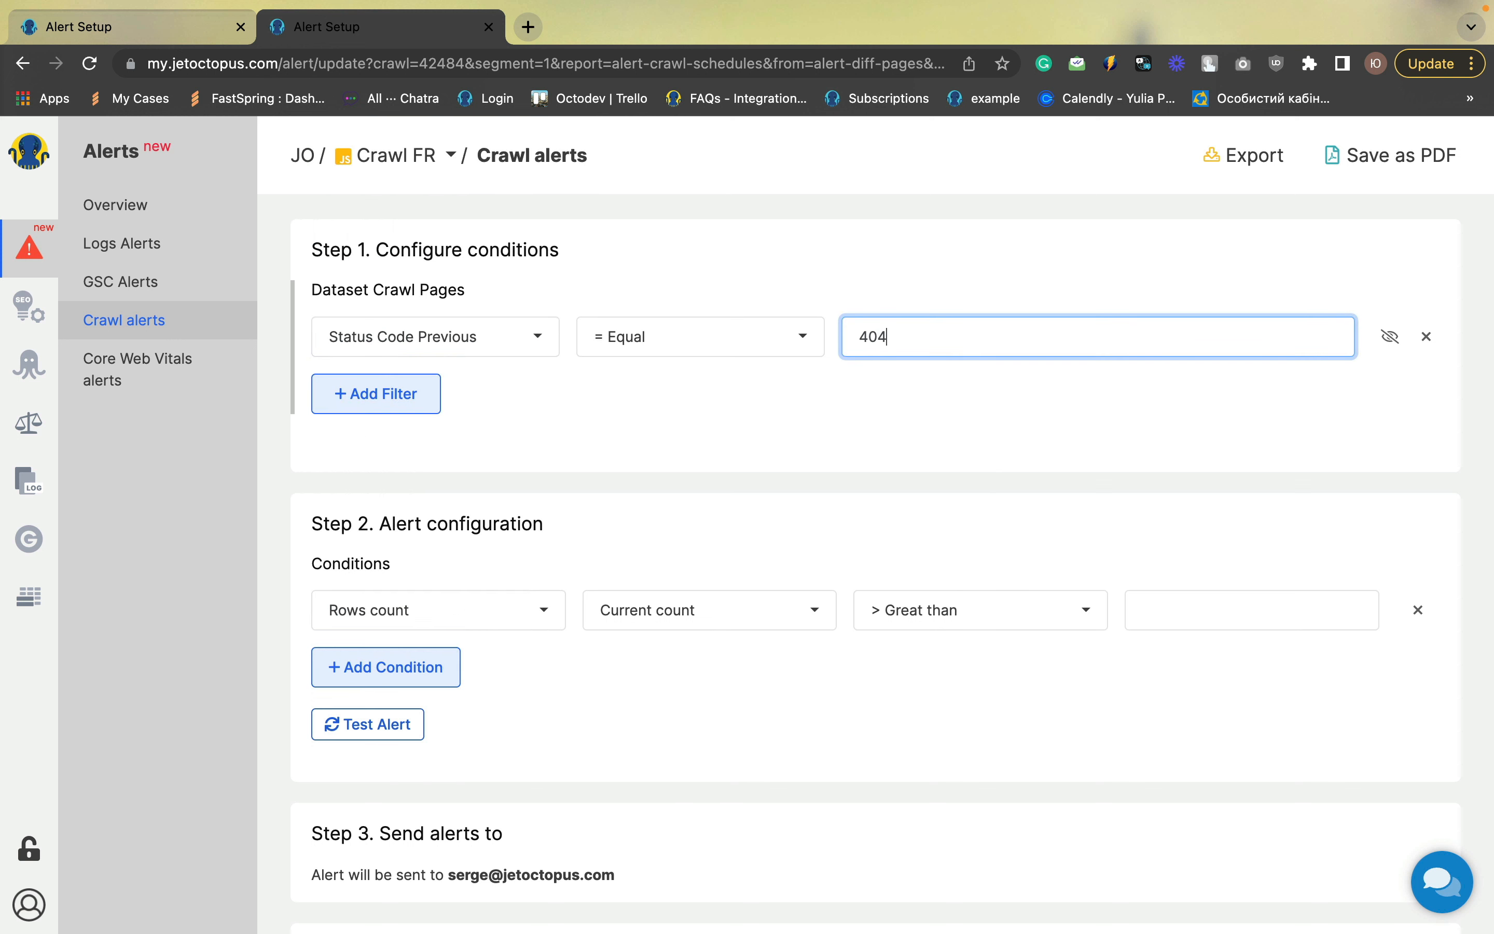
Add a second filter for Status Code not equal to 404
left_click(401, 401)
left_click(405, 395)
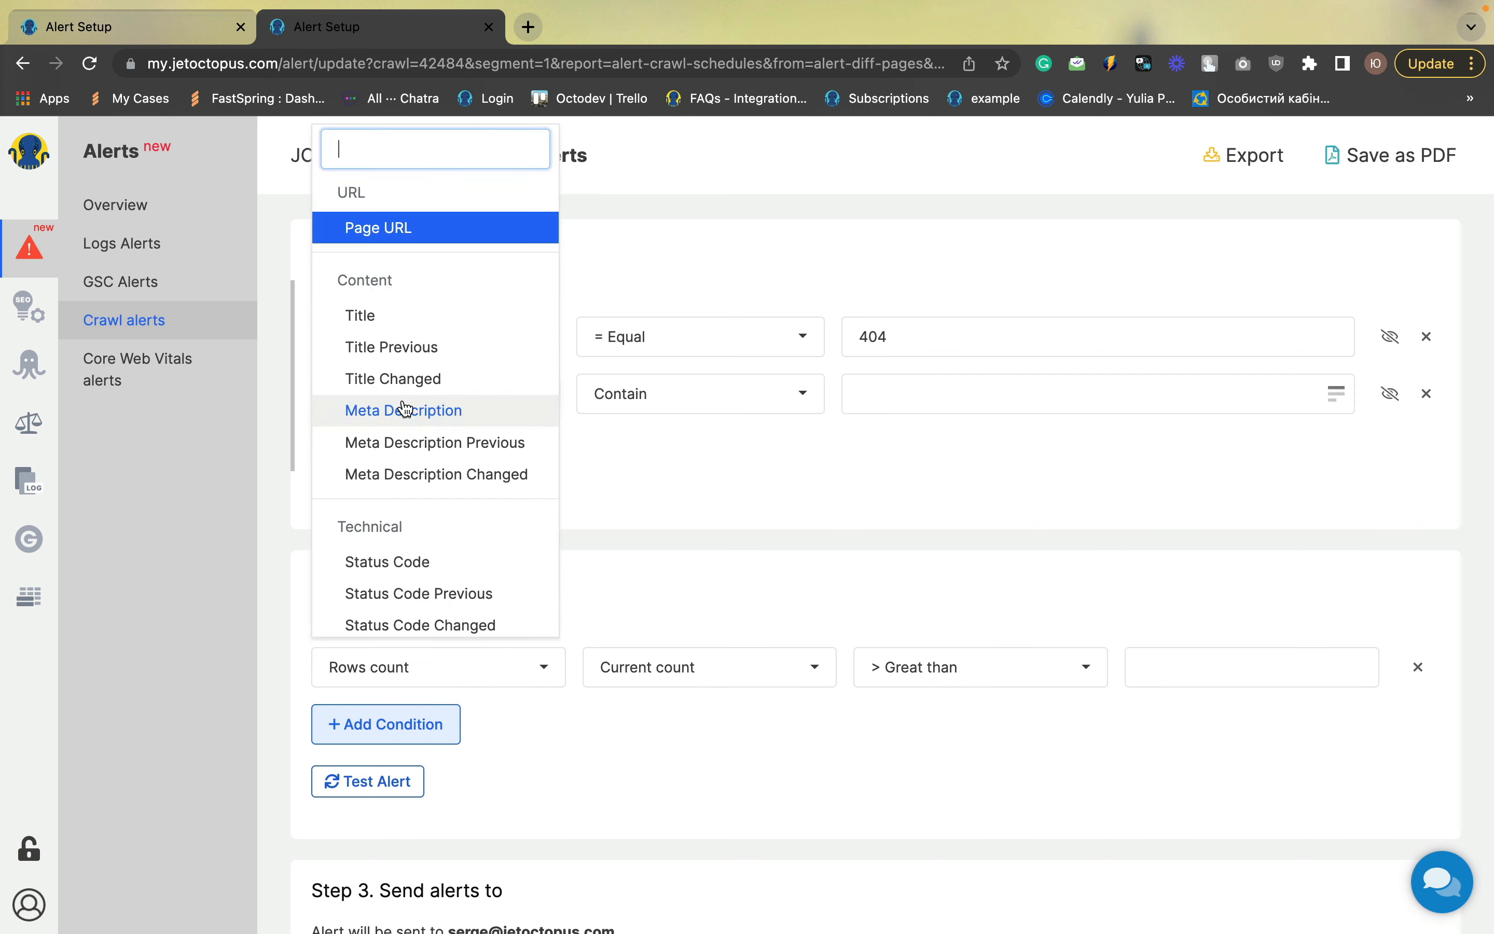
left_click(406, 569)
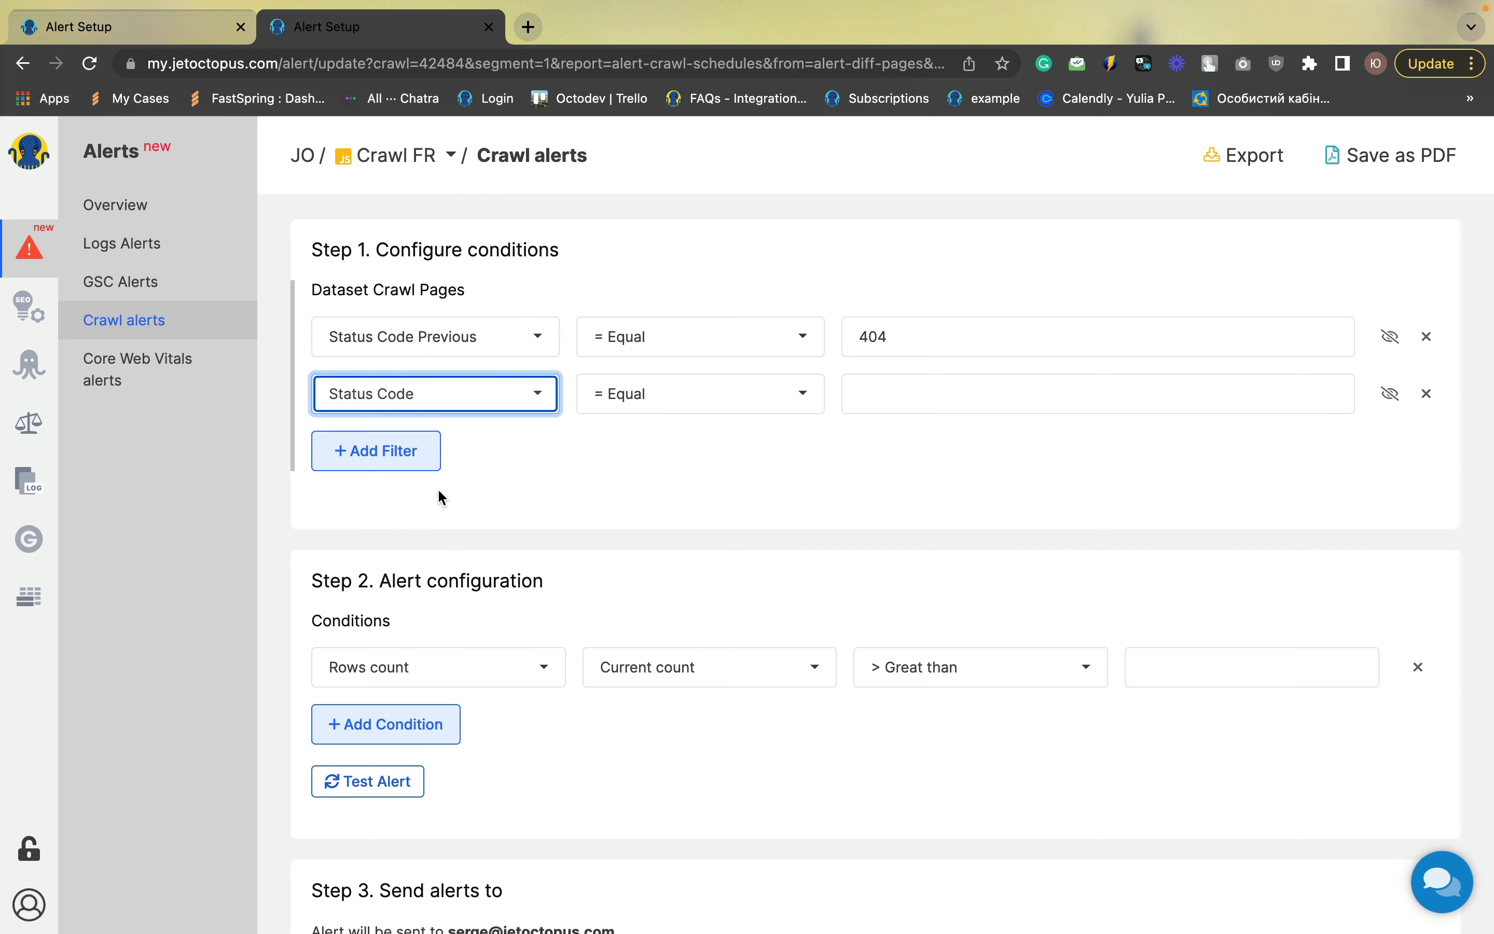
left_click(649, 396)
left_click(649, 528)
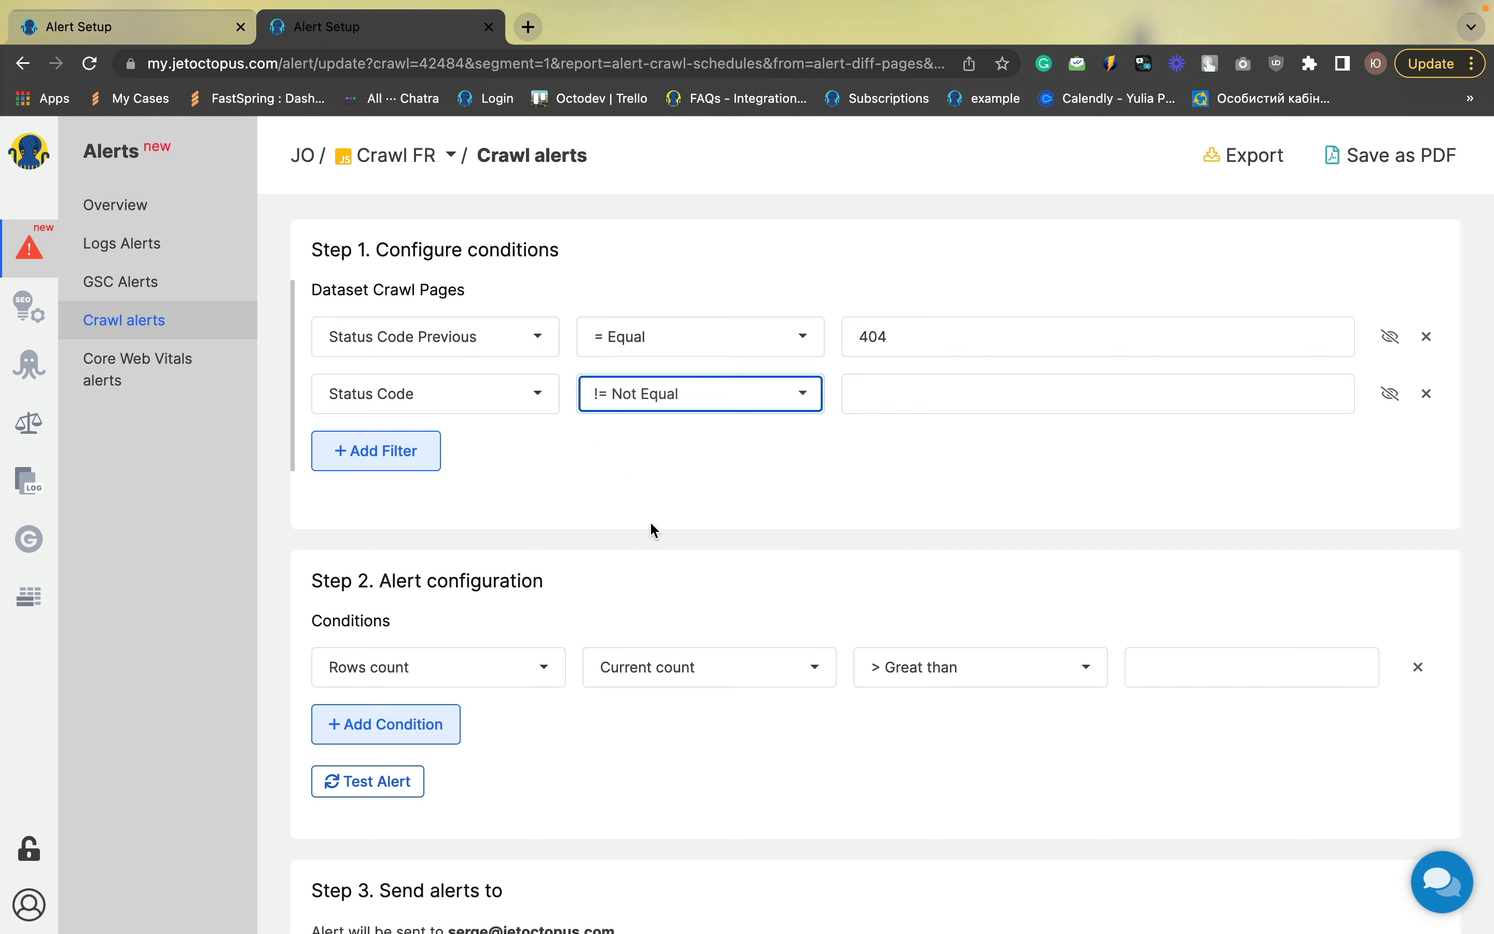
left_click(893, 399)
type("404")
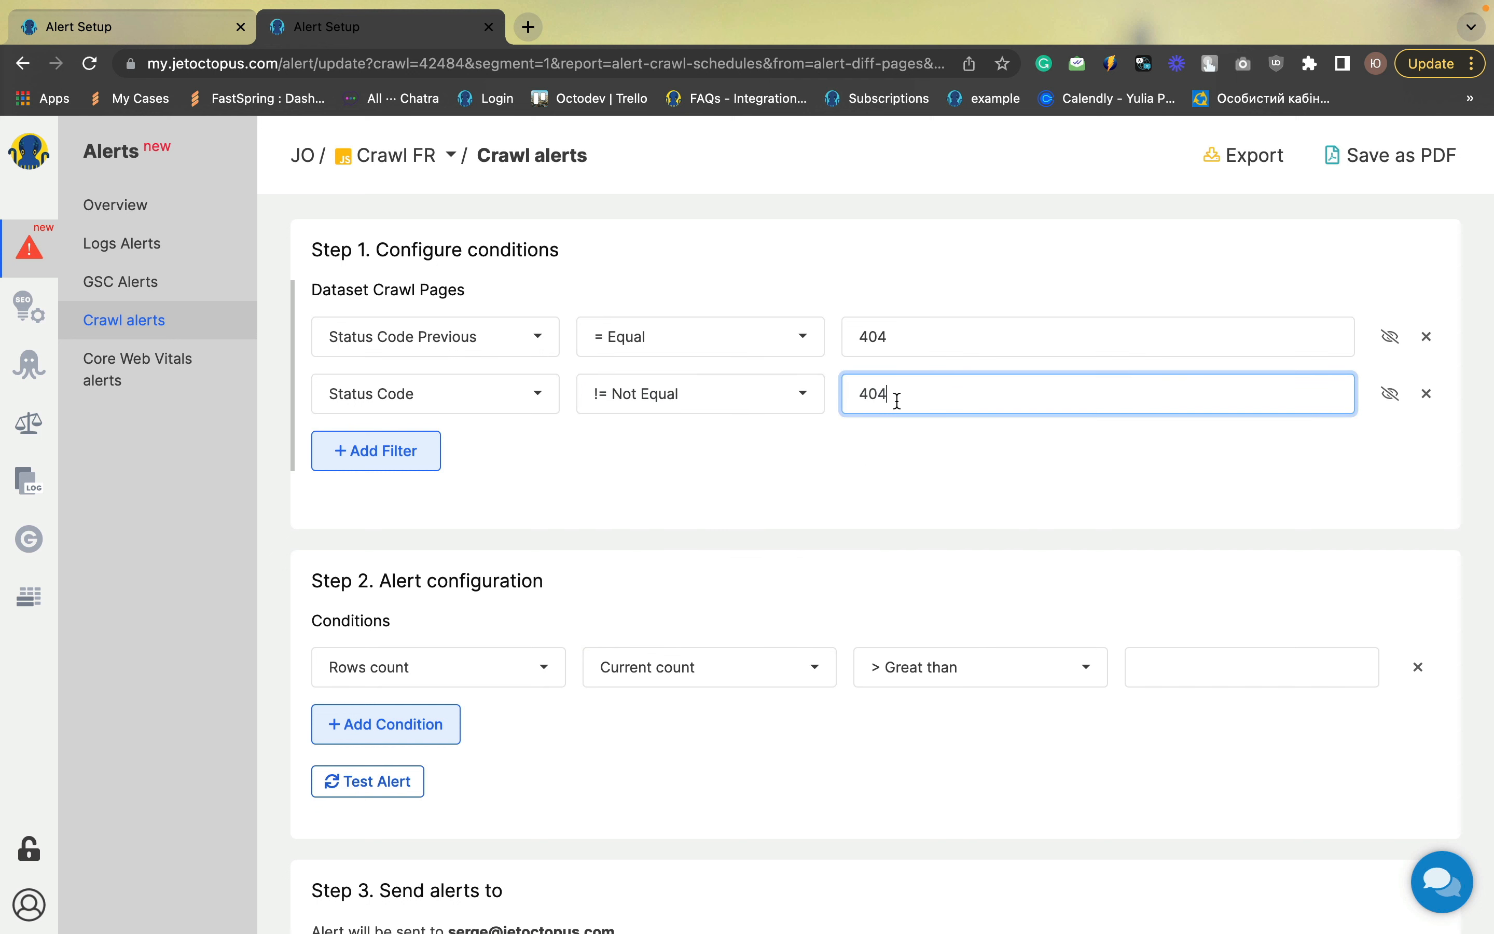
left_click(865, 466)
Set the Rows count condition to greater than 0
scroll(867, 473, "down", 2)
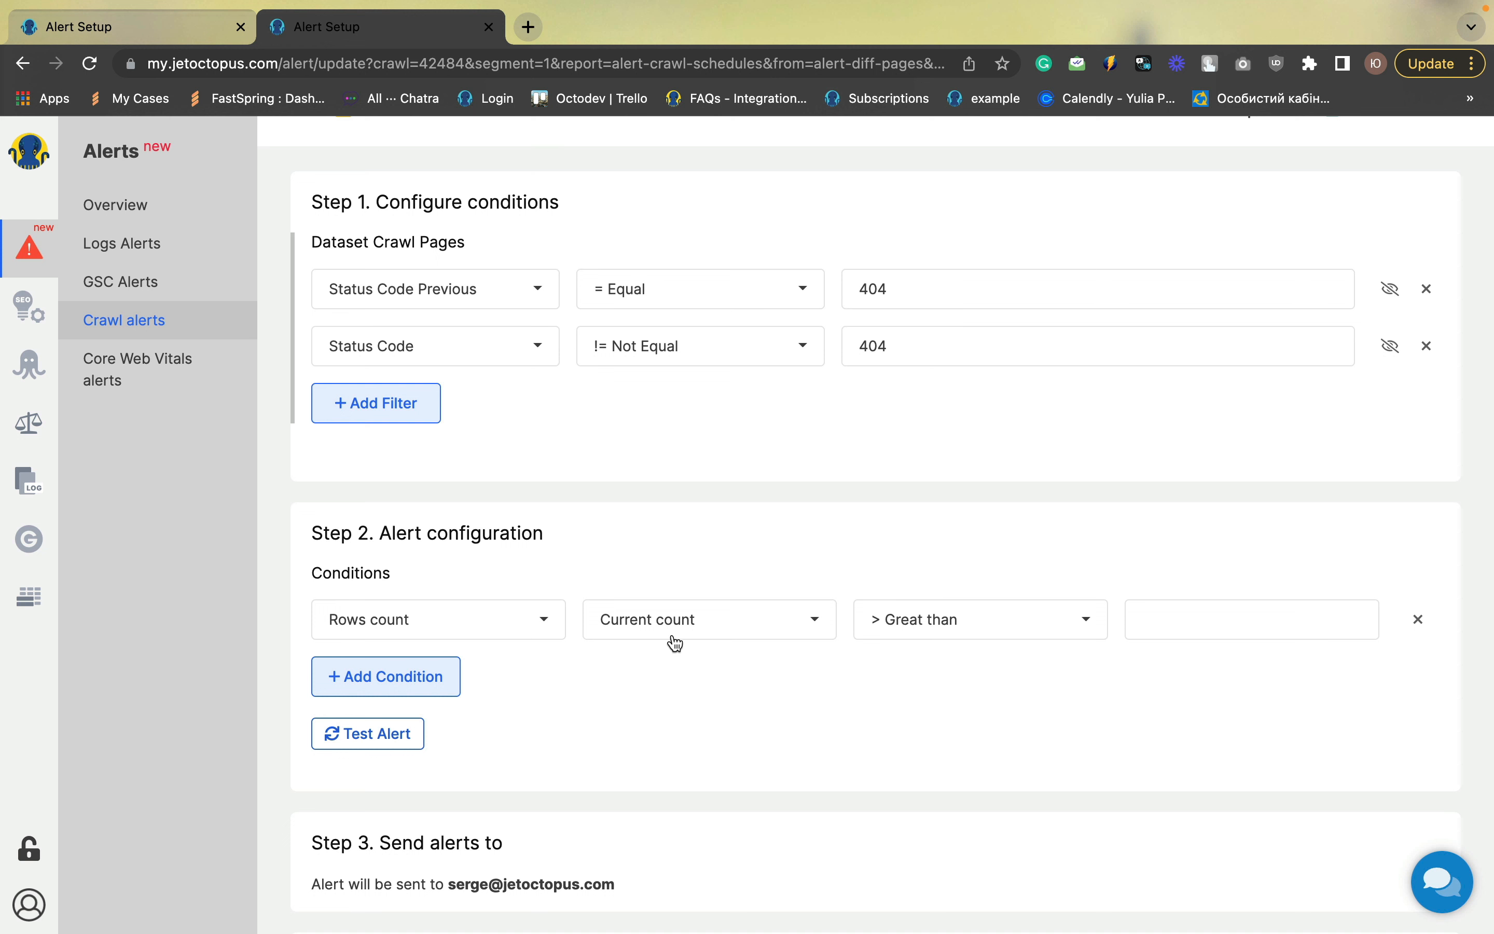
left_click(1189, 625)
type("0")
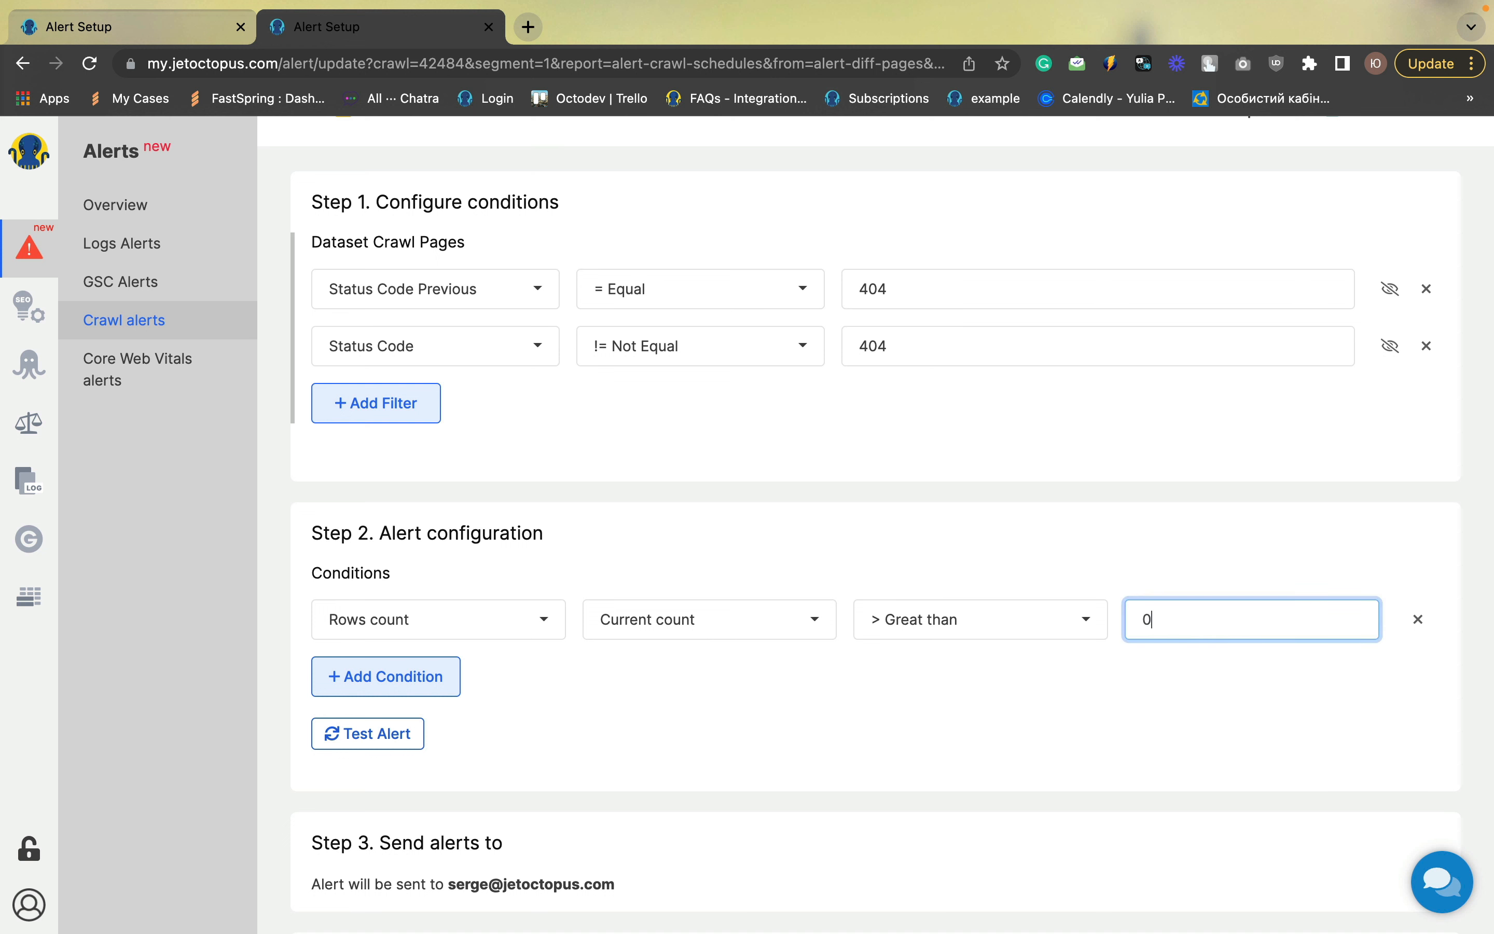
left_click(1091, 731)
Title the alert "404 become non 404" and save it
scroll(460, 698, "down", 5)
left_click(464, 698)
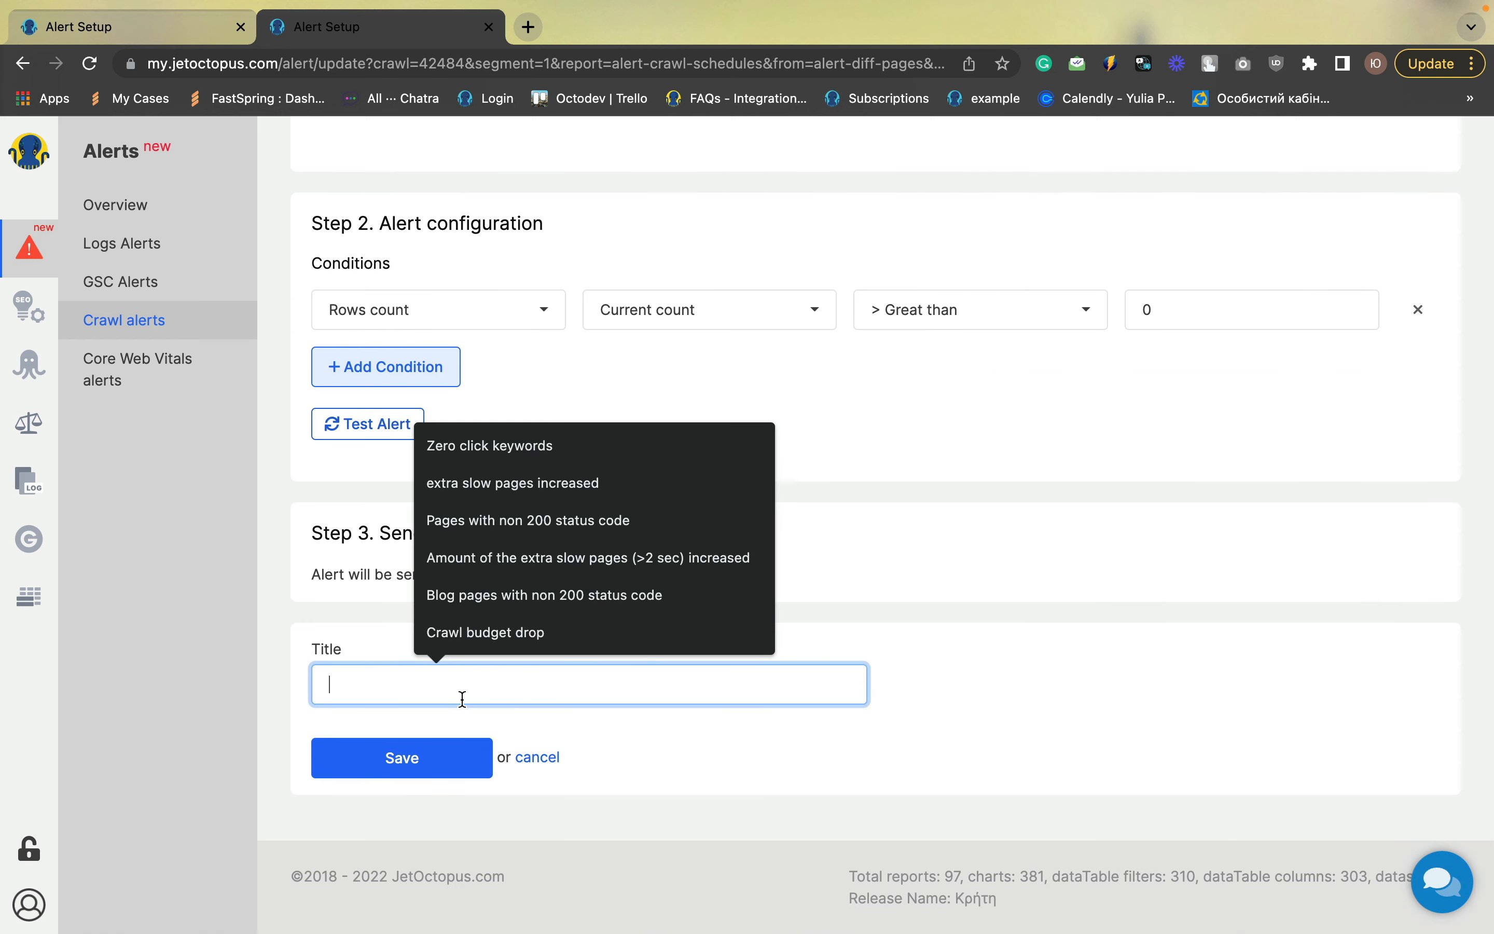
type("404")
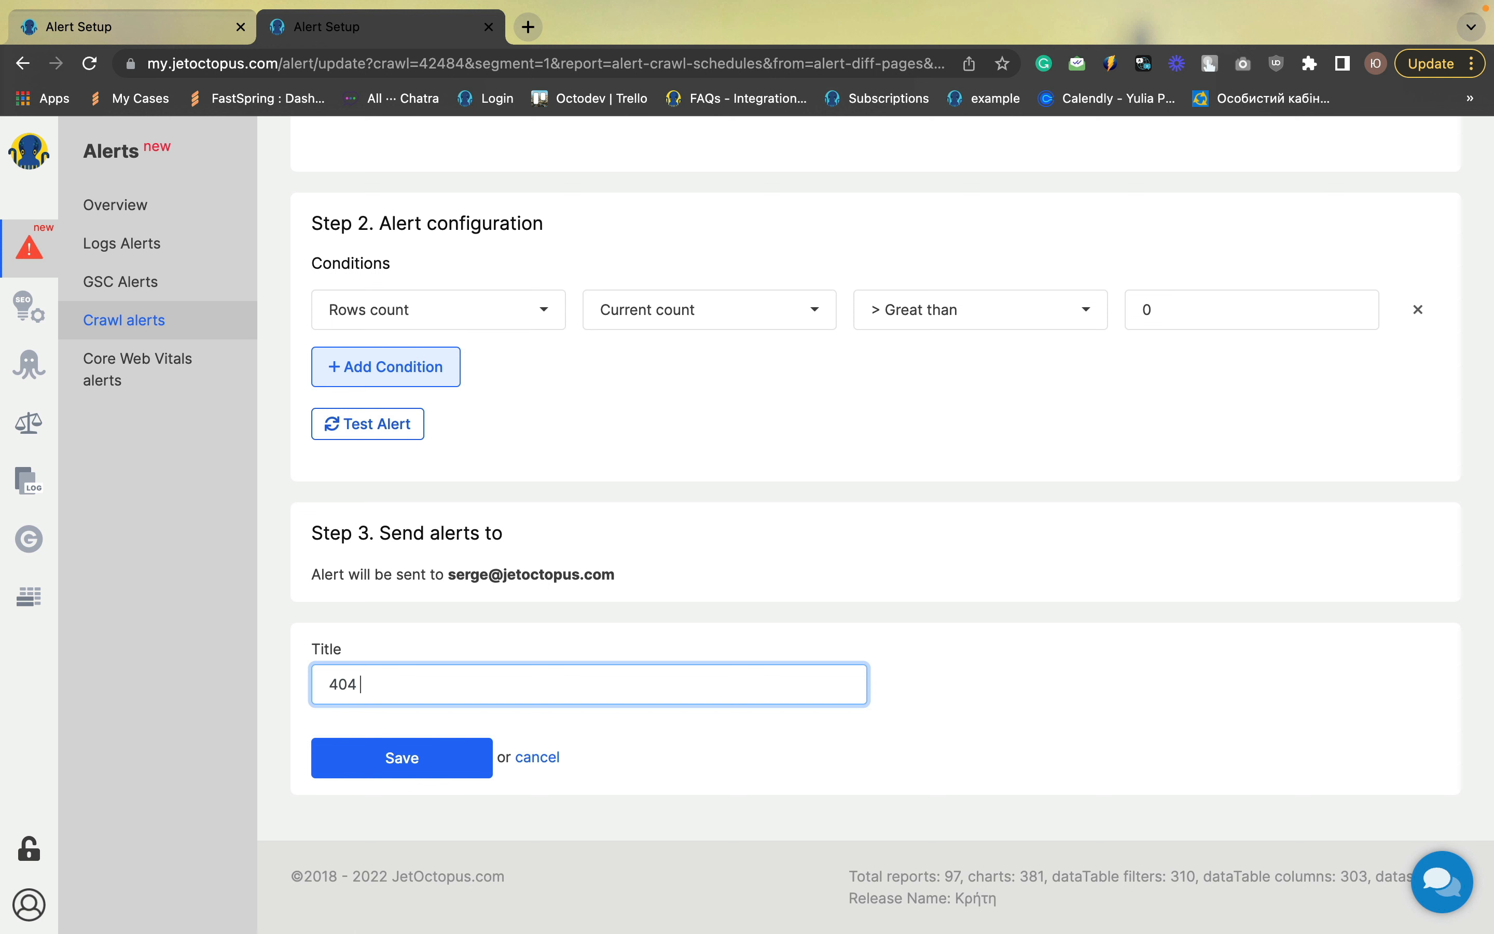
type(" become non 404")
left_click(383, 769)
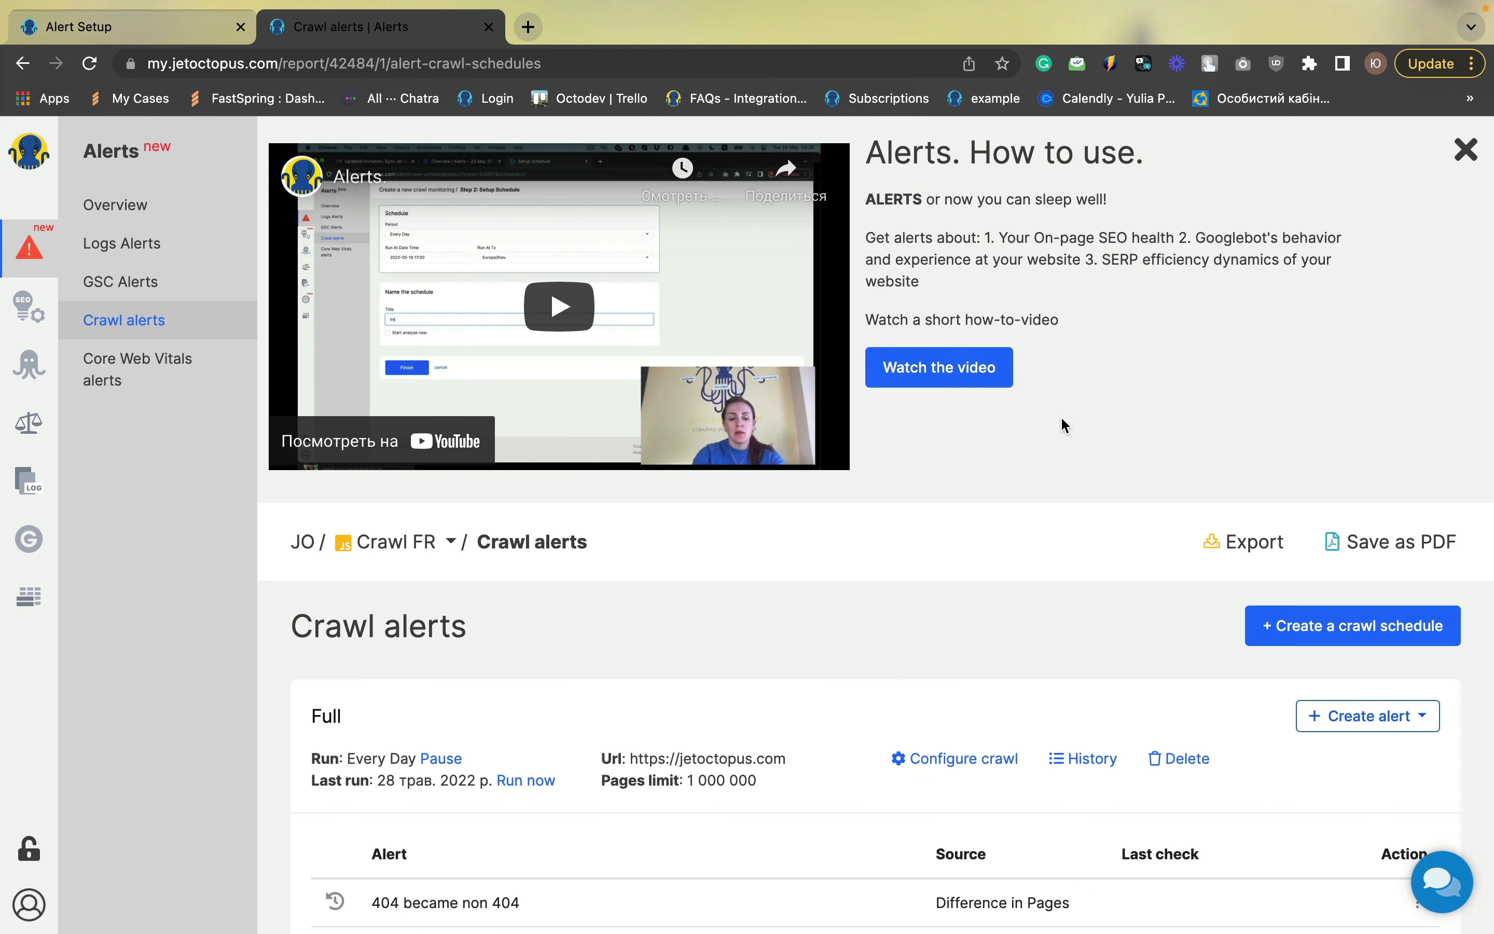
Create another Difference in Pages alert with a filter for Status Code equal to 301
scroll(1063, 424, "down", 3)
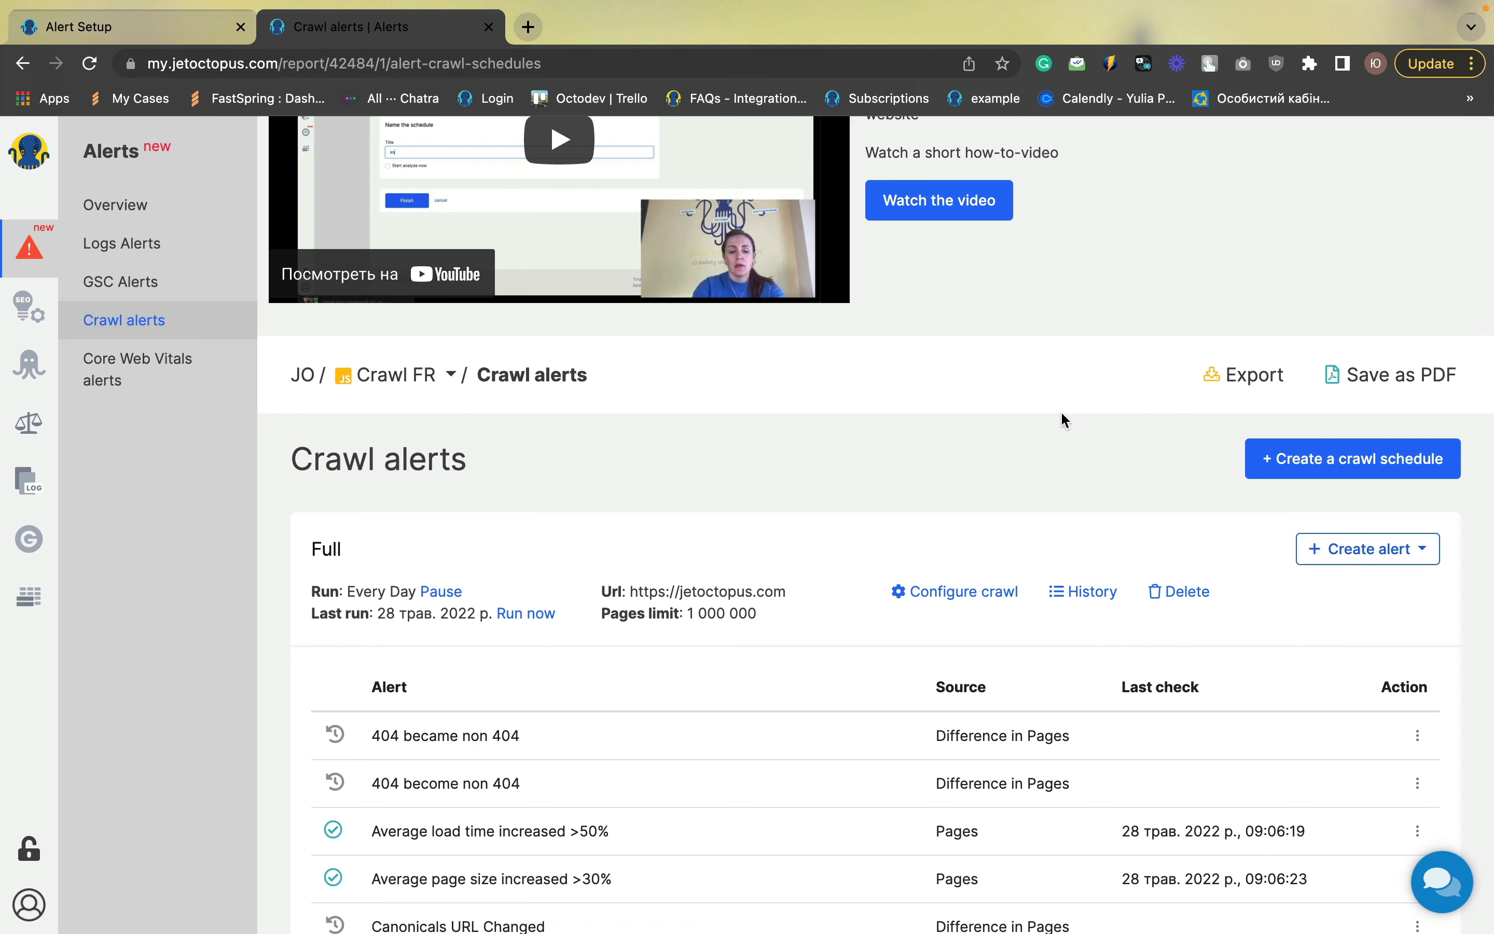
left_click(1428, 563)
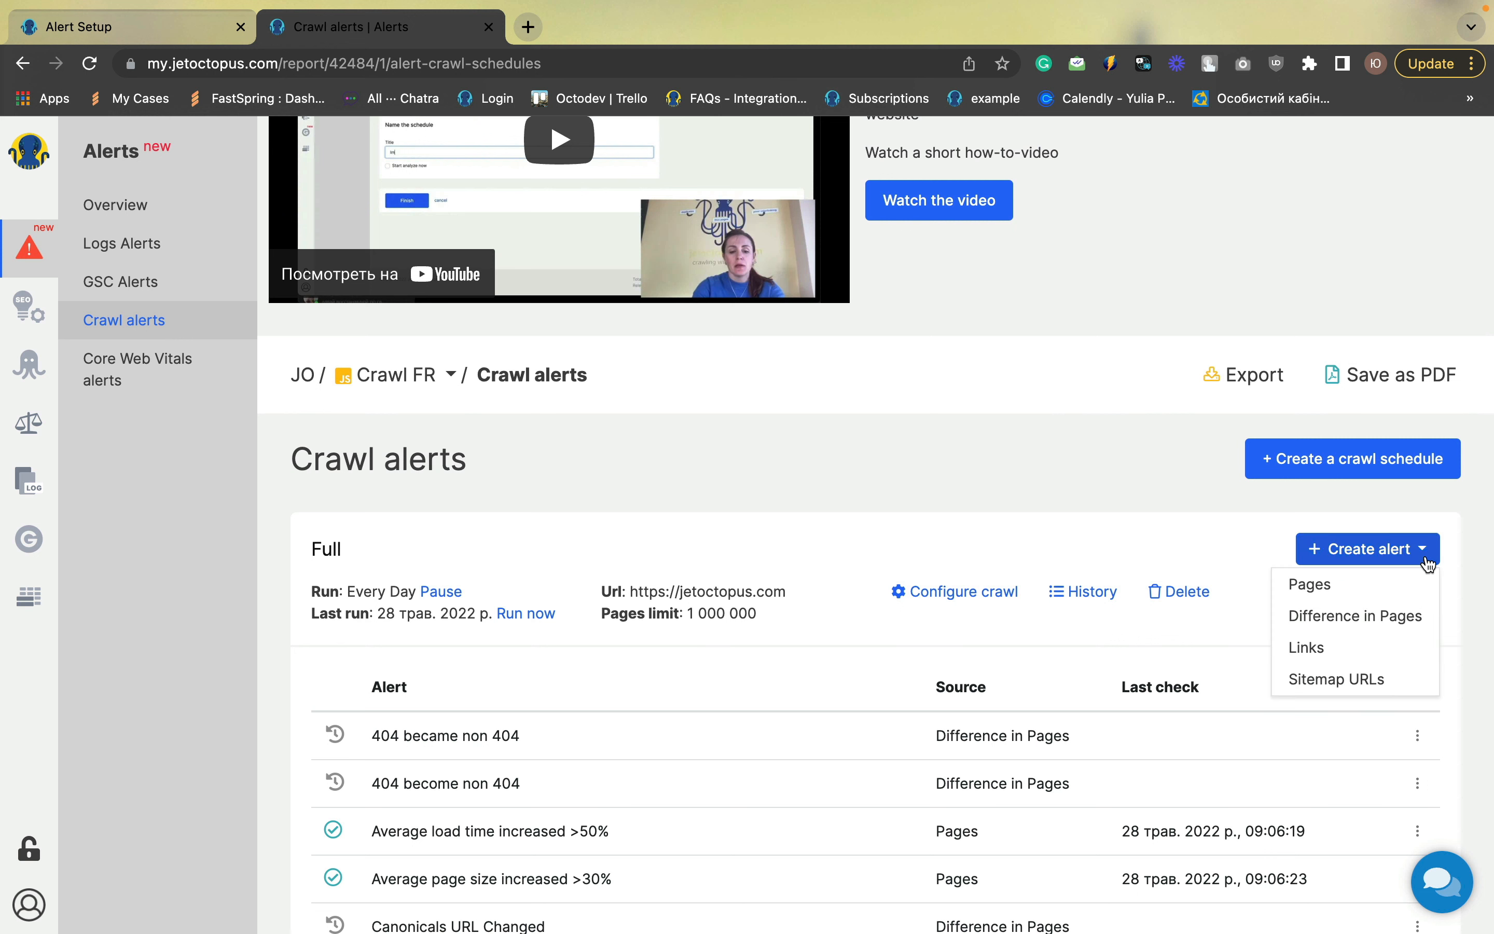
left_click(1374, 624)
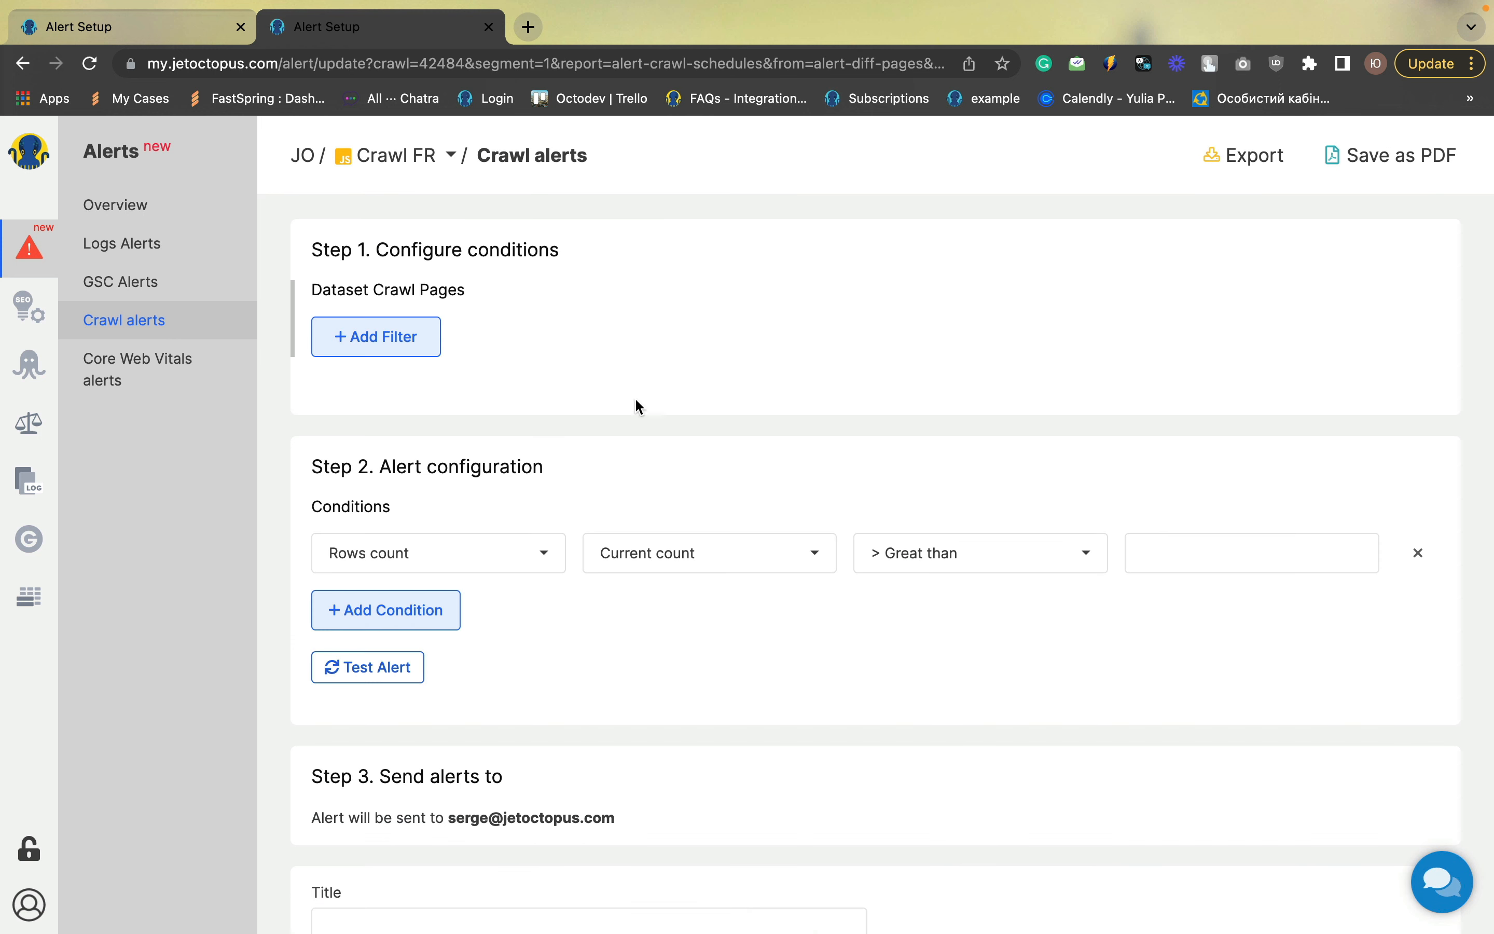
left_click(410, 343)
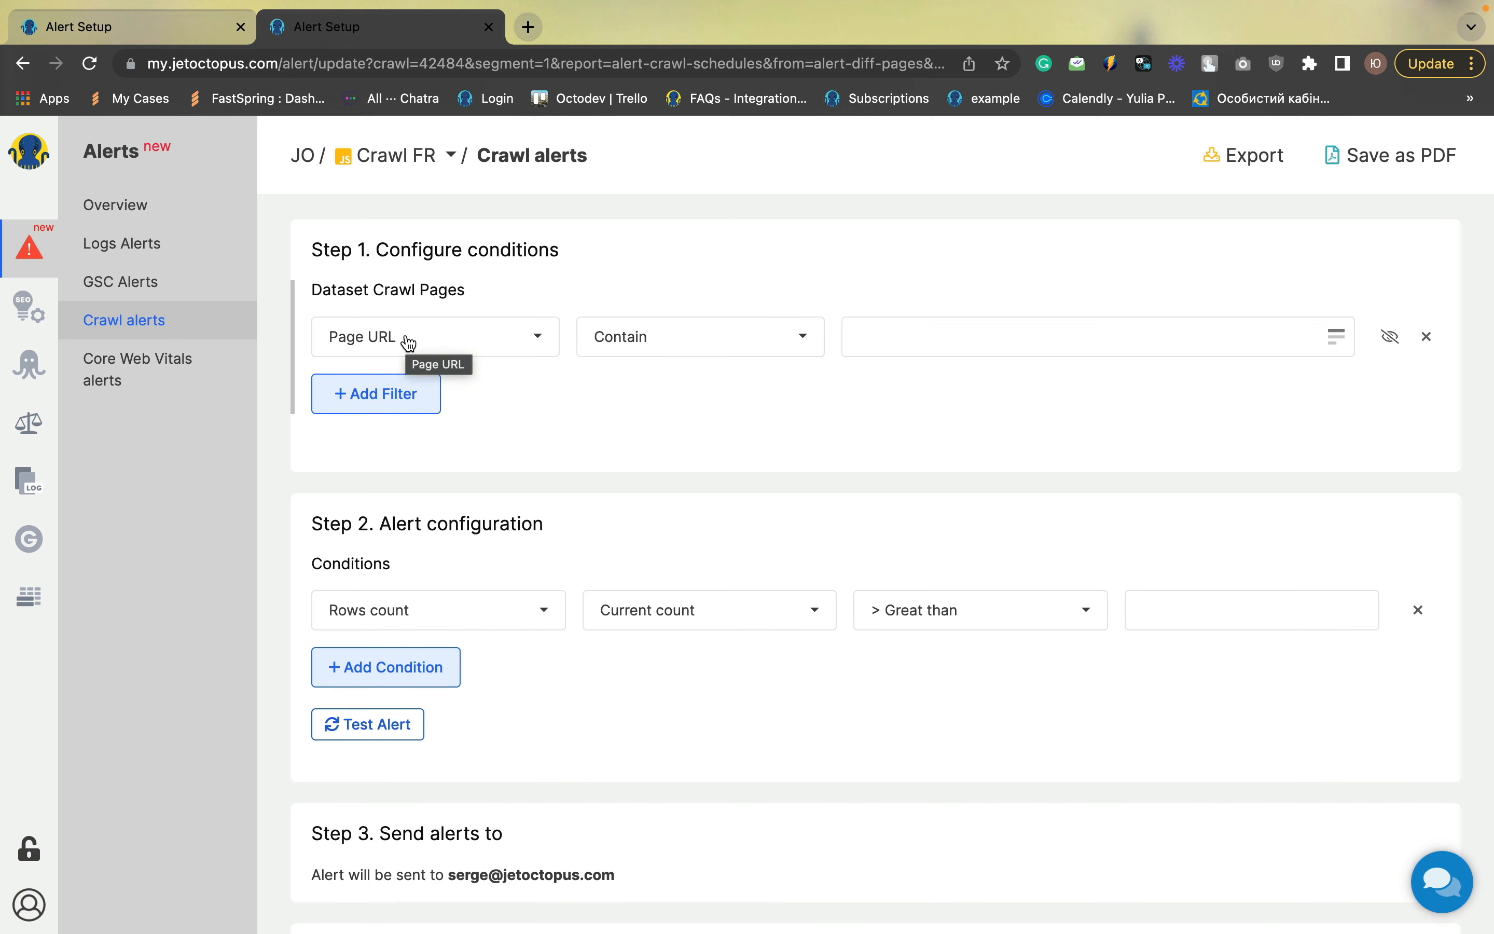
left_click(410, 343)
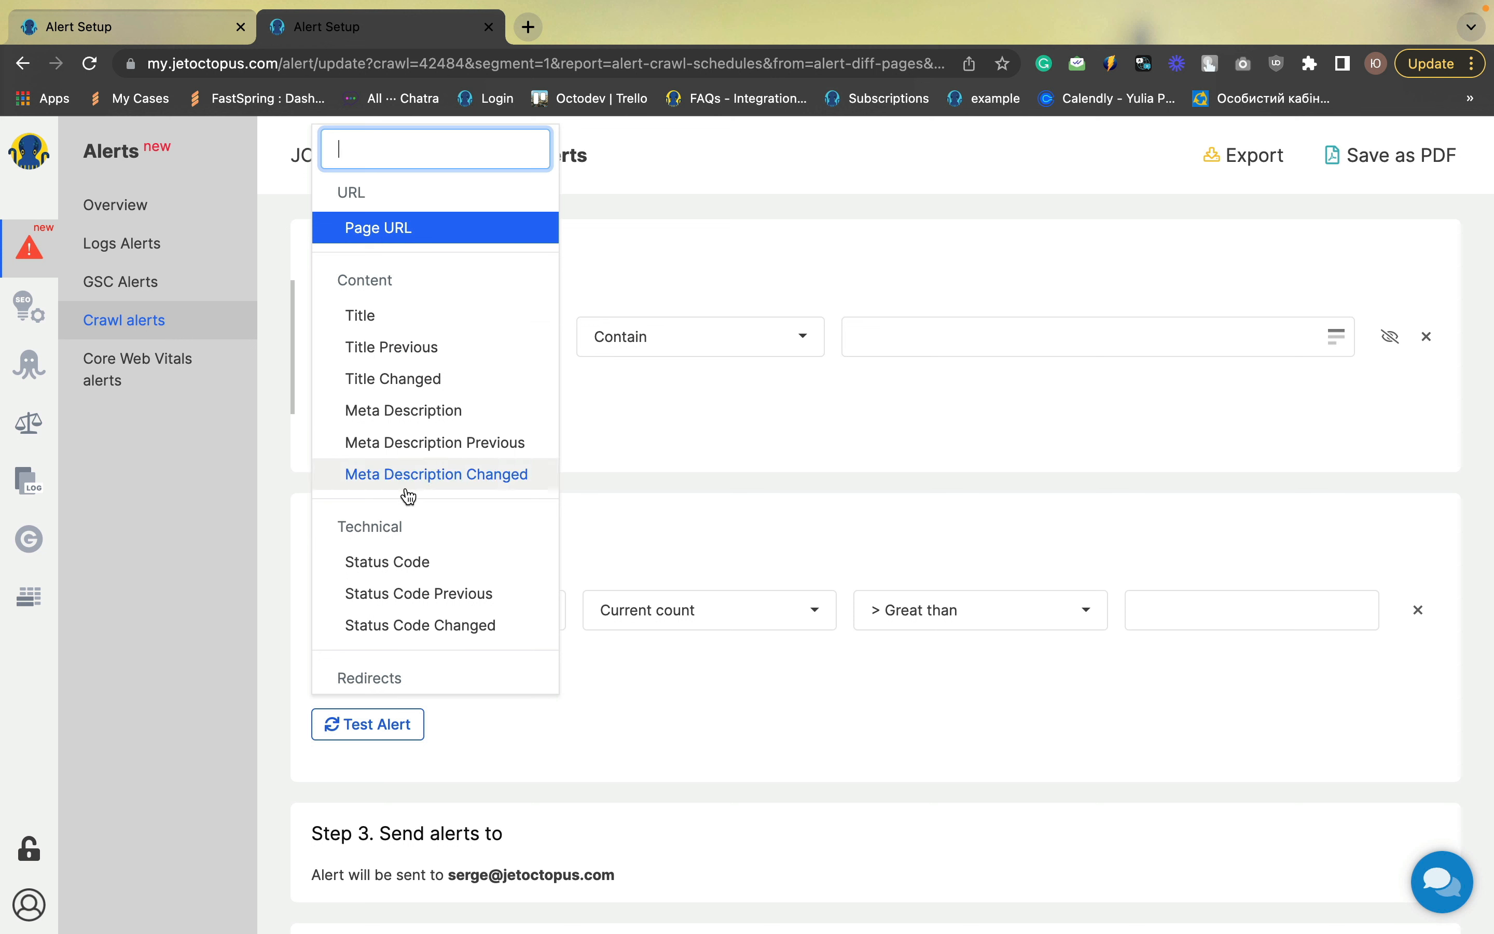
left_click(411, 560)
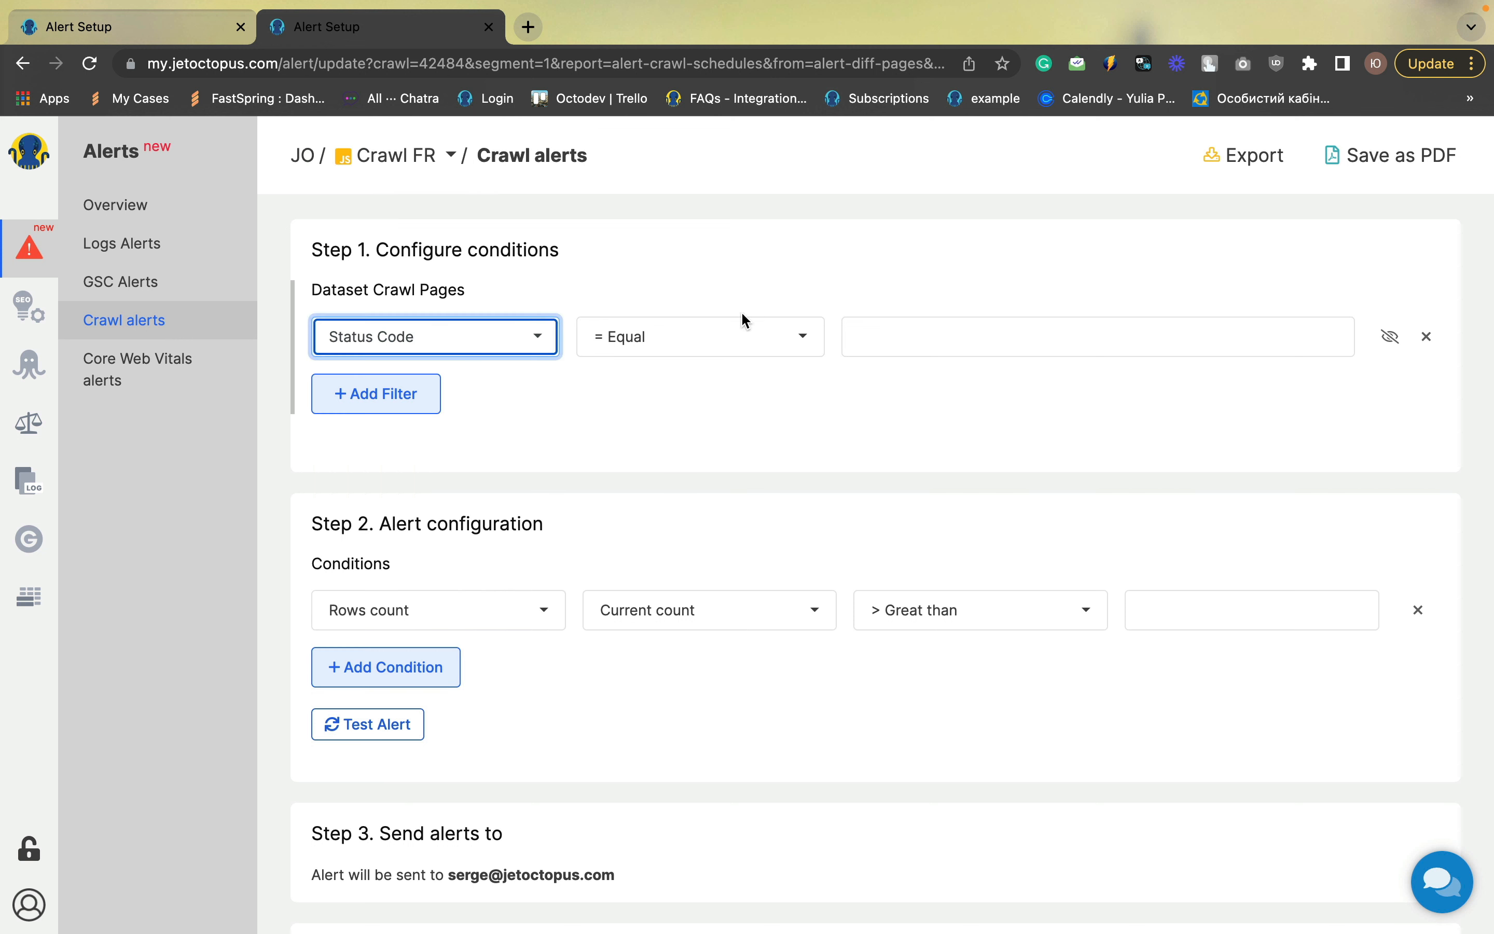
left_click(866, 334)
type("301")
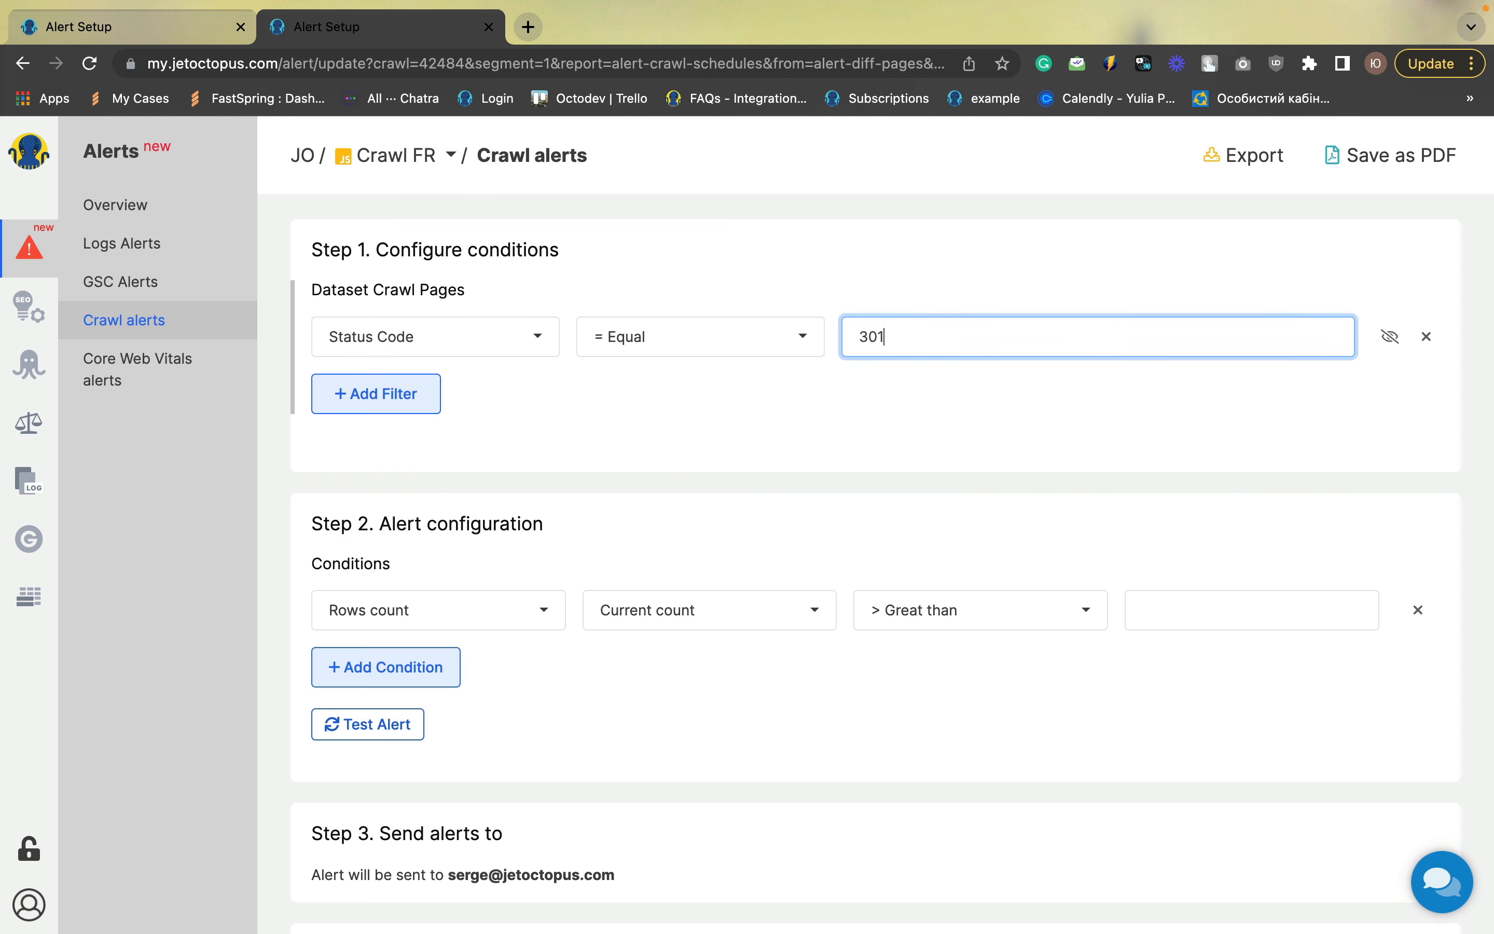
Add a second filter for Redirect URL Changed set to Changed
left_click(389, 393)
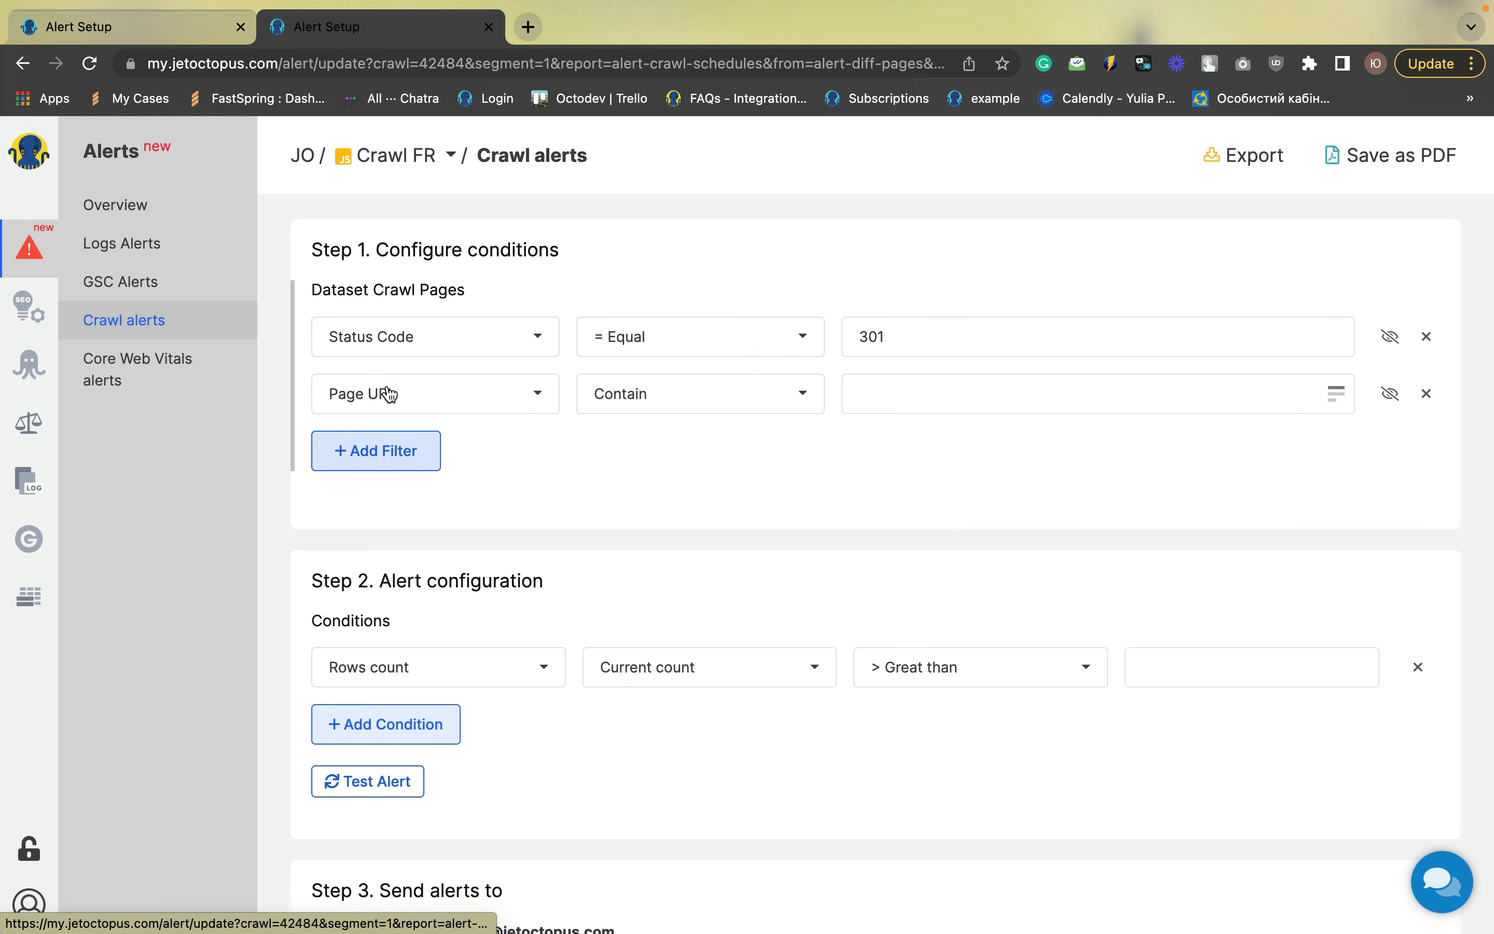
left_click(389, 394)
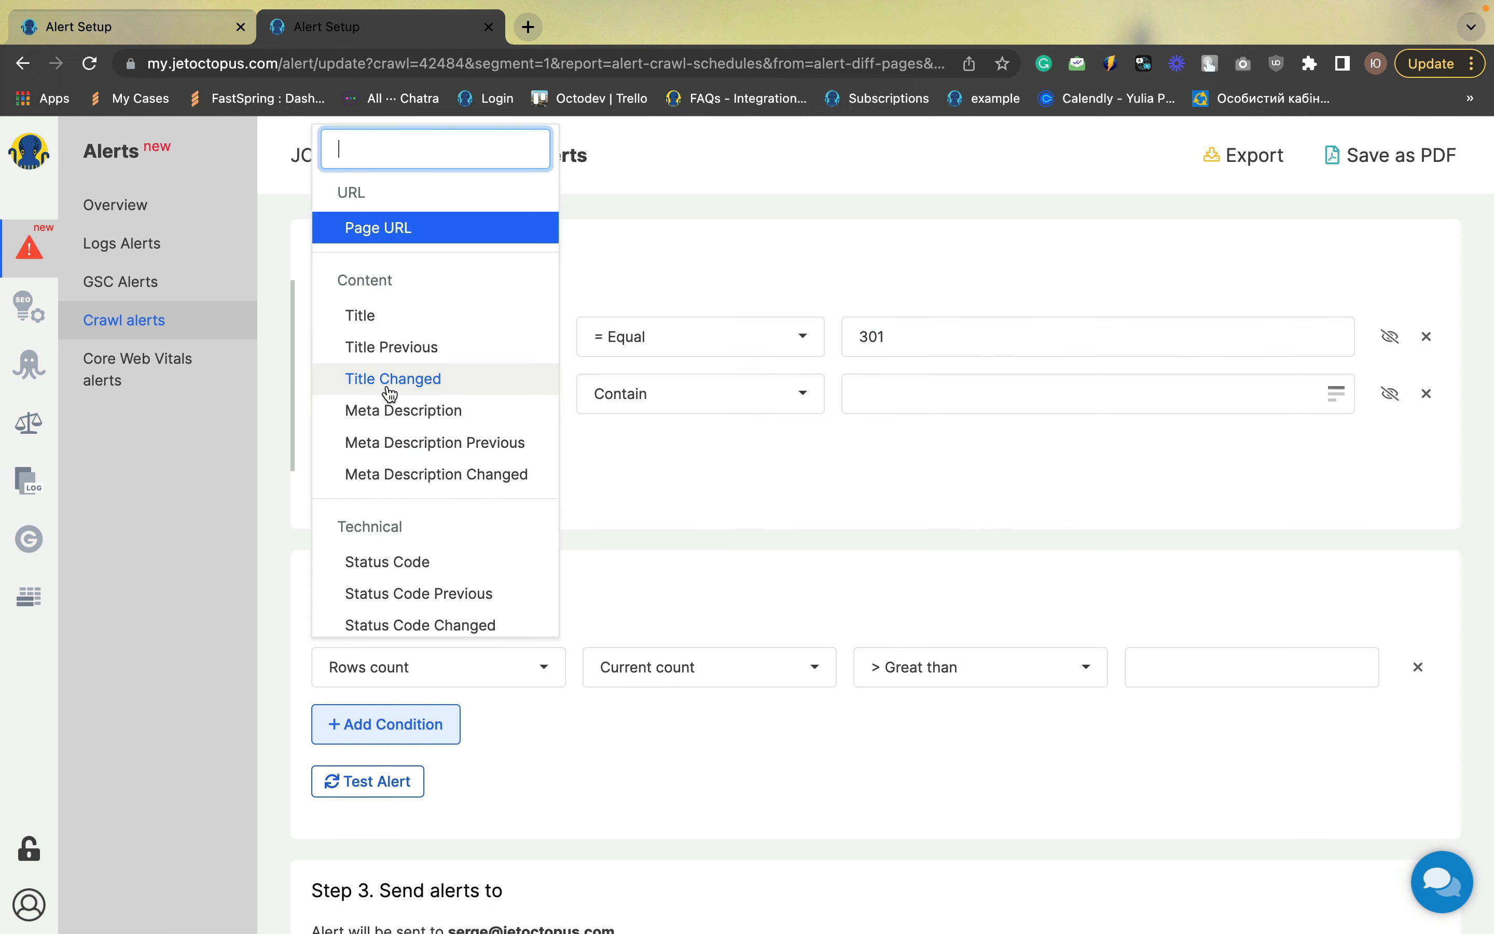
type("red")
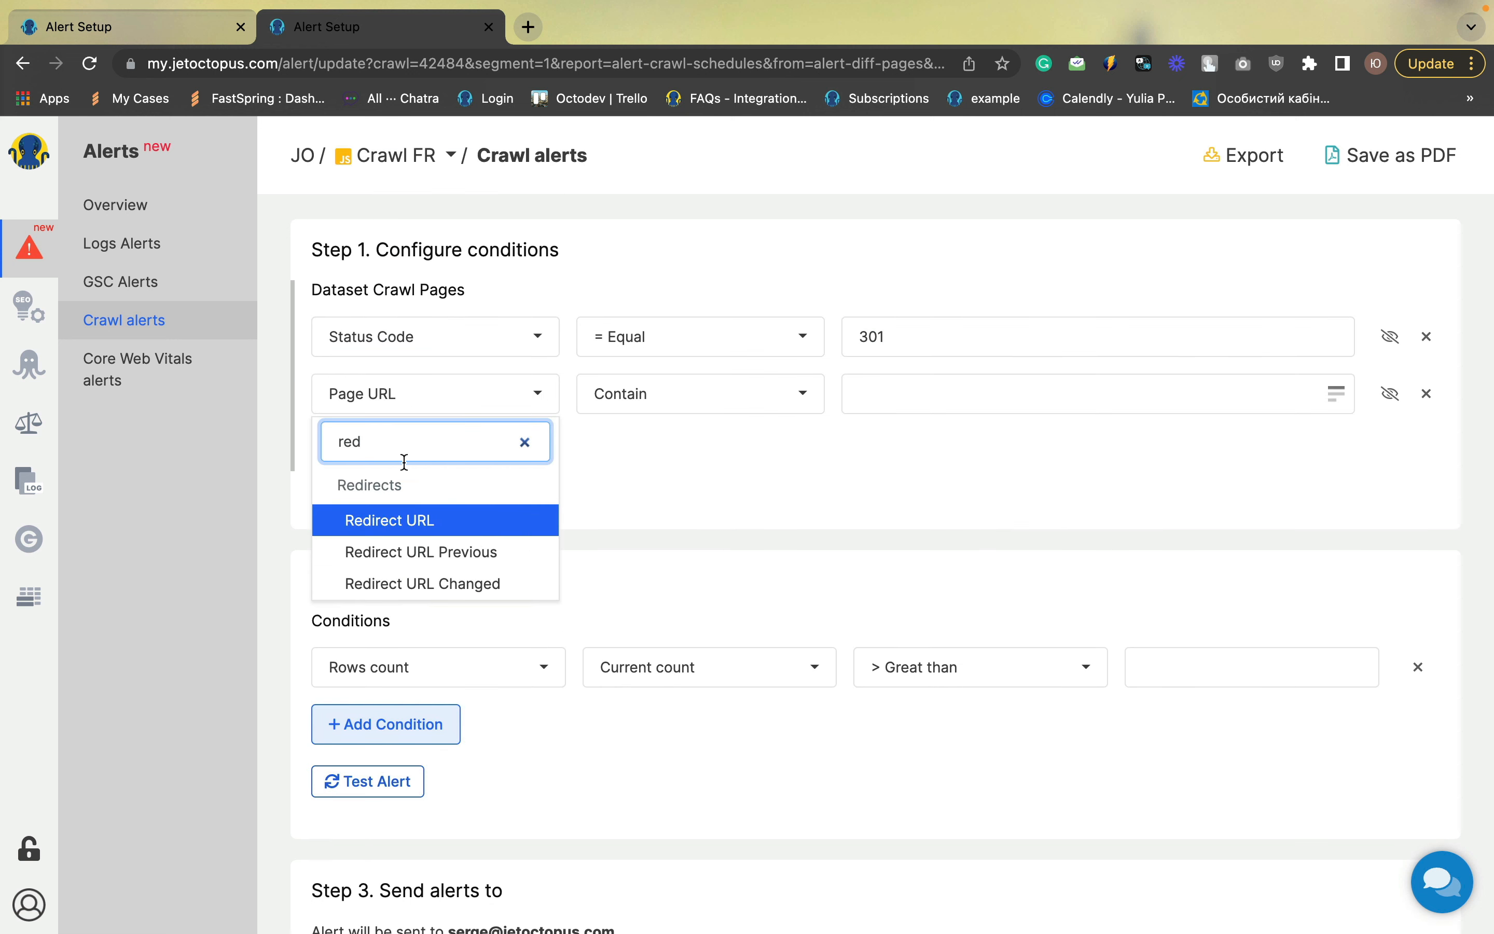
left_click(434, 583)
left_click(675, 397)
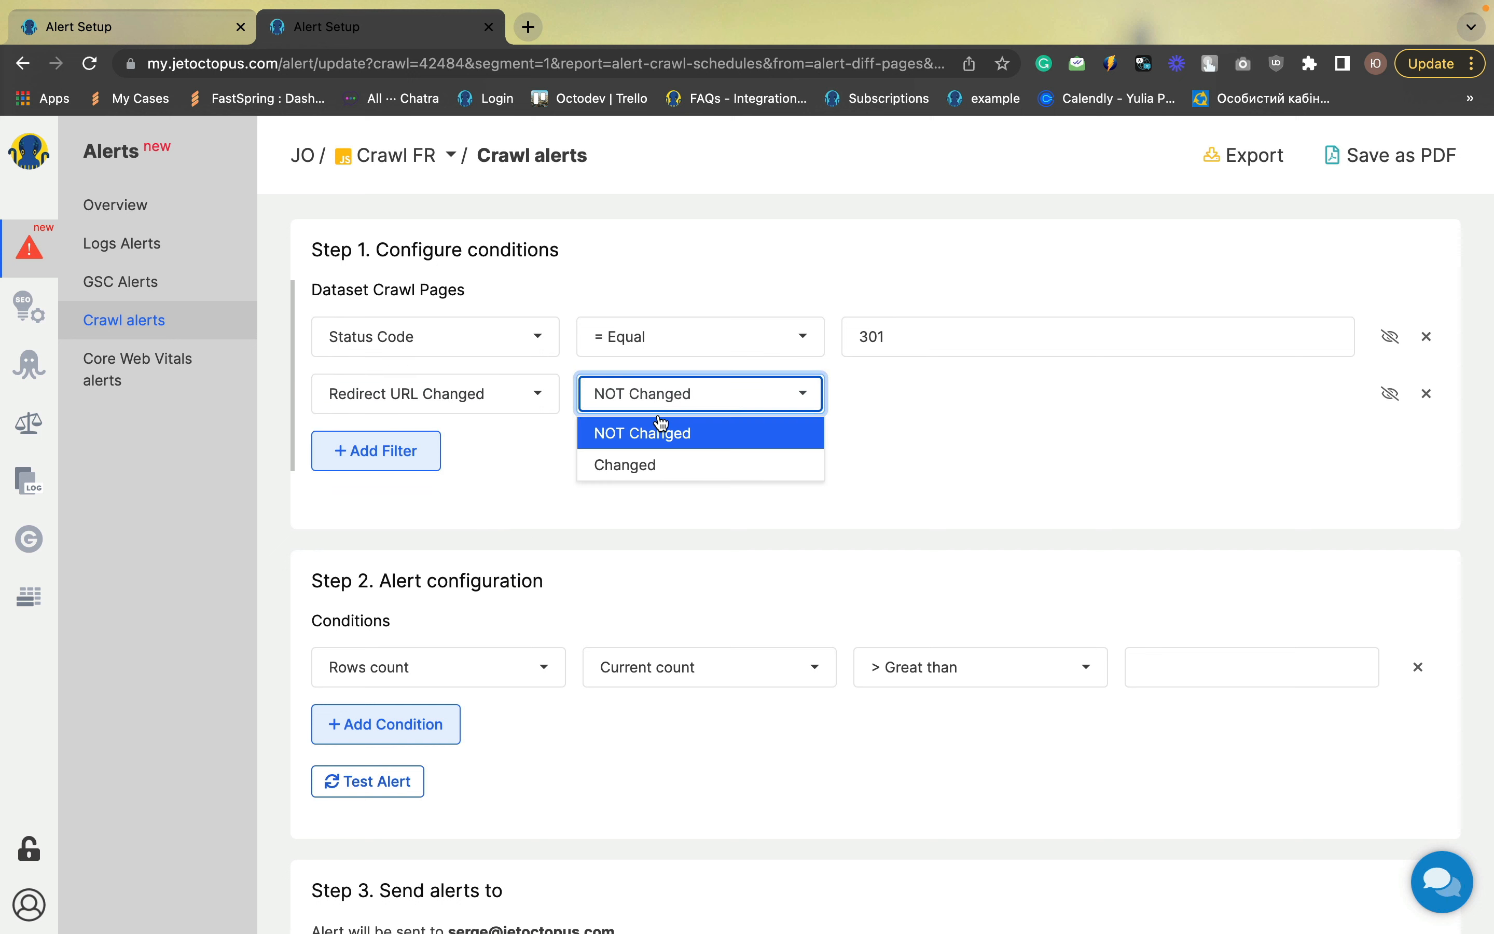
left_click(648, 461)
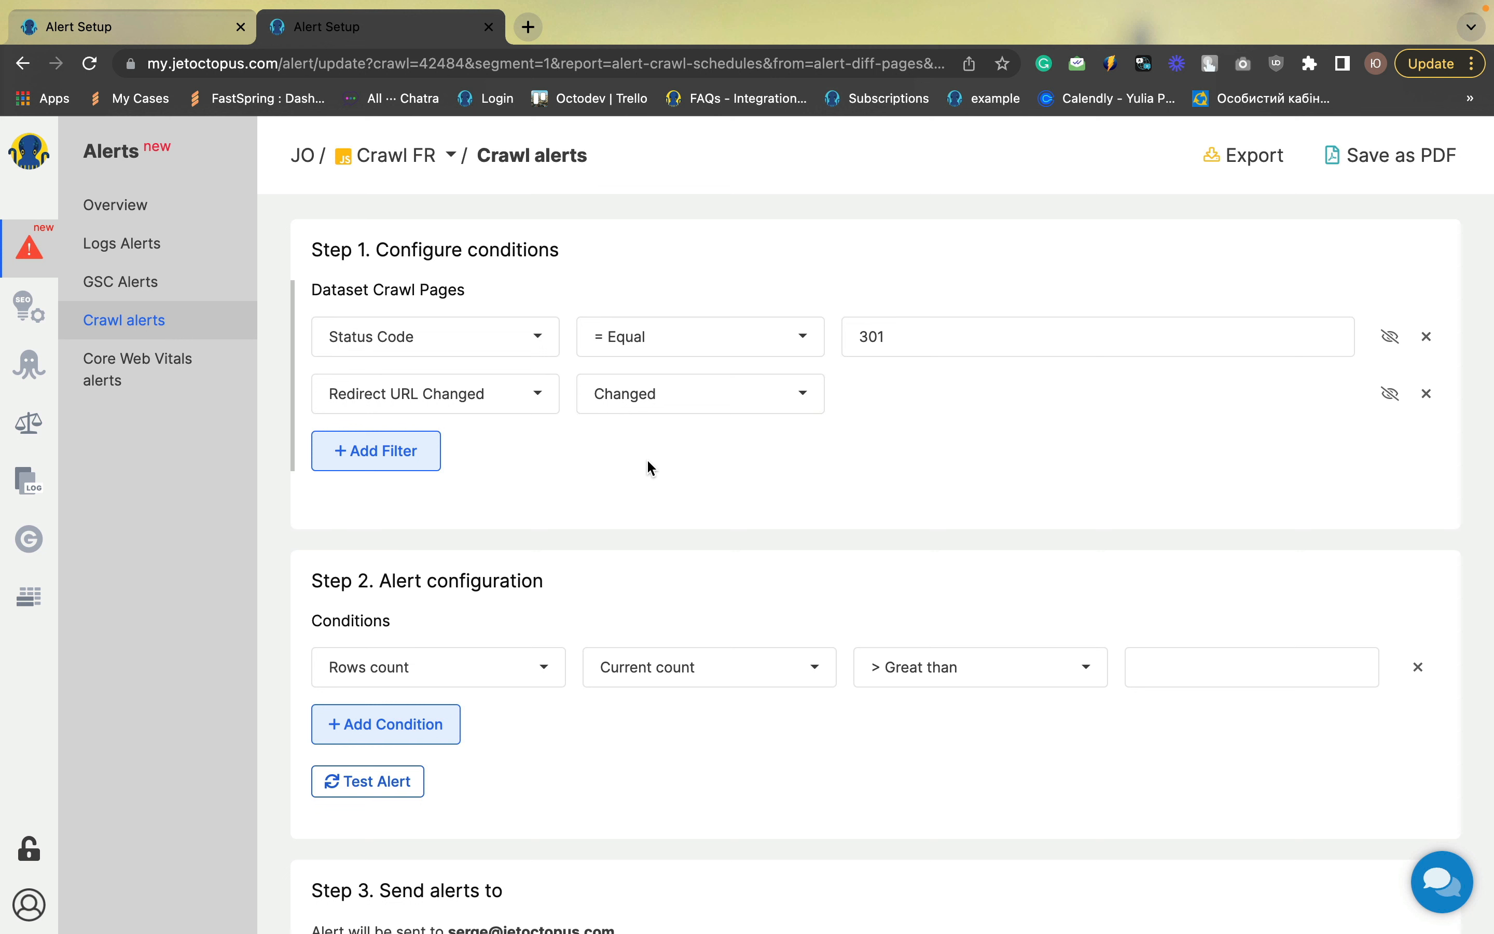
Set the Rows count condition to greater than 0
scroll(647, 457, "down", 3)
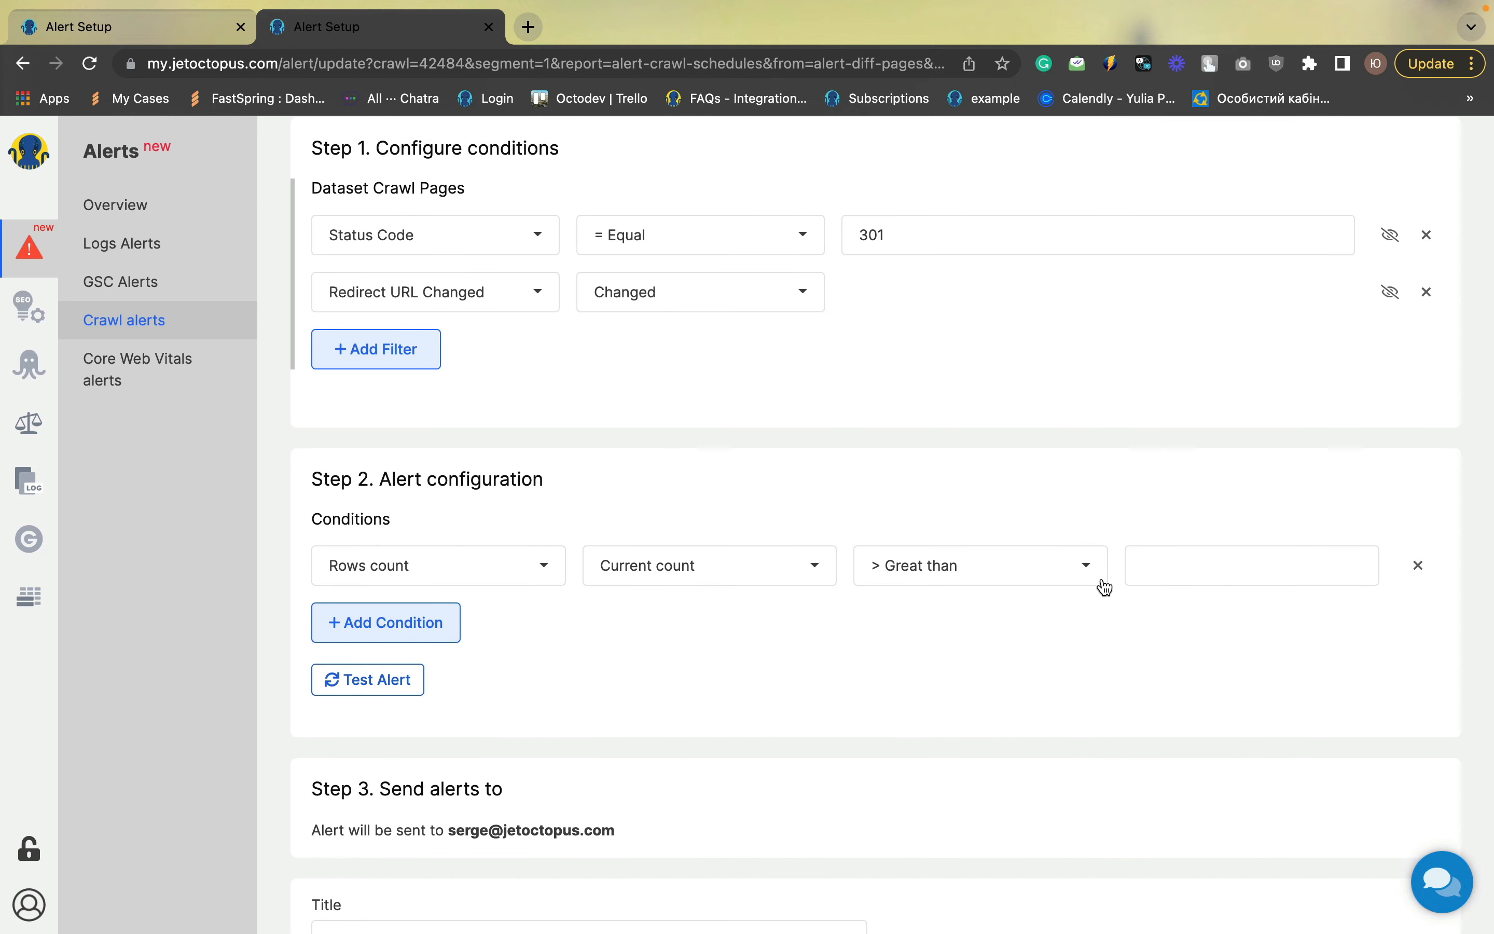
left_click(1150, 568)
type("0")
left_click(1121, 652)
Title the alert "301 redirect target changed" and save it
scroll(1121, 651, "down", 6)
left_click(439, 736)
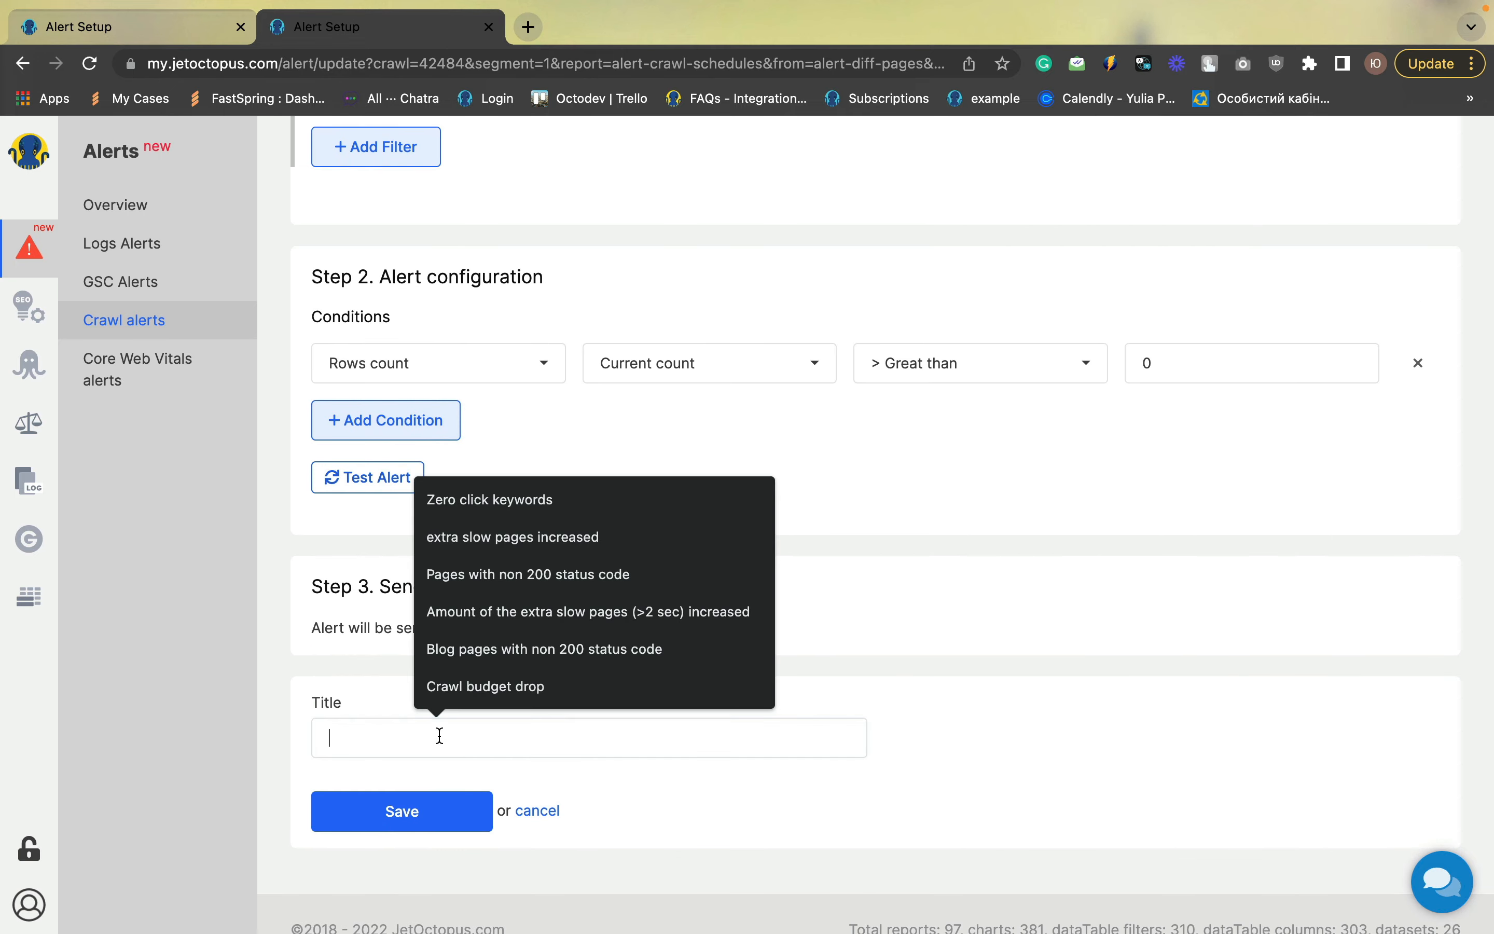
type("Red")
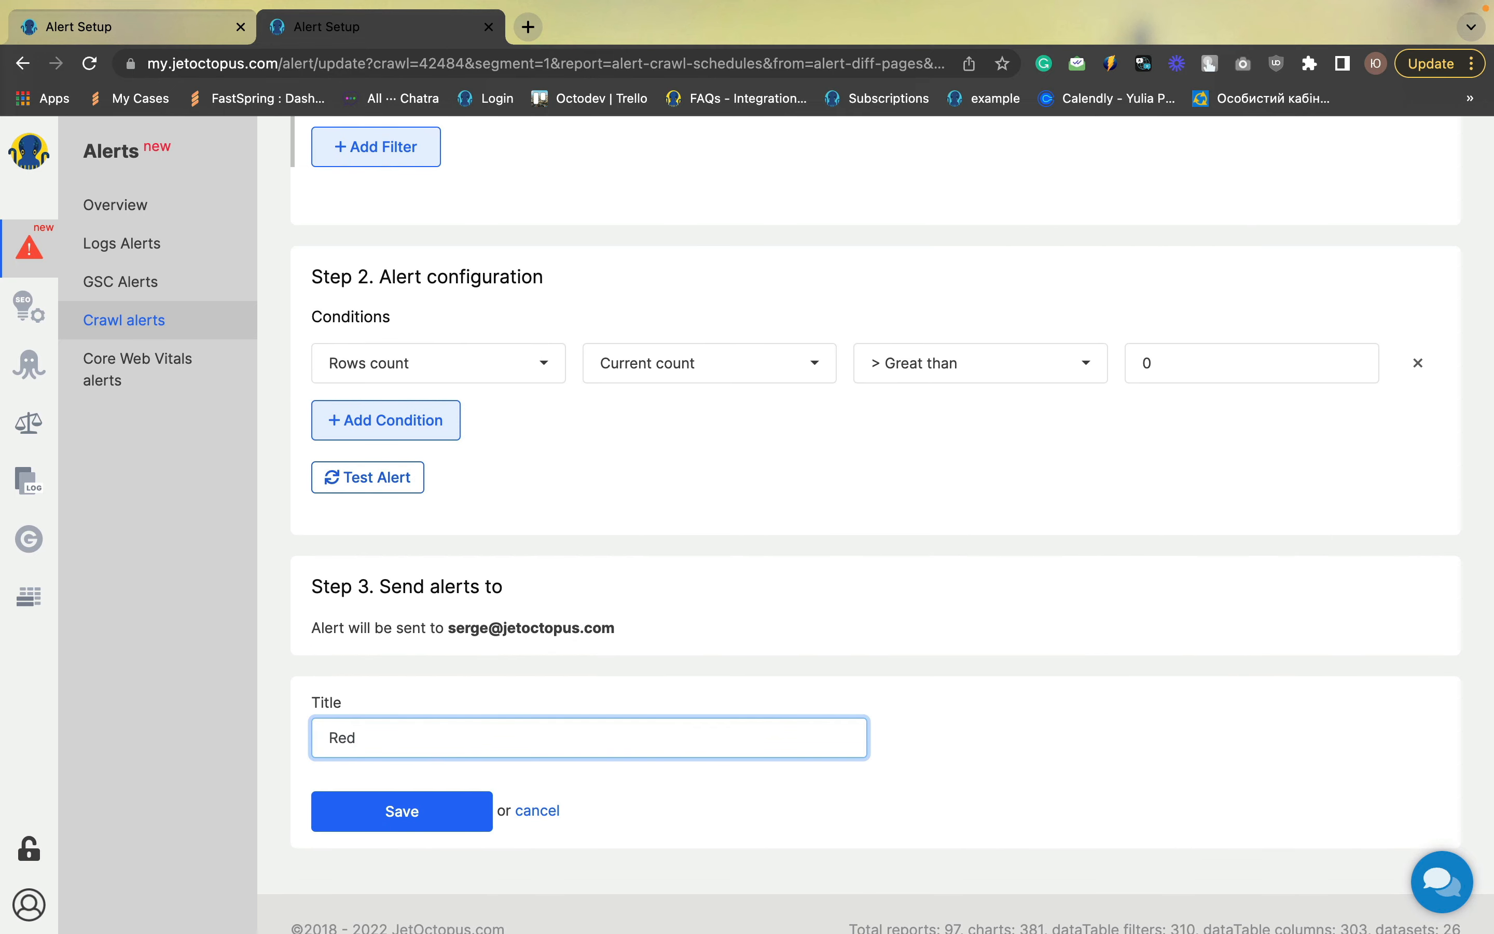
key("BackSpace")
key("BackSpace")
key("BackSpace")
type("301 redirect target chan")
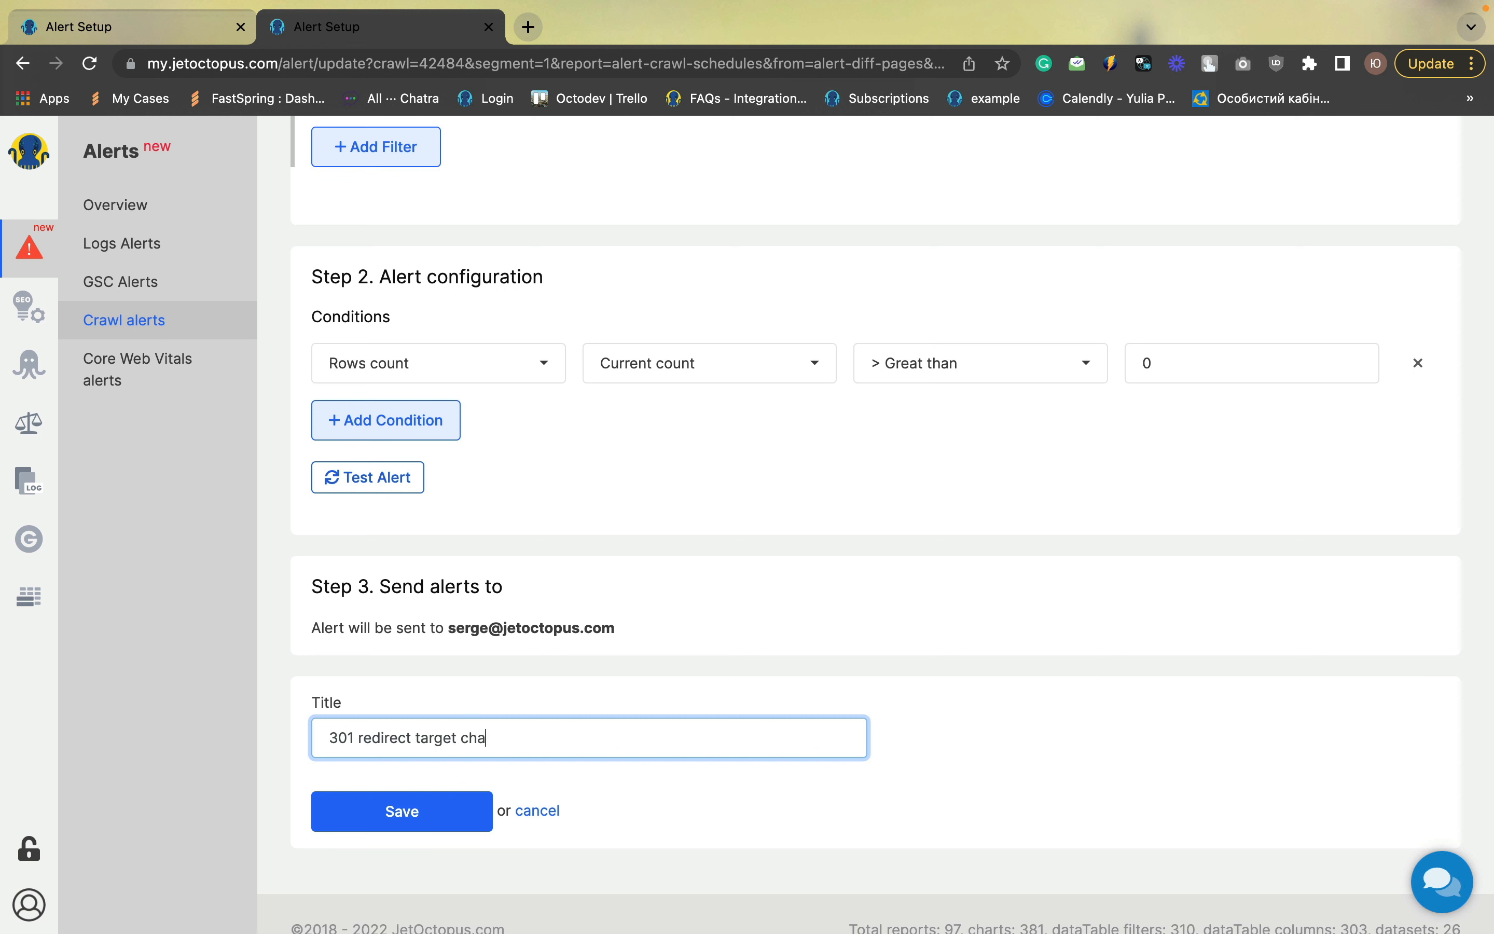
type("ged")
left_click(379, 822)
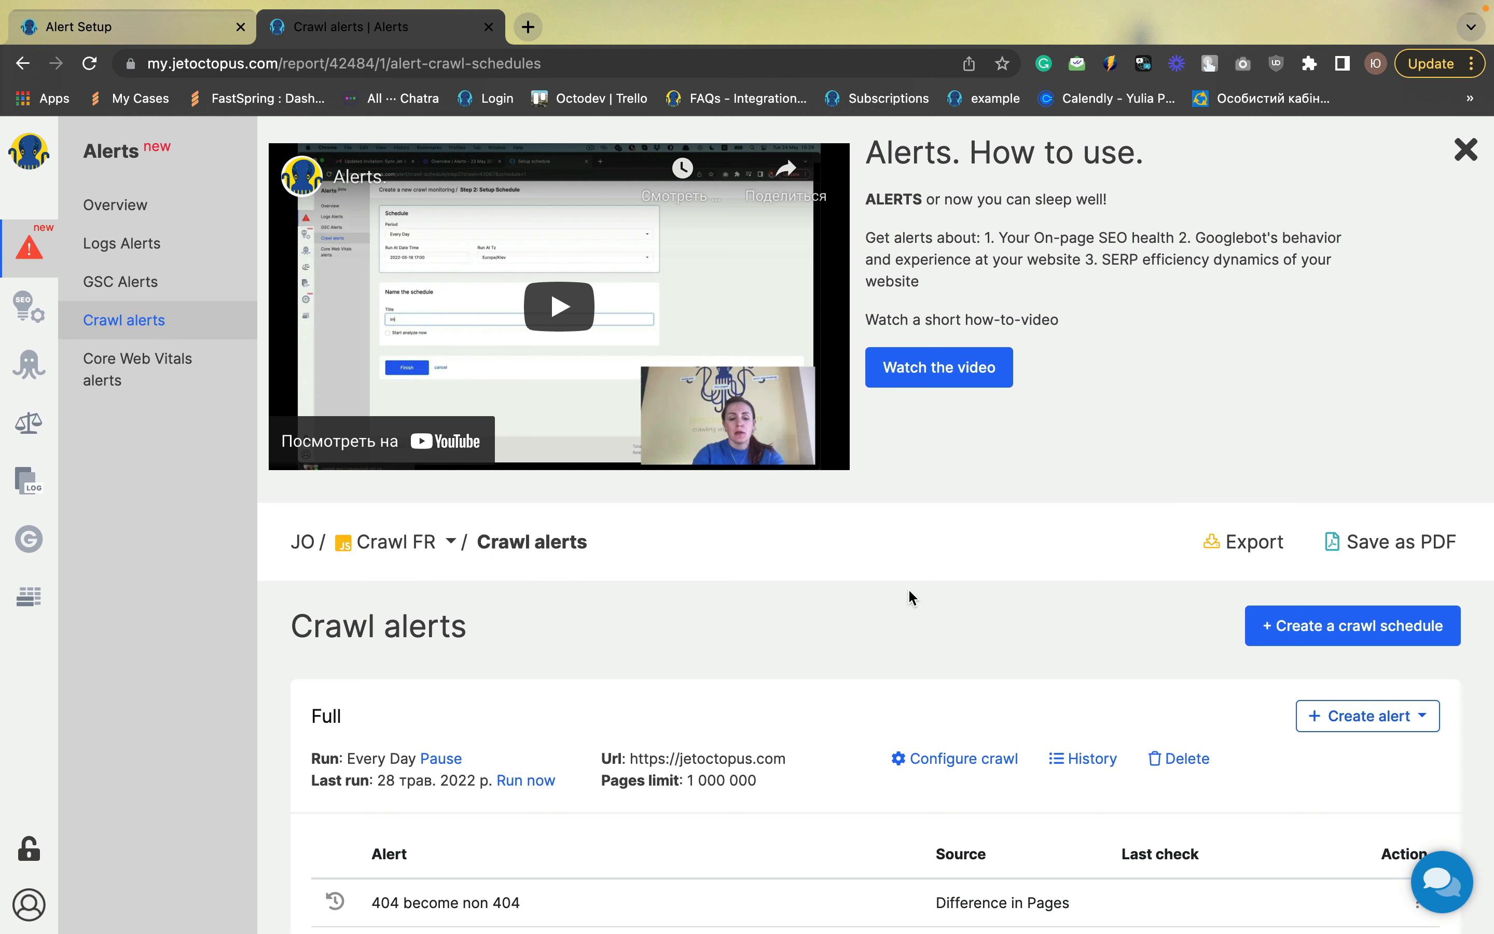
Create a new Pages crawl alert with a filter for Page URL containing "/product/"
left_click(1414, 728)
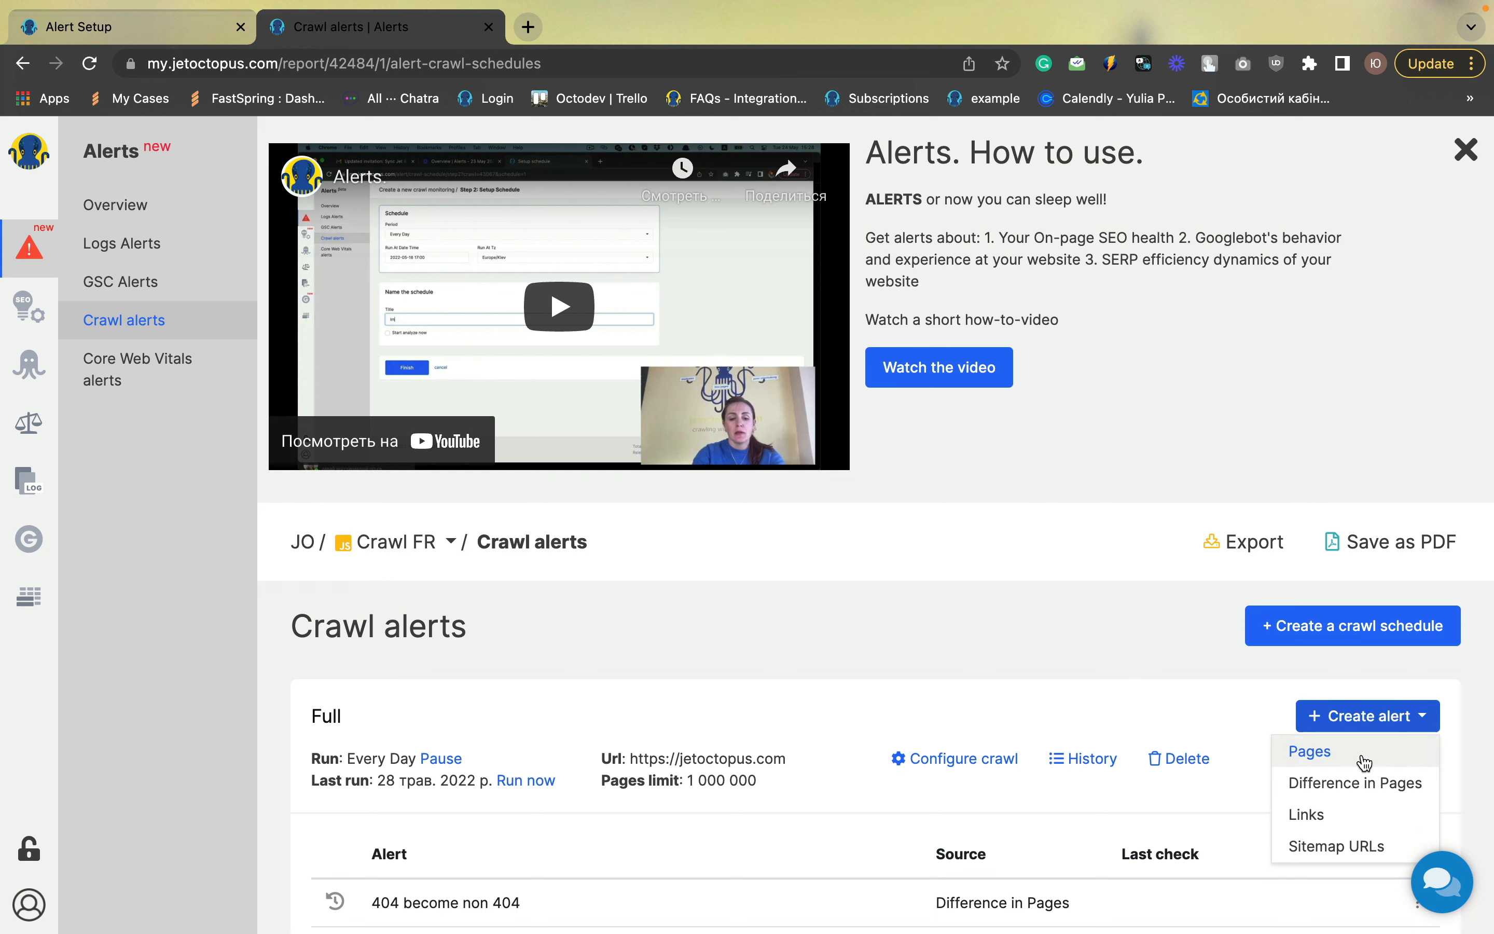
left_click(1335, 759)
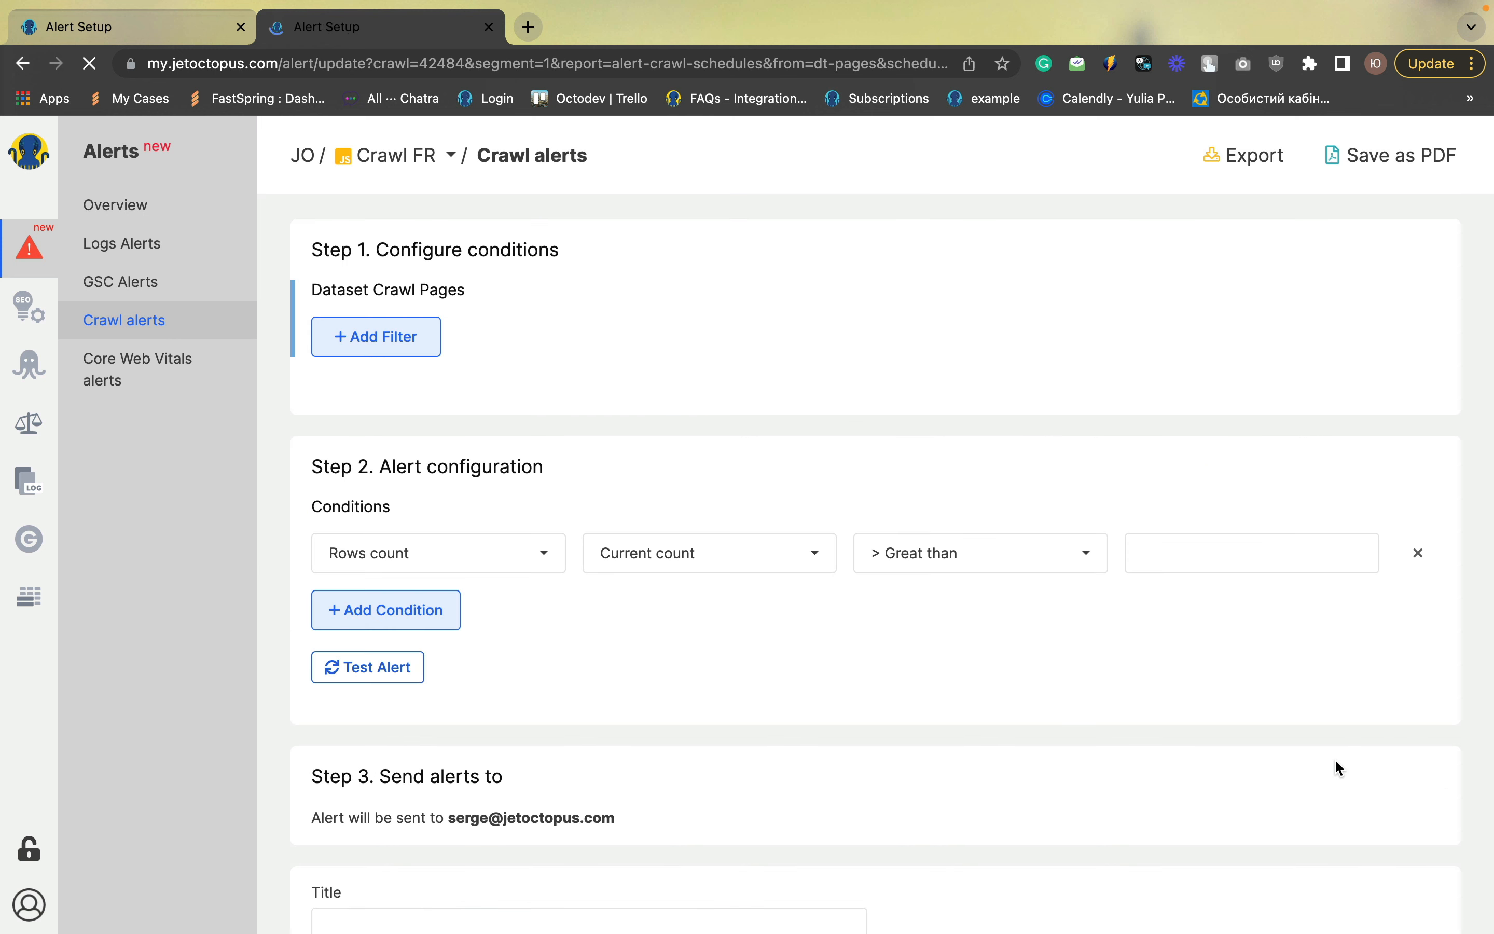
left_click(387, 348)
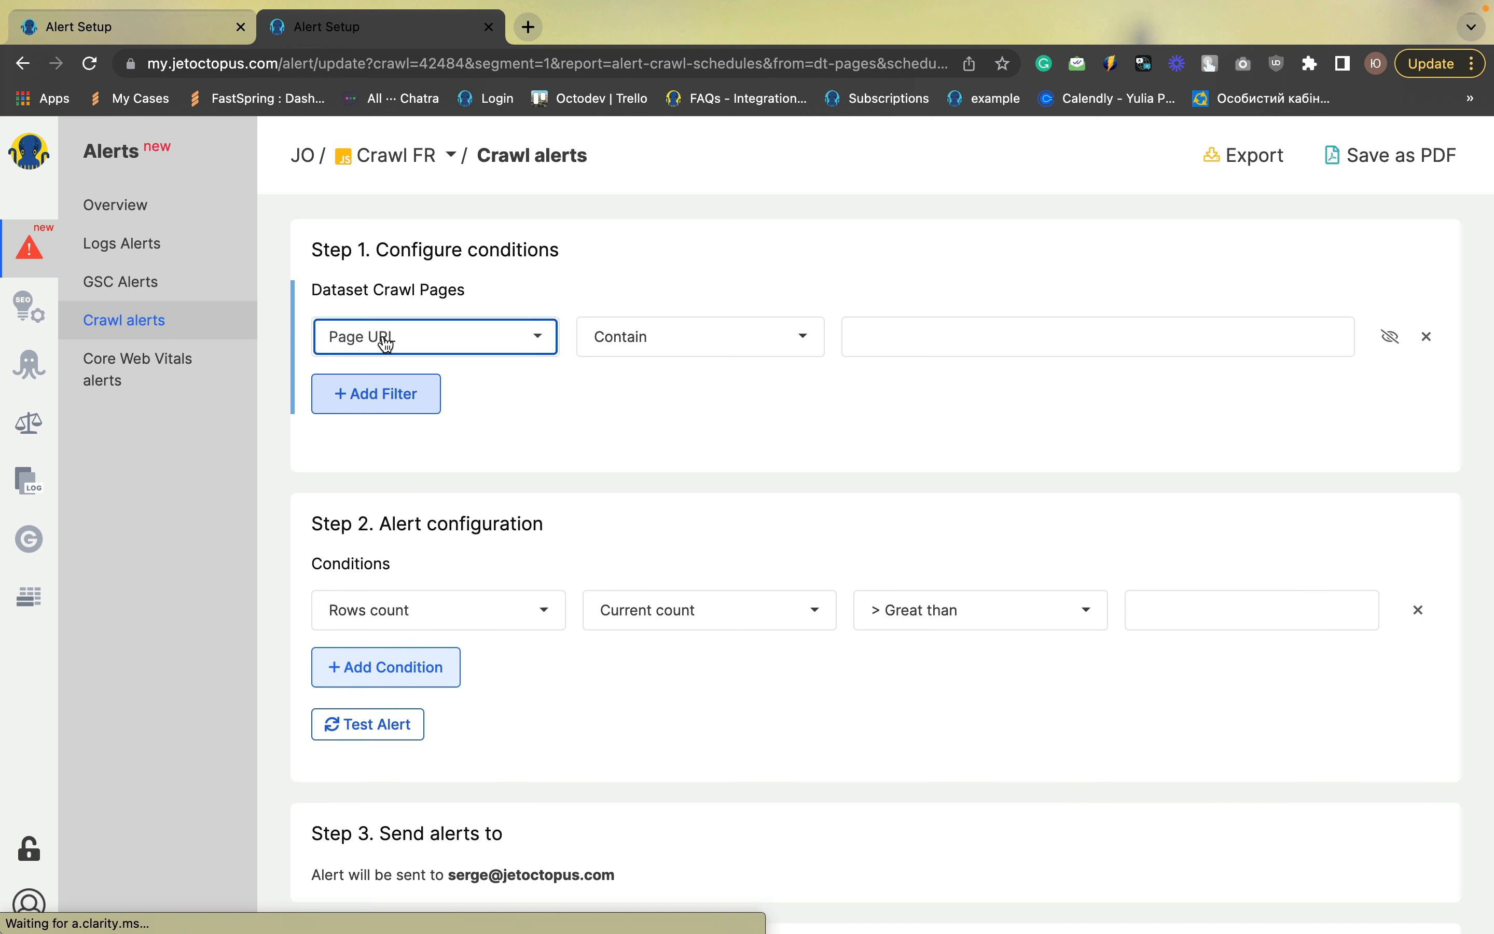
left_click(868, 355)
left_click(977, 388)
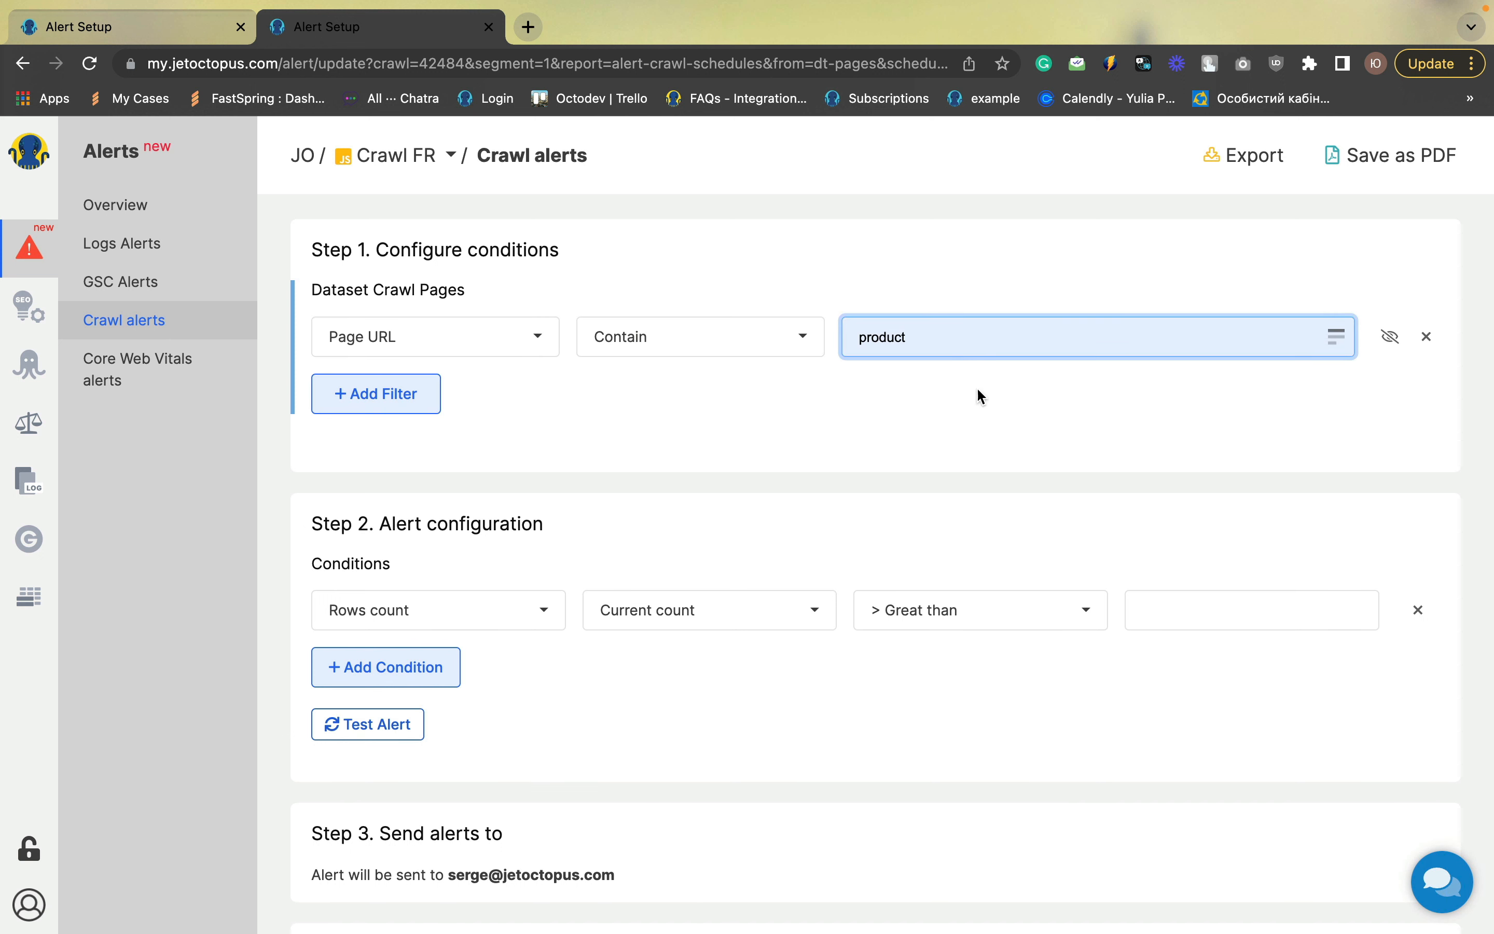
type("/")
left_click(858, 336)
type("/")
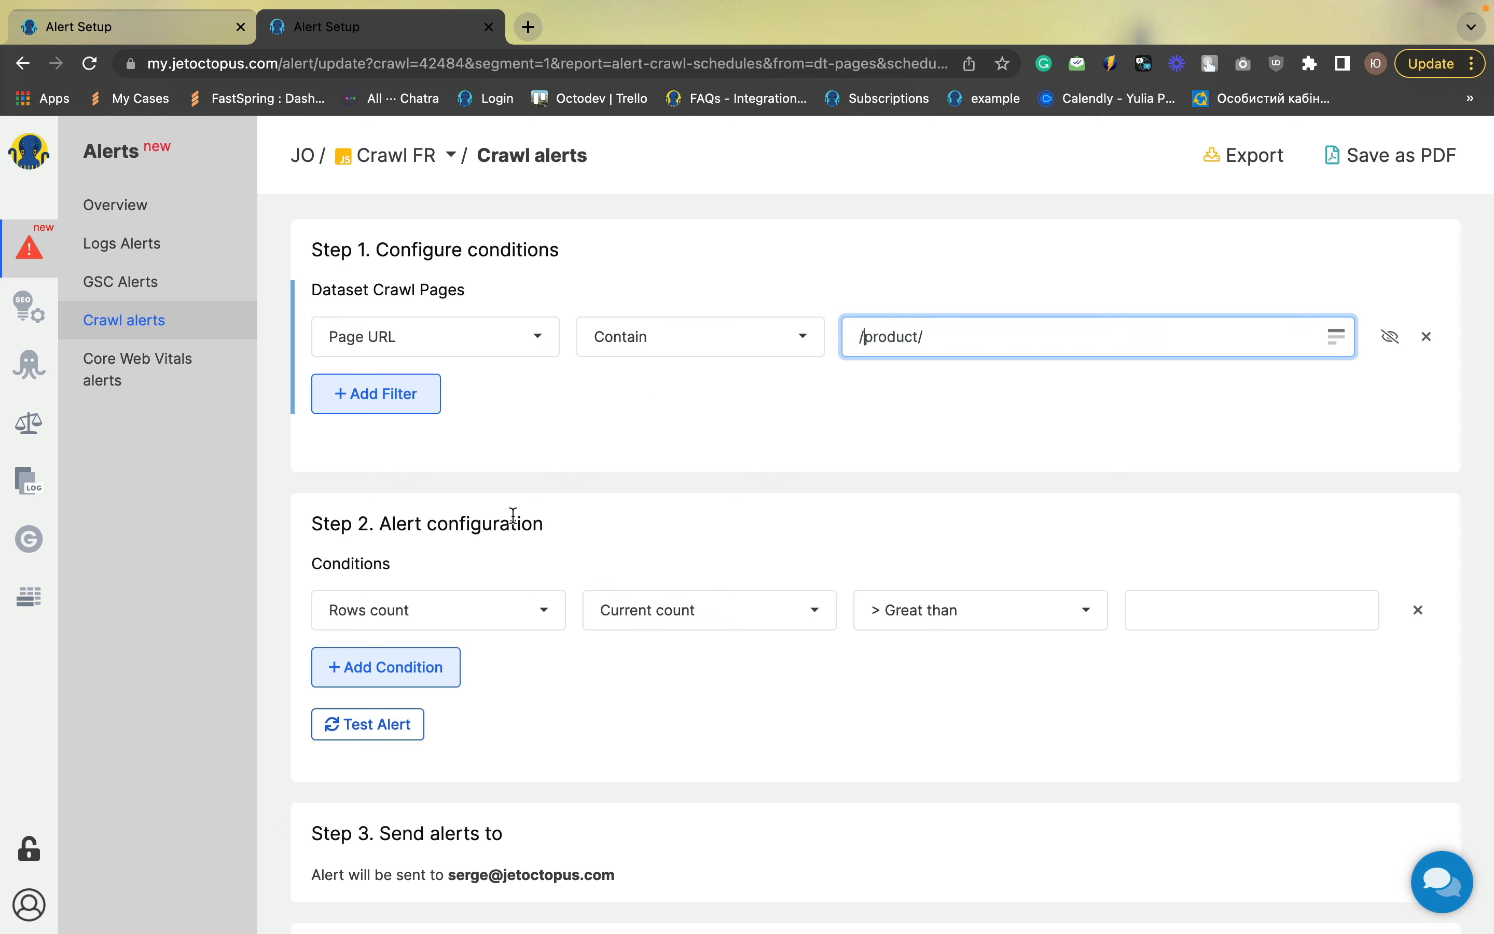
Set the condition to Rows count, Missed pages count, greater than 0
scroll(611, 432, "down", 2)
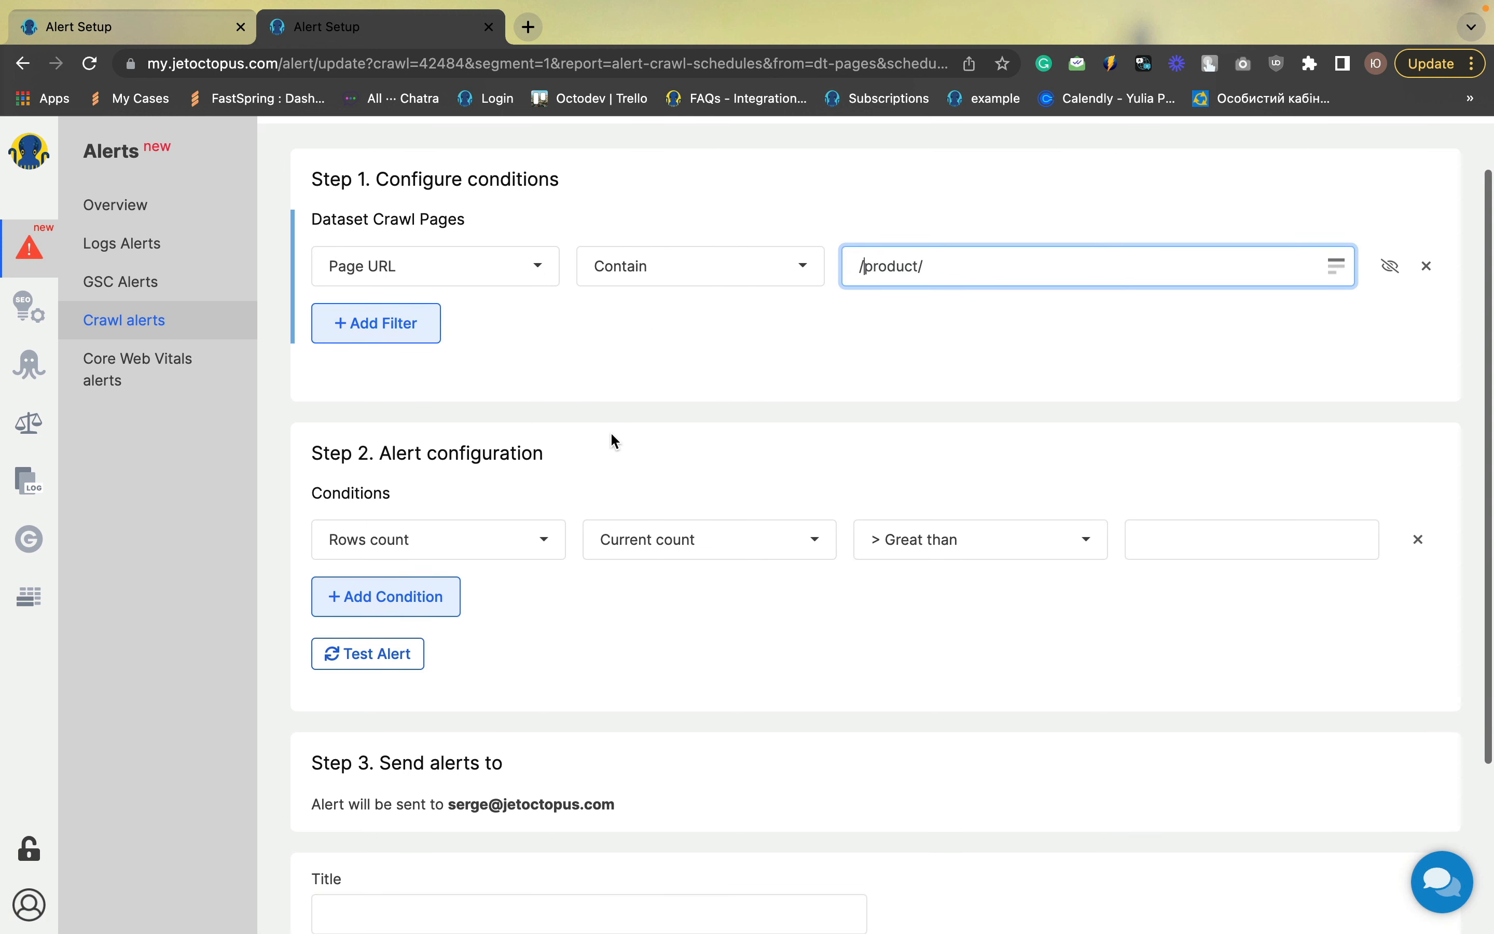
left_click(684, 552)
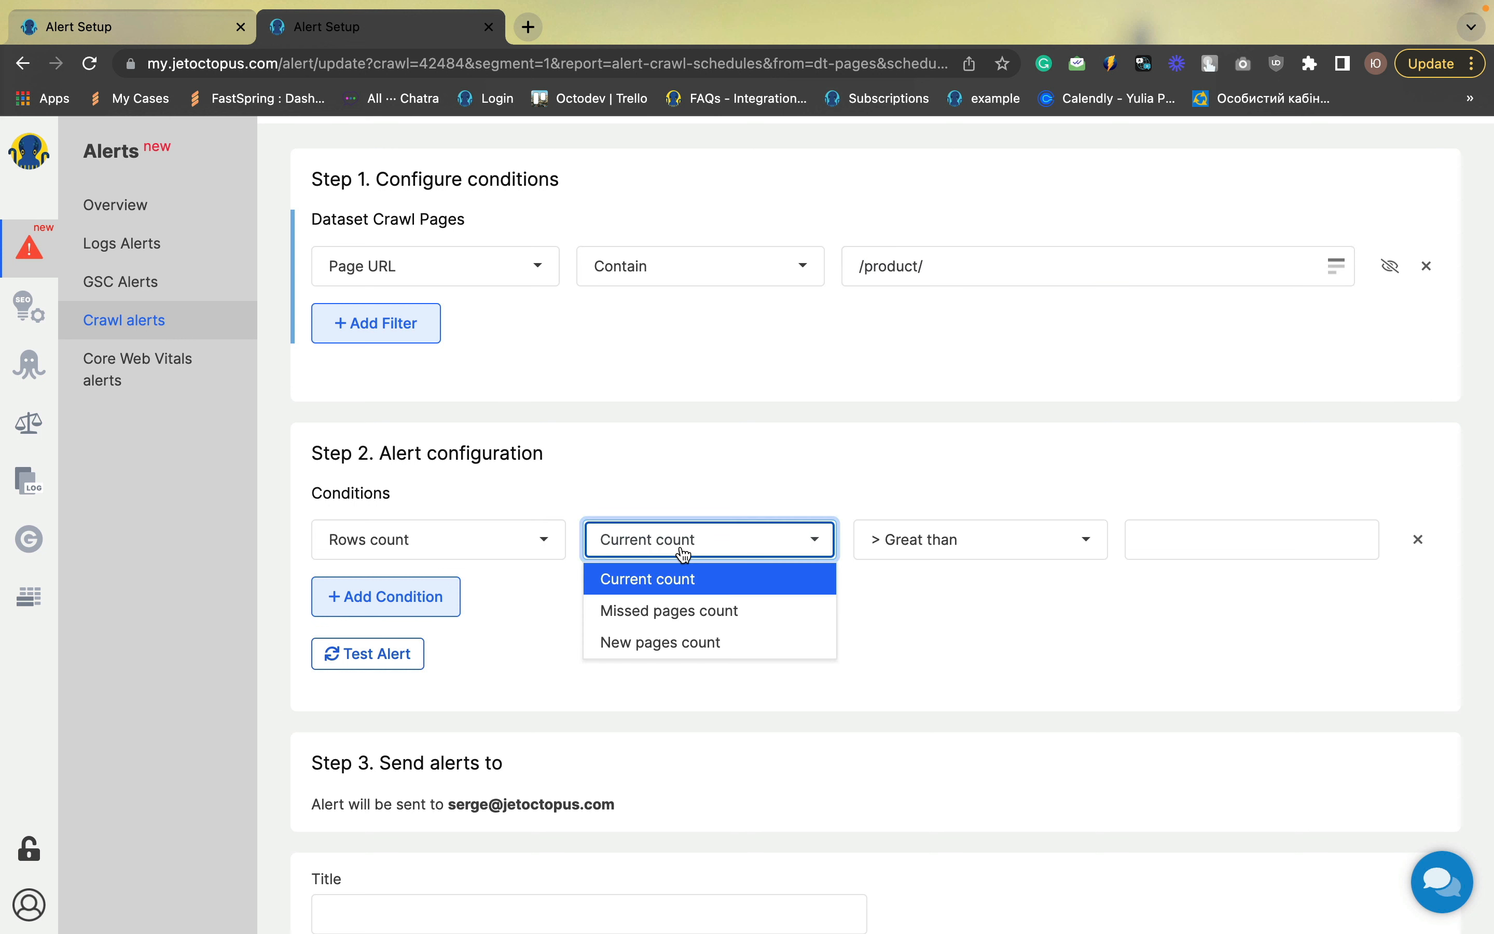
left_click(675, 614)
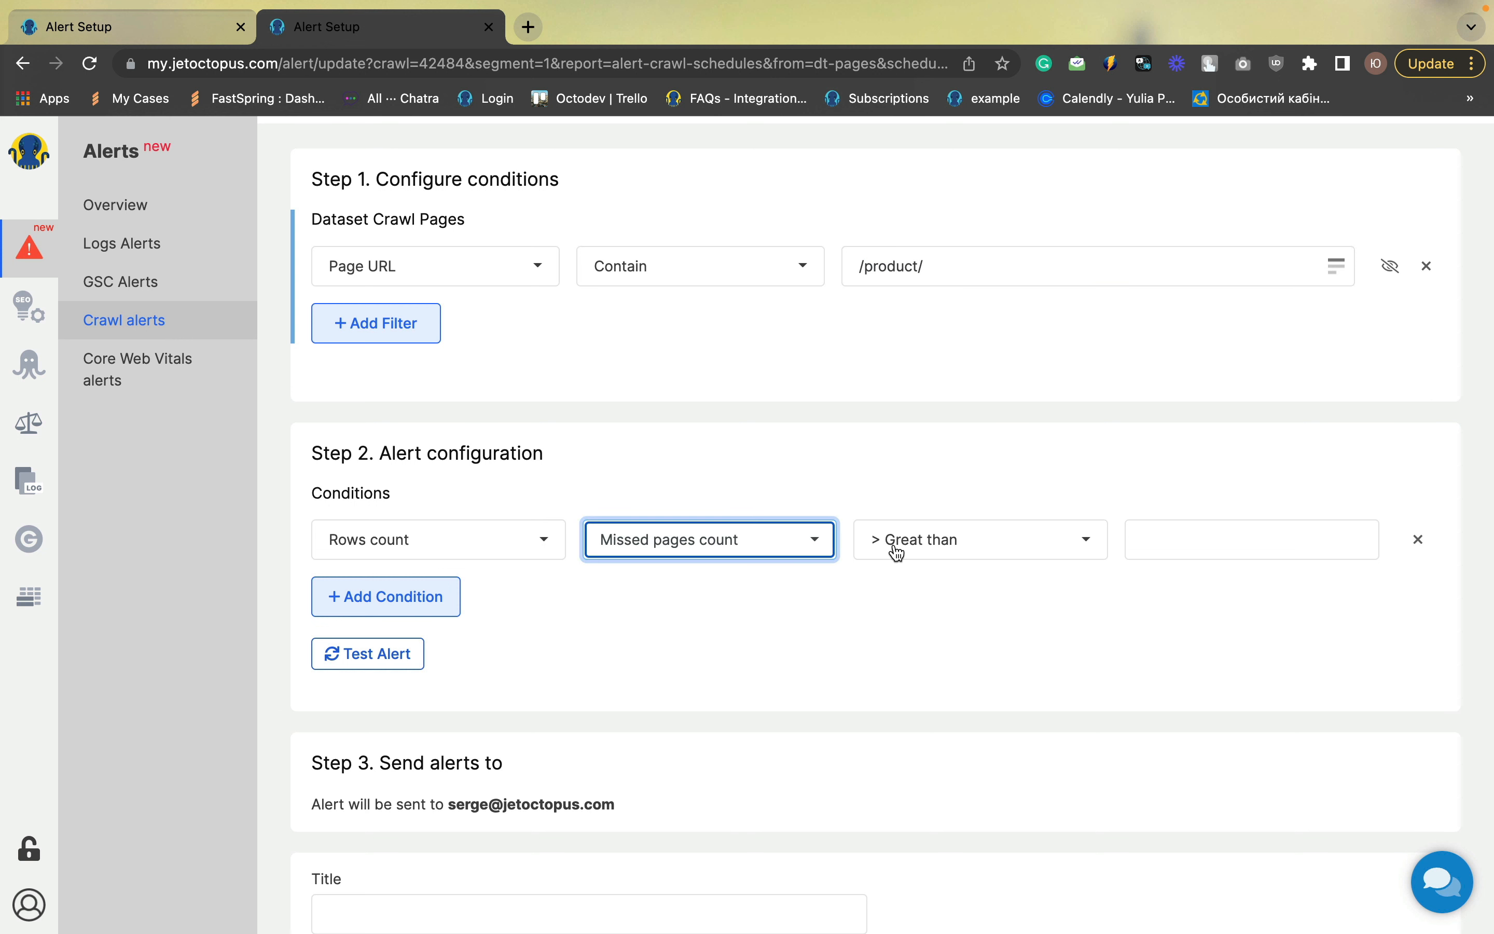
left_click(1191, 545)
type("0")
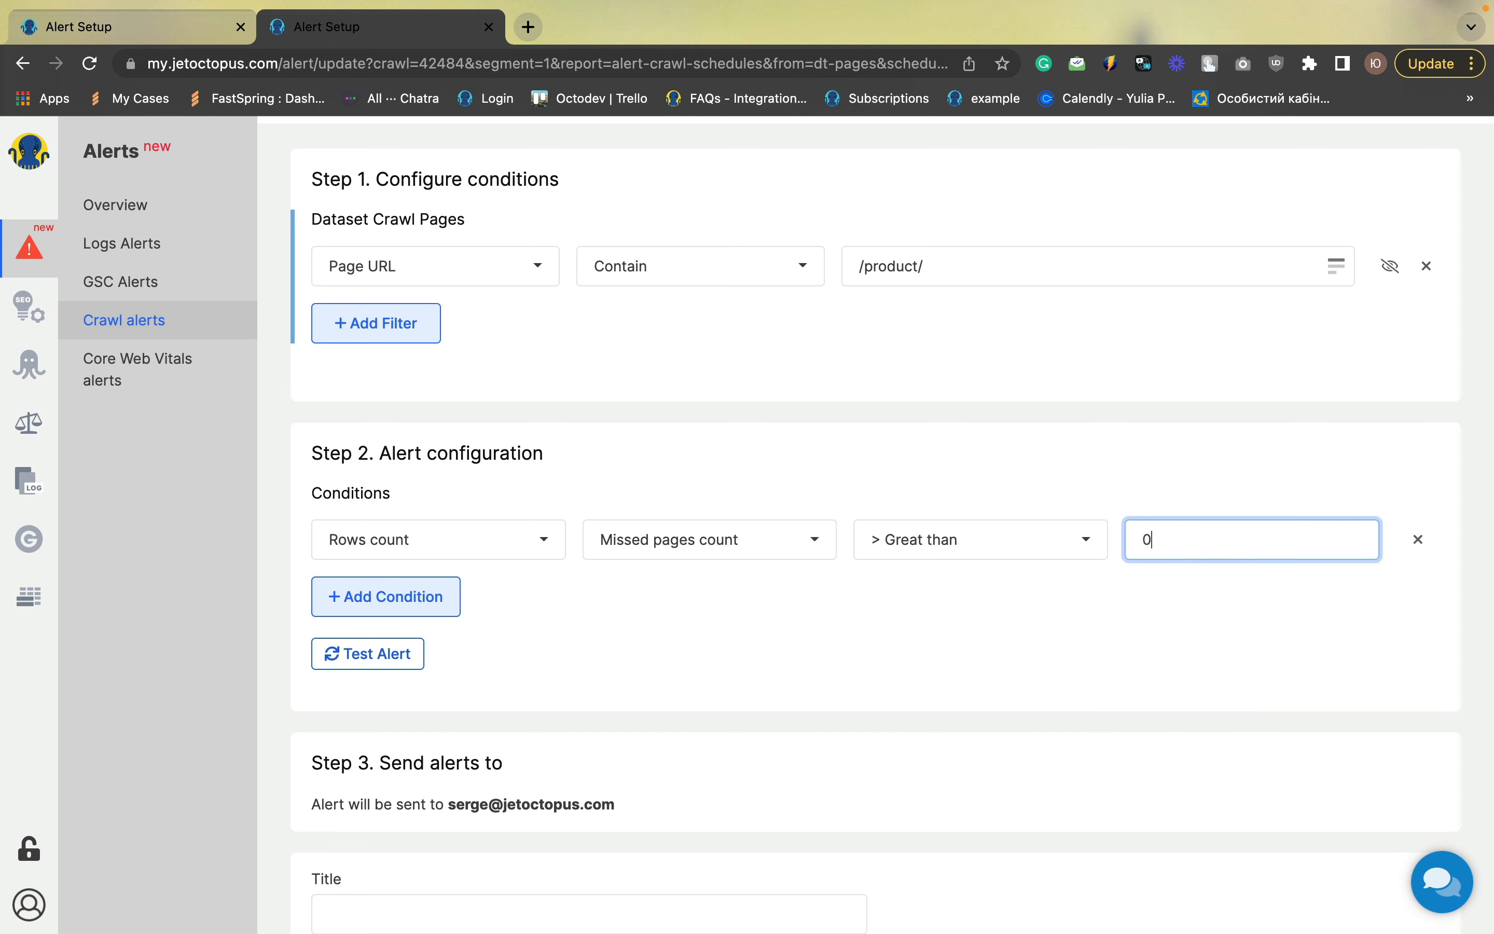
Title the alert "Product pages droped out" and save it
scroll(693, 749, "down", 2)
left_click(427, 788)
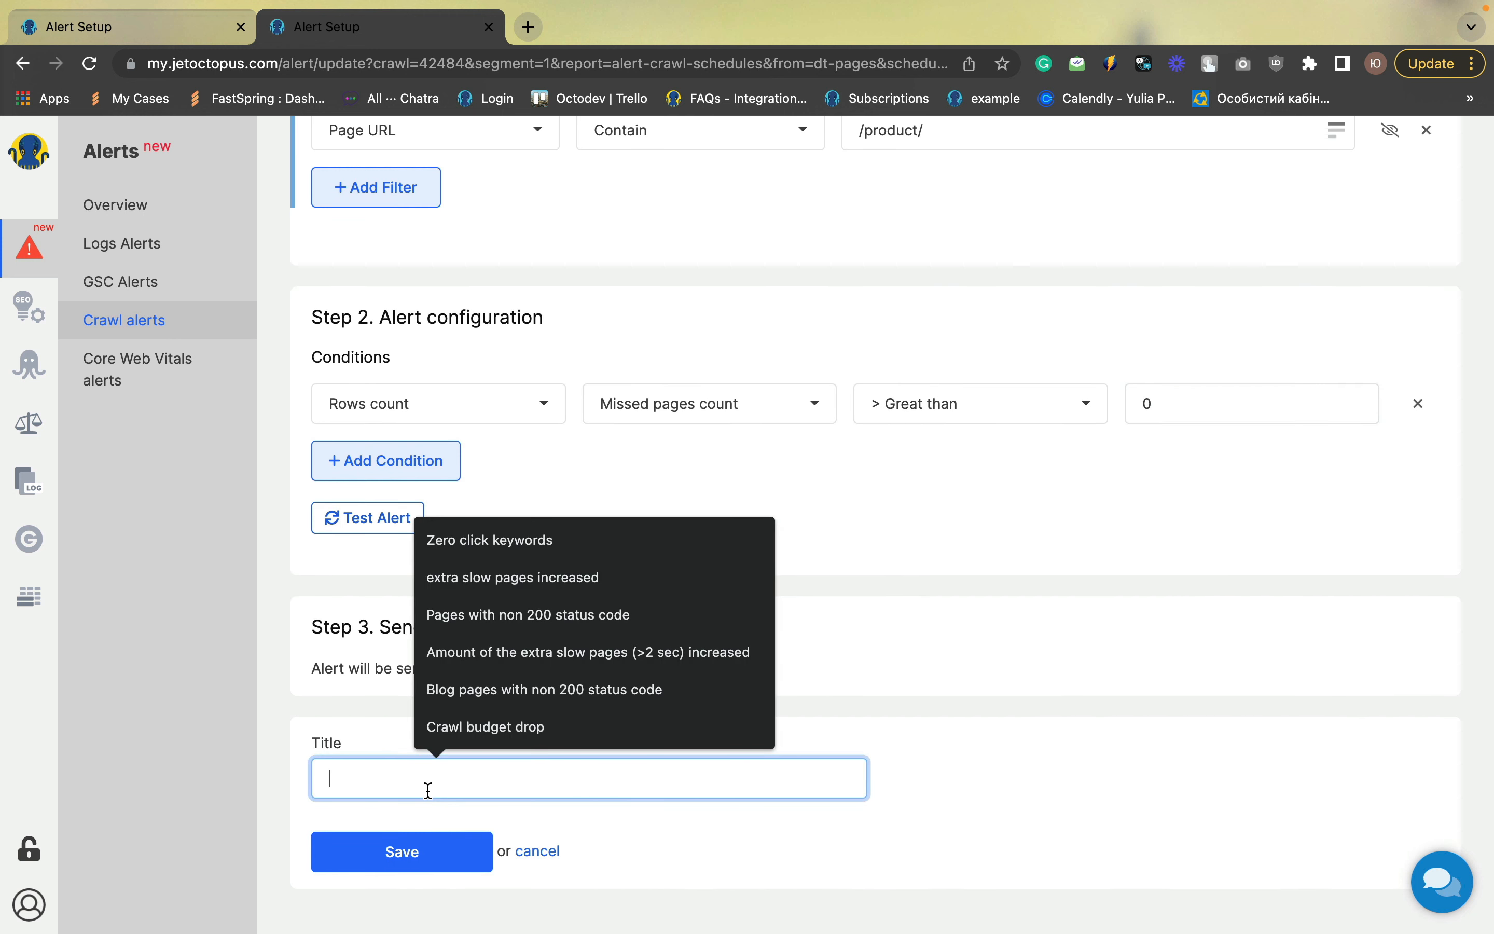
type("Pro")
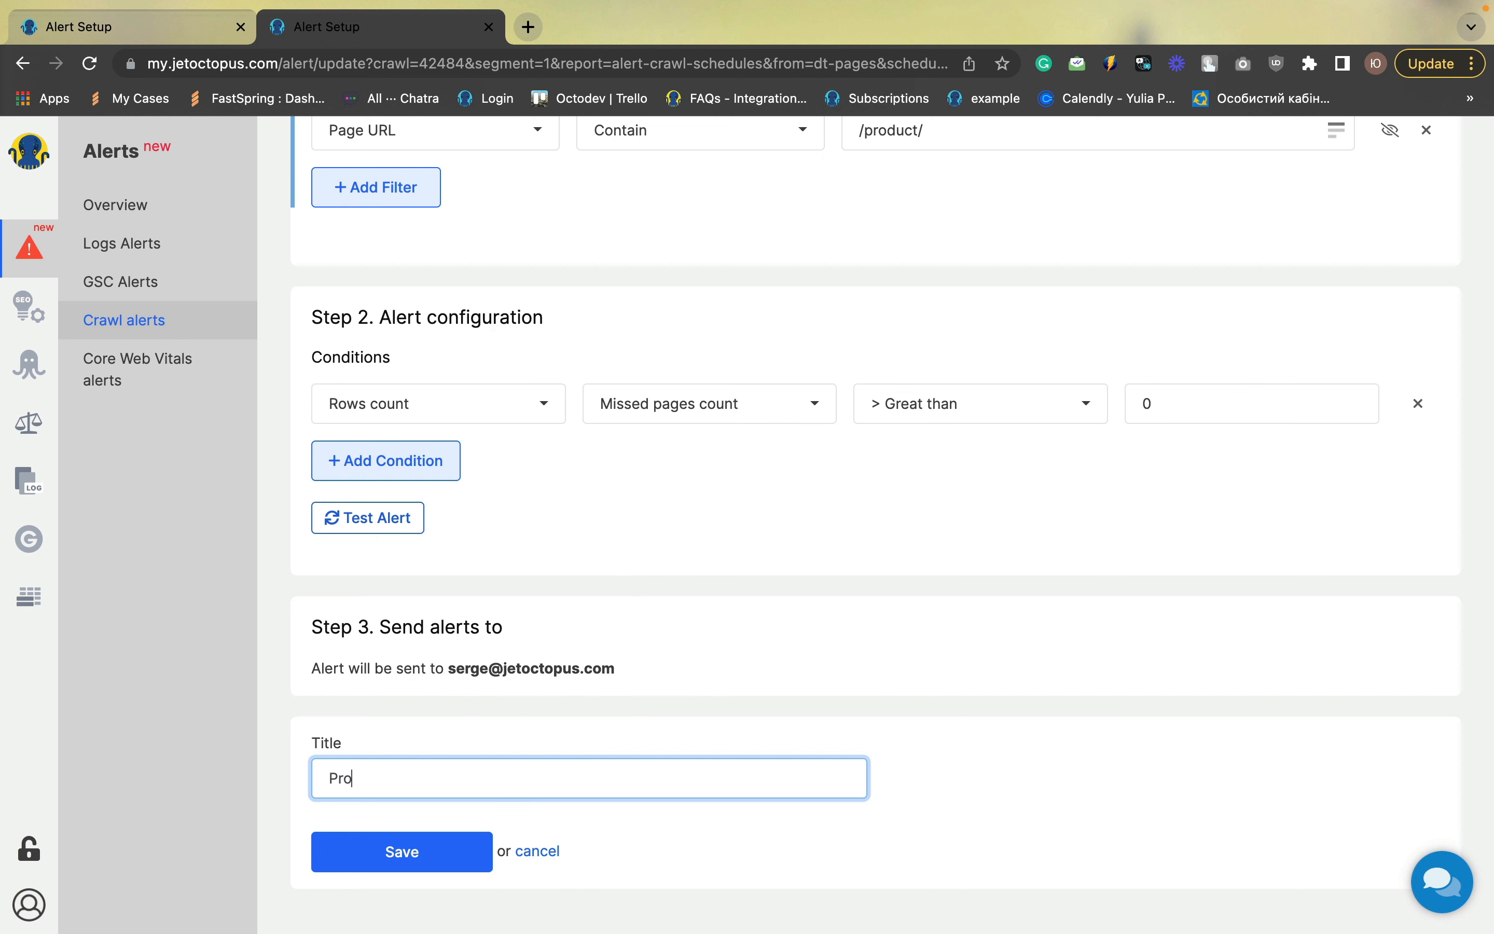
type("duct pages droped ou")
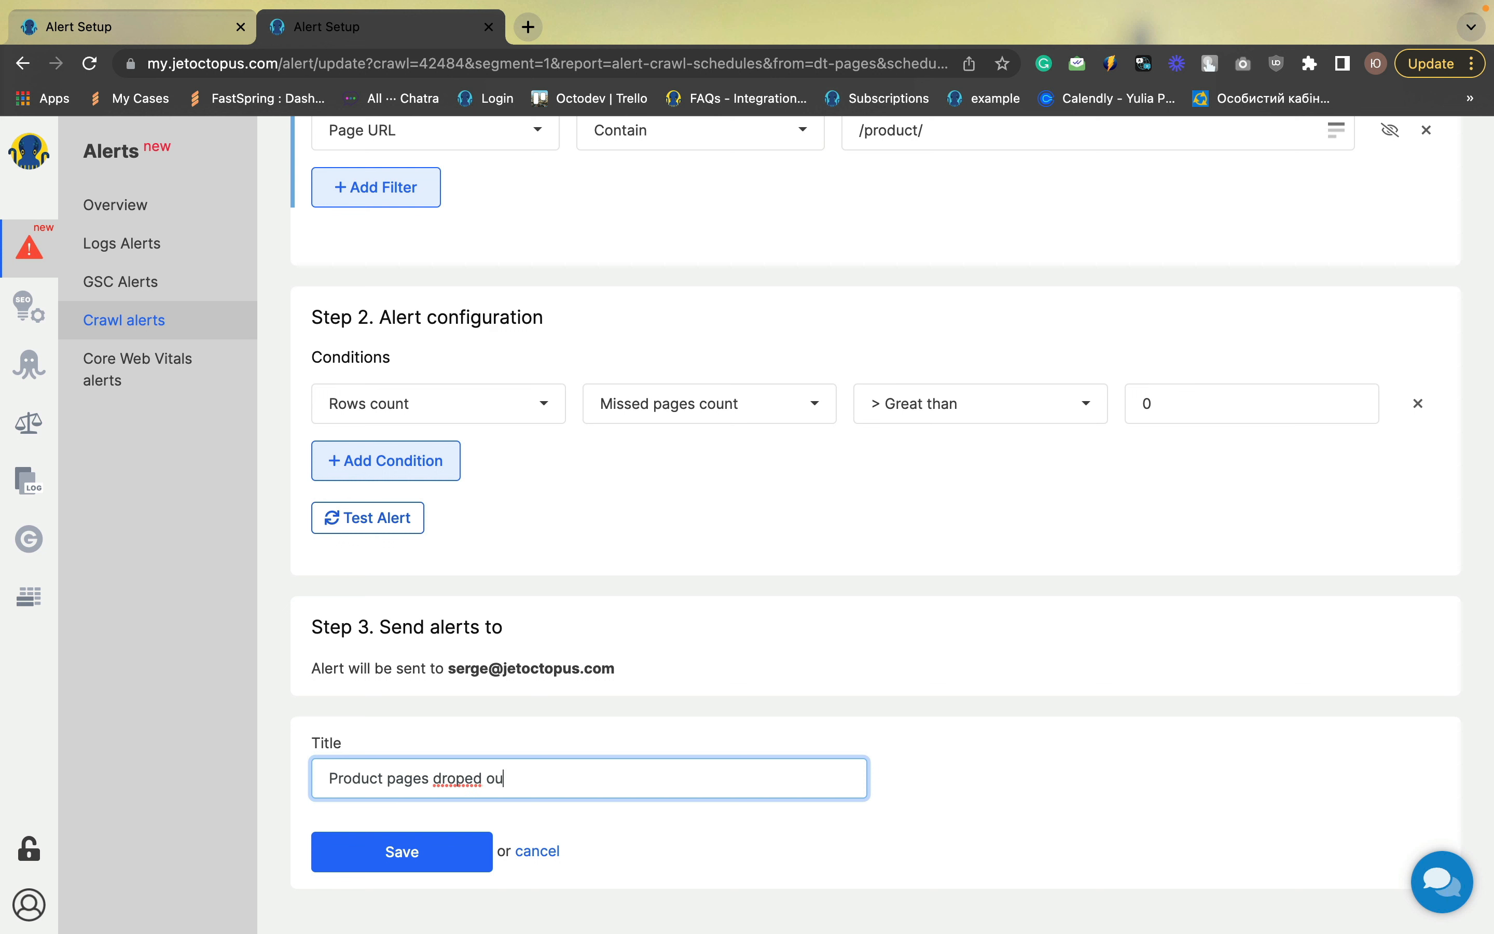
type("t")
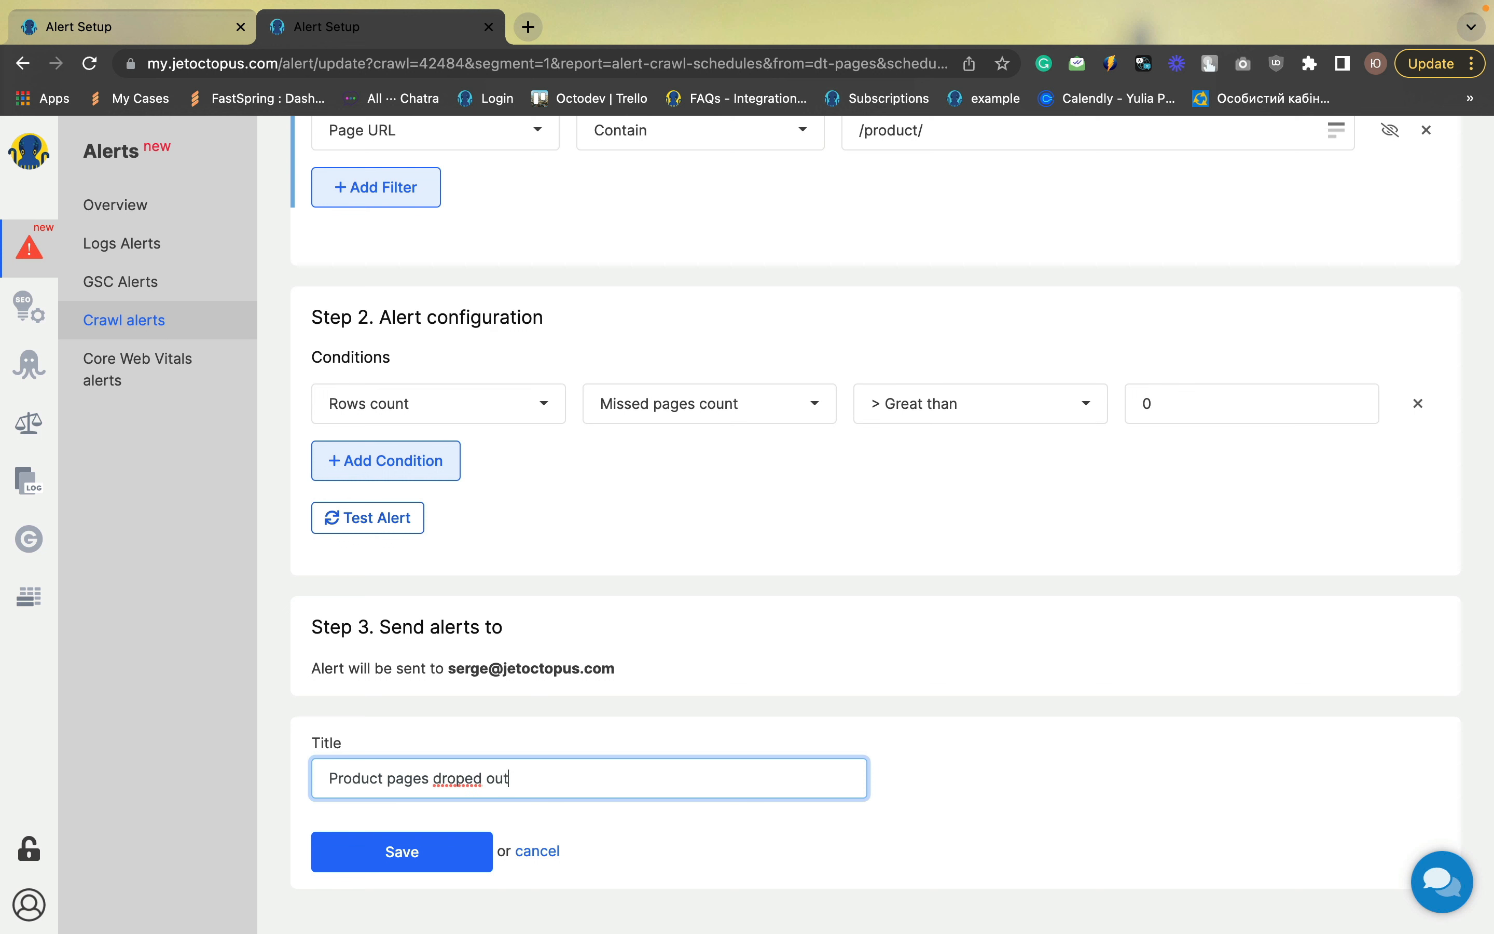
left_click(454, 856)
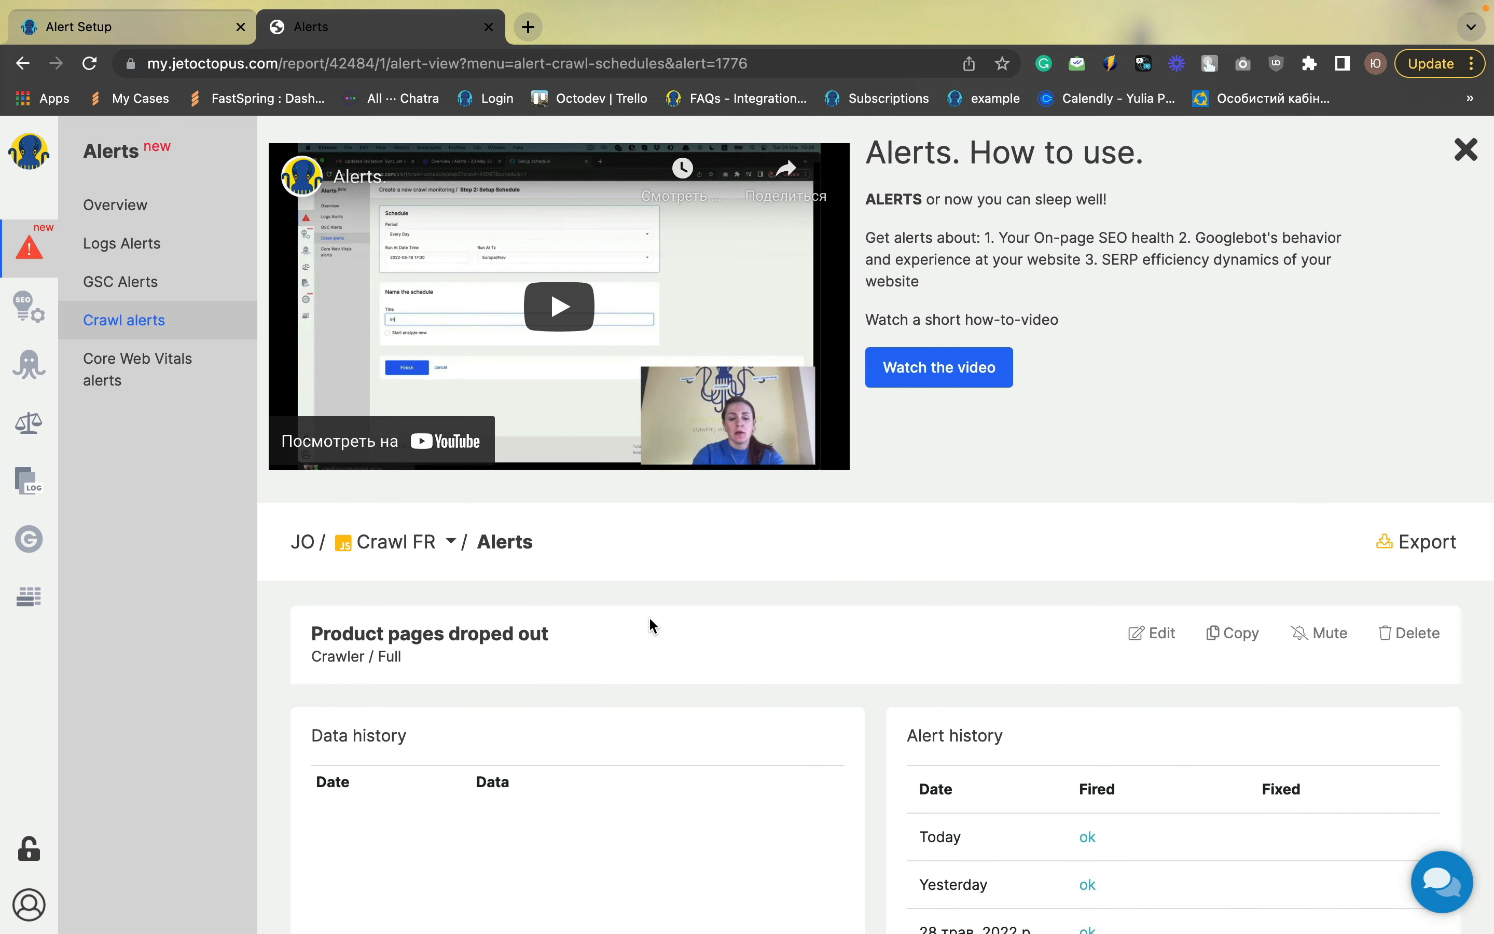
scroll(991, 388, "down", 1)
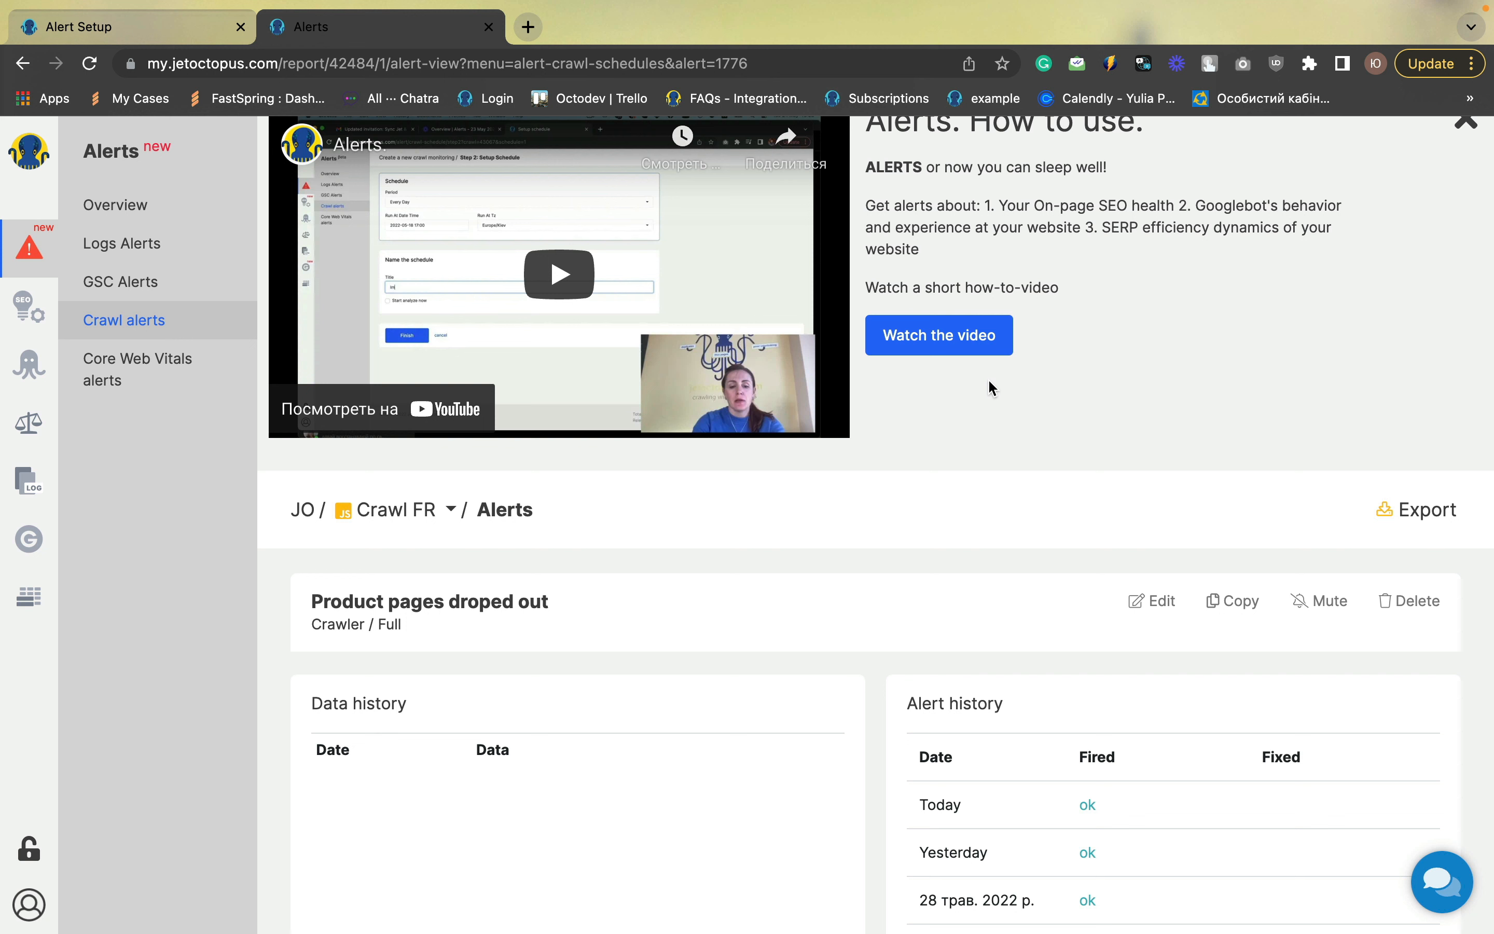
Copy the "Product pages droped out" alert and change its condition to New pages count
left_click(1222, 613)
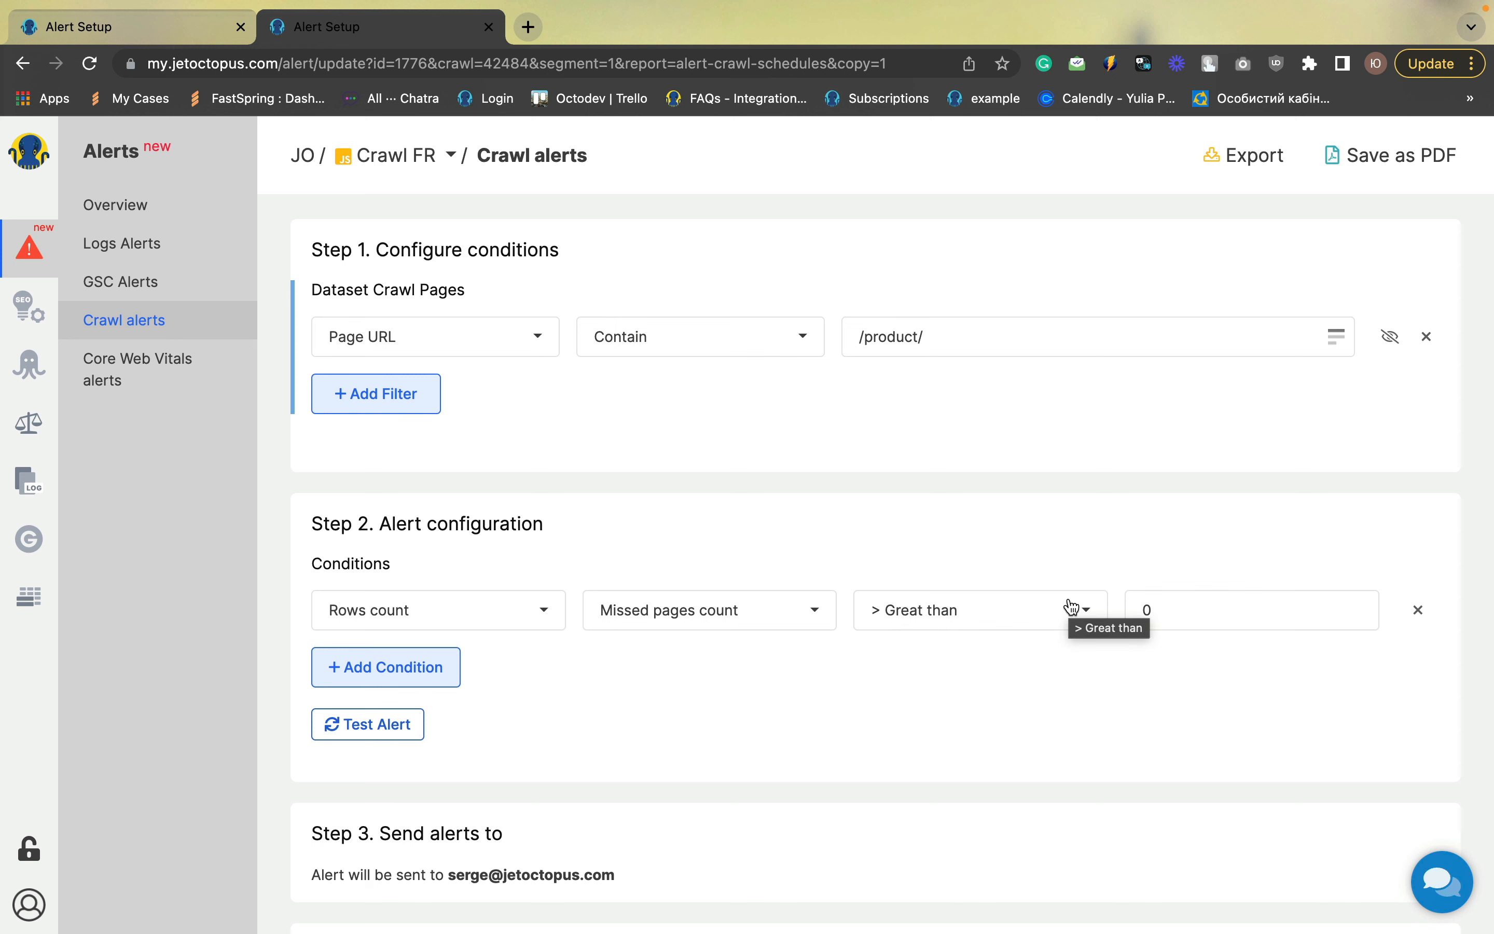
scroll(1072, 609, "down", 3)
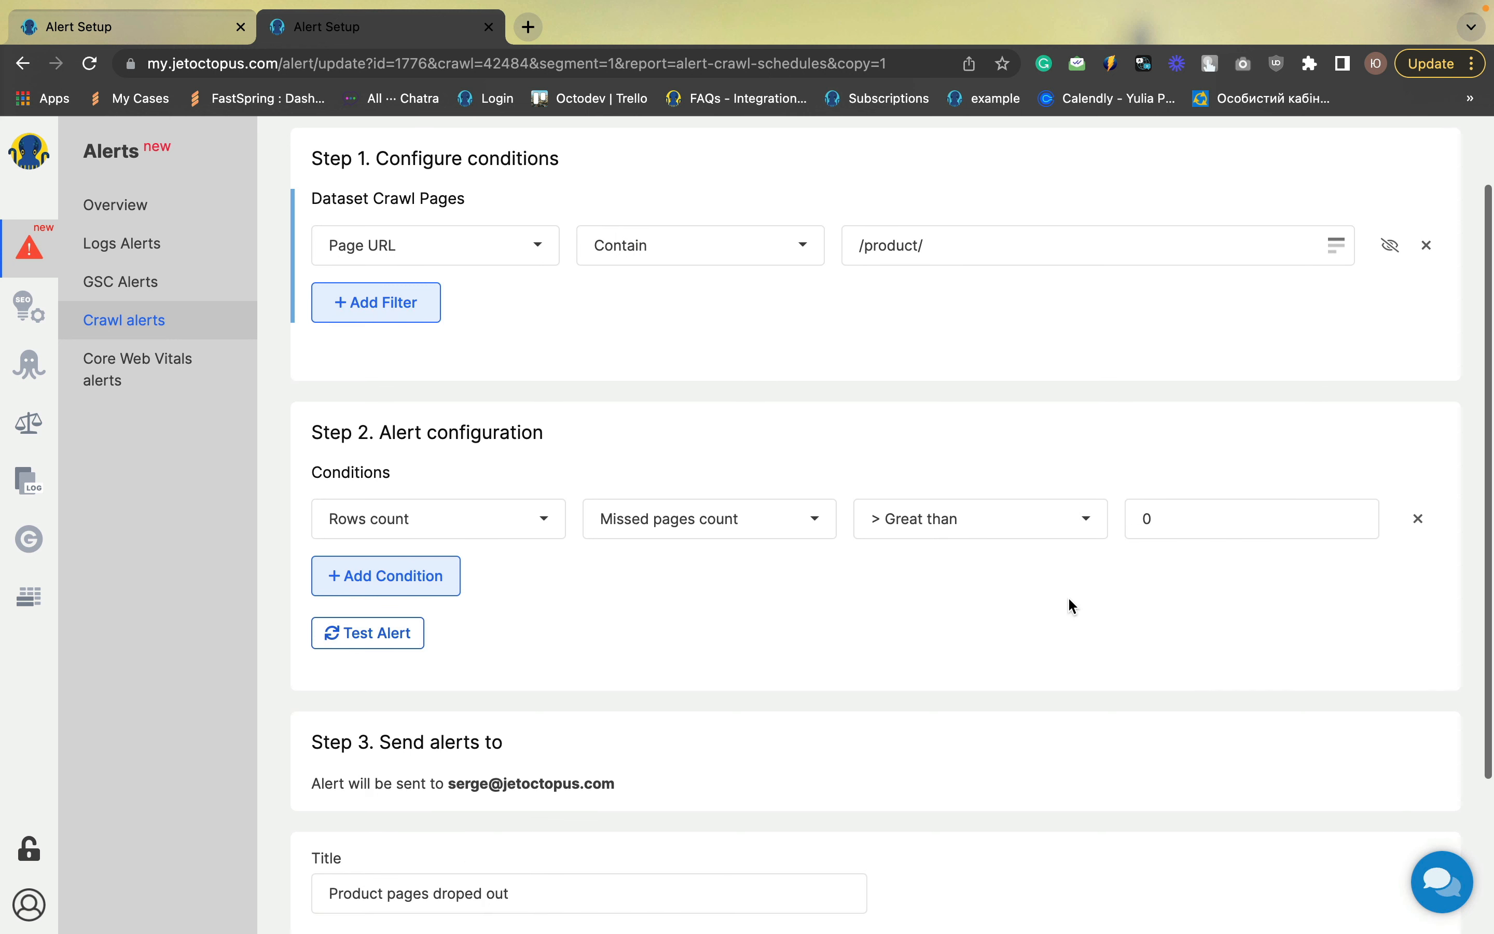
left_click(654, 528)
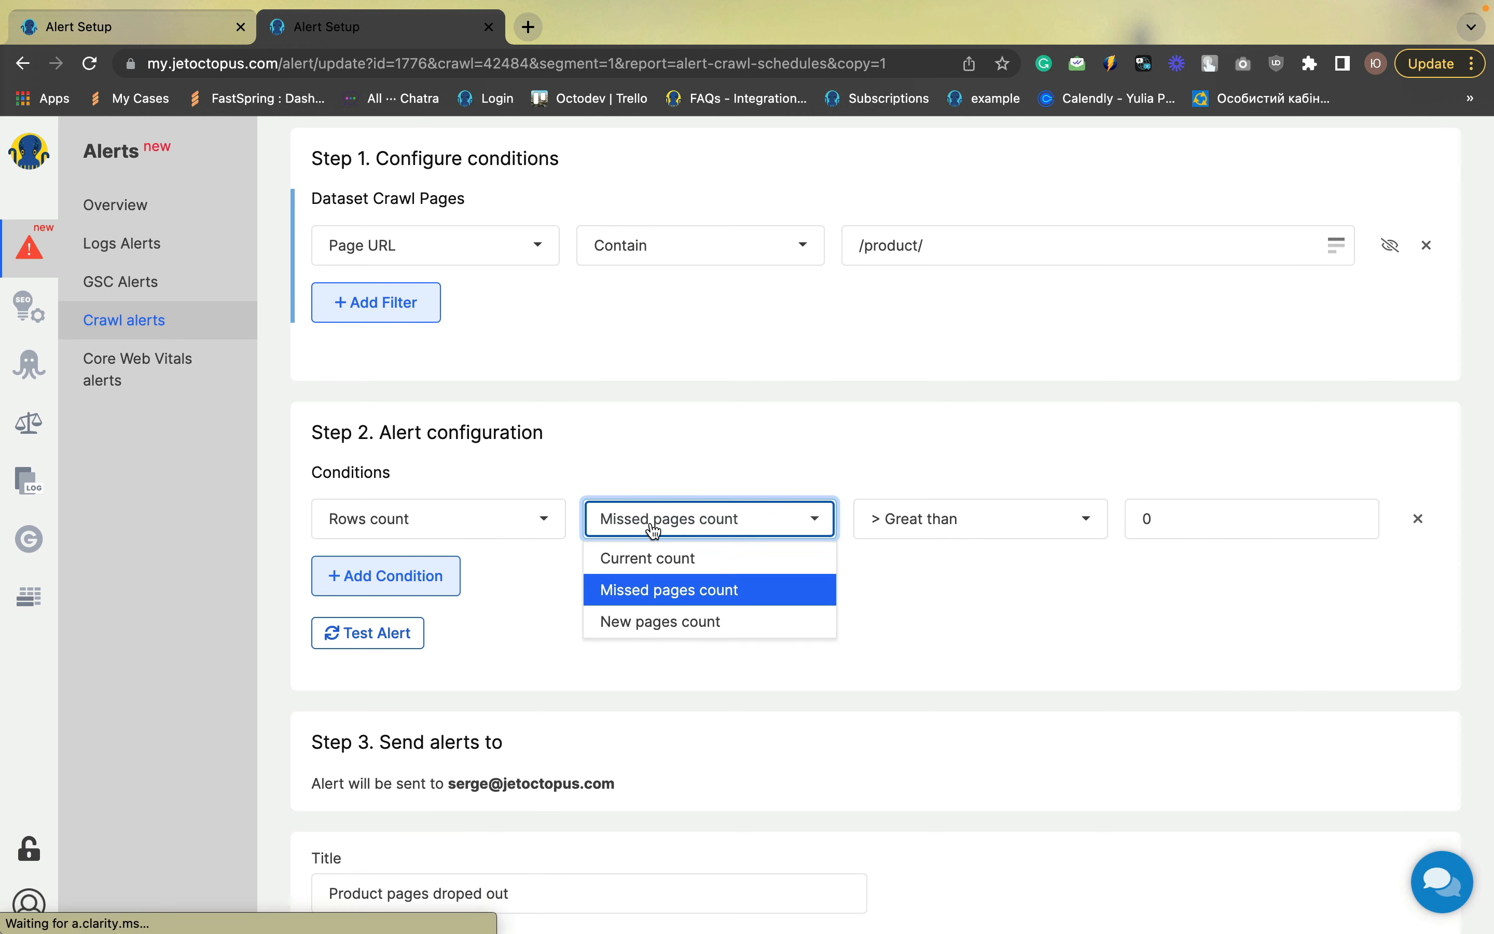
left_click(652, 623)
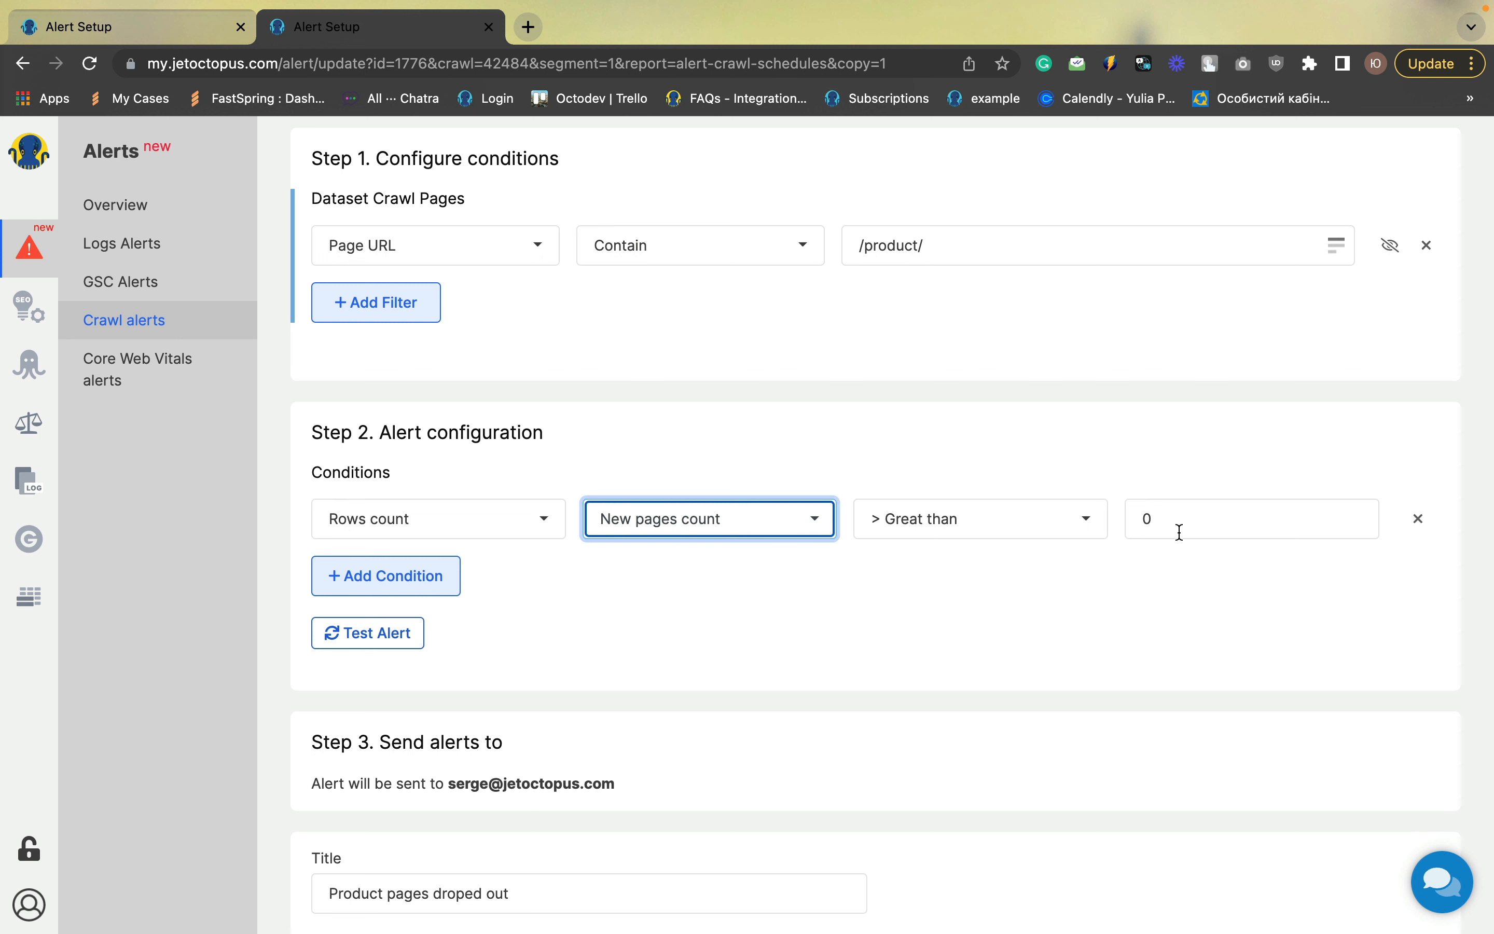
left_click(1036, 617)
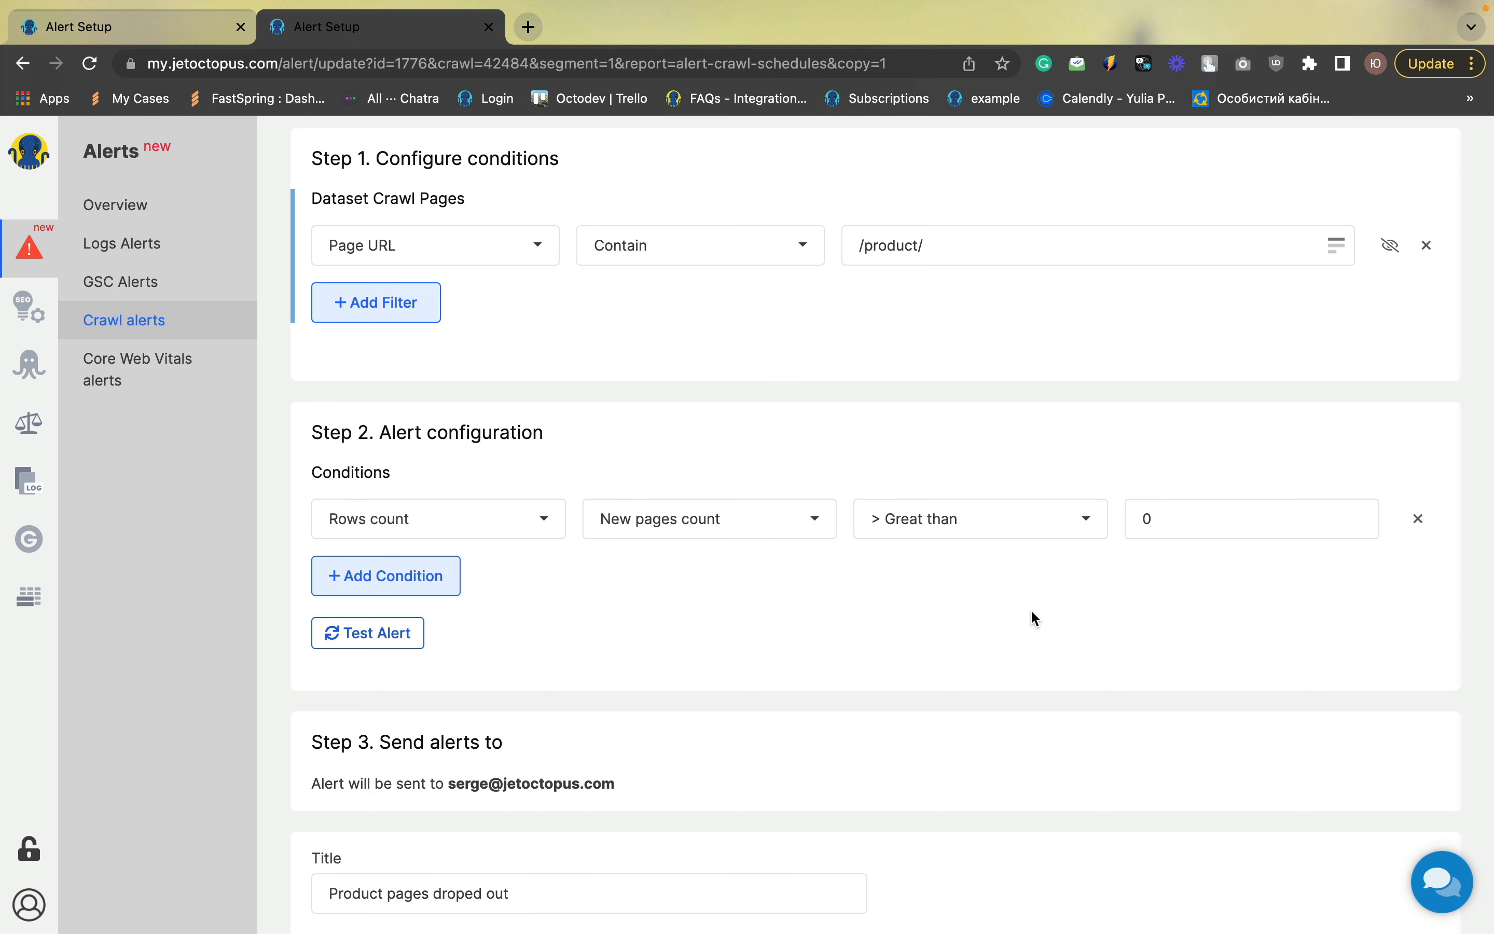
Retitle the copied alert "New Product pages" and save it
scroll(1030, 609, "down", 3)
left_click(331, 705)
type("New")
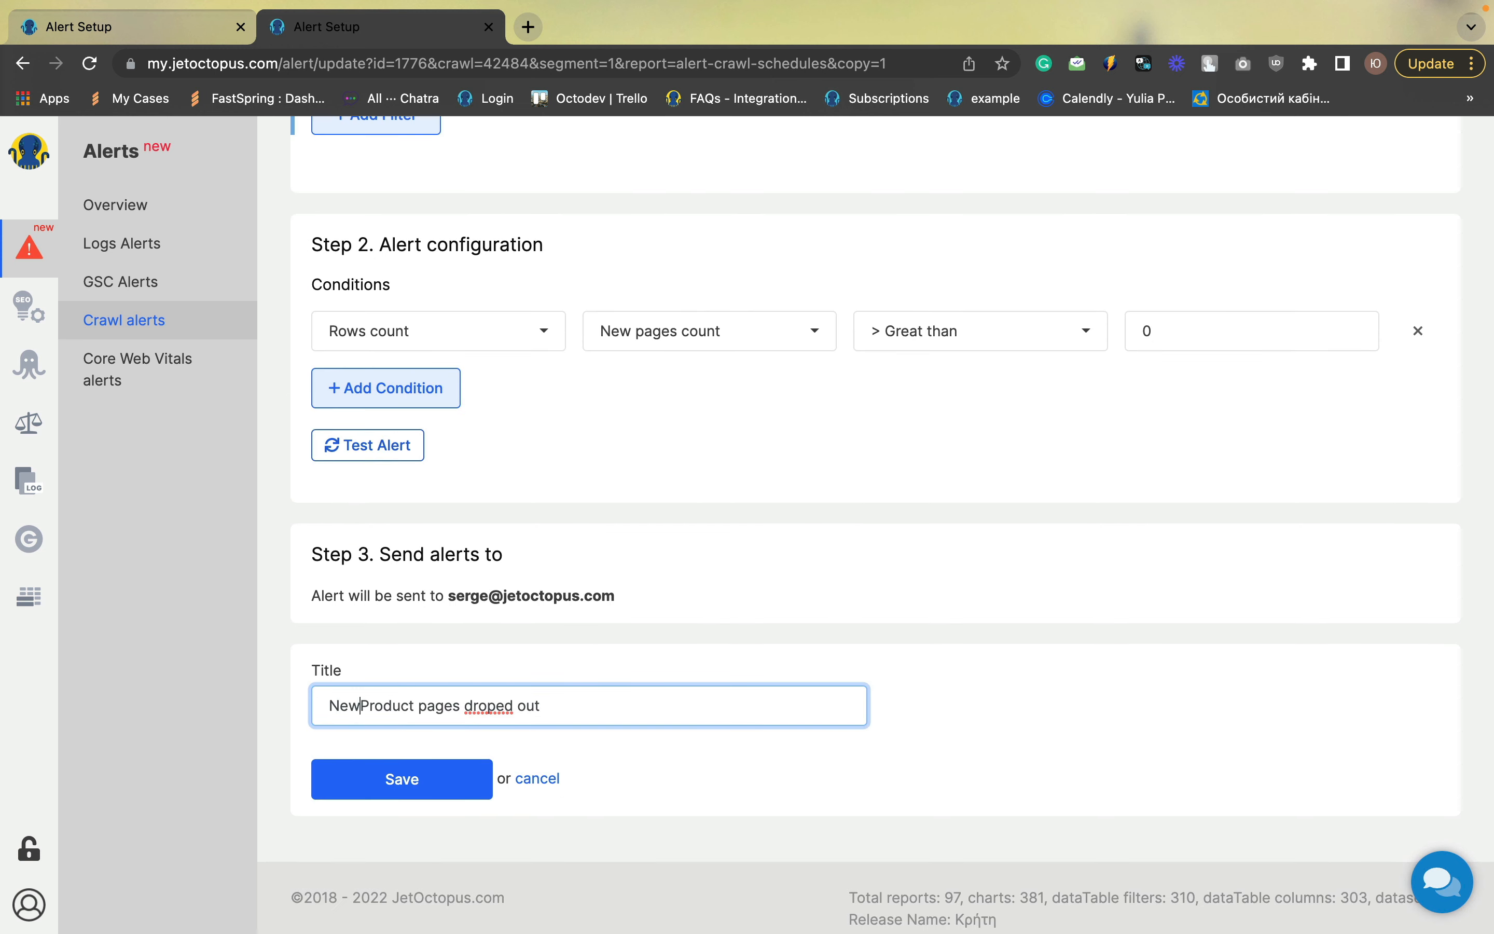
left_click_drag(555, 705, 468, 704)
key("BackSpace")
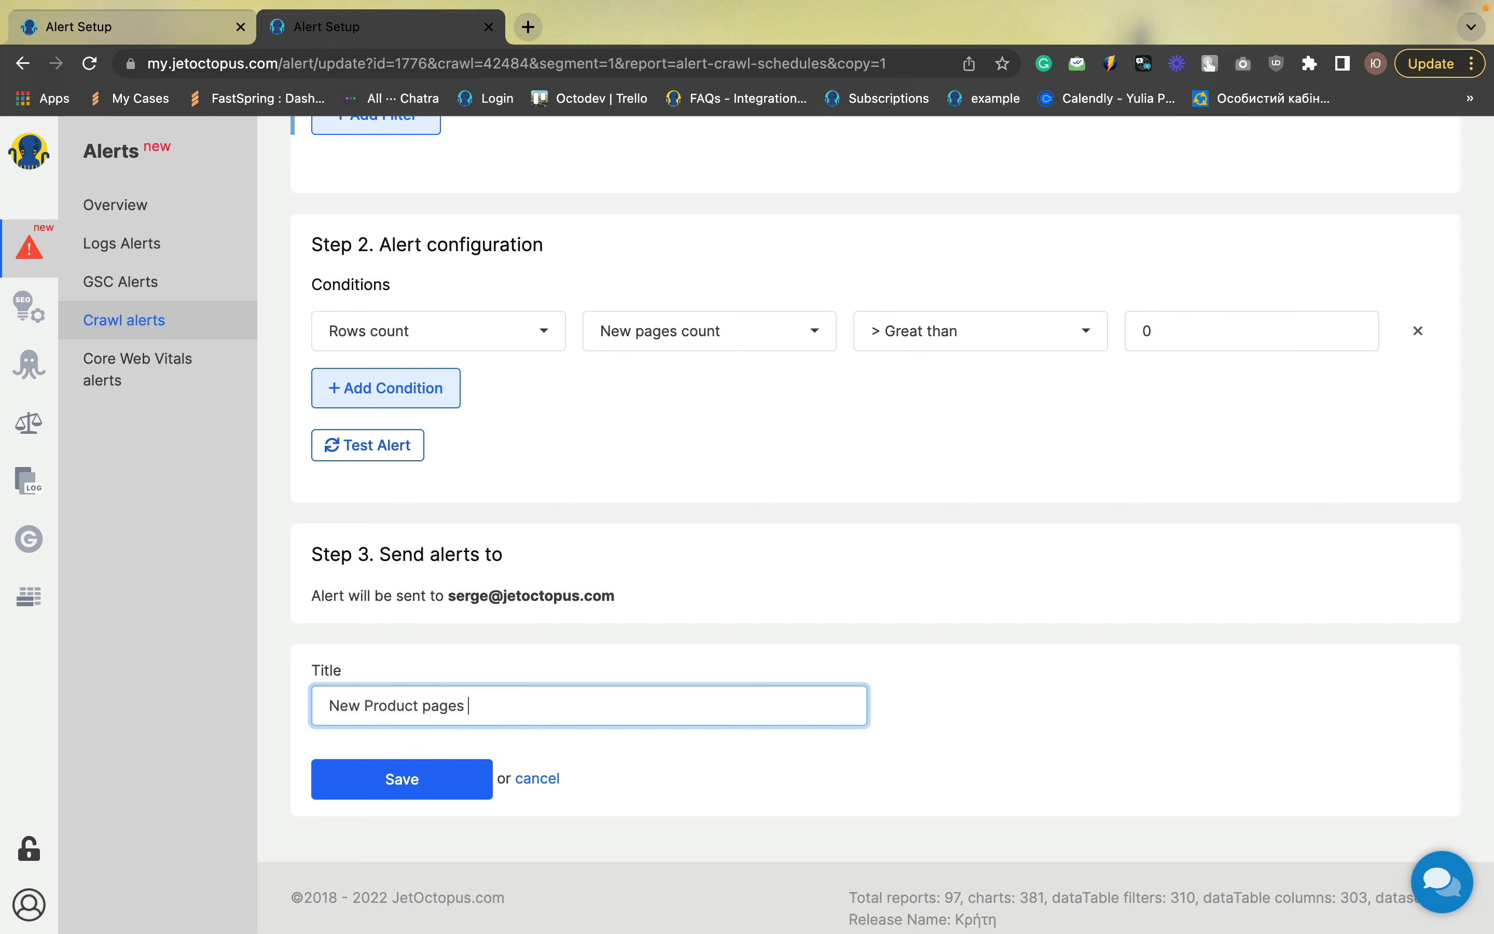
left_click(441, 784)
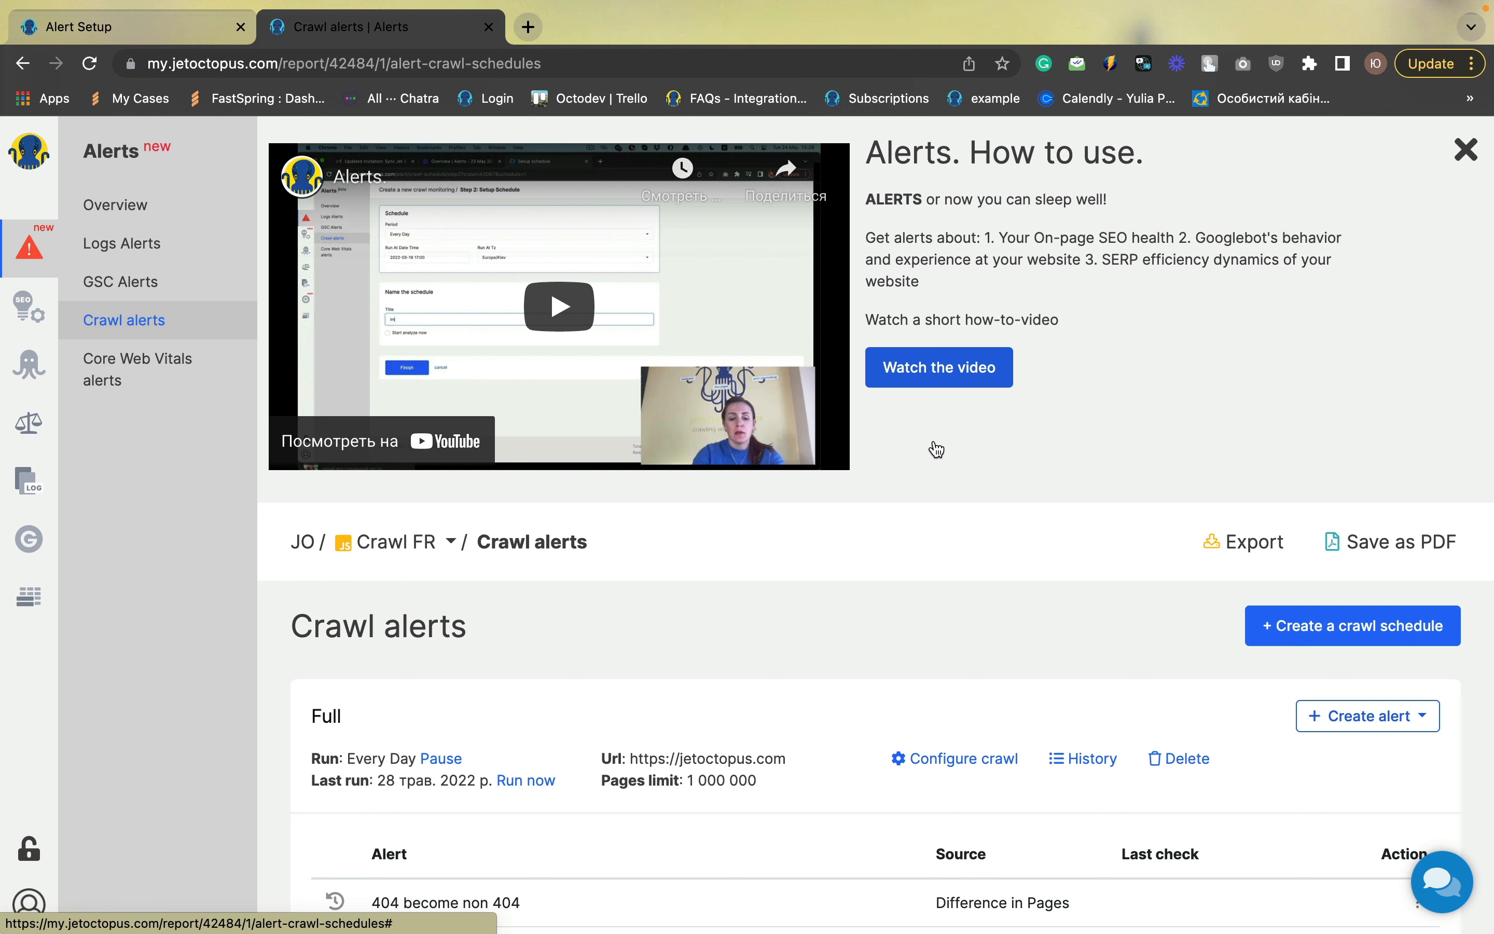
Create a Difference in Pages alert with a filter on Title Changed set to Changed > 50%
left_click(1382, 715)
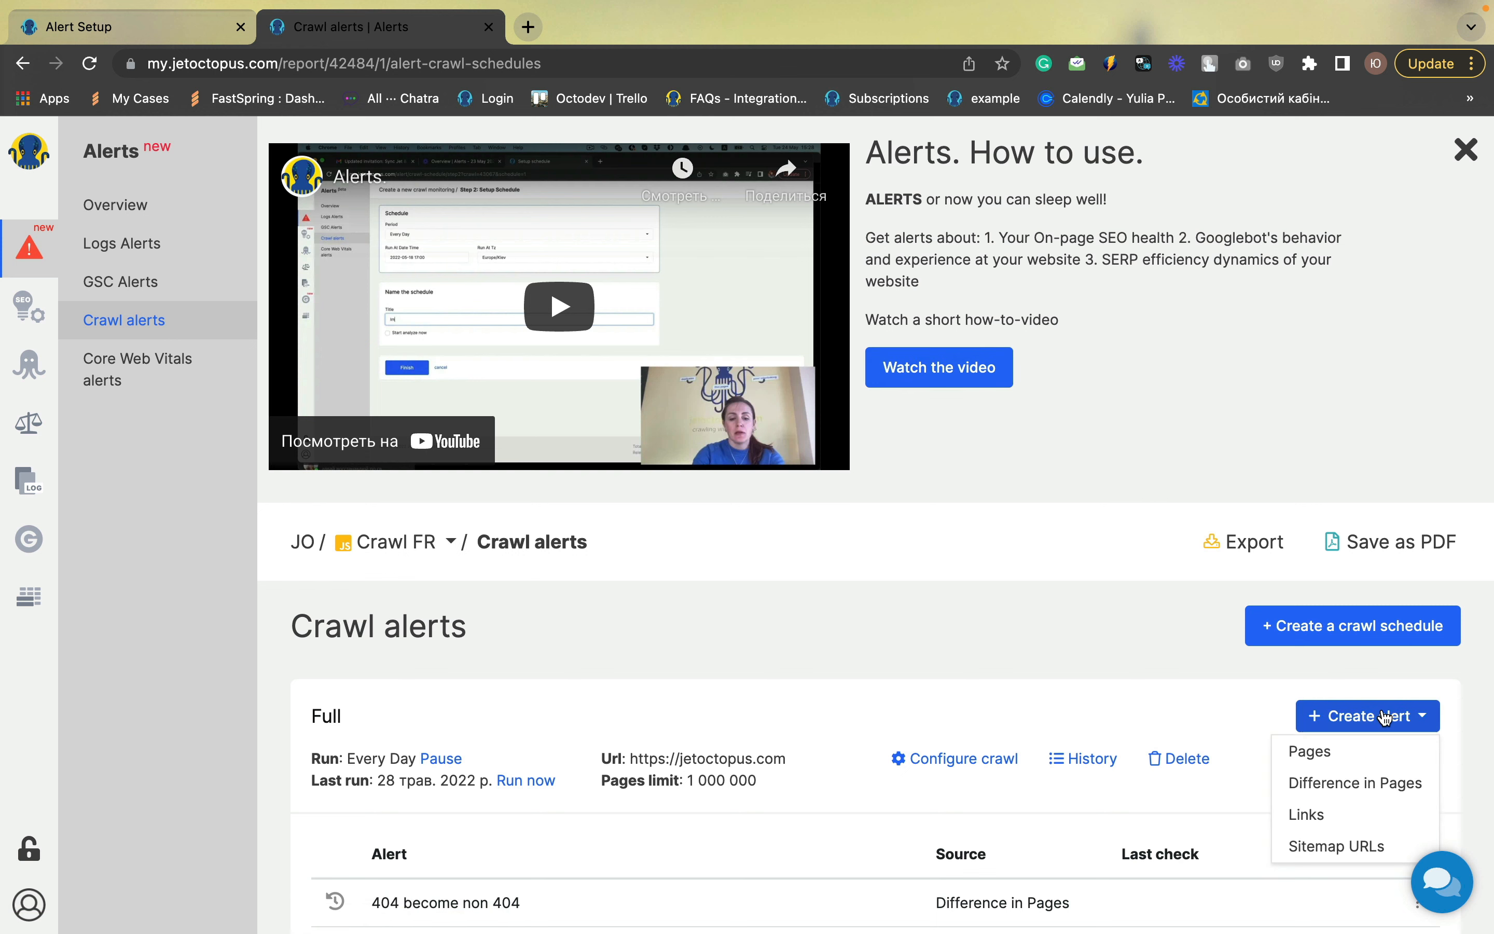
left_click(1346, 785)
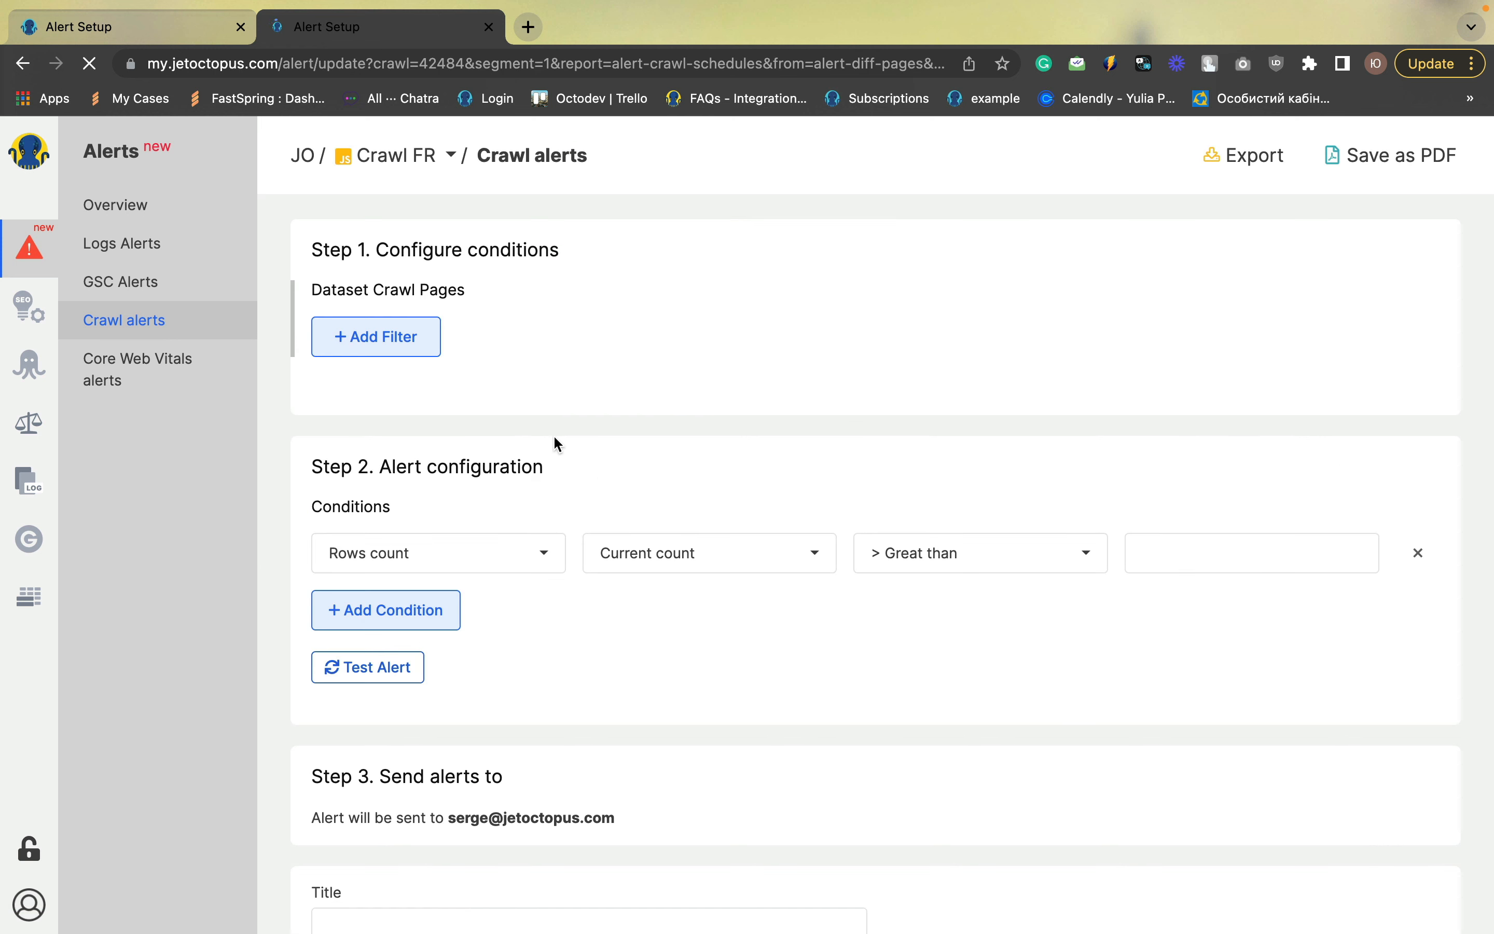
left_click(425, 346)
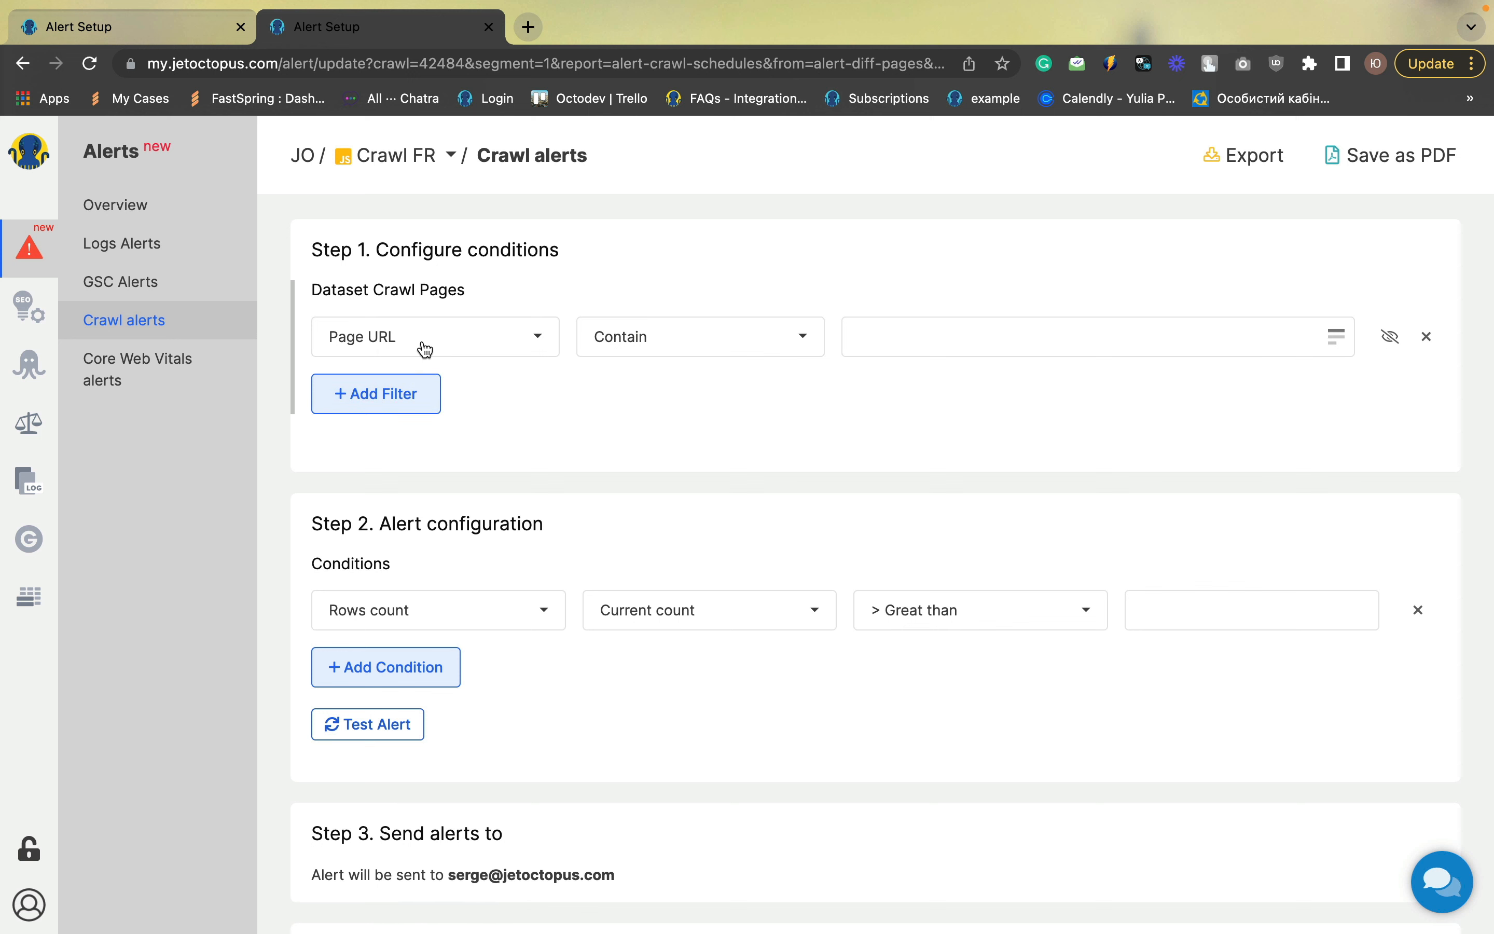
left_click(425, 349)
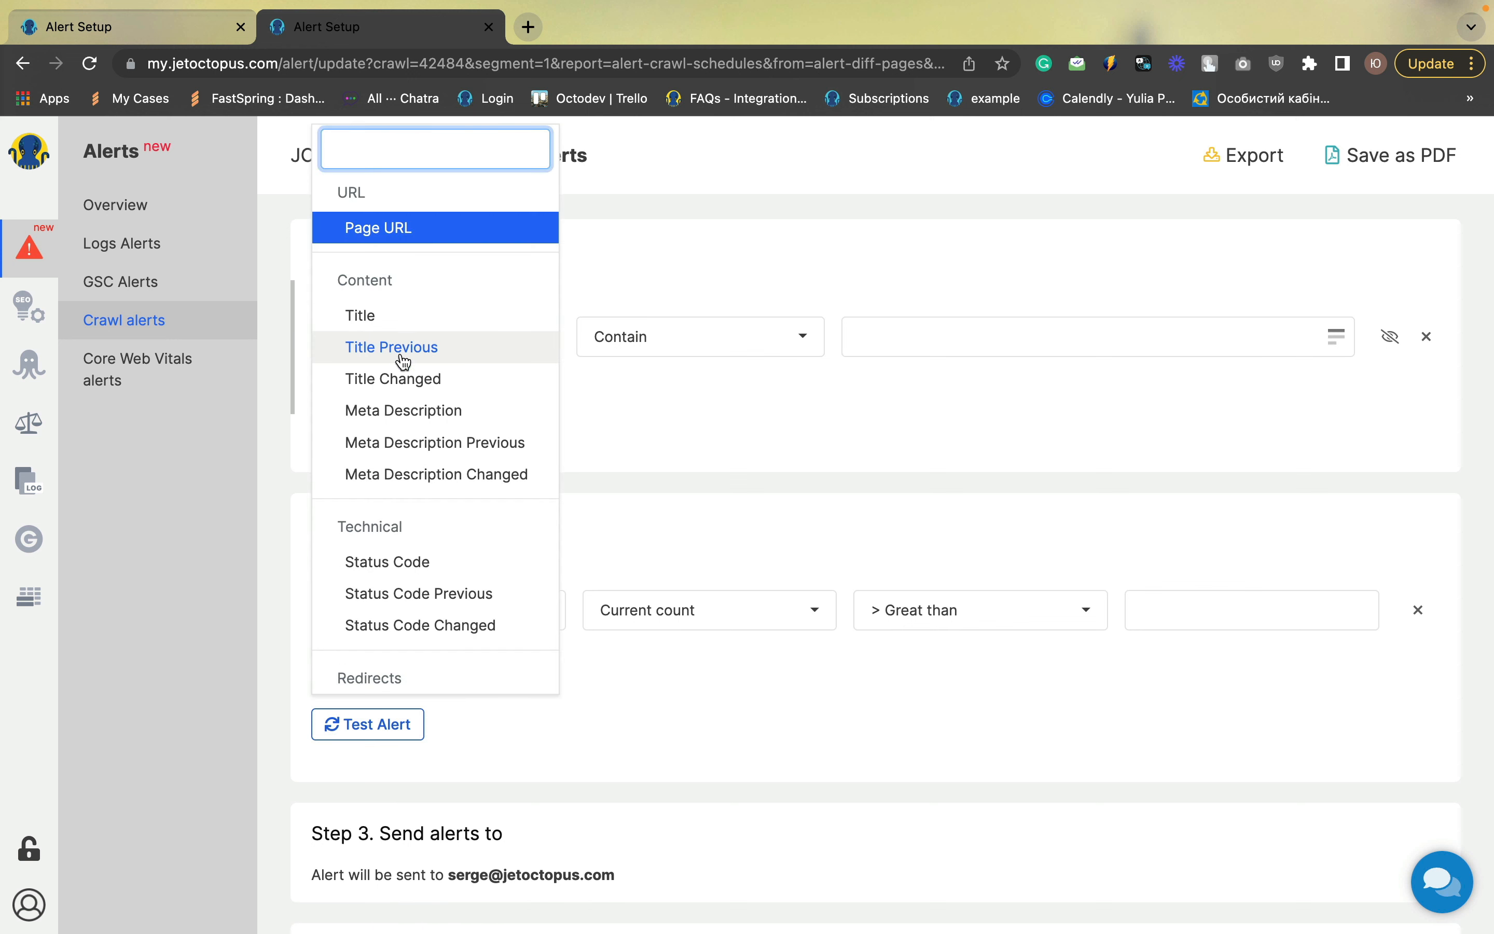
left_click(413, 379)
left_click(652, 349)
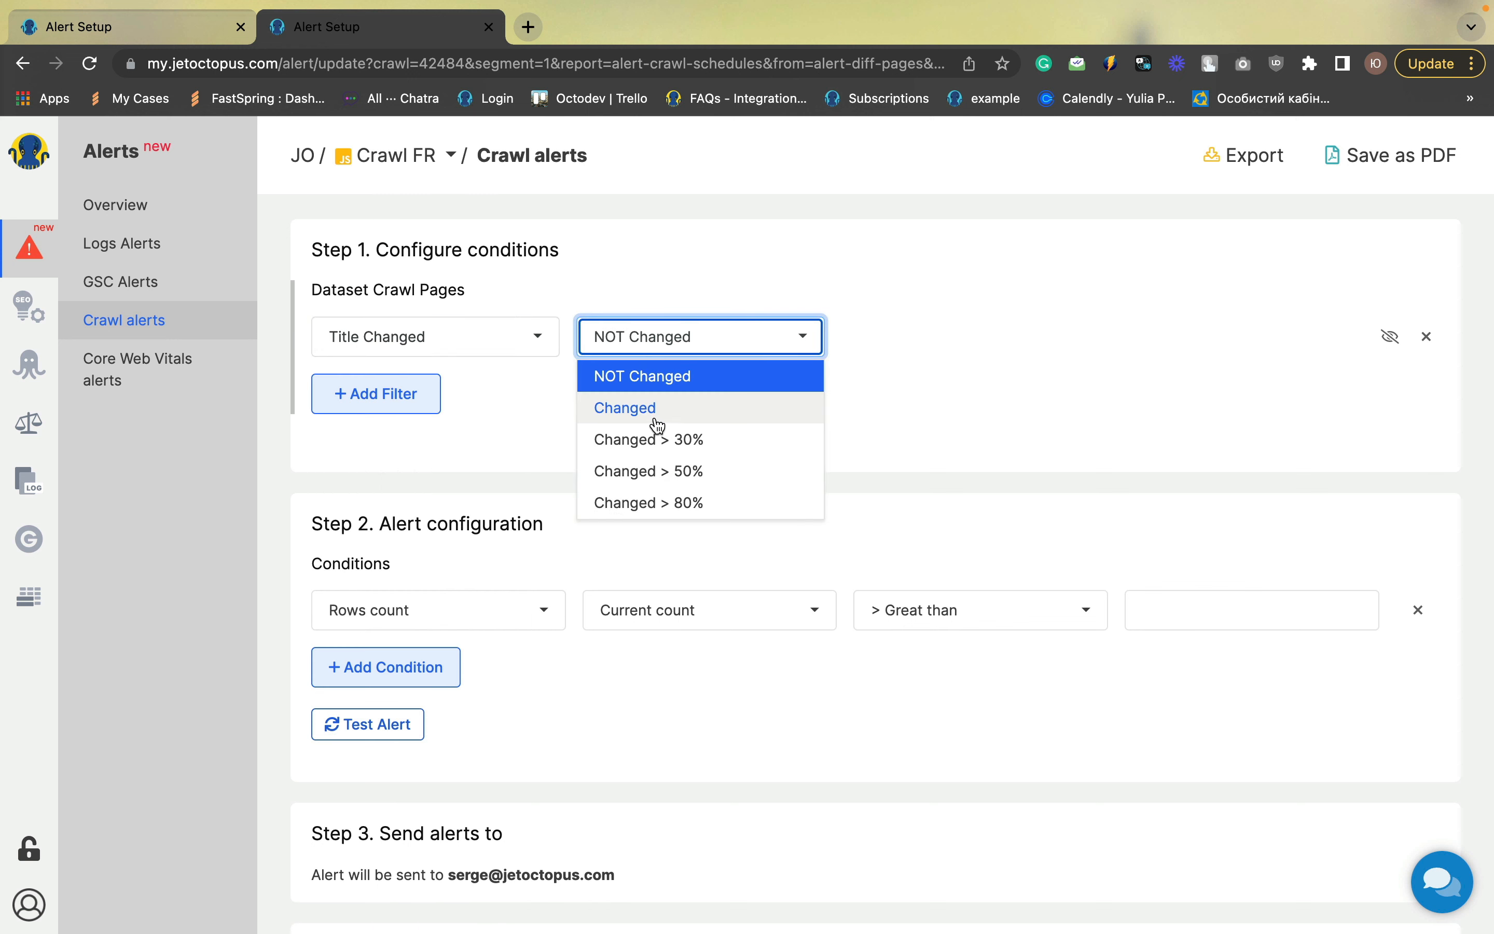
left_click(657, 411)
left_click(654, 347)
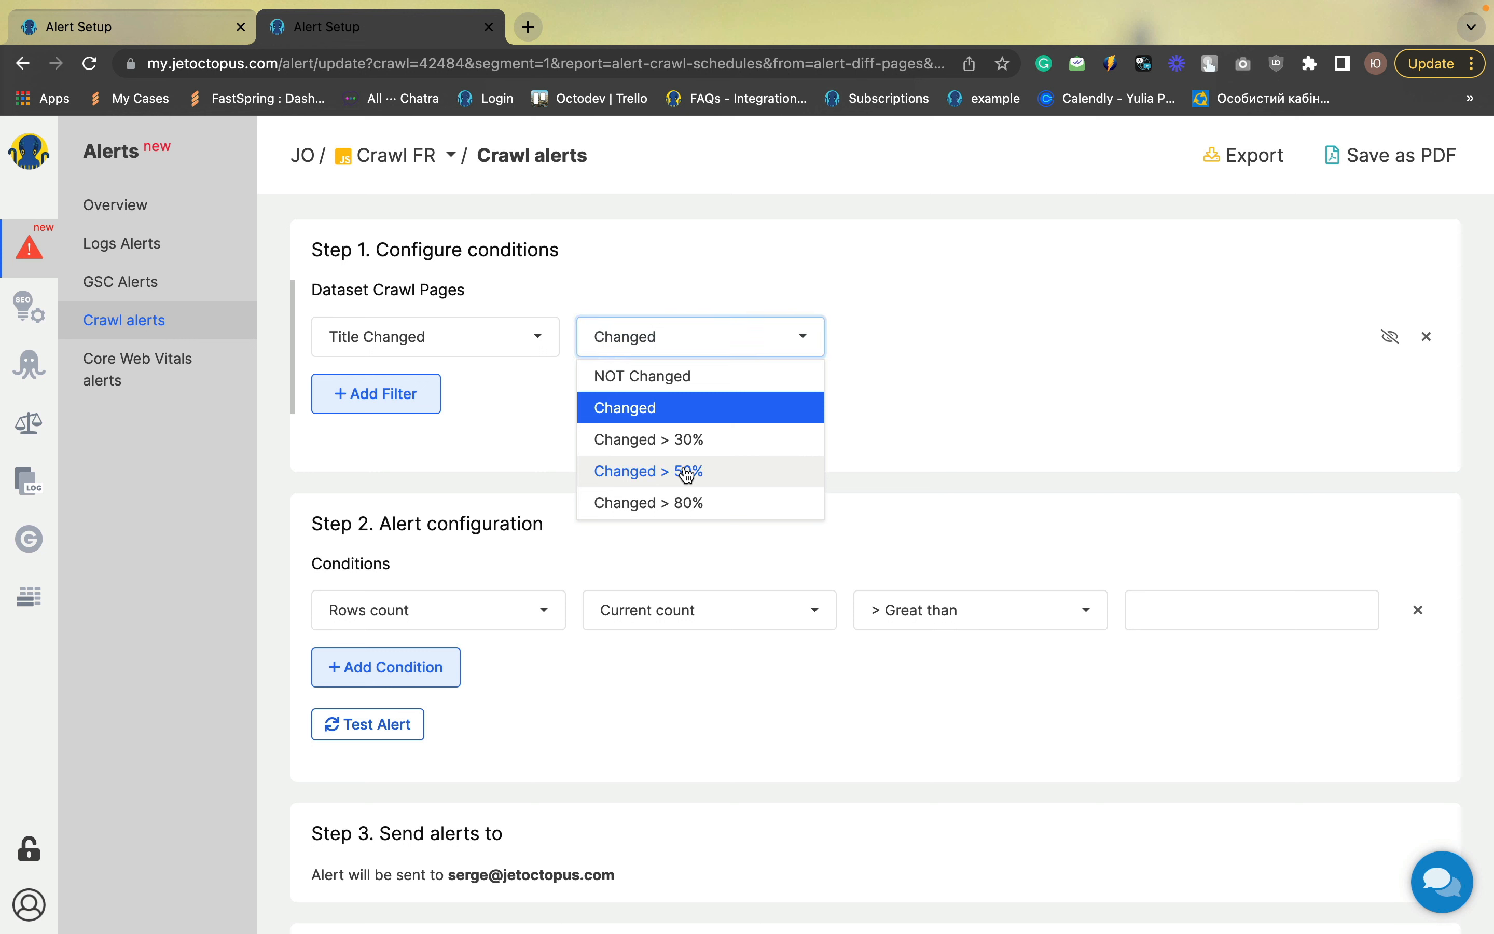
left_click(688, 473)
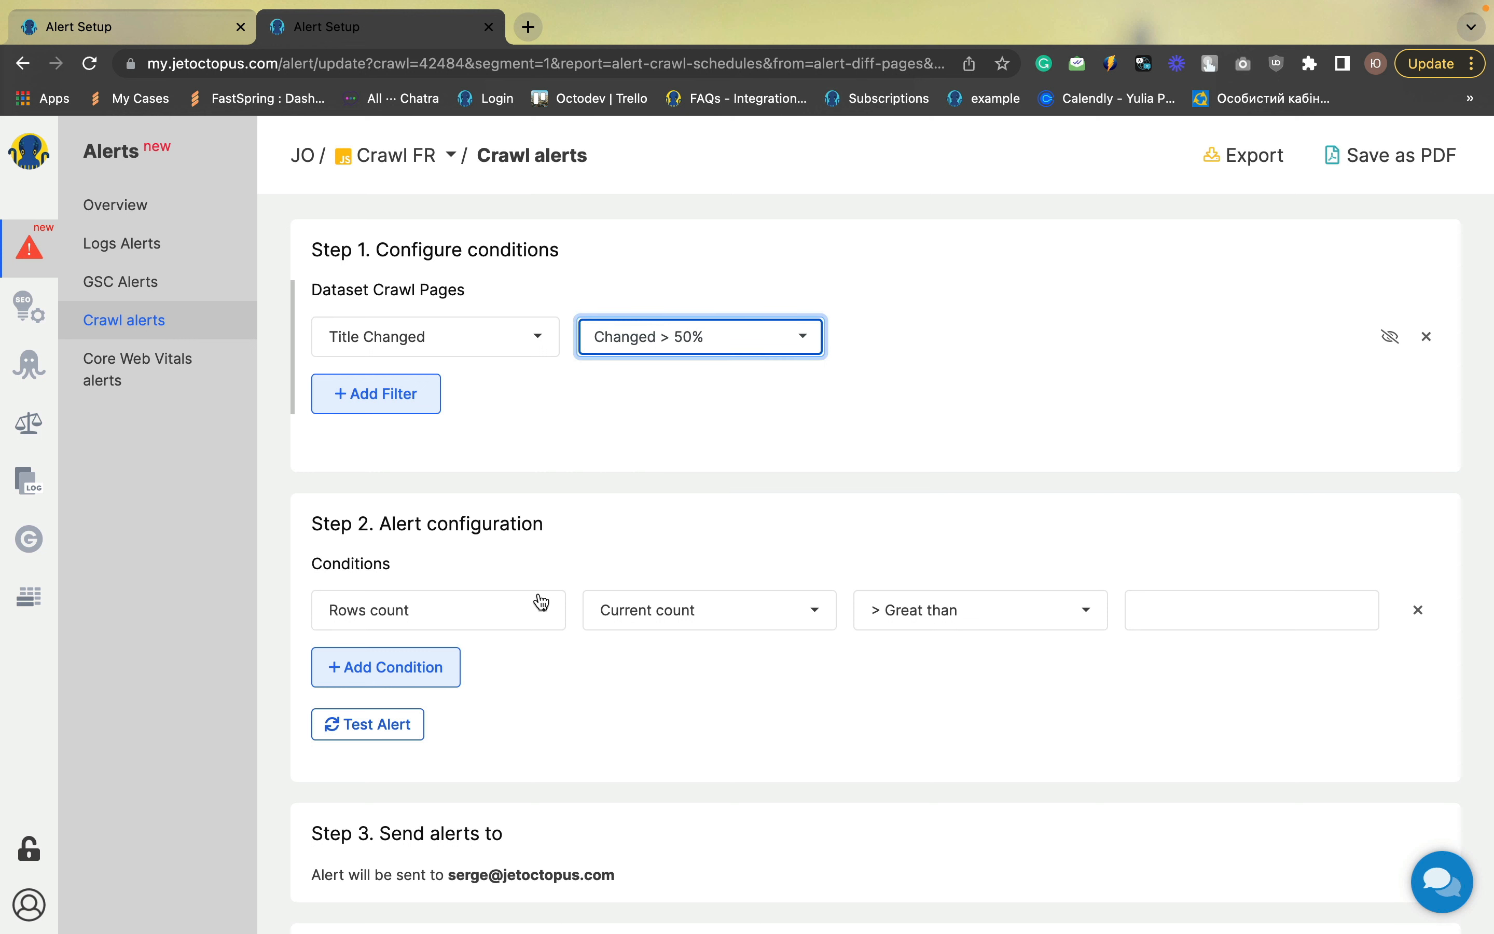
Set the condition value to 0, title the alert "Title change >50%" and save it
left_click(1154, 620)
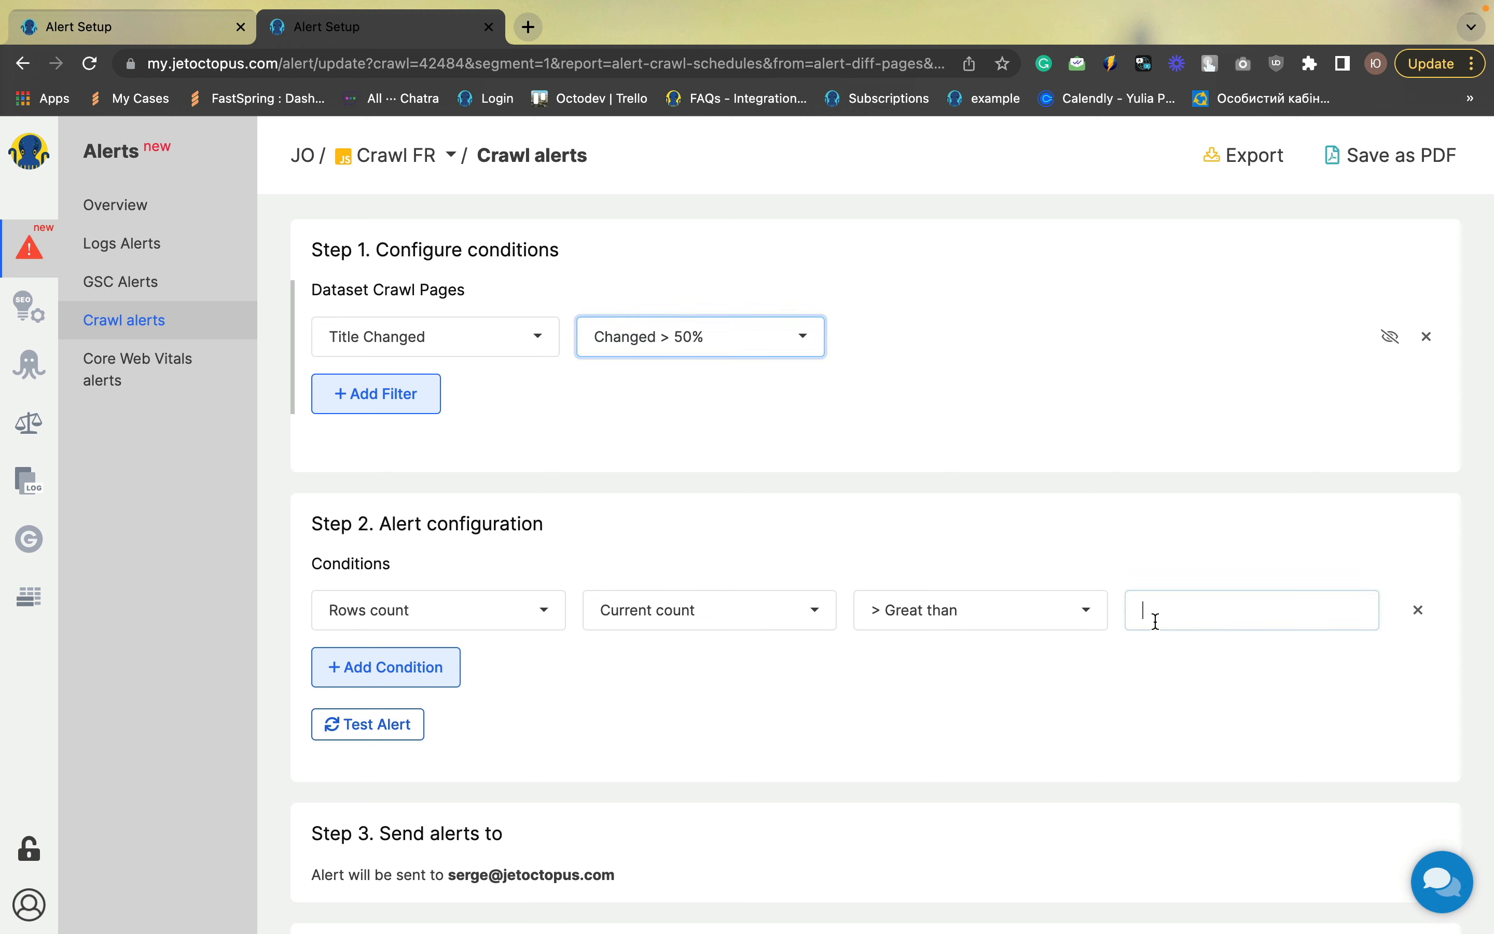
type("0")
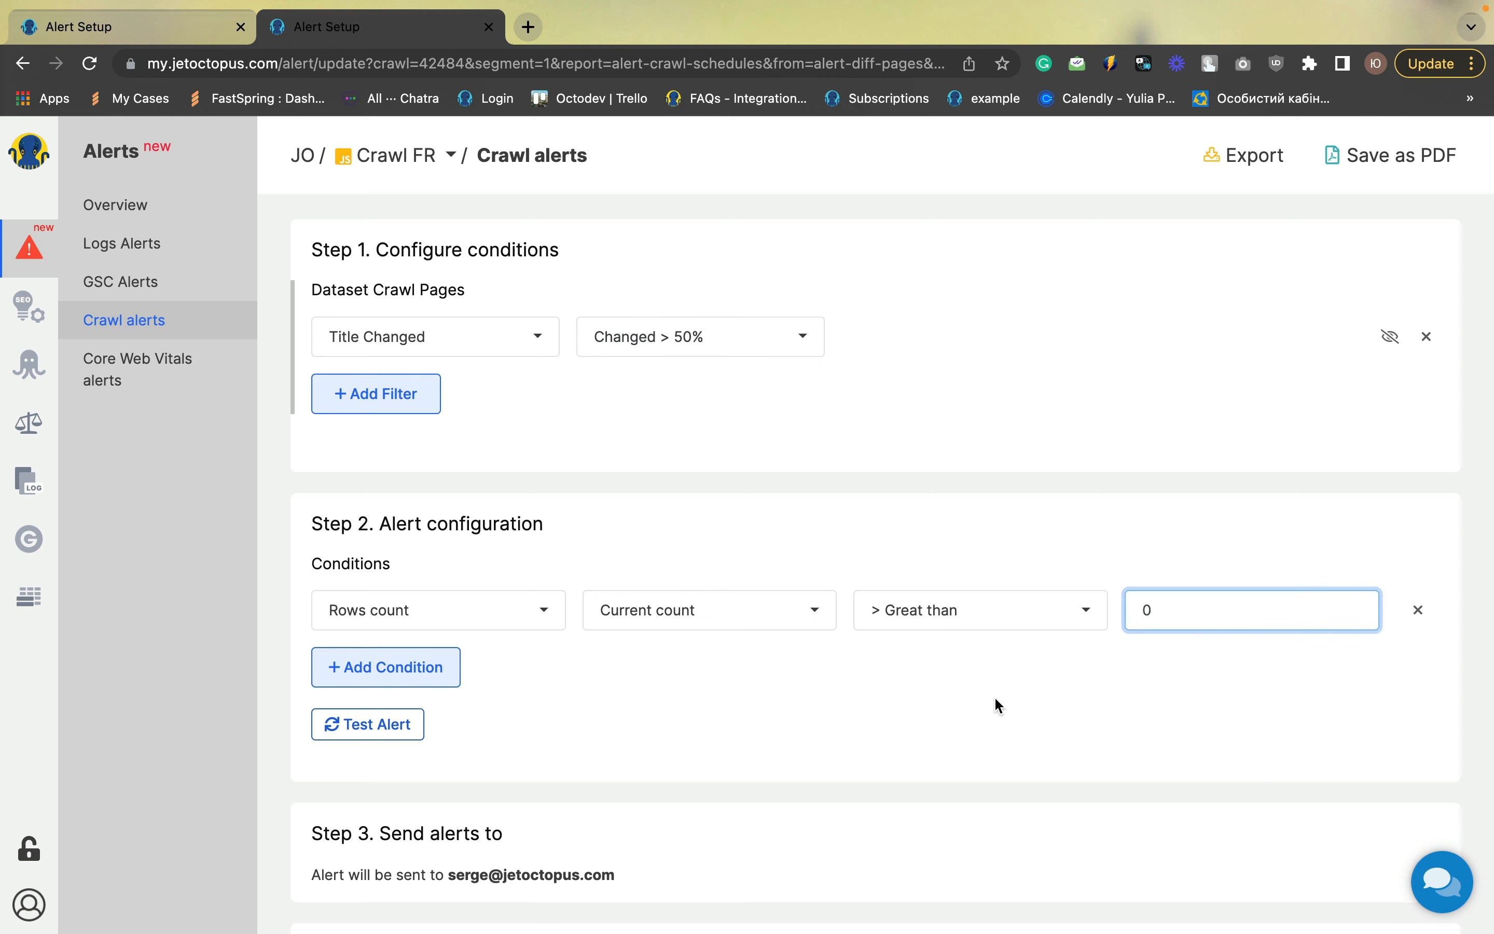
scroll(995, 697, "down", 5)
left_click(357, 730)
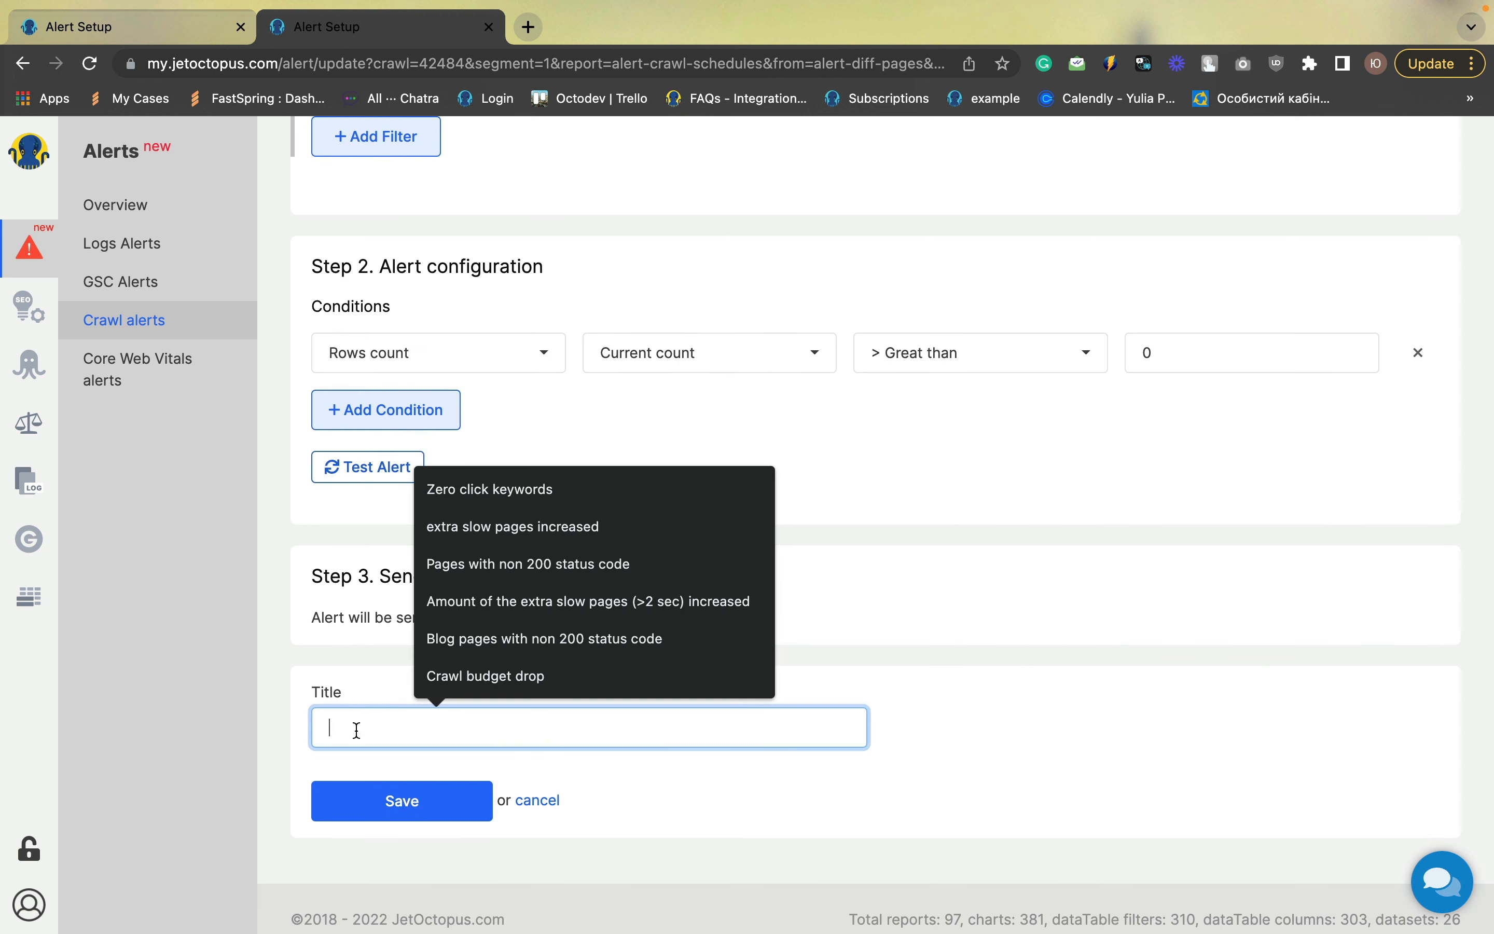
type("Ti")
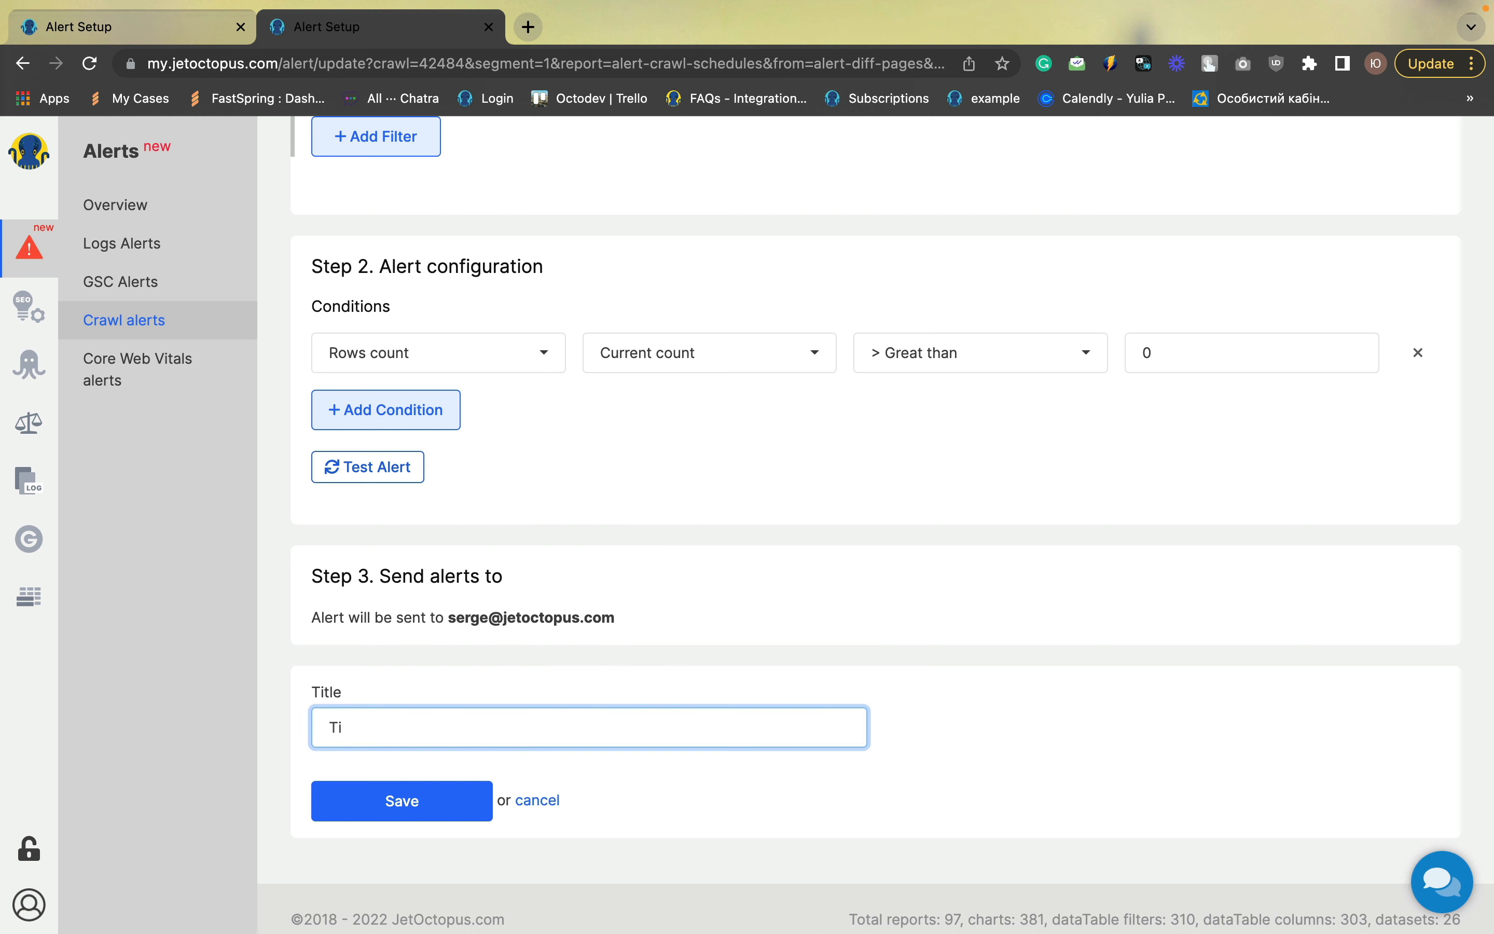
type("ttle change >50%")
left_click(393, 810)
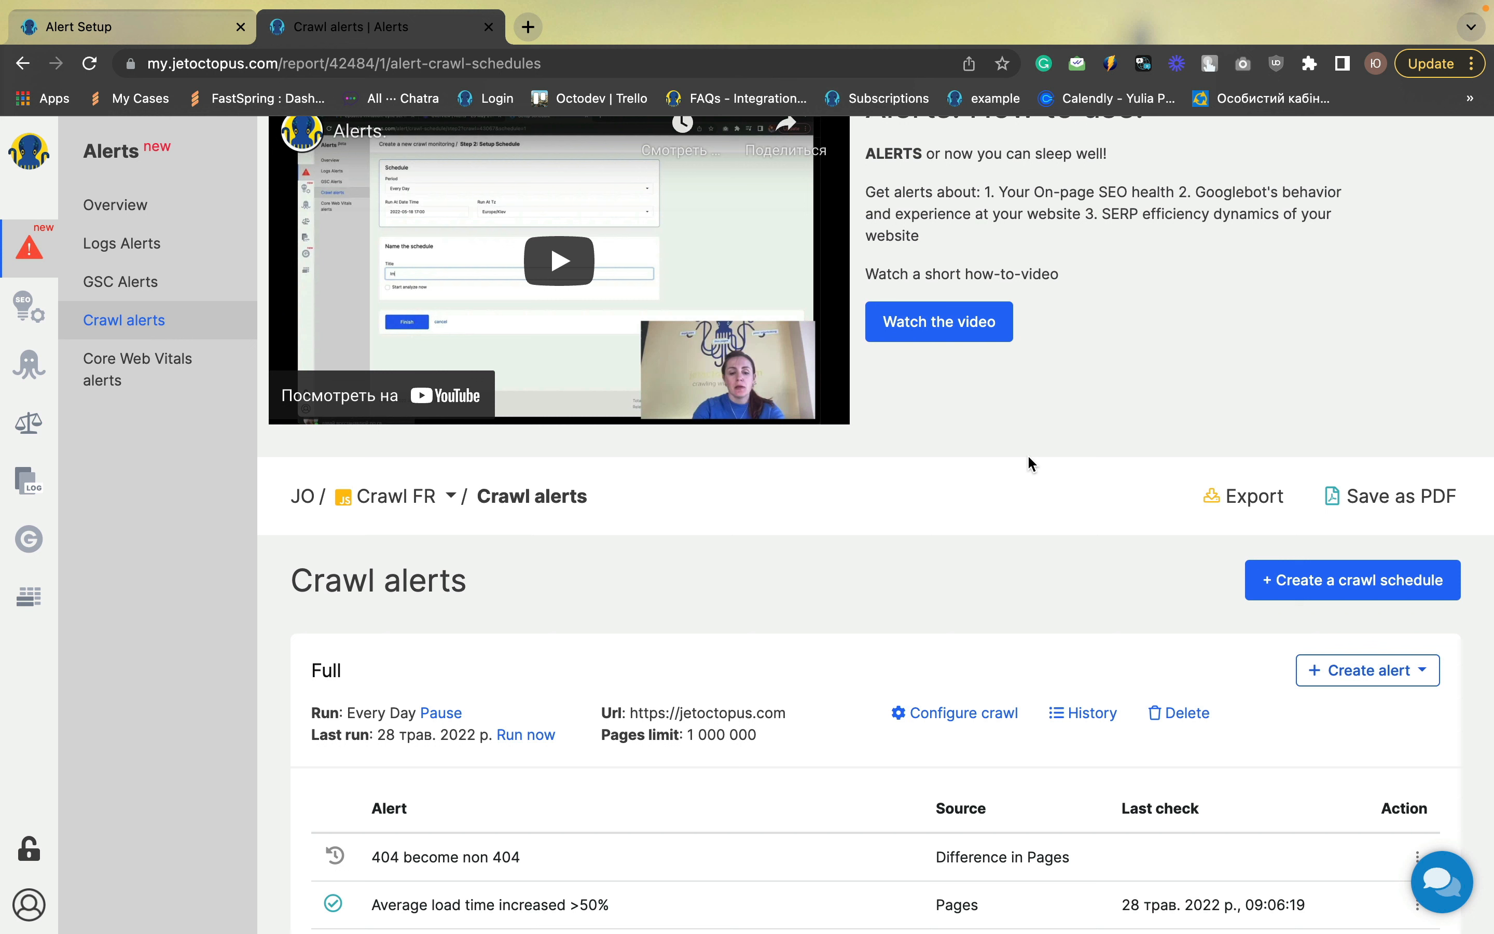
Create a new Pages crawl alert with a filter for Titles Duplicated Idx. Pages Count greater than 0
left_click(1399, 673)
left_click(1349, 707)
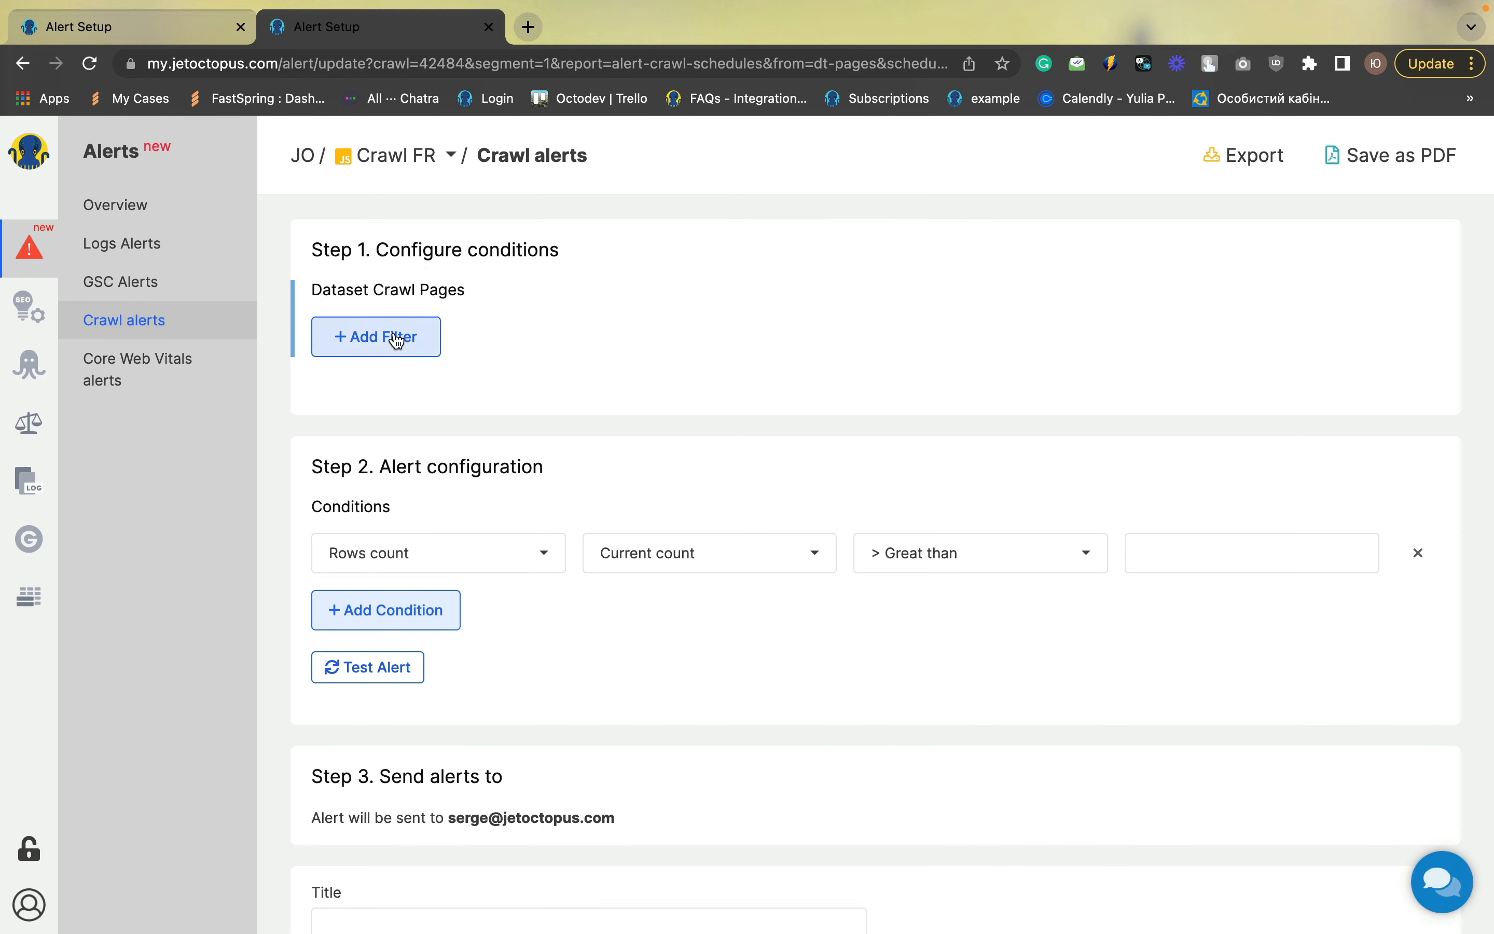
left_click(397, 339)
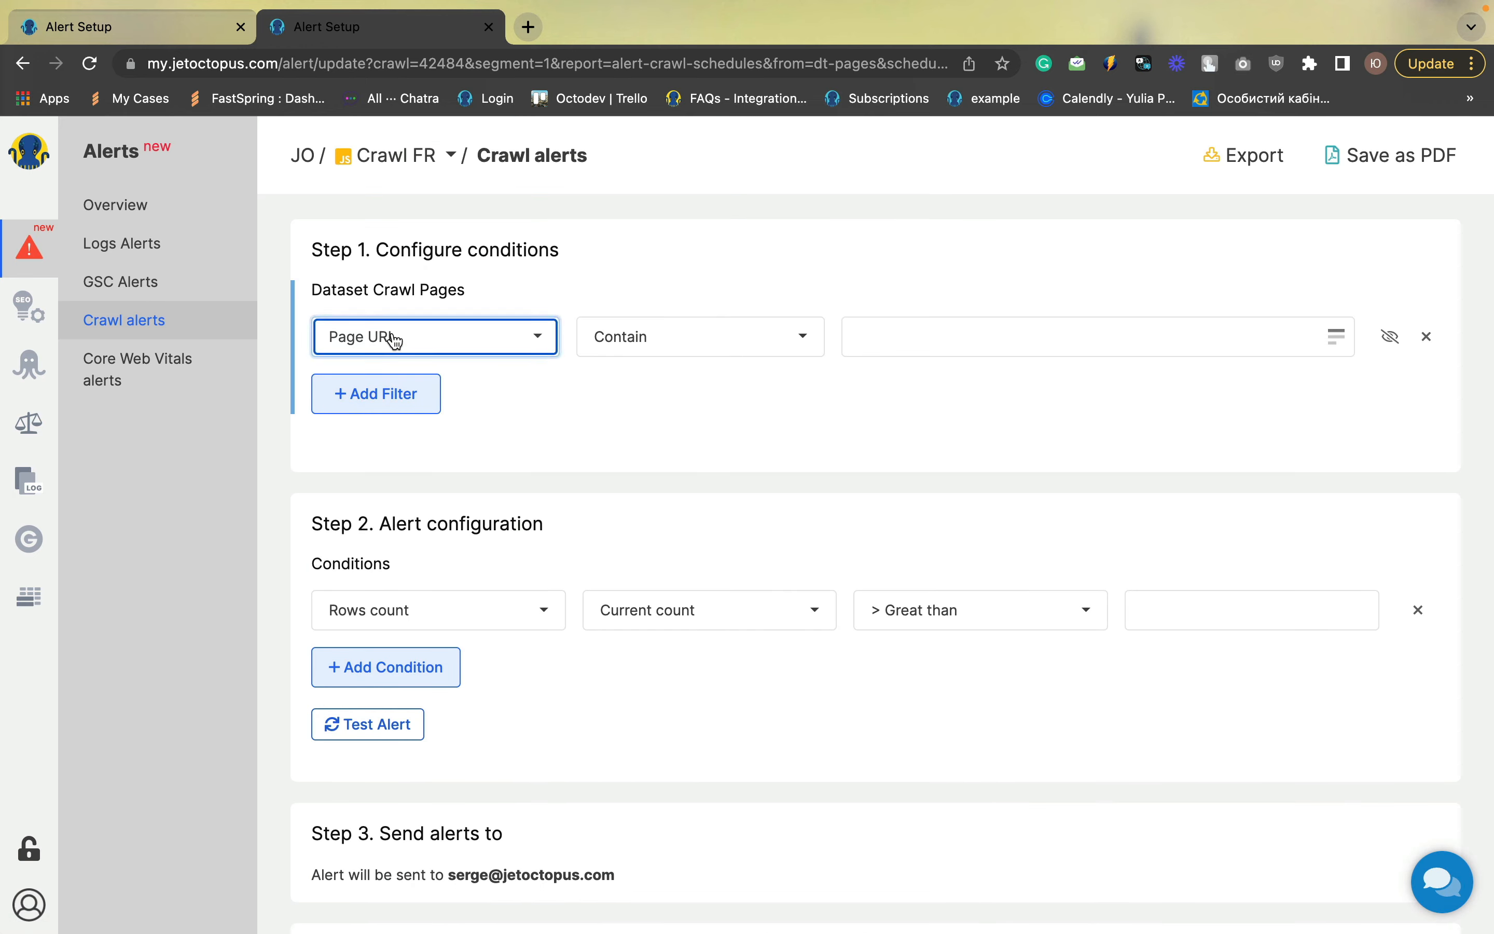
left_click(395, 340)
type("du")
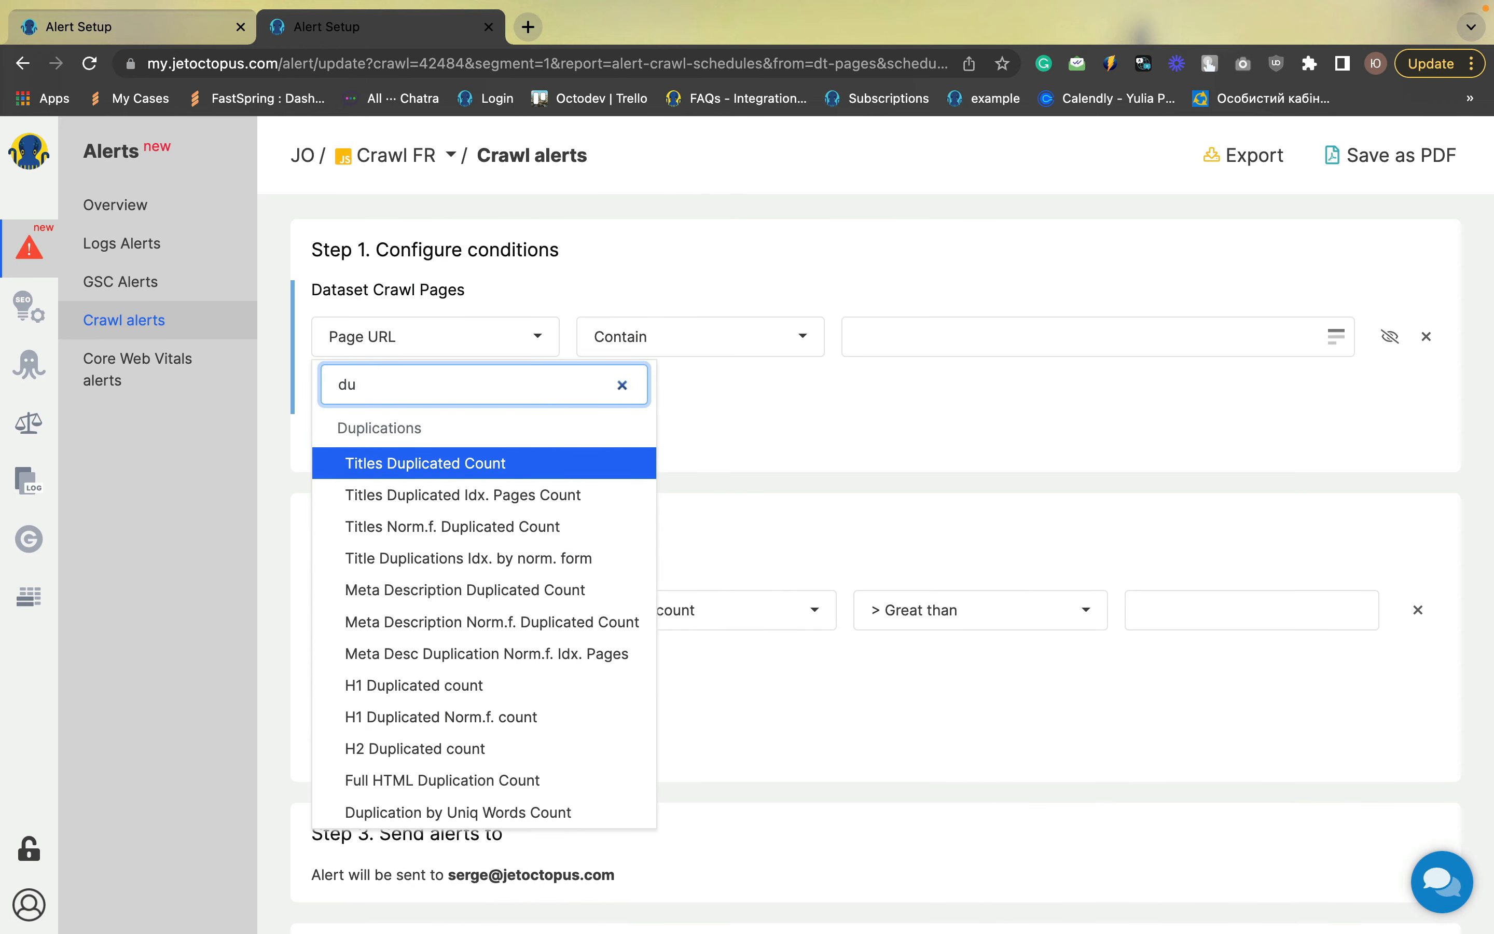
left_click(456, 496)
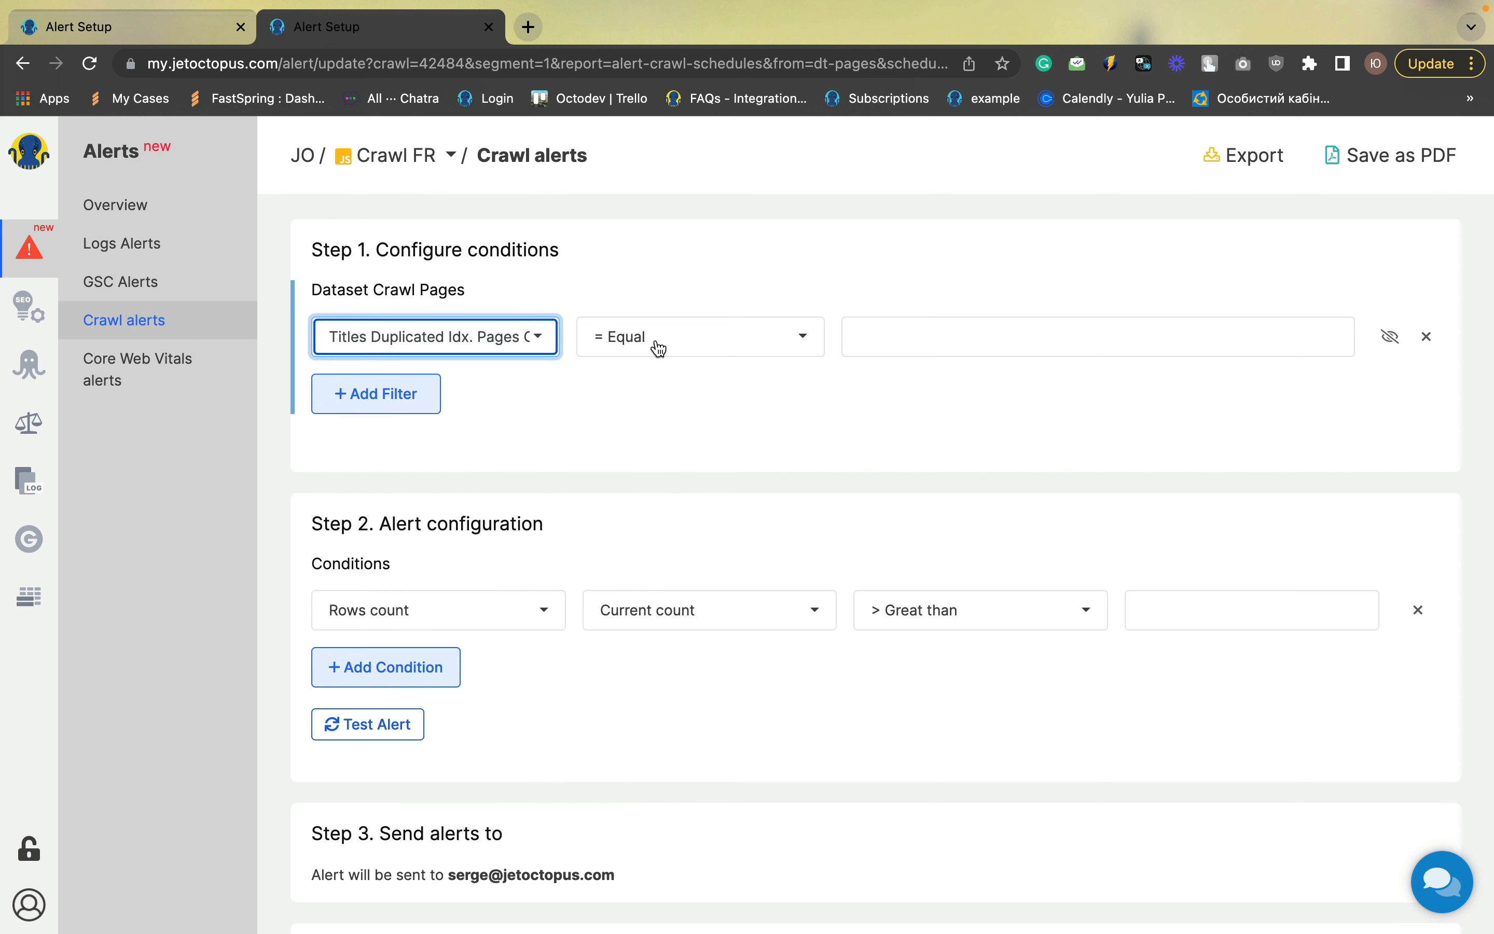
left_click(749, 355)
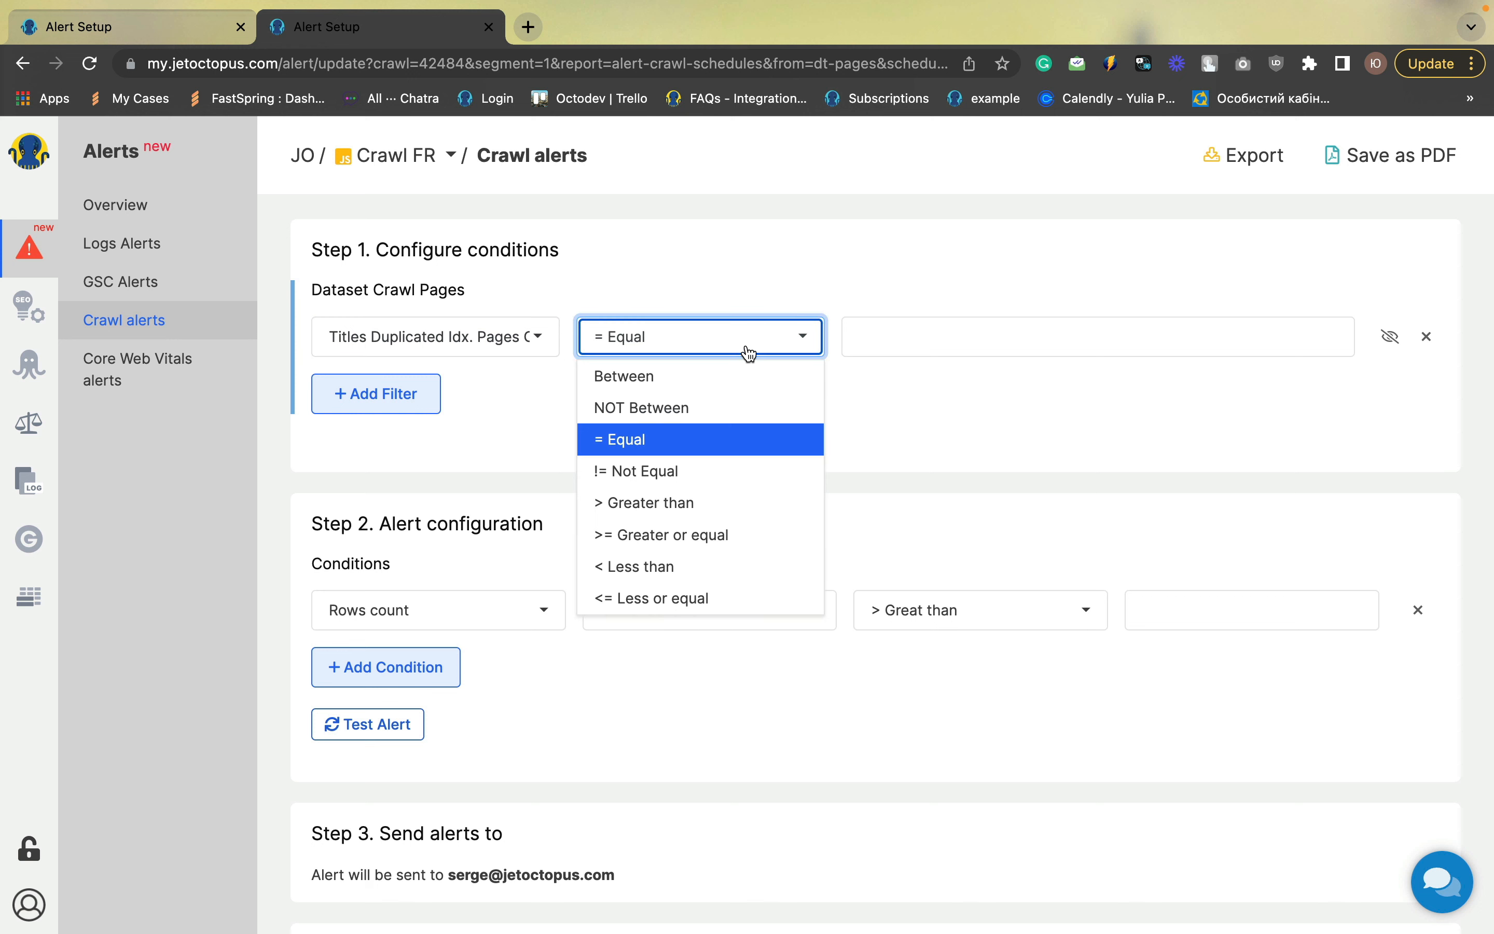
left_click(674, 514)
left_click(907, 319)
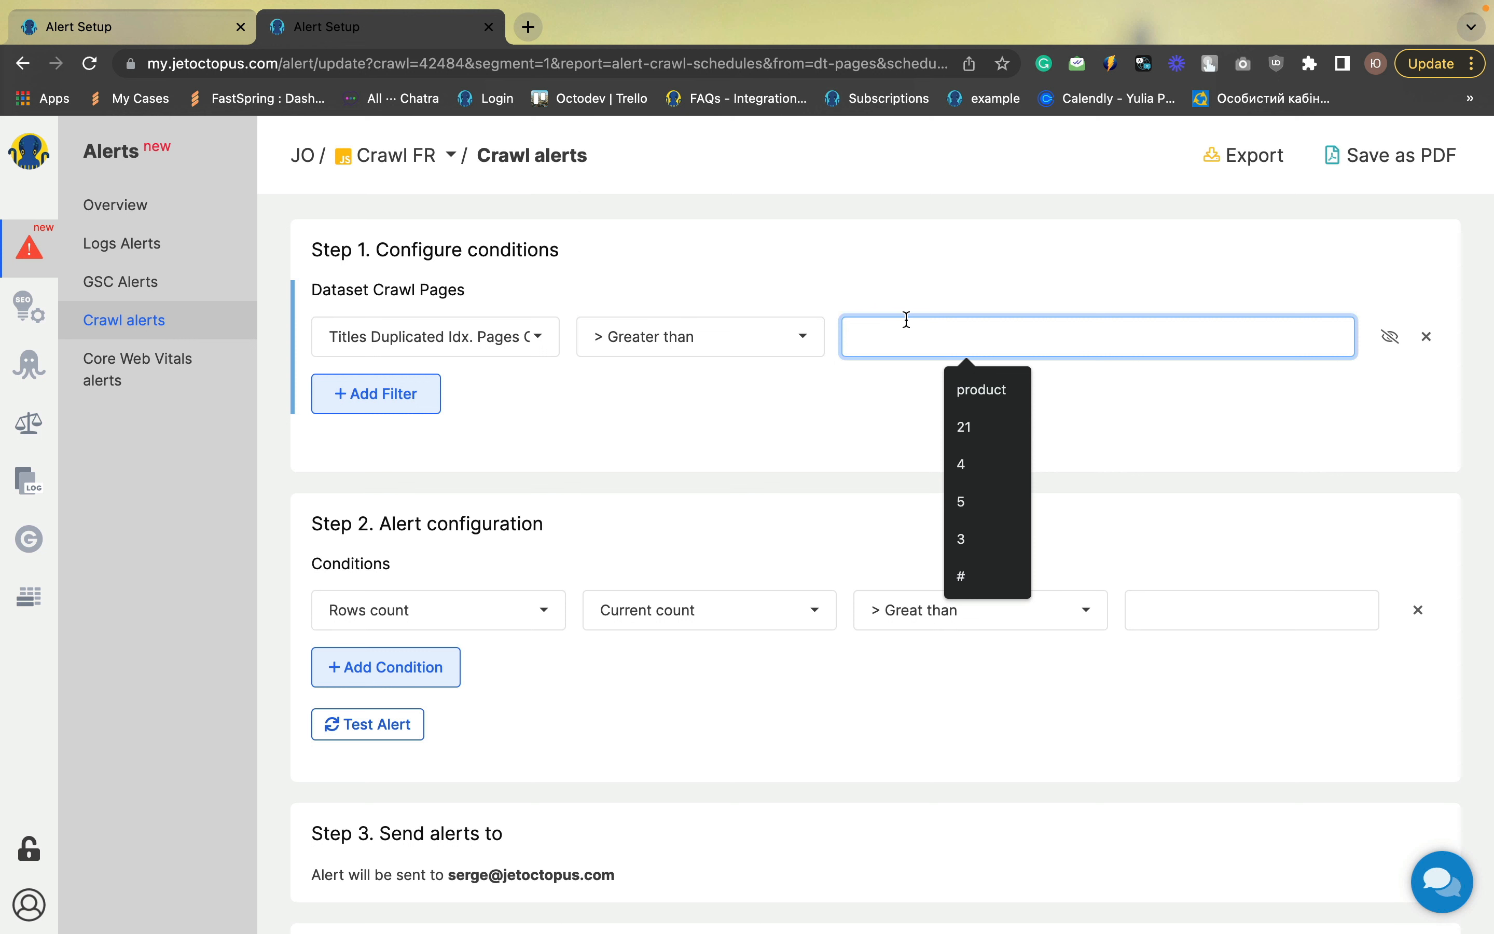
type("0")
left_click(682, 635)
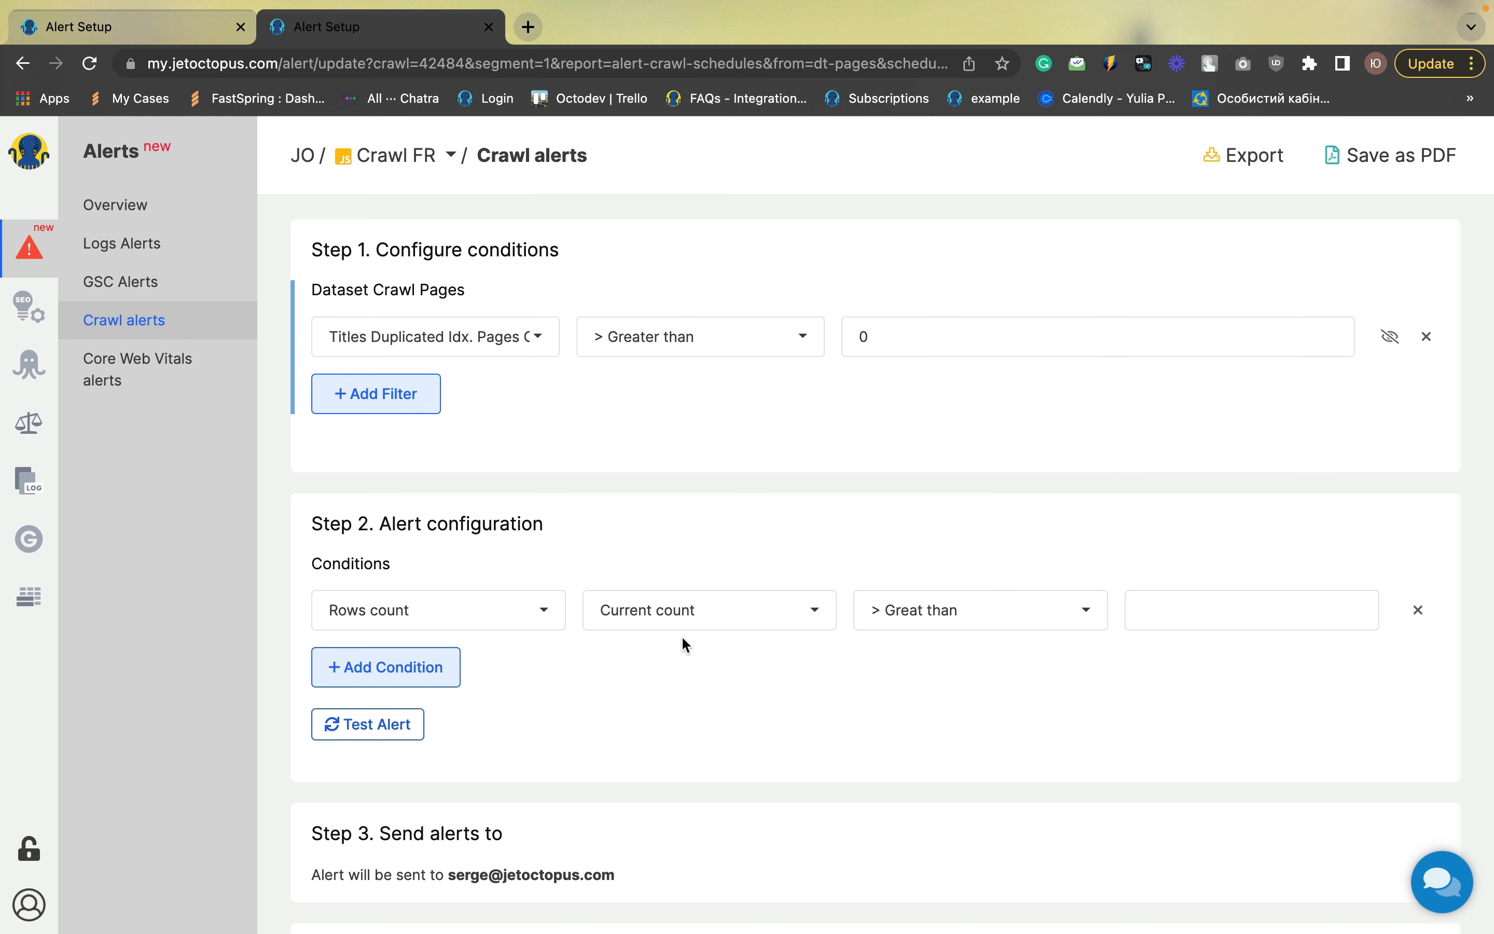
Set the condition to Current count, Increased more than %, with value 30
left_click(1154, 608)
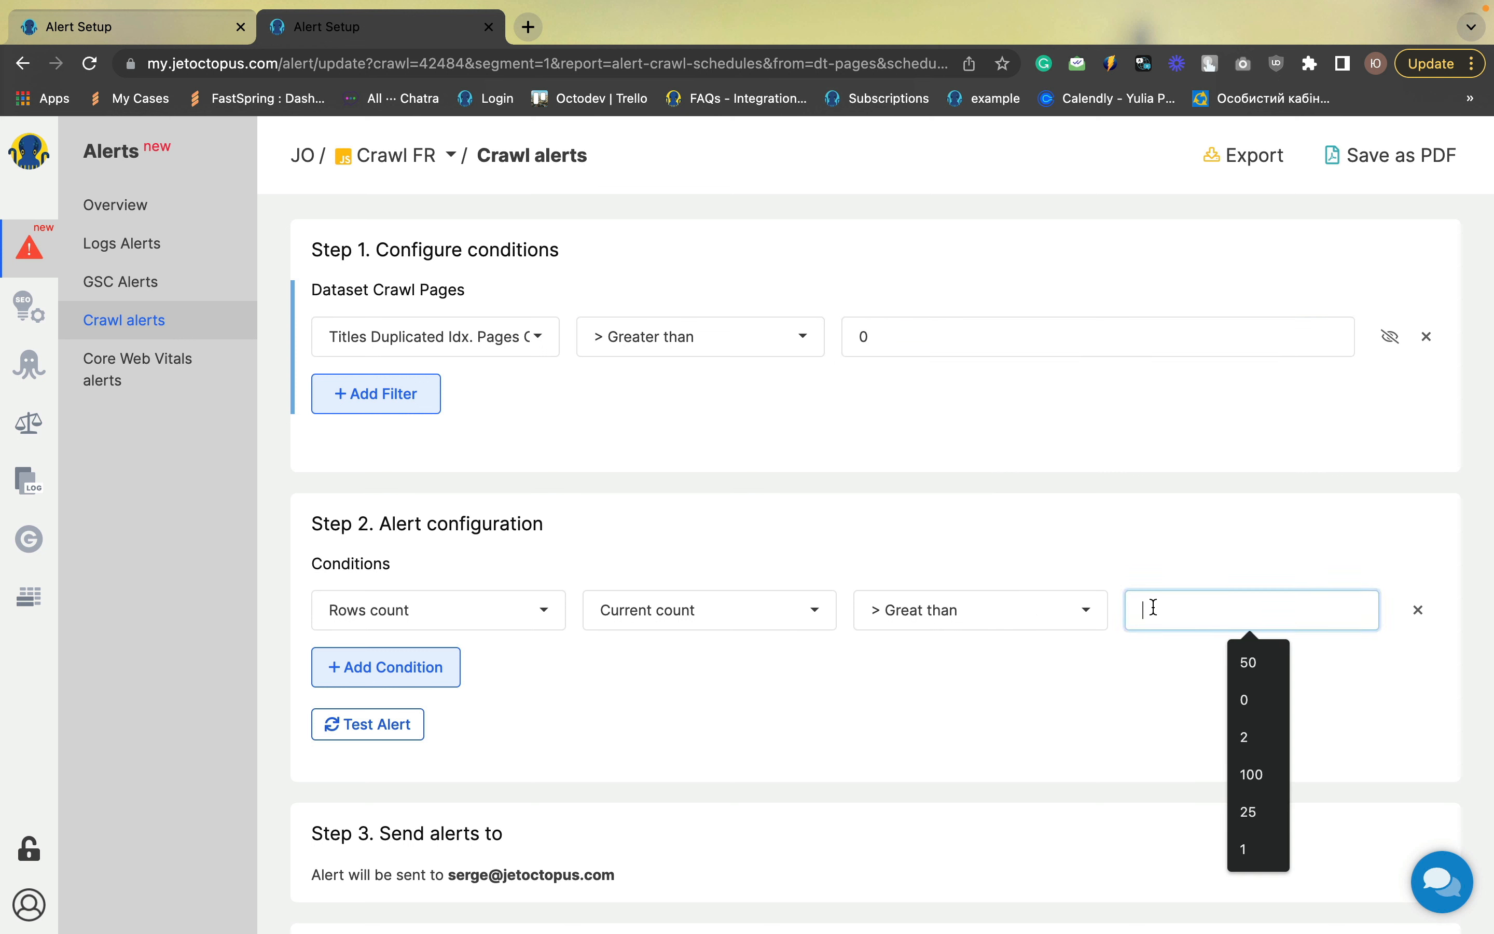
left_click(1015, 626)
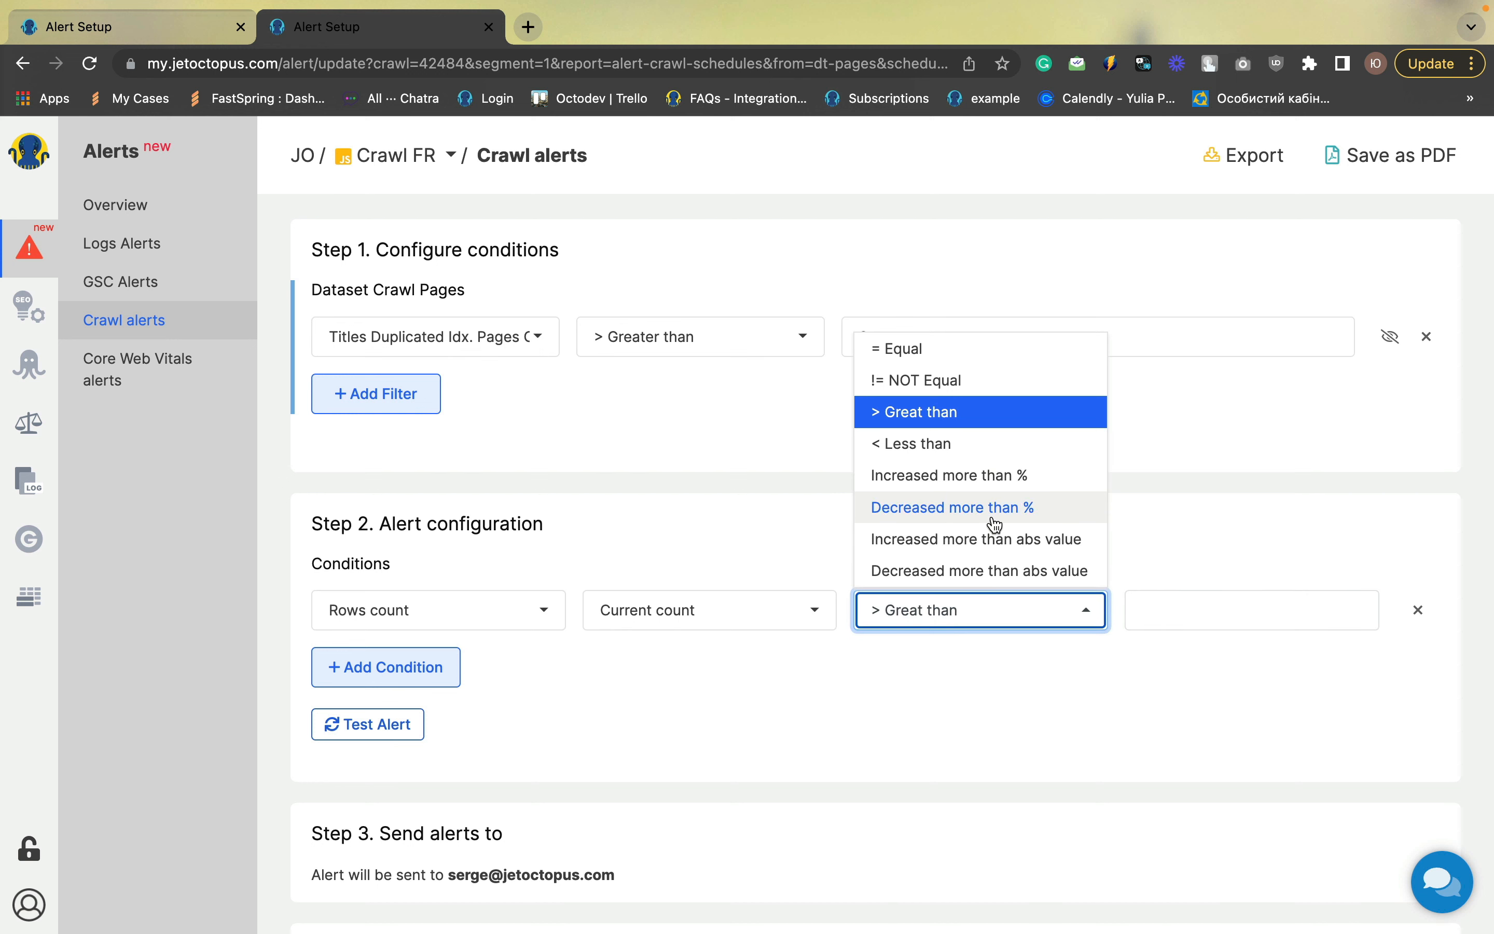
left_click(996, 485)
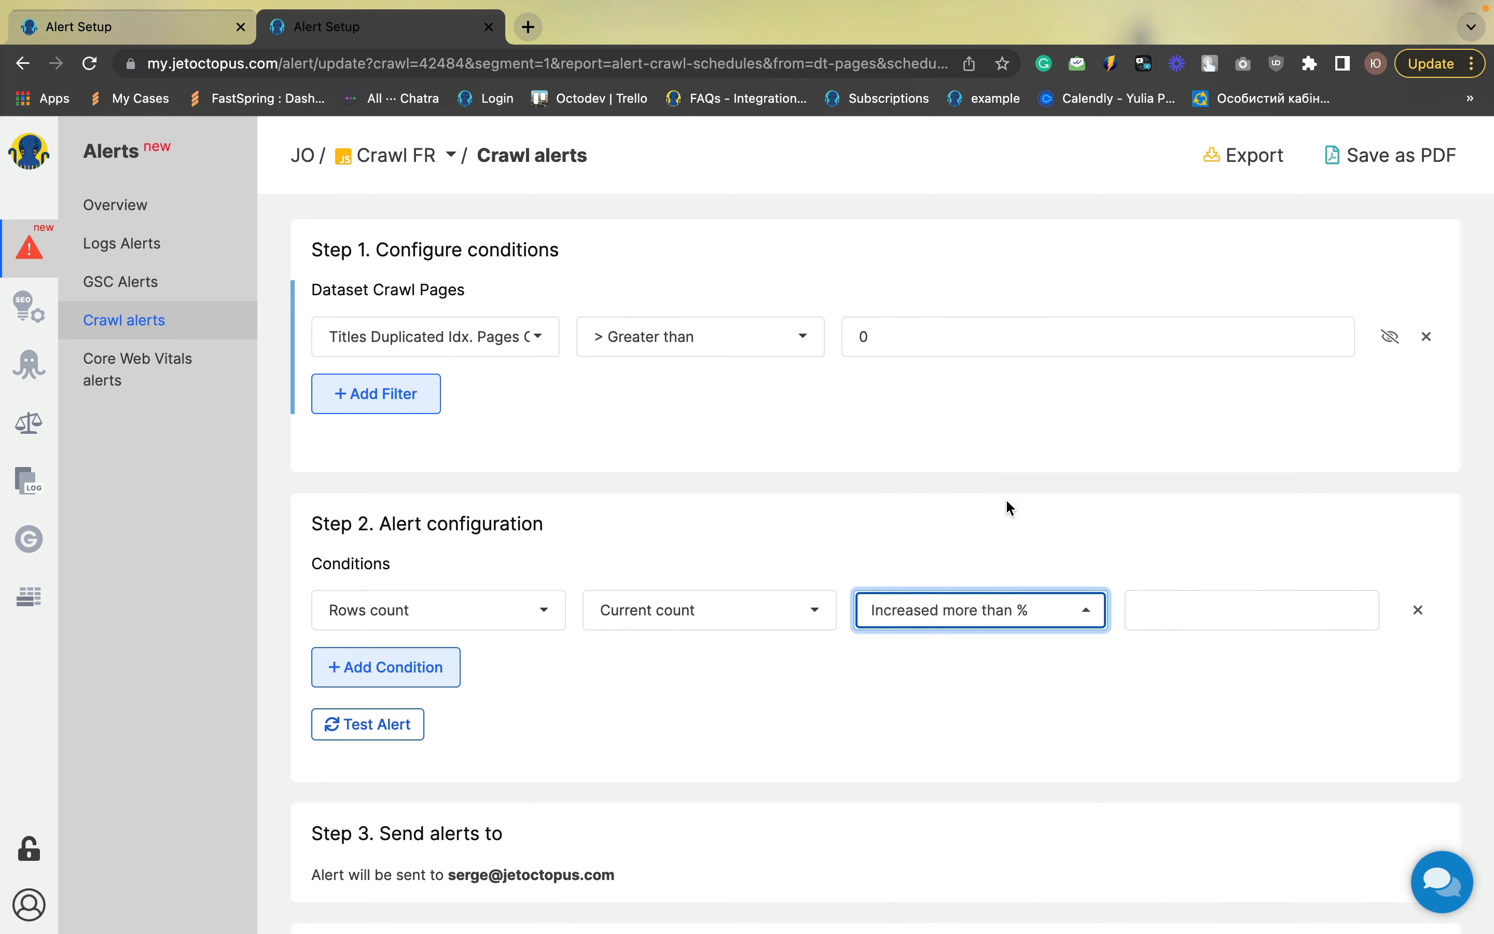
left_click(1162, 614)
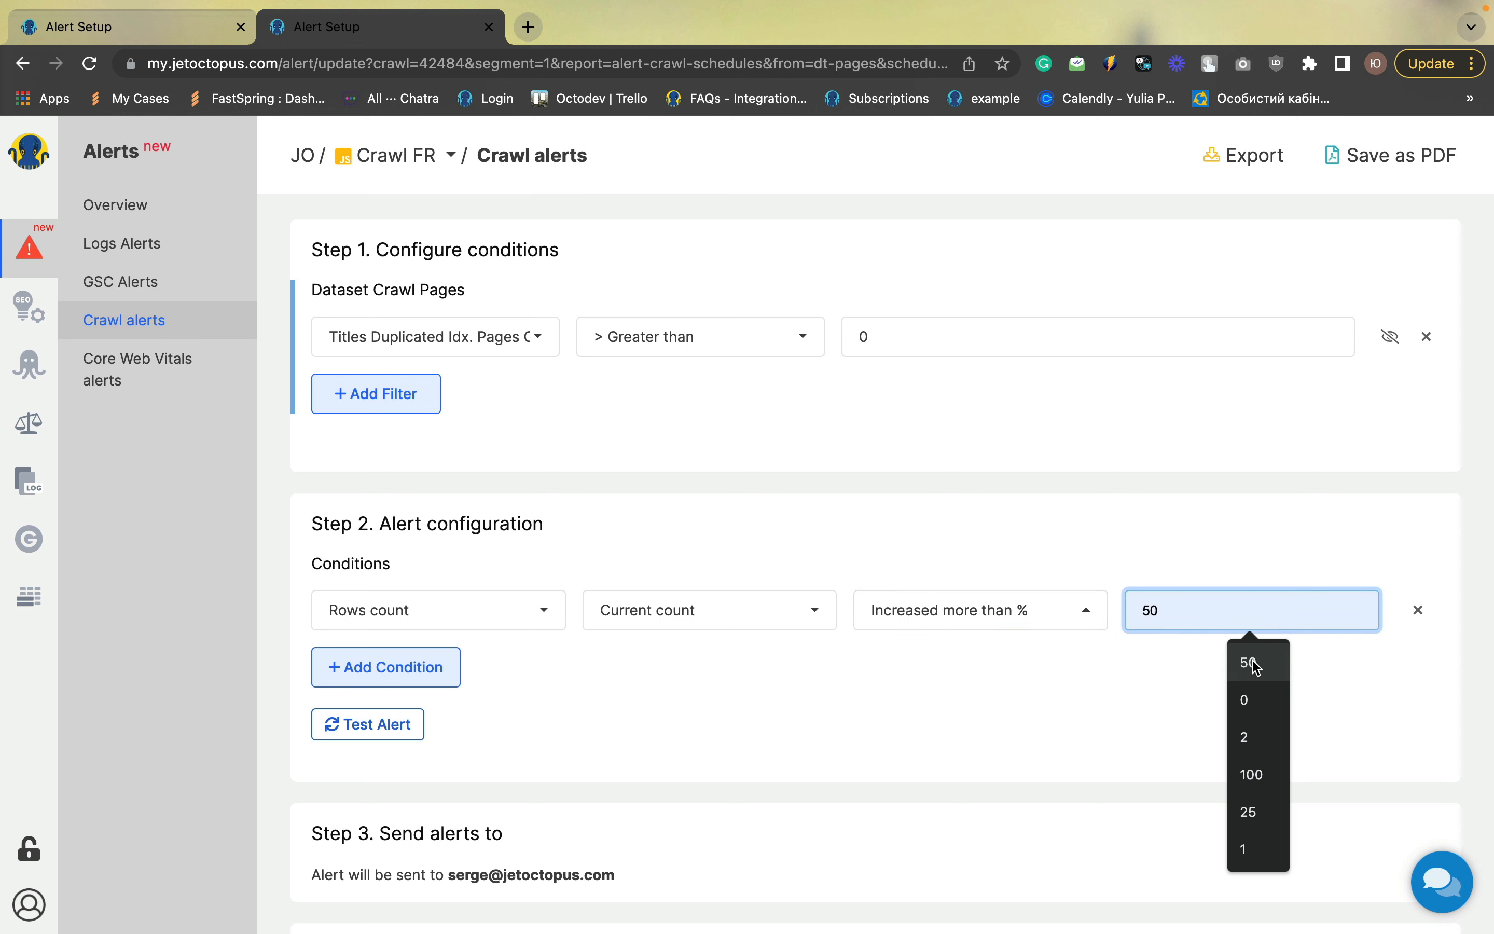
type("30")
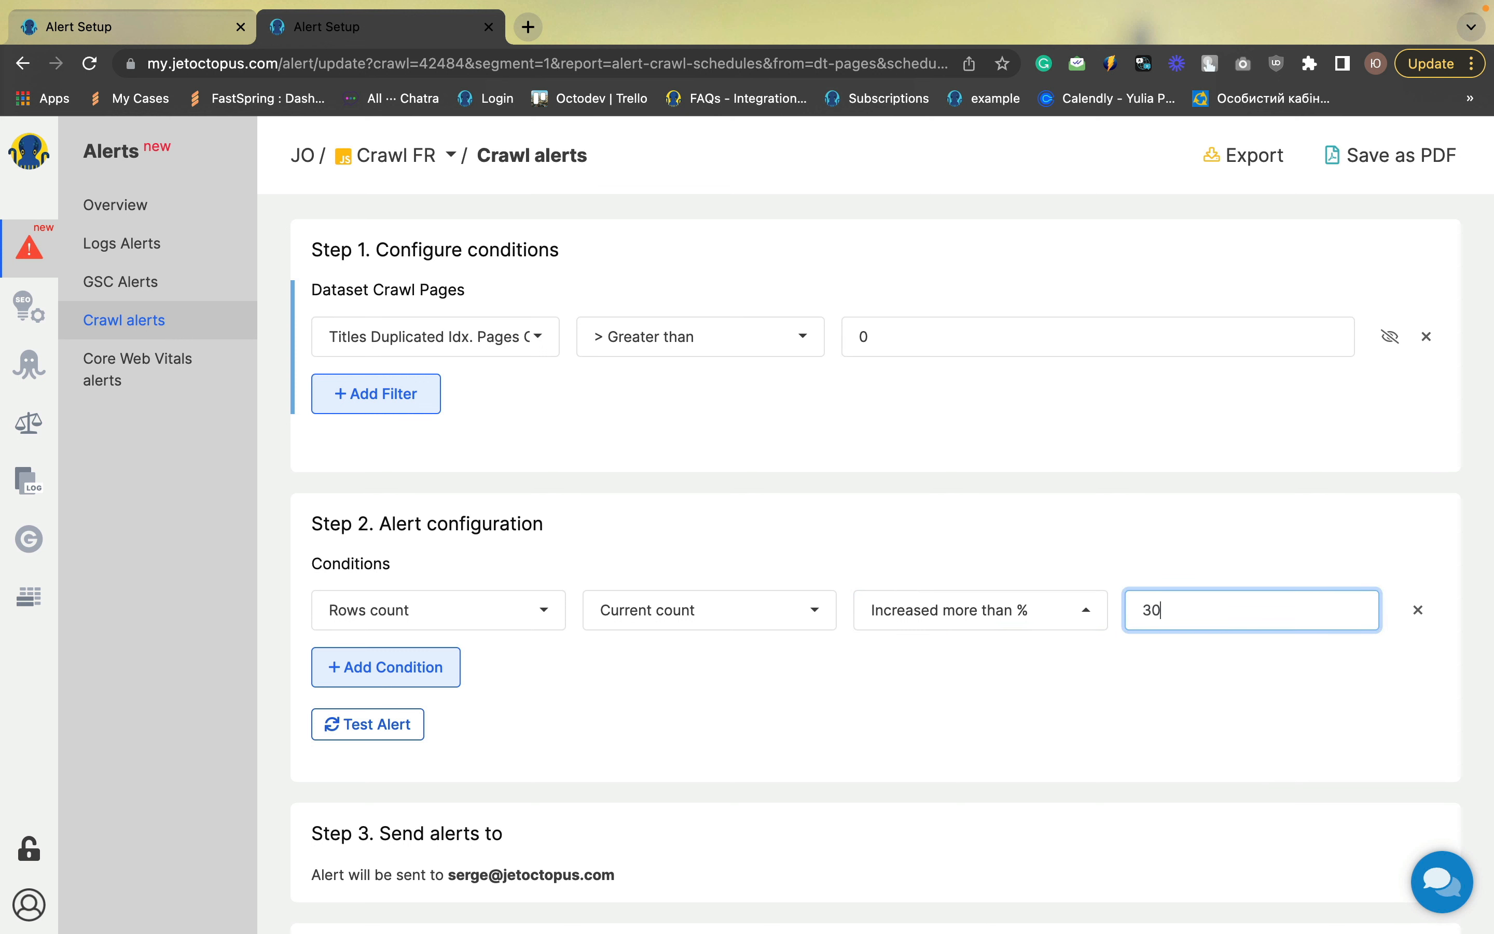
Add a second condition: Rows count, Current count, Increased more than abs value, with value 500
left_click(404, 667)
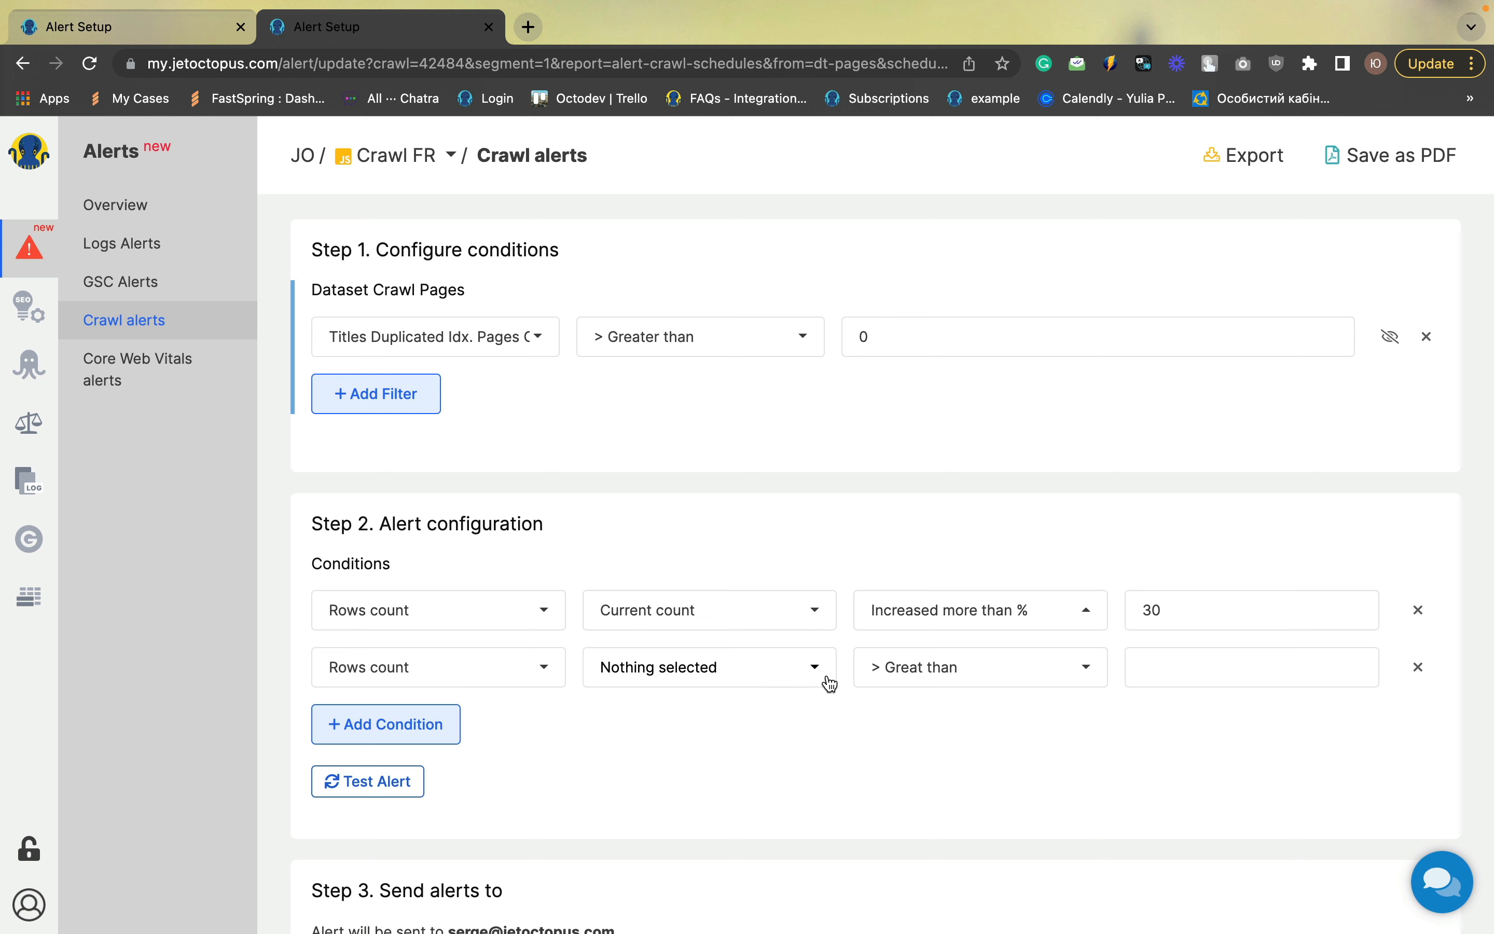
left_click(741, 681)
left_click(726, 709)
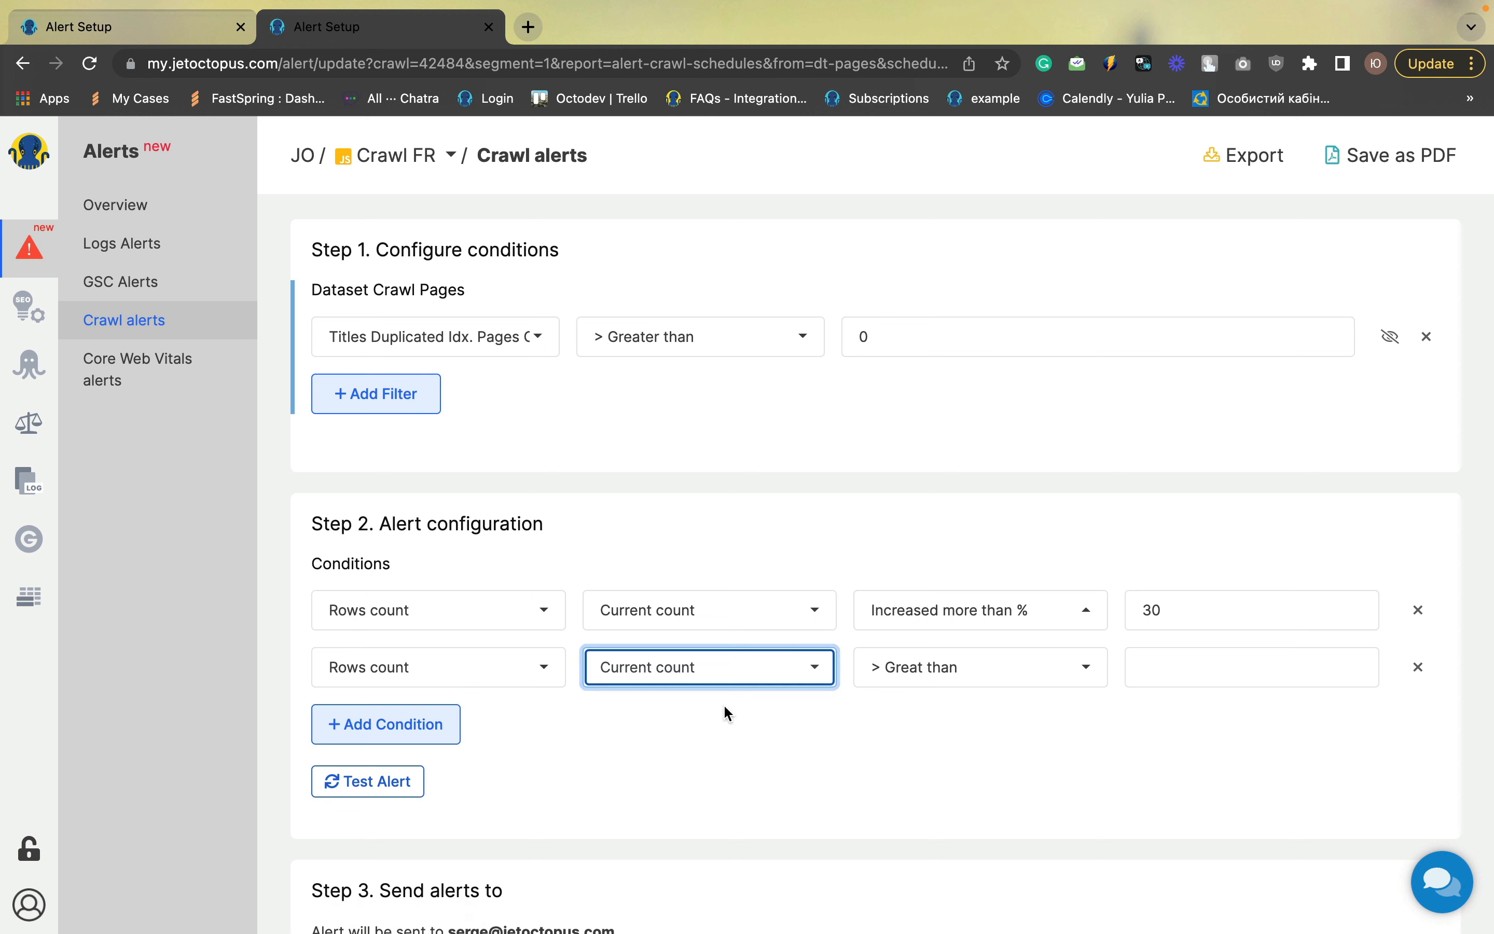
left_click(922, 669)
scroll(944, 556, "down", 2)
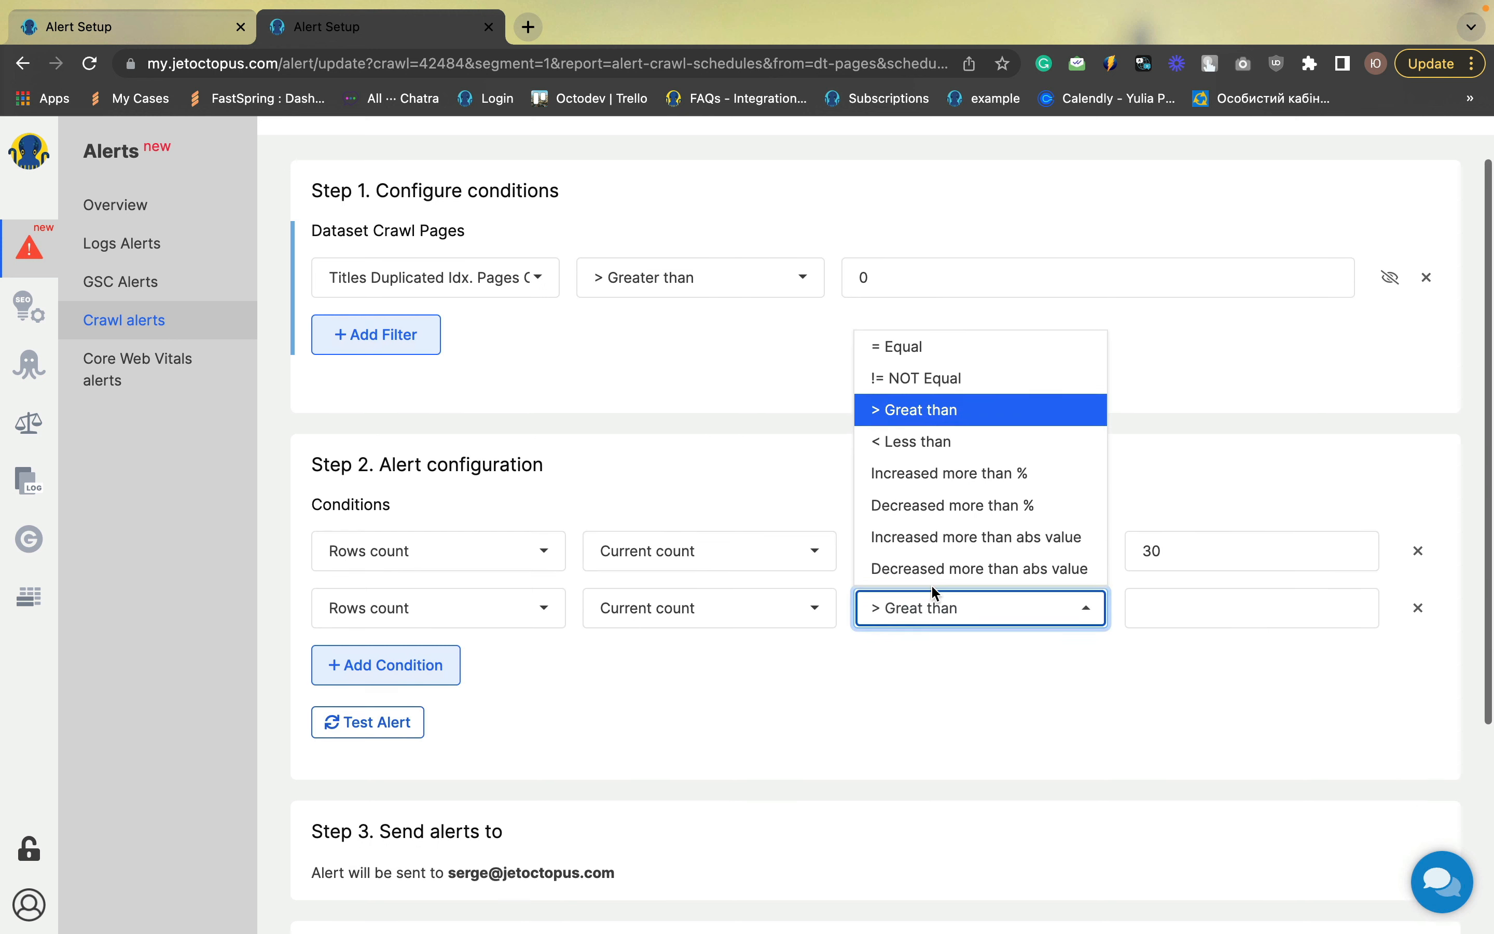
left_click(951, 530)
left_click(1152, 594)
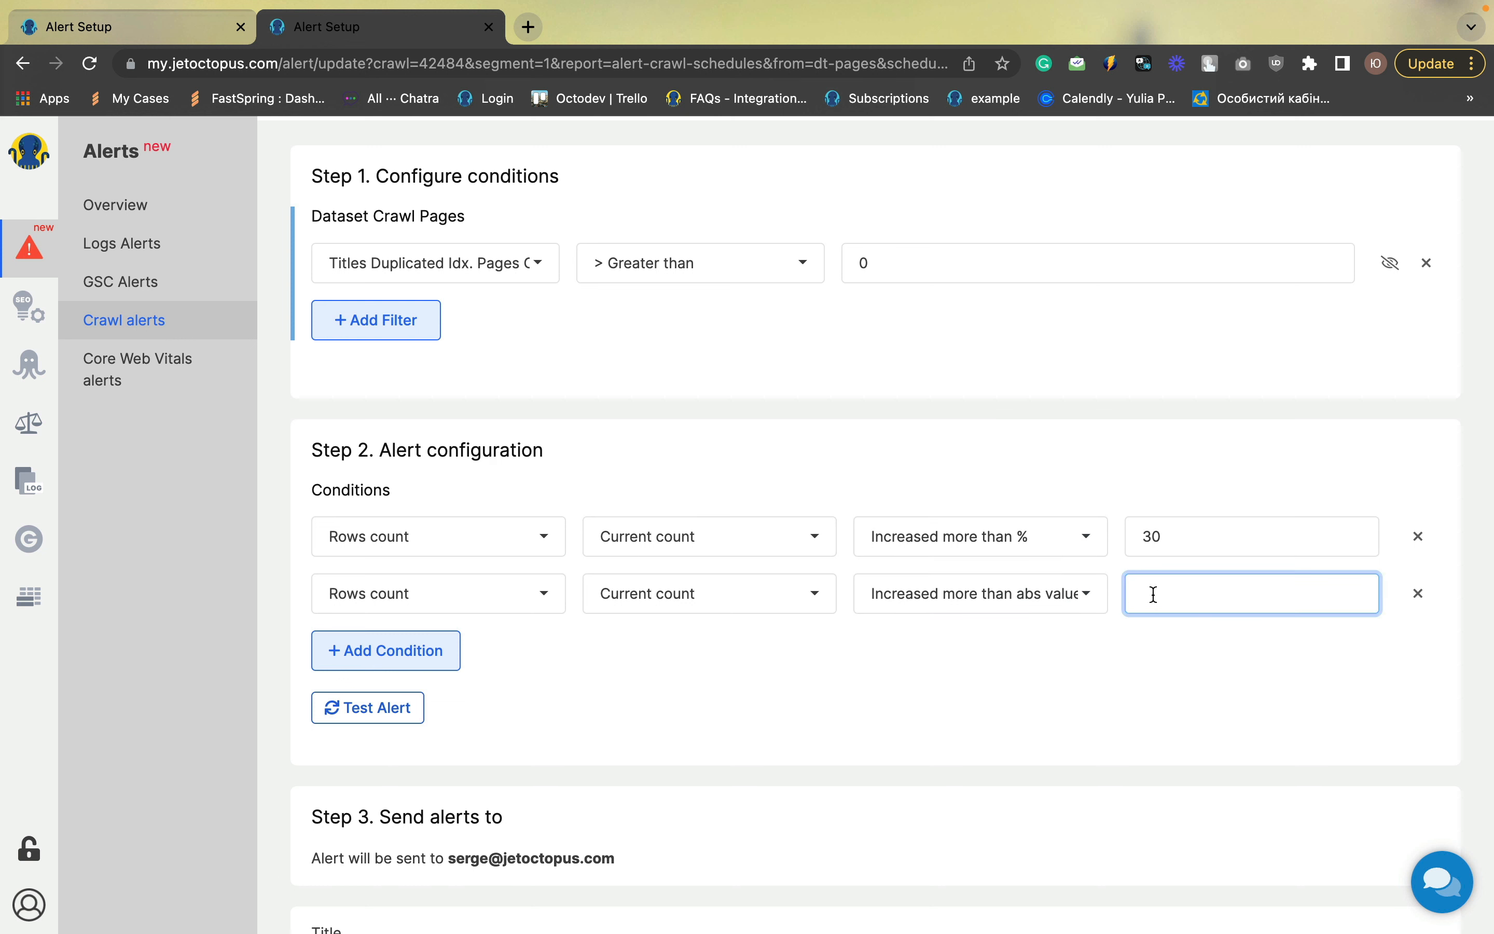
type("500")
left_click(1104, 675)
Title the alert "Title duplications increase" and save it
scroll(1104, 675, "down", 1)
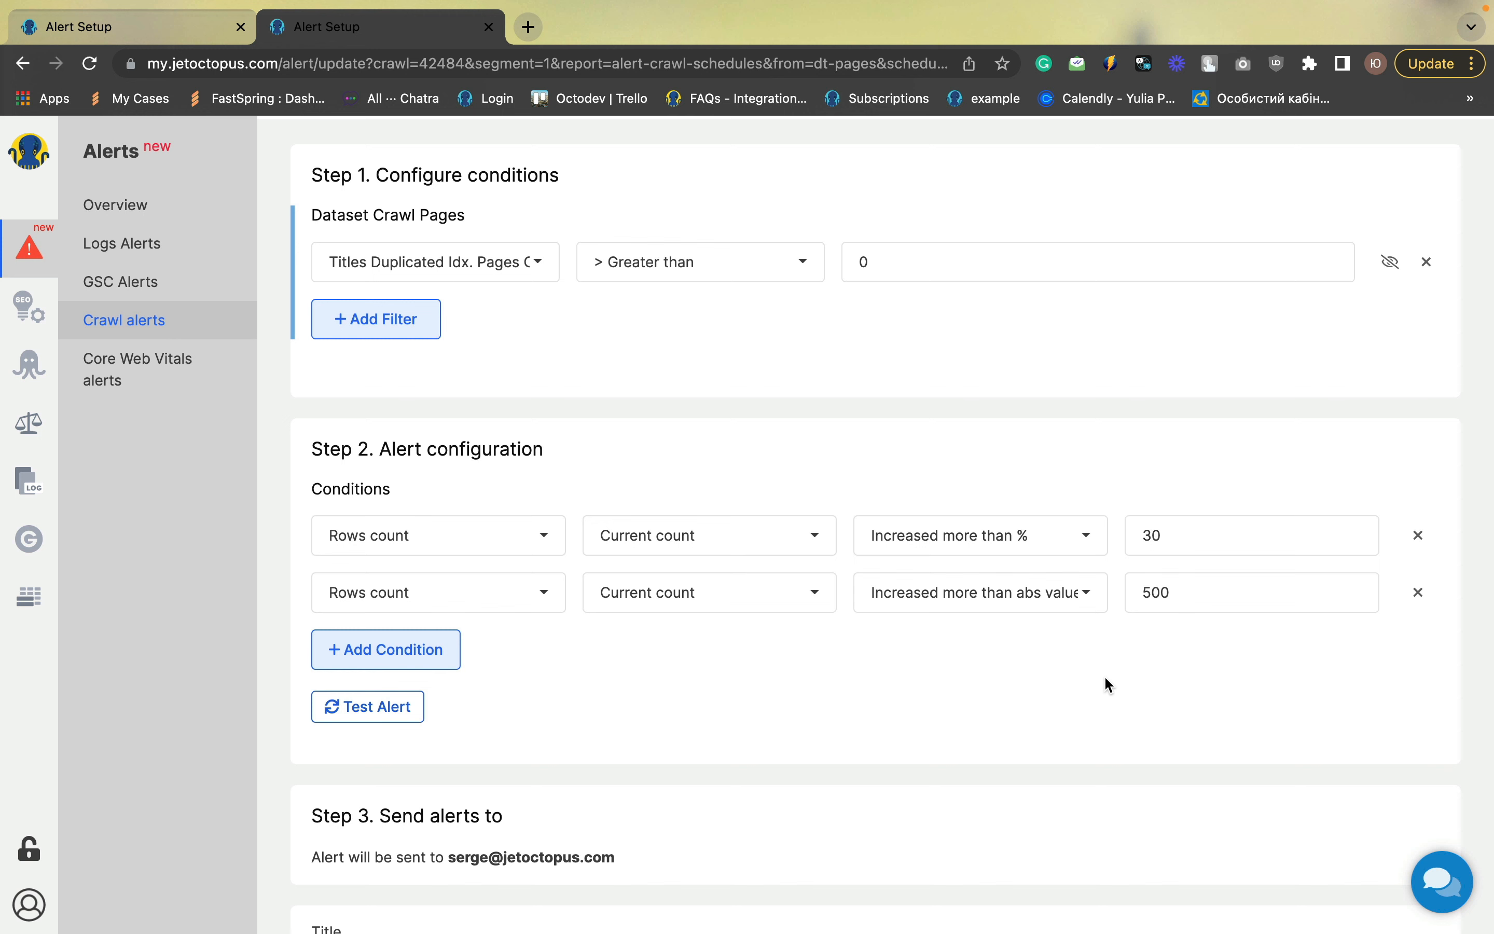
scroll(1105, 675, "down", 3)
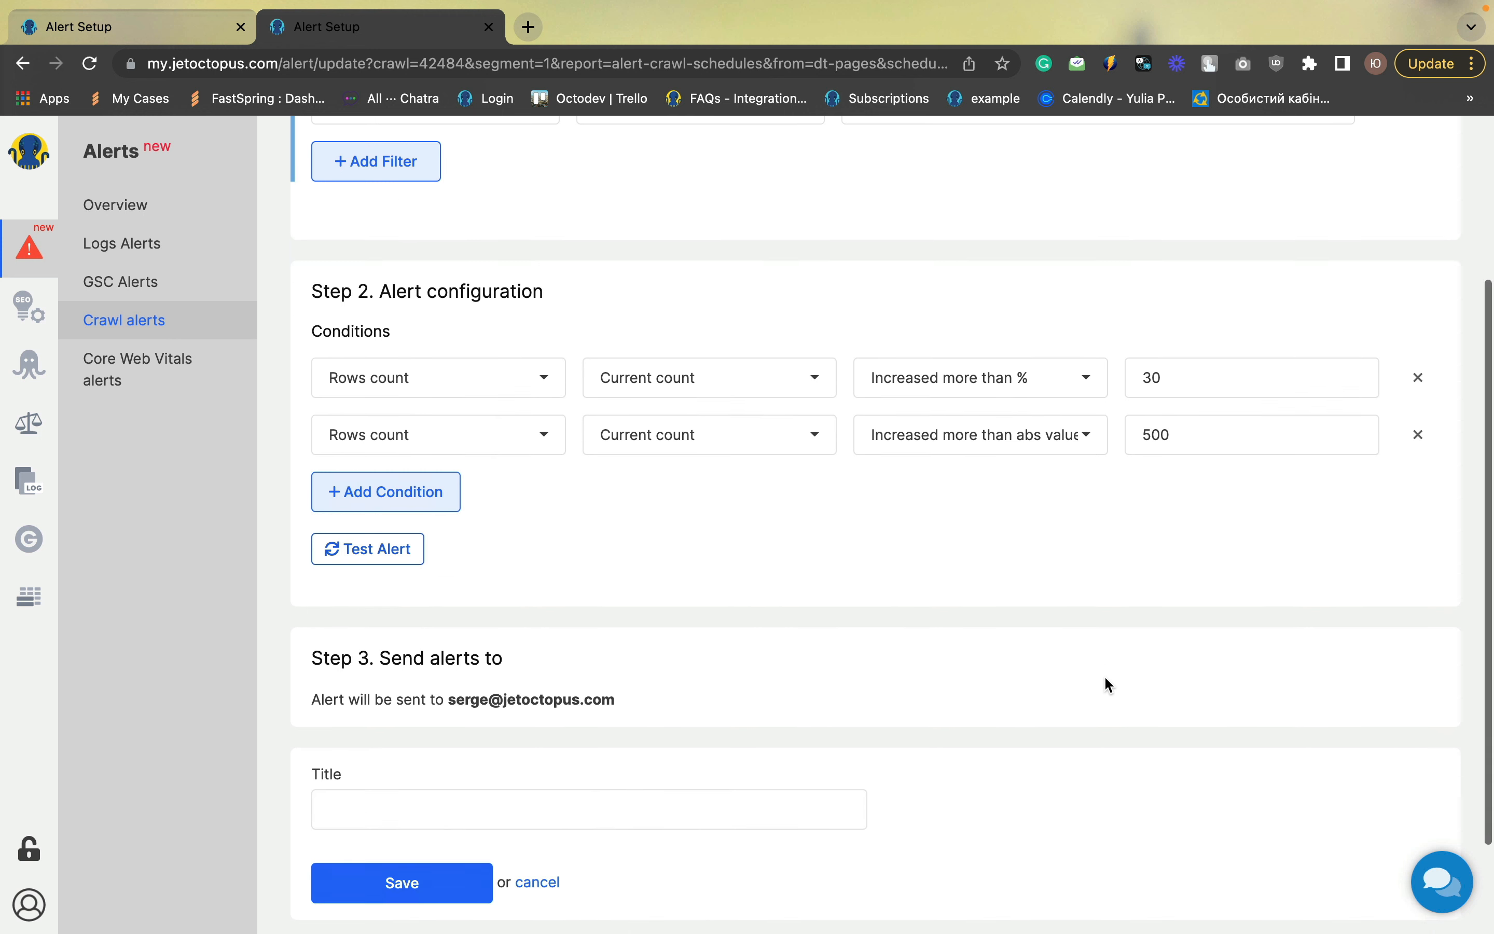
left_click(397, 777)
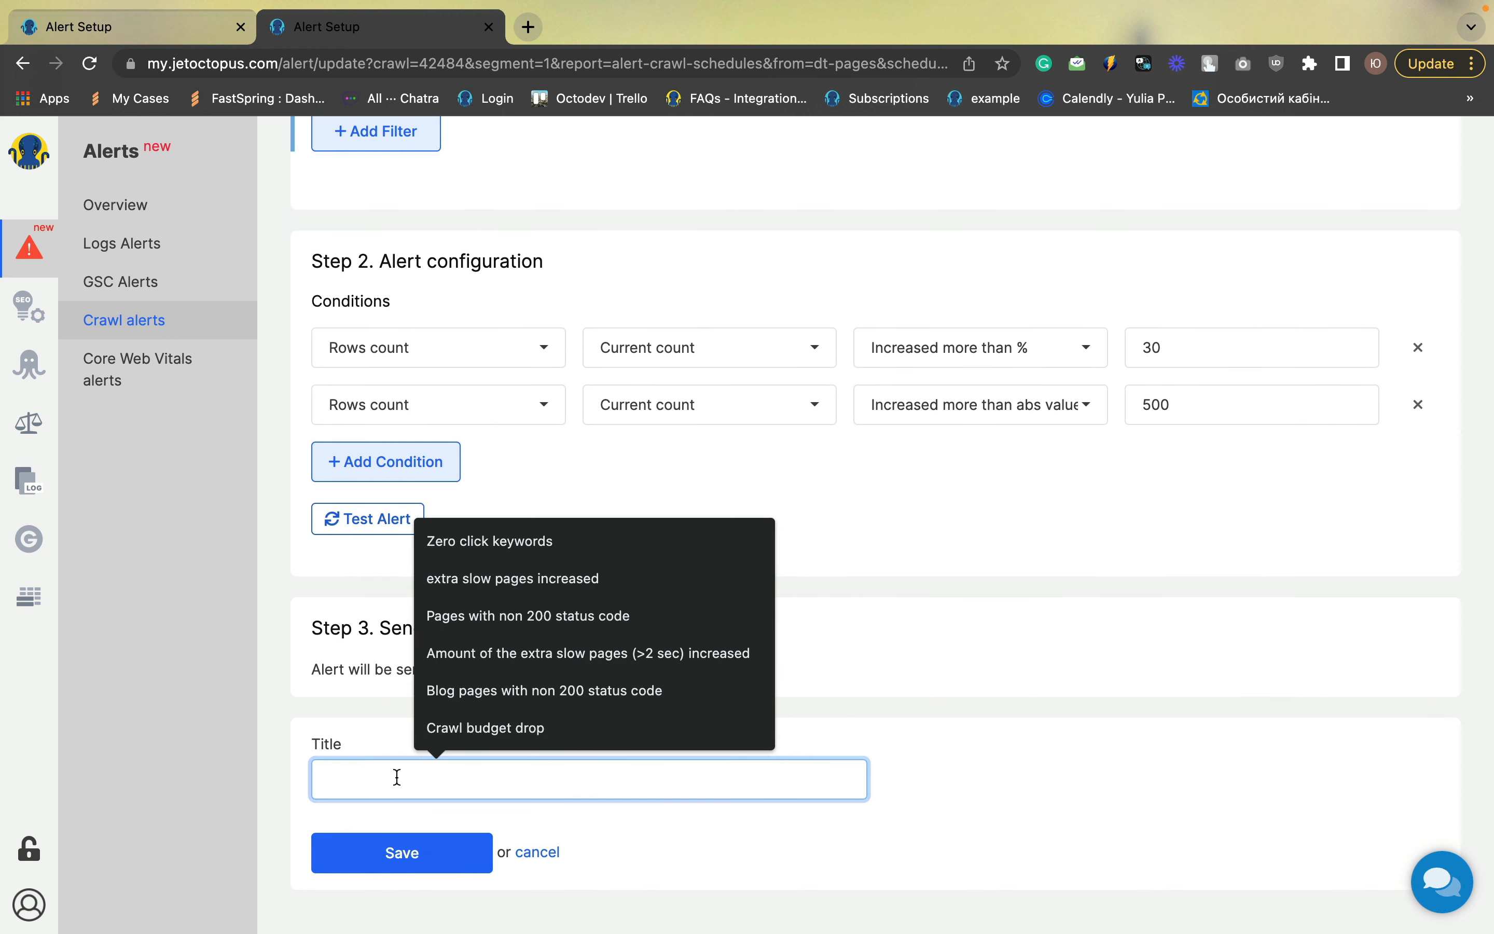
type("Titl")
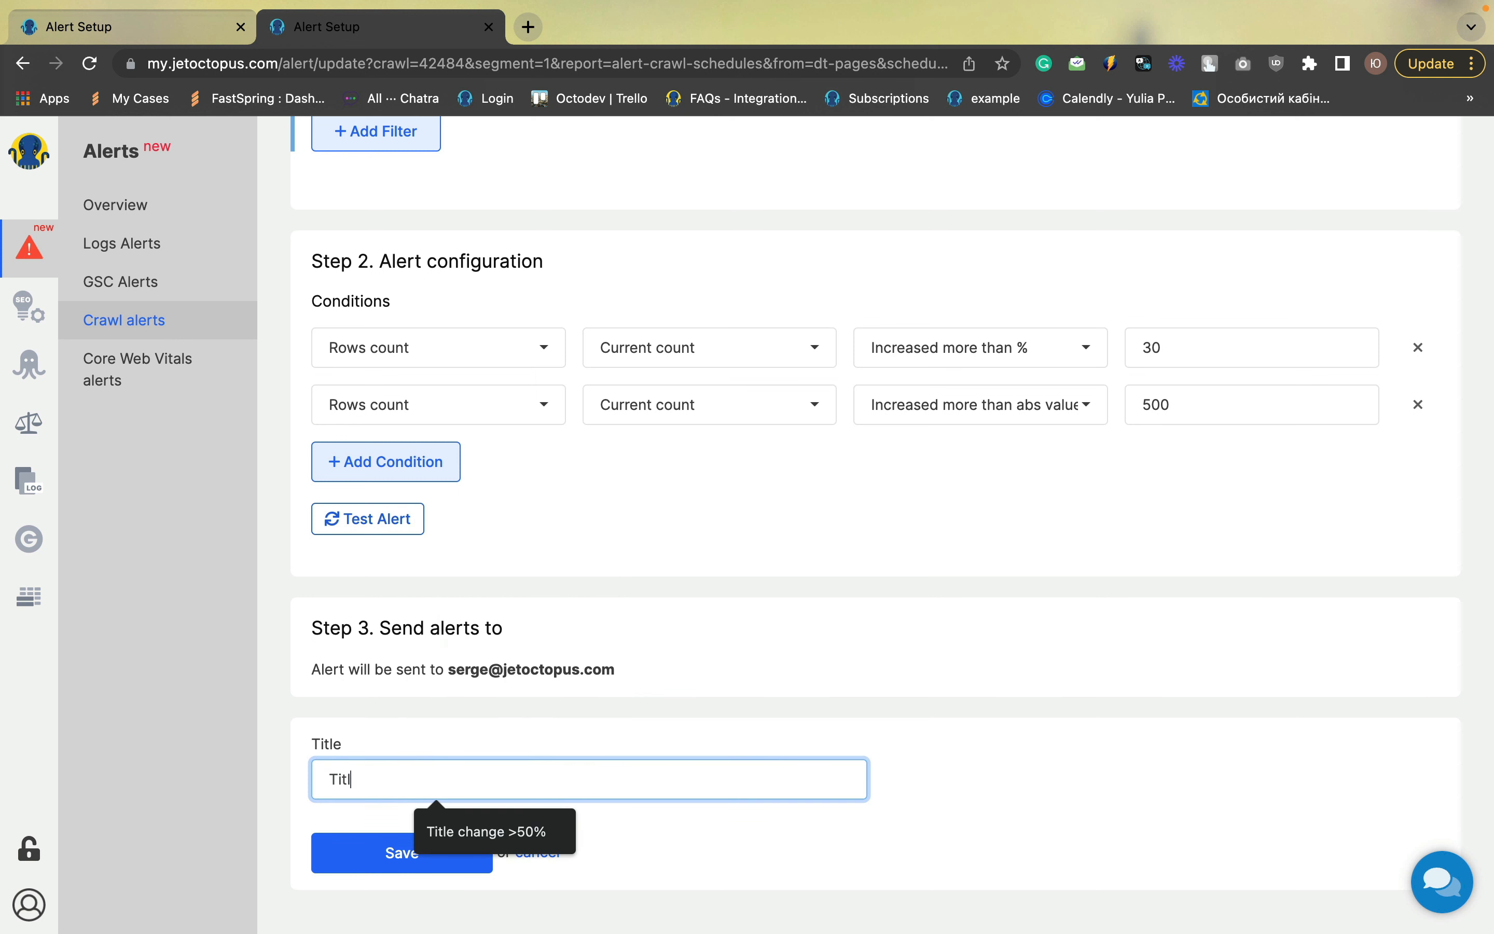
type("e duplo")
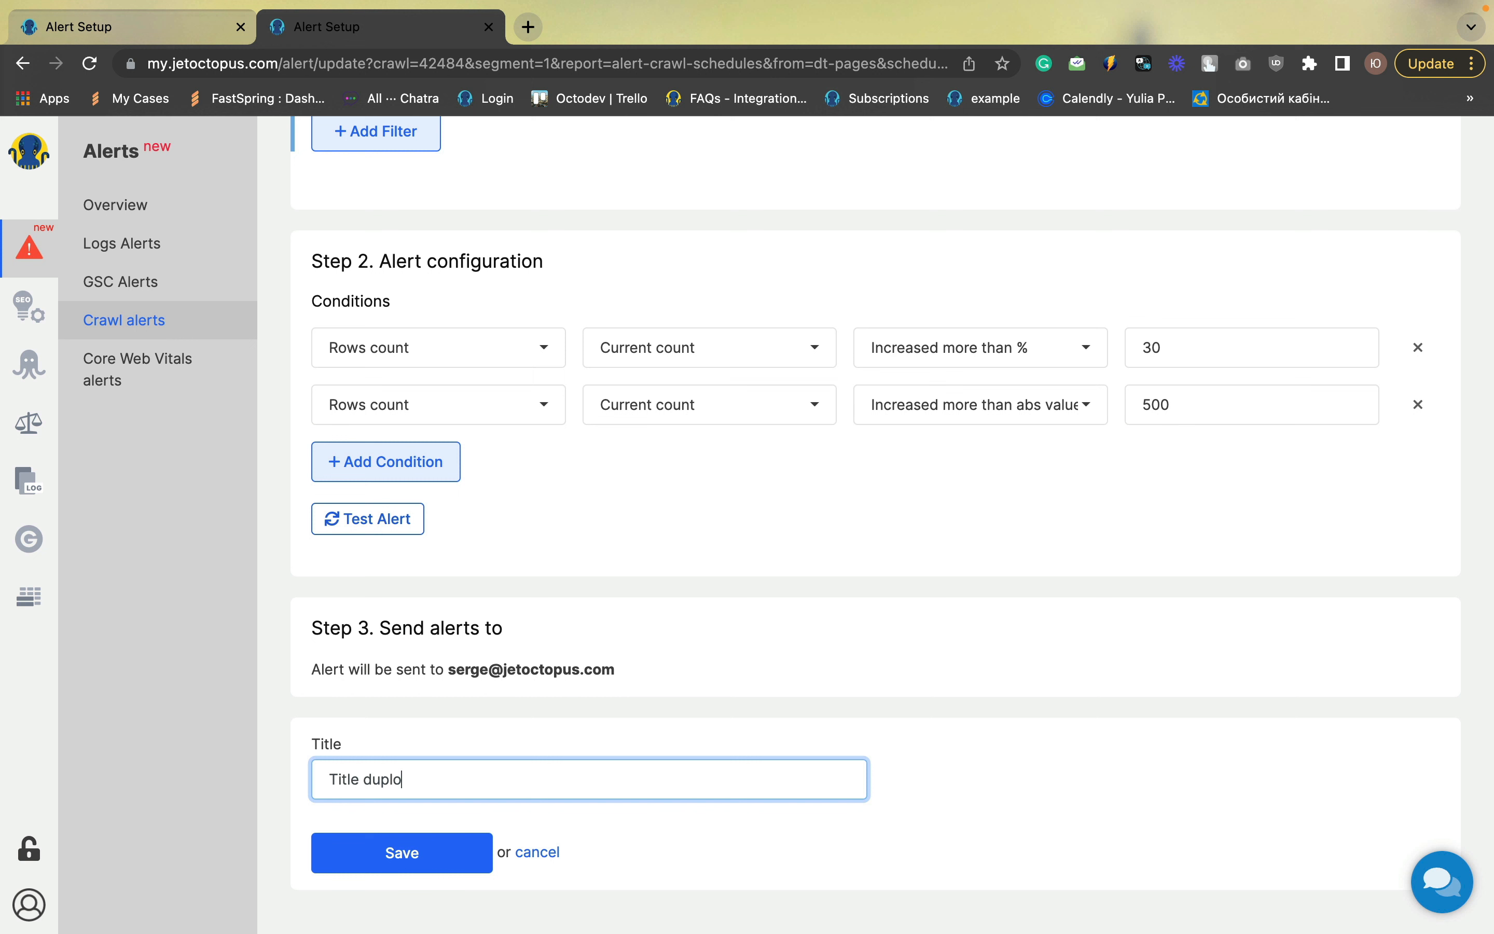
key("BackSpace")
type("ications increase")
left_click(407, 856)
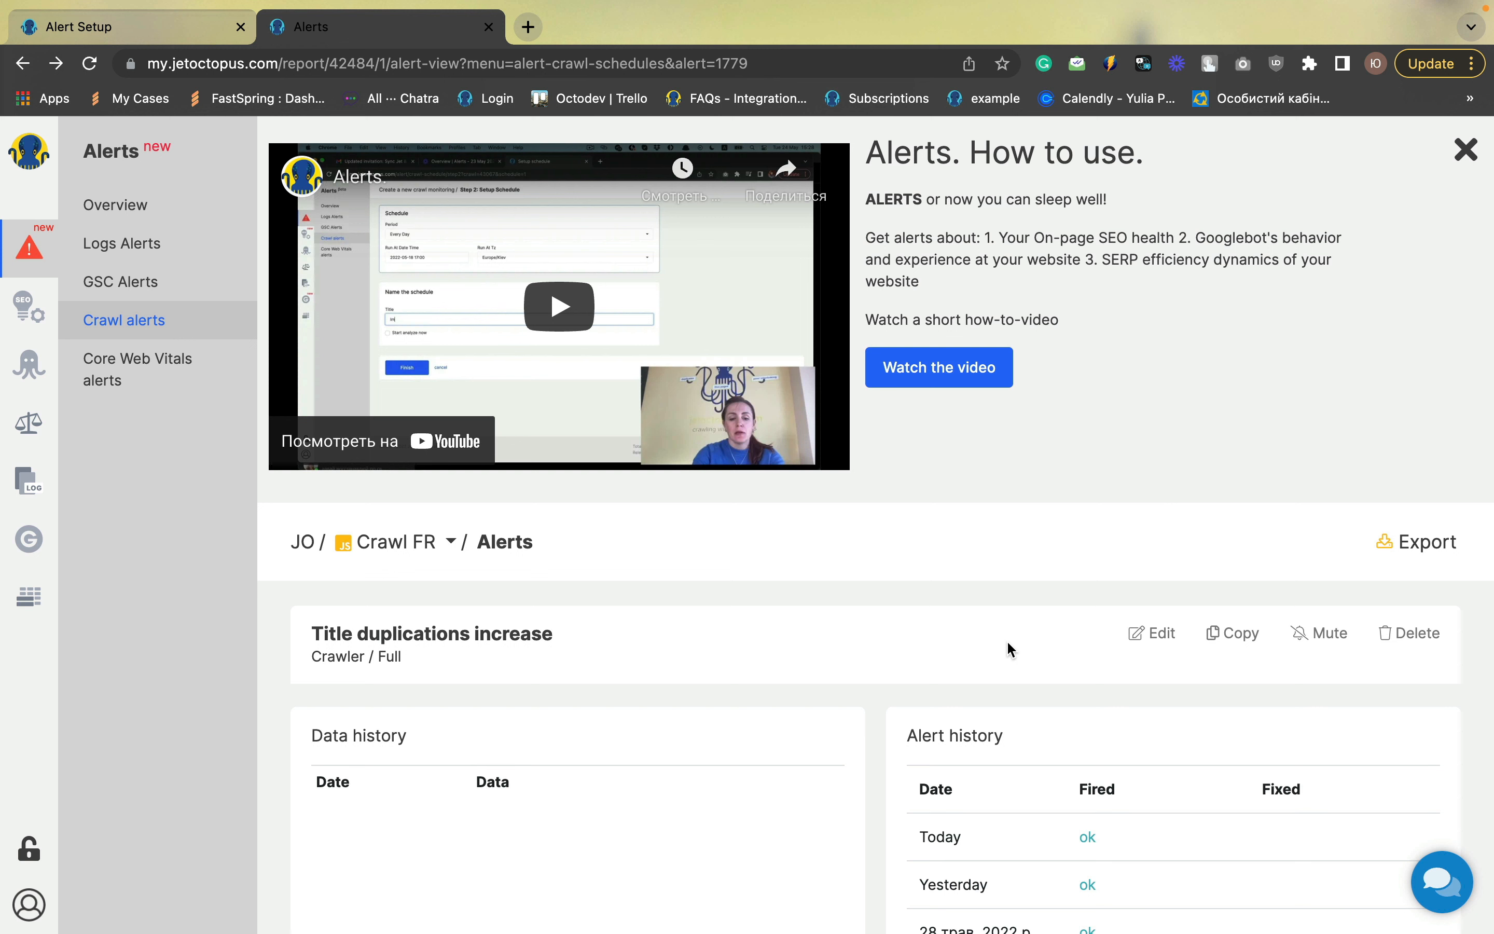
Copy the saved alert and change its filter to Meta Description Duplicated Count greater than 0
left_click(1228, 639)
left_click(520, 346)
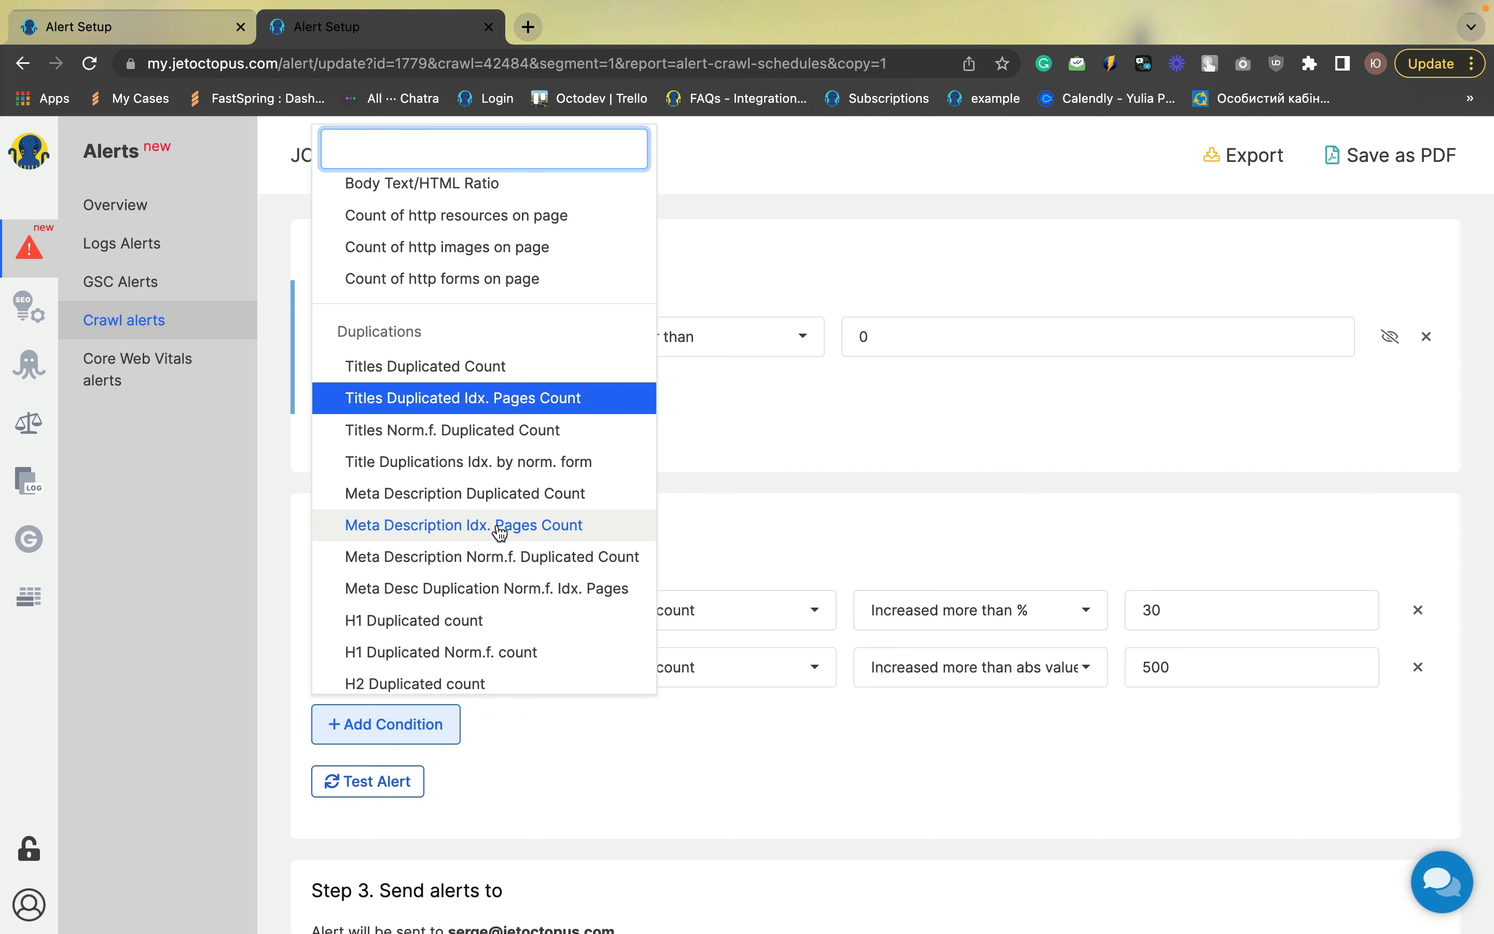
left_click(500, 500)
left_click(897, 328)
left_click(744, 341)
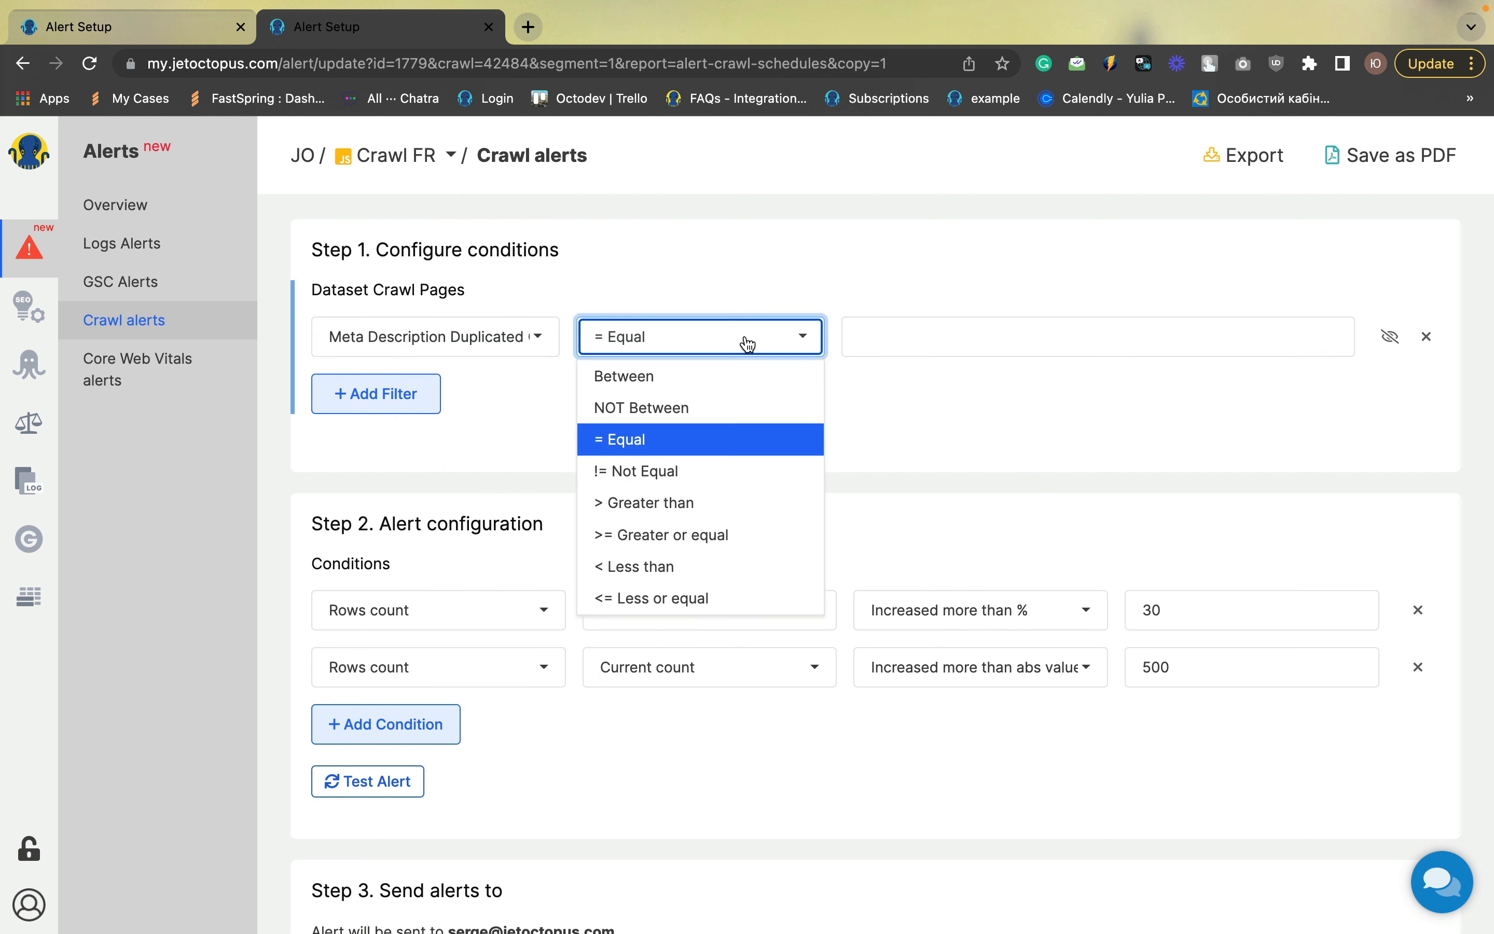
left_click(667, 504)
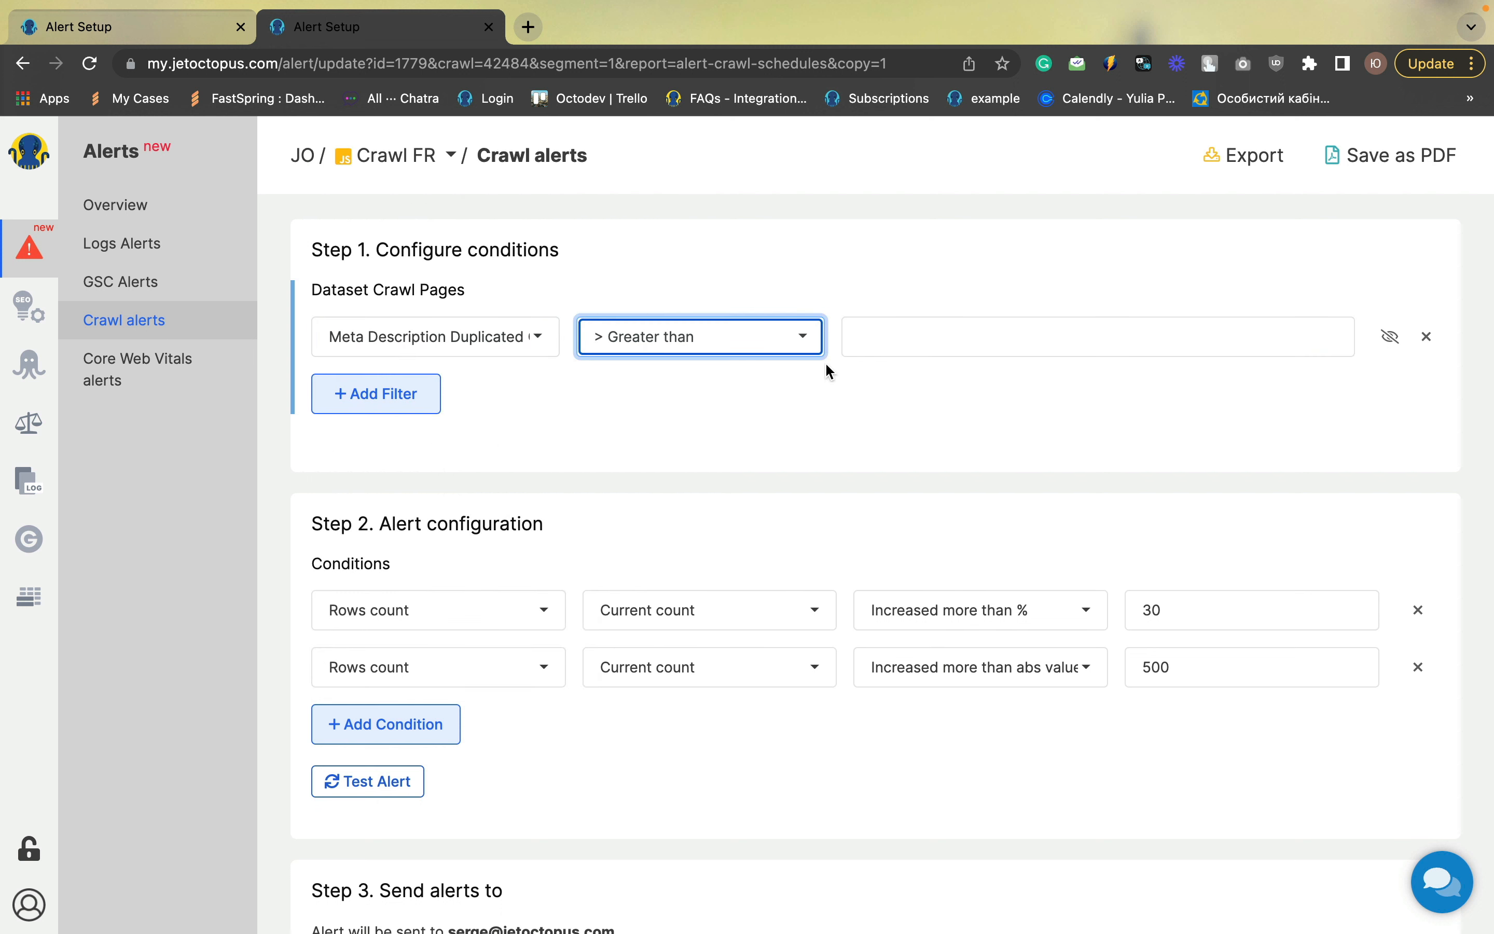
left_click(884, 340)
type("0")
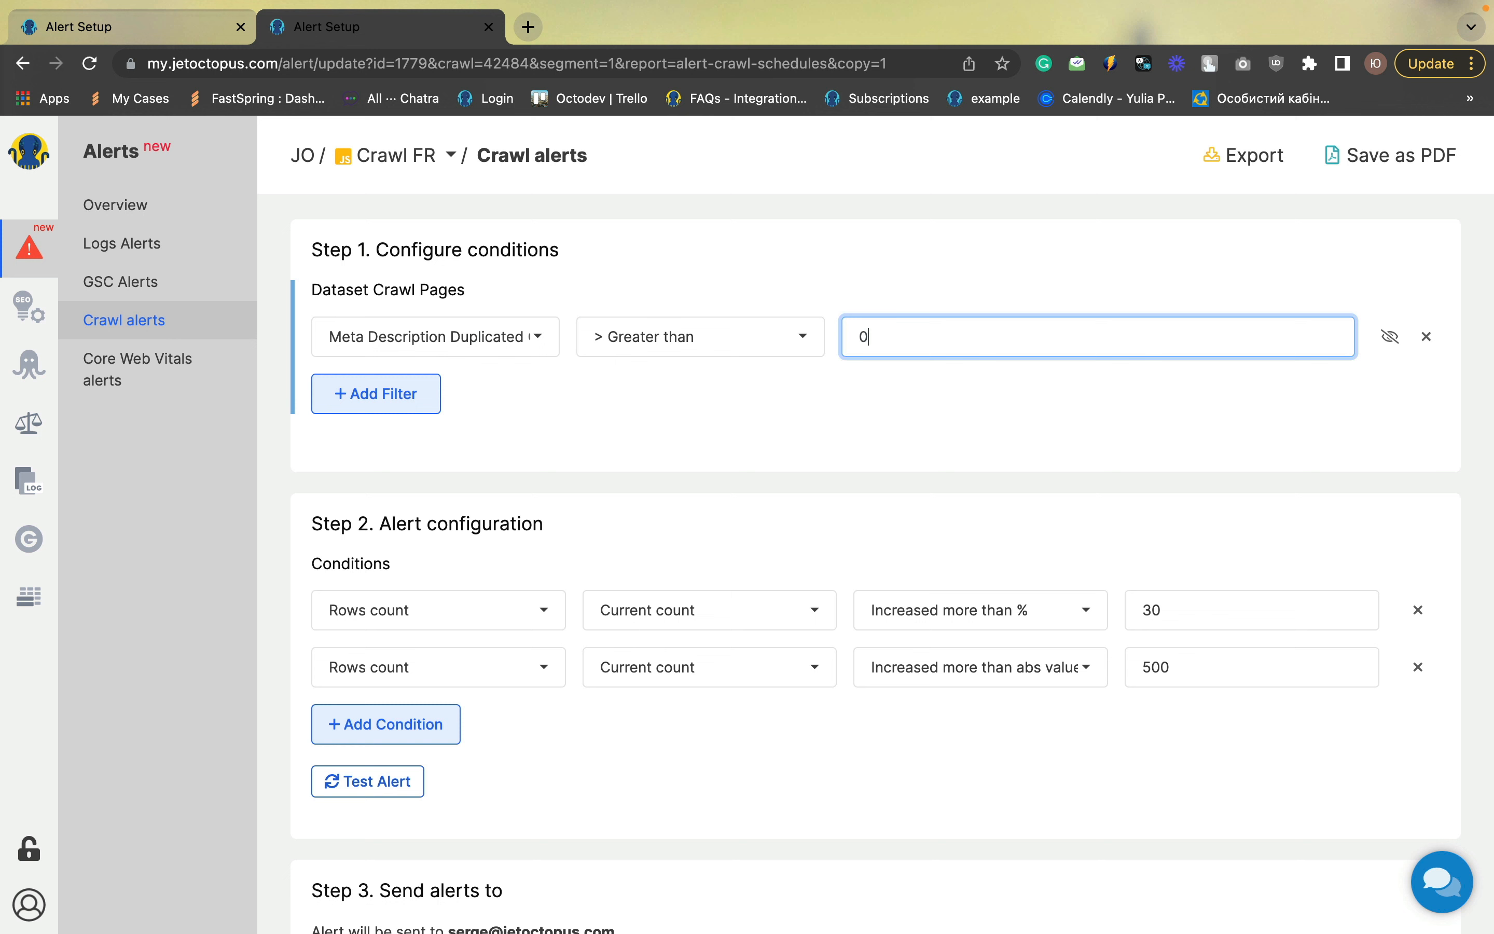
left_click(894, 405)
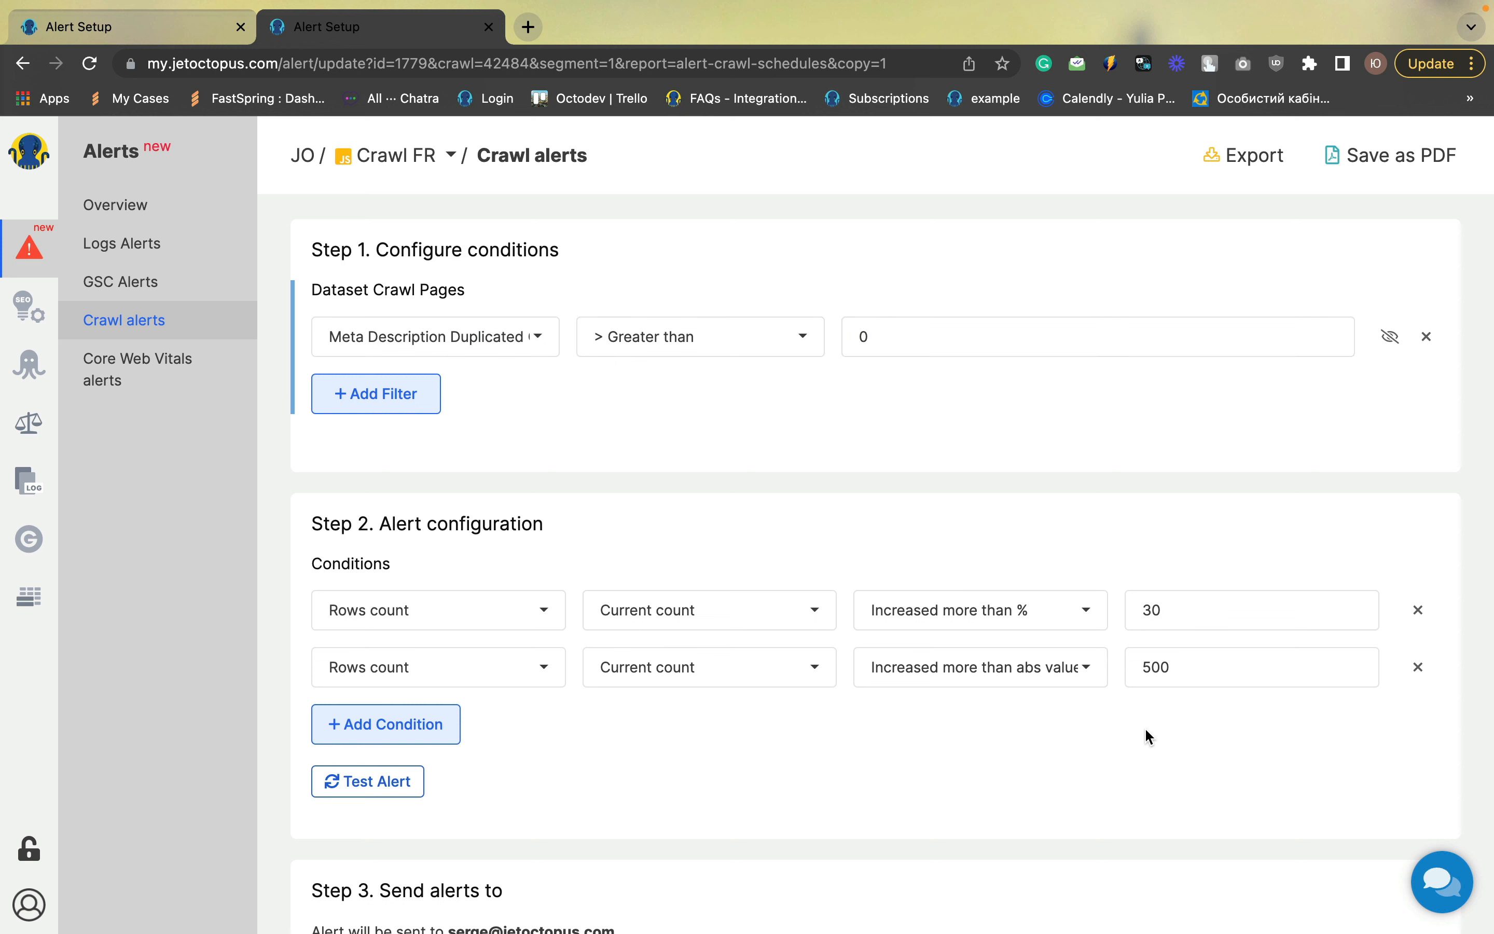
Rename the copied alert's title to "Meta descr duplications increase" and save it
scroll(1149, 737, "down", 1)
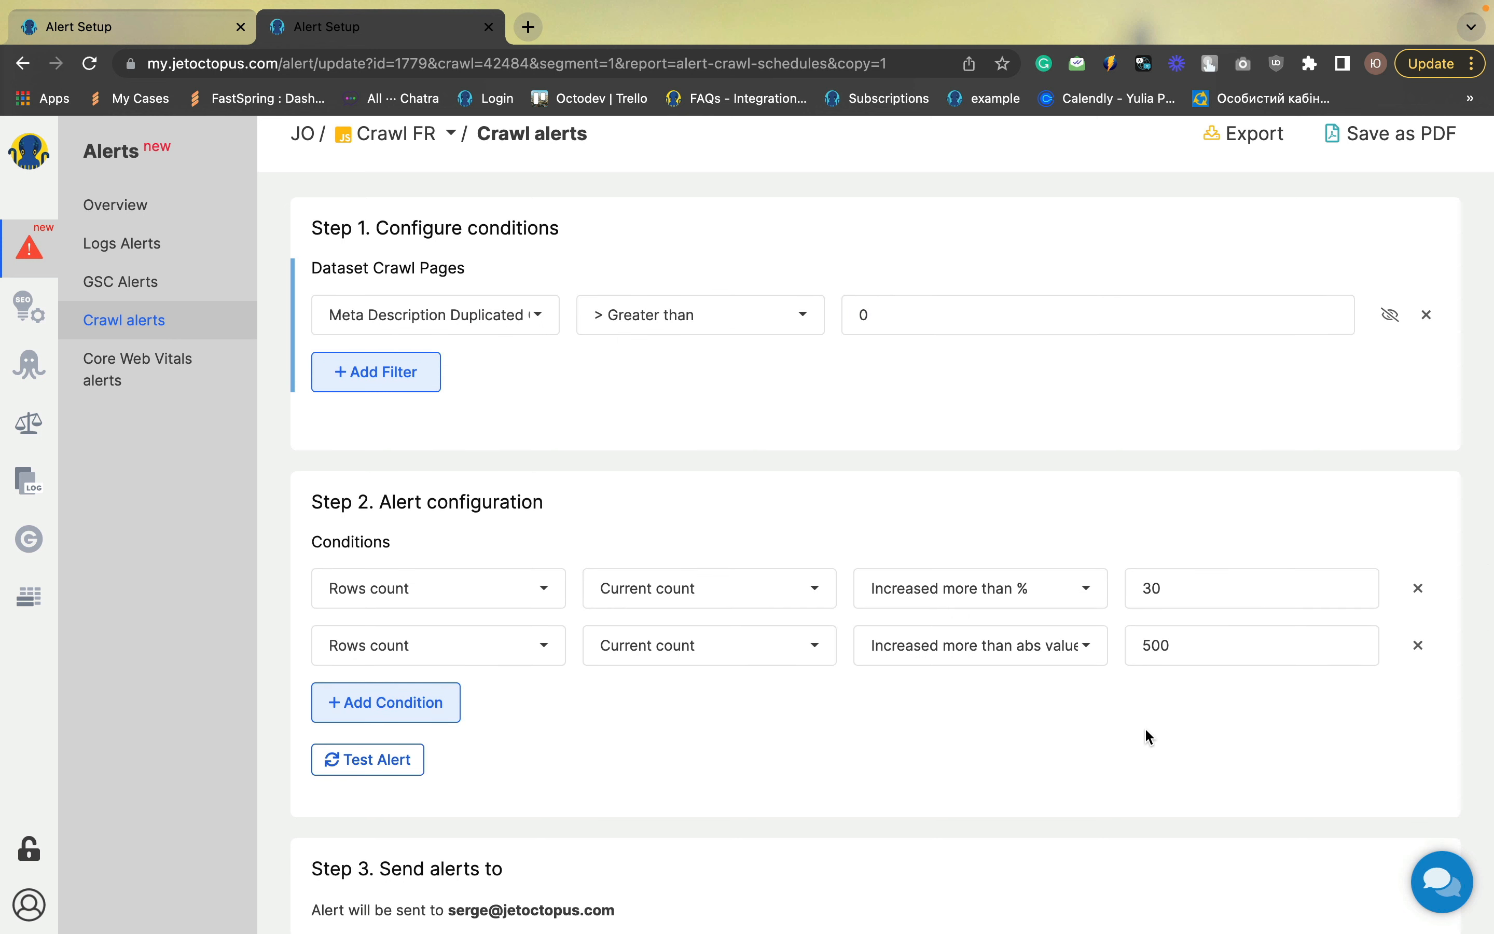
scroll(1150, 736, "down", 4)
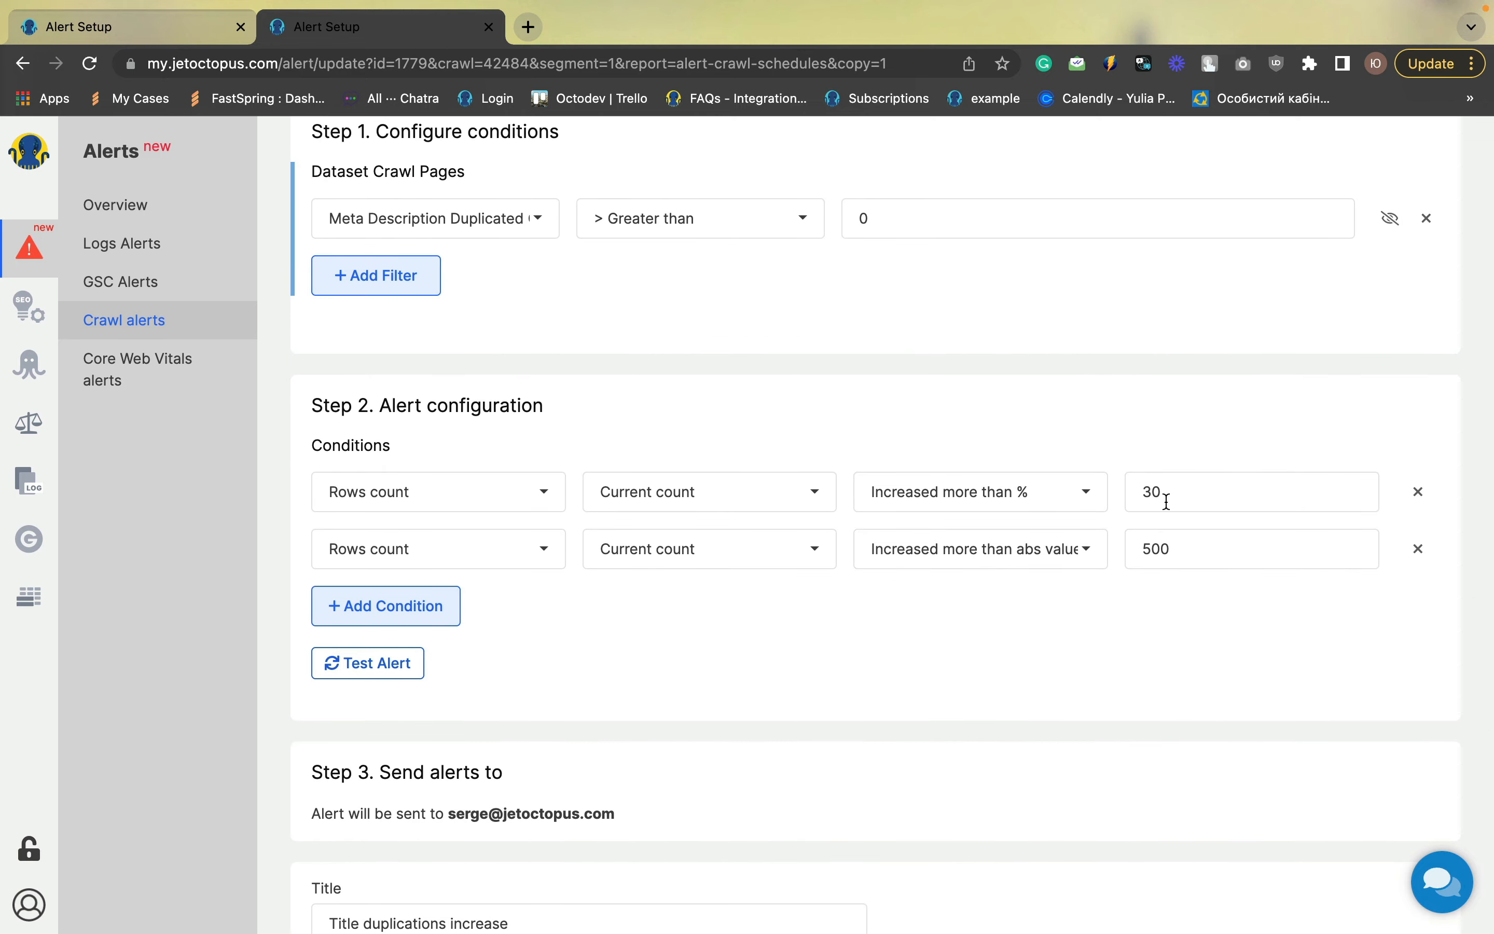
scroll(896, 656, "down", 7)
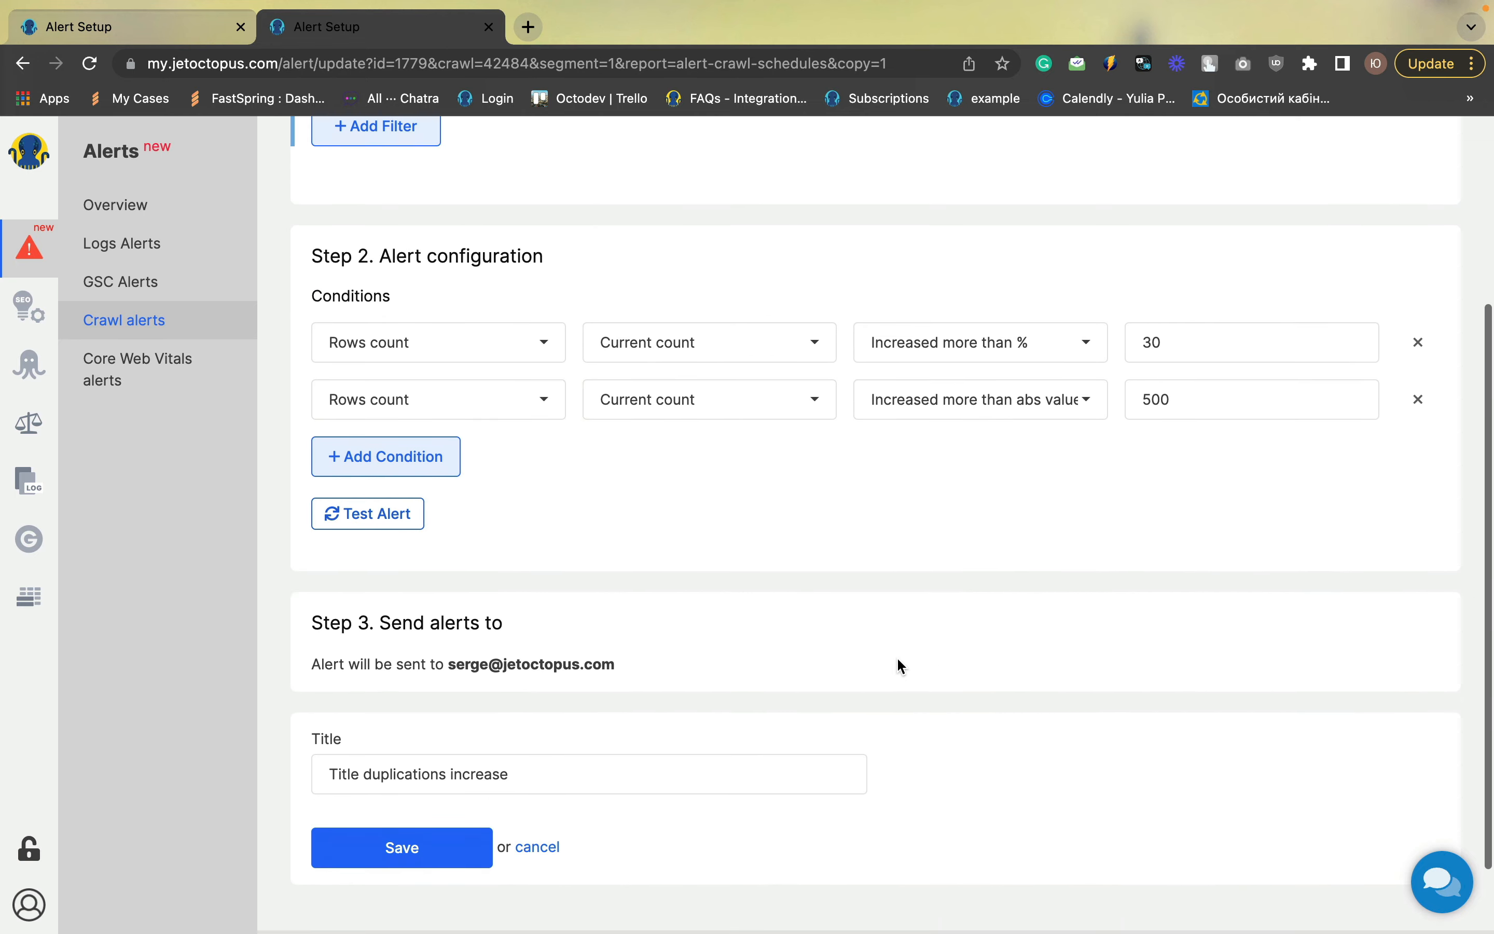
double_click(349, 747)
type("Meta")
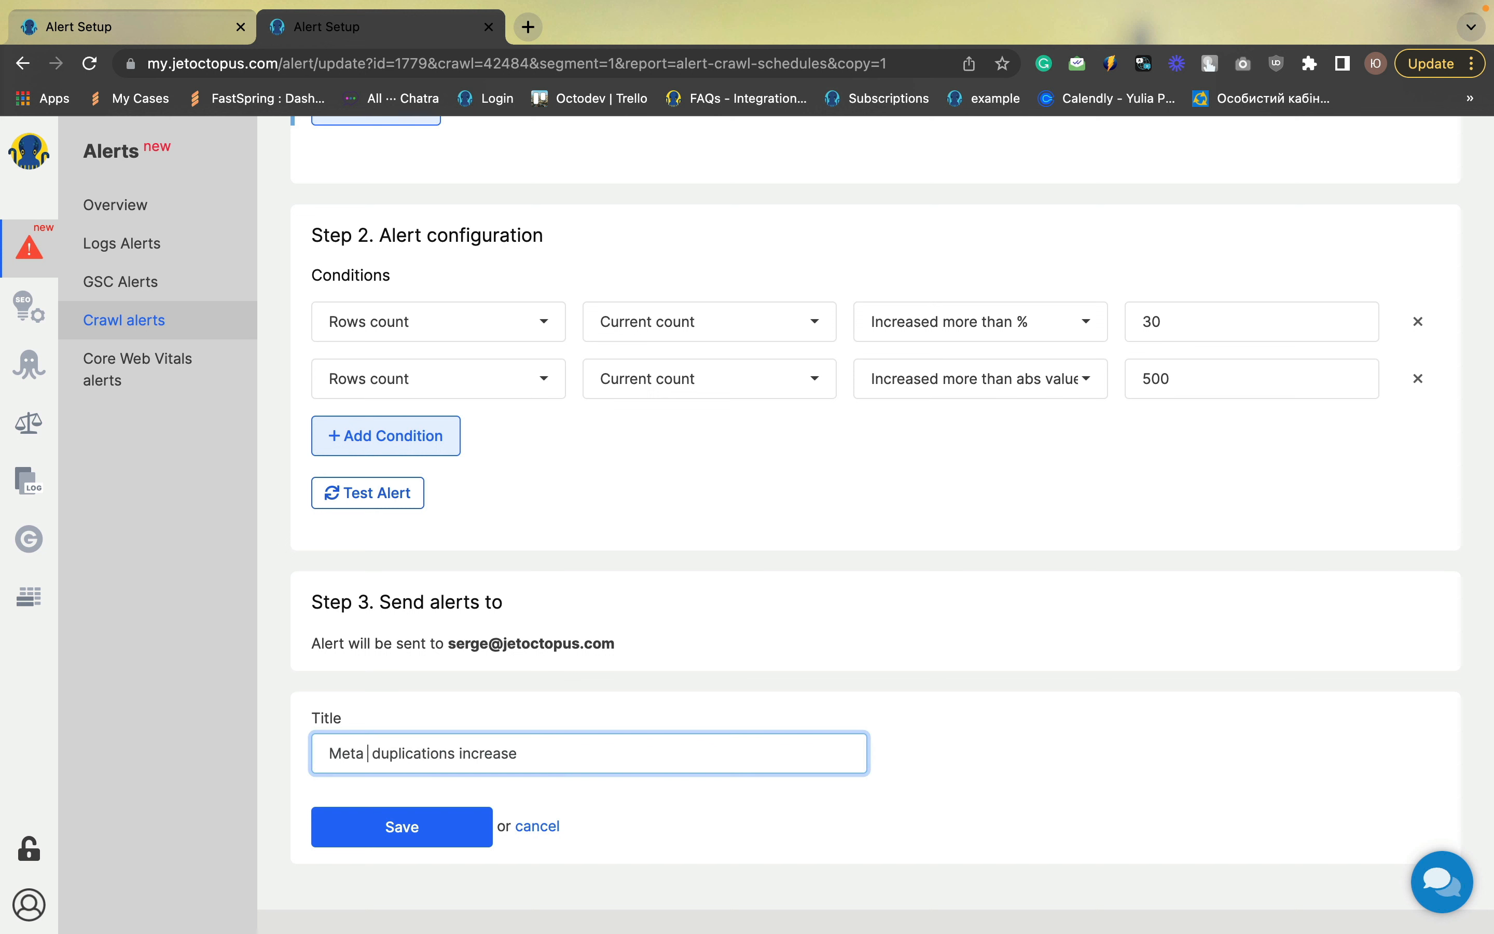
type(" descr")
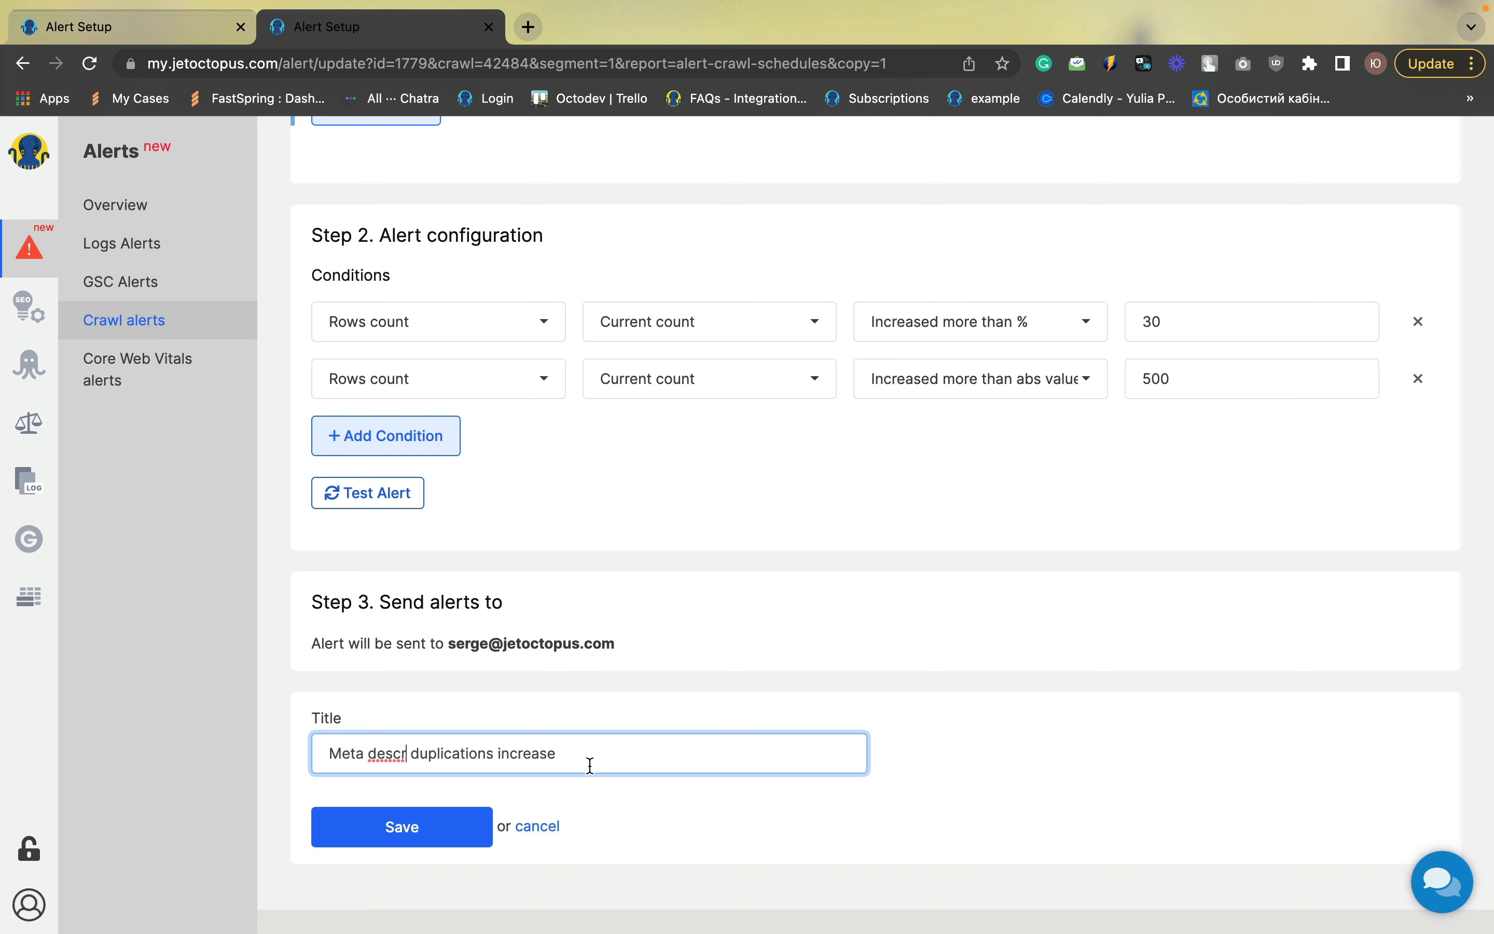
left_click(413, 841)
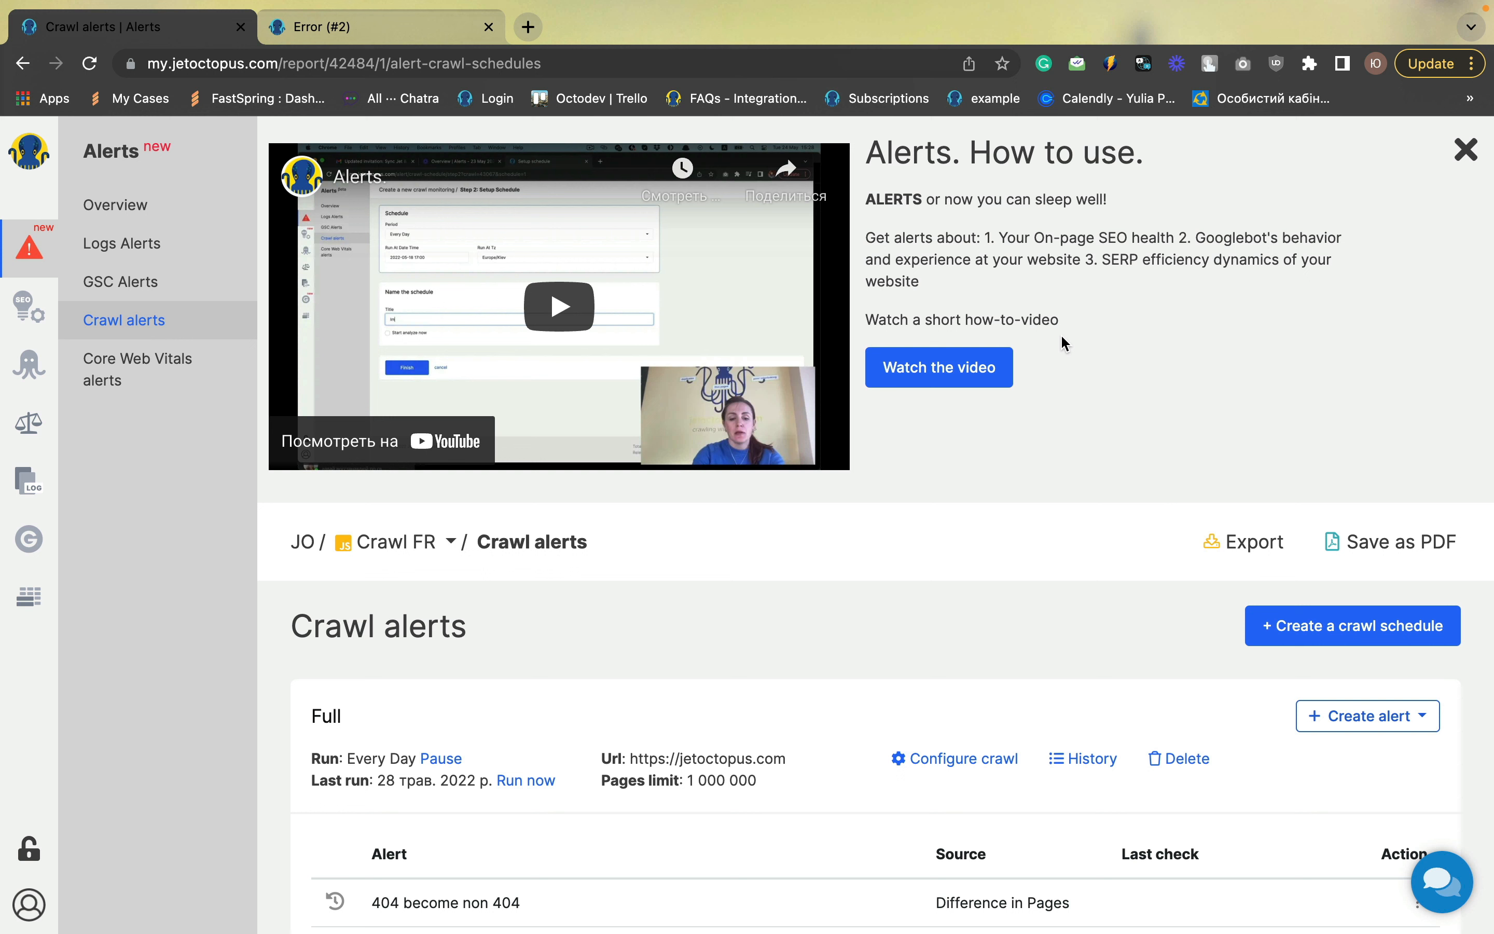
Create a new Core Web Vitals alert for the CWV schedule with a condition on Score, Average
left_click(136, 373)
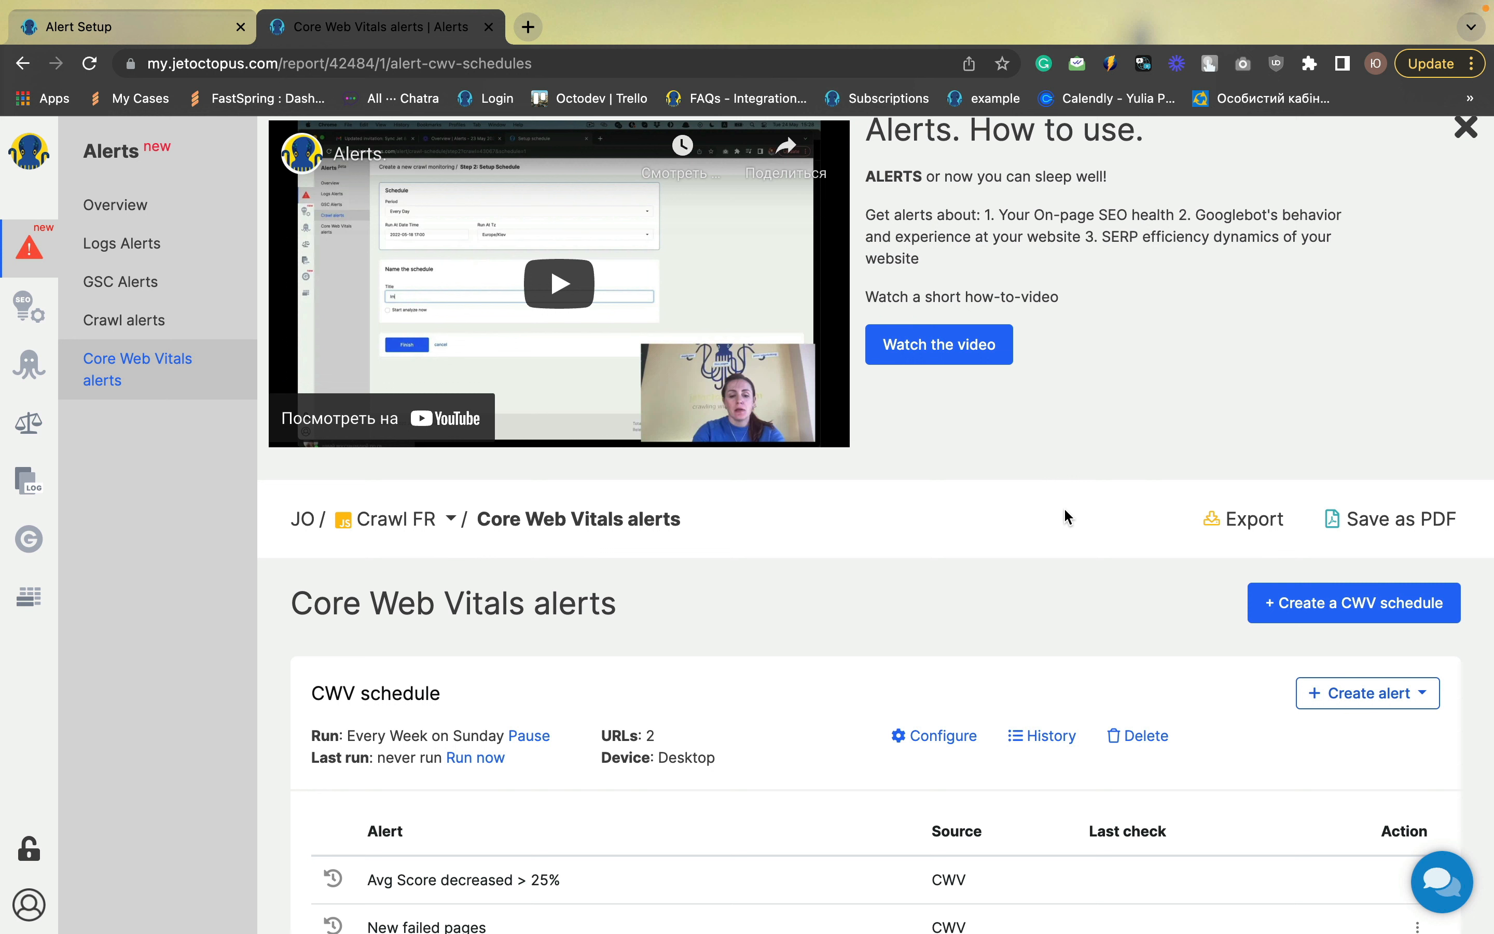
left_click(1367, 693)
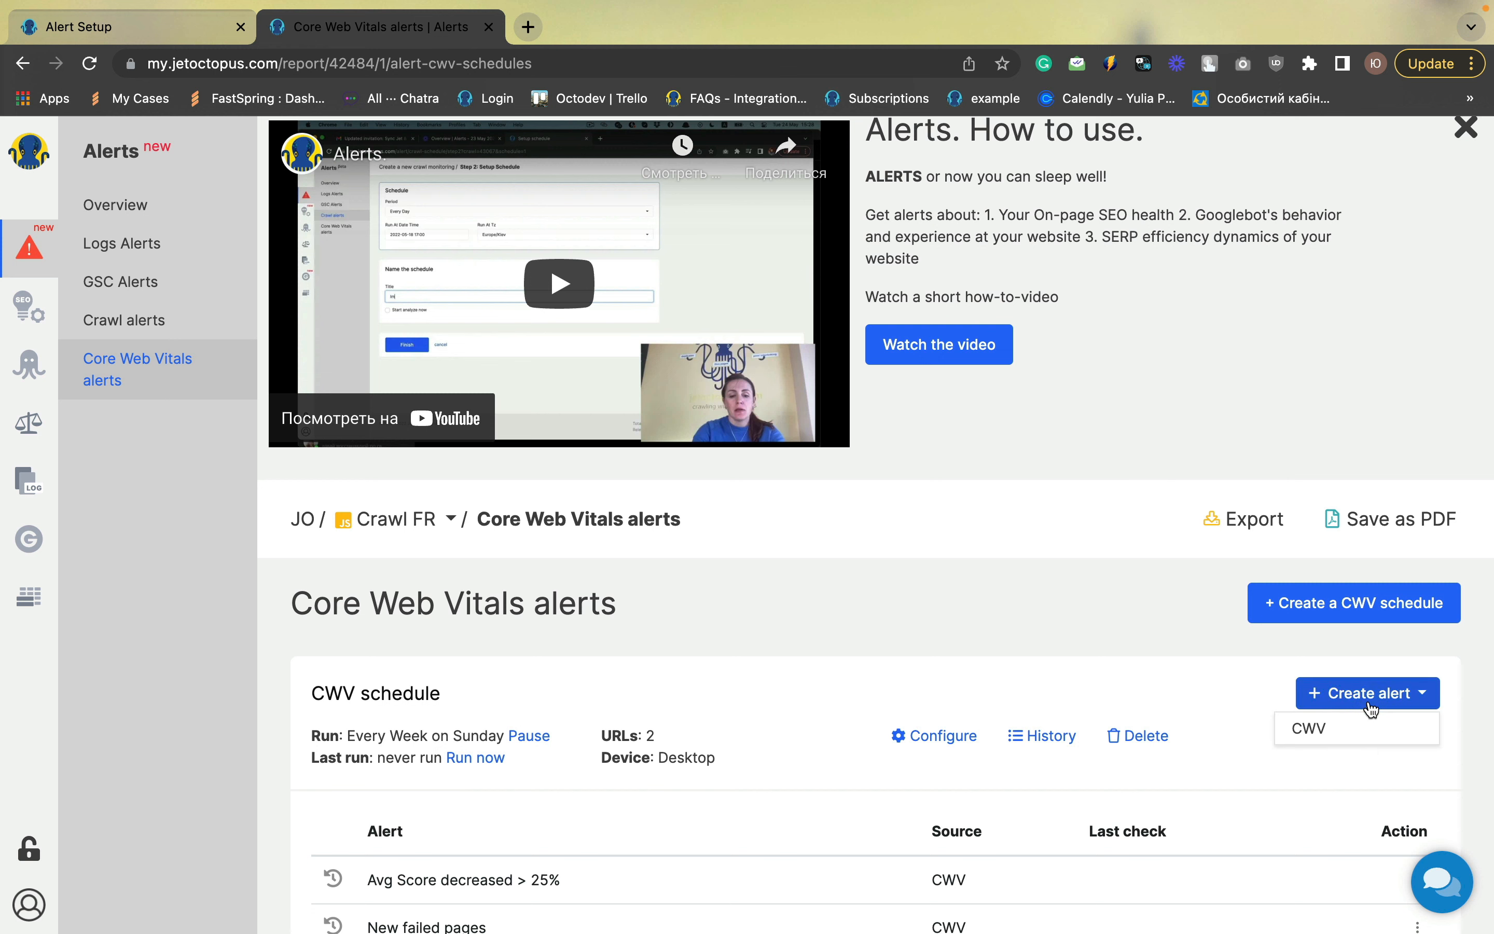
left_click(1353, 731)
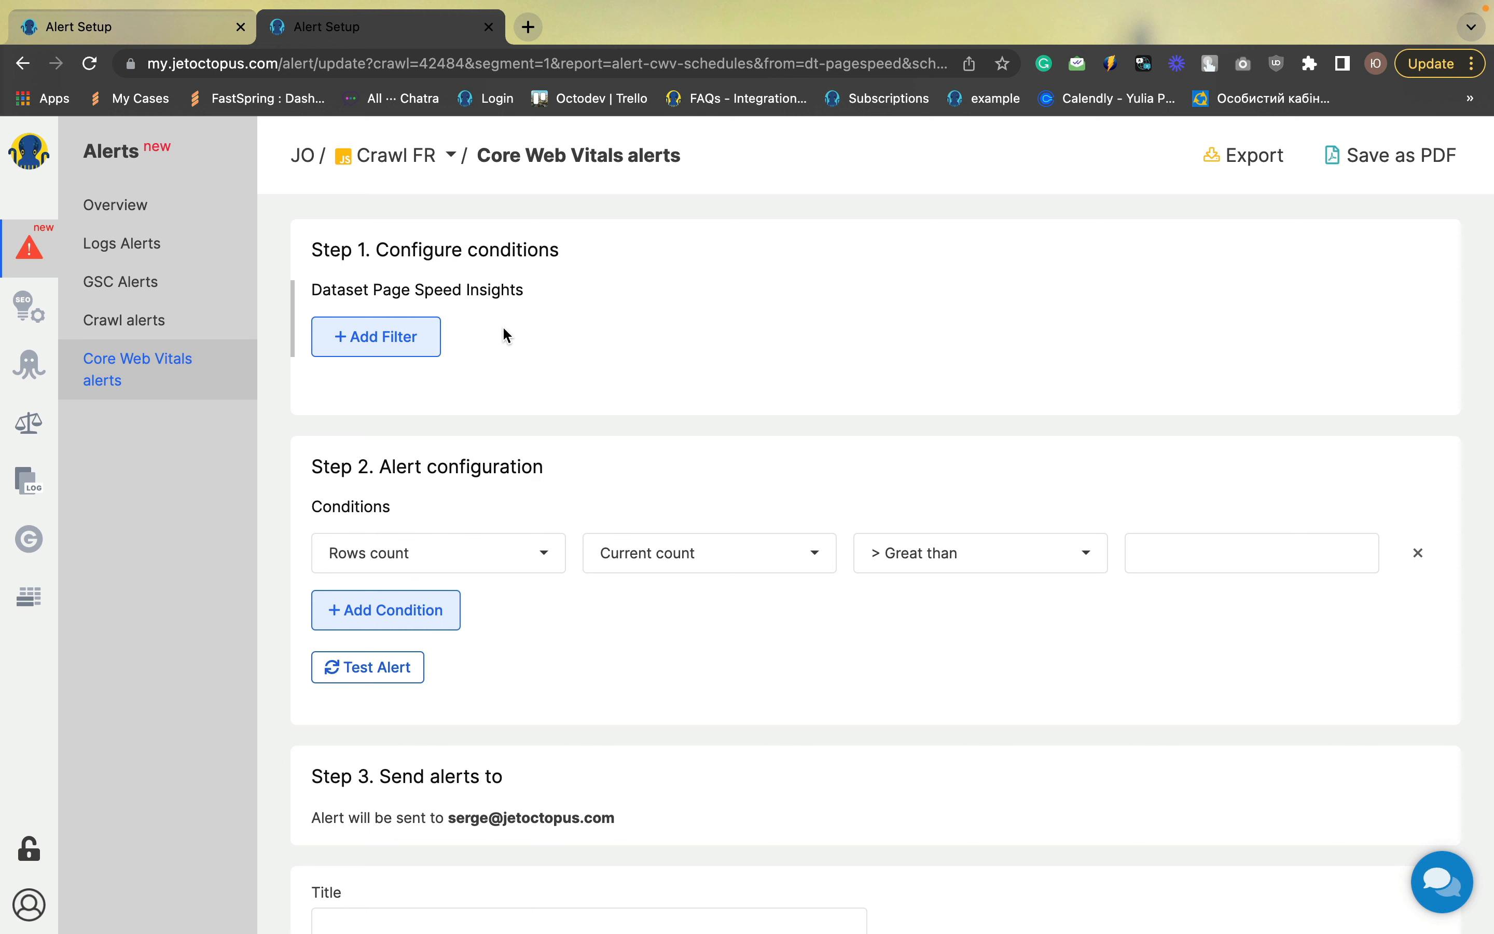
scroll(505, 333, "down", 2)
left_click(437, 434)
type("sco")
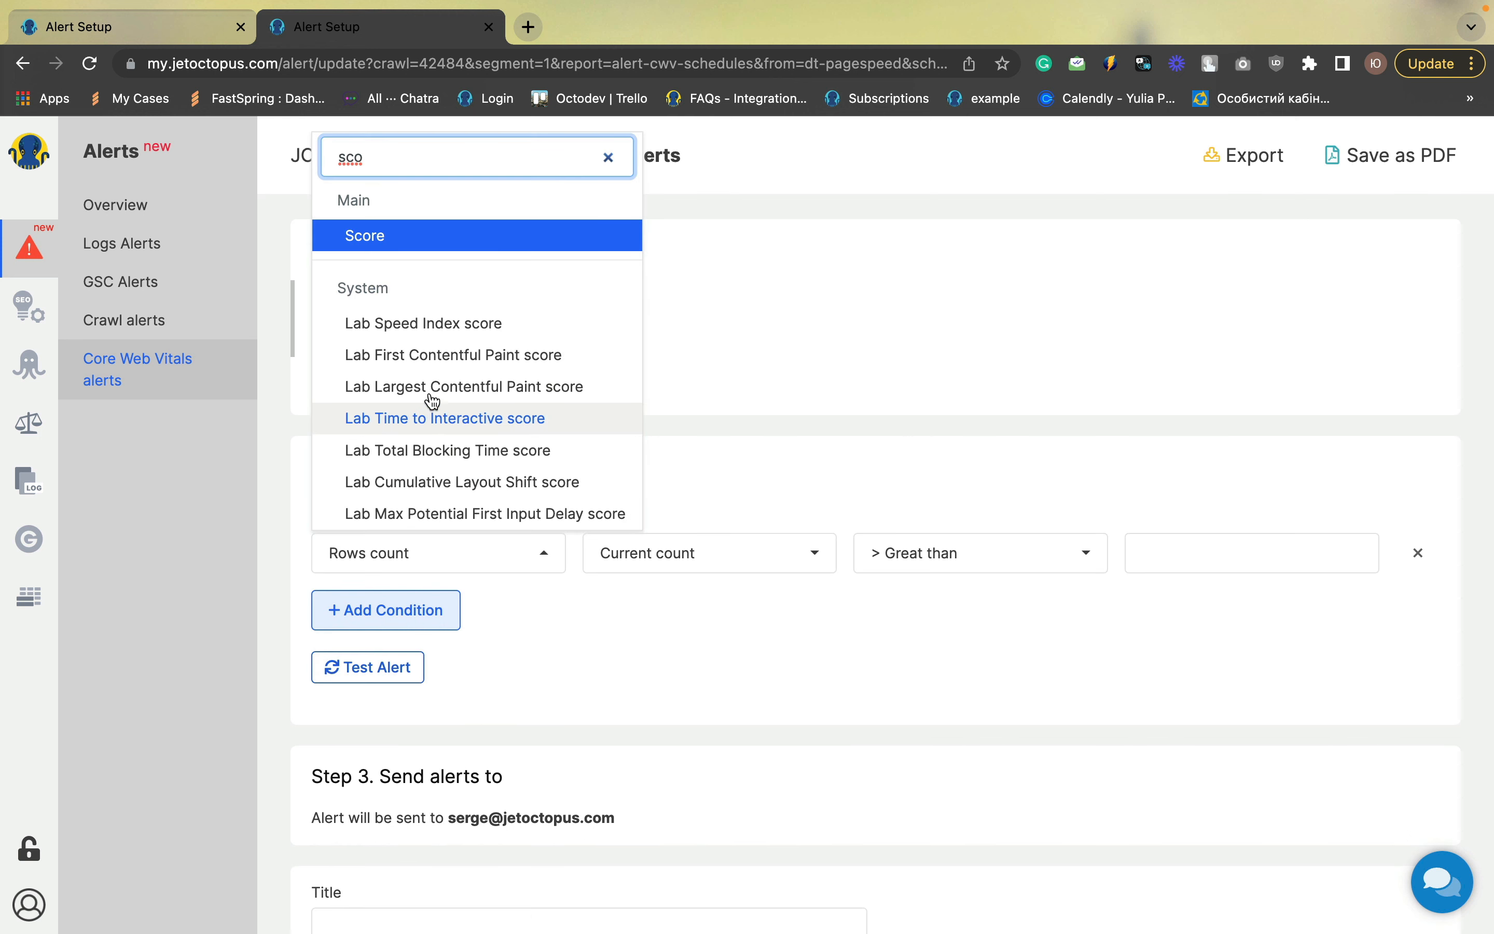
left_click(423, 239)
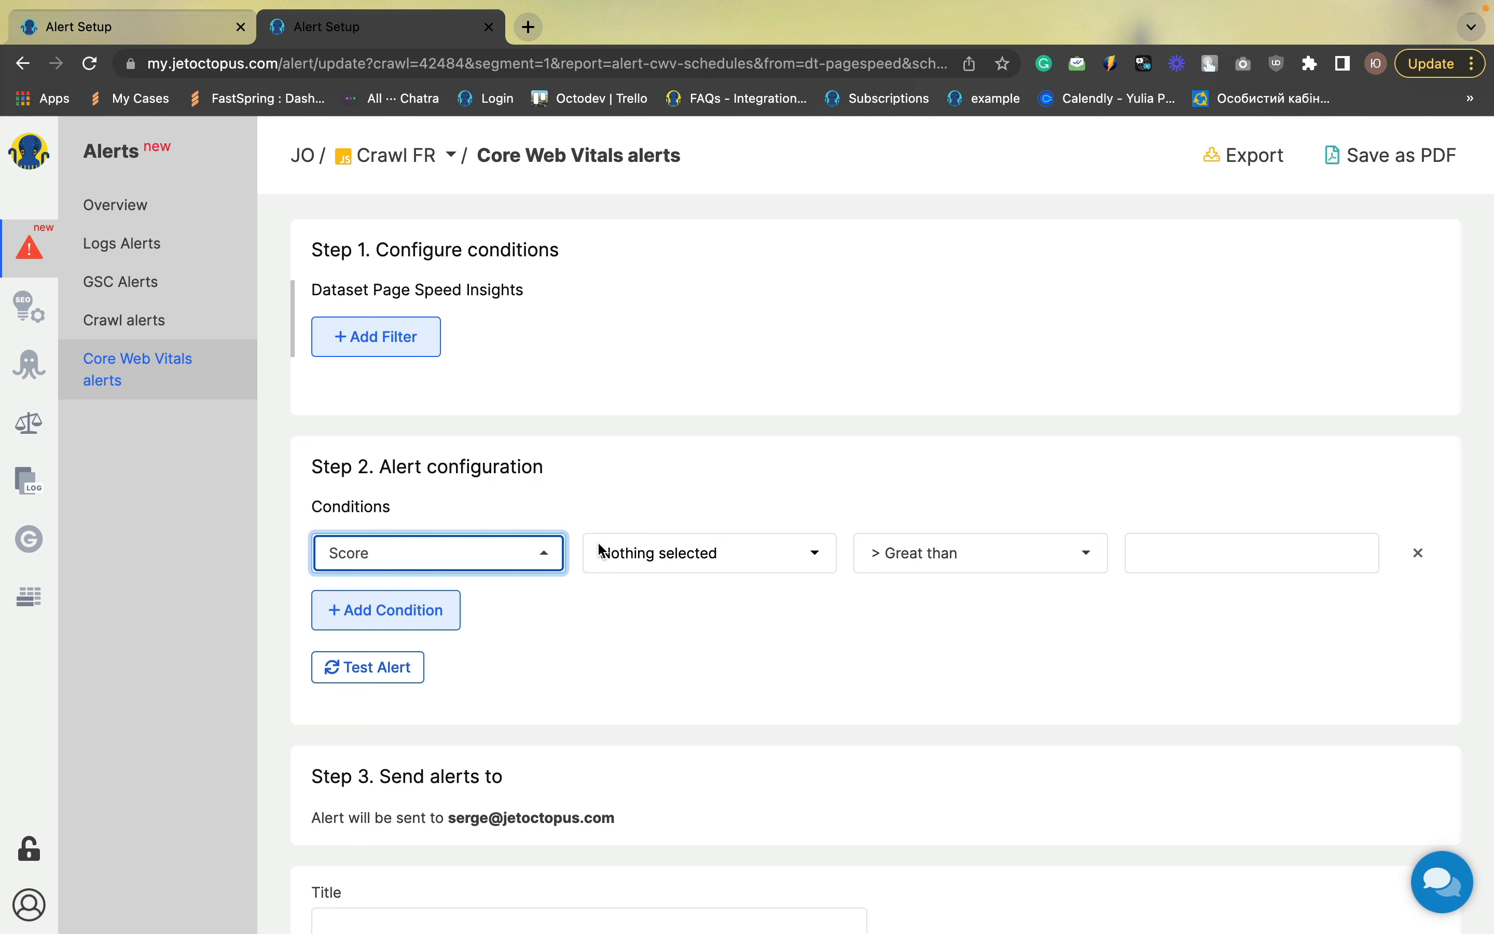
left_click(642, 559)
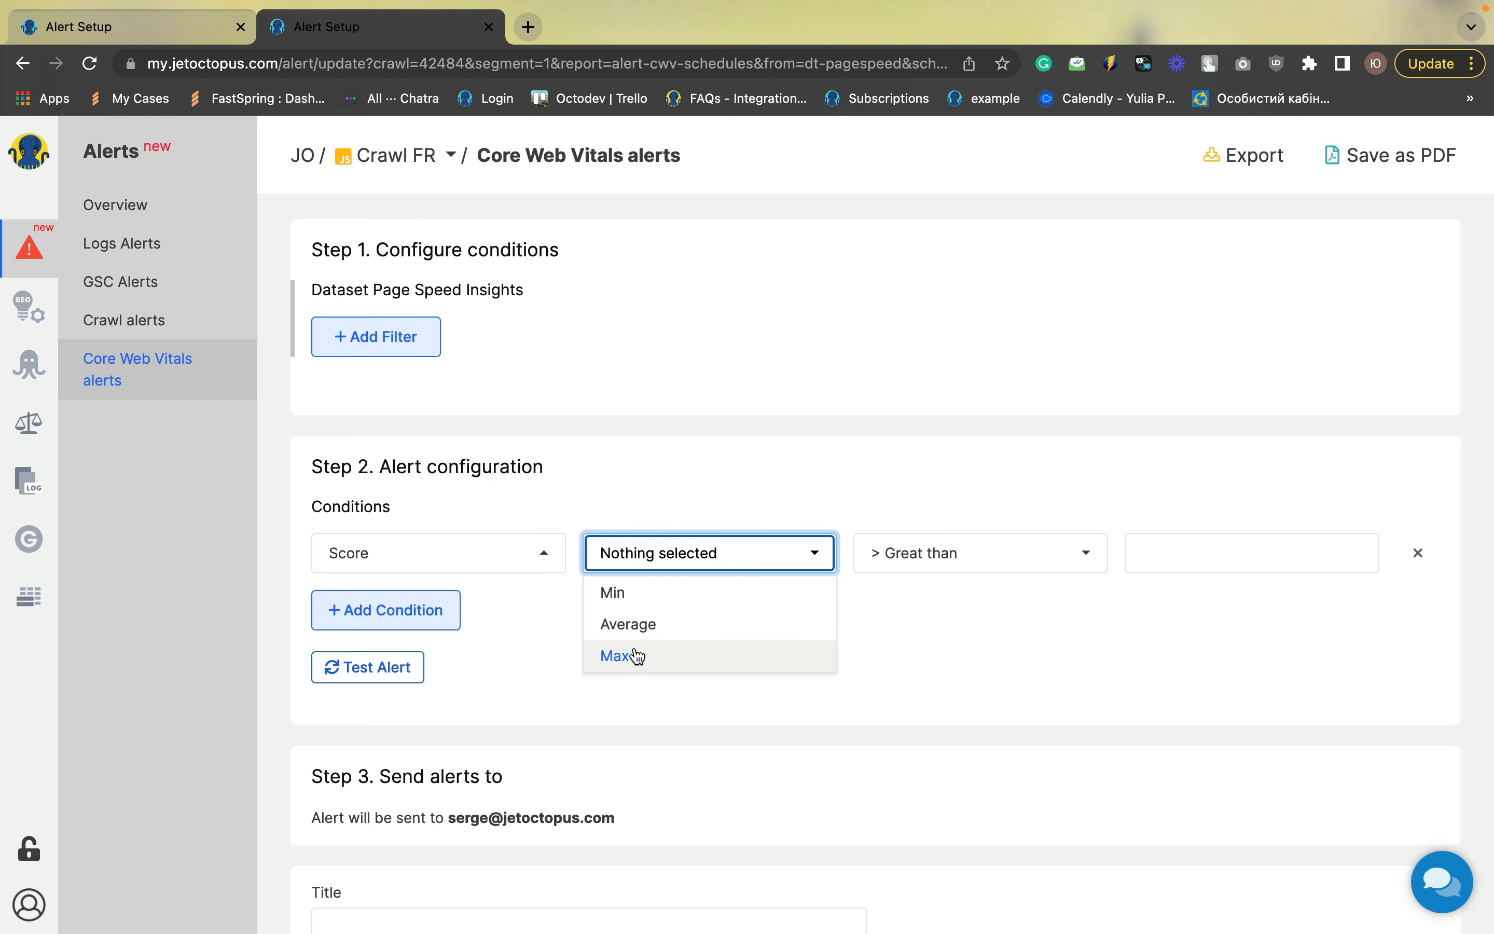
left_click(634, 625)
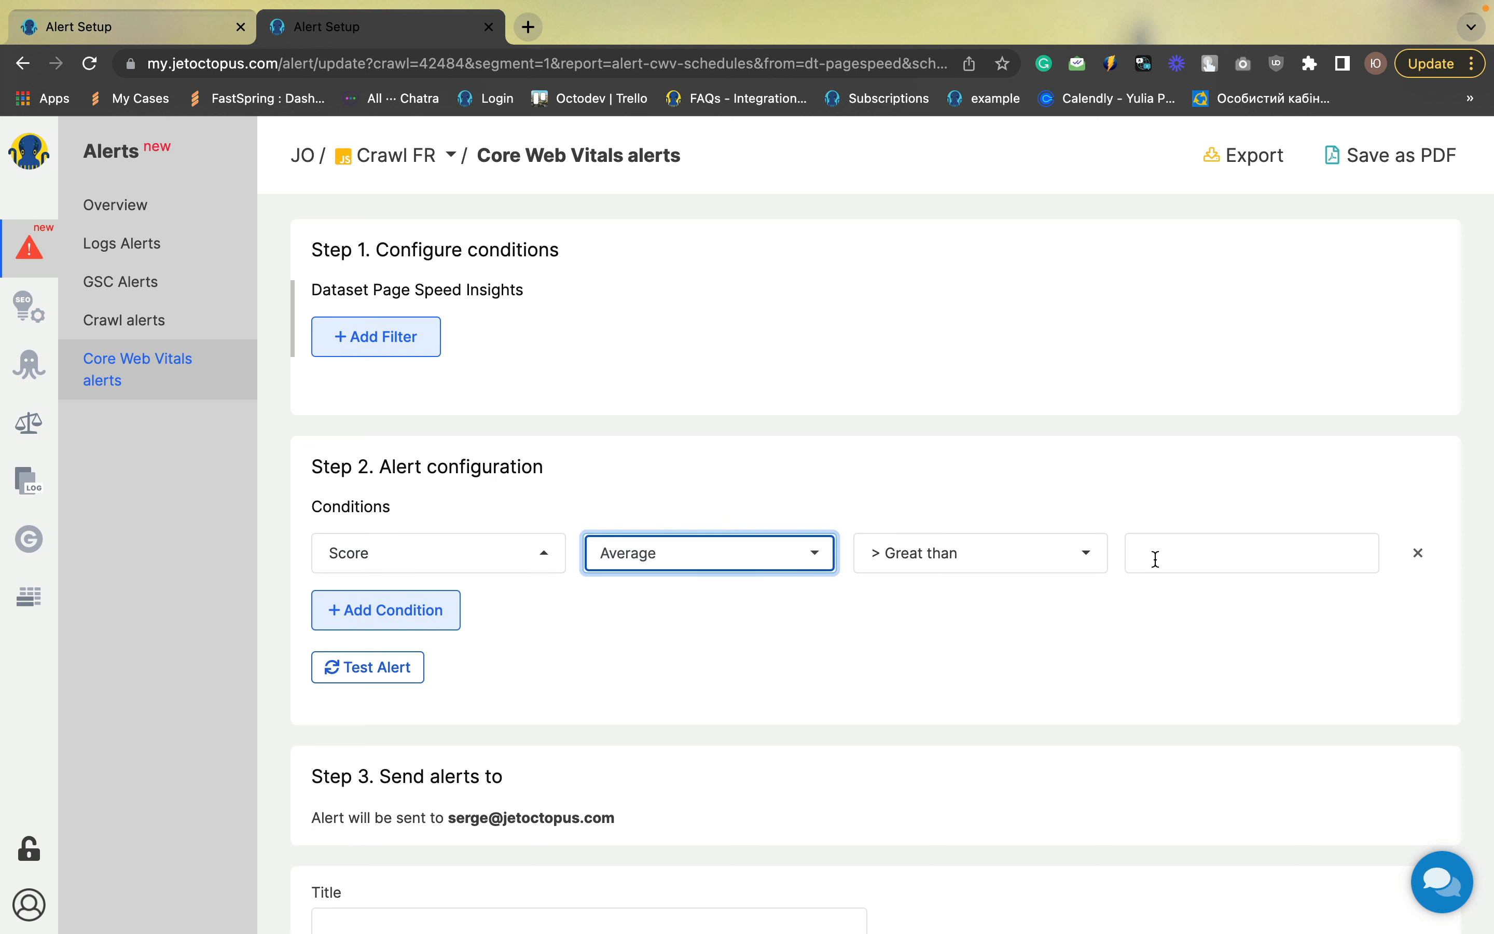
Set the condition to Decreased more than % with value 25
left_click(991, 554)
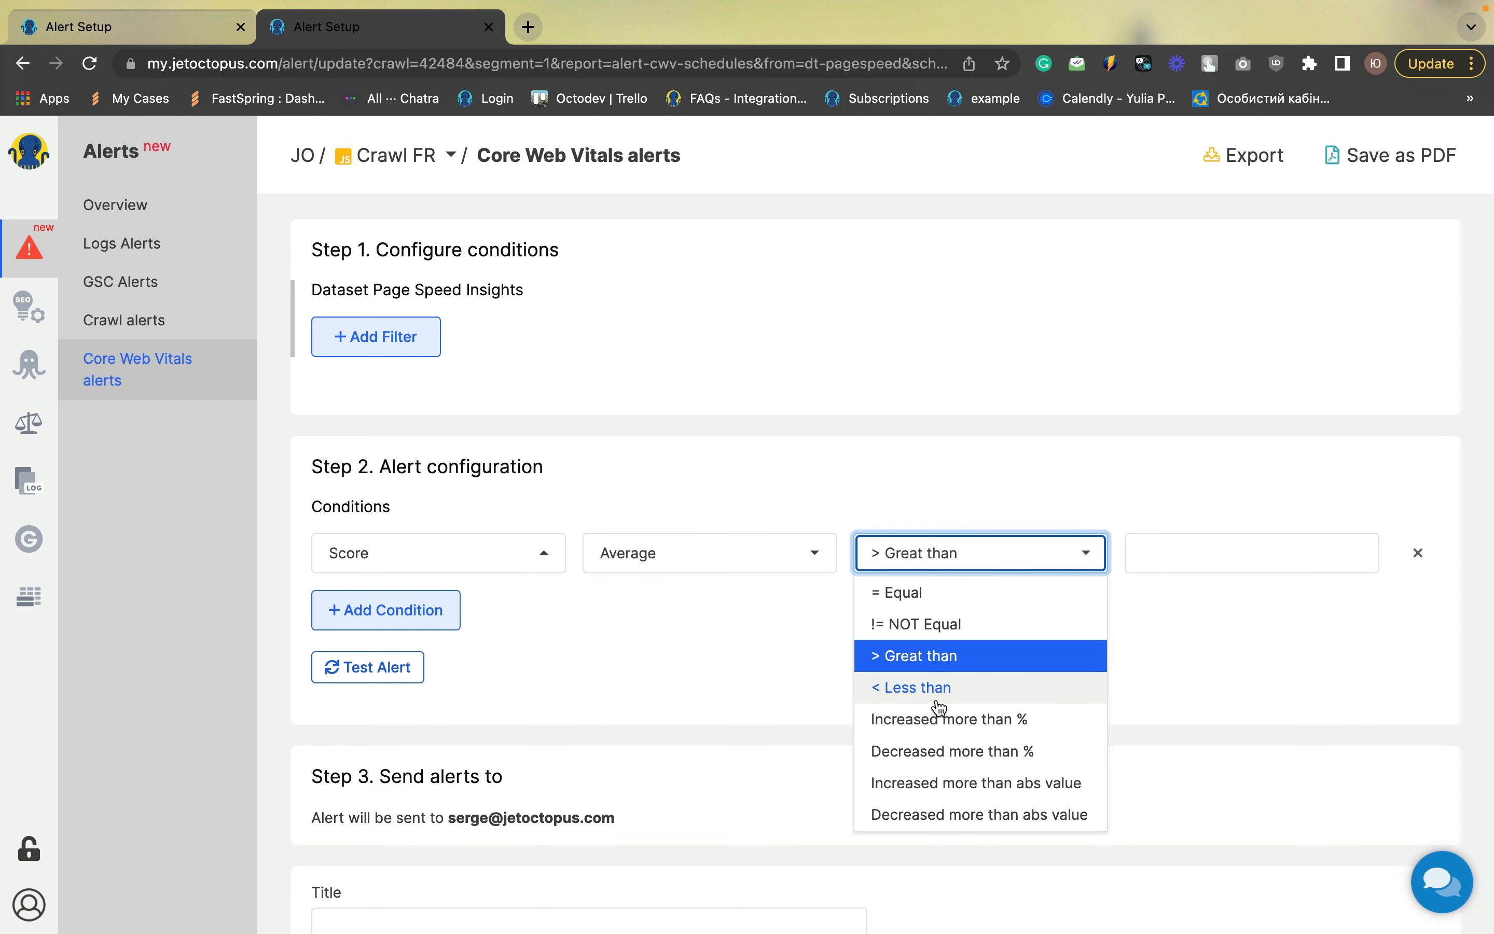
left_click(940, 751)
left_click(1154, 554)
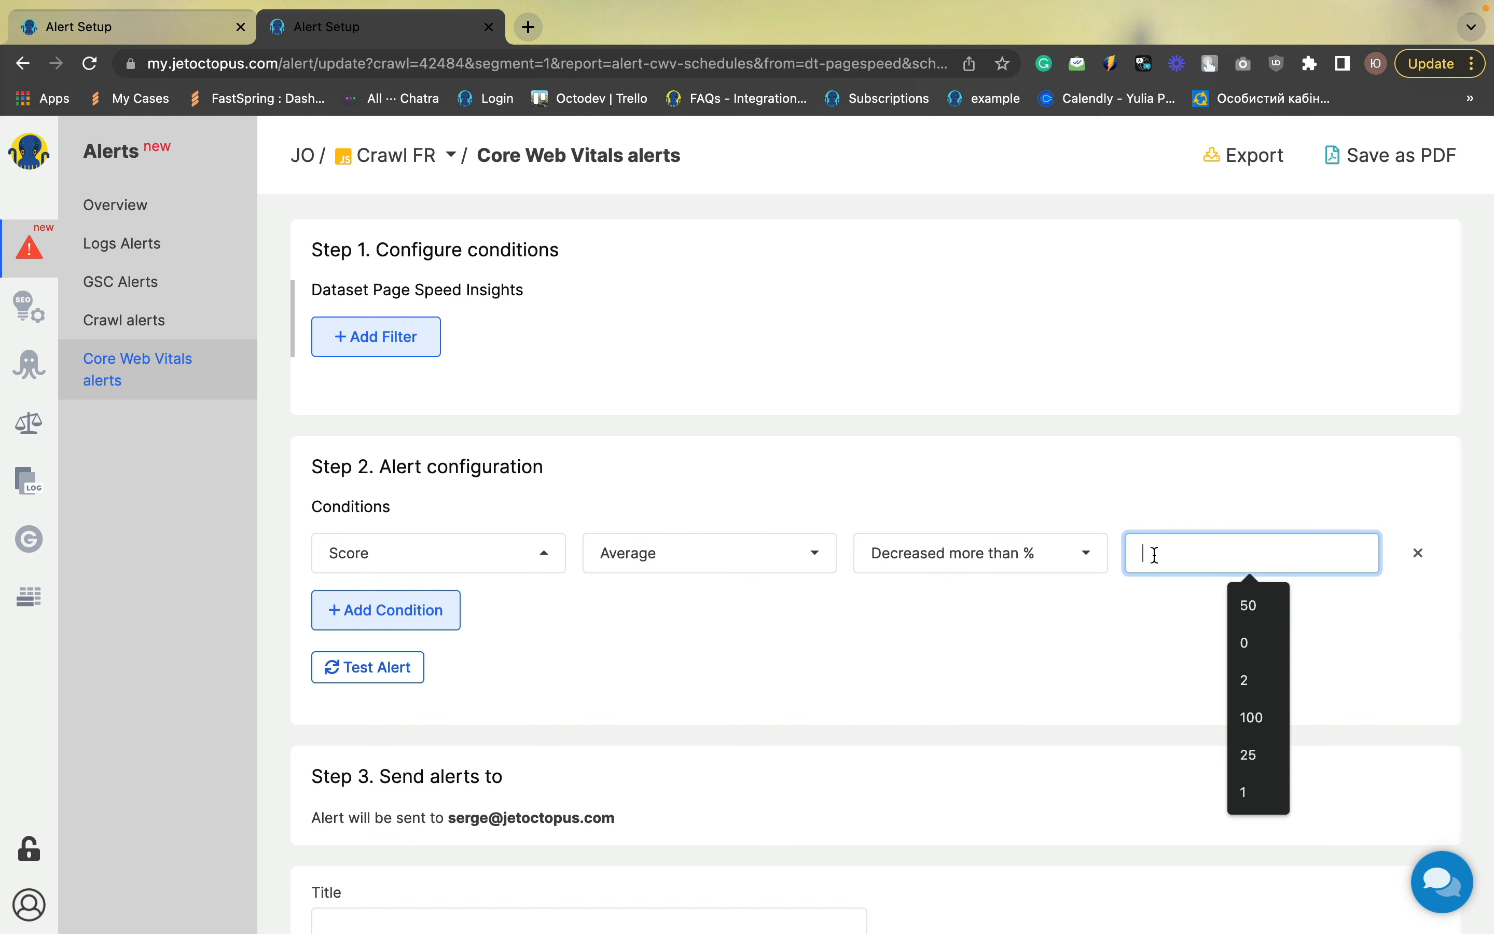
type("25")
left_click(1140, 630)
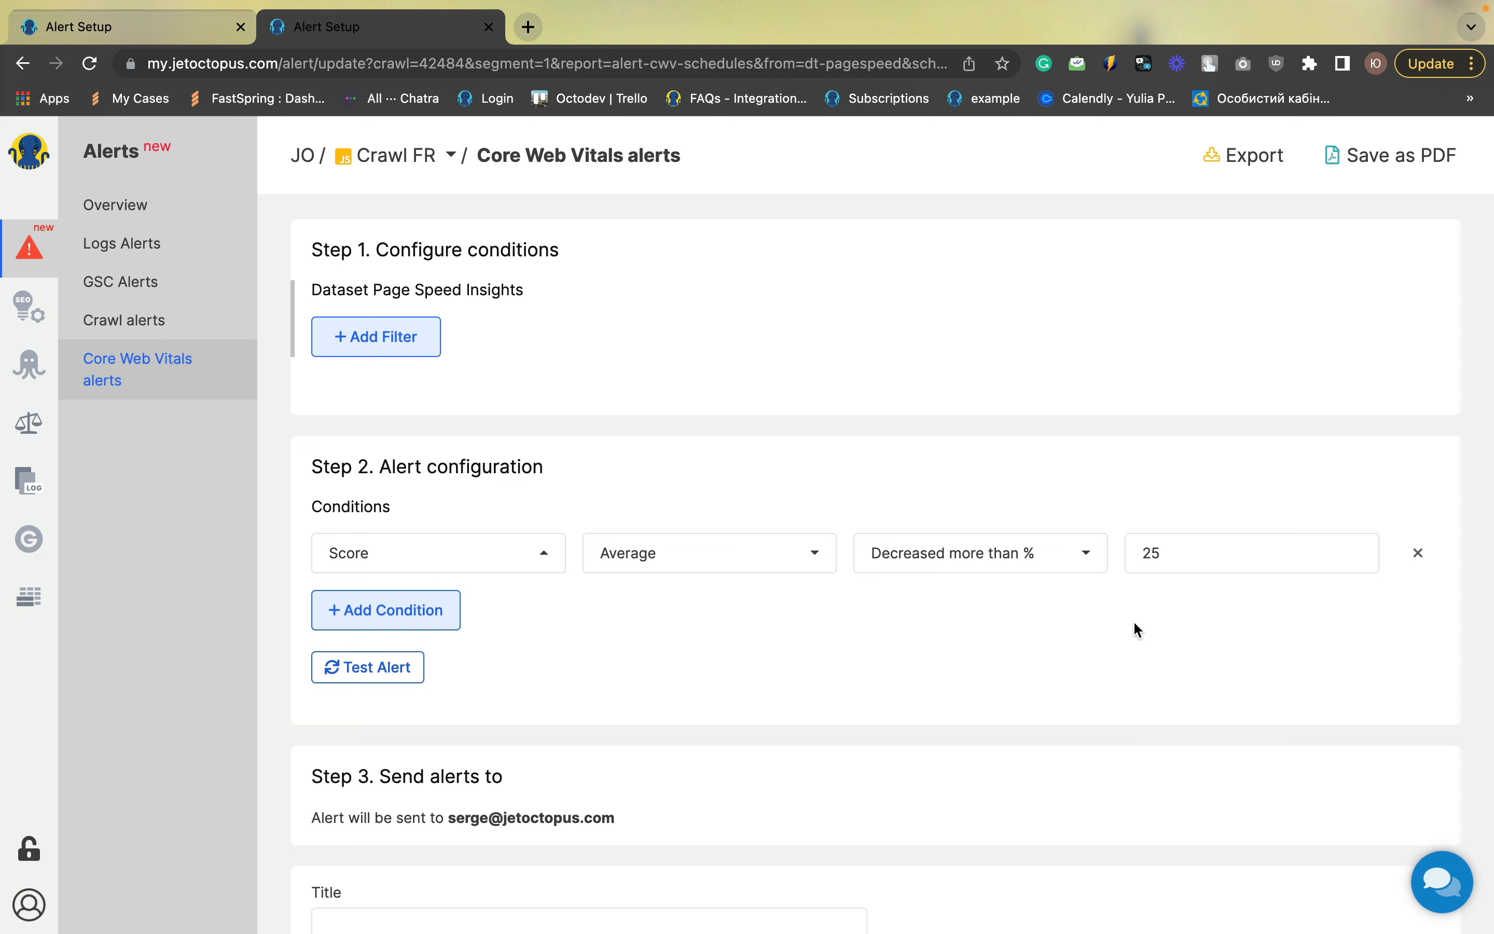
Title the alert "Avgs score decreases >25%" and save it
scroll(1132, 620, "down", 3)
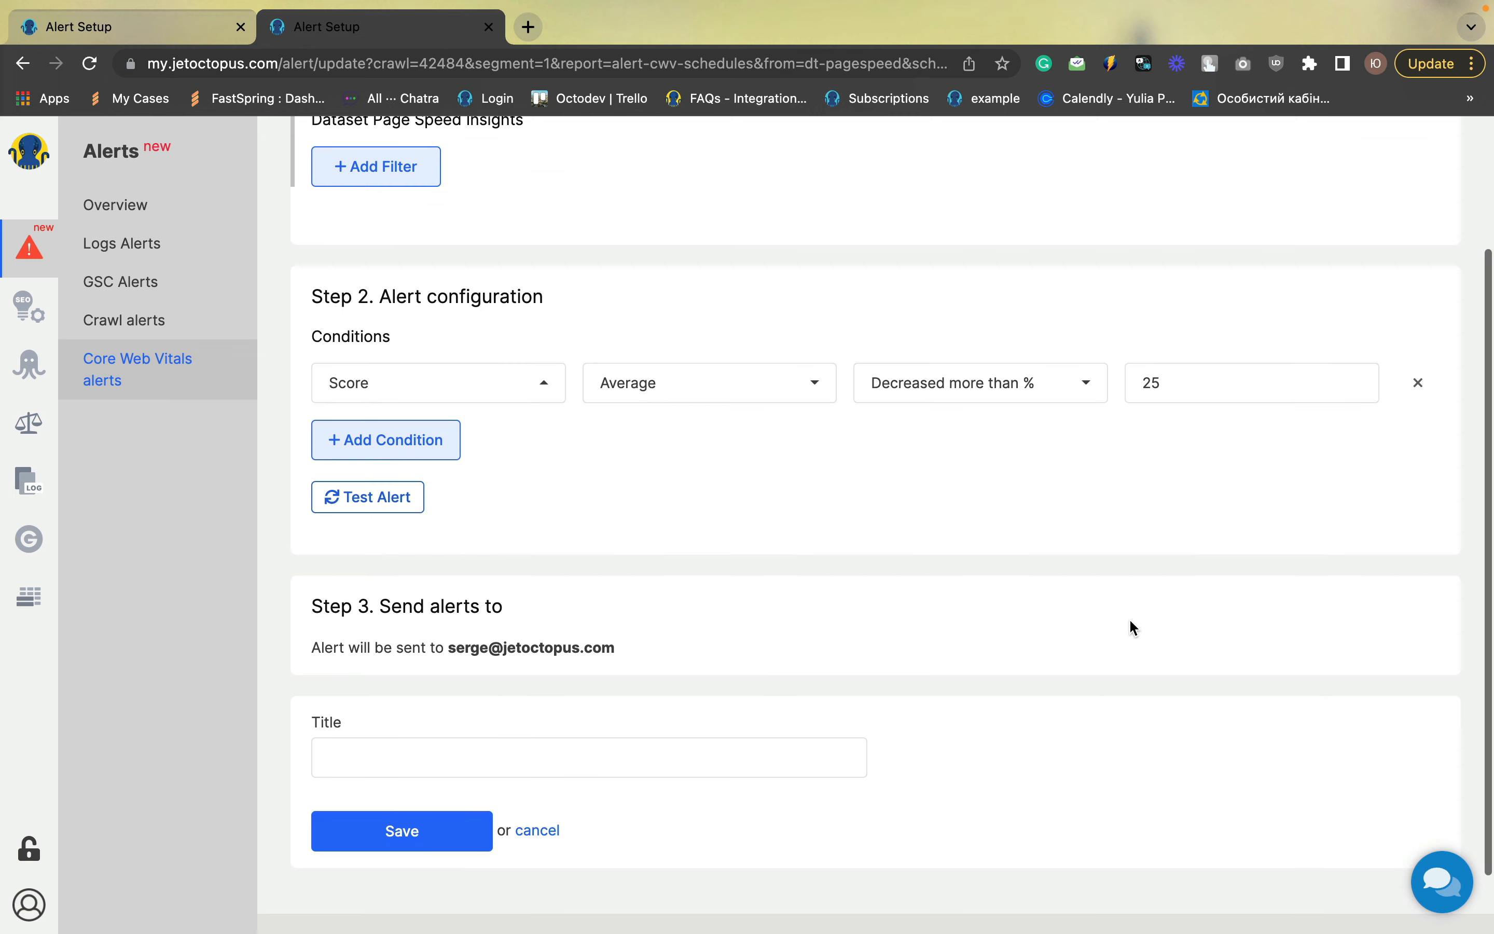
left_click(458, 755)
type("A")
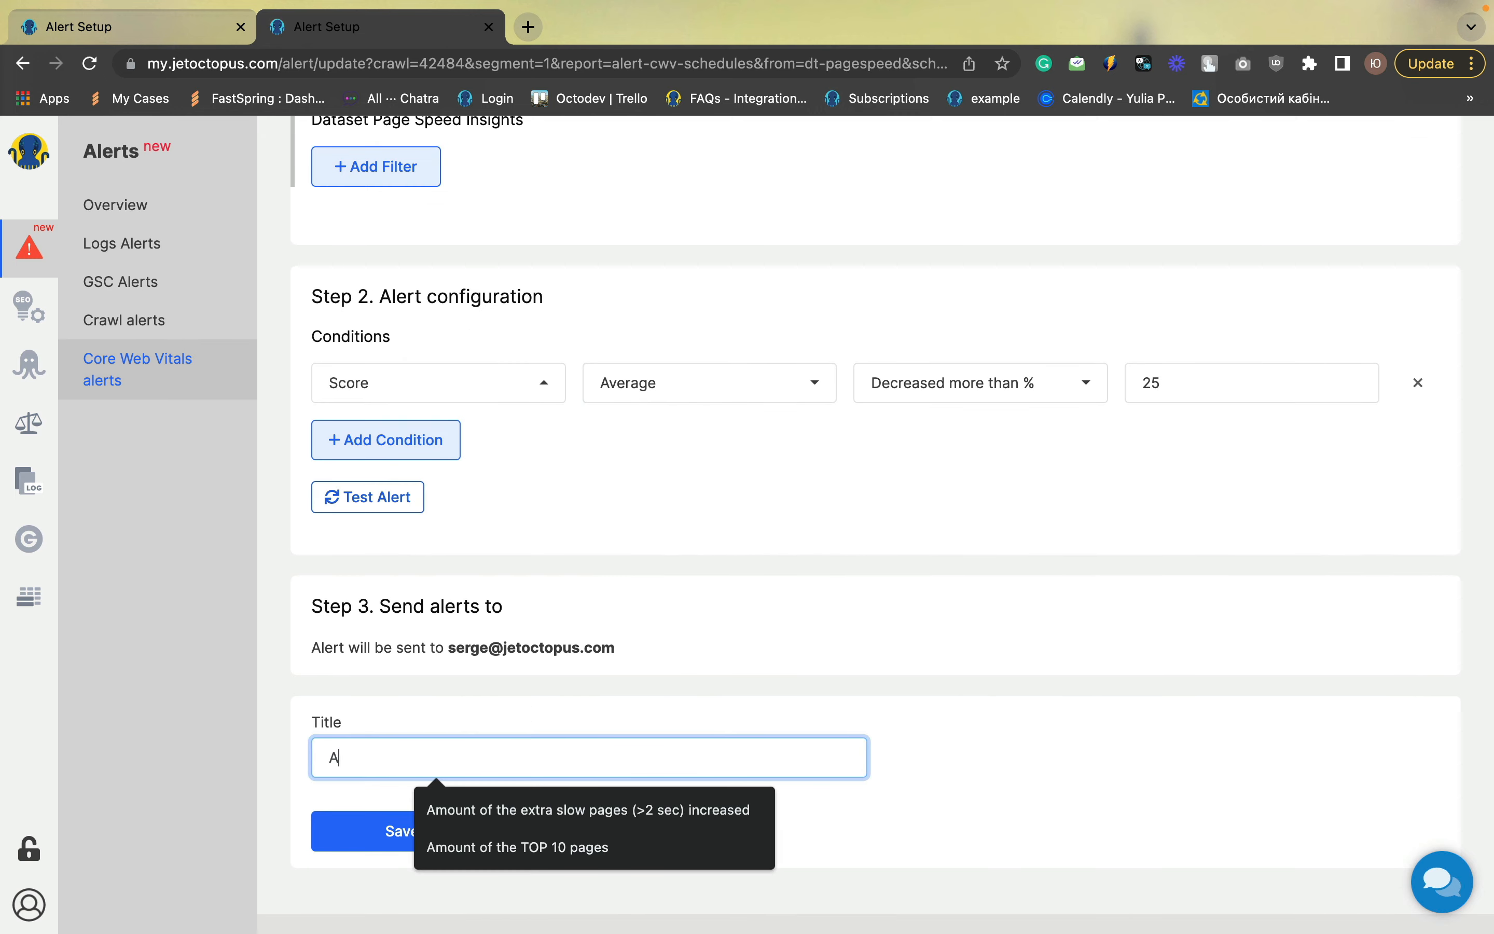
type("d")
key("BackSpace")
type("vgs")
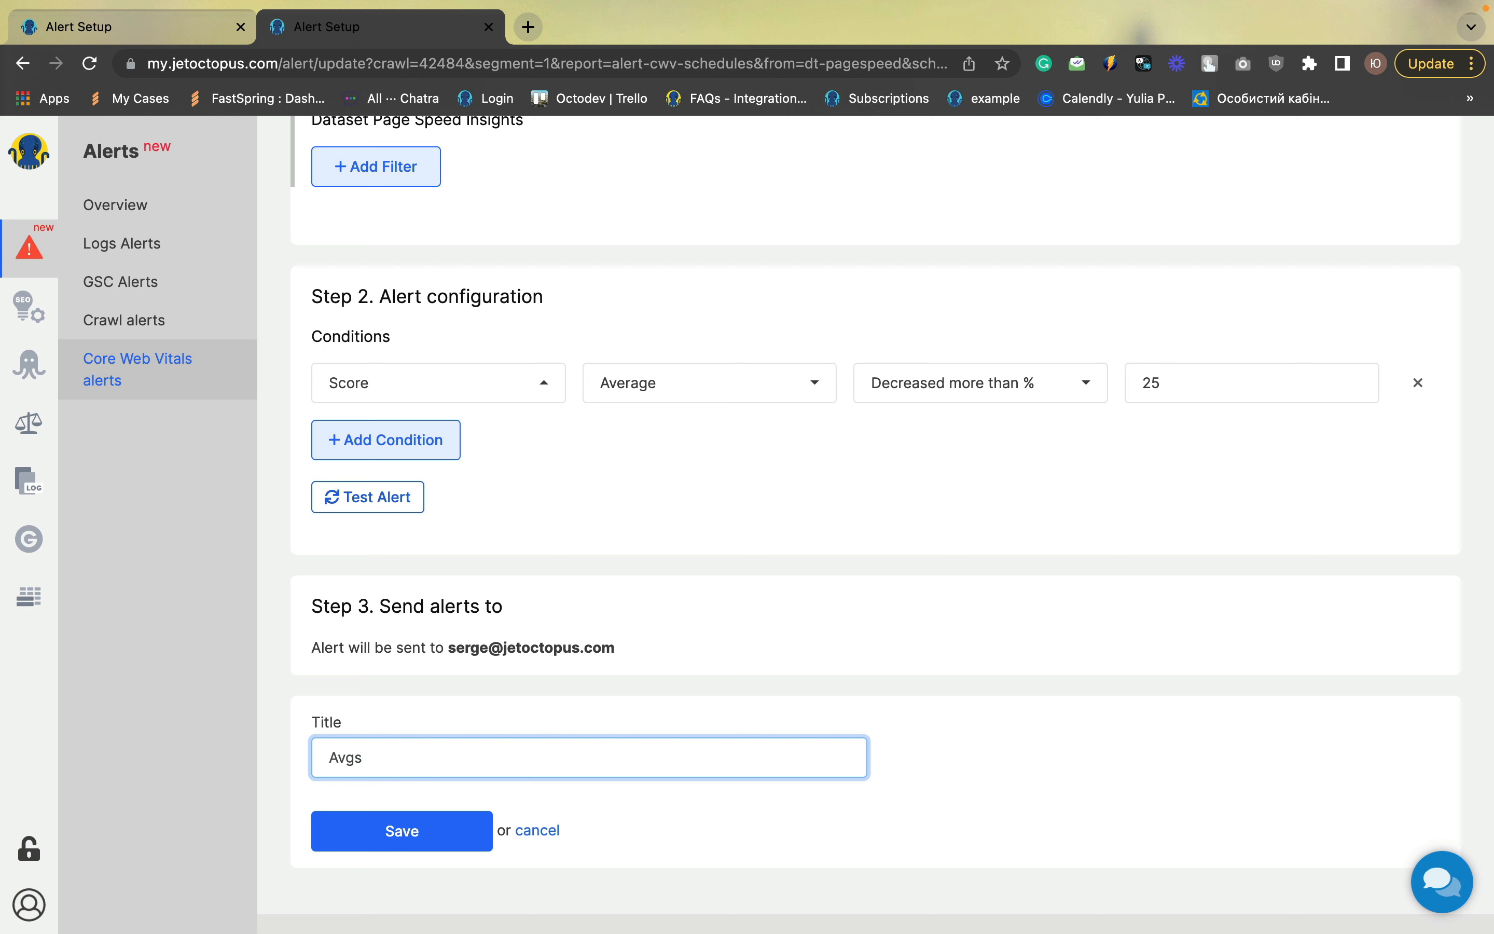
type("score decreases >25%")
left_click(397, 830)
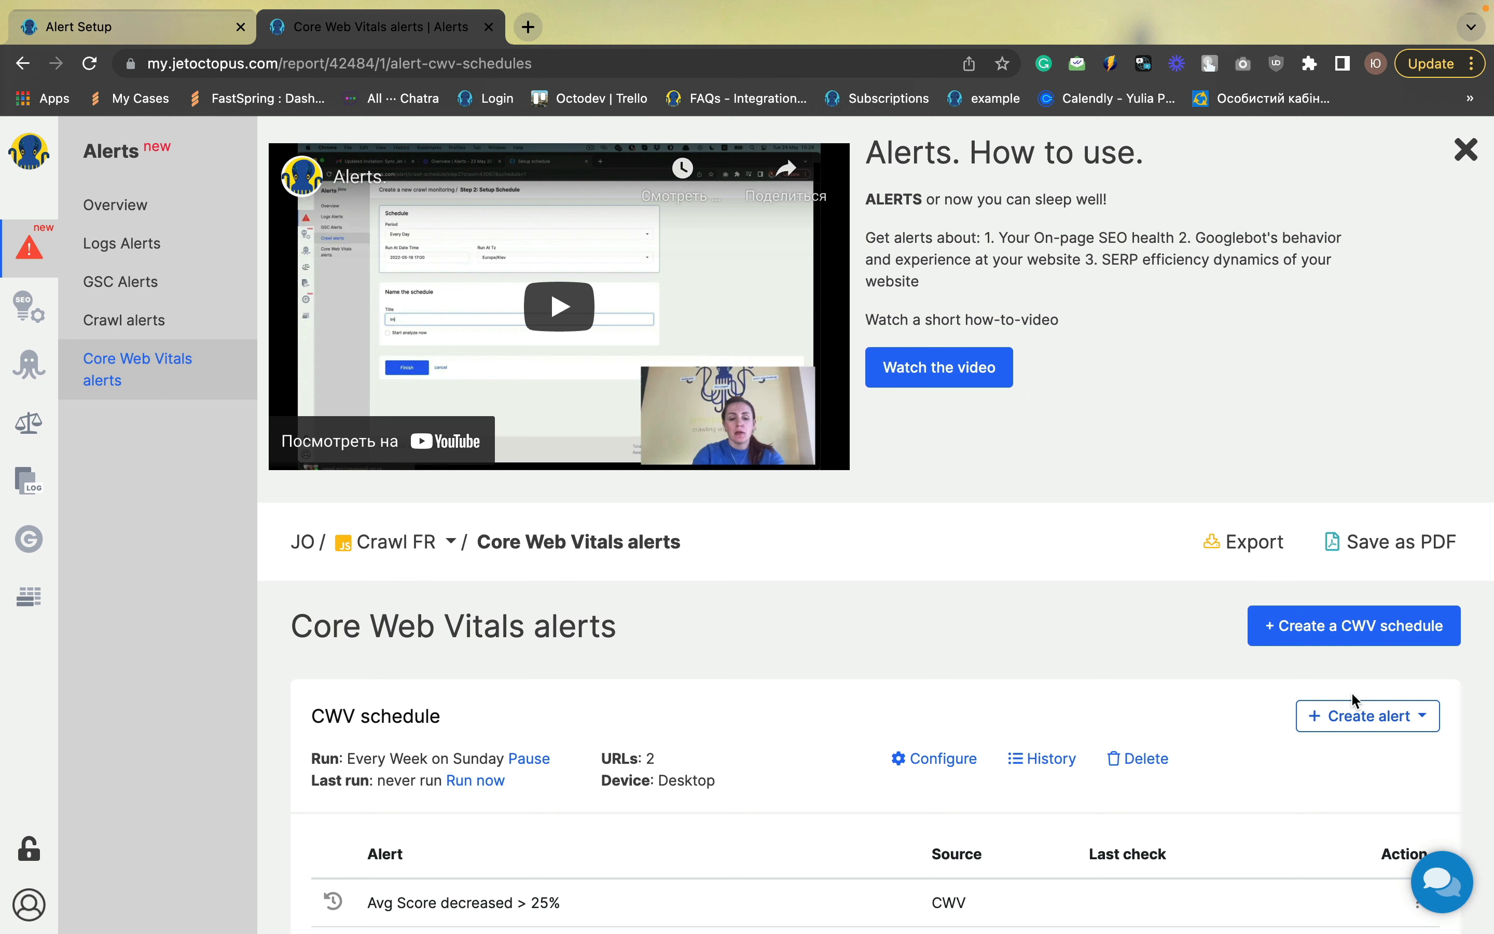
Create a new alert for the CWV schedule and add a filter of Score set to Fail
left_click(1351, 722)
left_click(1310, 749)
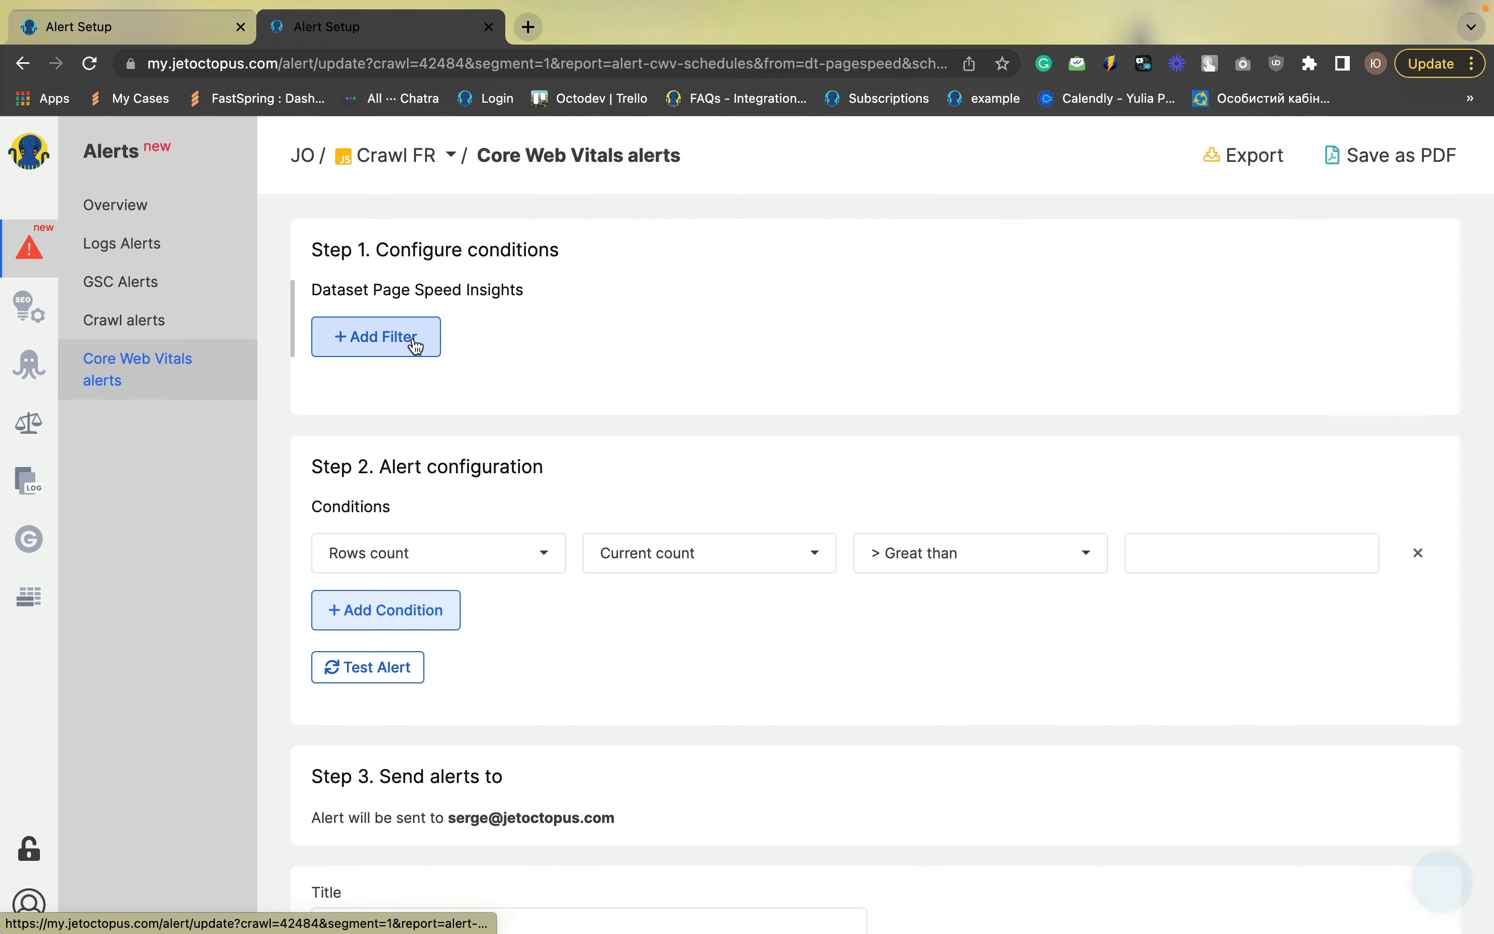
left_click(416, 347)
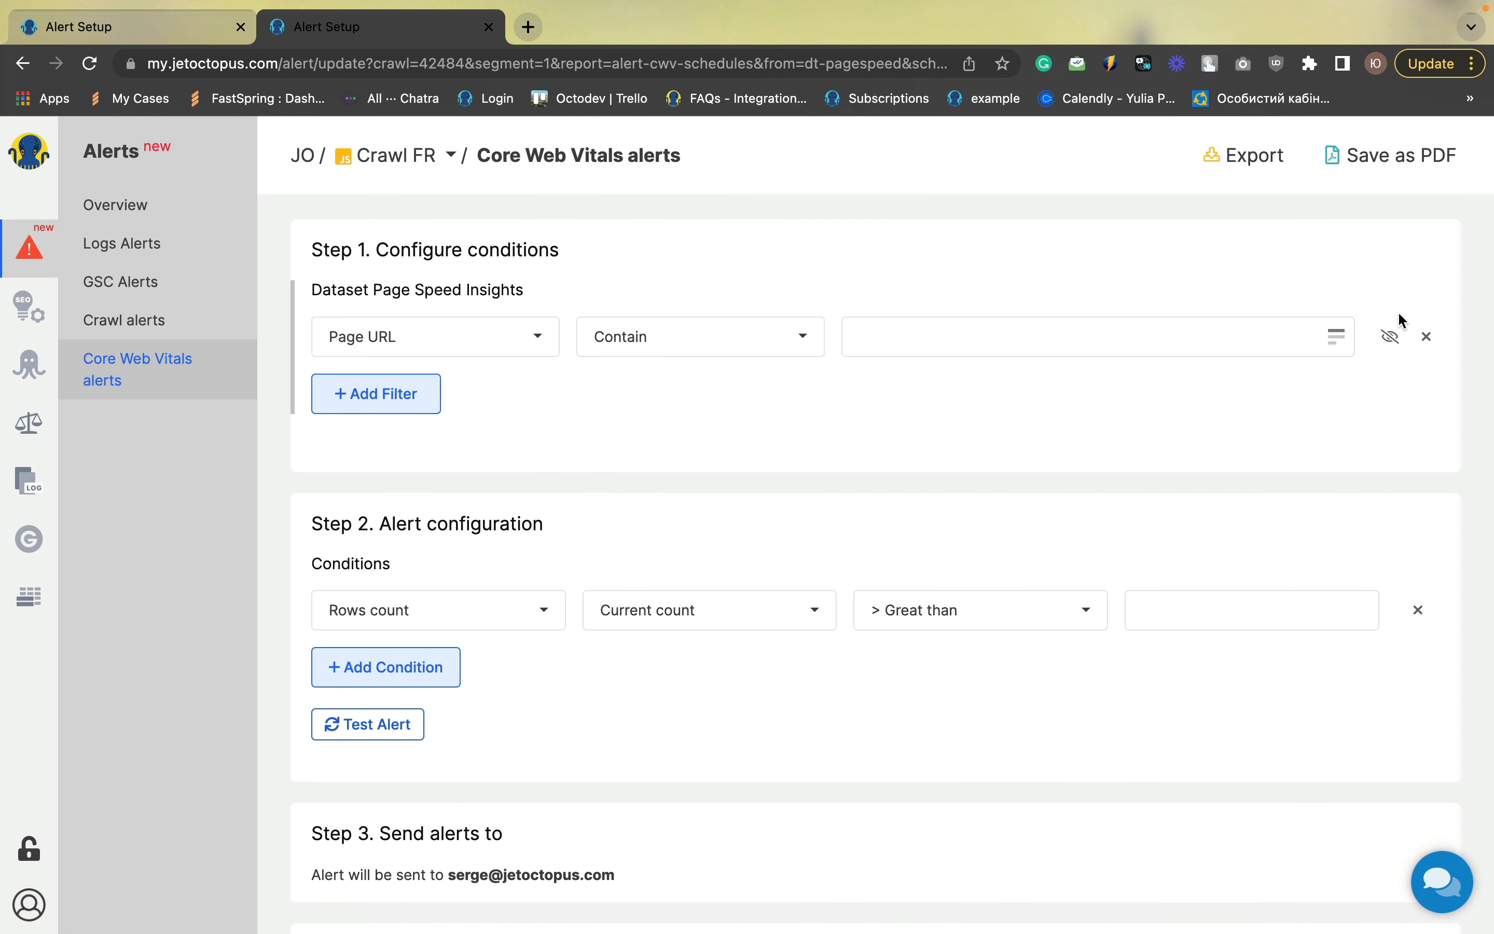
left_click(514, 344)
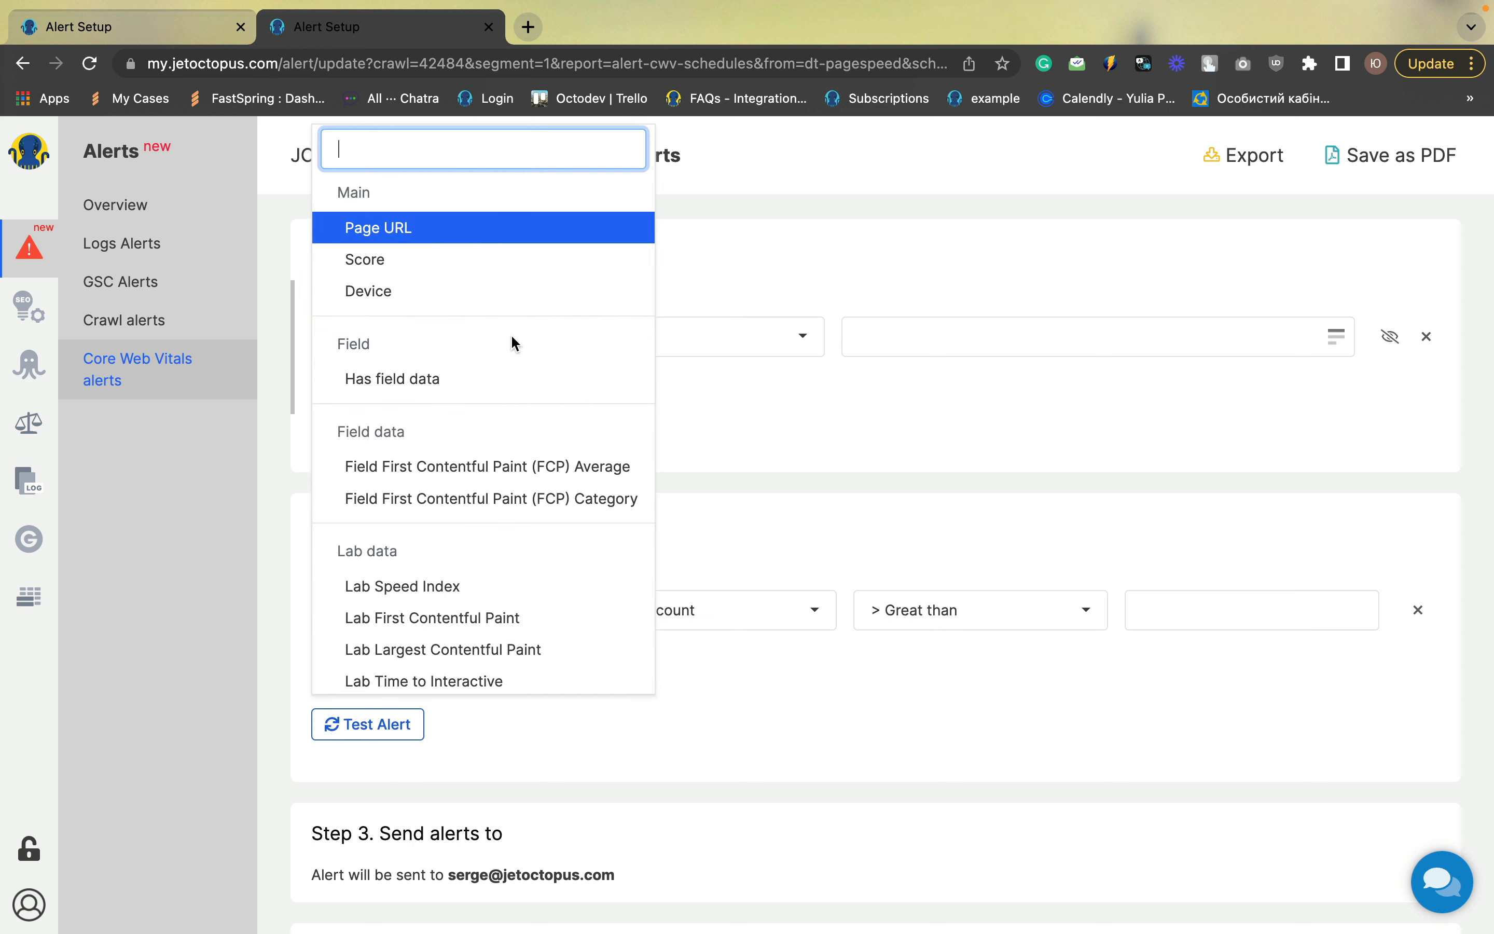
left_click(360, 257)
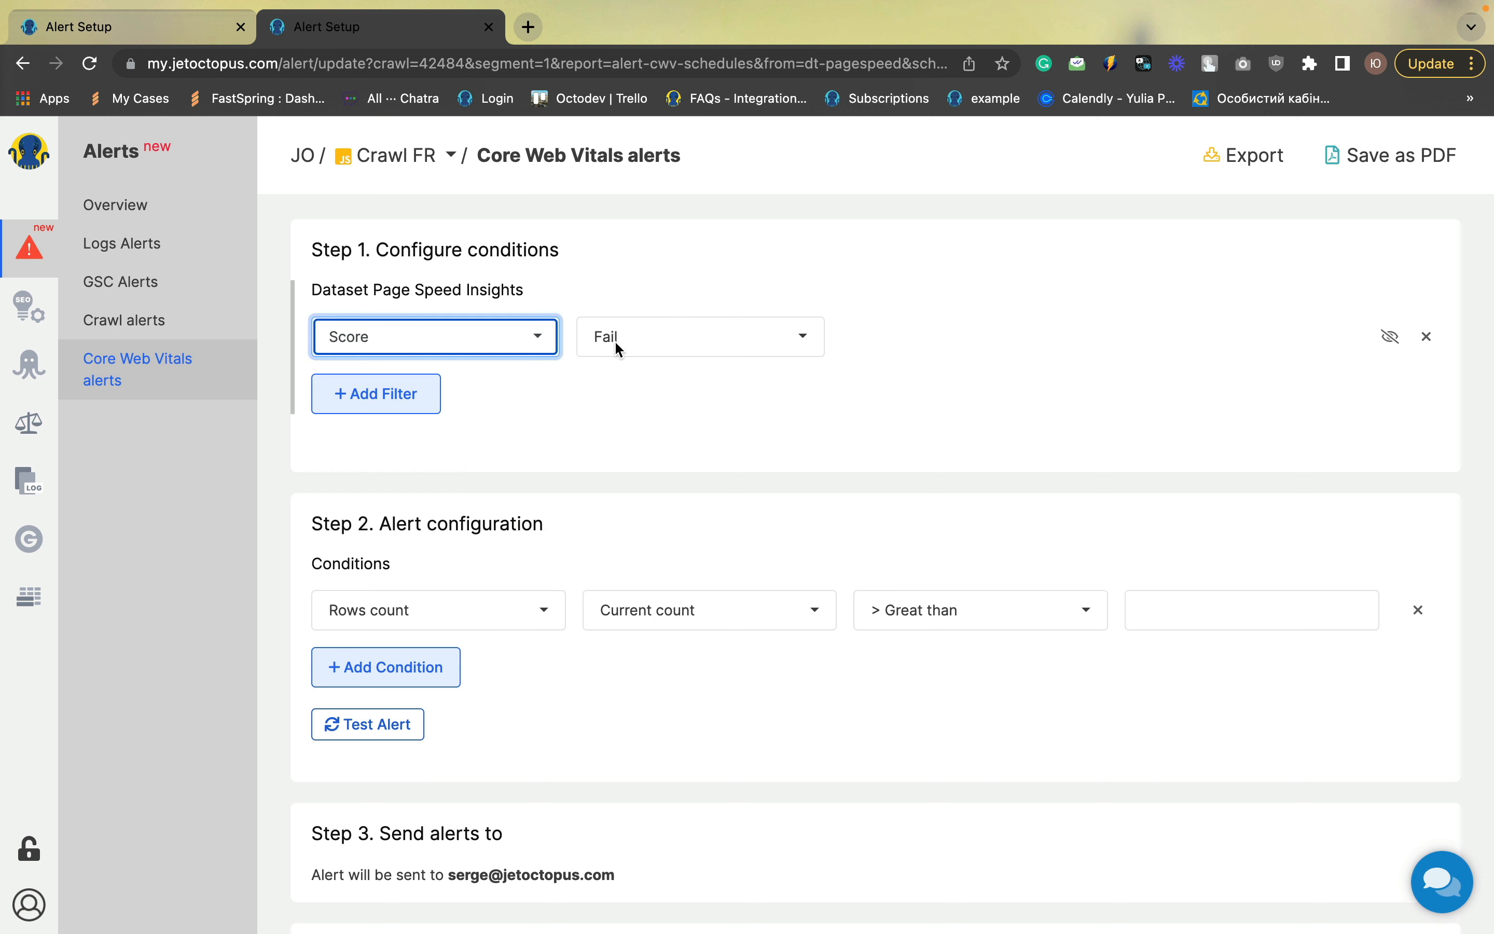
left_click(612, 413)
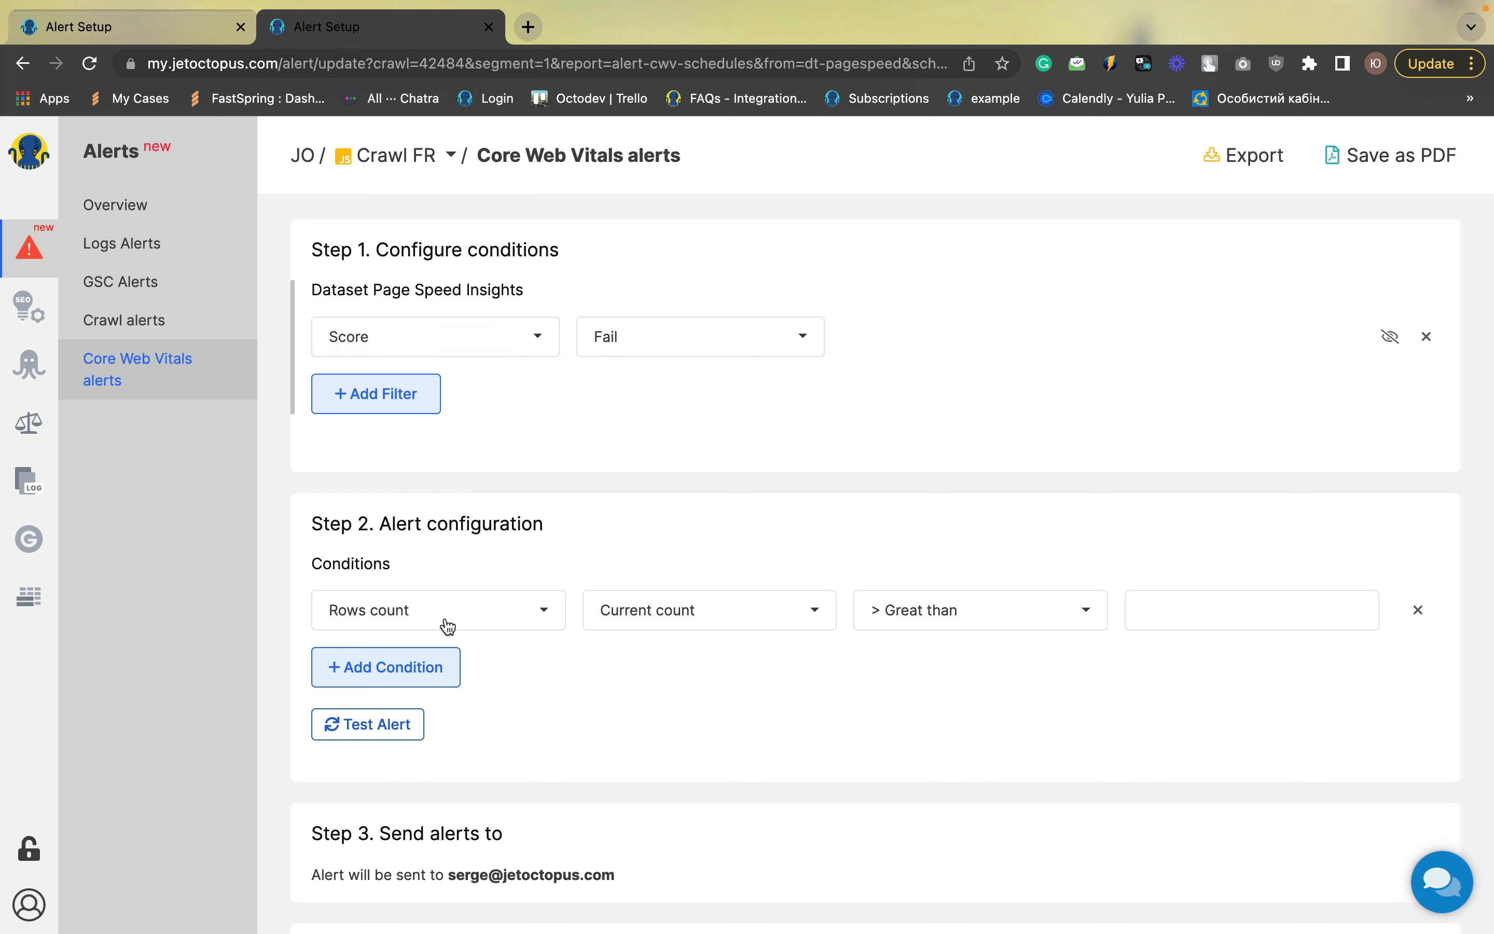
Set the alert condition to Rows count, New pages count, greater than 0
left_click(624, 612)
left_click(656, 710)
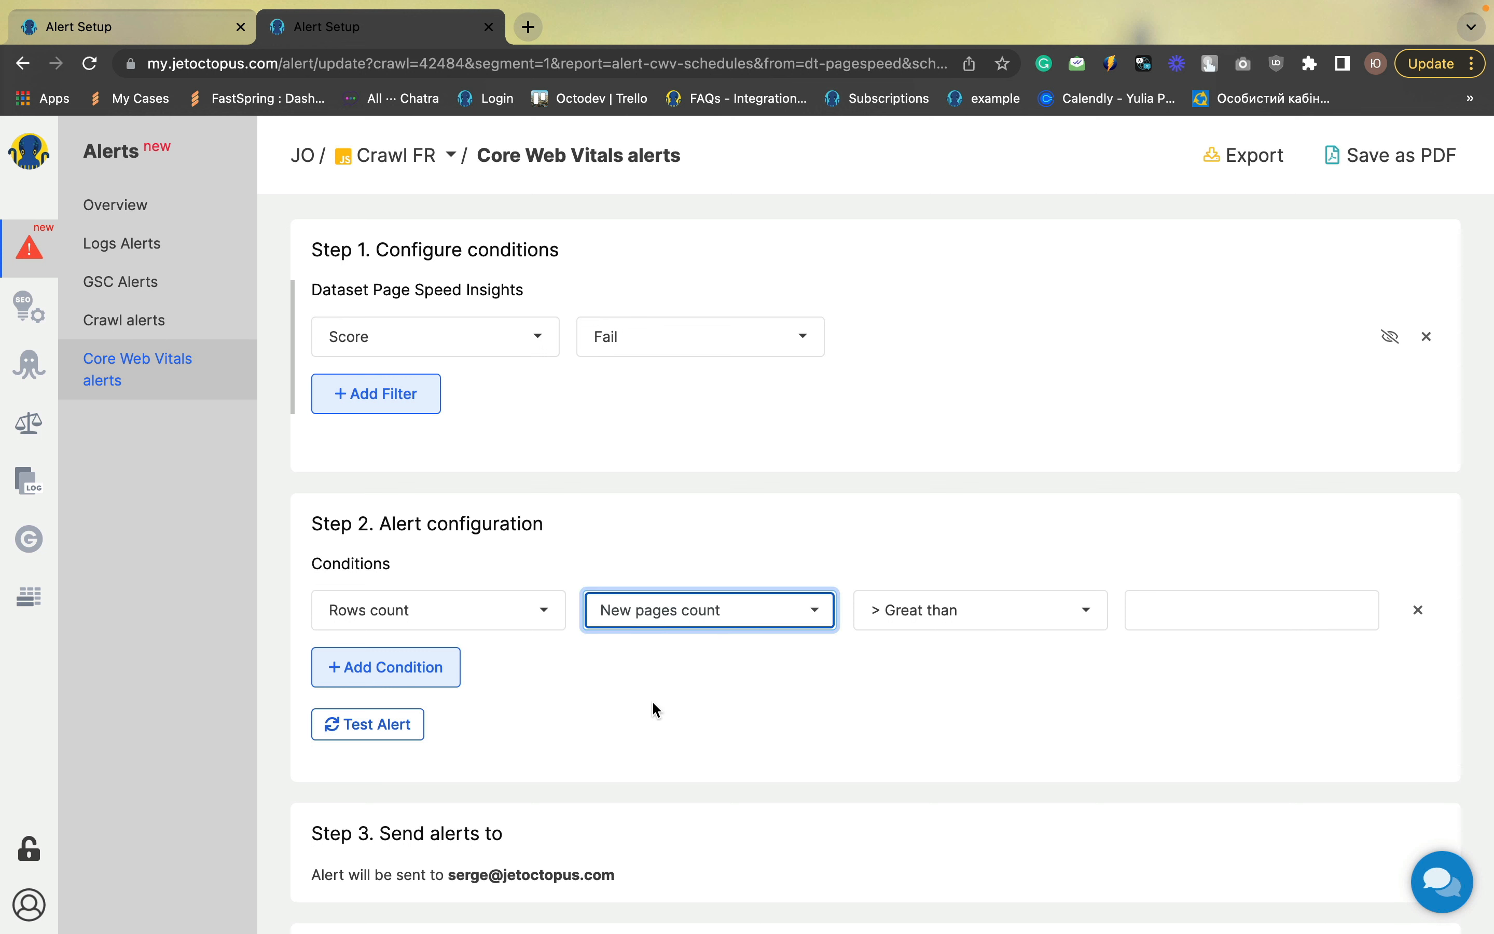
left_click(1251, 612)
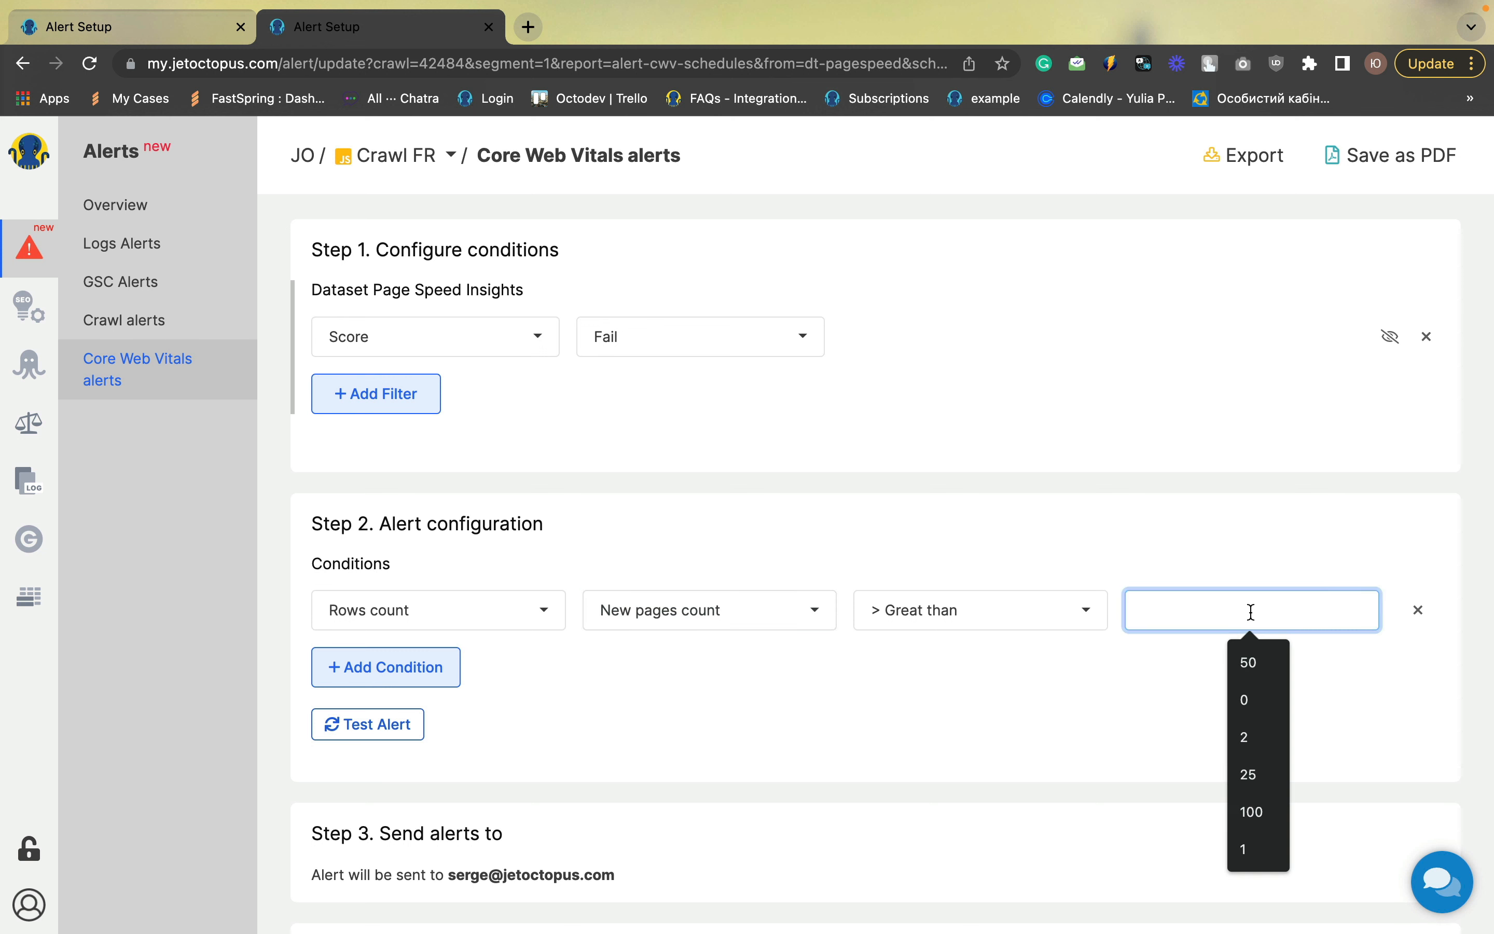
type("0")
left_click(1202, 685)
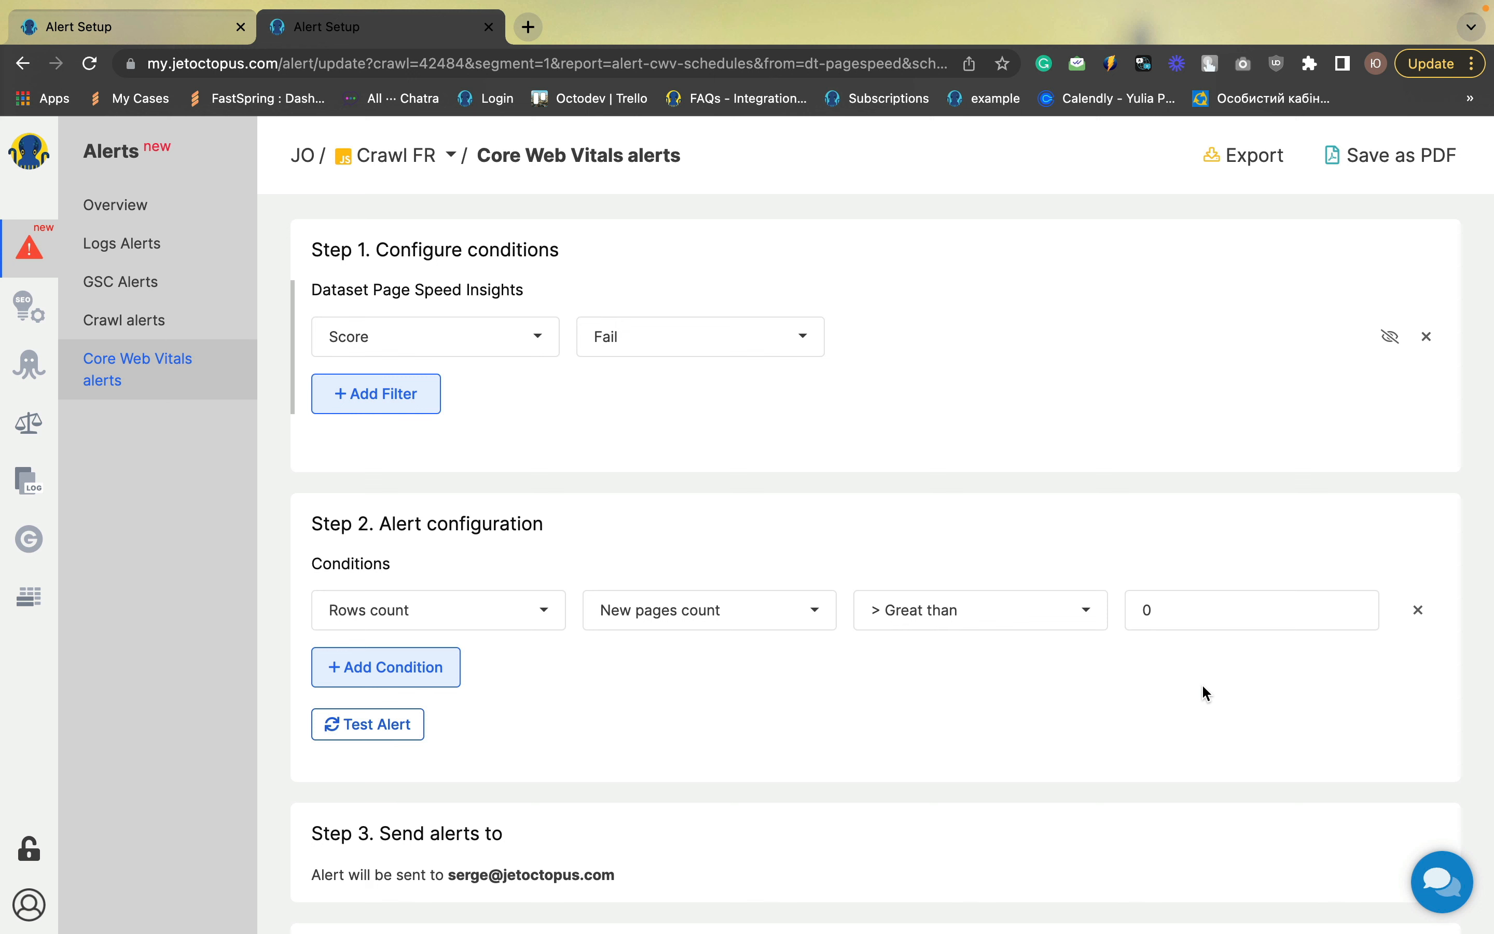
Title the alert "New pages failed" and save it
scroll(1020, 739, "down", 5)
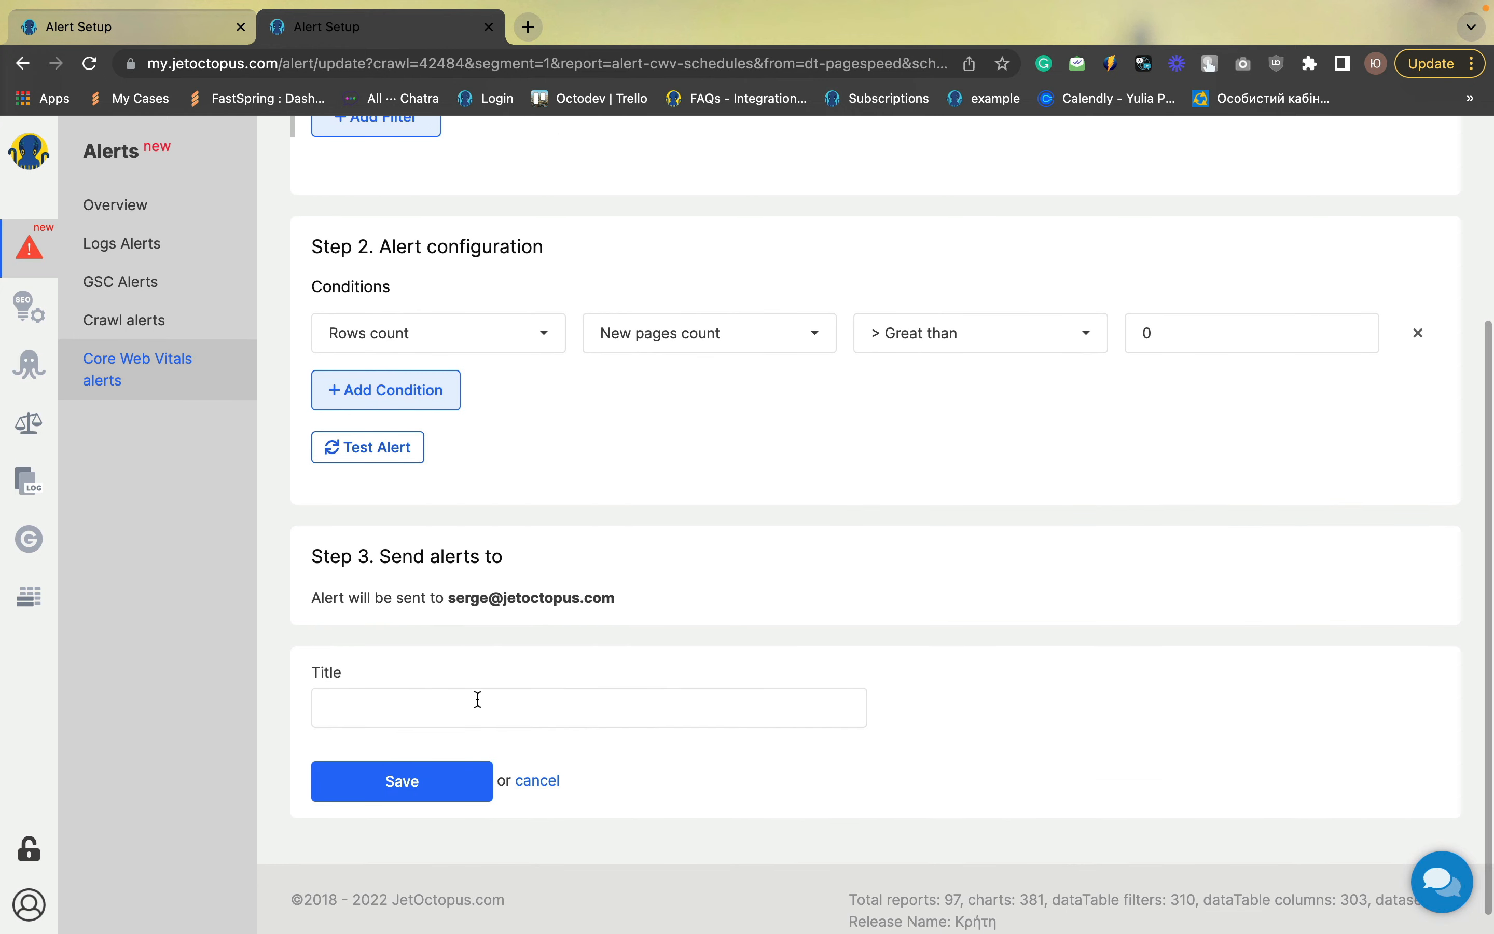
left_click(478, 700)
type("New pages ")
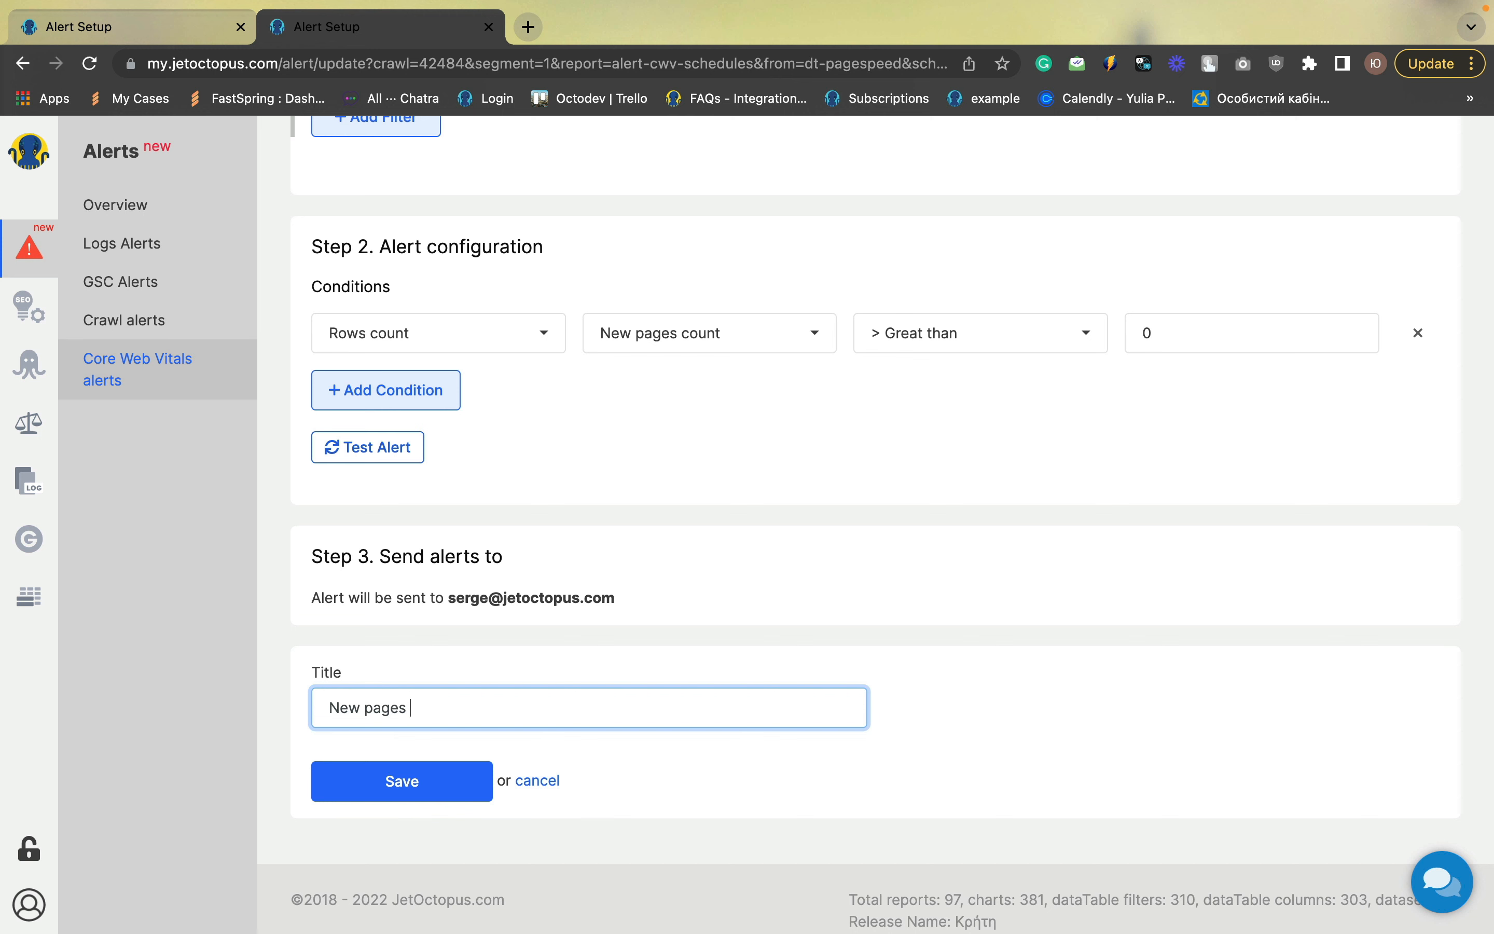
type("filed")
left_click(418, 706)
type("a")
key("BackSpace")
key("BackSpace")
type("ai")
left_click(422, 783)
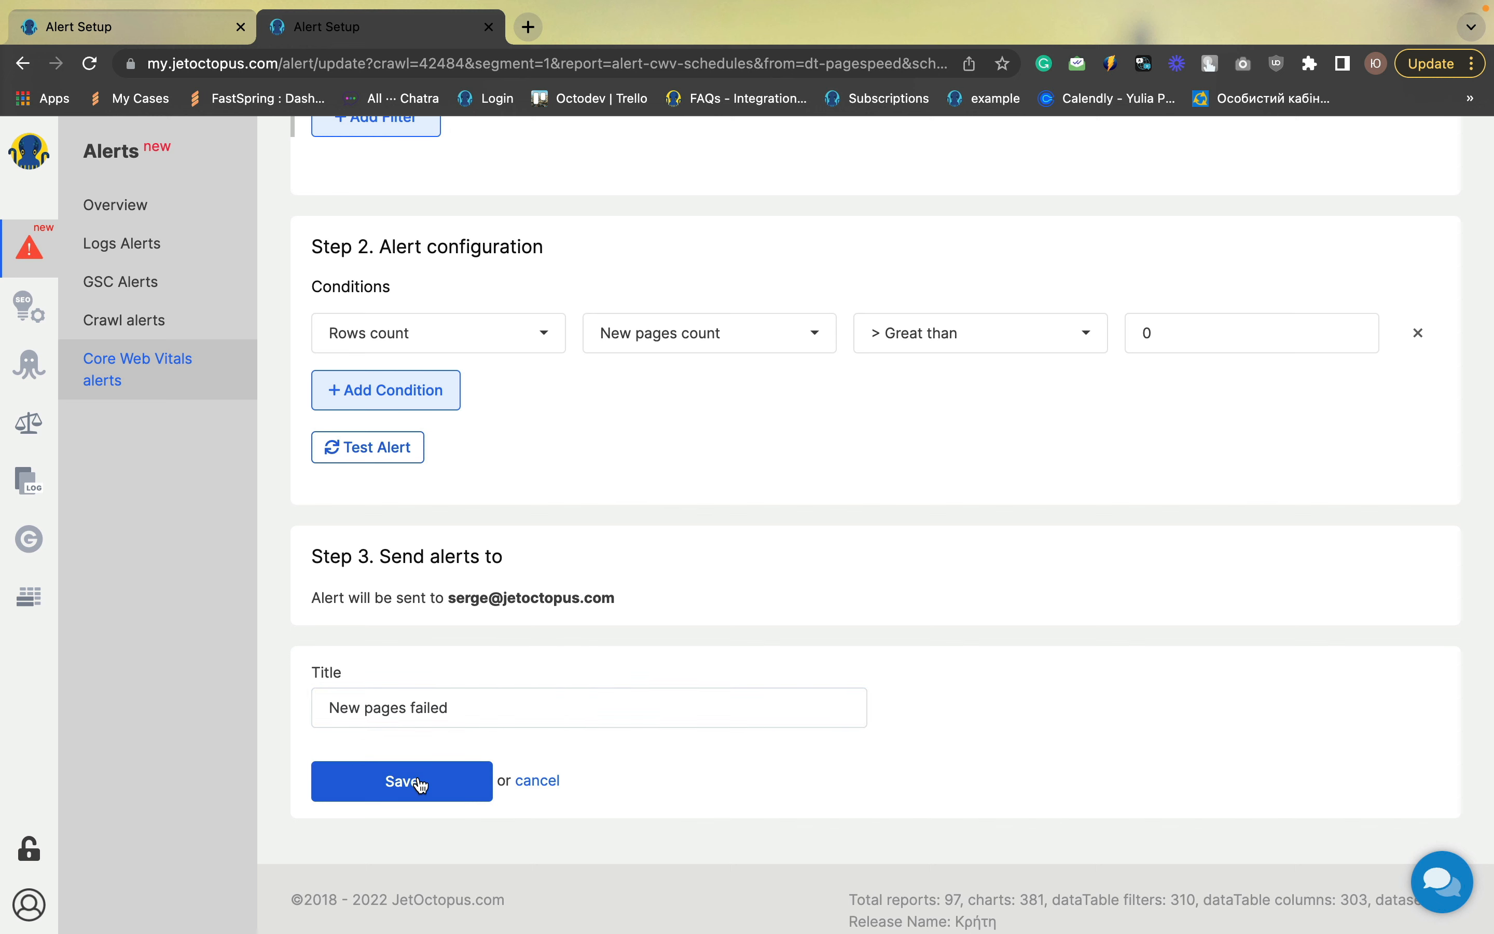